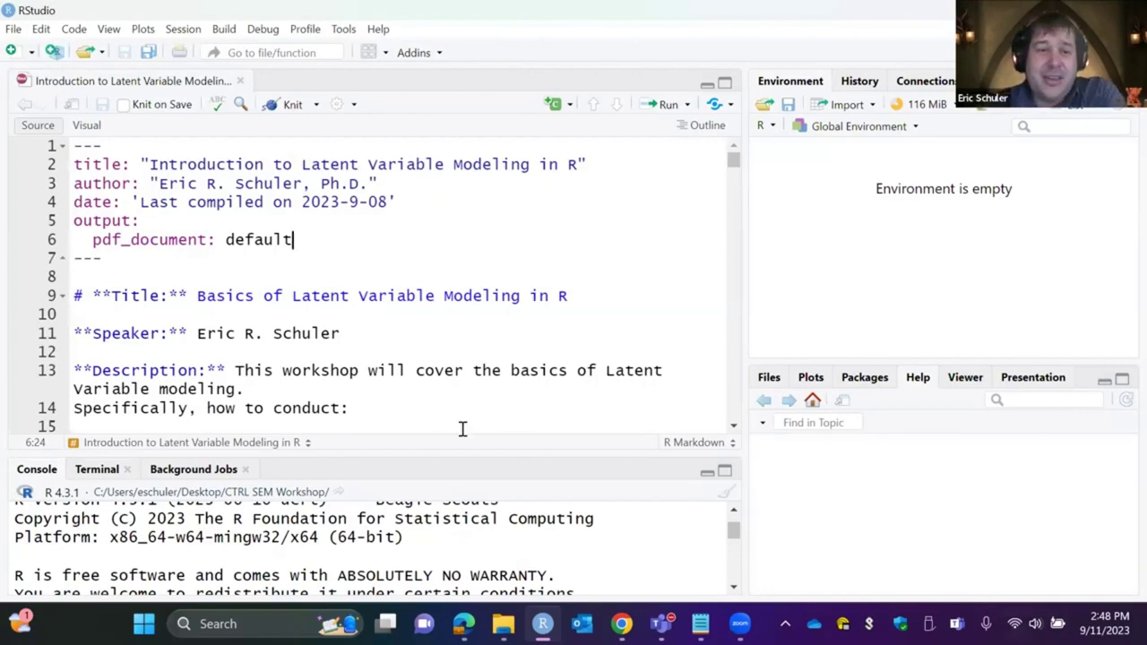
- Read through the workshop description, covered analyses and recommended SEM references, down to the set-up section
scroll(584, 392, down, 1)
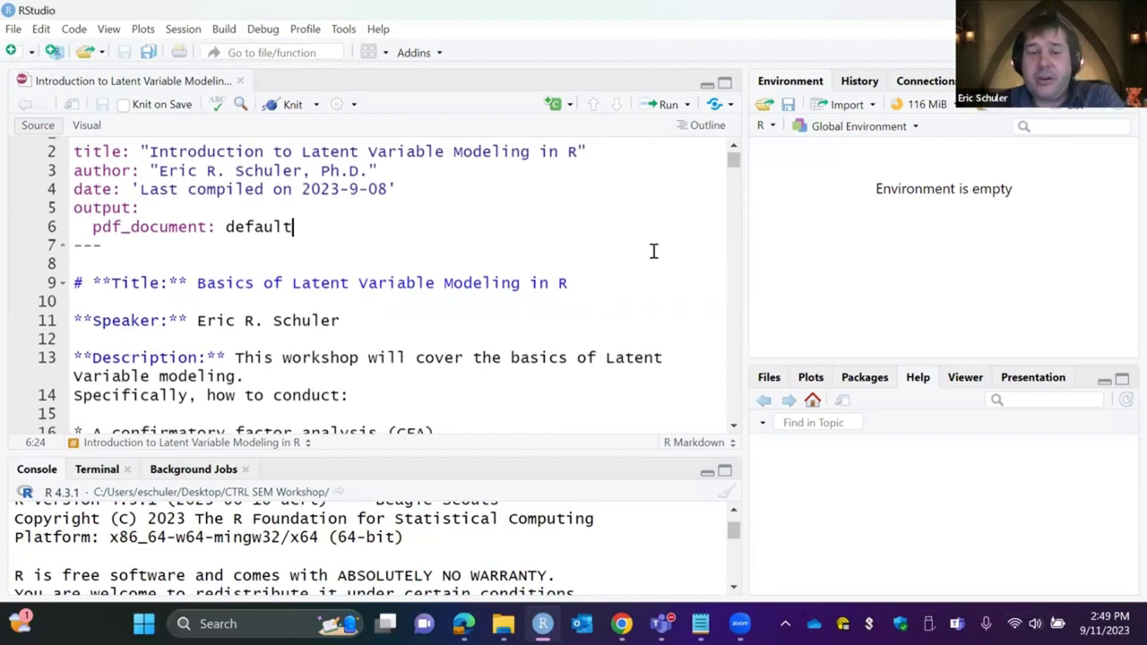
scroll(643, 302, down, 1)
scroll(643, 302, down, 4)
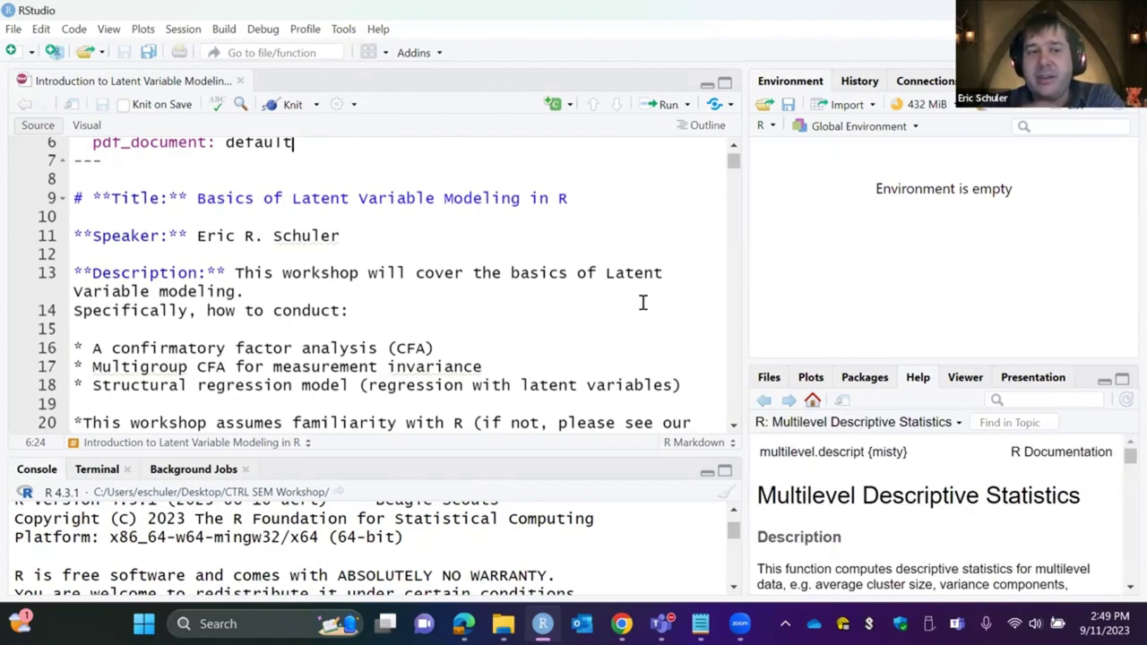
scroll(642, 302, down, 1)
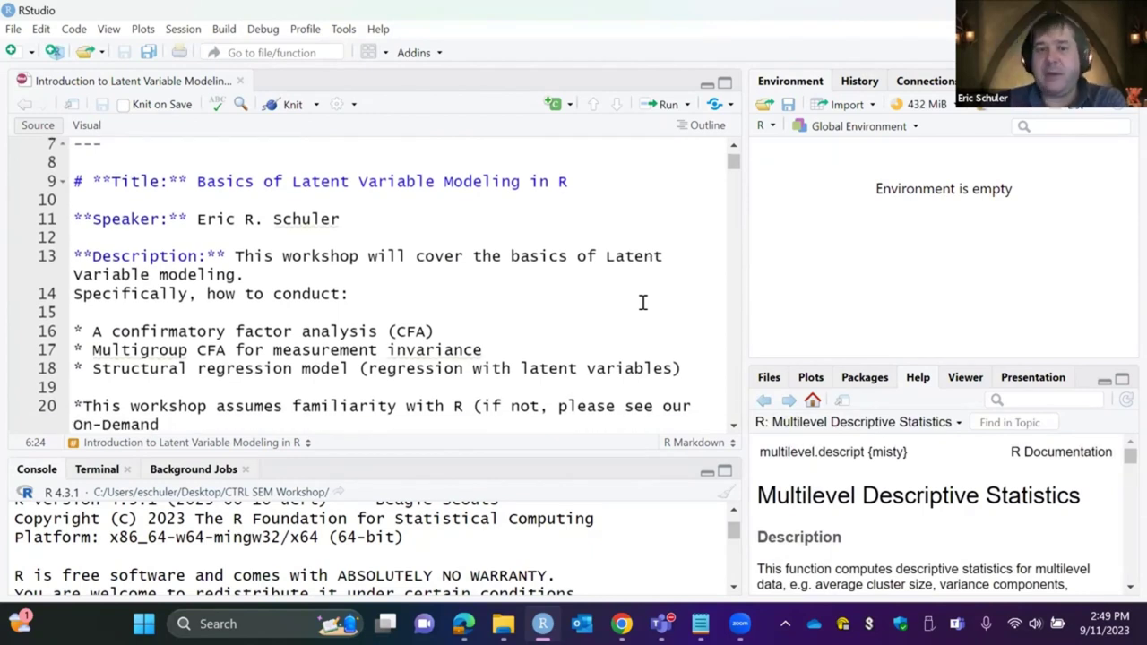
scroll(642, 302, down, 1)
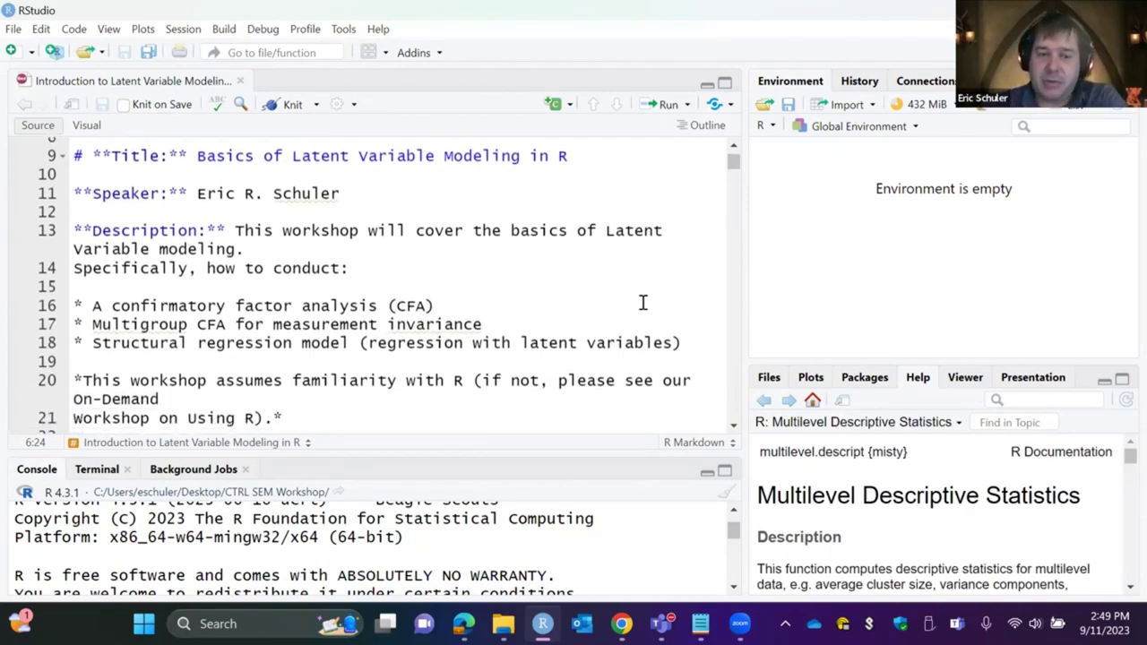
scroll(643, 301, down, 4)
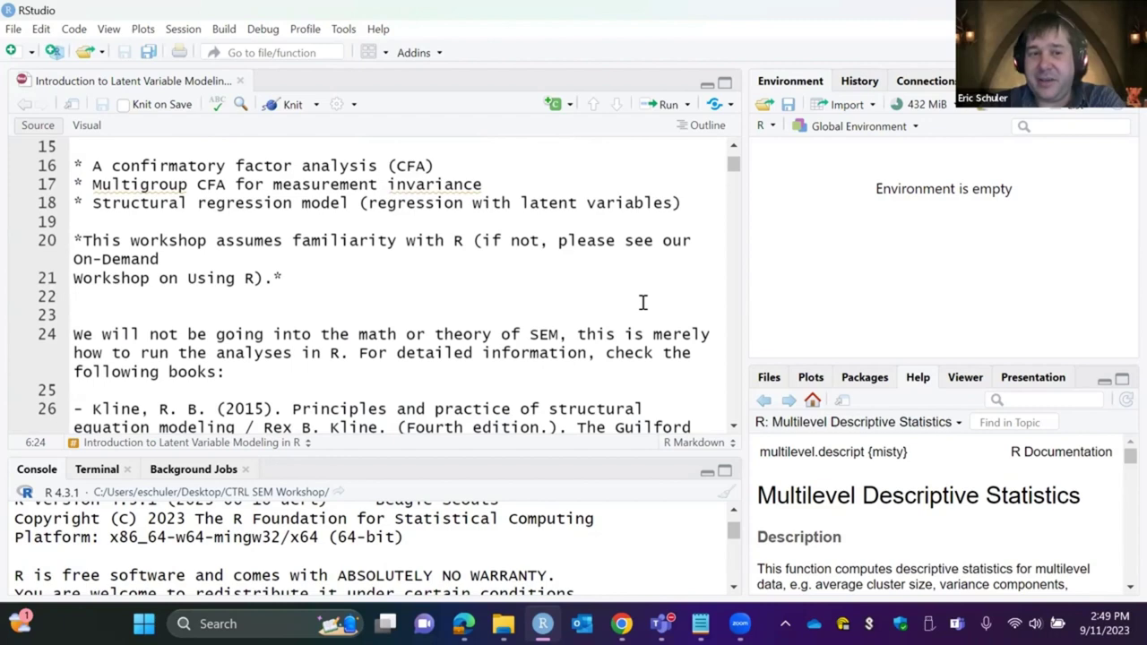
scroll(643, 302, down, 2)
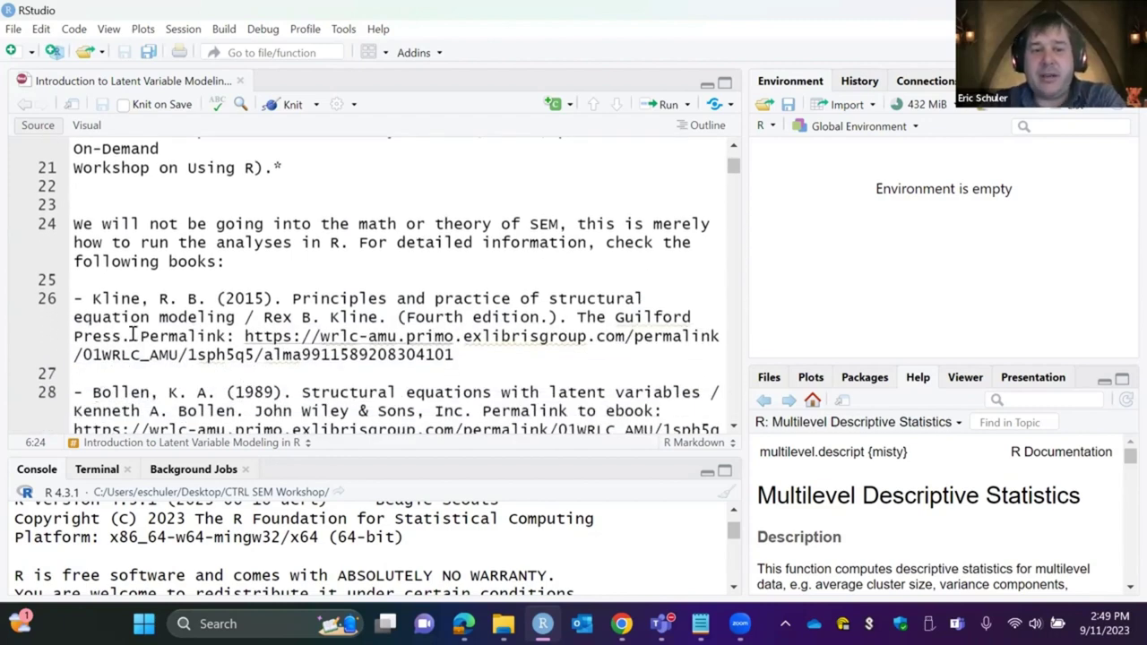
scroll(342, 333, down, 1)
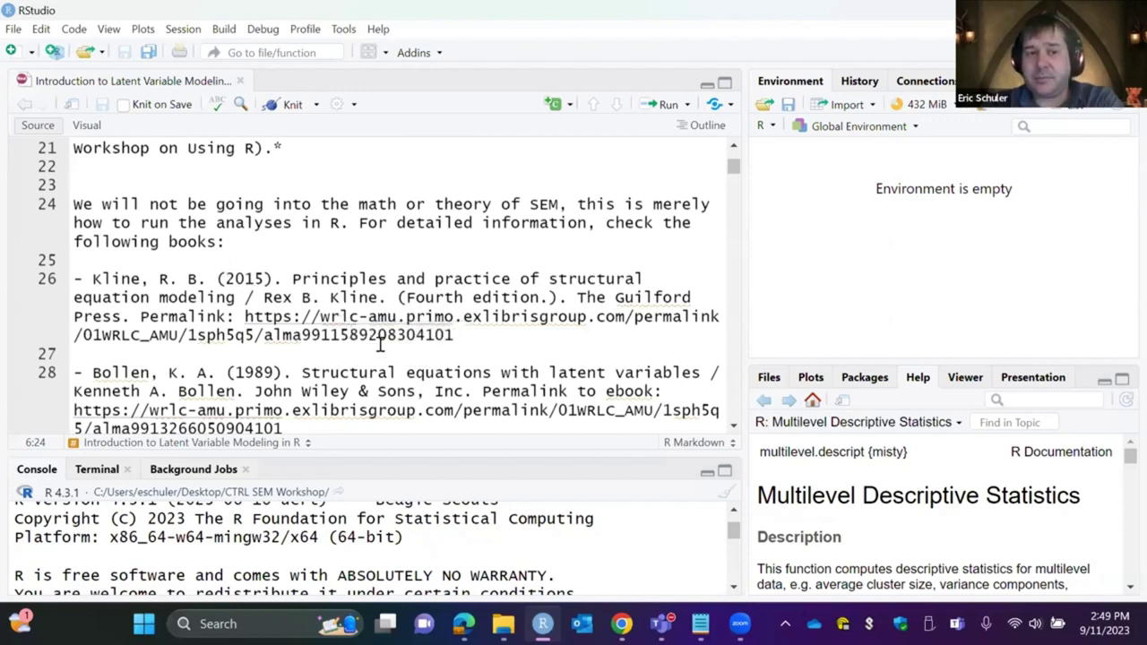
scroll(423, 358, down, 2)
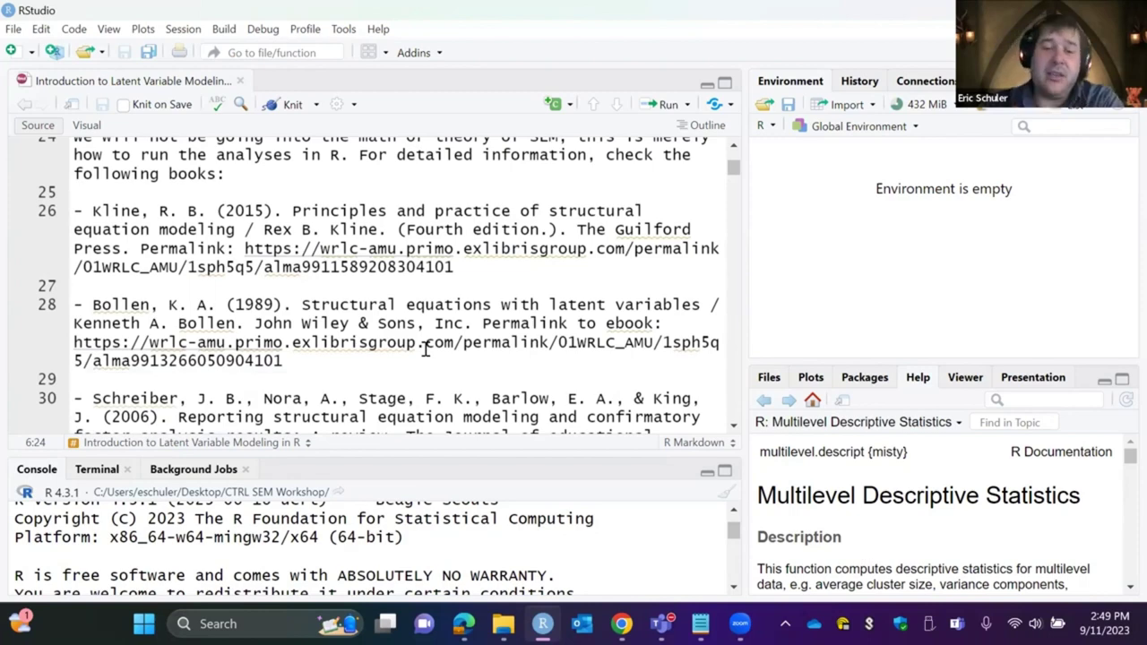
scroll(286, 357, down, 1)
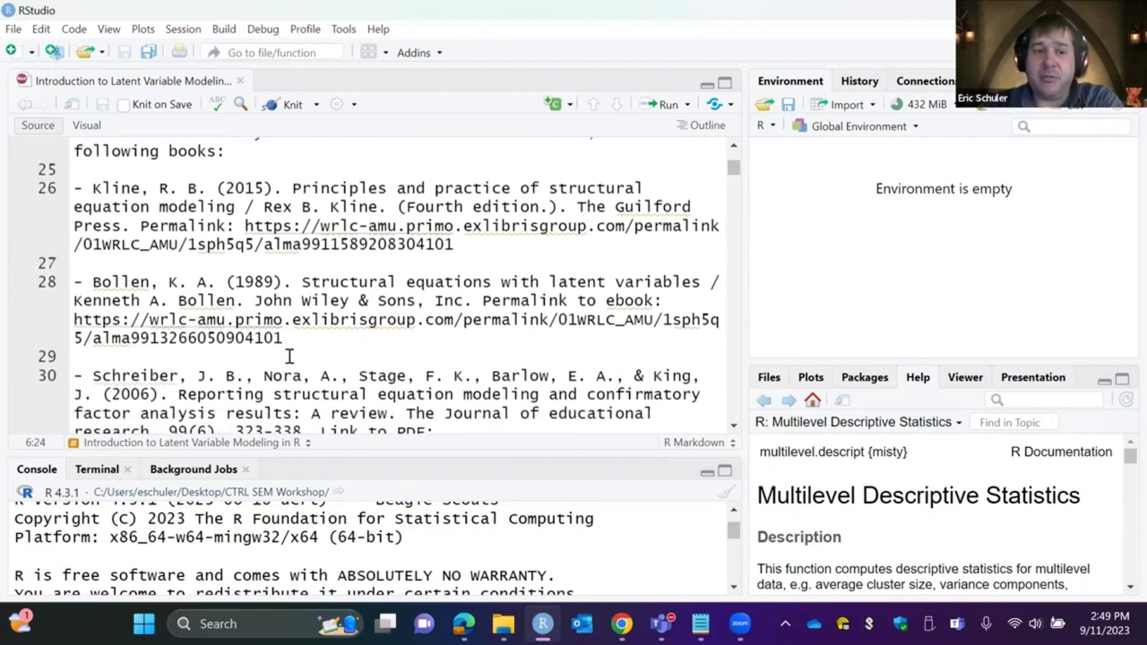
scroll(289, 356, down, 2)
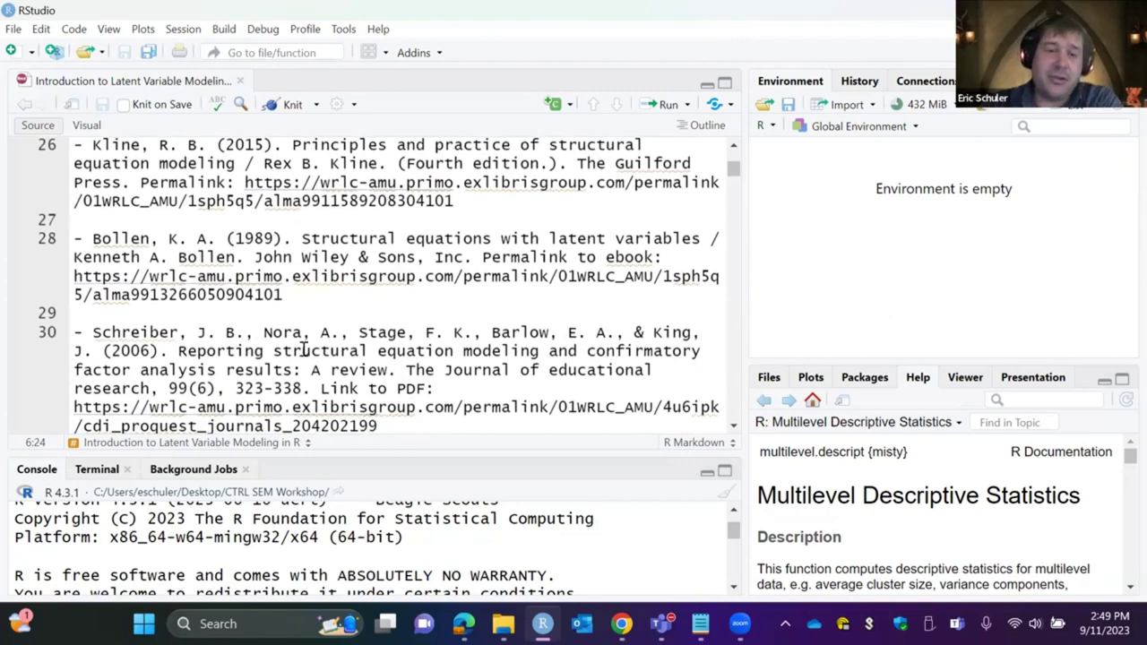
scroll(303, 349, down, 4)
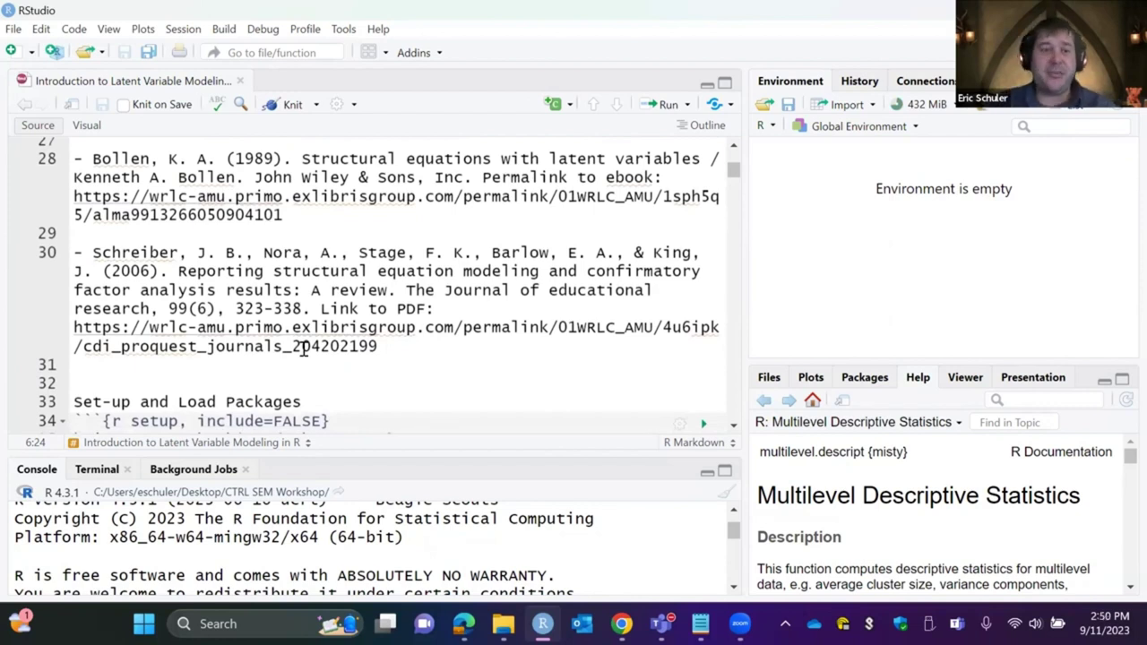
scroll(303, 349, down, 3)
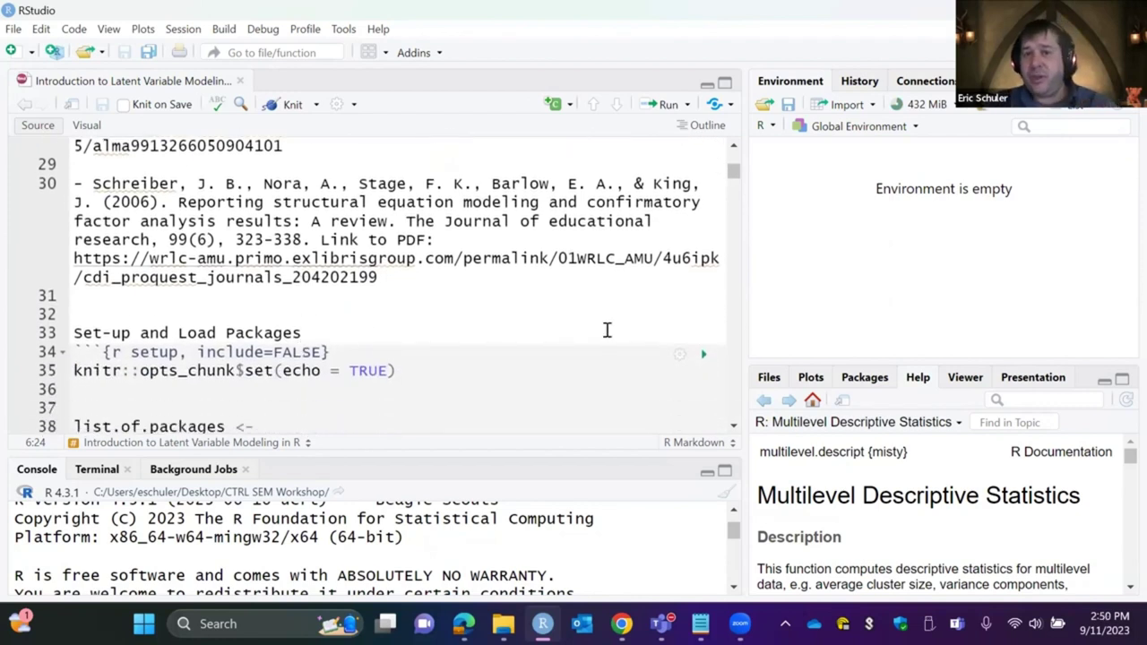
scroll(607, 331, down, 3)
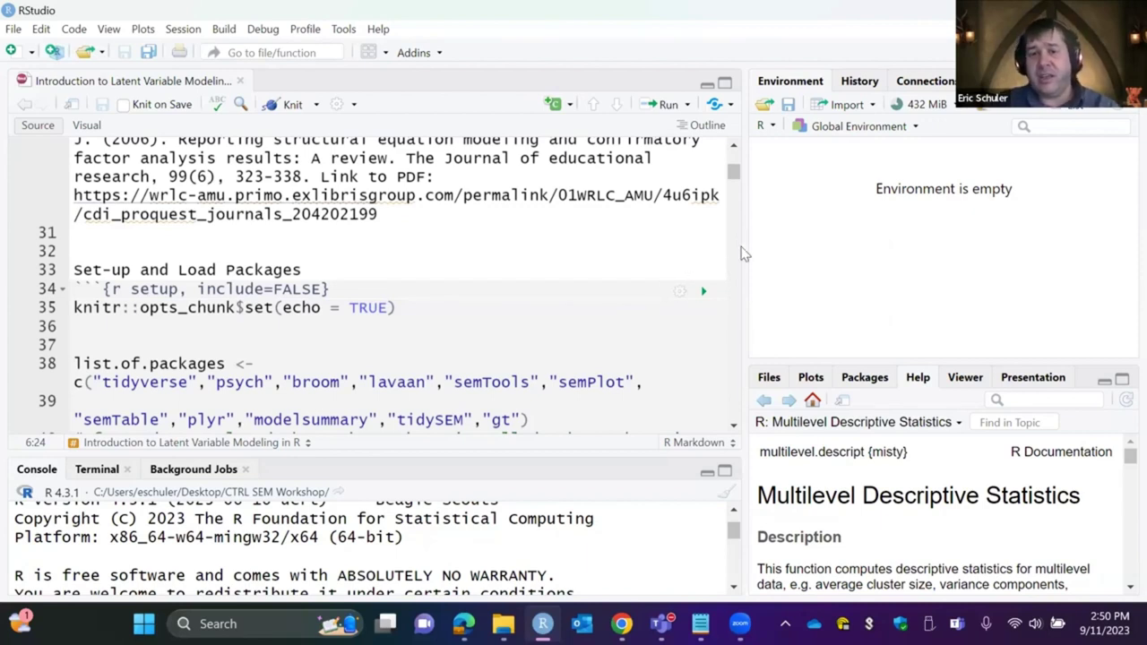
- Widen the source editor and run the setup chunk that installs missing packages and activates the libraries
drag(747, 240, 880, 249)
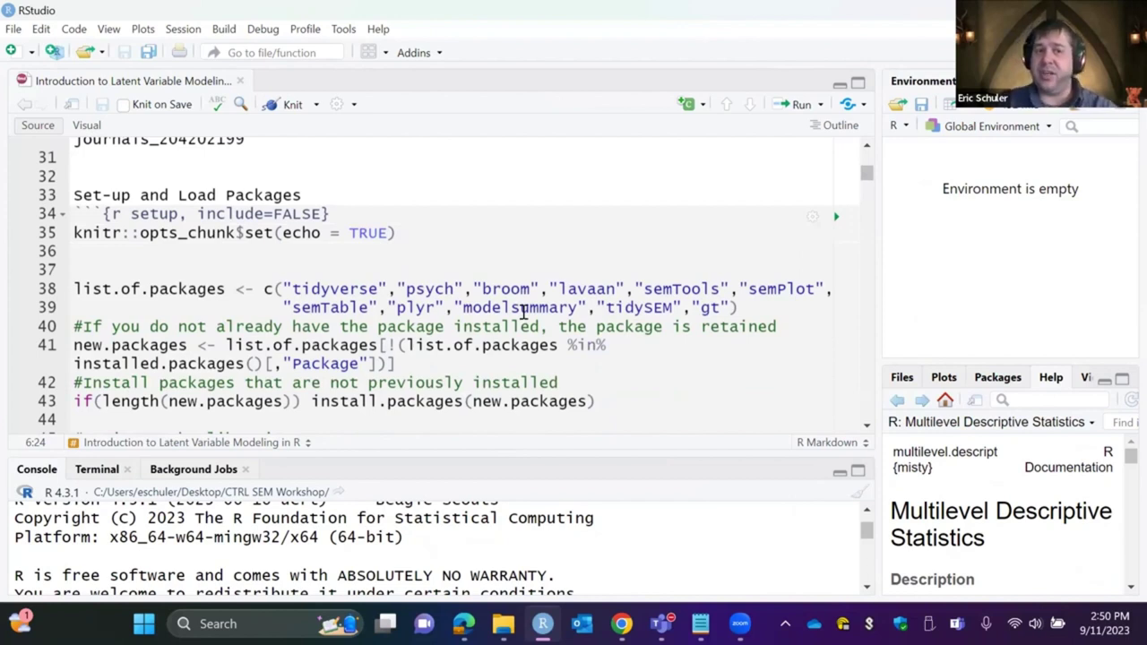
scroll(523, 309, down, 1)
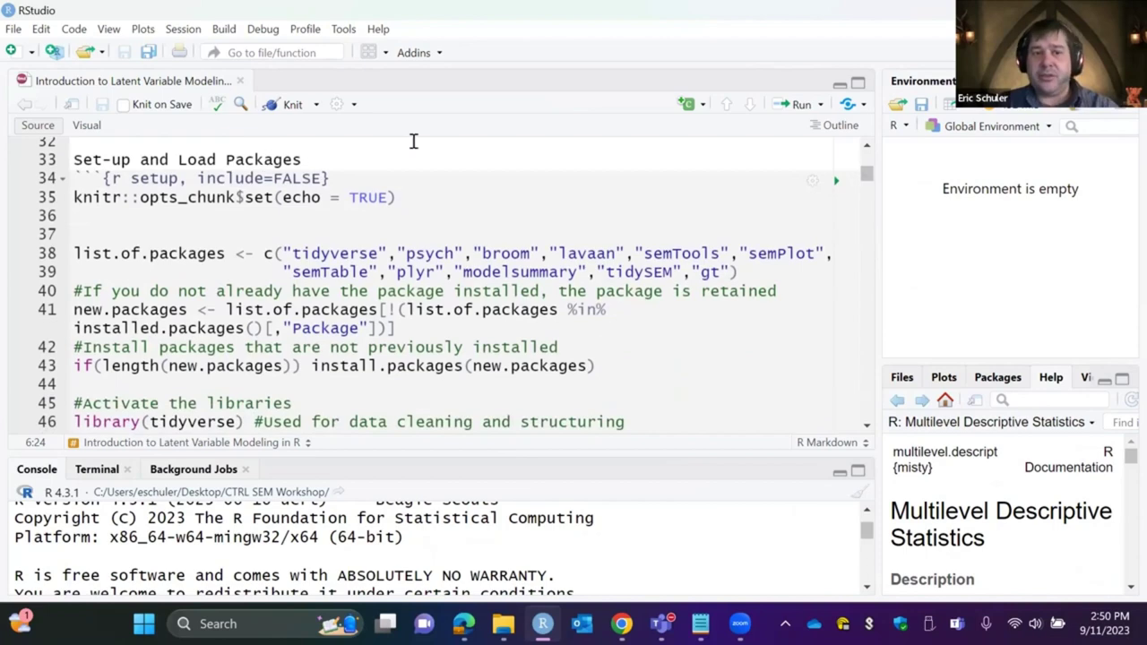
click(836, 183)
scroll(627, 354, down, 2)
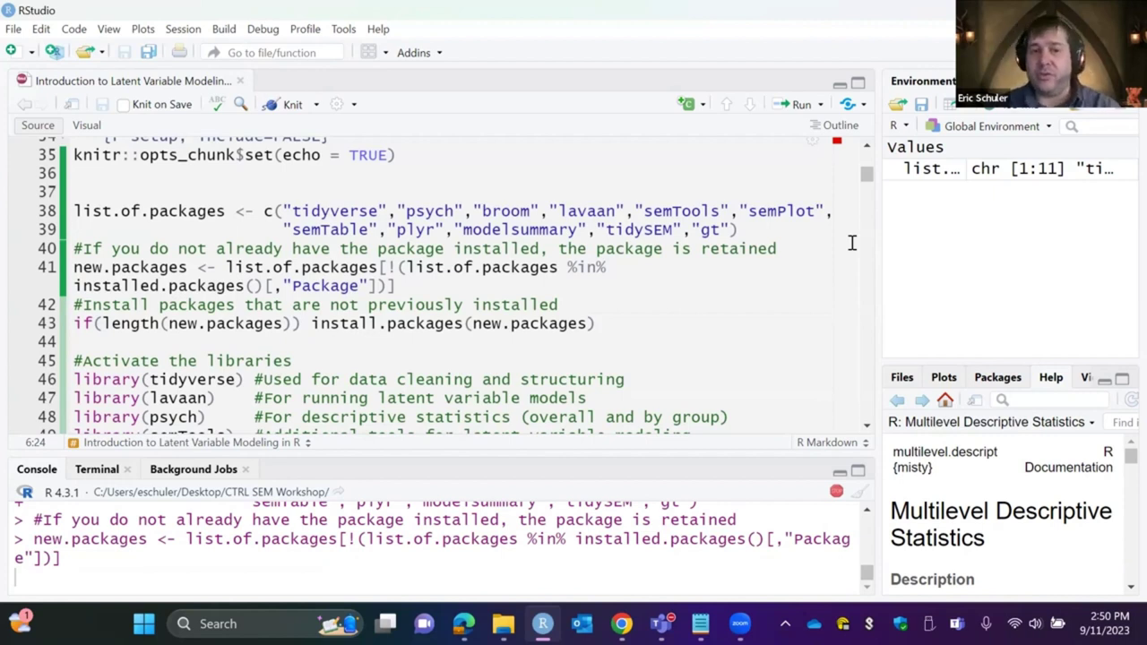
key(ctrl+Return)
key(ctrl+Return)
key(ctrl+Return)
key(ctrl+Return)
key(ctrl+Return)
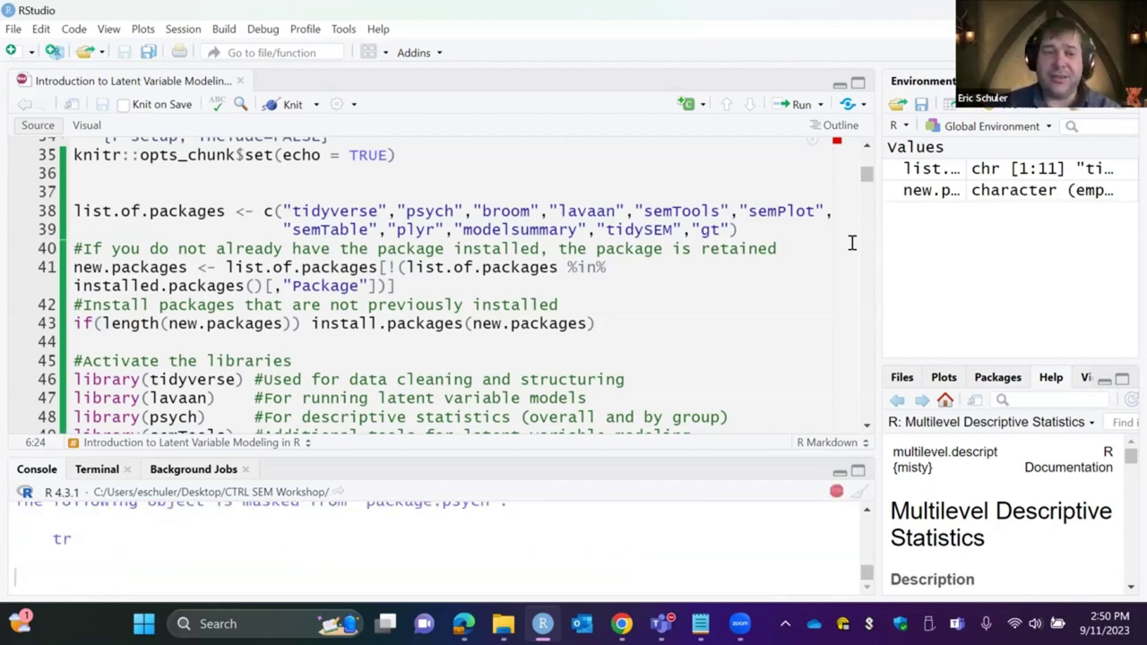
scroll(448, 290, down, 2)
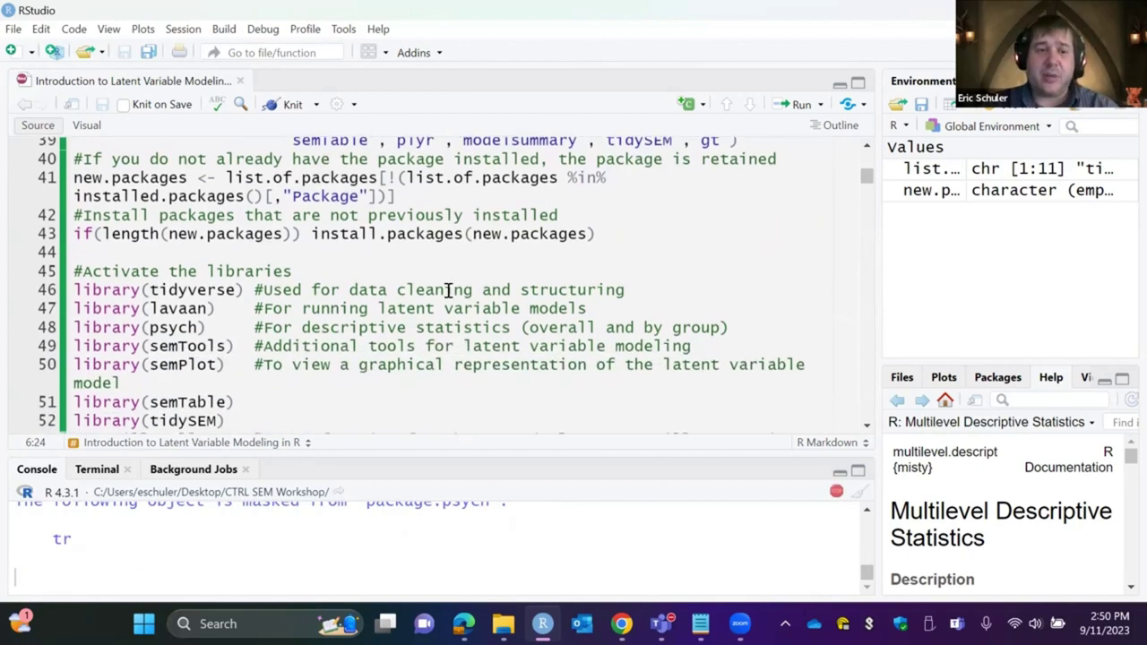
scroll(448, 289, down, 3)
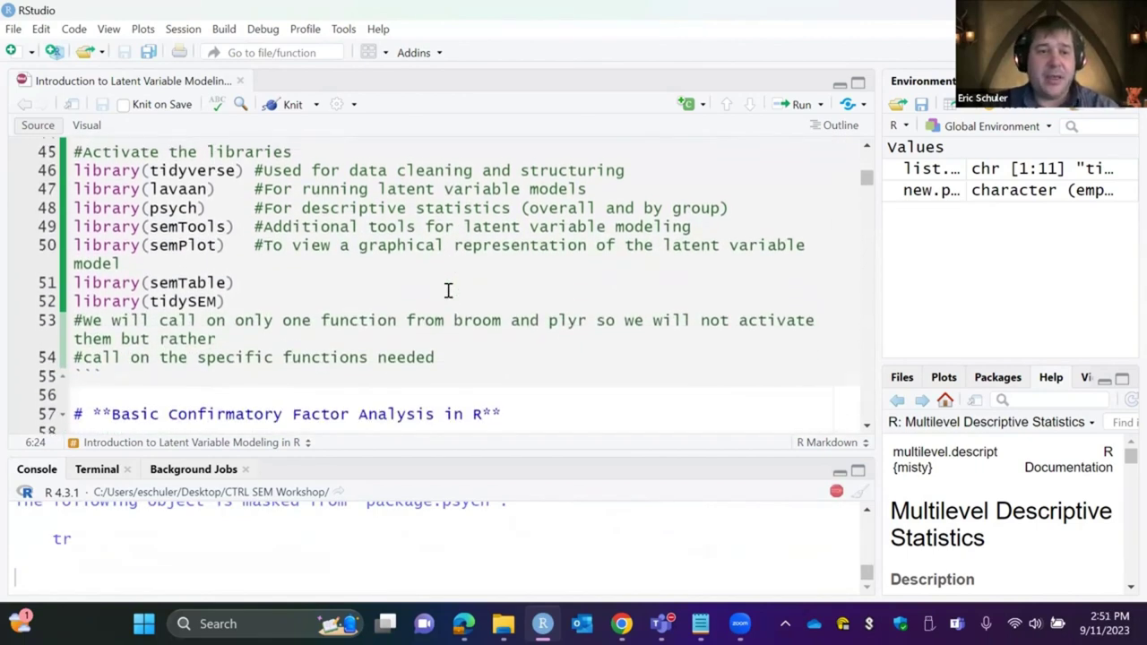
scroll(448, 290, down, 1)
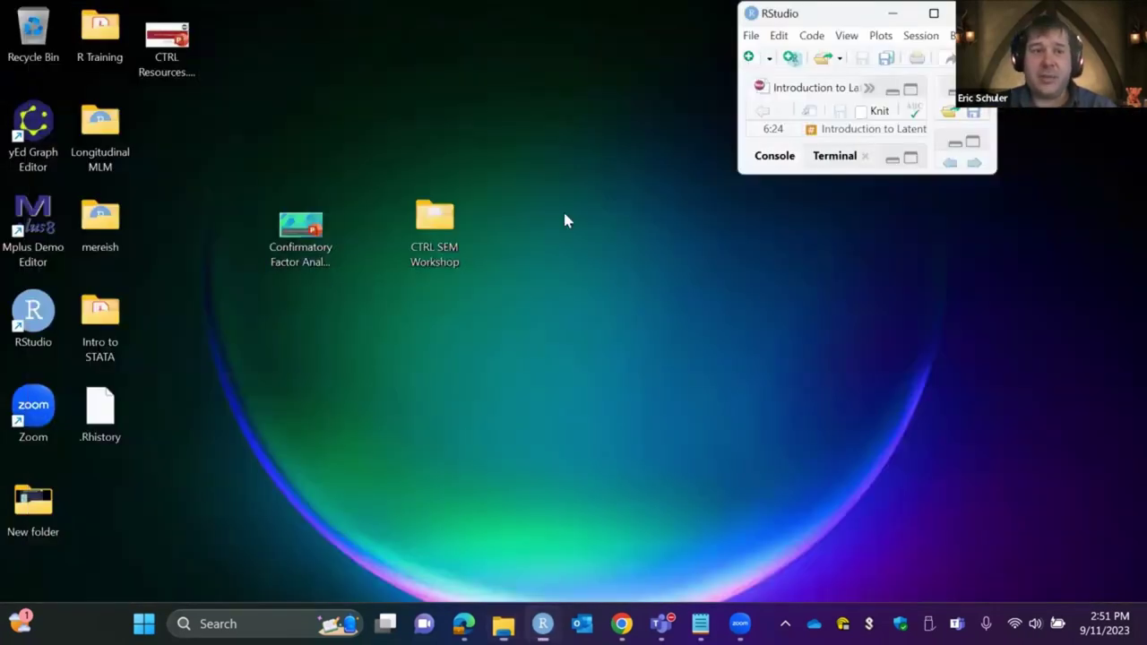
- Switch to yEd Graph Editor to view its drawing workspace, and return to the maximized RStudio window
double_click(38, 150)
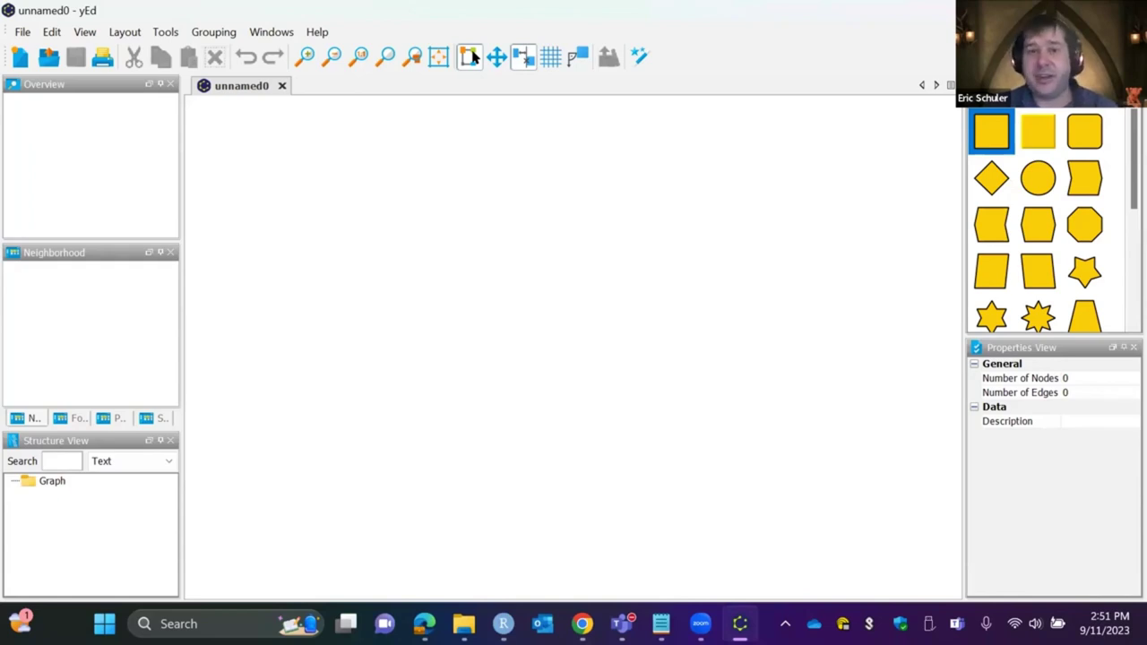
key(alt+F4)
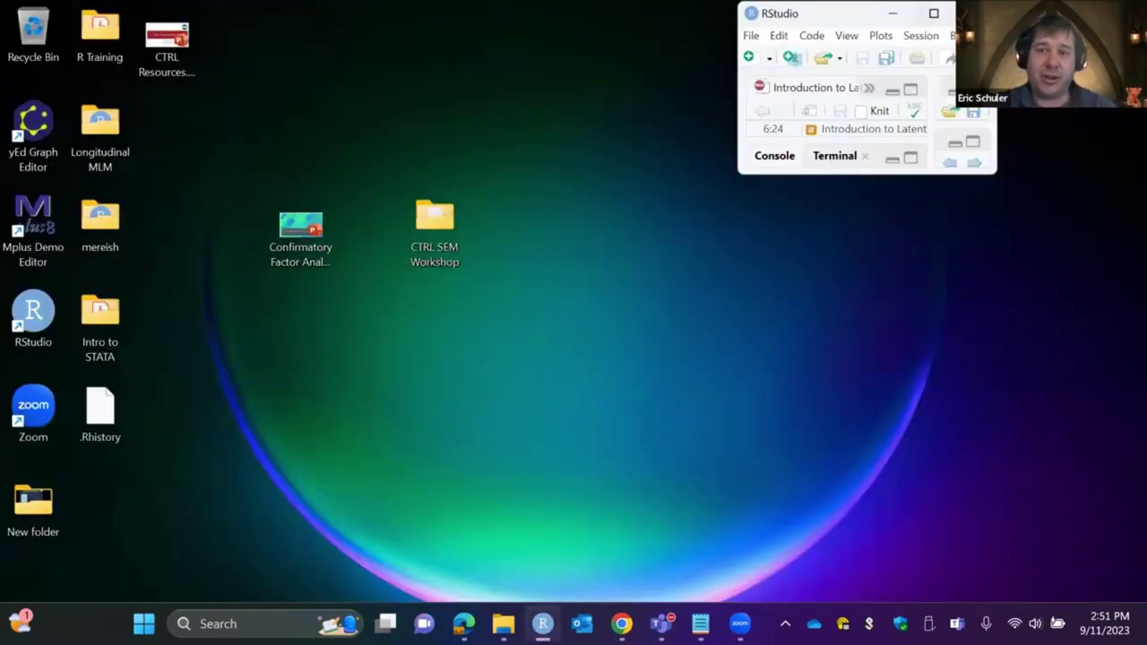
key(super+Up)
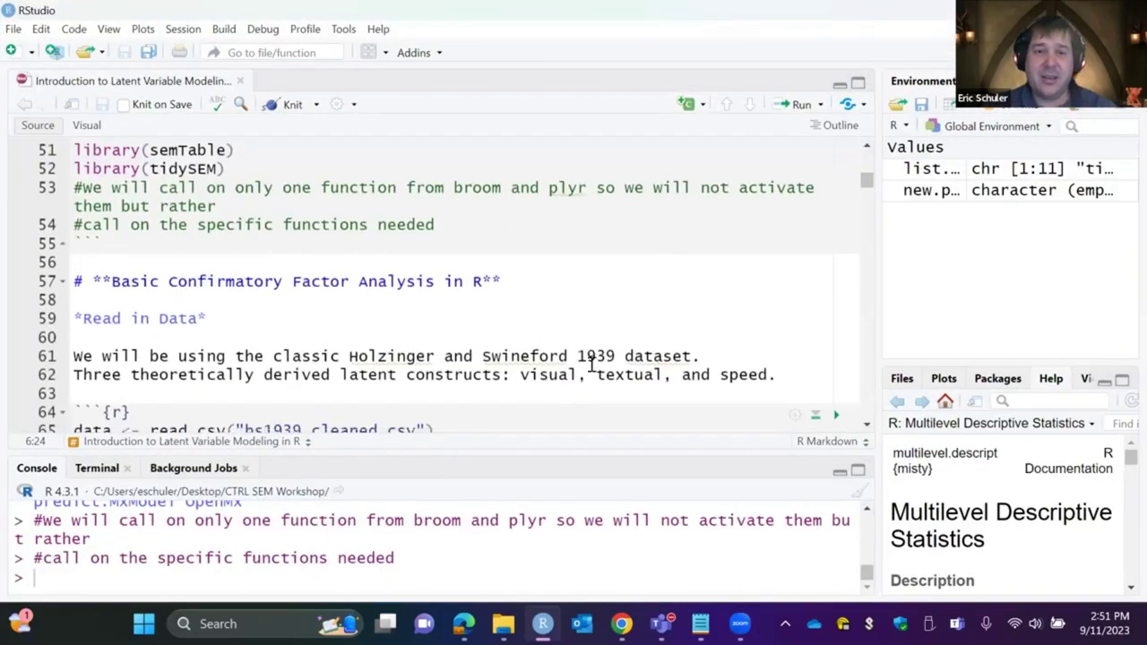
- Run the chunk that reads hs1939_cleaned.csv, converts school to a factor and counts it, and widen the Environment pane
scroll(591, 363, down, 1)
scroll(592, 363, down, 1)
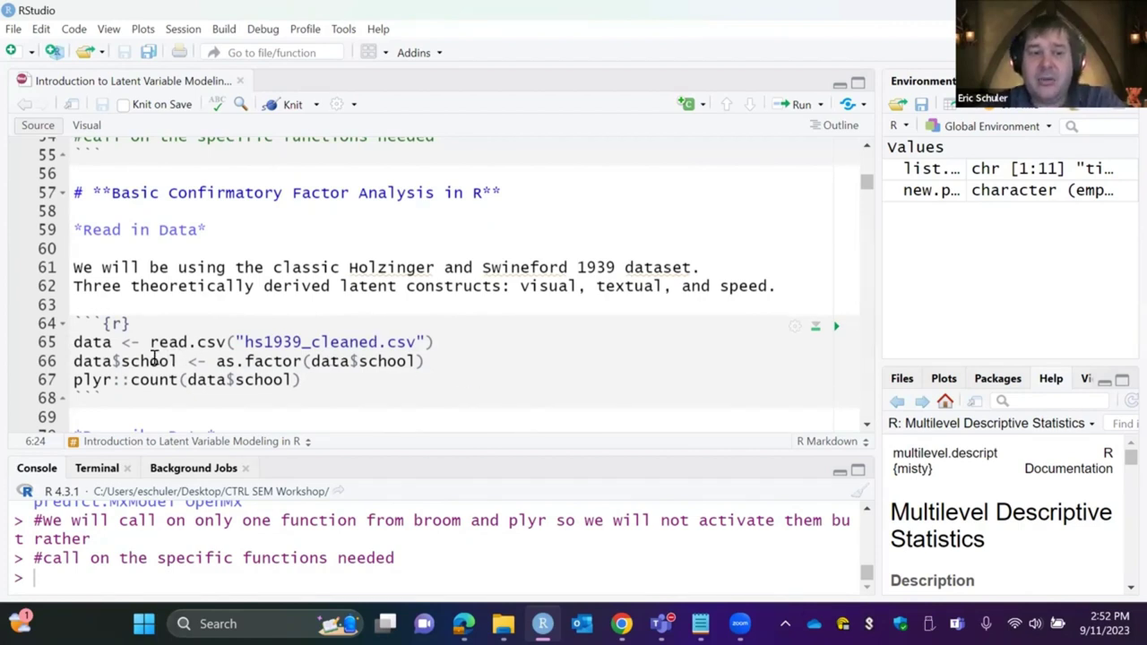
drag(178, 360, 140, 360)
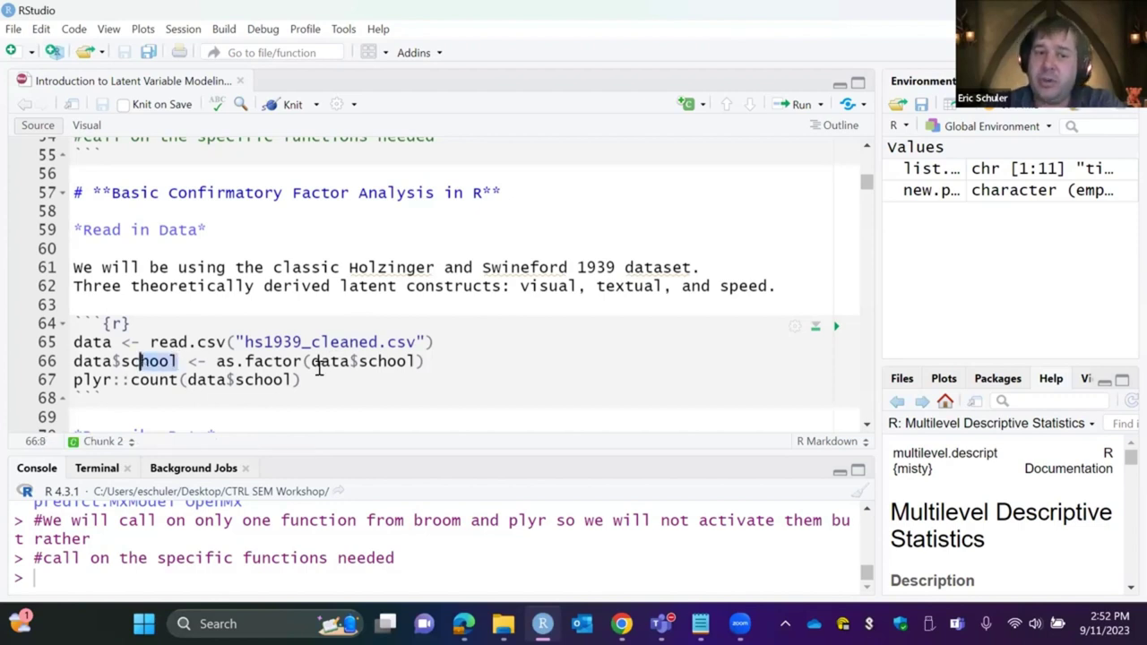
click(709, 359)
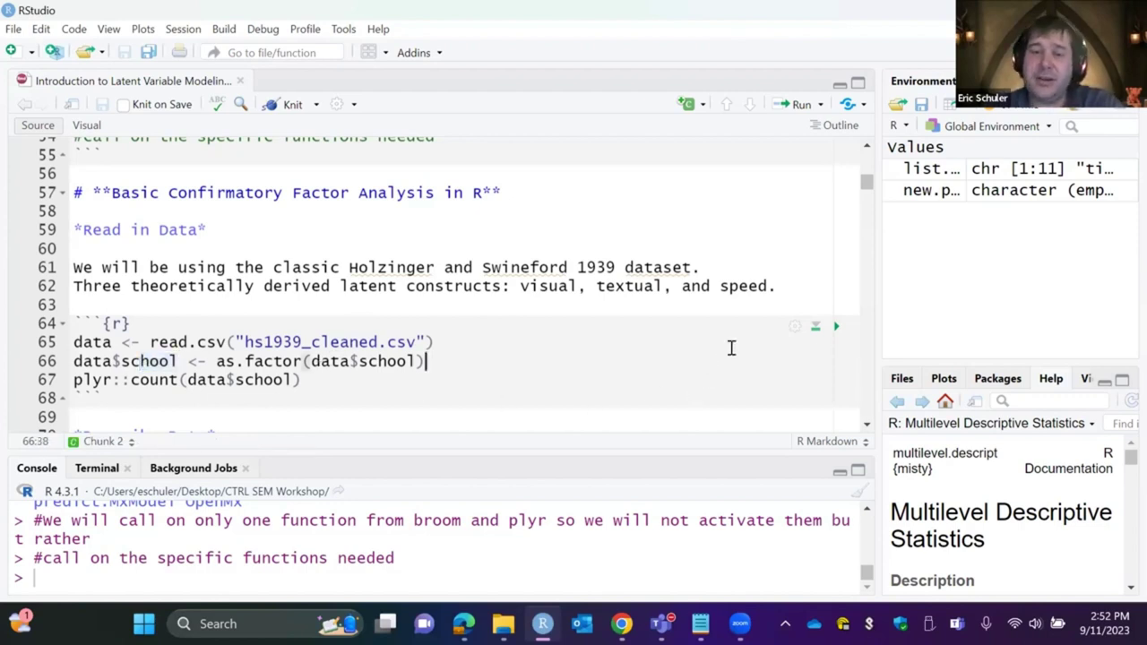
click(835, 326)
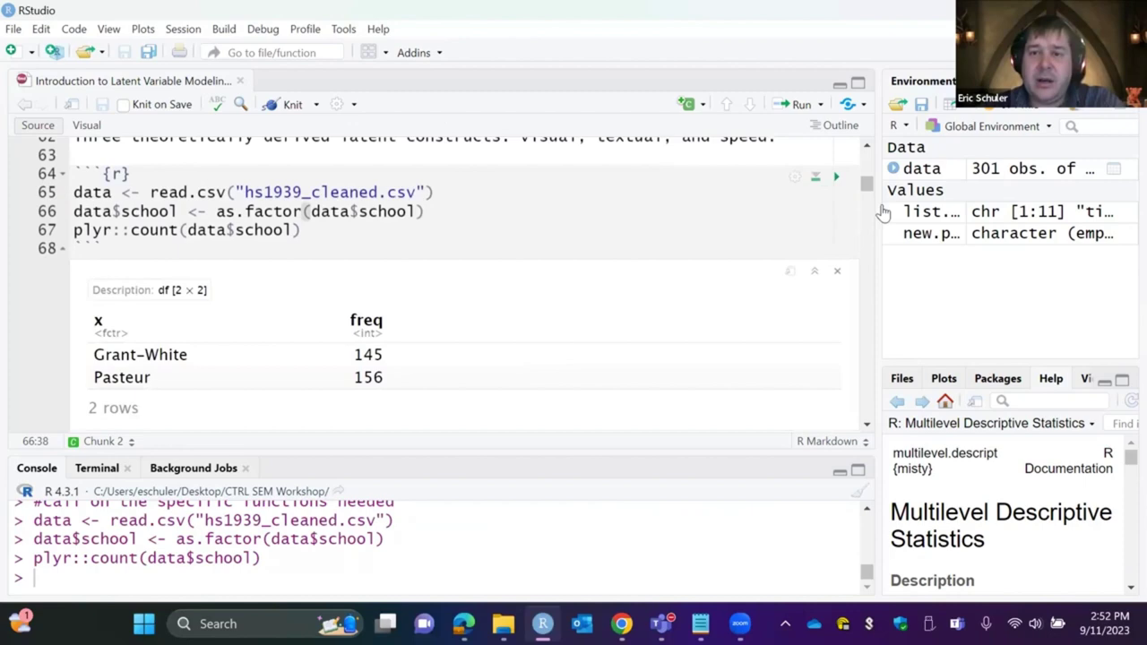
drag(879, 204, 752, 214)
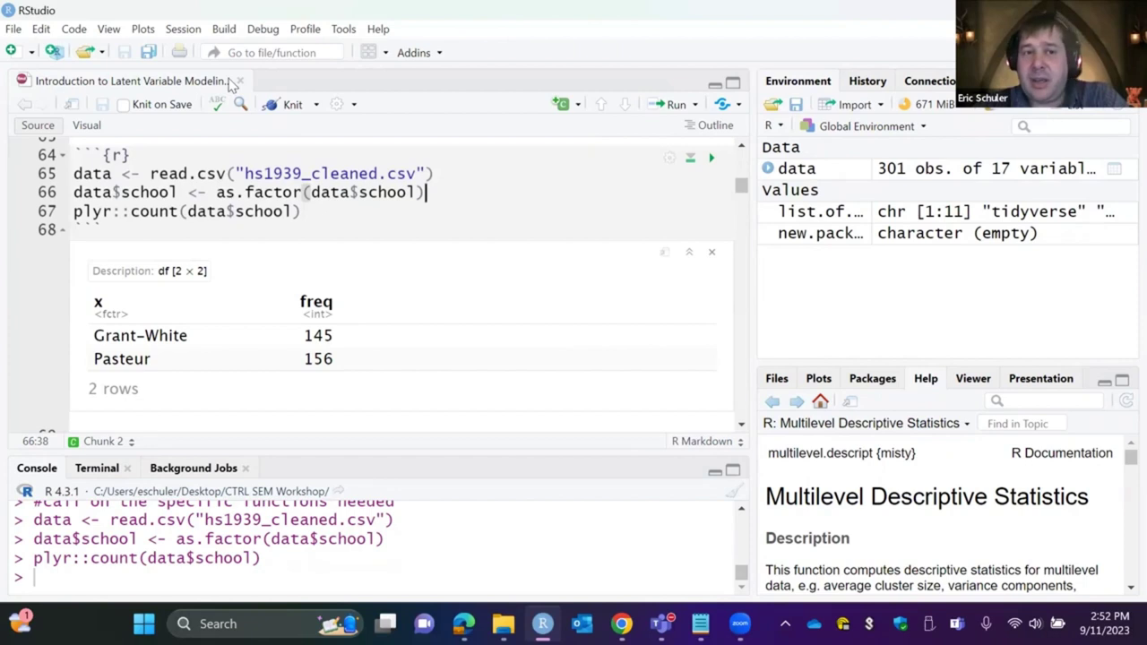
- Look up the available options for setting the session's working directory, without changing it
click(176, 30)
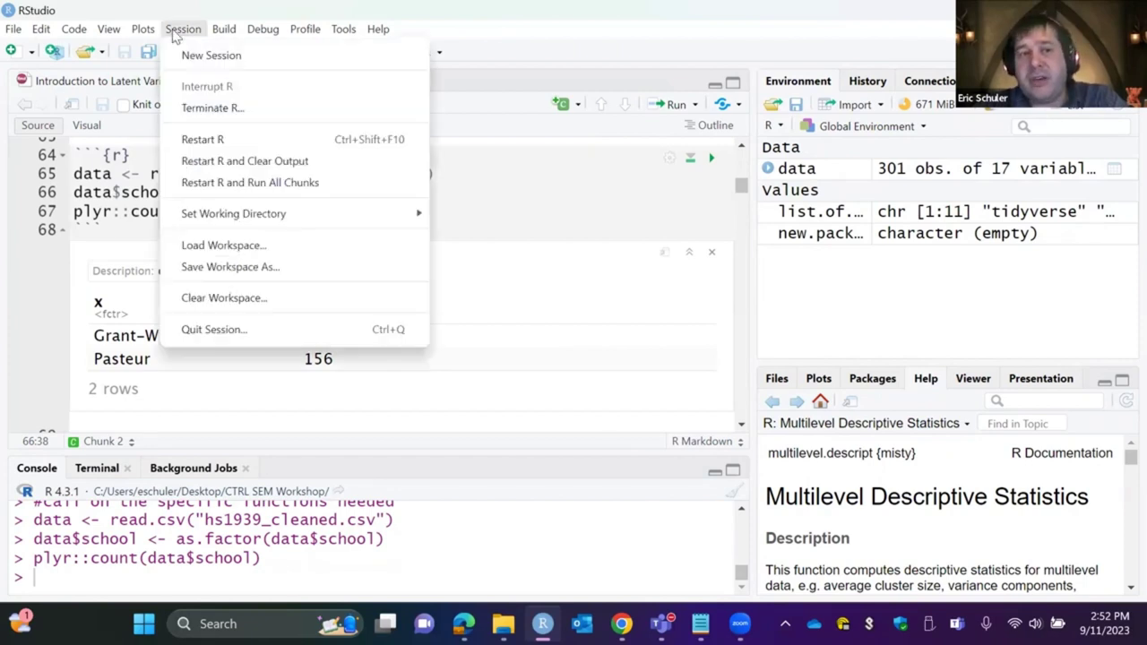
mouse_move(222, 221)
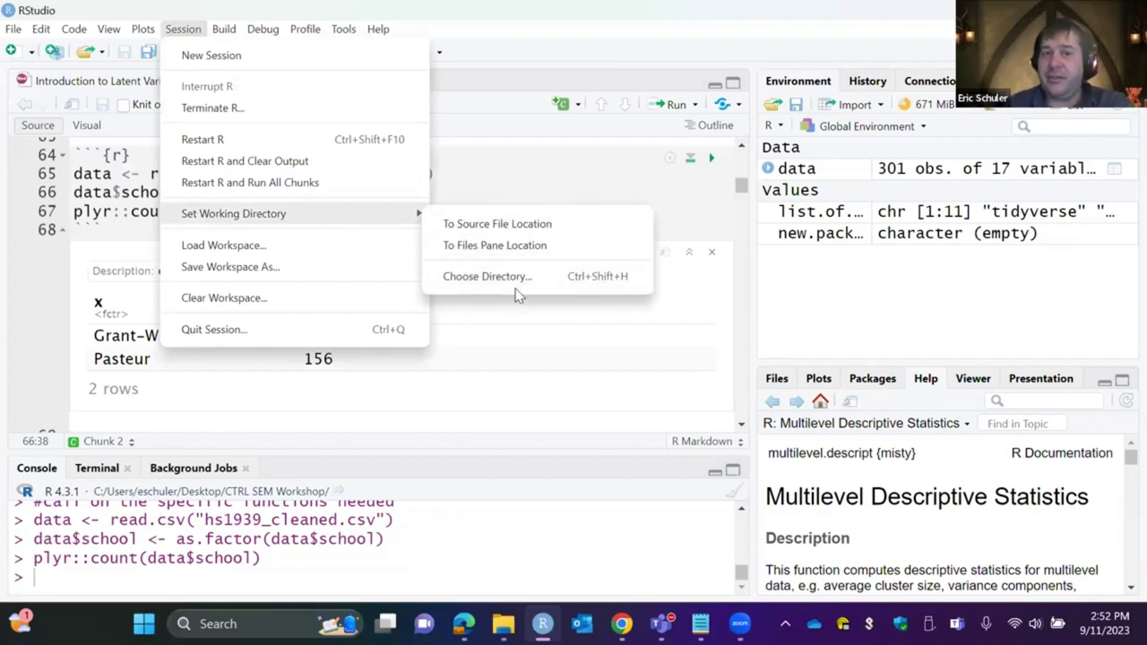
click(550, 403)
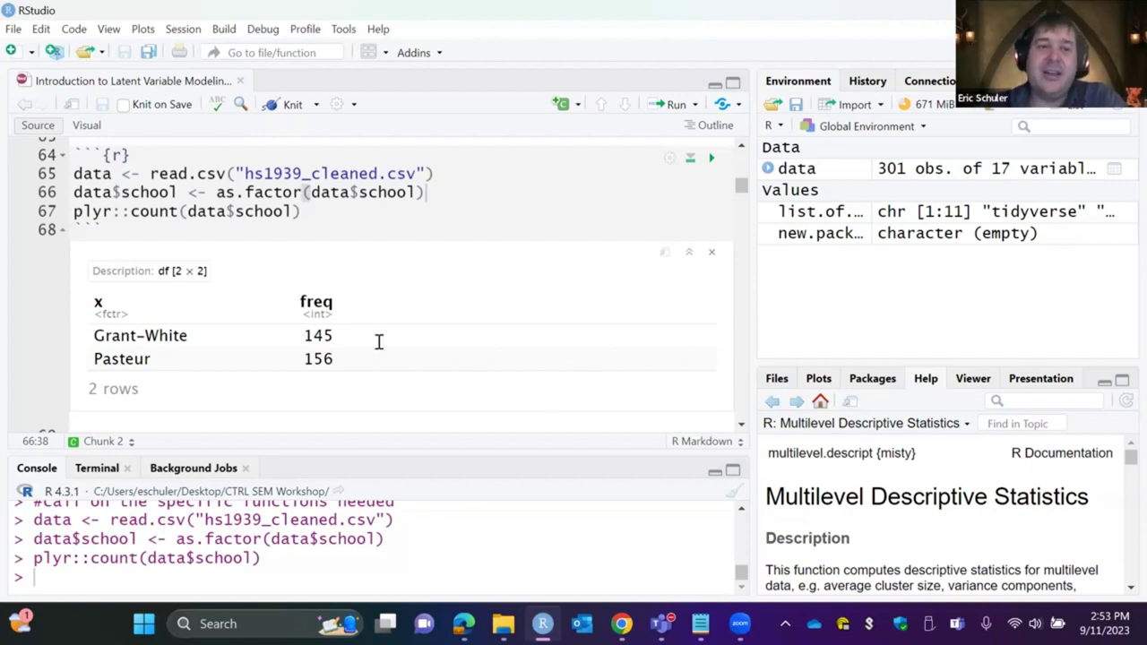
- Run the describe(data) chunk to produce overall descriptive statistics for the dataset
scroll(423, 192, down, 2)
scroll(423, 191, down, 1)
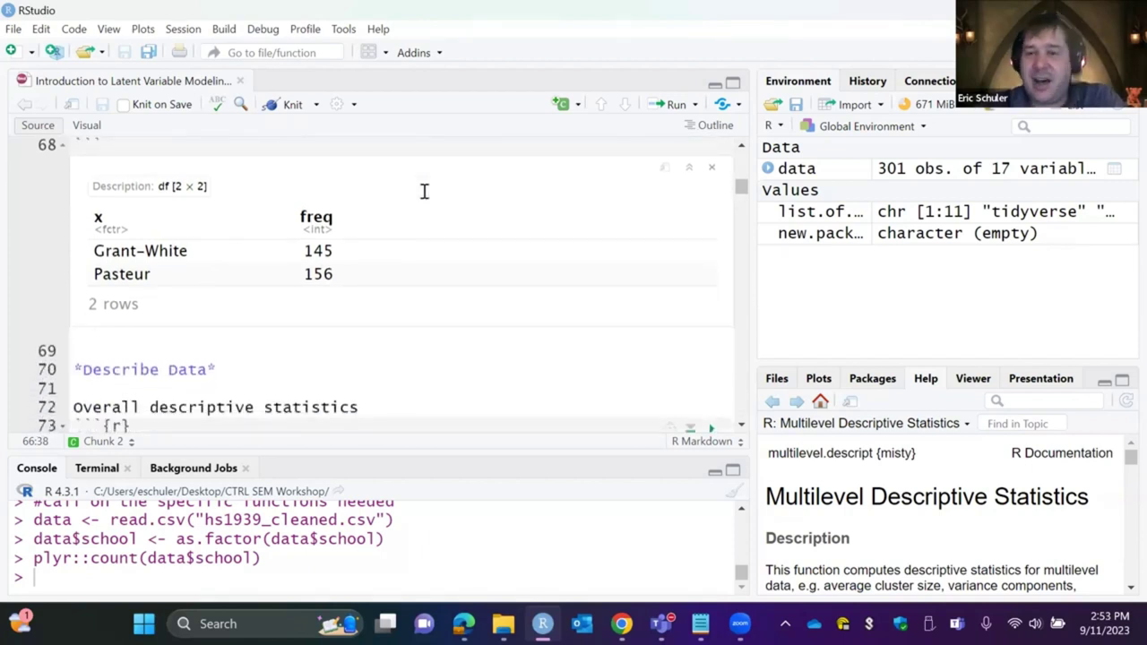
scroll(478, 269, down, 2)
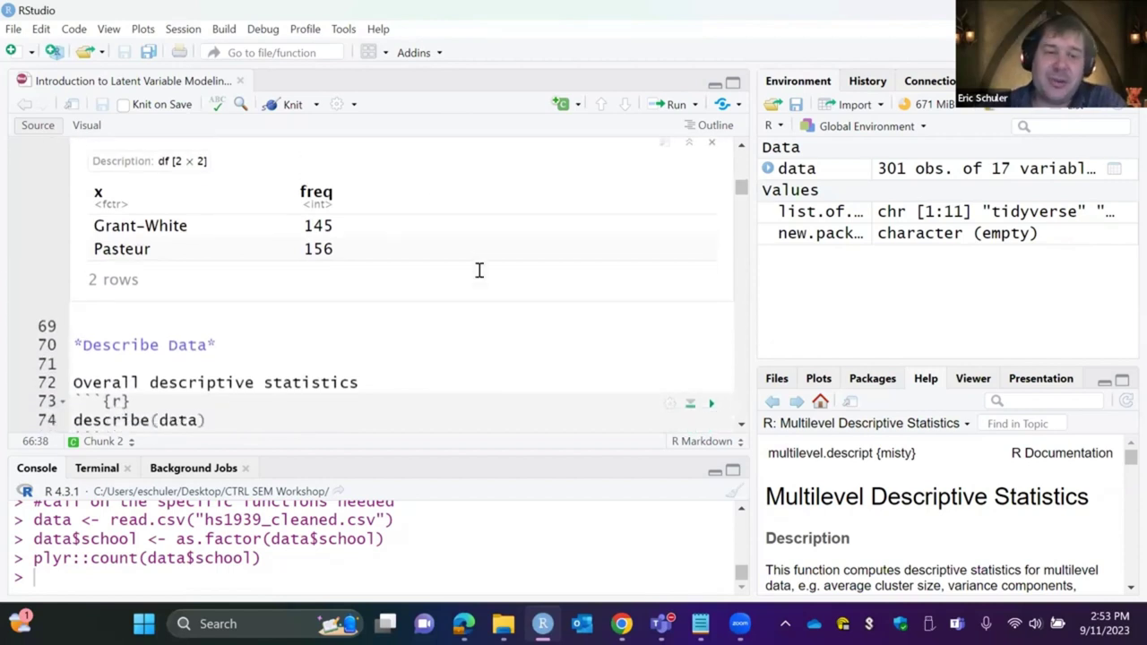
scroll(558, 289, down, 1)
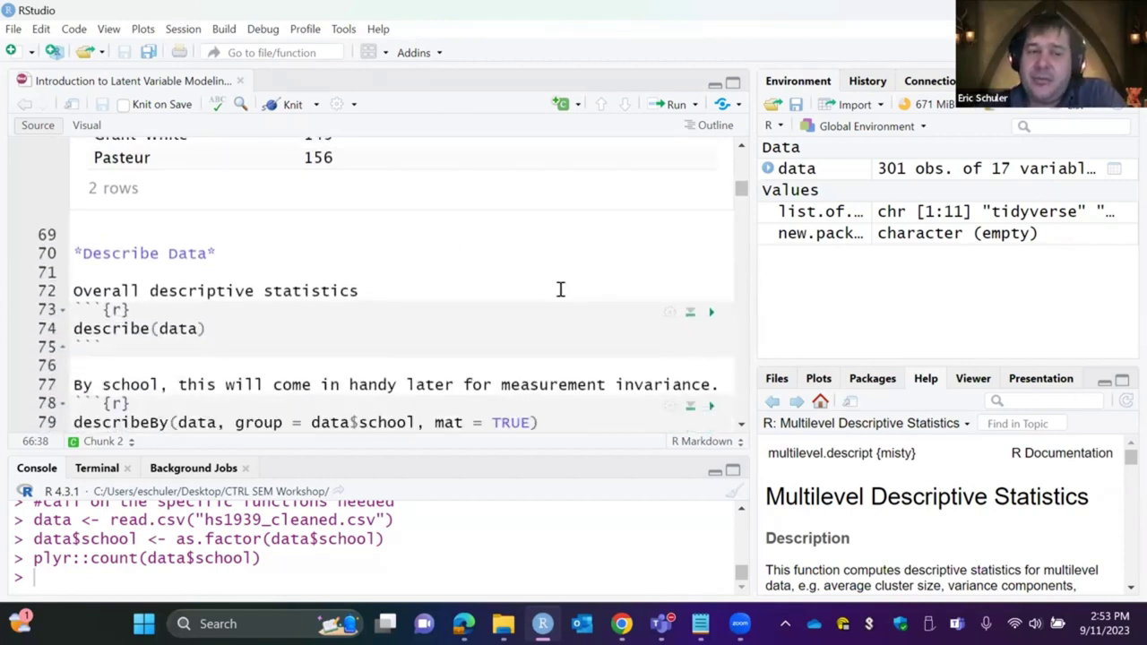
click(712, 311)
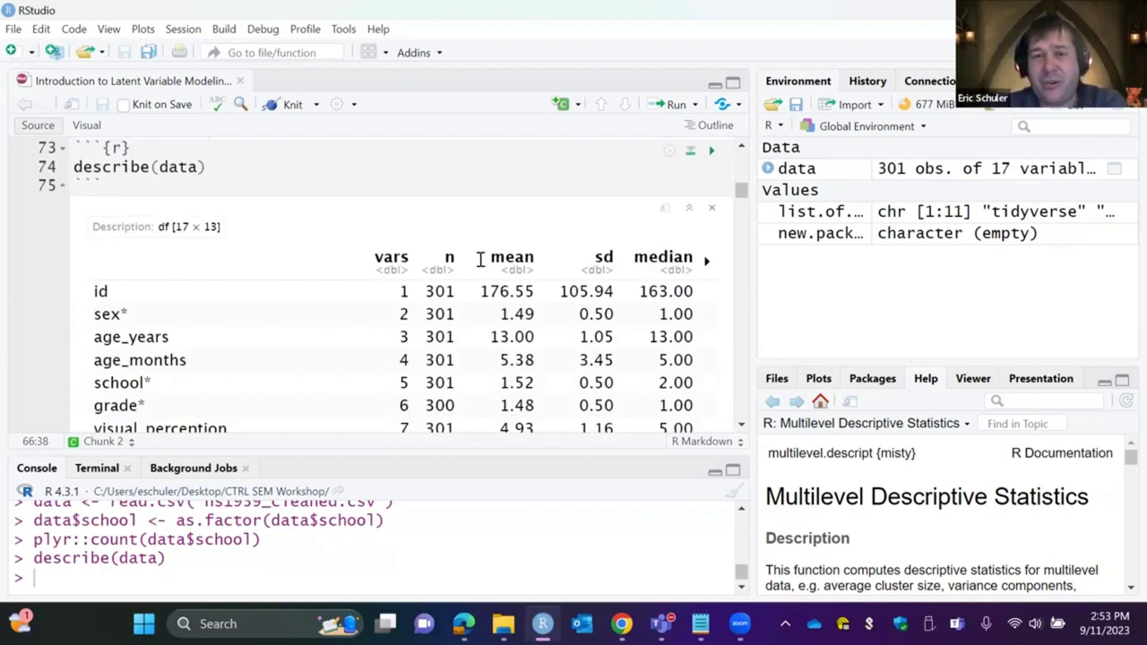
- Run the describeBy chunk to produce descriptive statistics for data grouped by school as a matrix
scroll(307, 342, down, 3)
scroll(307, 341, down, 3)
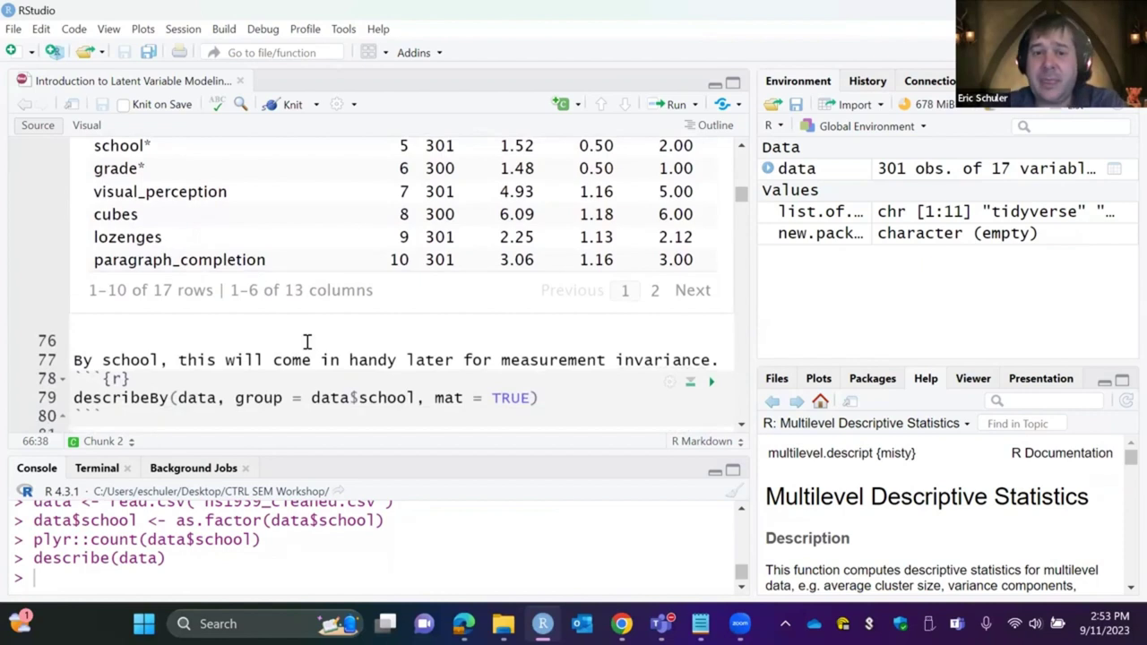
scroll(435, 307, down, 1)
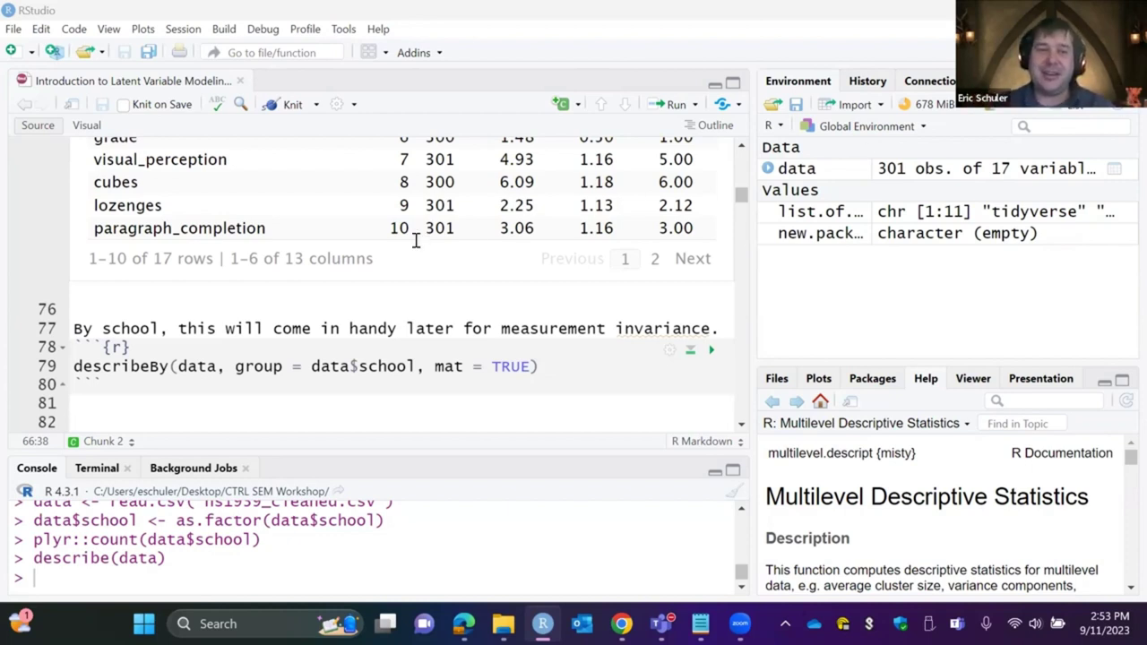
click(712, 350)
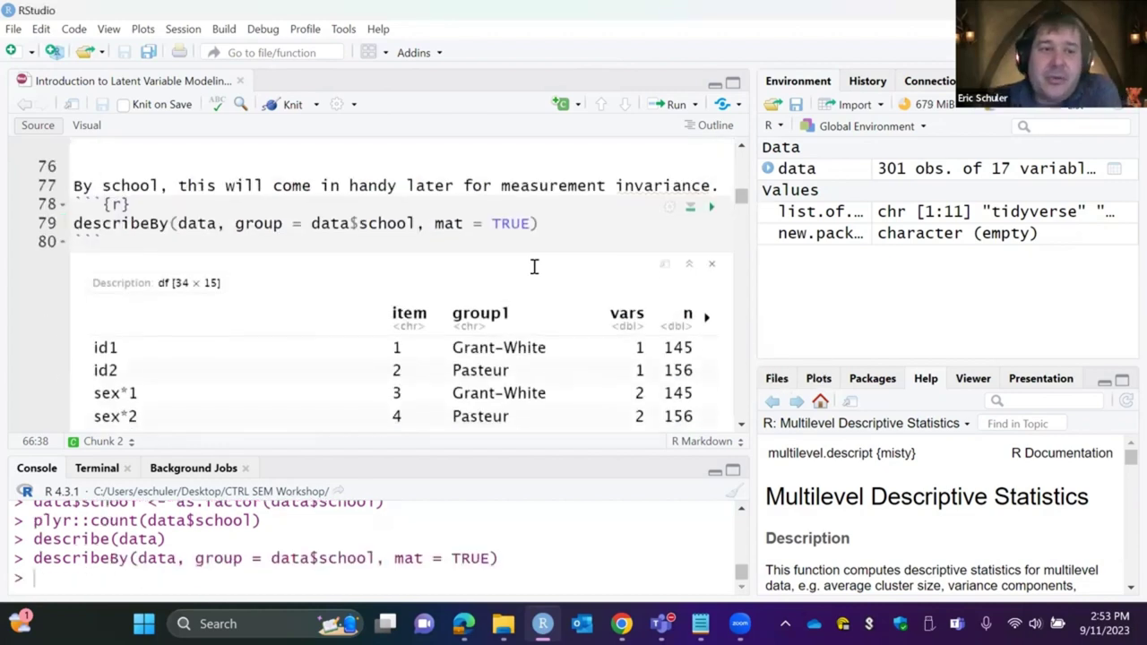
- Examine page 3 of the by-school descriptives table, including its mean, sd, median and trimmed columns
scroll(533, 266, down, 1)
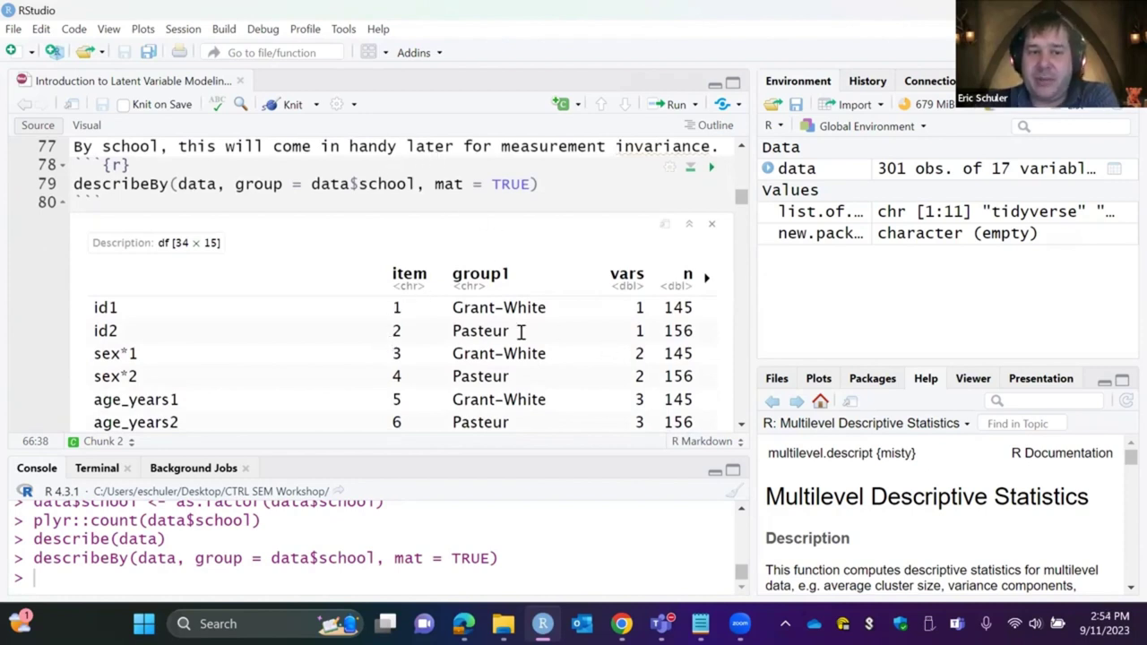
scroll(520, 330, down, 5)
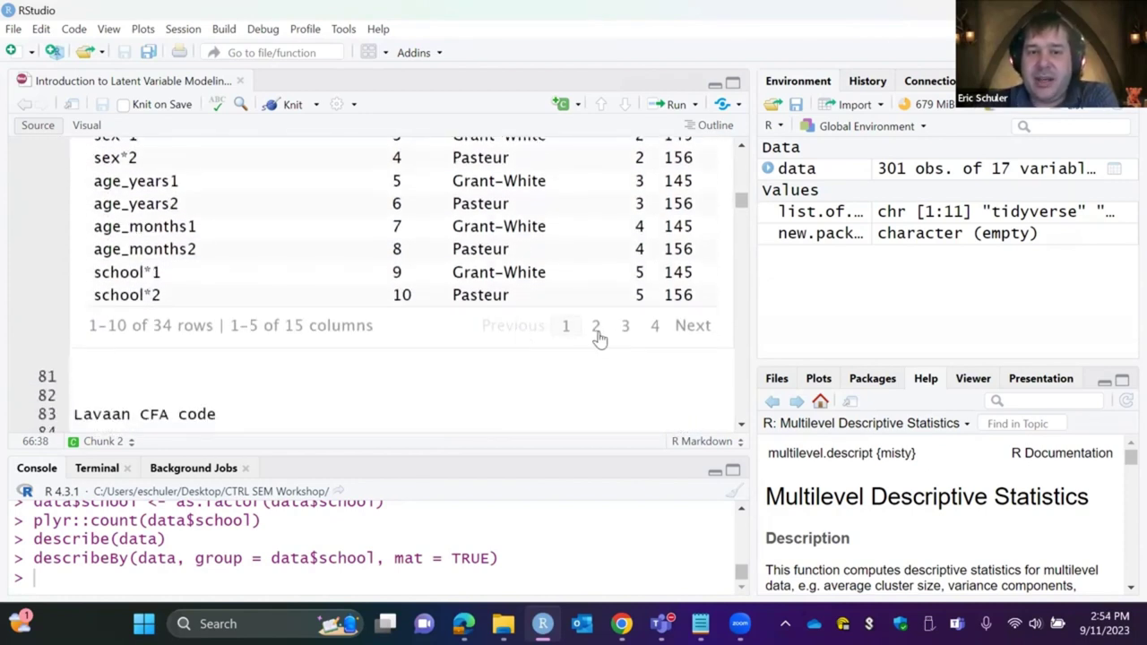
click(625, 326)
scroll(625, 327, up, 1)
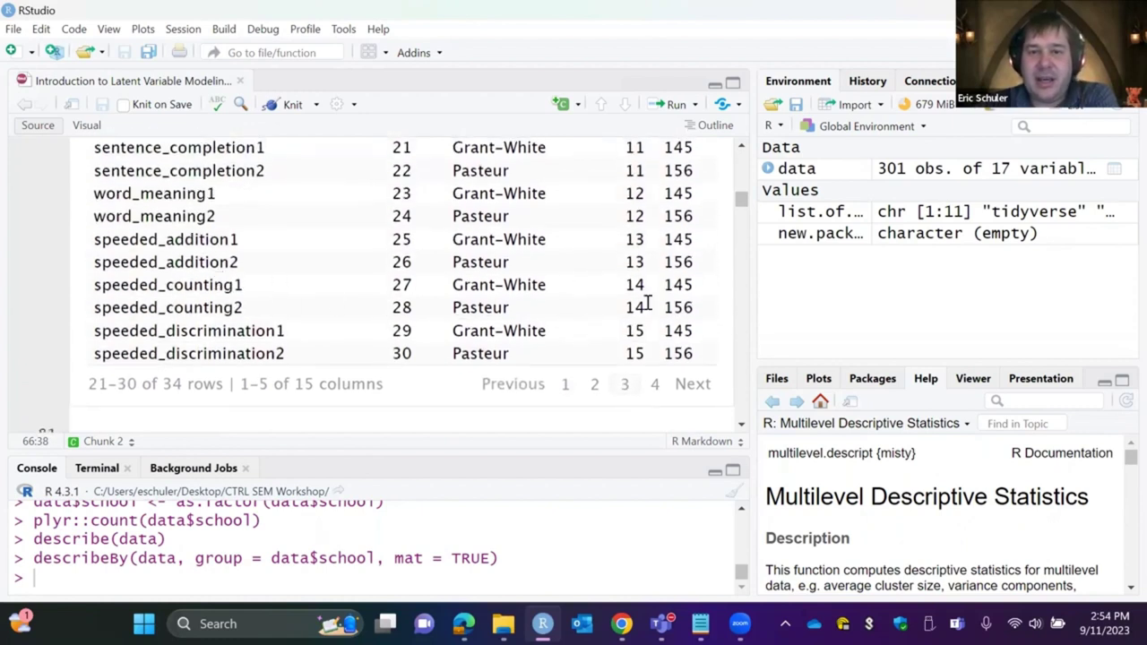
scroll(647, 300, up, 1)
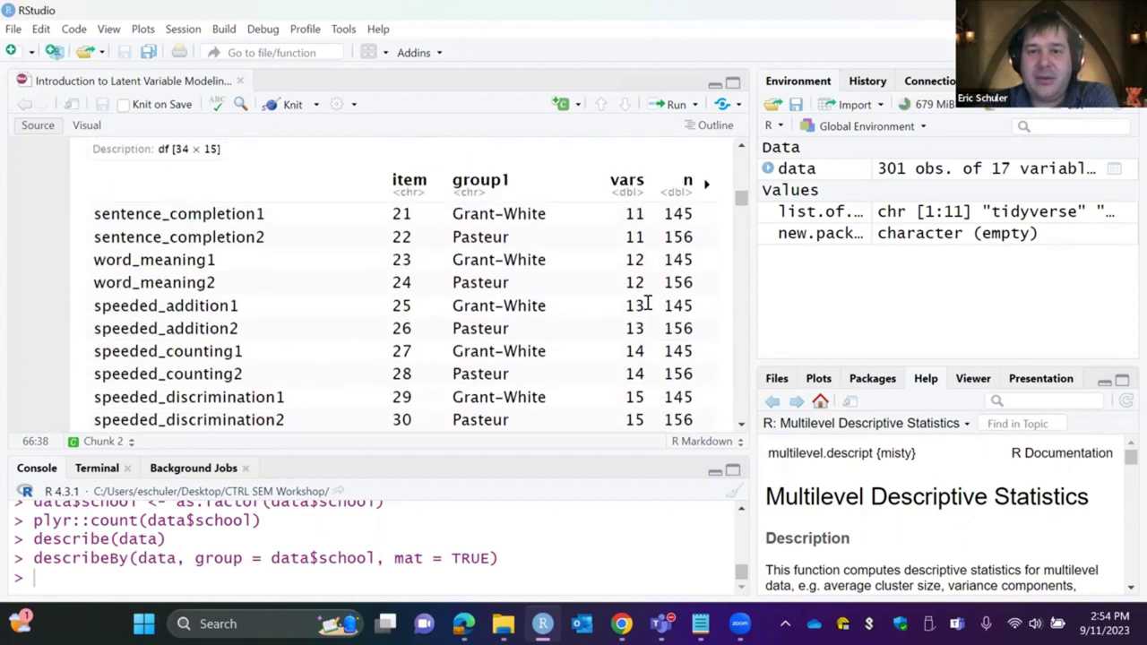
click(705, 184)
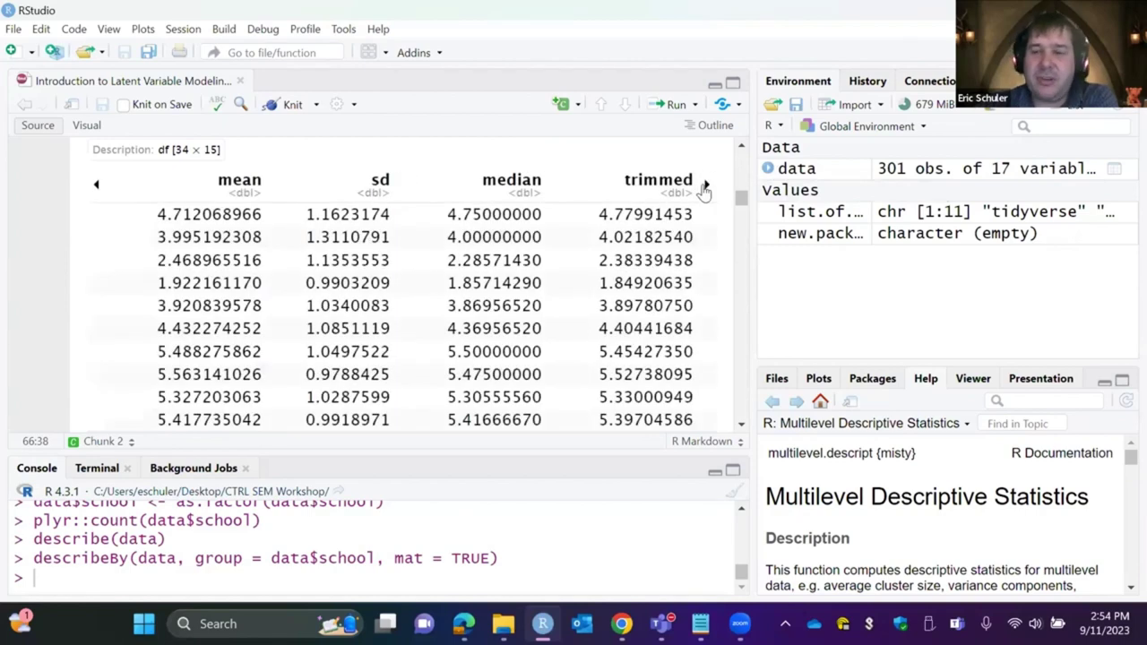
scroll(705, 191, down, 3)
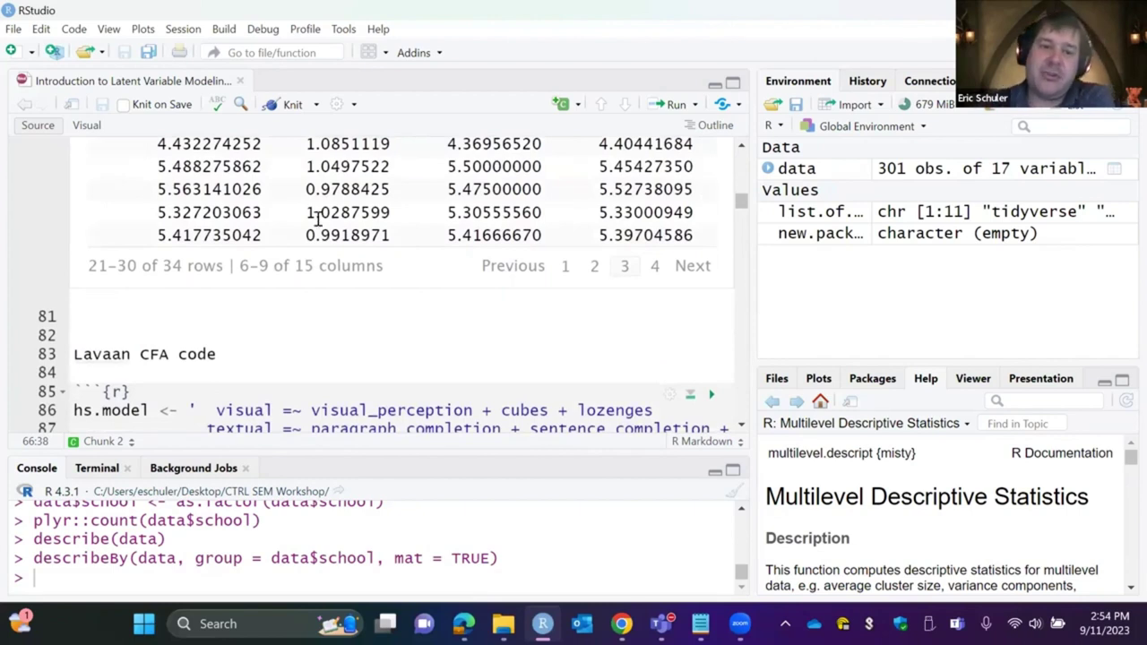
- Examine the hs.model definition under Lavaan CFA code, highlighting the visual factor's indicators visual_perception, cubes and lozenges
scroll(436, 261, down, 1)
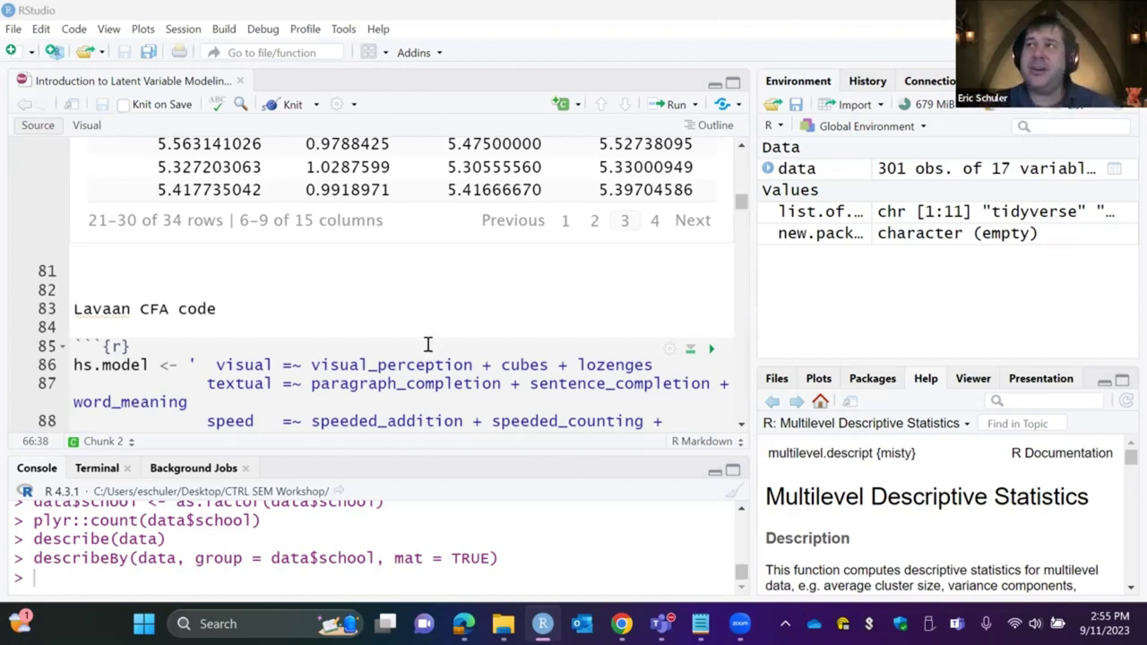
scroll(380, 313, down, 1)
scroll(380, 312, down, 2)
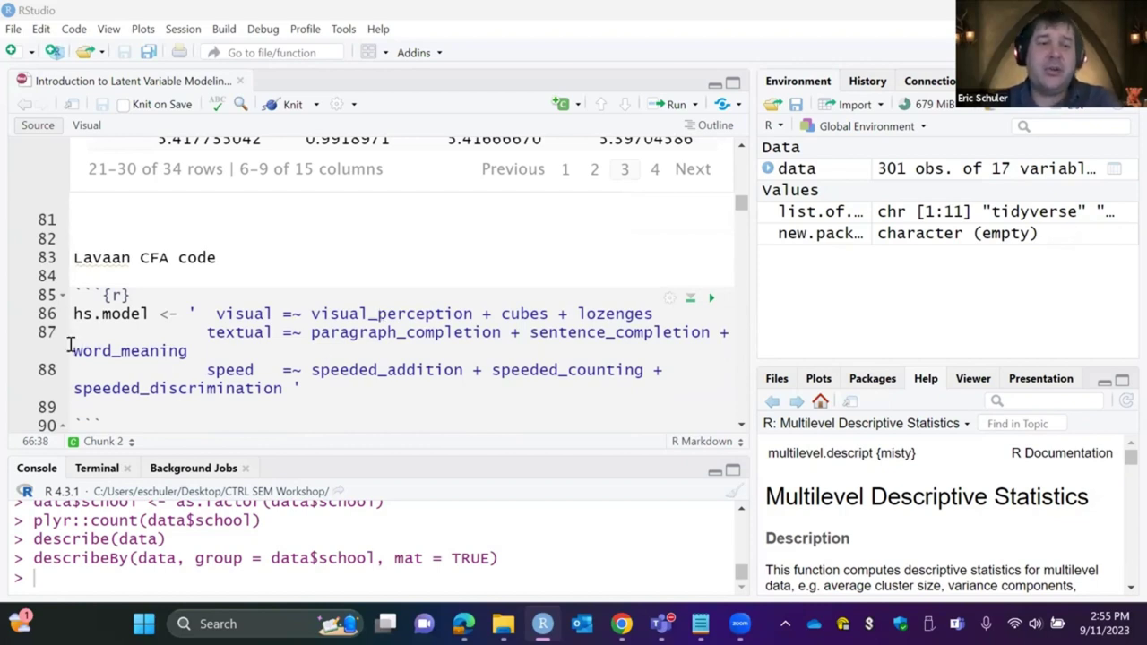
click(131, 314)
double_click(98, 315)
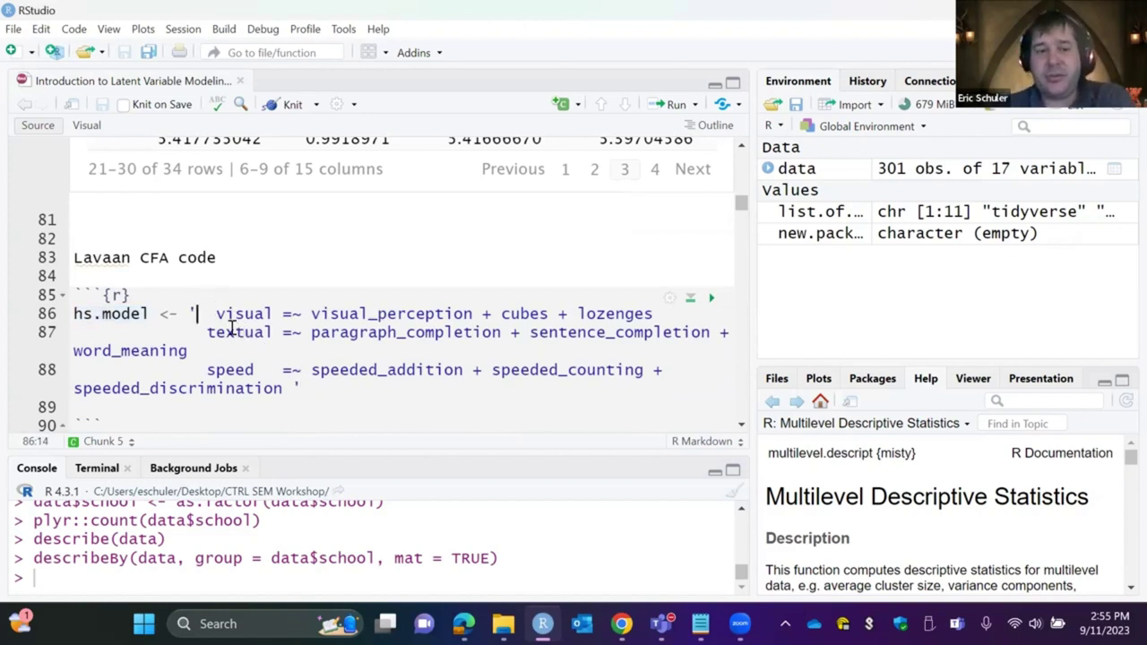
click(210, 314)
drag(215, 313, 470, 314)
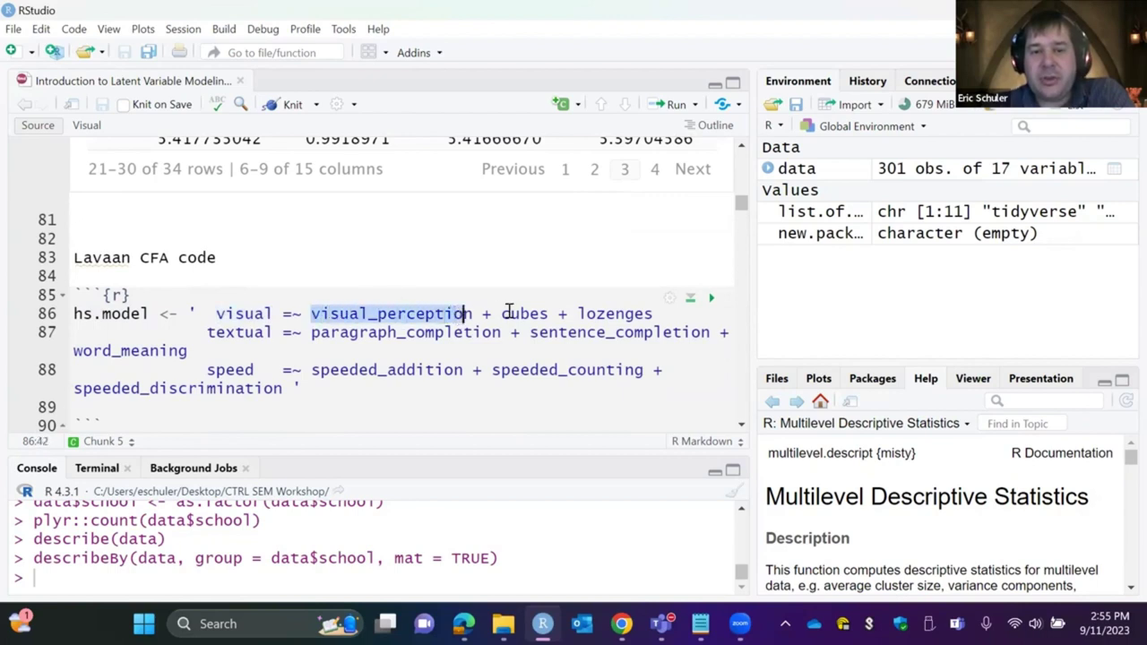
click(520, 314)
drag(654, 313, 302, 316)
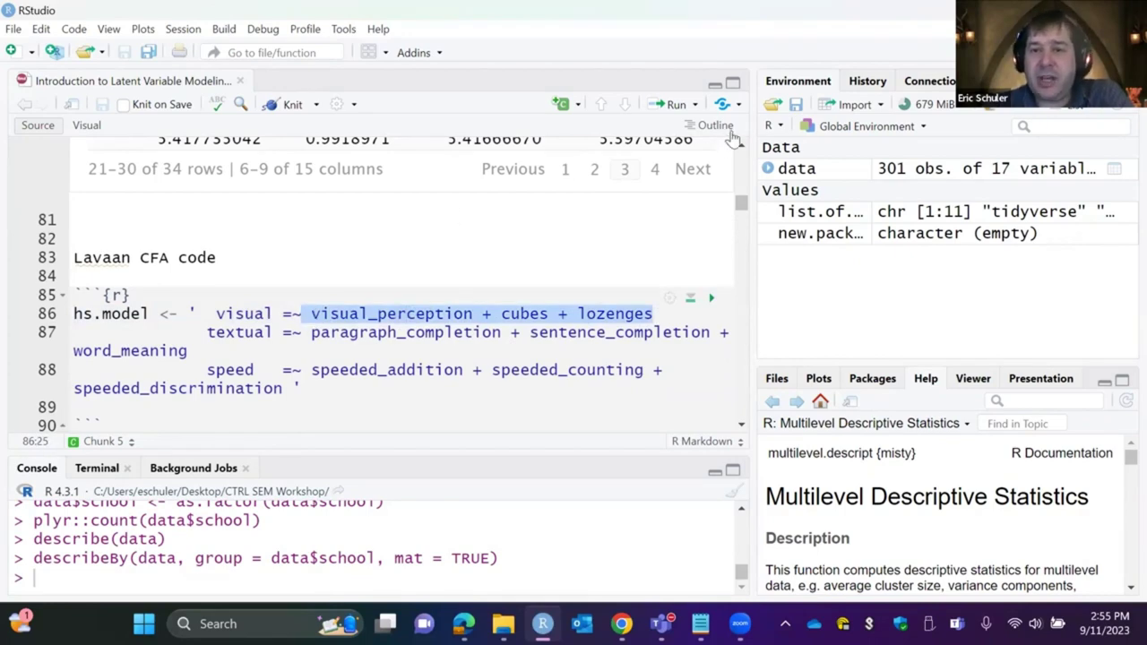
- Expand the data object in the Environment to check its variable names, keeping the R Markdown document in view
click(779, 175)
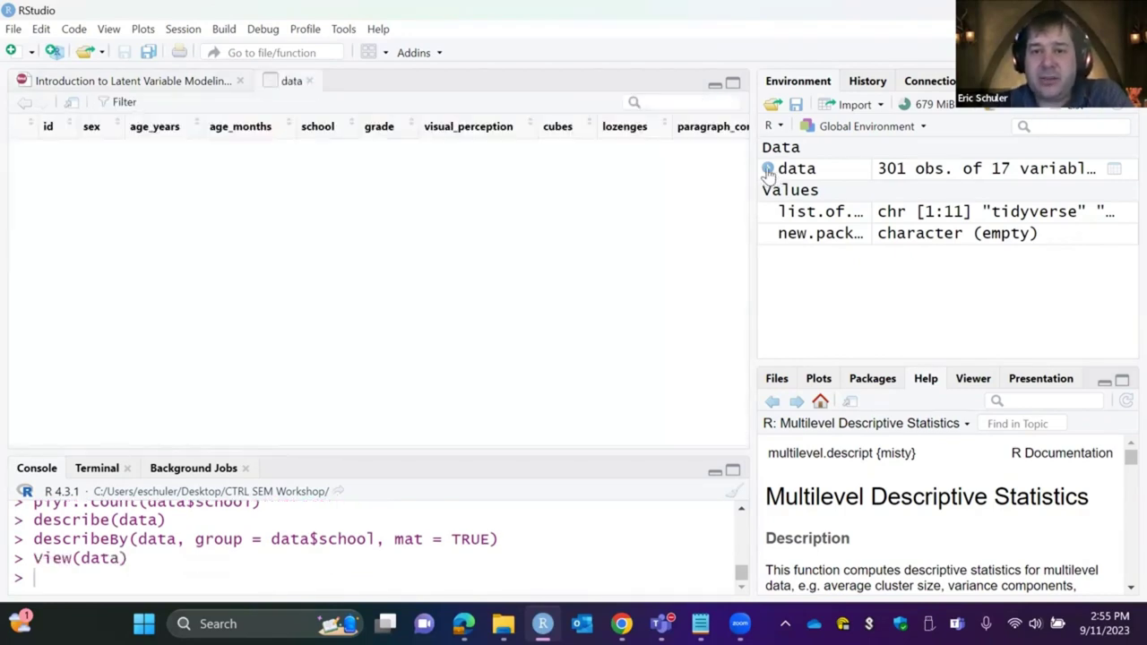
click(768, 168)
click(166, 88)
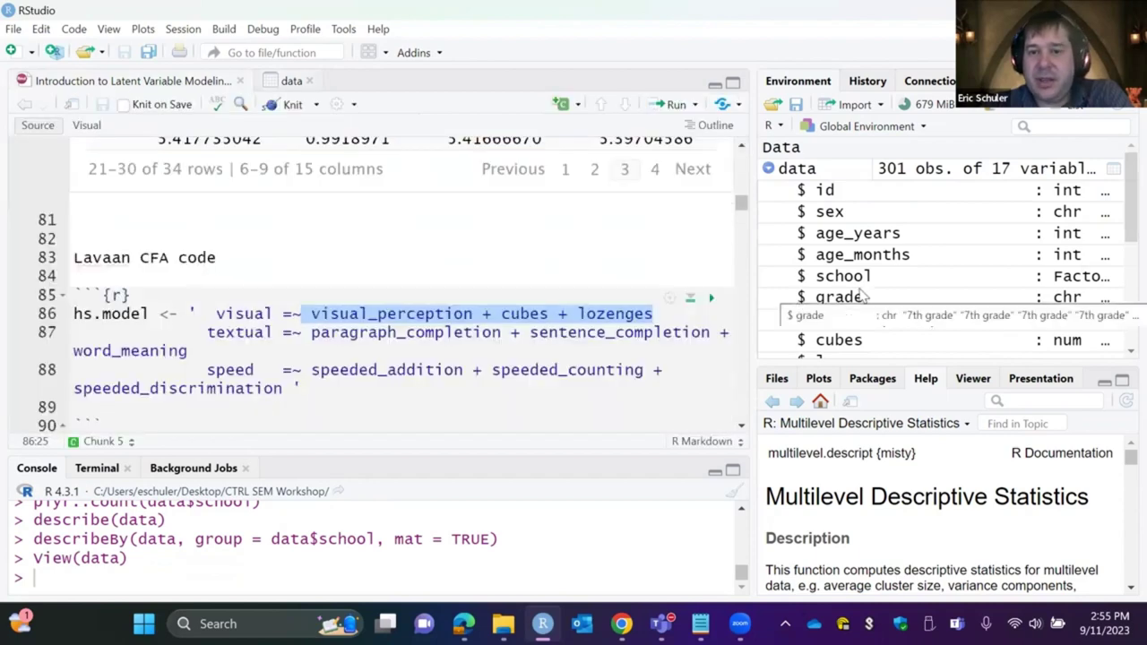
scroll(958, 228, down, 2)
scroll(896, 237, down, 2)
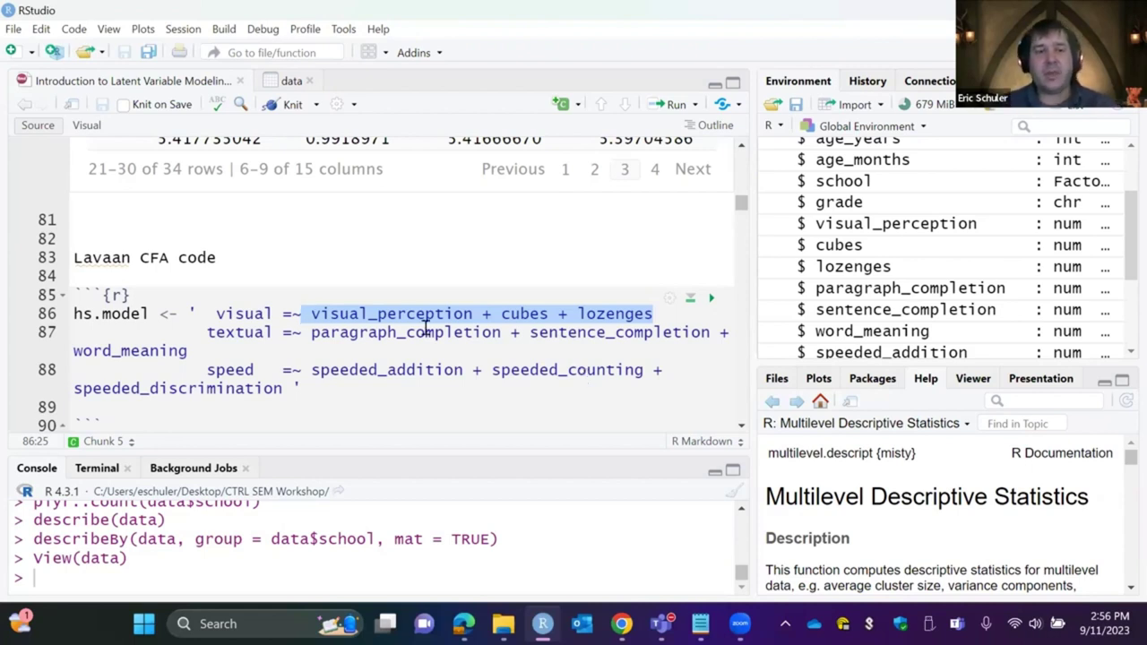
- Highlight the =~ operator in the visual factor line, and run the chunk that defines hs.model
click(294, 313)
shift+click(286, 313)
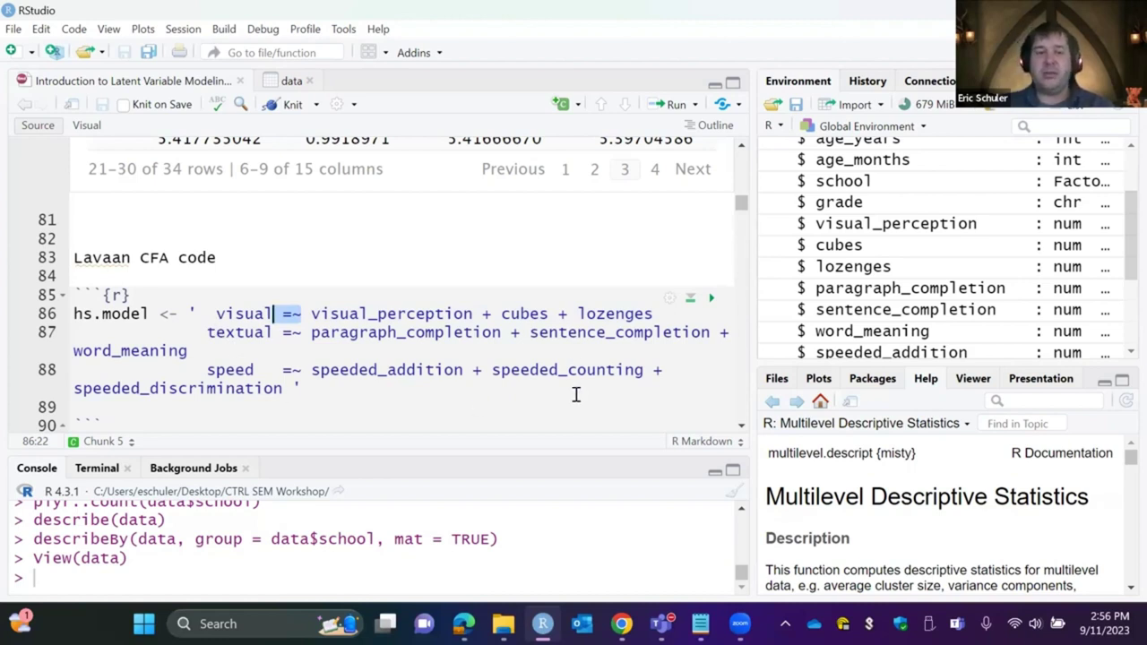
scroll(598, 324, down, 1)
click(467, 318)
click(712, 267)
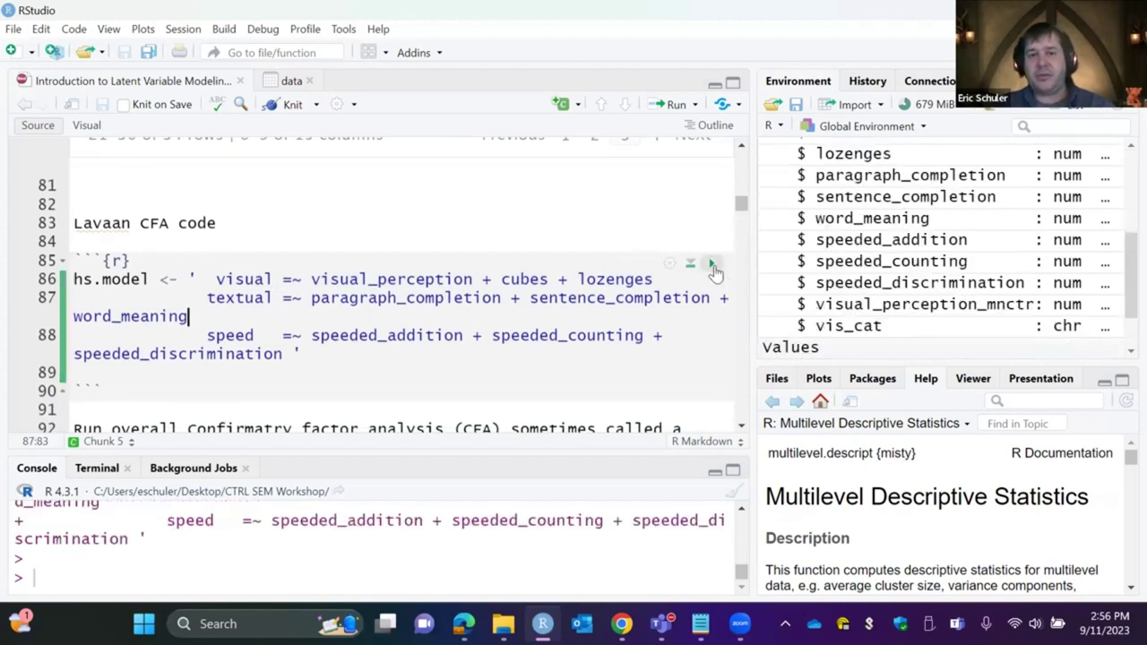
scroll(975, 271, down, 2)
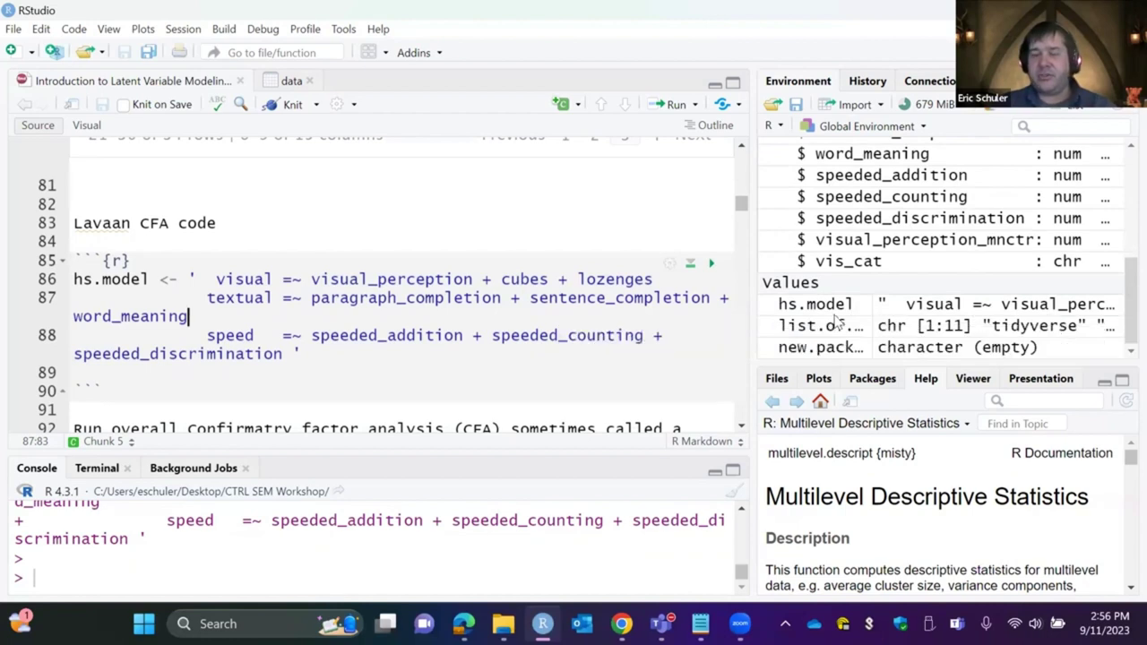
- Enlarge the Packages pane, find the lavaan package and browse its documentation index to the cfa function
scroll(550, 316, down, 3)
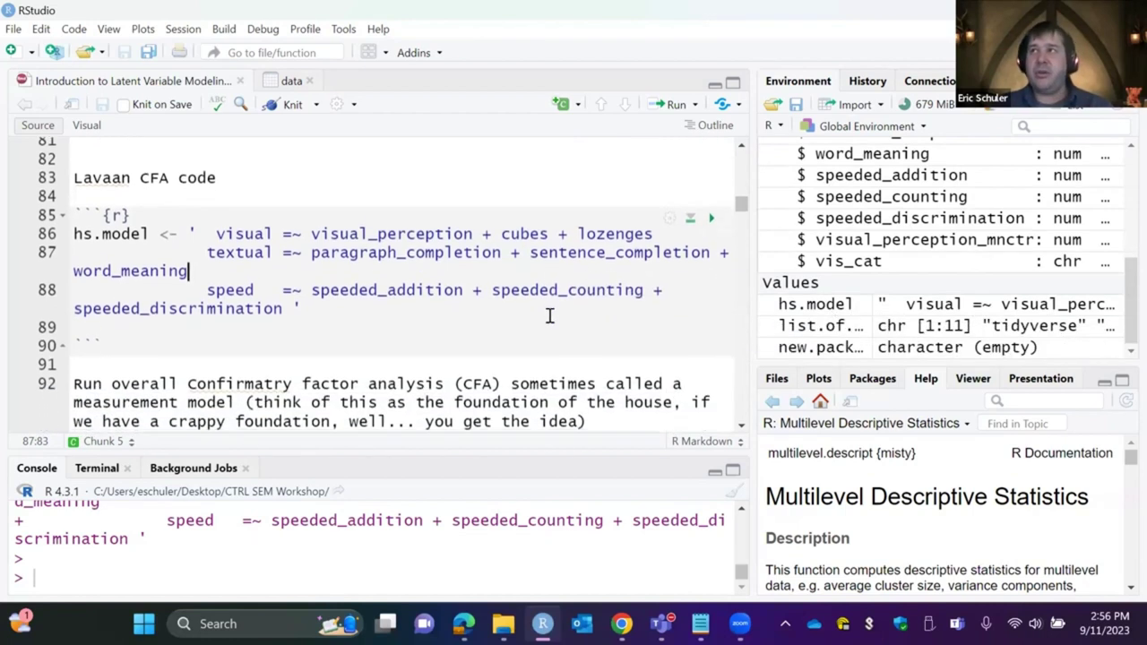
scroll(549, 315, down, 1)
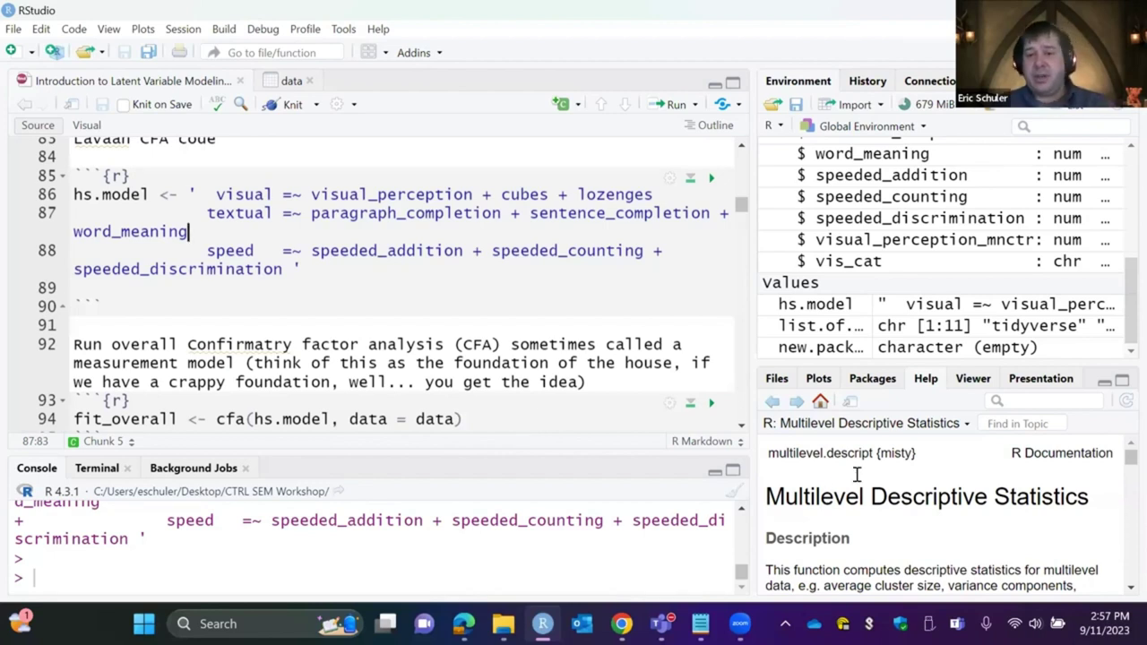
click(866, 378)
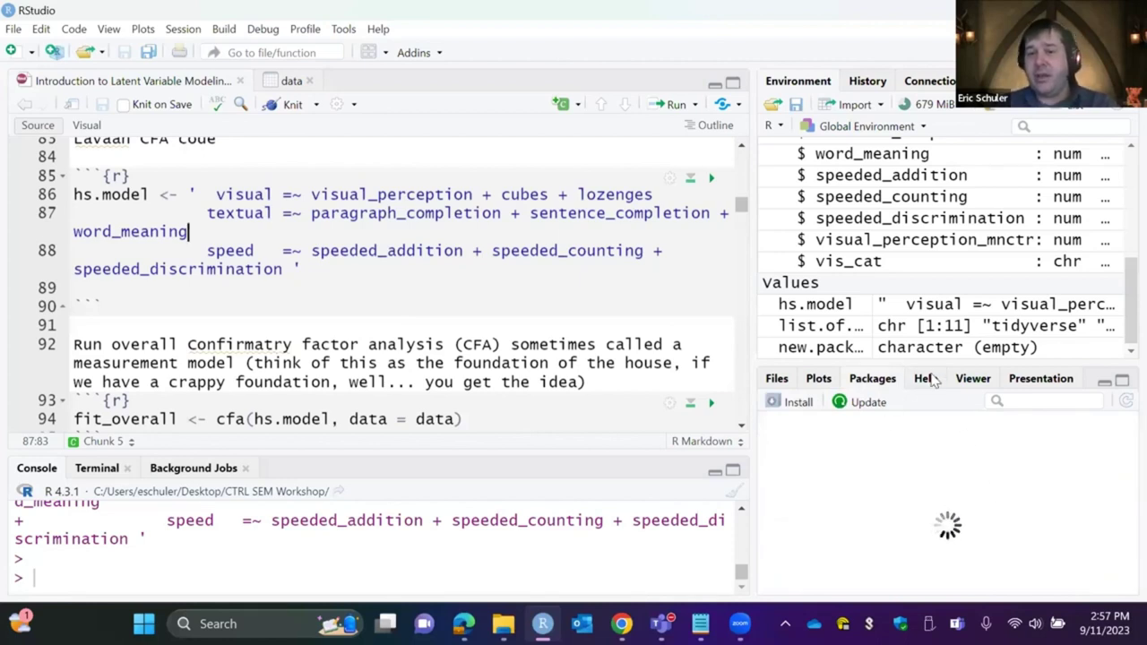
drag(934, 365, 896, 222)
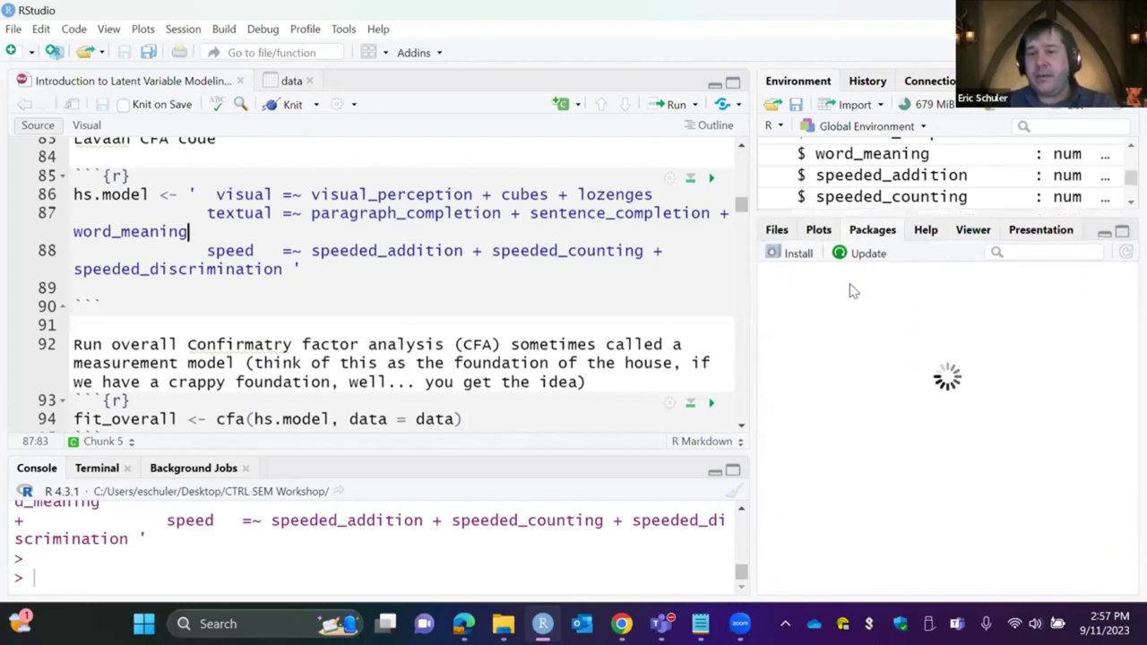
click(1024, 255)
text(lavaan)
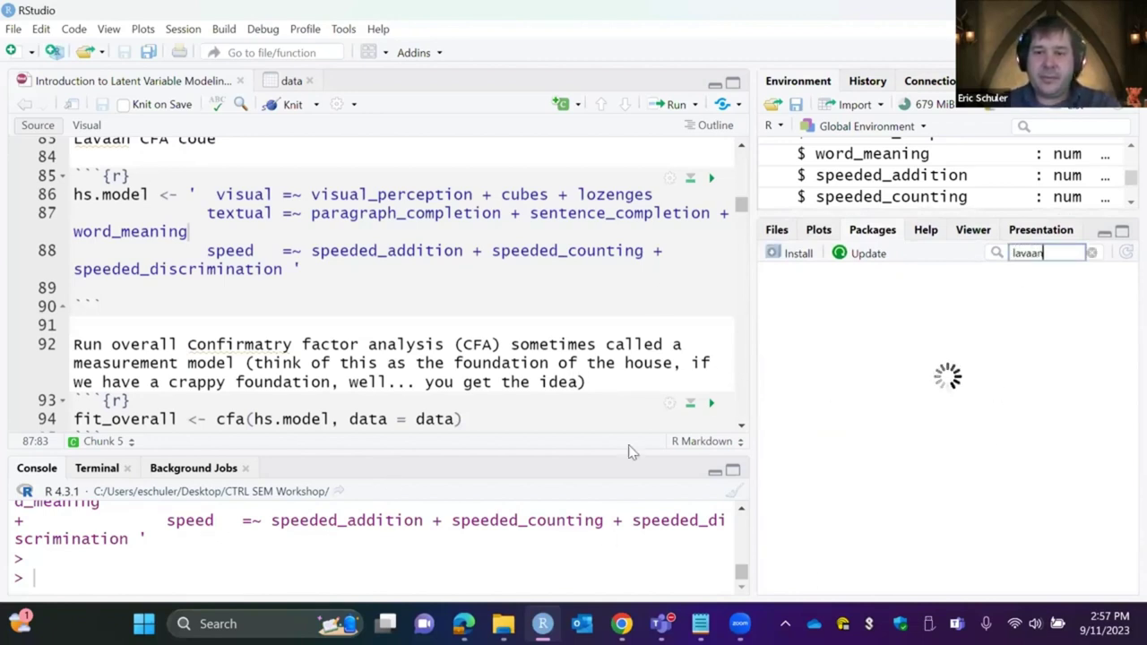
scroll(583, 371, down, 3)
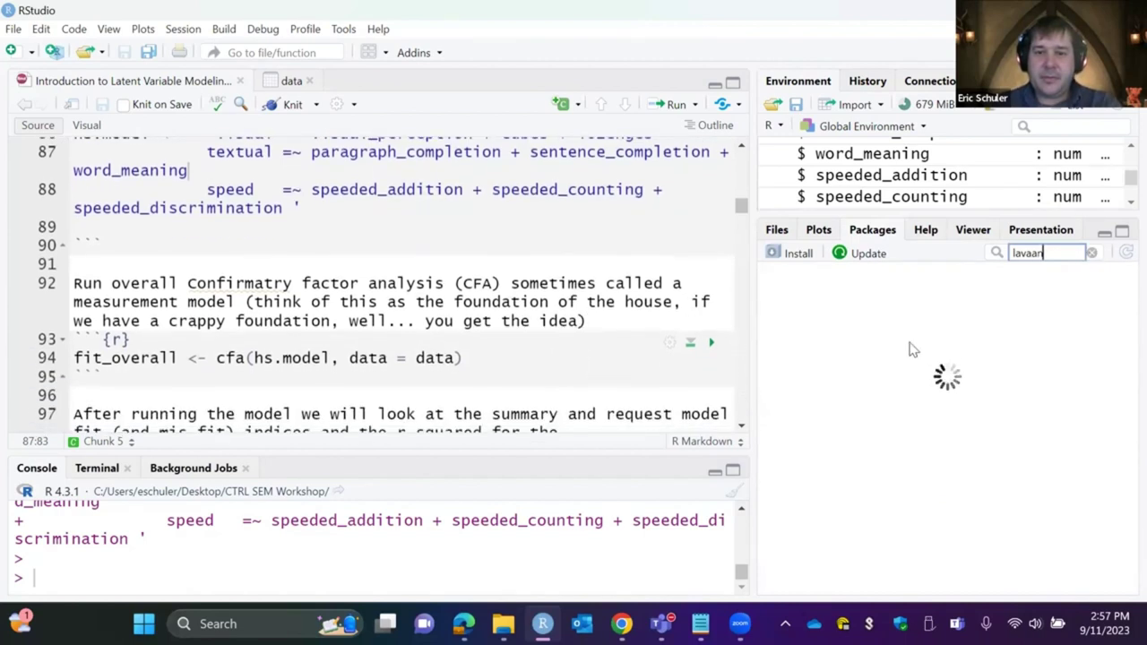
click(995, 252)
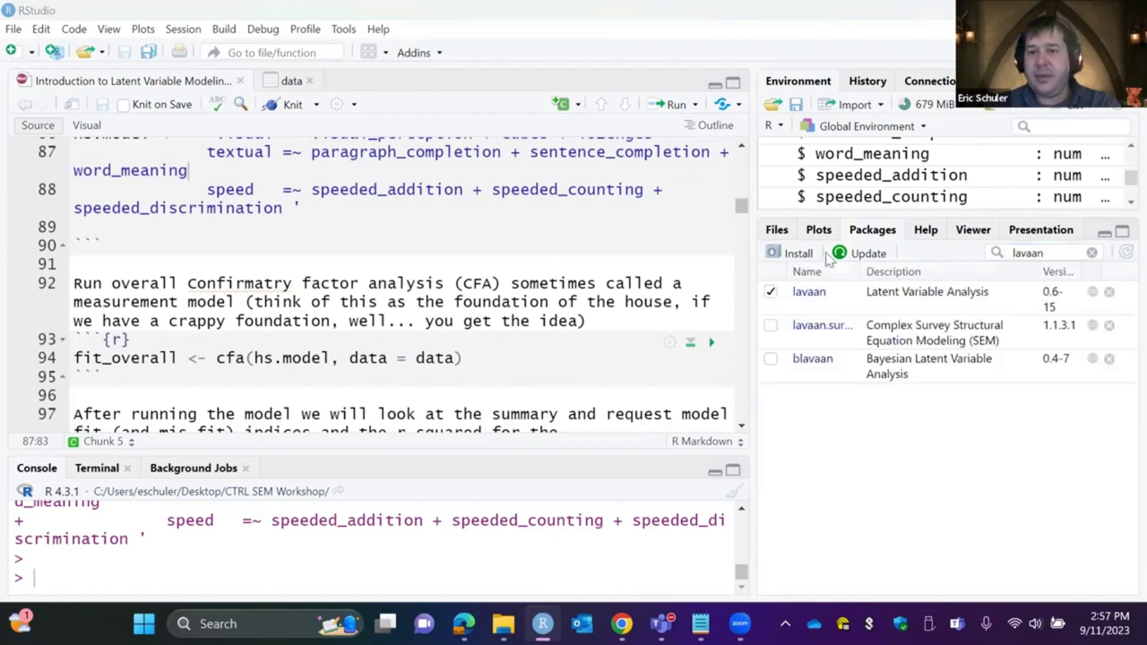
click(809, 293)
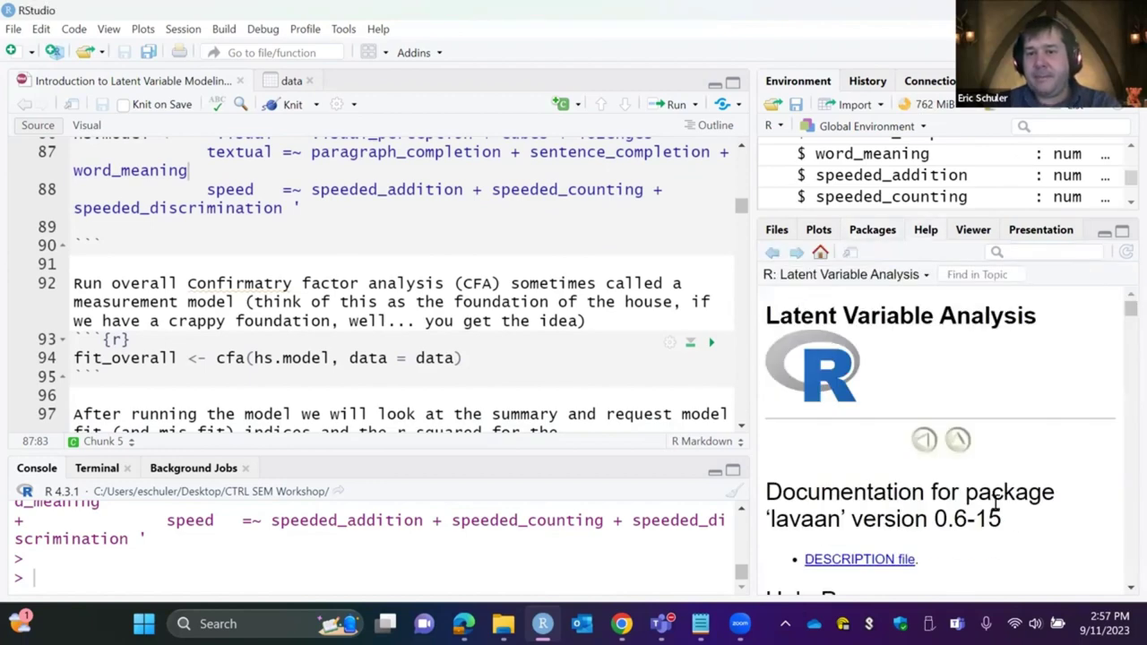
scroll(1017, 523, down, 5)
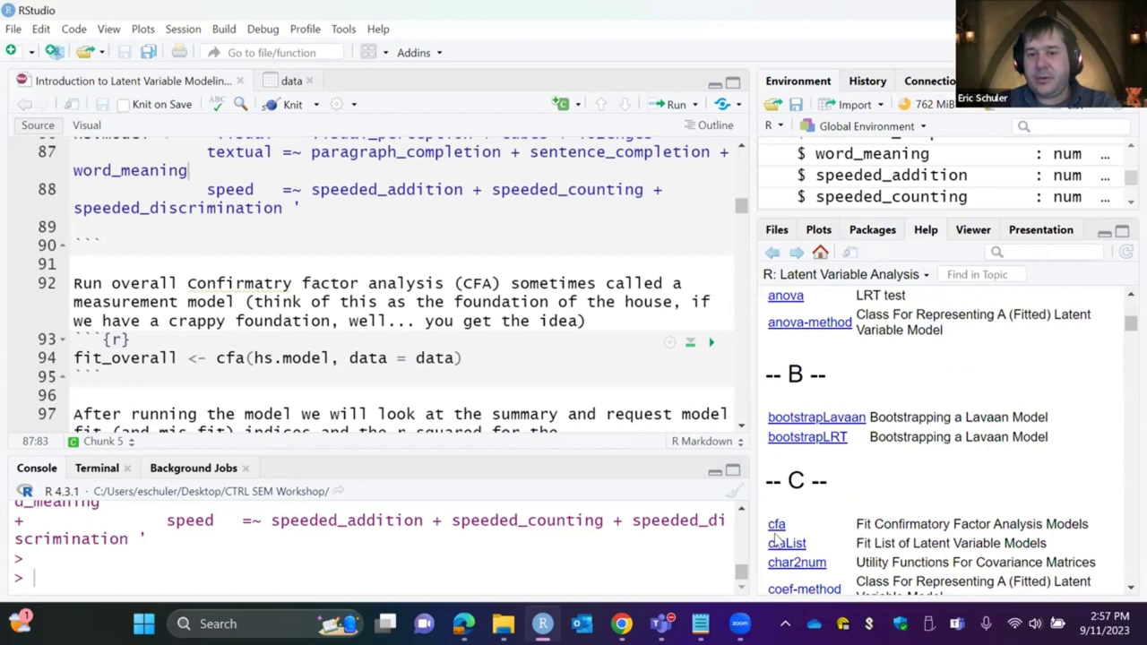
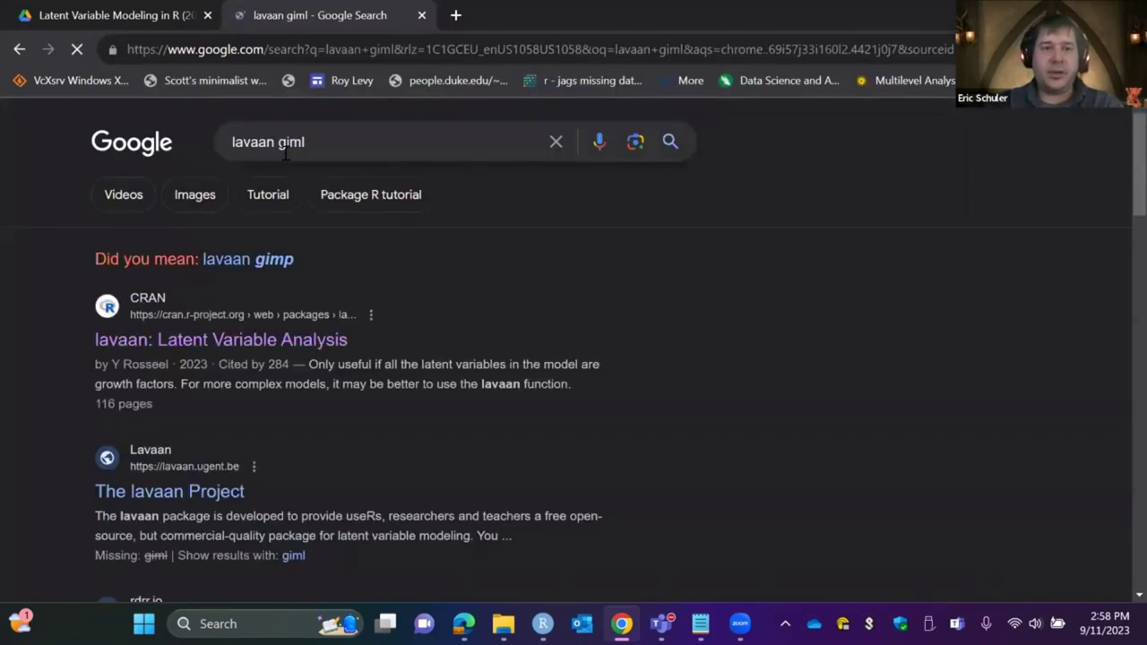
- Correct the Google search in Chrome to "lavaan fiml", open the lavaan Estimators tutorial page and read through its estimator options
click(287, 146)
key(BackSpace)
text(f)
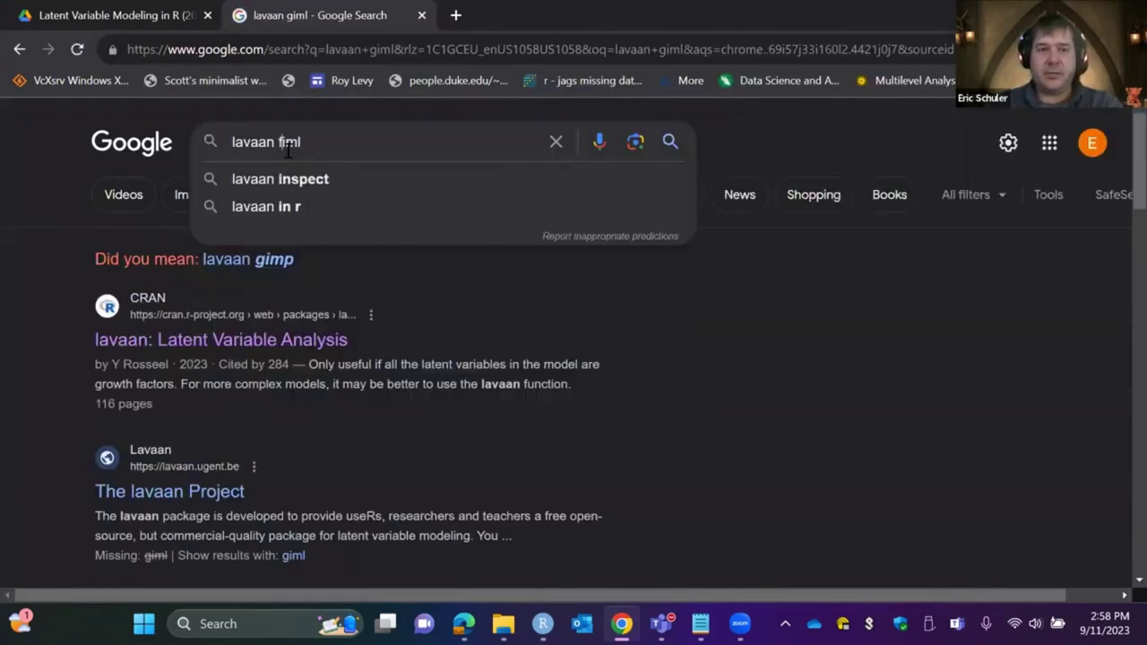
key(Return)
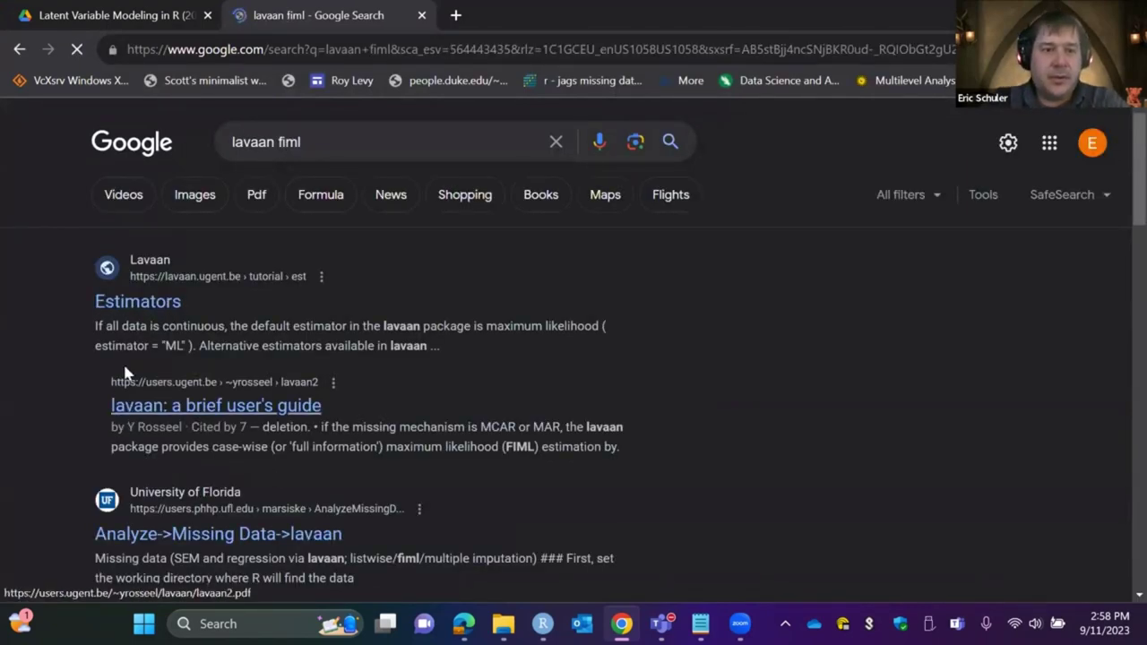
click(136, 304)
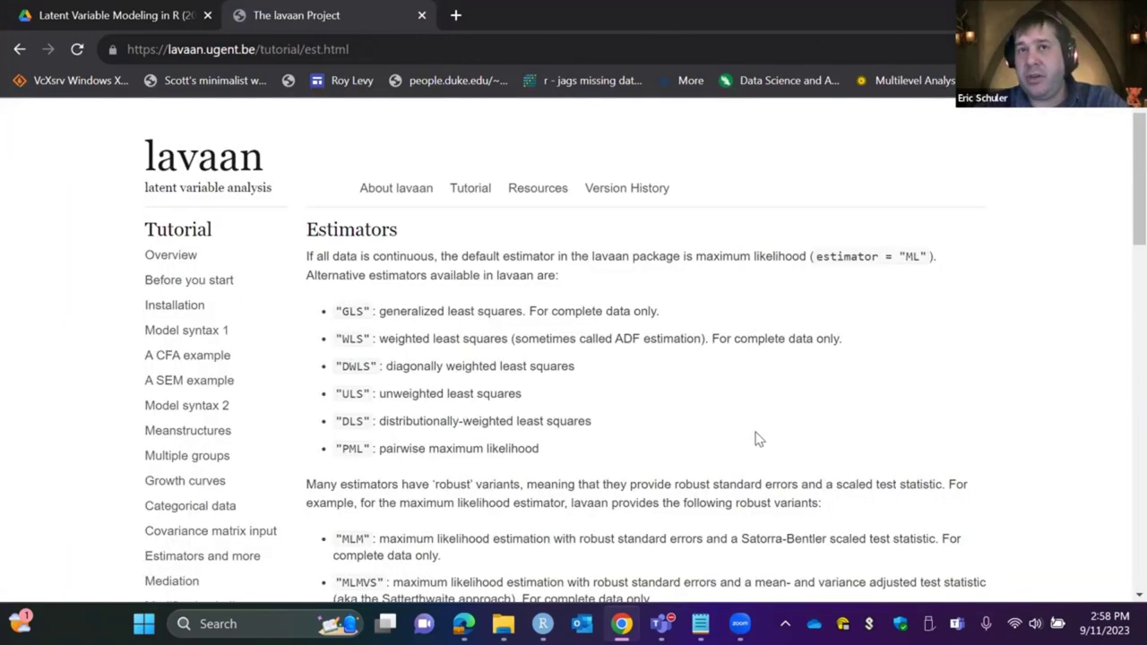
scroll(637, 395, down, 3)
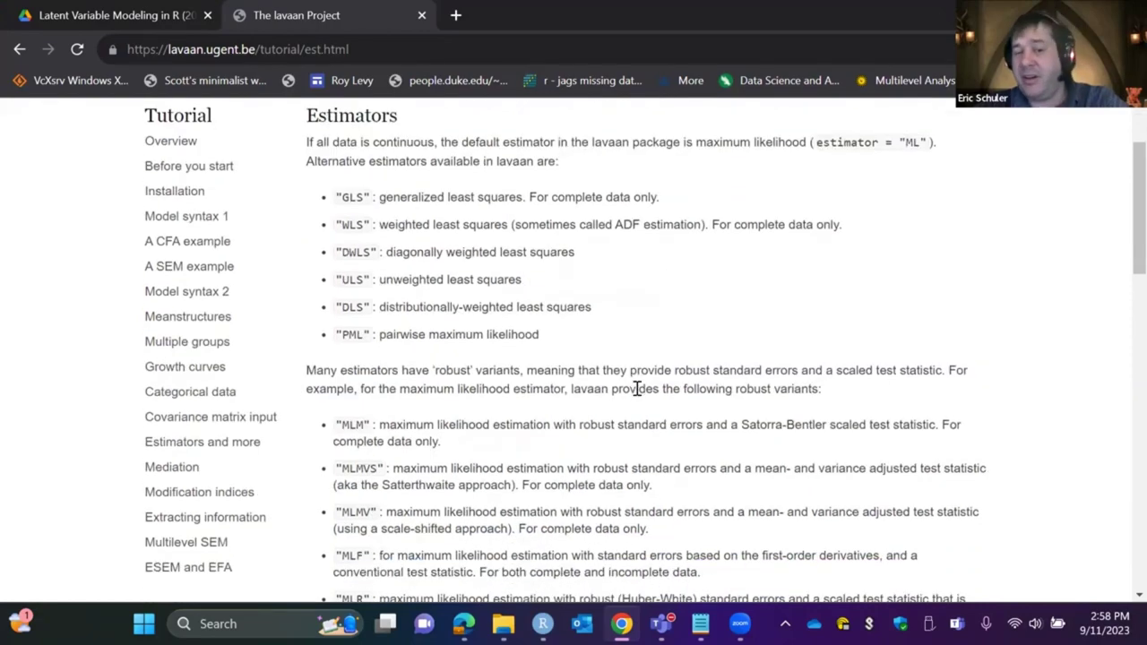
scroll(636, 387, down, 10)
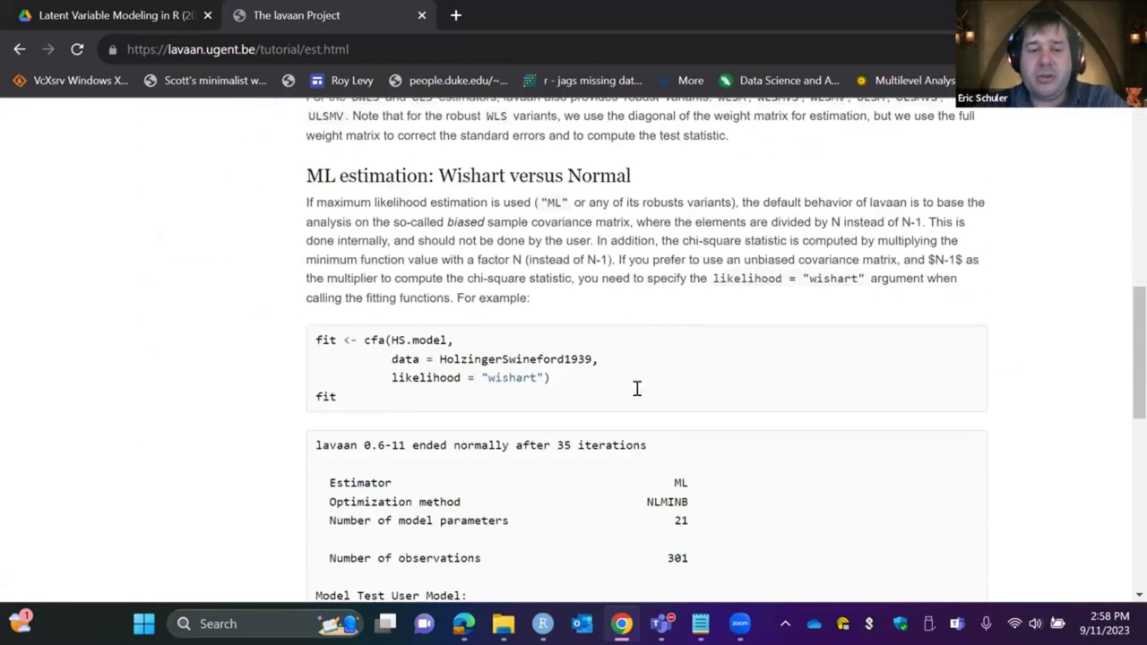
- Read the Missing values, Standard errors and Wishart versus Normal sections of the lavaan Estimators page, rechecking the estimator list
scroll(636, 395, down, 2)
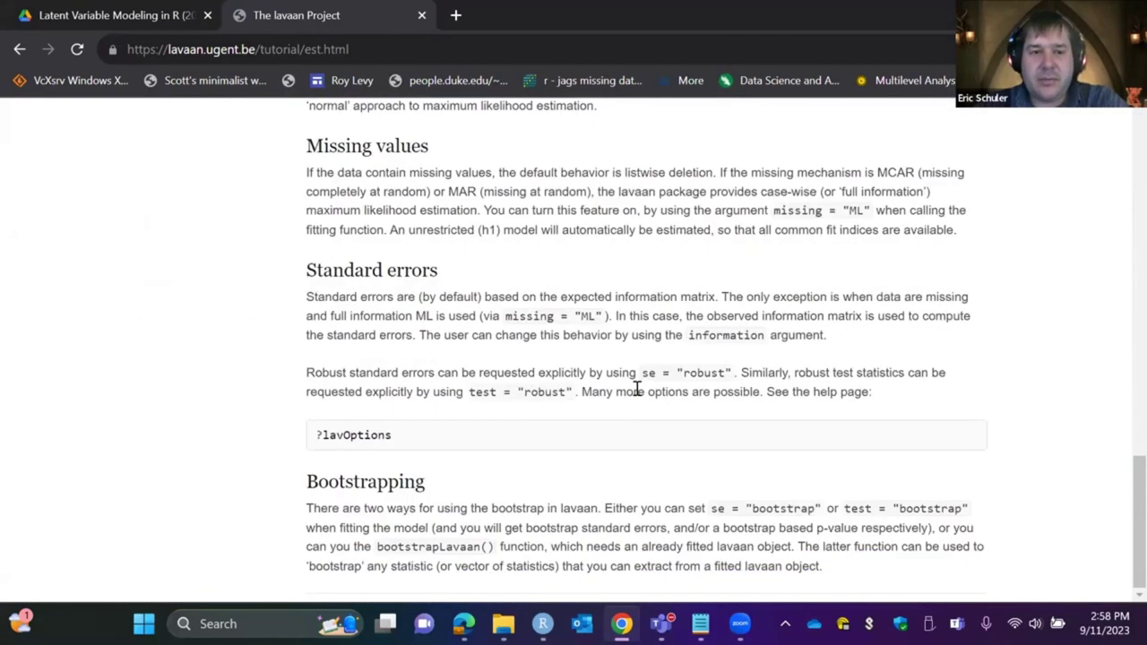
scroll(635, 386, up, 2)
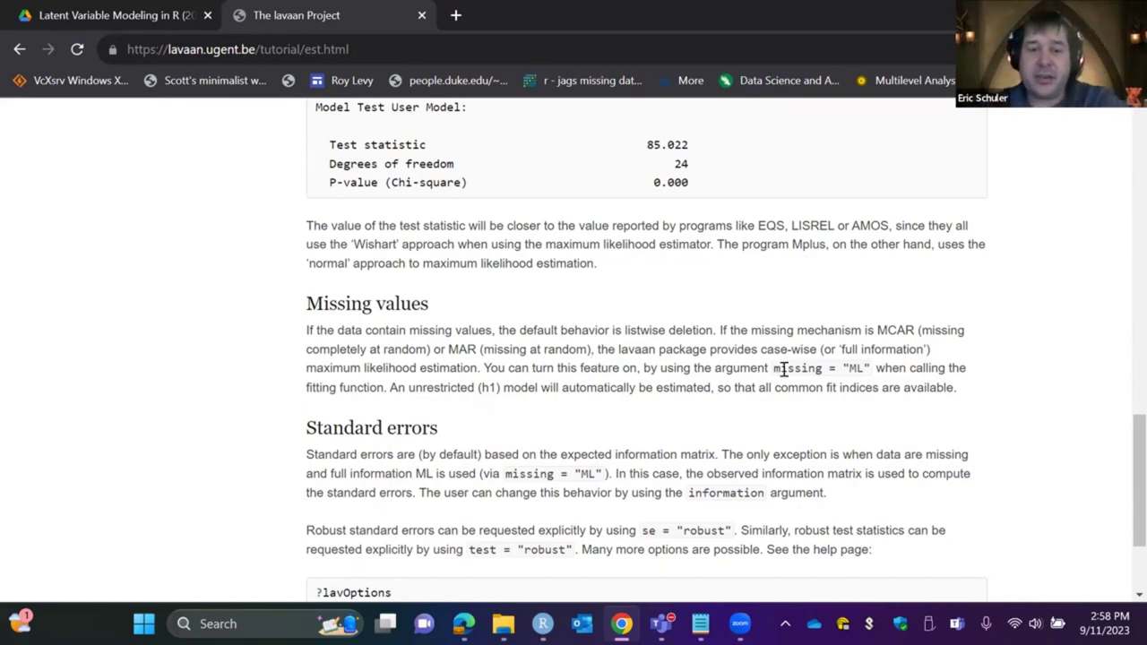
scroll(819, 389, up, 2)
scroll(819, 395, down, 1)
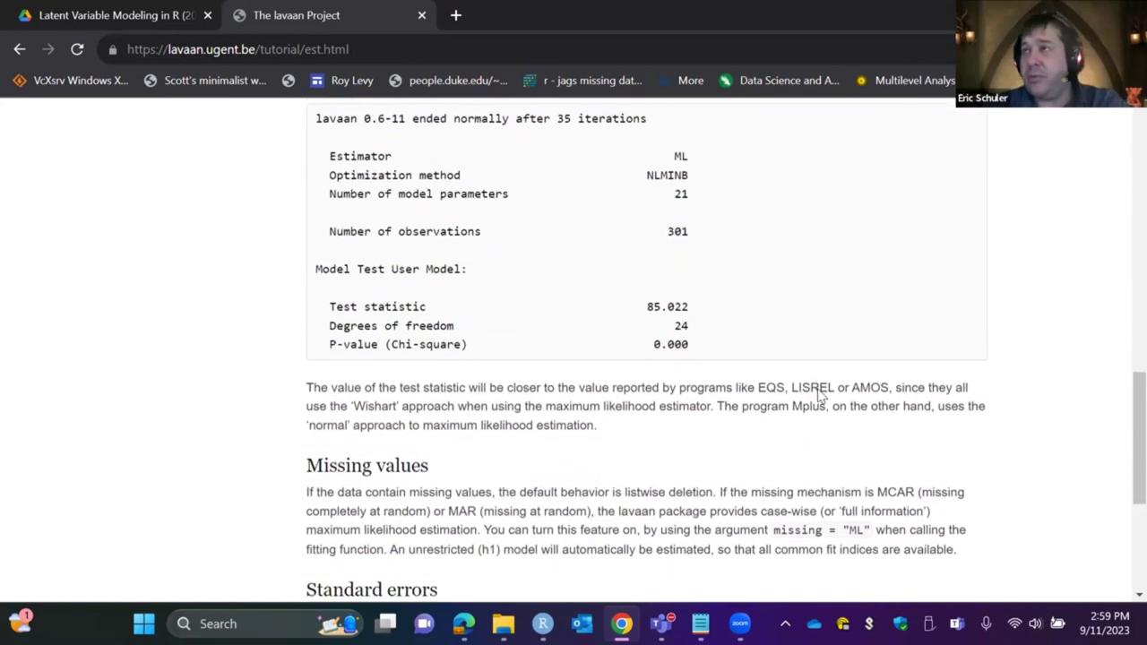
scroll(819, 395, up, 8)
scroll(817, 393, up, 1)
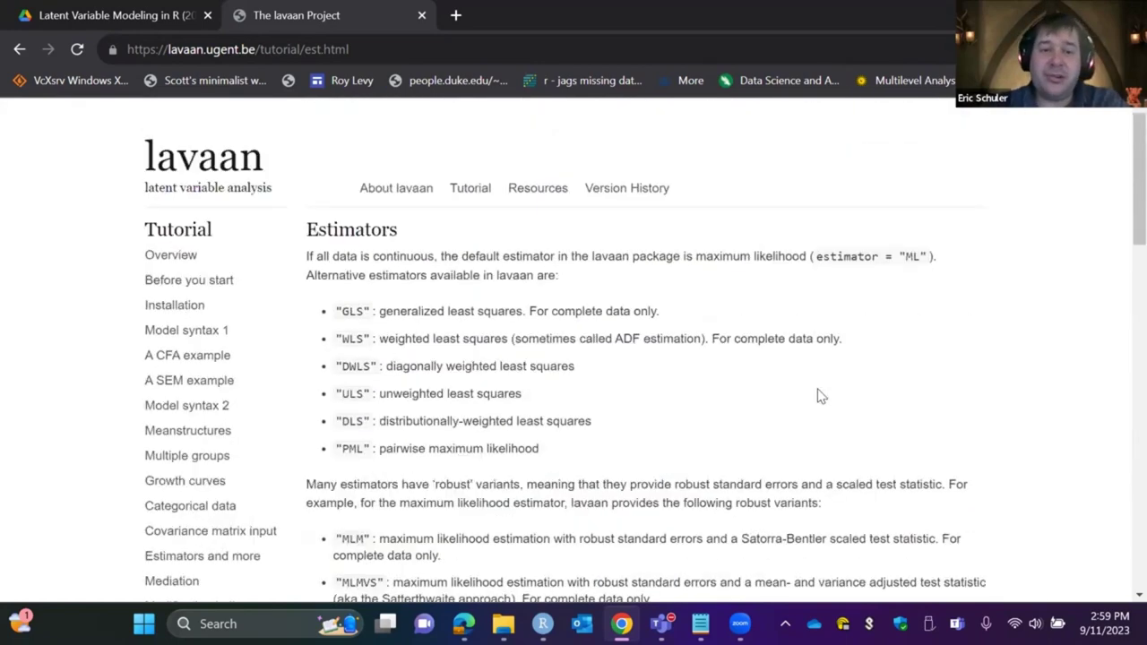
scroll(460, 394, down, 3)
scroll(461, 394, down, 5)
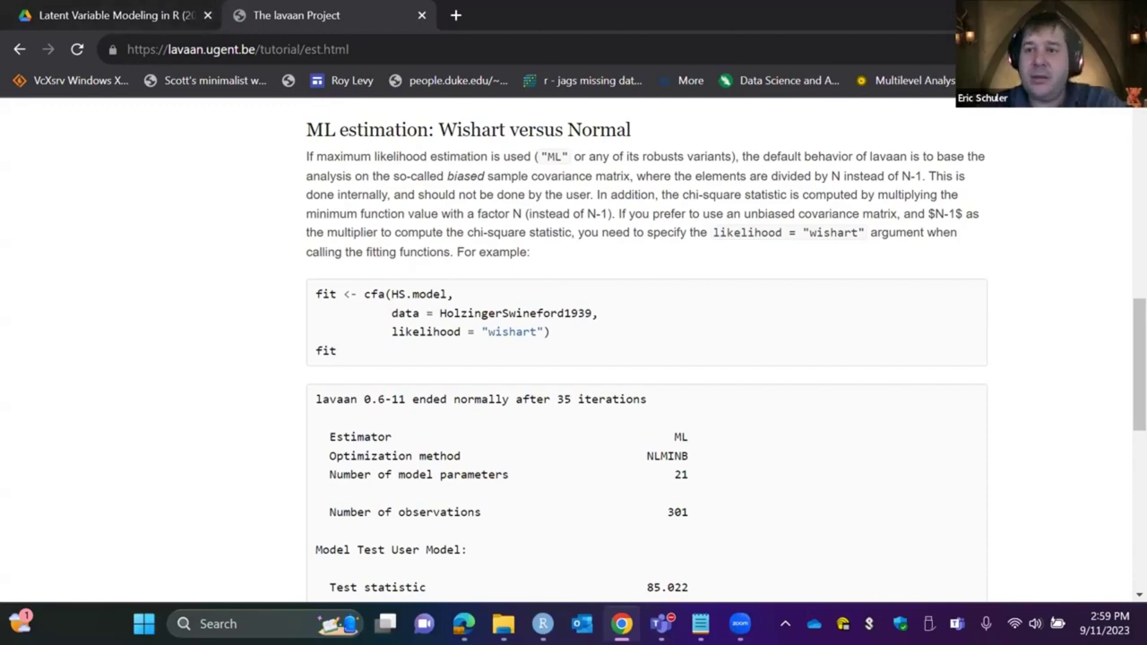
- Switch to RStudio, highlight hs.model in the cfa call, and run the chunk that fits fit_overall on the data
key(alt+Tab)
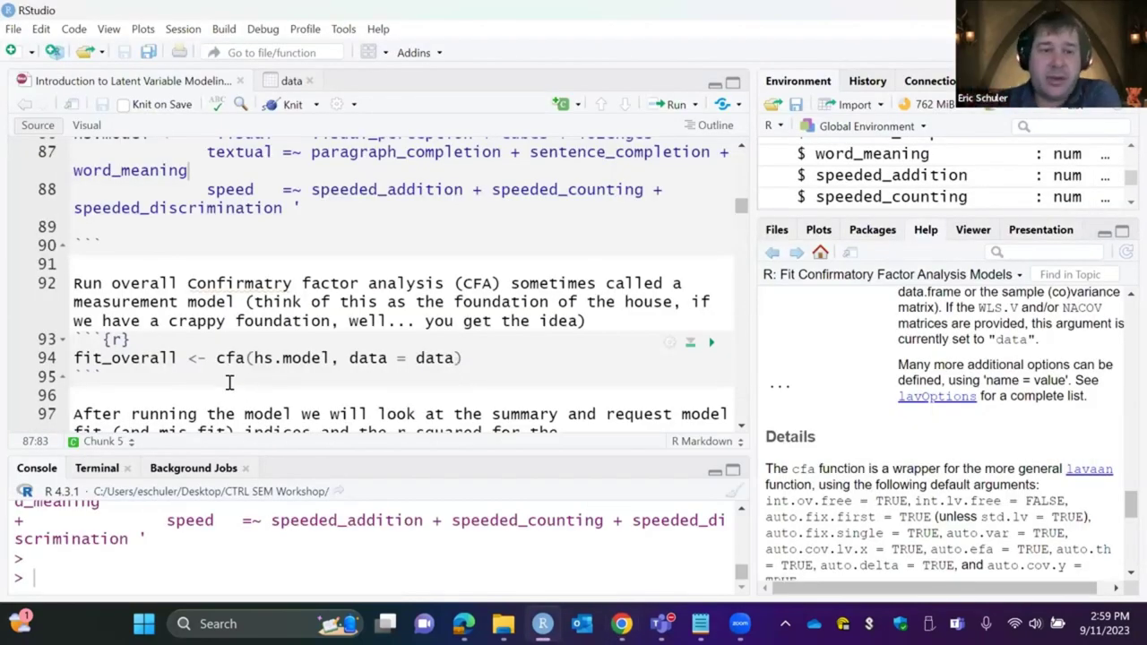
drag(254, 357, 337, 357)
double_click(337, 358)
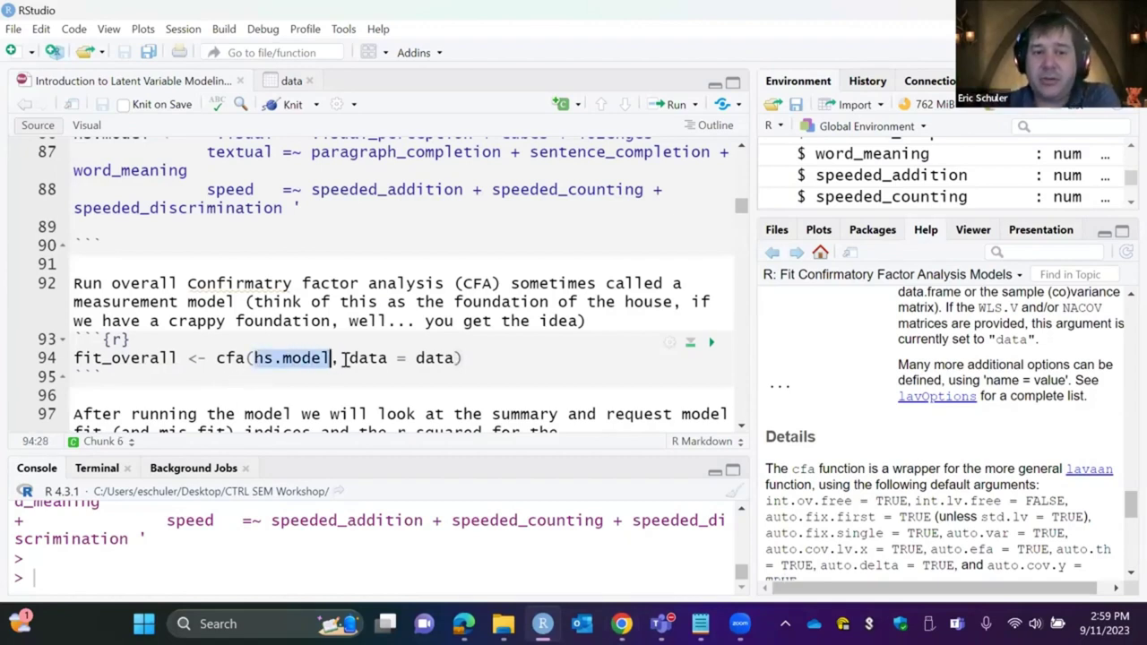
click(466, 358)
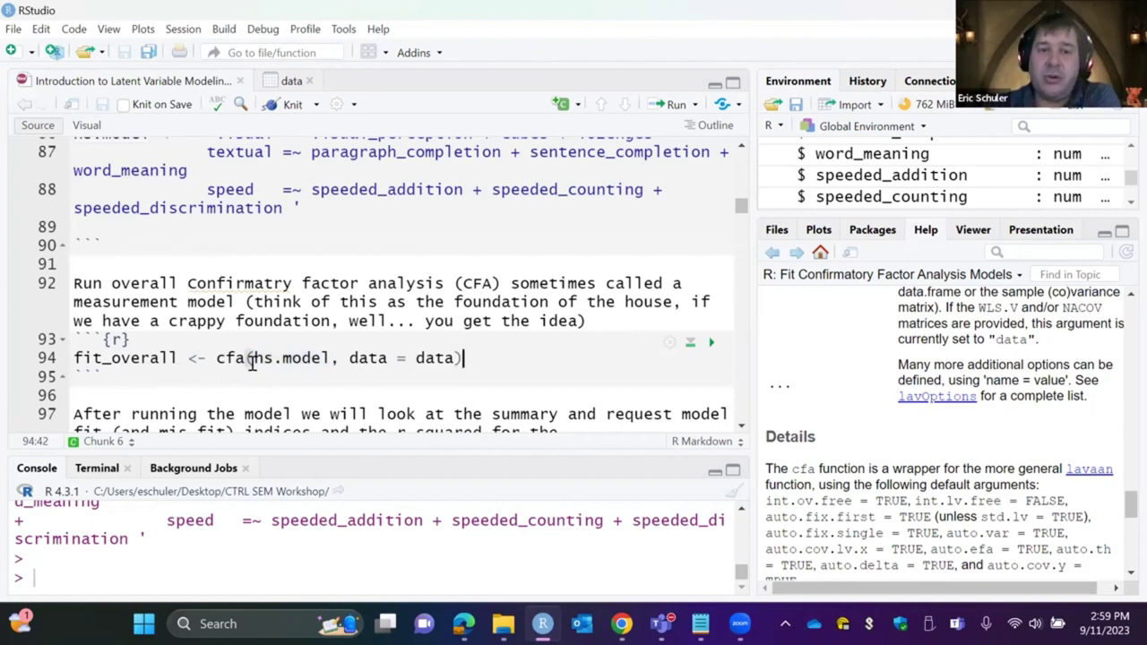
click(712, 348)
- Run the summary chunk for fit_overall with fit.measures = TRUE and rsquare=TRUE
scroll(210, 315, down, 2)
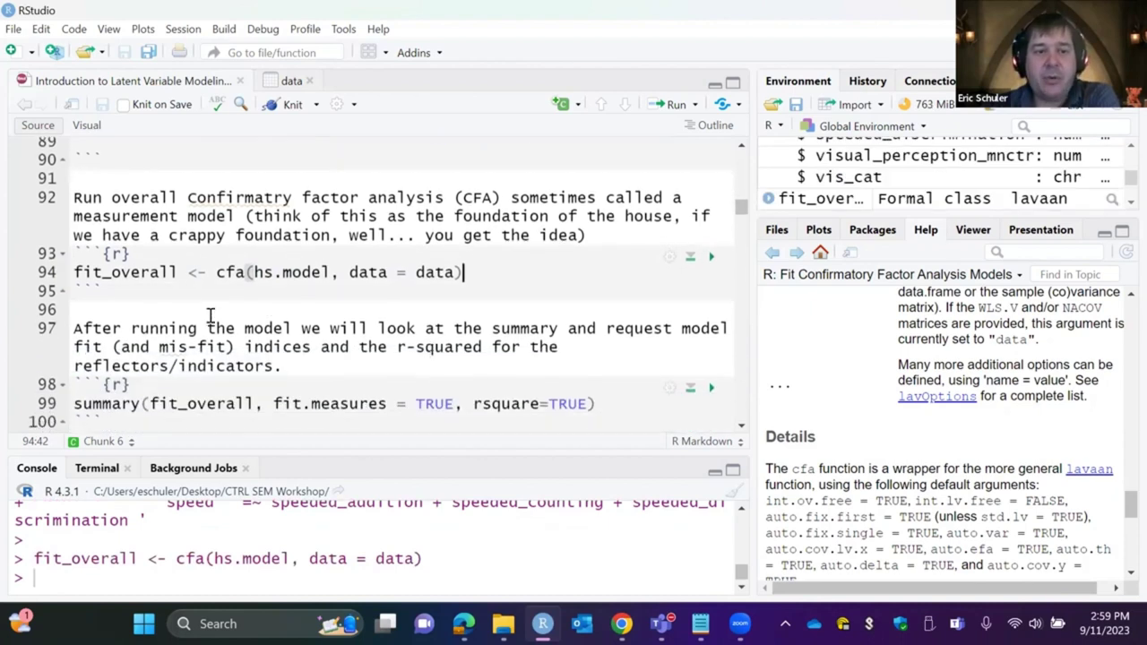
scroll(210, 316, down, 1)
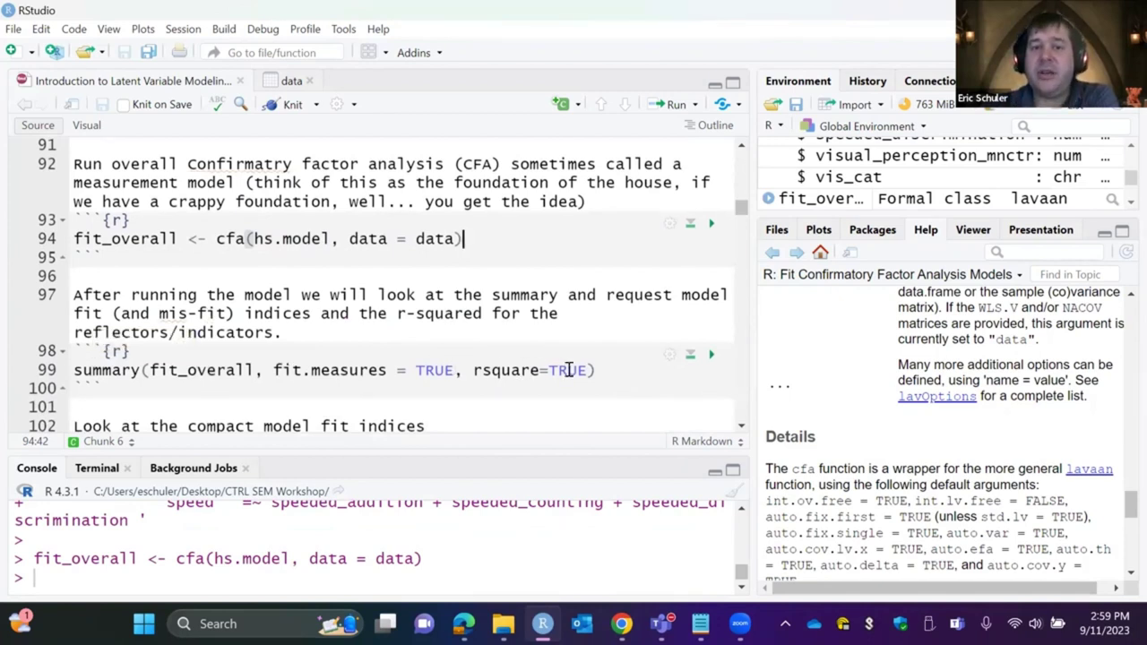
click(712, 356)
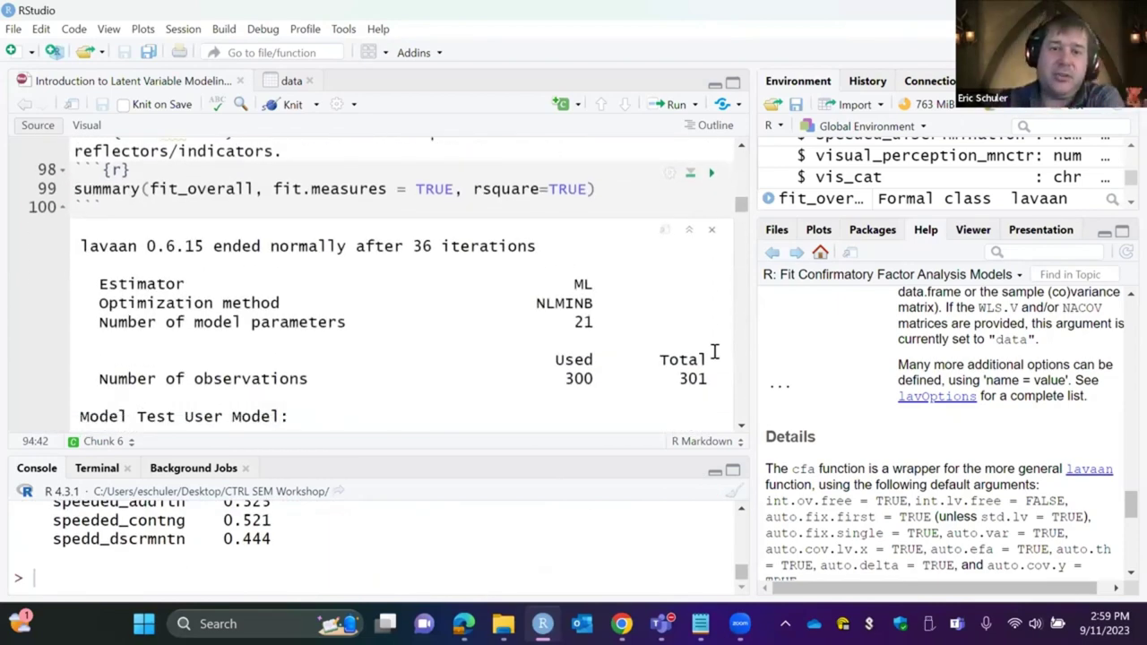
- Highlight the estimator and then the optimization method at the start of the lavaan summary output
scroll(714, 351, down, 1)
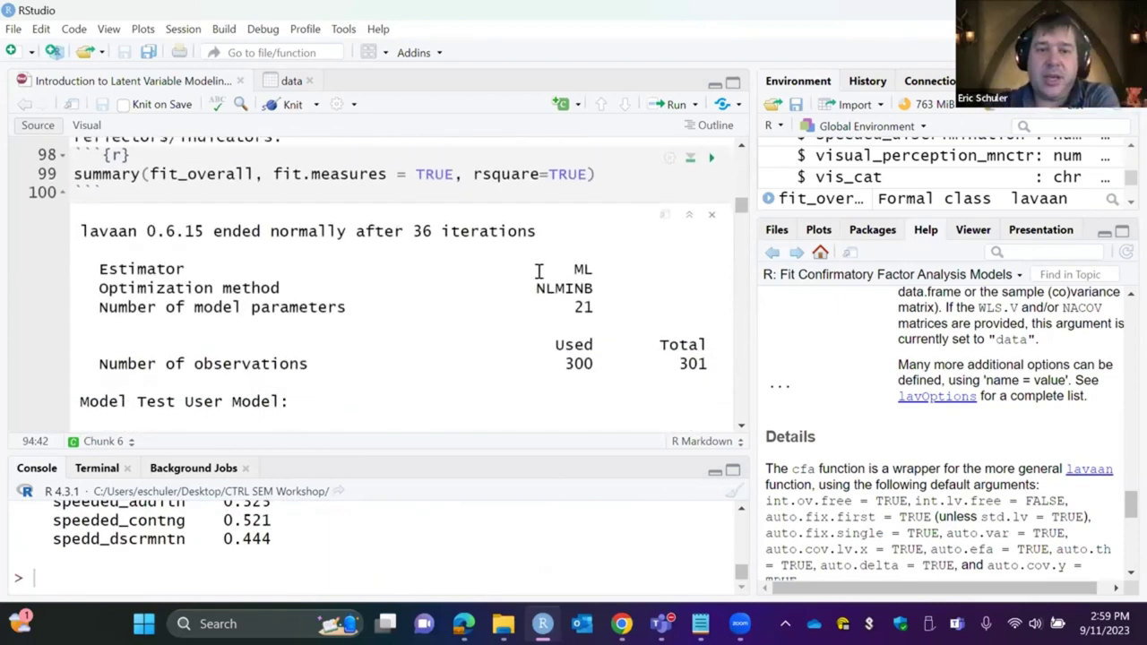
drag(581, 271, 568, 272)
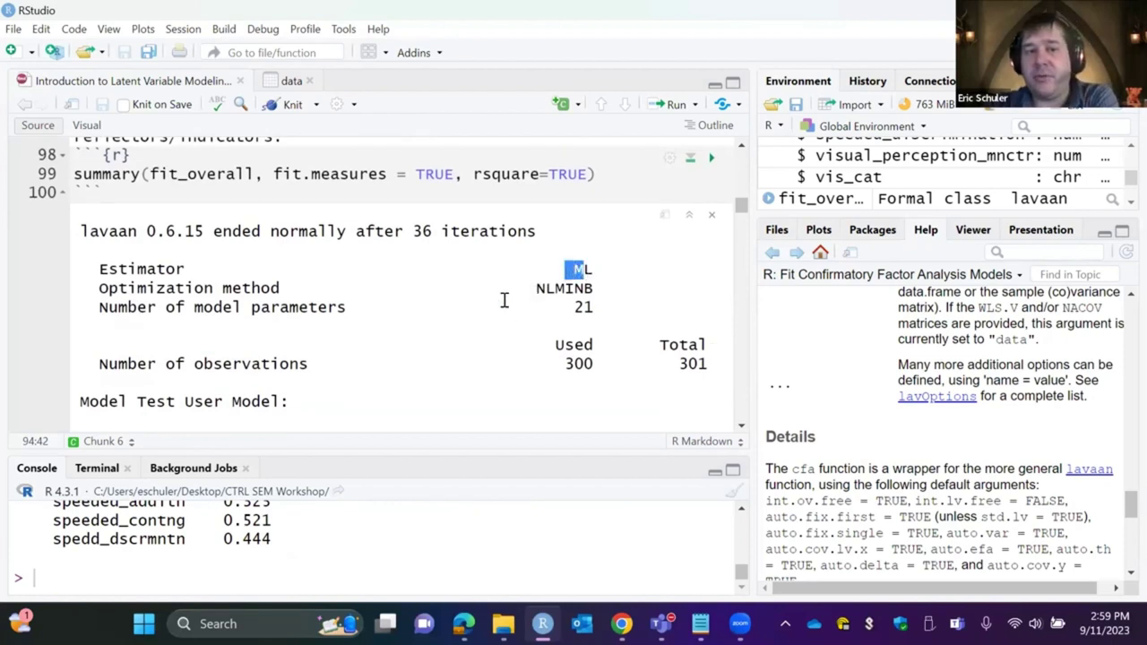
click(537, 290)
drag(568, 294, 589, 290)
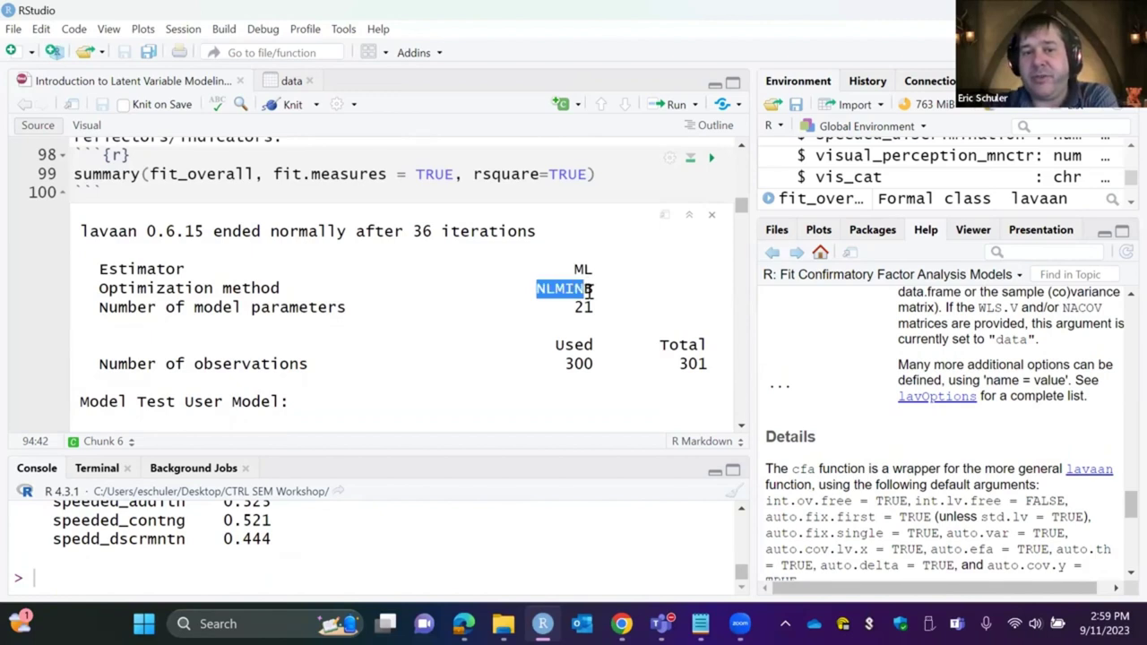
- Examine the user and baseline model tests in the summary, highlighting the user model's chi-square results and clearing the highlight
scroll(494, 358, down, 3)
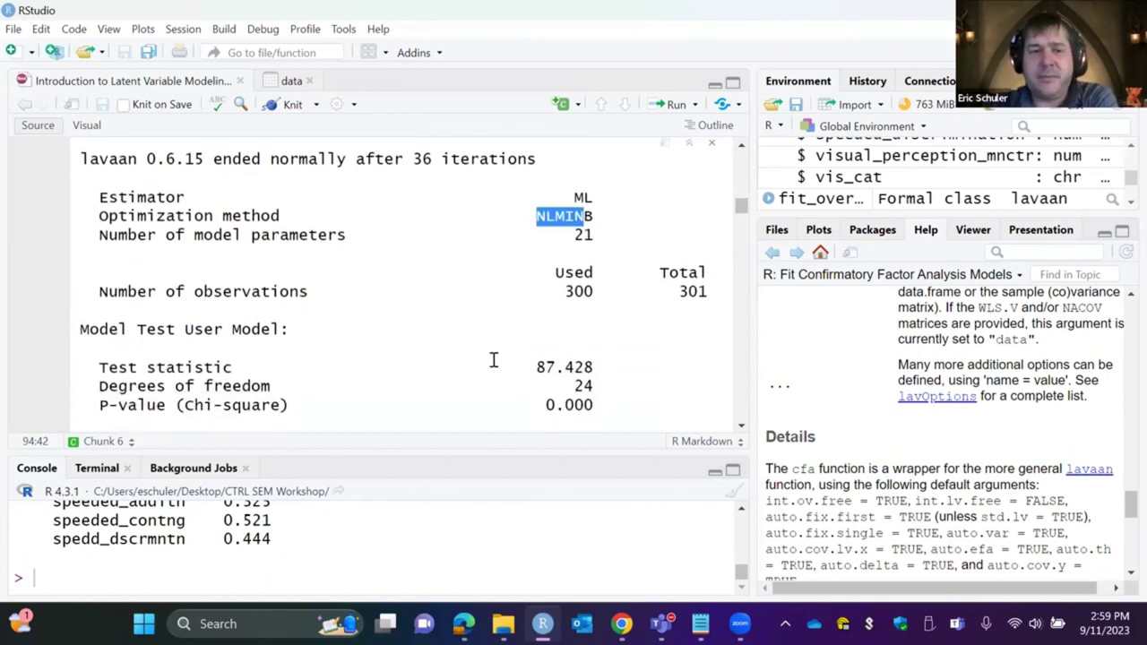
scroll(494, 359, down, 2)
scroll(494, 359, up, 1)
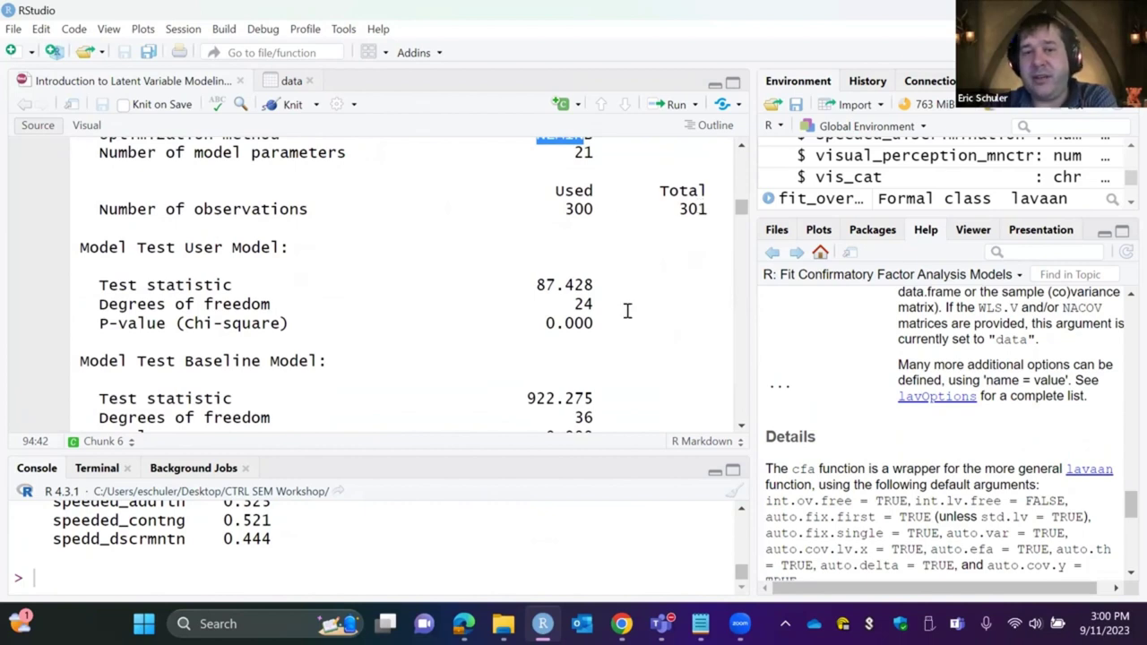
scroll(627, 311, down, 1)
scroll(627, 311, down, 3)
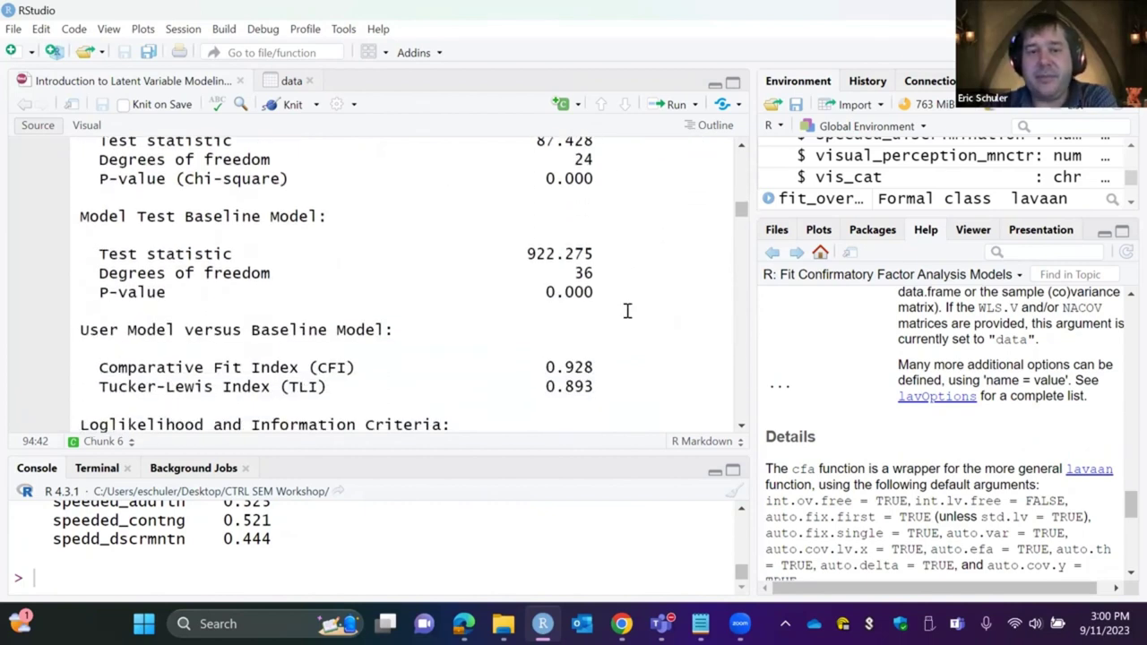
scroll(627, 311, up, 2)
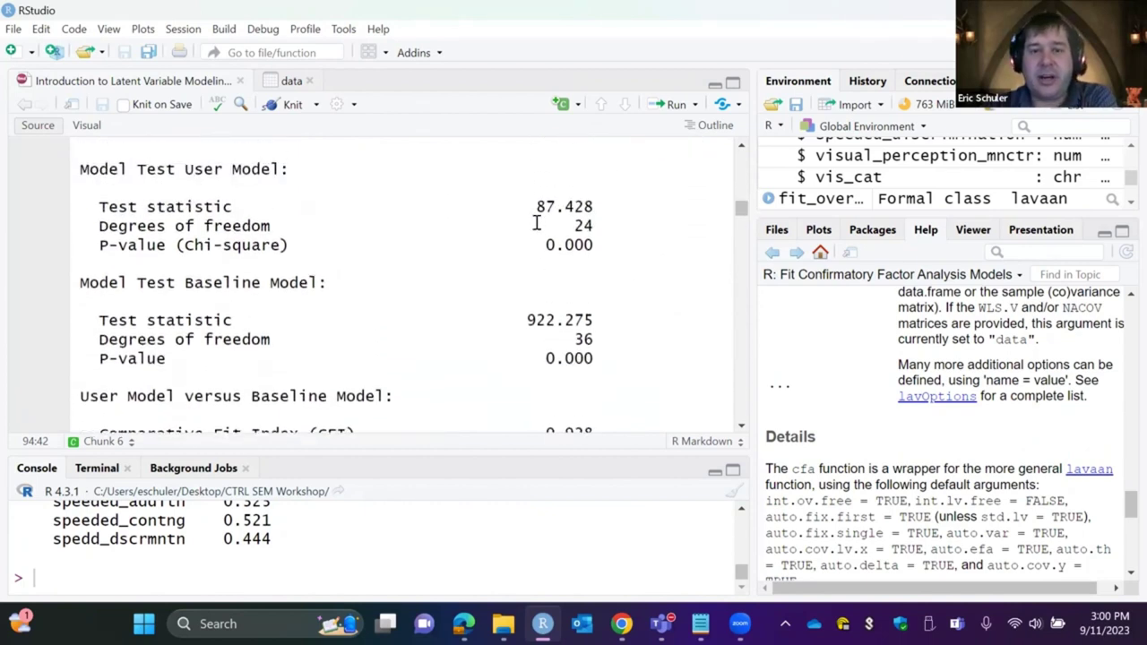
drag(595, 244, 527, 204)
click(581, 266)
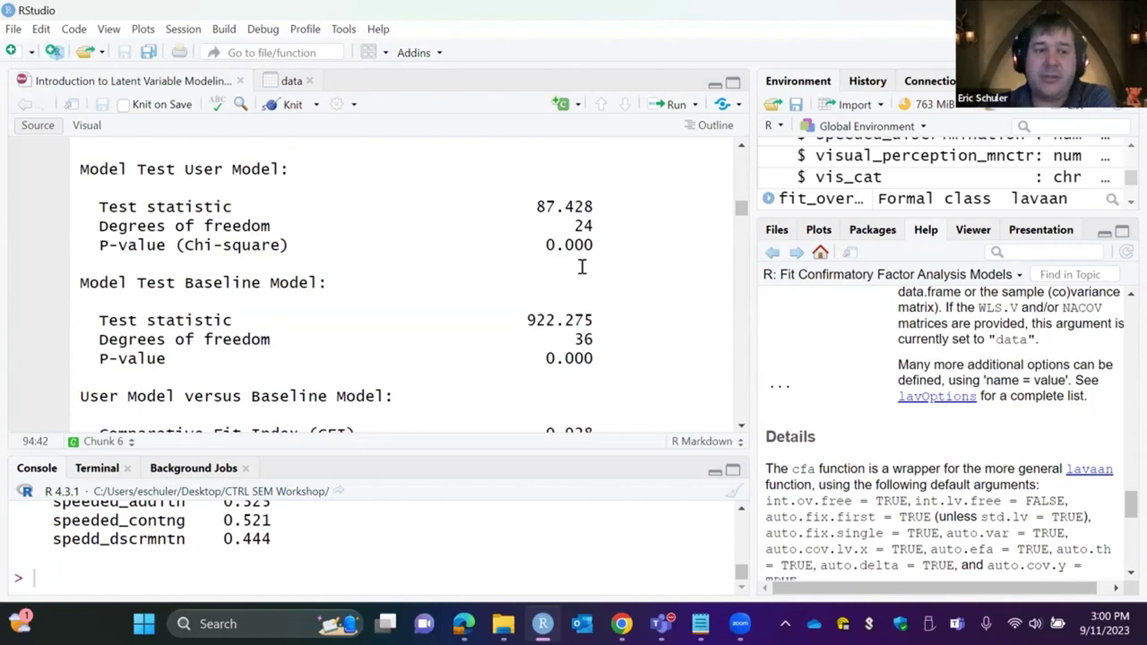
- Check the CFI and TLI under User Model versus Baseline Model, highlighting the Tucker-Lewis value
scroll(581, 267, down, 2)
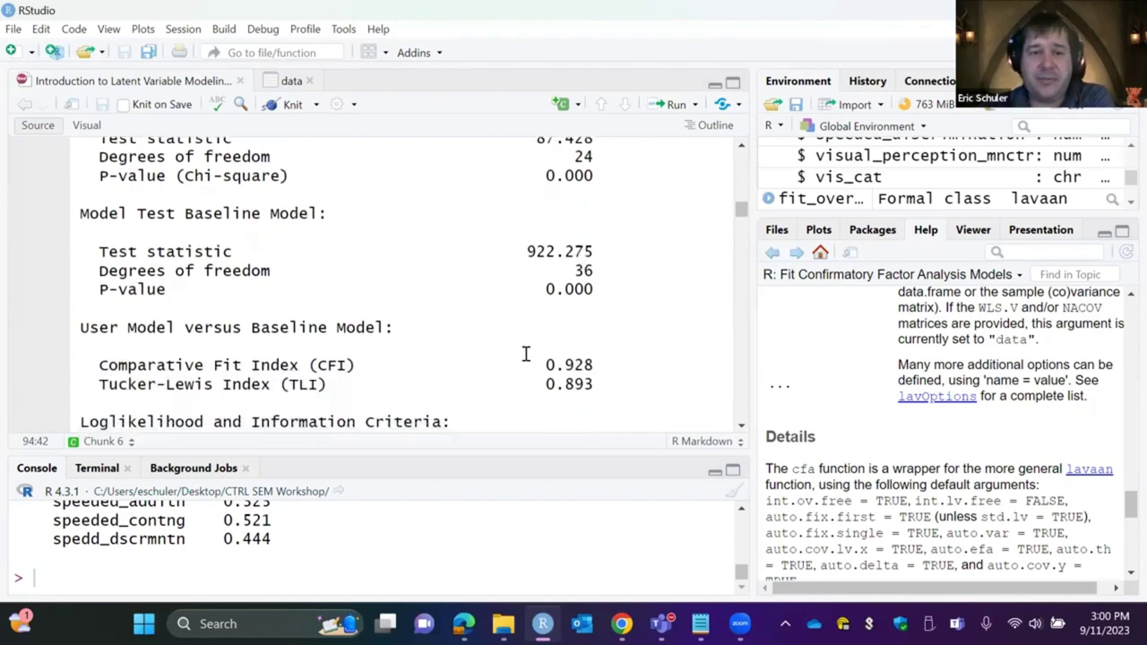
scroll(525, 354, down, 1)
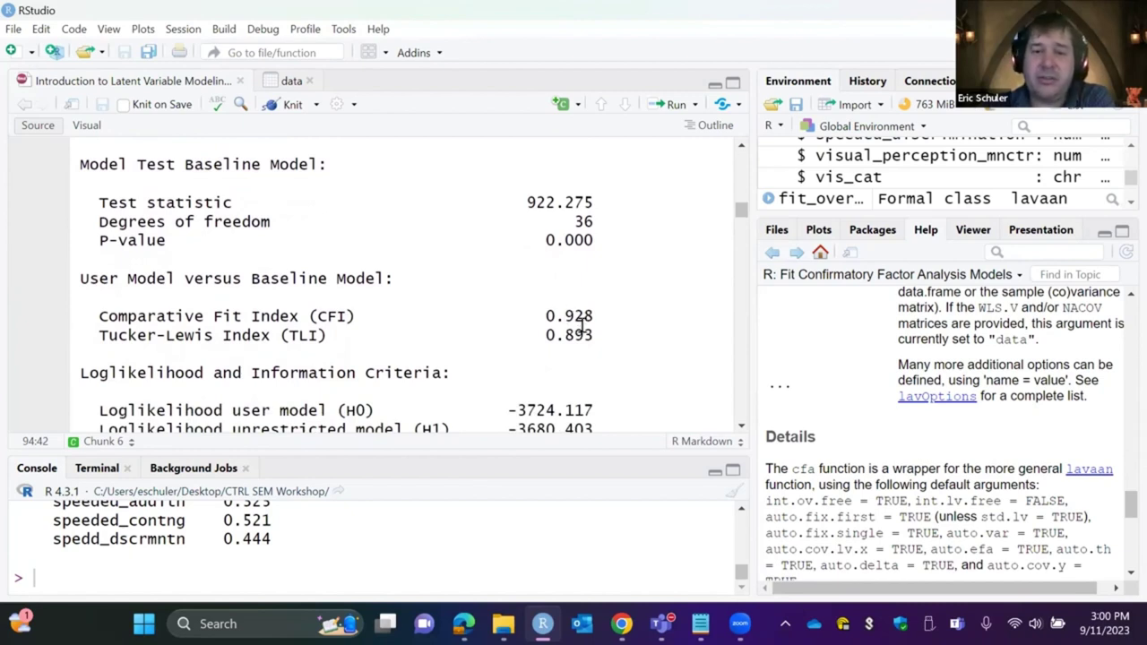
drag(594, 334, 566, 341)
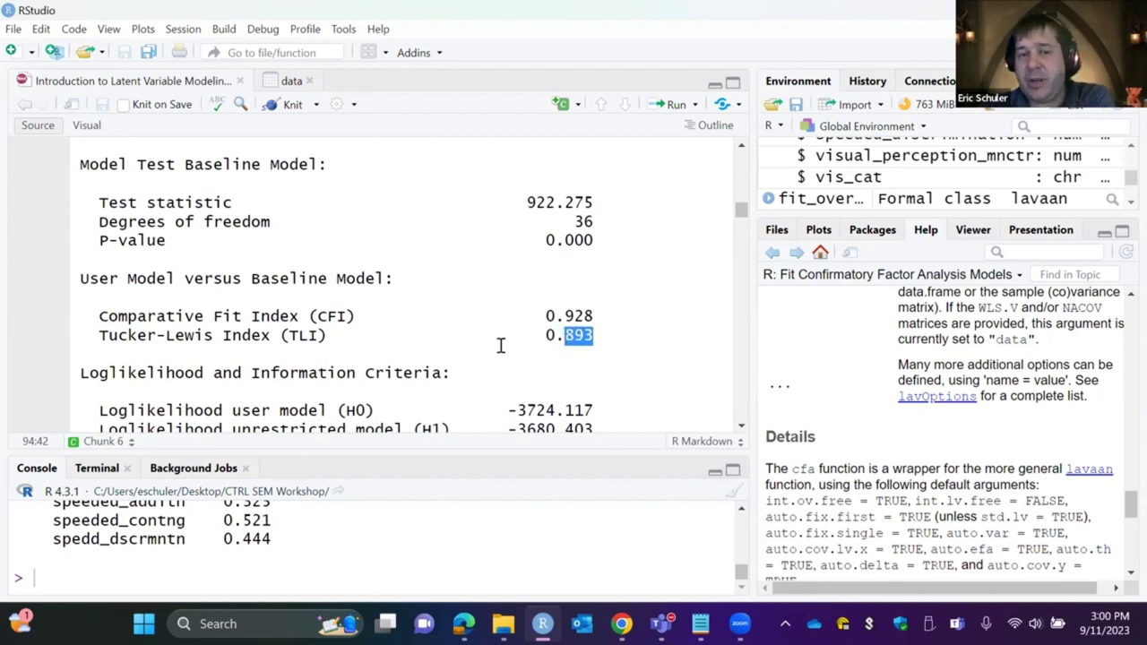
- Review the loglikelihood and information criteria, the RMSEA with its confidence interval, and the SRMR in the summary output
scroll(500, 346, down, 1)
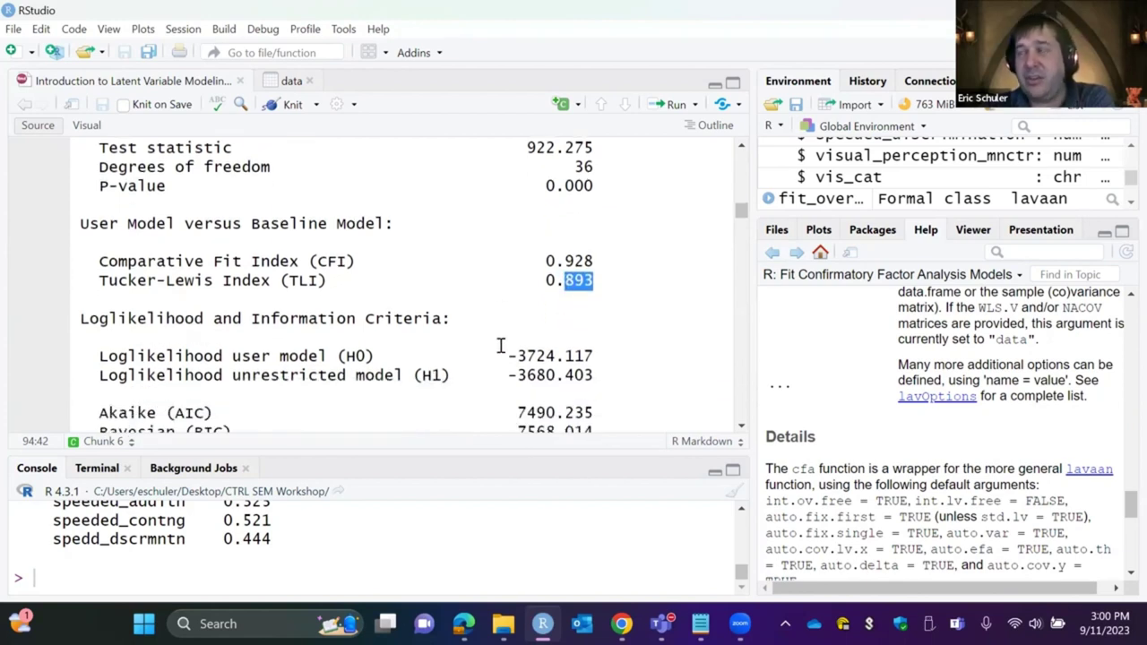
scroll(500, 345, down, 3)
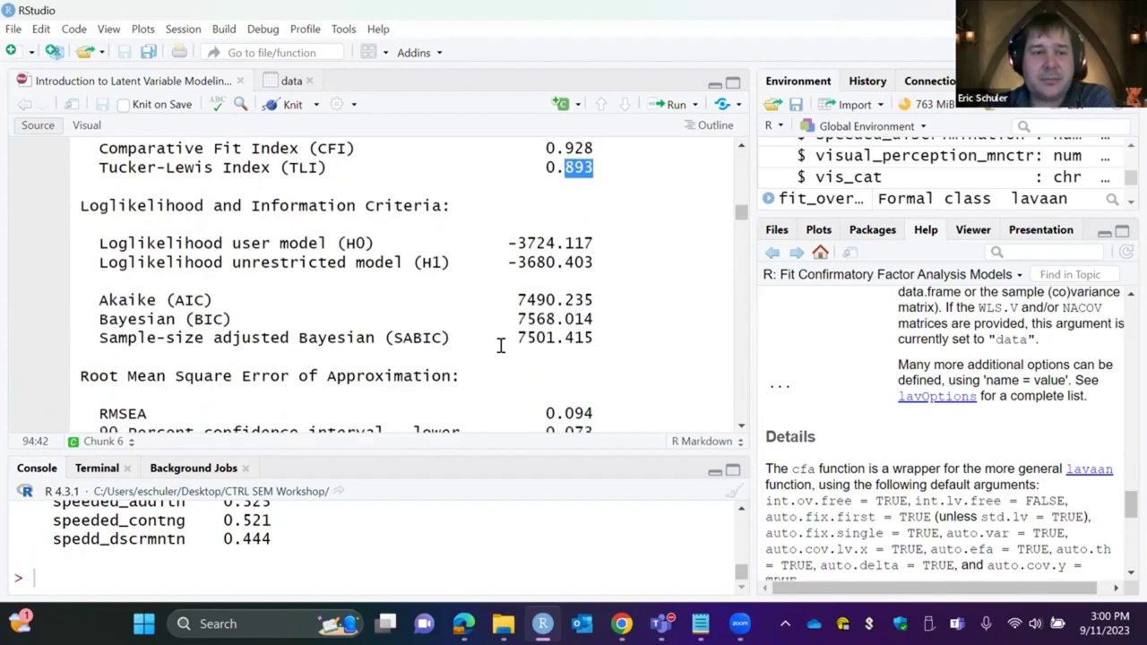
scroll(500, 346, down, 1)
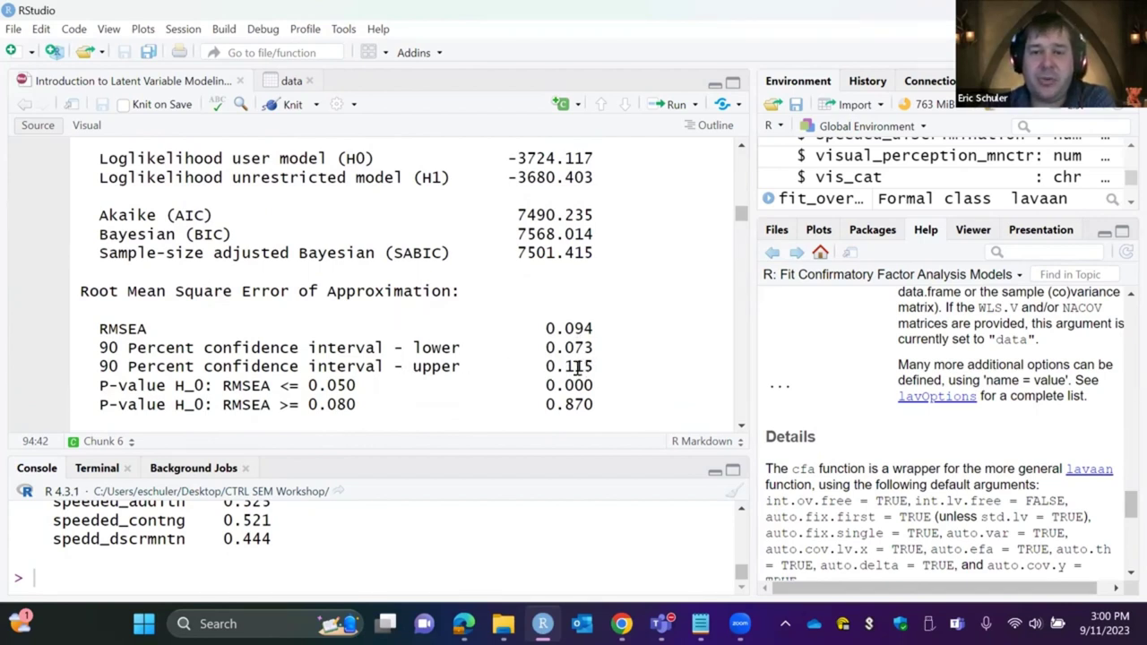
scroll(523, 370, down, 1)
scroll(523, 369, down, 2)
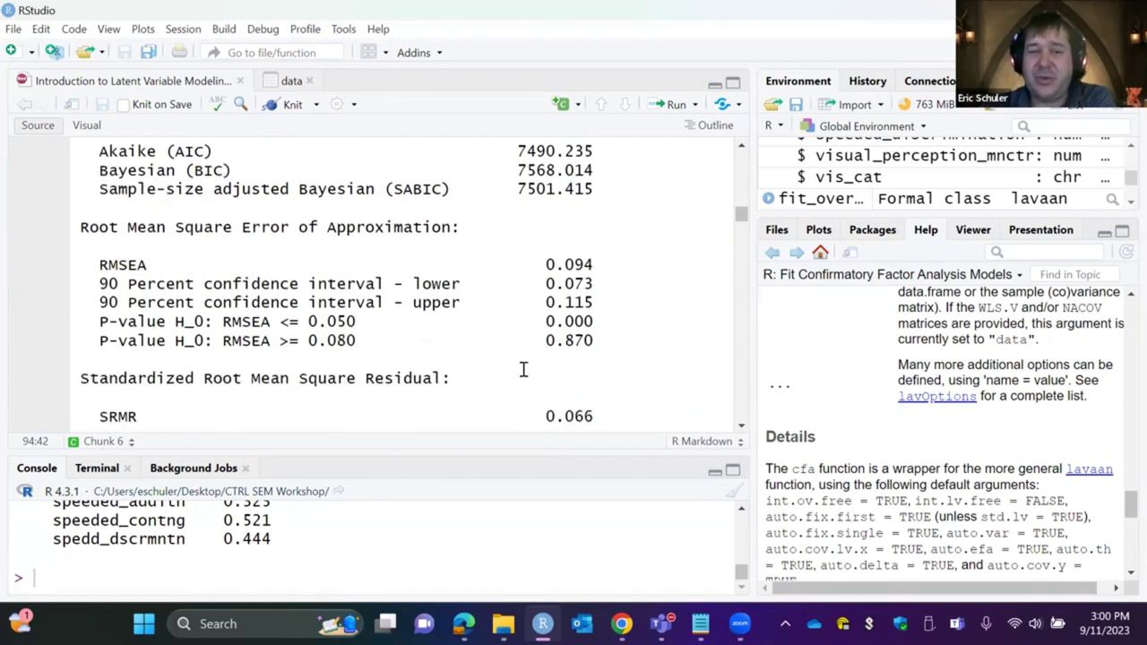
scroll(523, 370, down, 2)
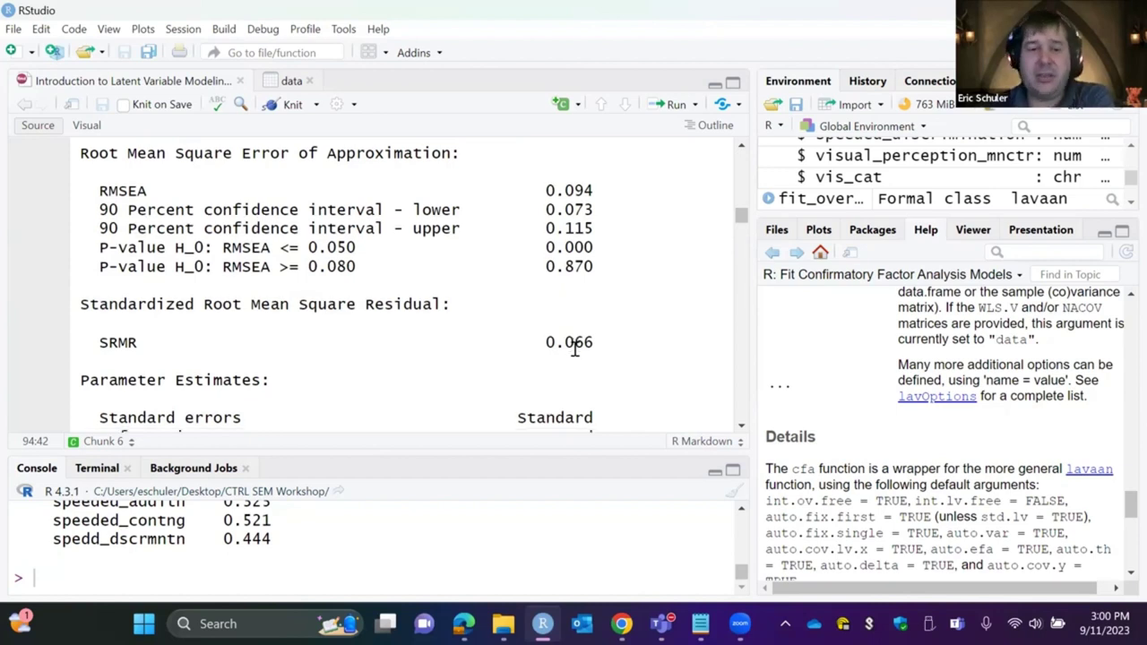
- Find the latent variable estimates in the summary and highlight the visual_percptn row under the visual factor
scroll(574, 348, down, 3)
scroll(575, 347, down, 2)
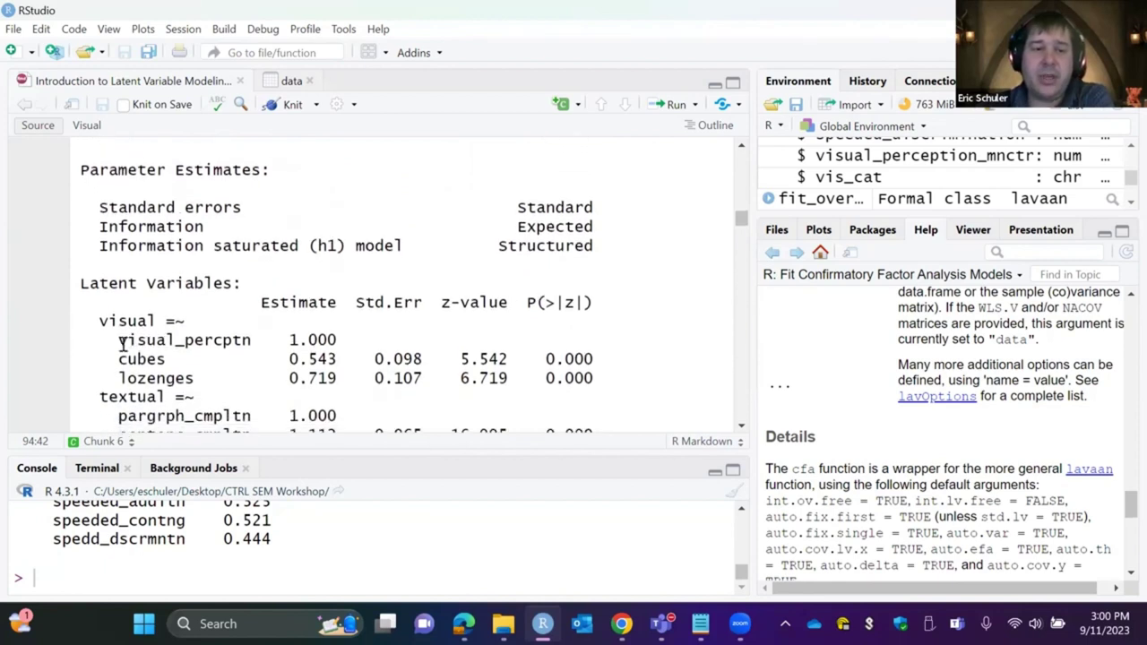
drag(119, 341, 612, 346)
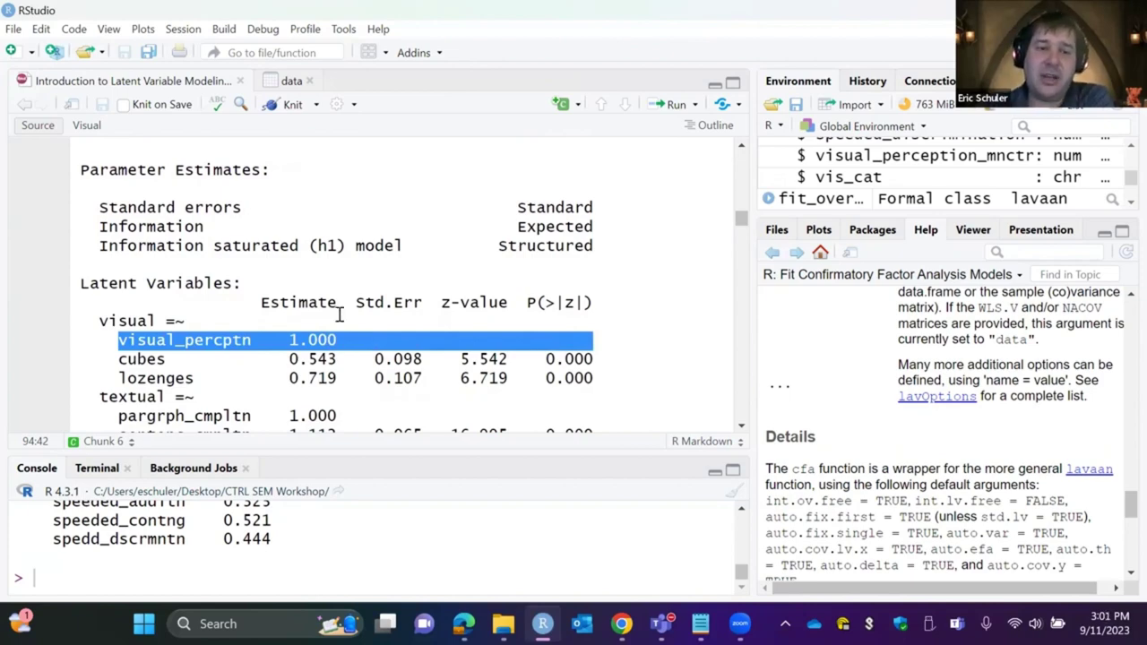
- Compare the hs.model definition in the Lavaan CFA code with the Latent Variables loadings in the summary output
scroll(292, 306, up, 15)
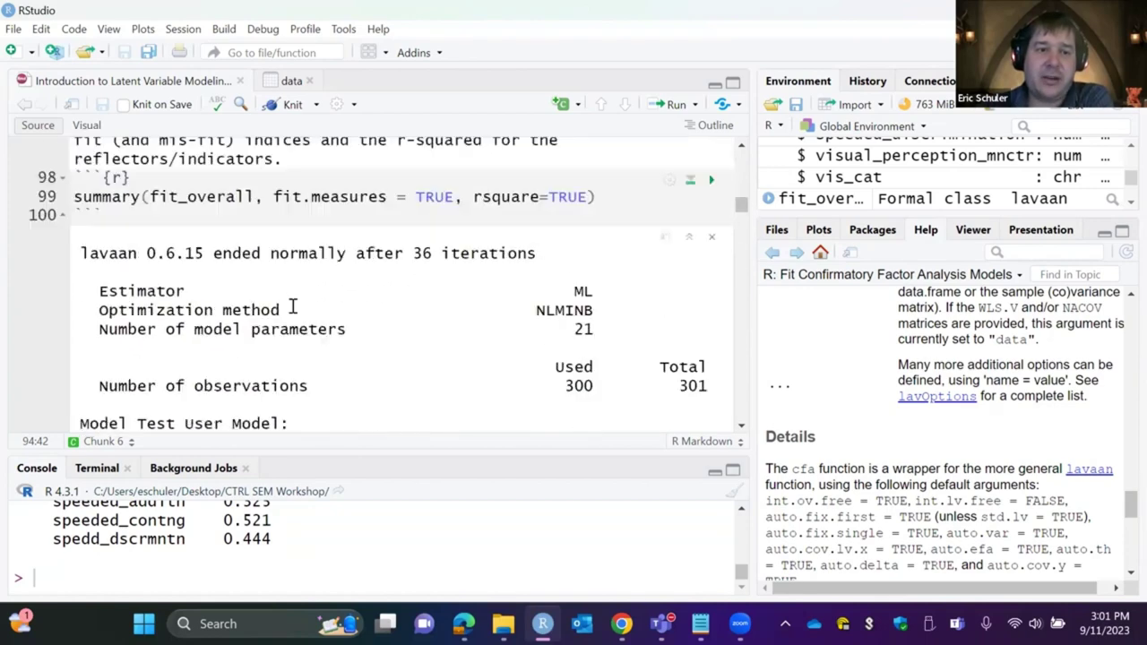
scroll(292, 307, up, 5)
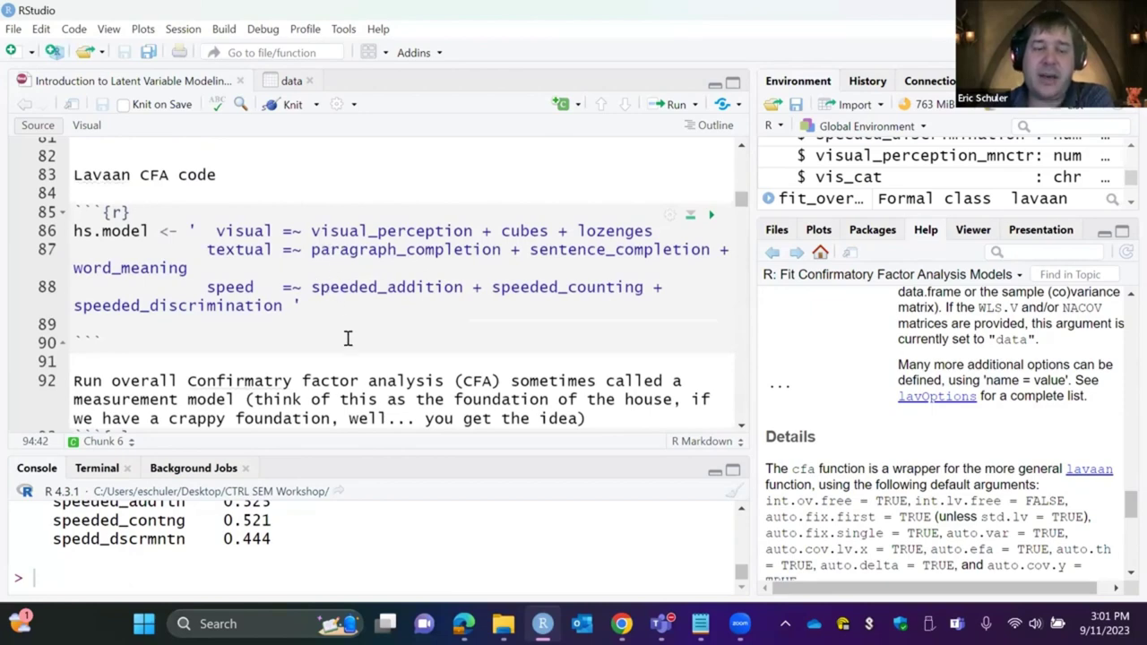
scroll(348, 337, down, 12)
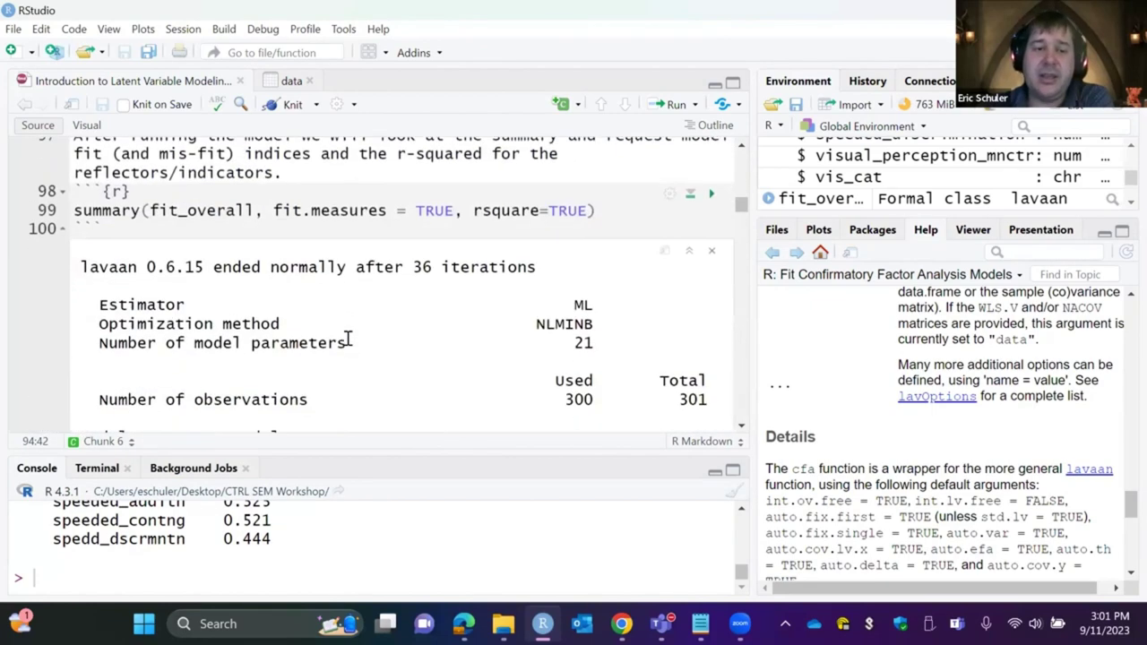
scroll(348, 337, down, 15)
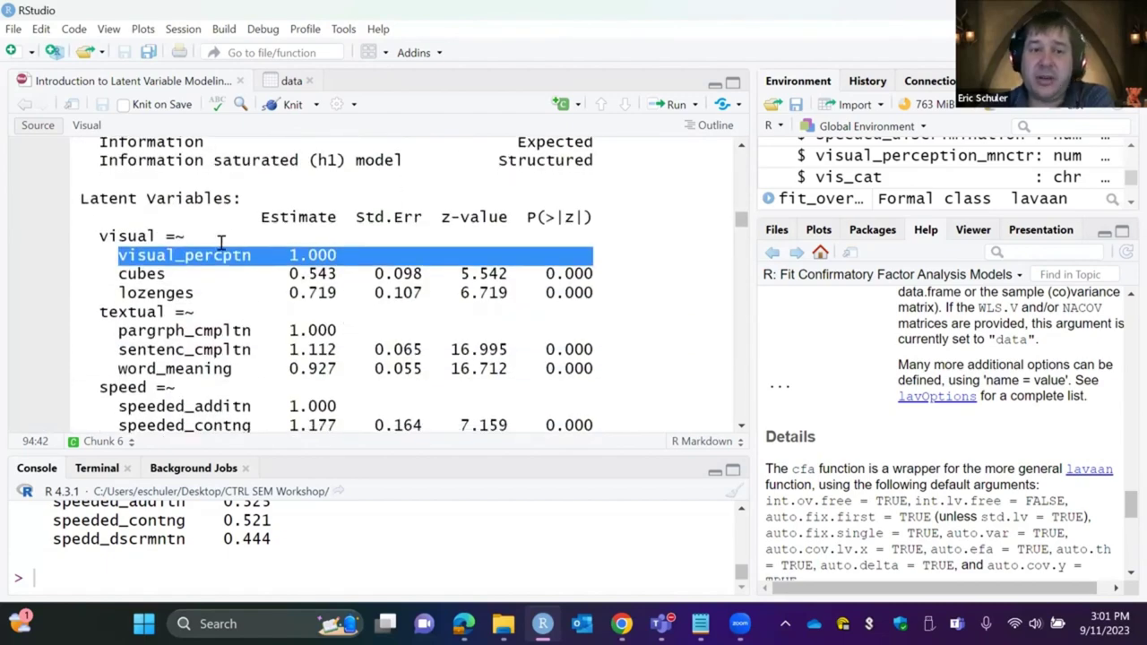
scroll(382, 248, up, 15)
scroll(382, 248, down, 10)
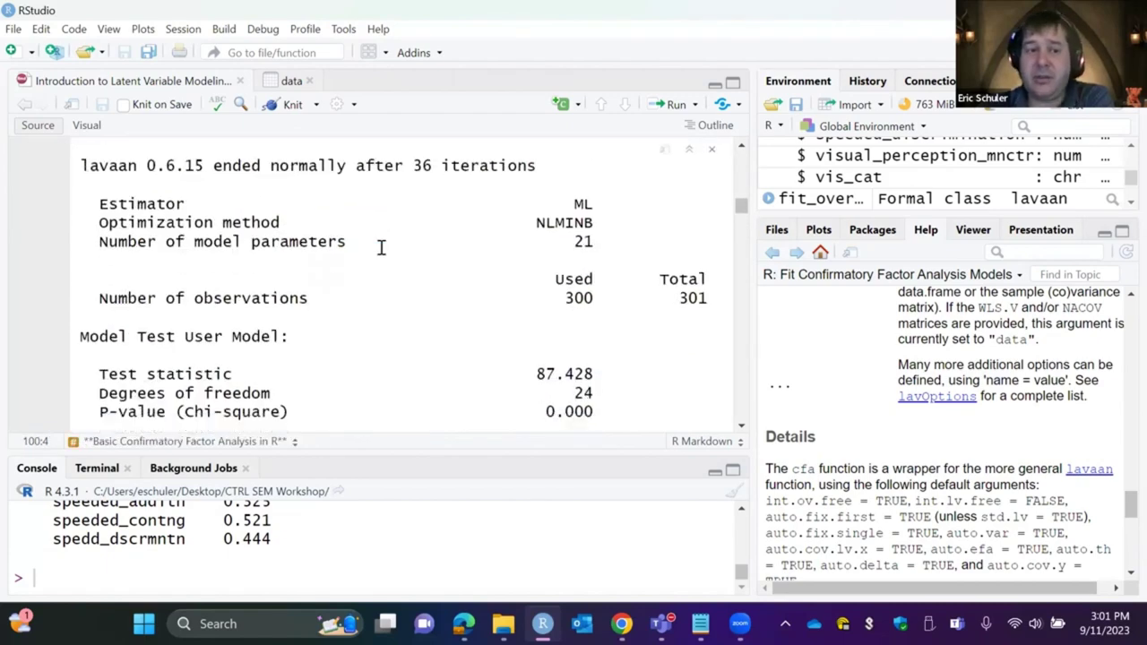
scroll(382, 248, down, 7)
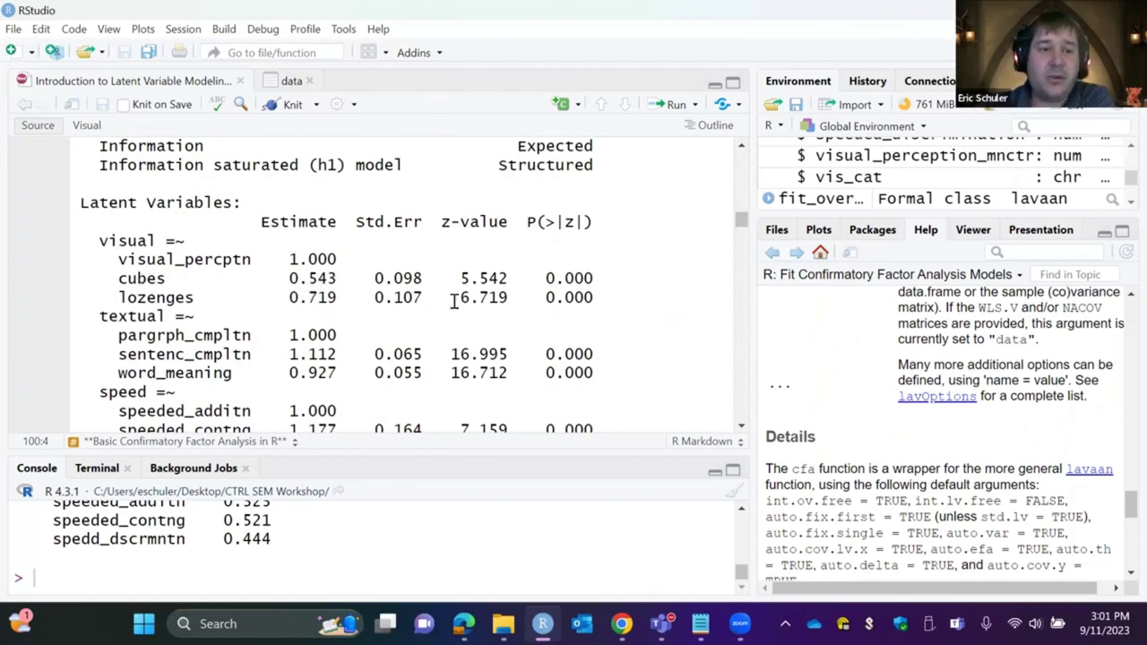
- Review the latent variable, covariance, variance and R-Square estimates in the summary output, highlighting the cubes row under R-Square
scroll(454, 301, down, 2)
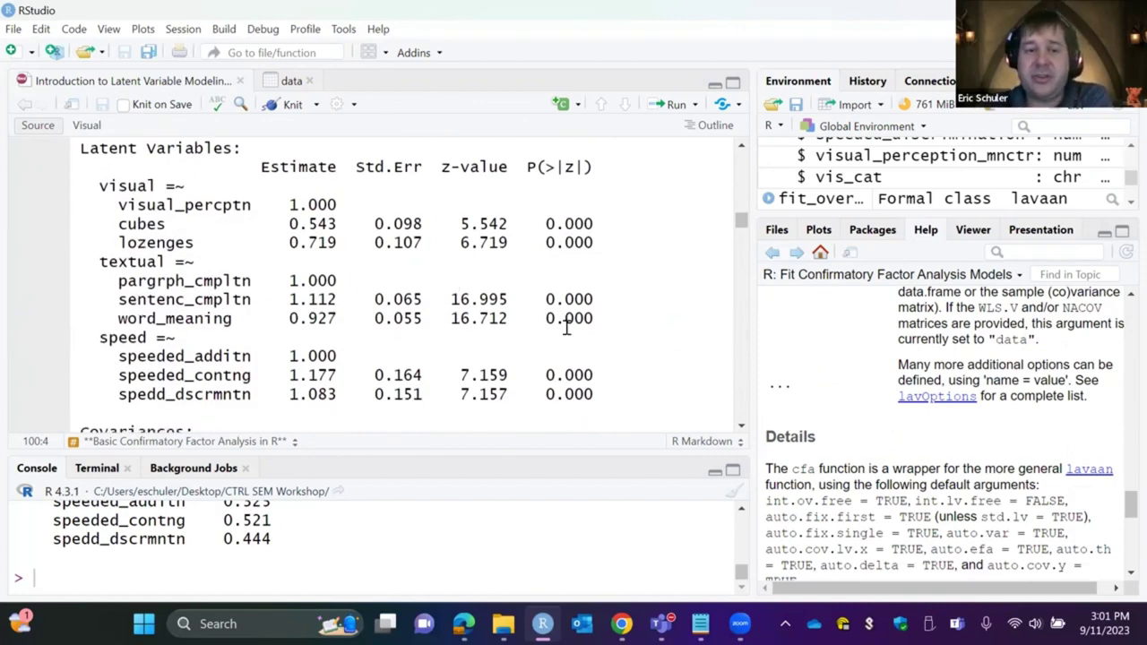
scroll(566, 327, down, 2)
scroll(566, 327, down, 8)
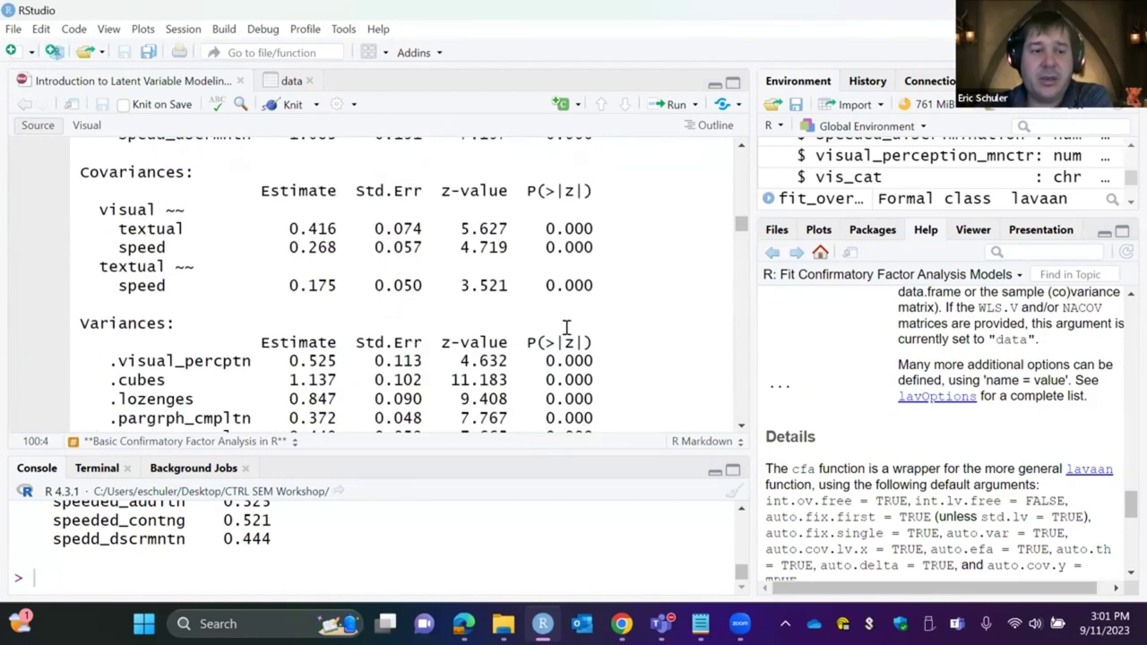
scroll(566, 327, down, 8)
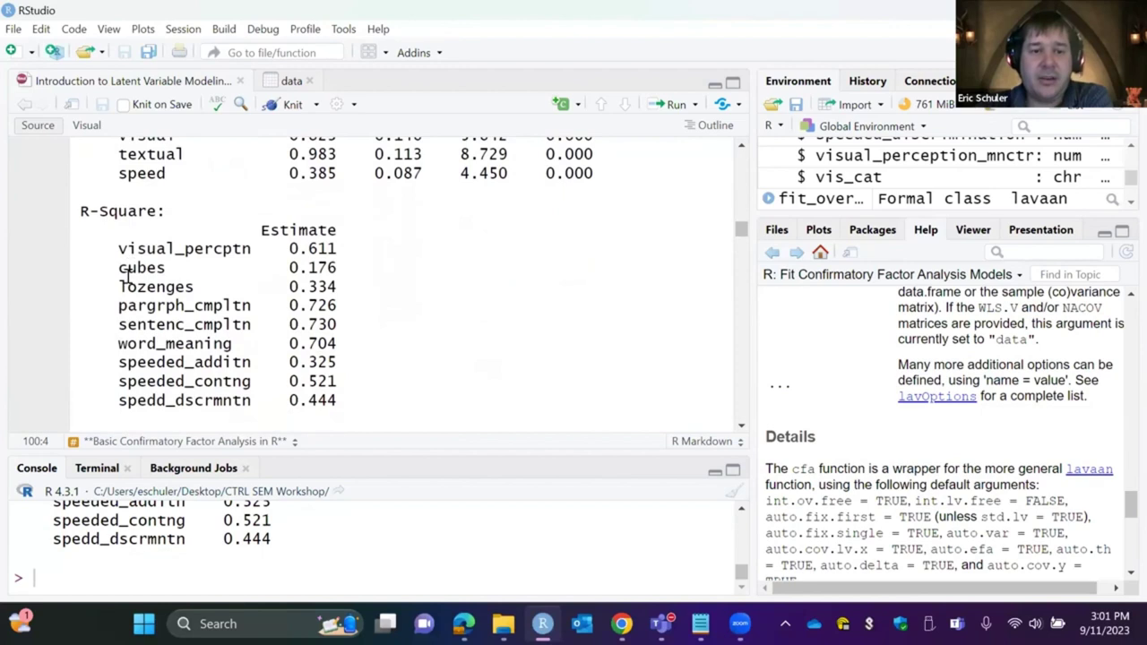
drag(128, 274, 354, 265)
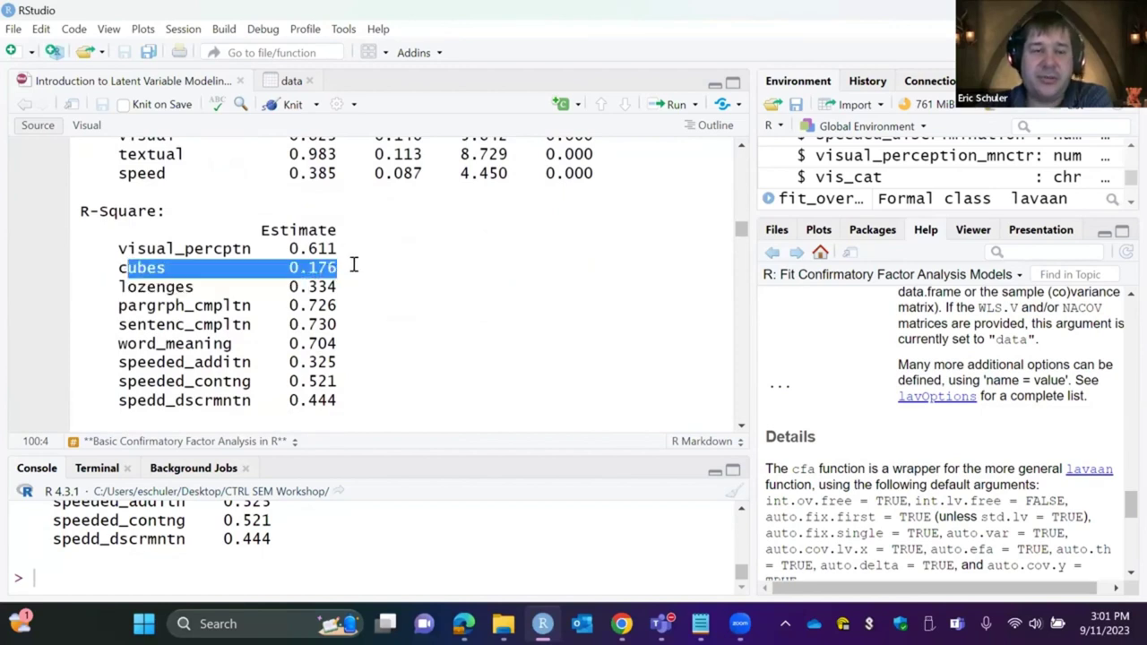
- Run the broom::glance(fit_overall) chunk and browse the compact fit indices, from agfi through rmsea, srmr and tli
scroll(352, 262, down, 3)
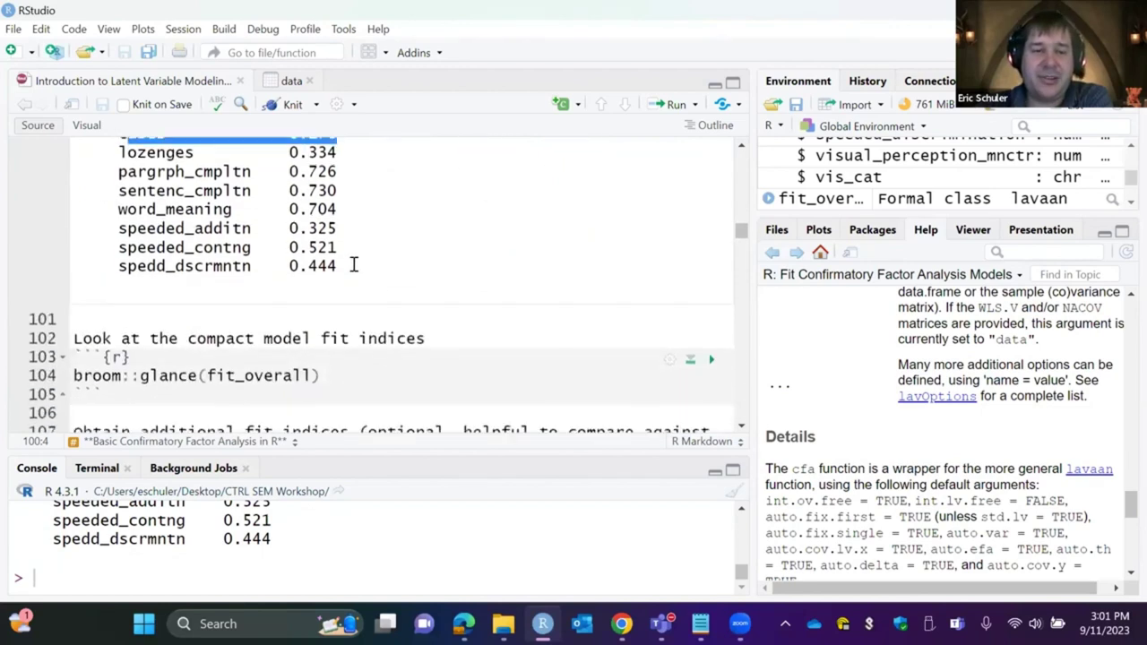
click(538, 331)
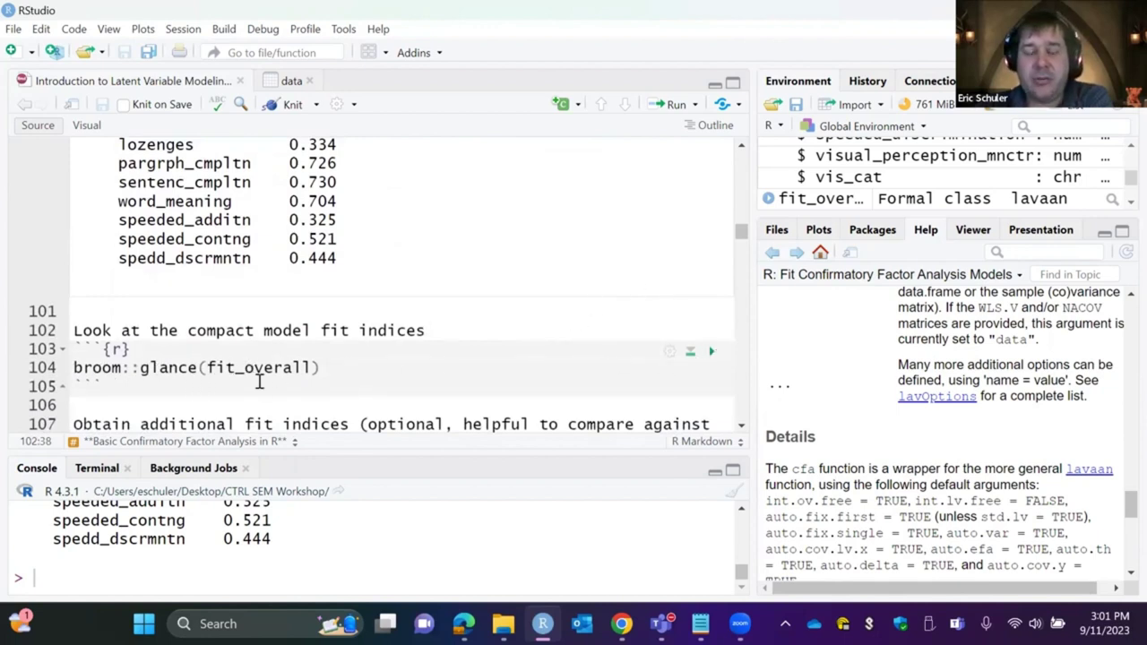
click(711, 351)
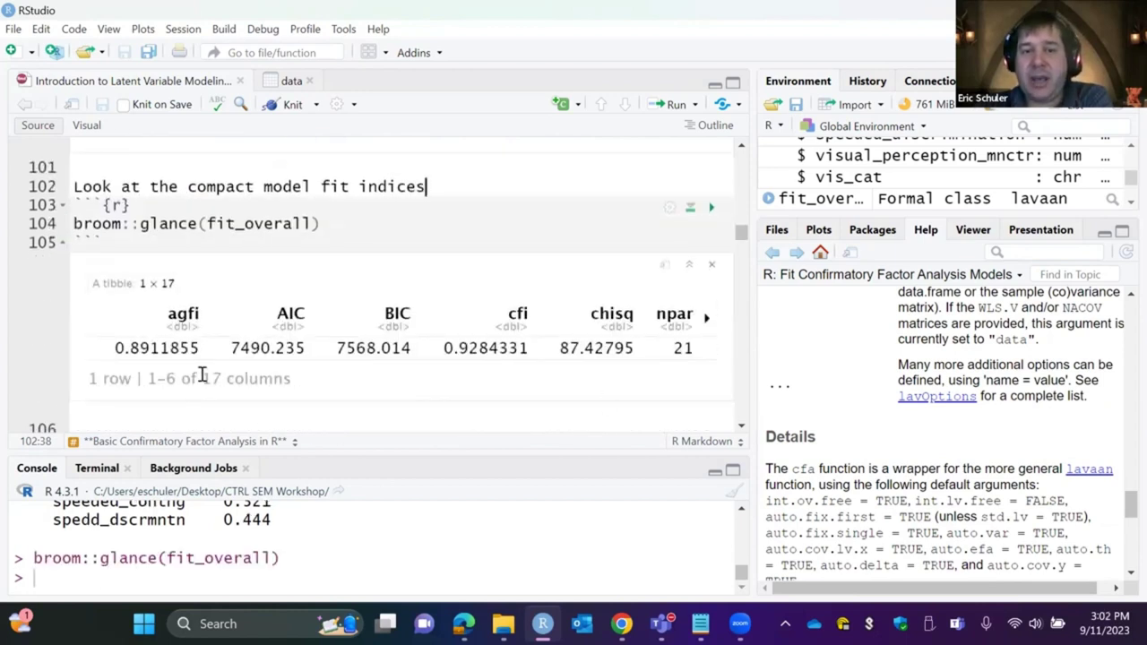
click(706, 320)
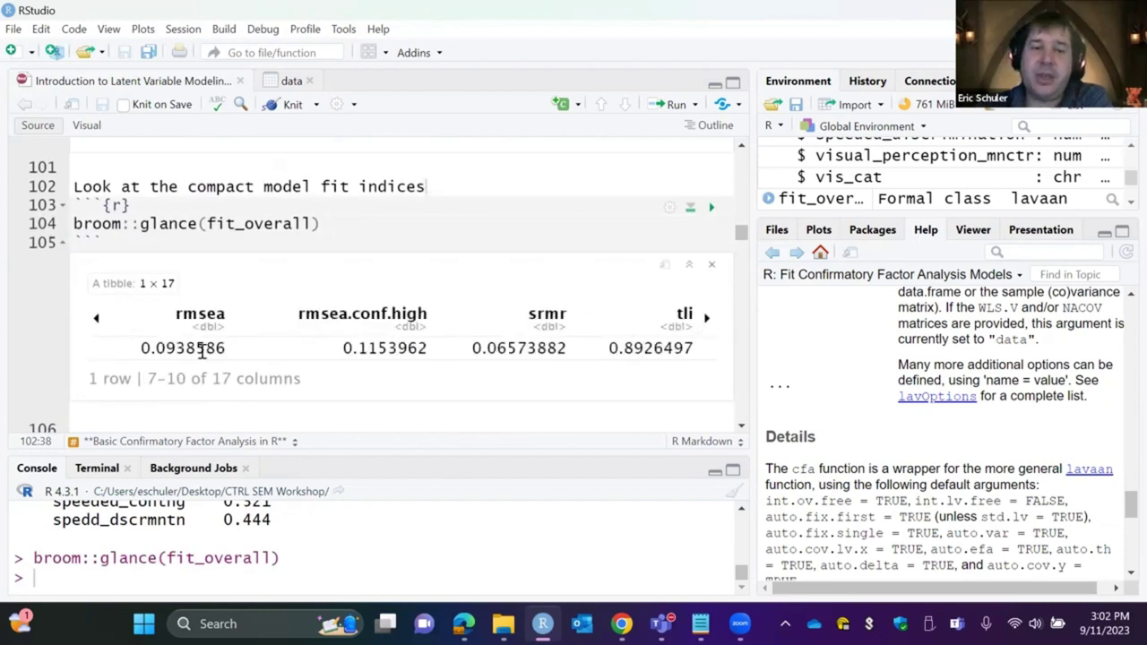
click(95, 318)
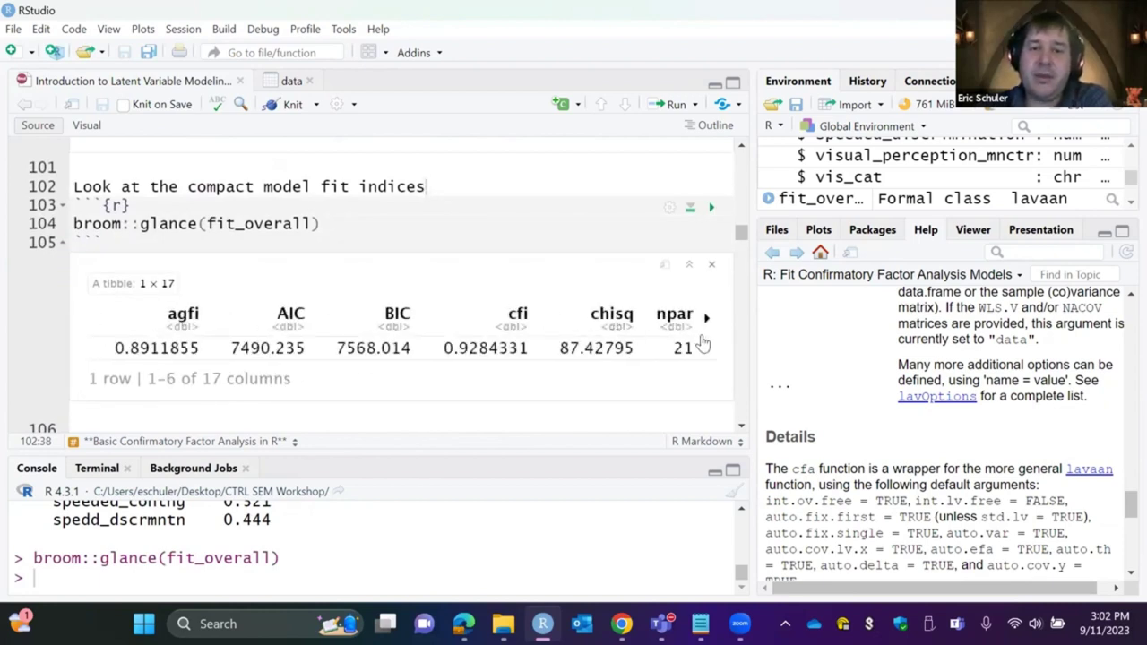
click(708, 323)
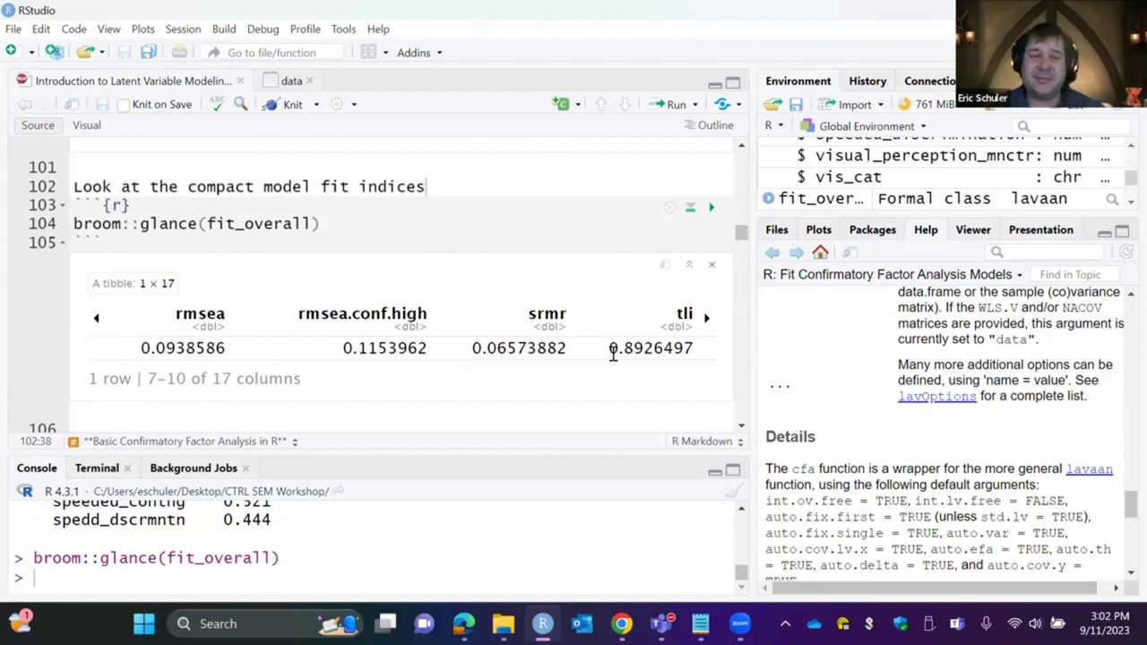
- Run the moreFitIndices(fit_overall) chunk to obtain additional fit indices for comparison against MPlus
scroll(613, 354, down, 3)
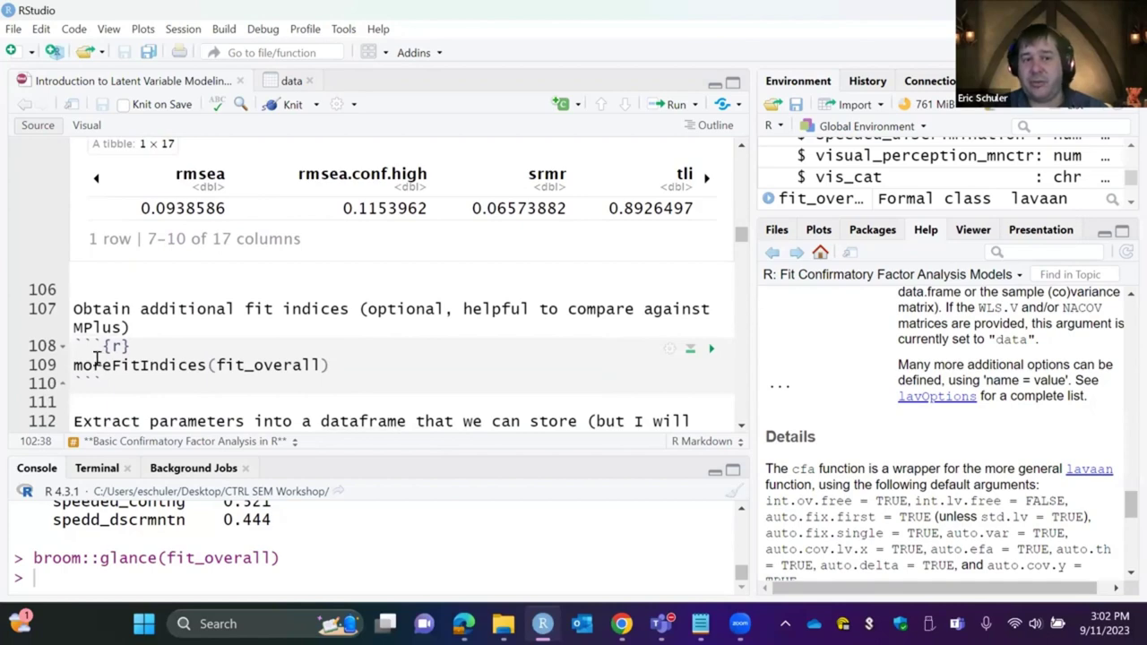
click(711, 347)
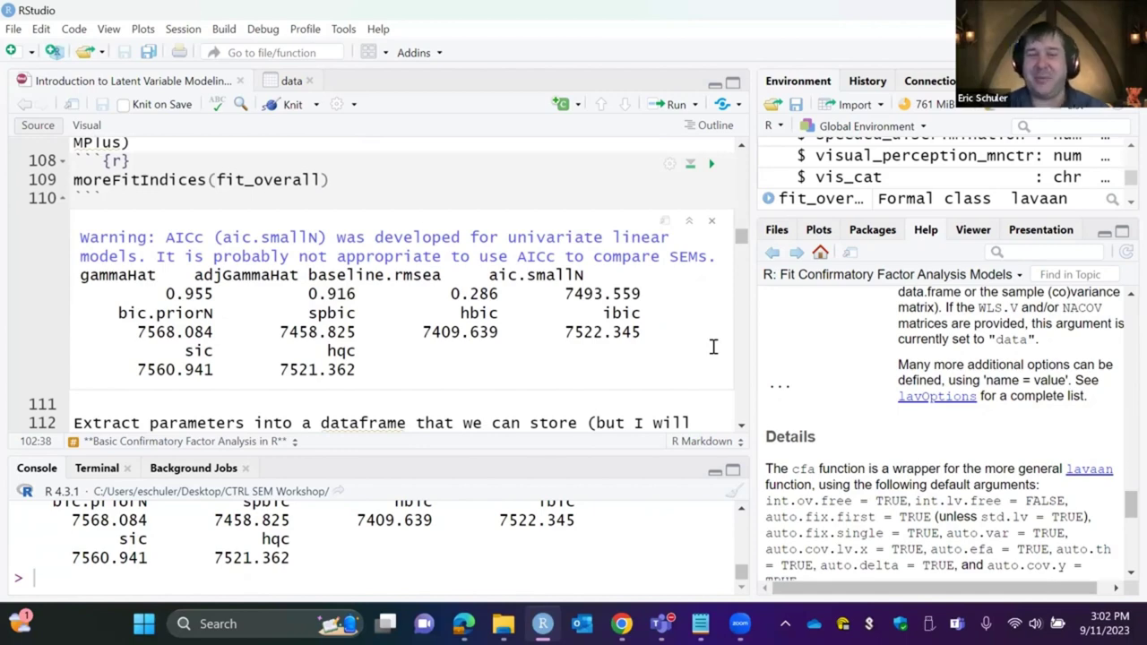
- Run the parameterEstimates chunk for fit_overall with boot.ci.type "bca.simple" and view its est through ci.upper columns
scroll(713, 346, down, 2)
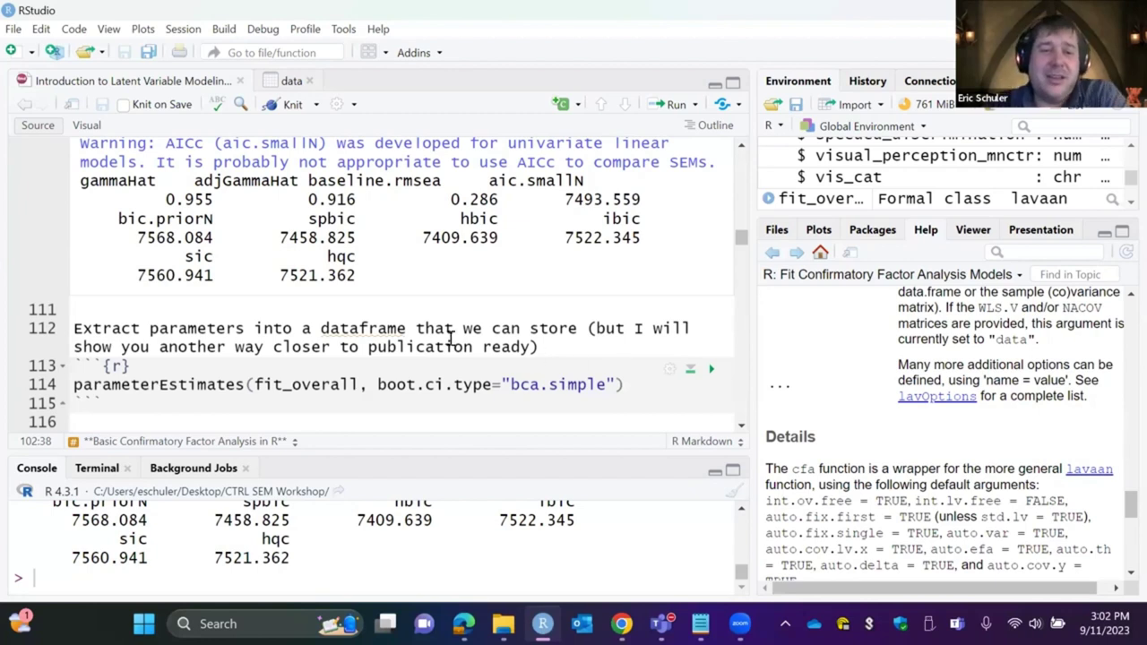
scroll(451, 339, down, 1)
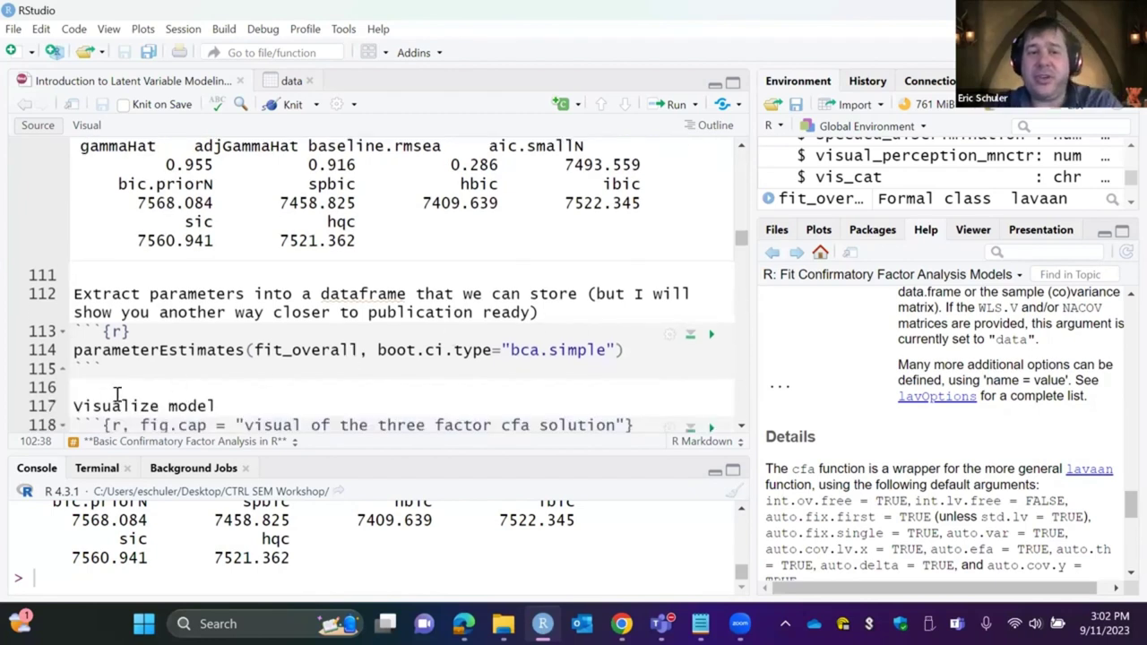
click(713, 337)
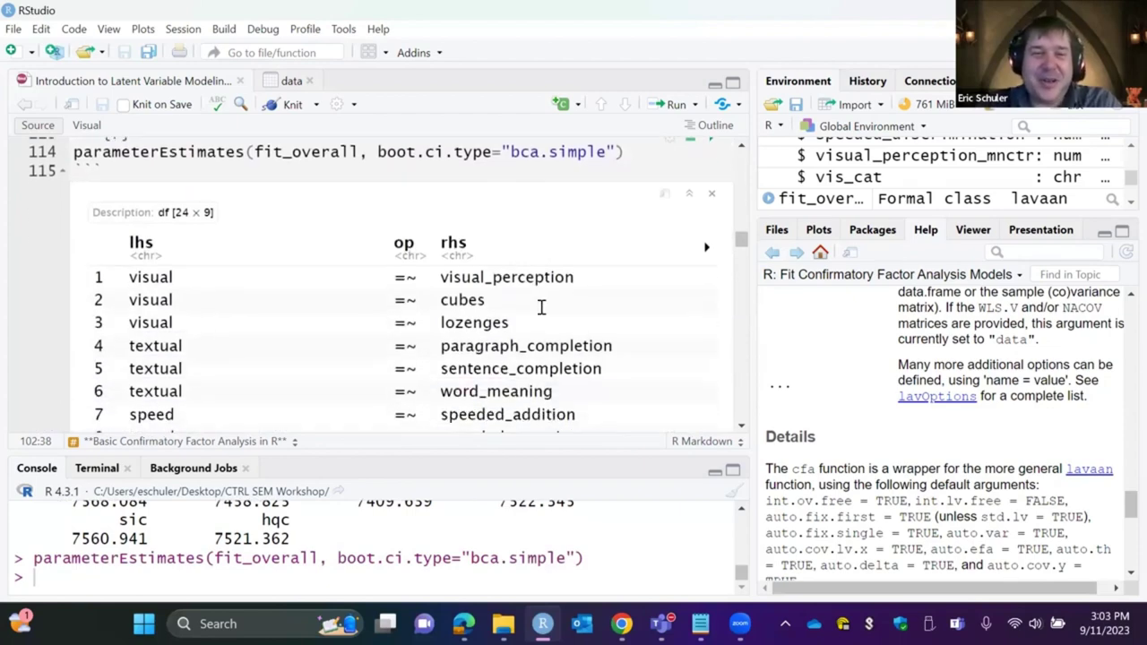
scroll(541, 307, up, 3)
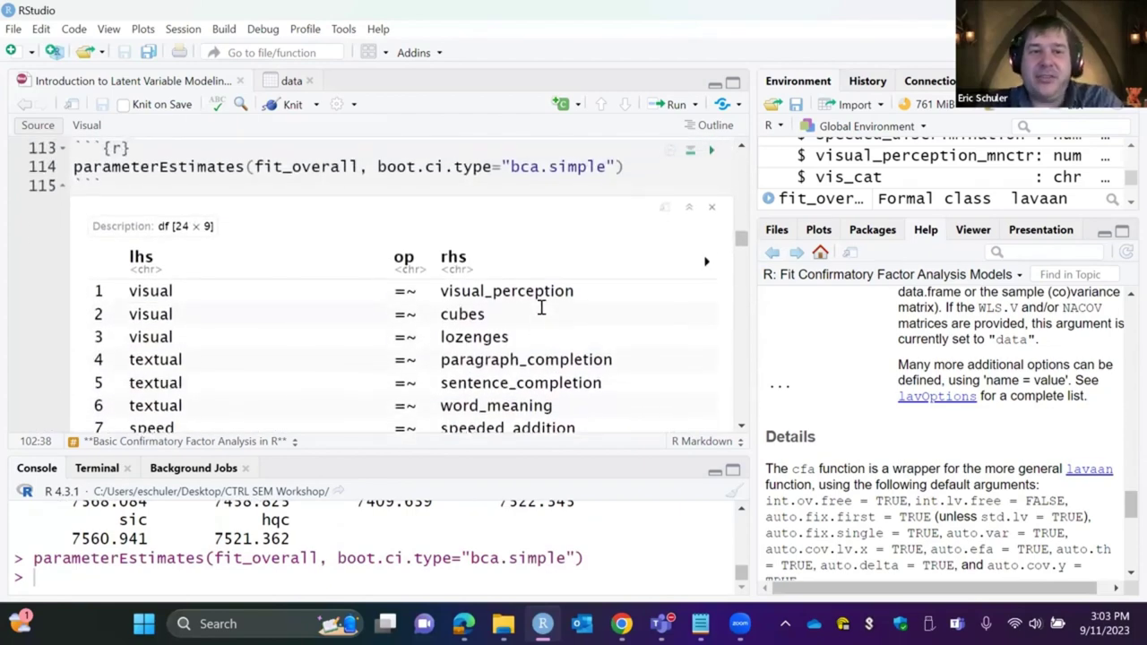
click(706, 283)
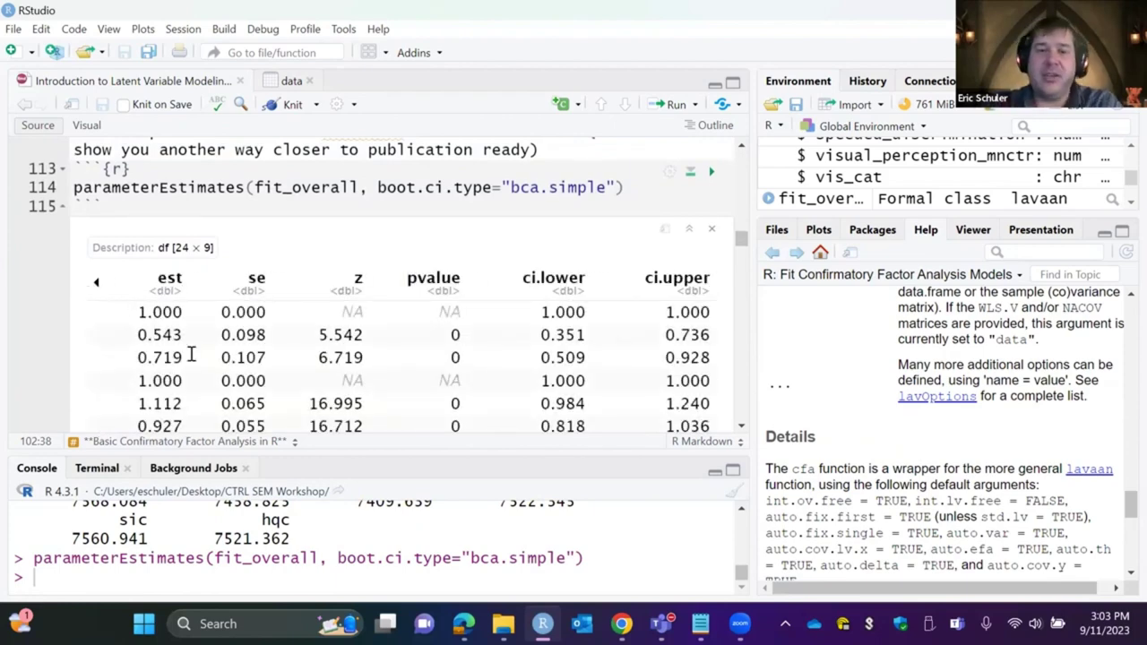
scroll(191, 355, down, 2)
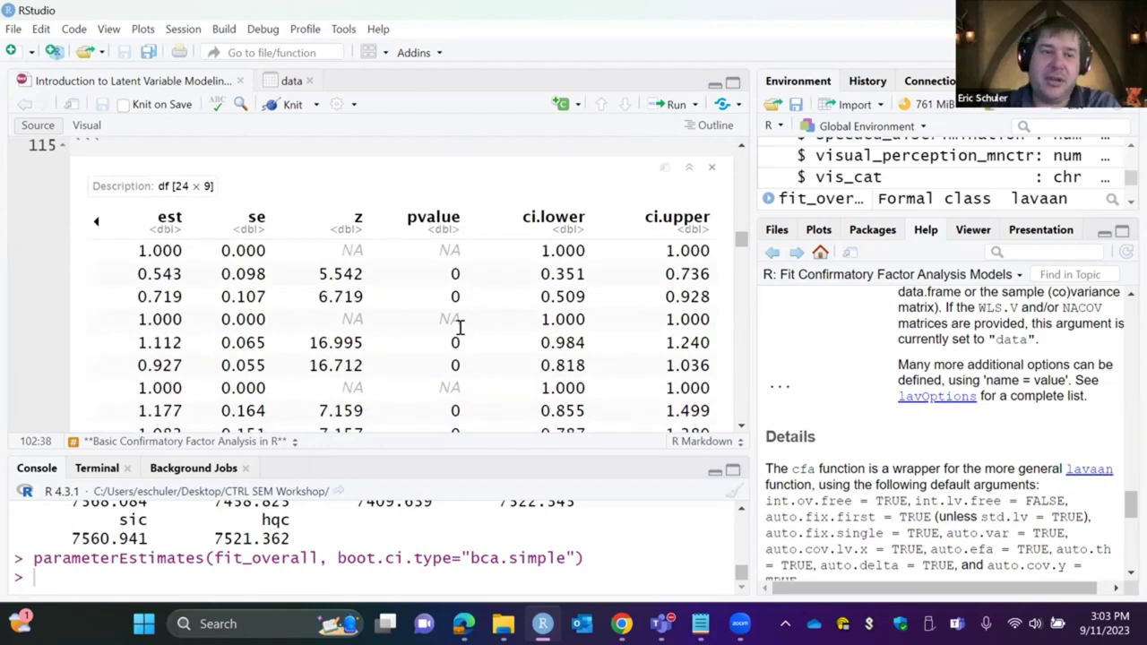
scroll(460, 327, down, 5)
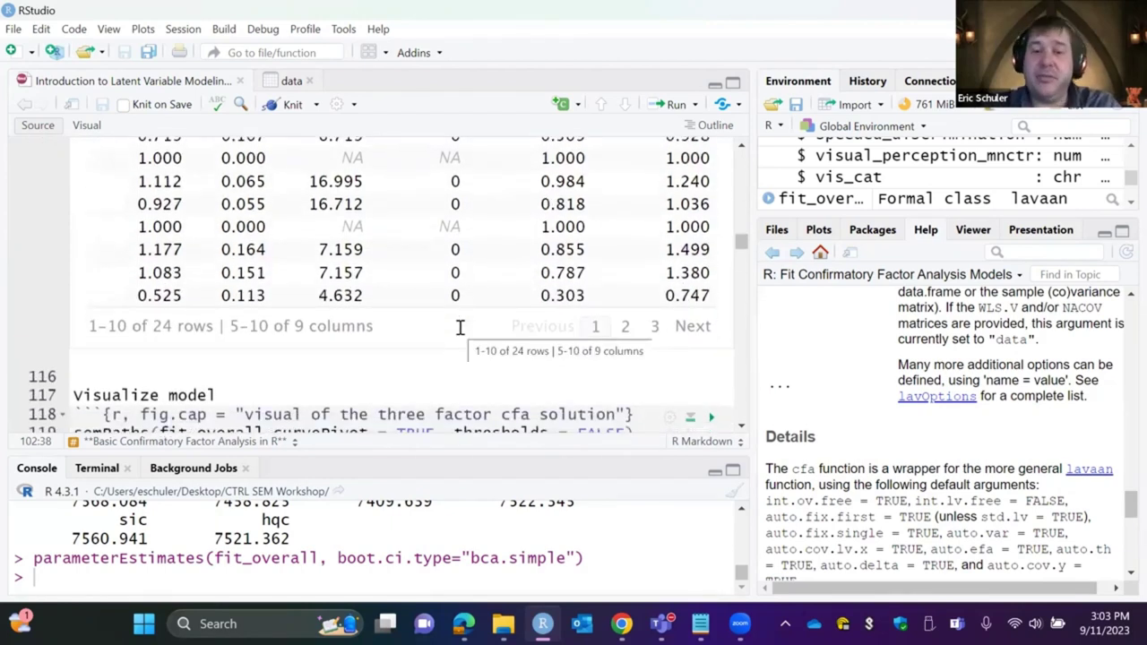
- Plot the three-factor CFA solution by running the semPaths chunk with curvePivot = TRUE and thresholds = FALSE, and inspect the whole path diagram
scroll(460, 327, down, 2)
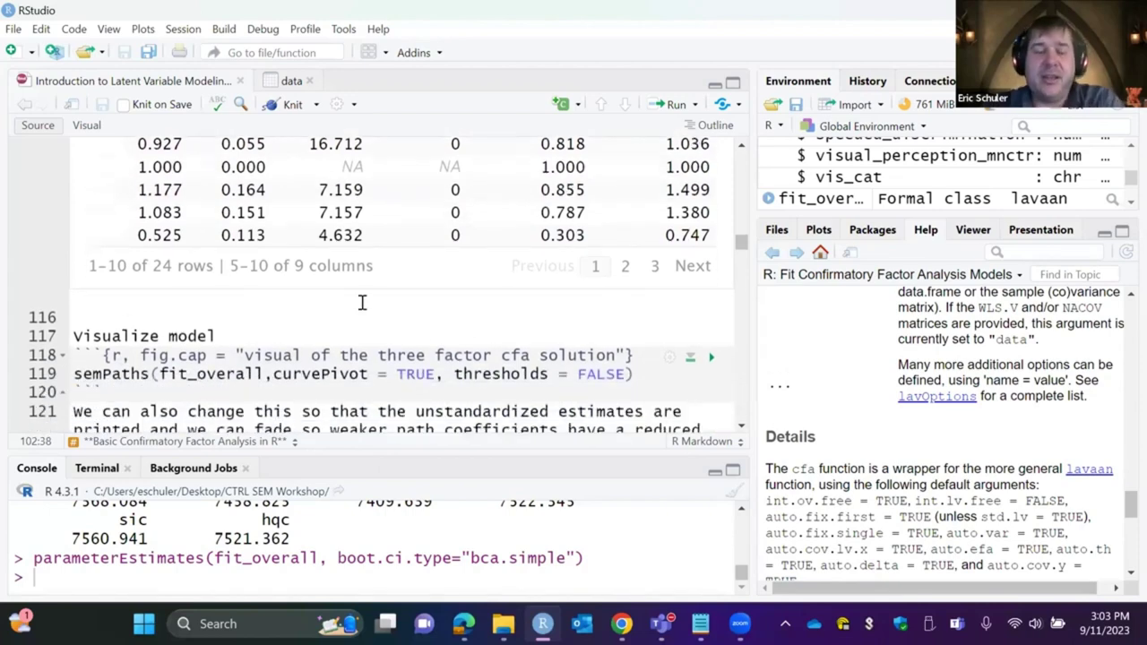
scroll(362, 302, down, 1)
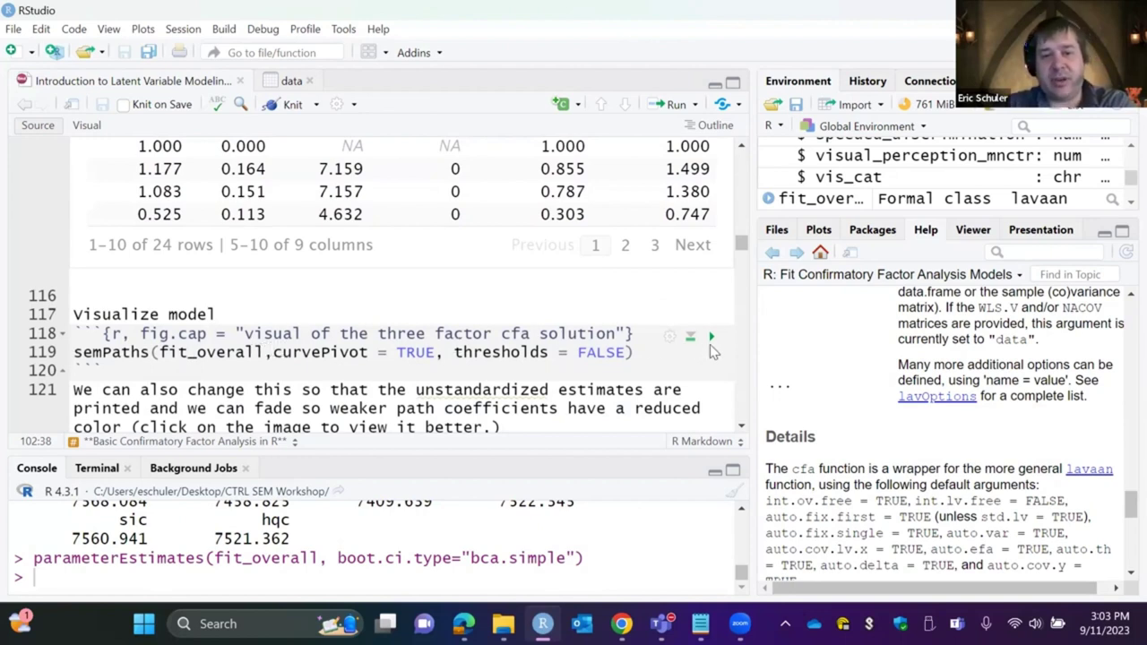
scroll(711, 347, down, 1)
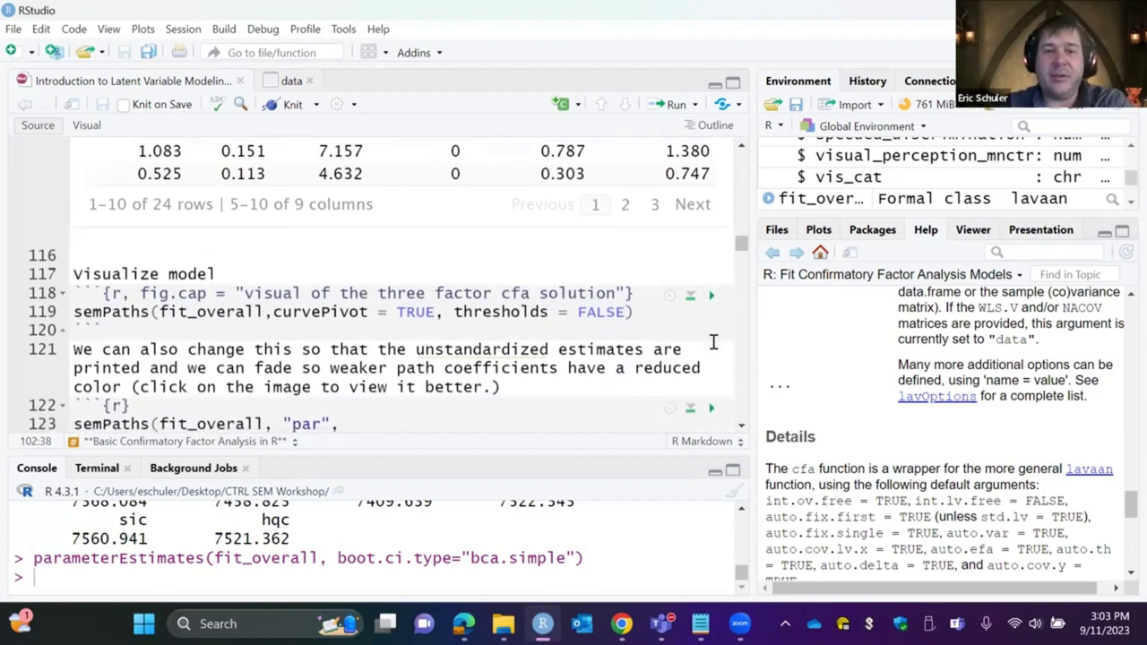
click(712, 295)
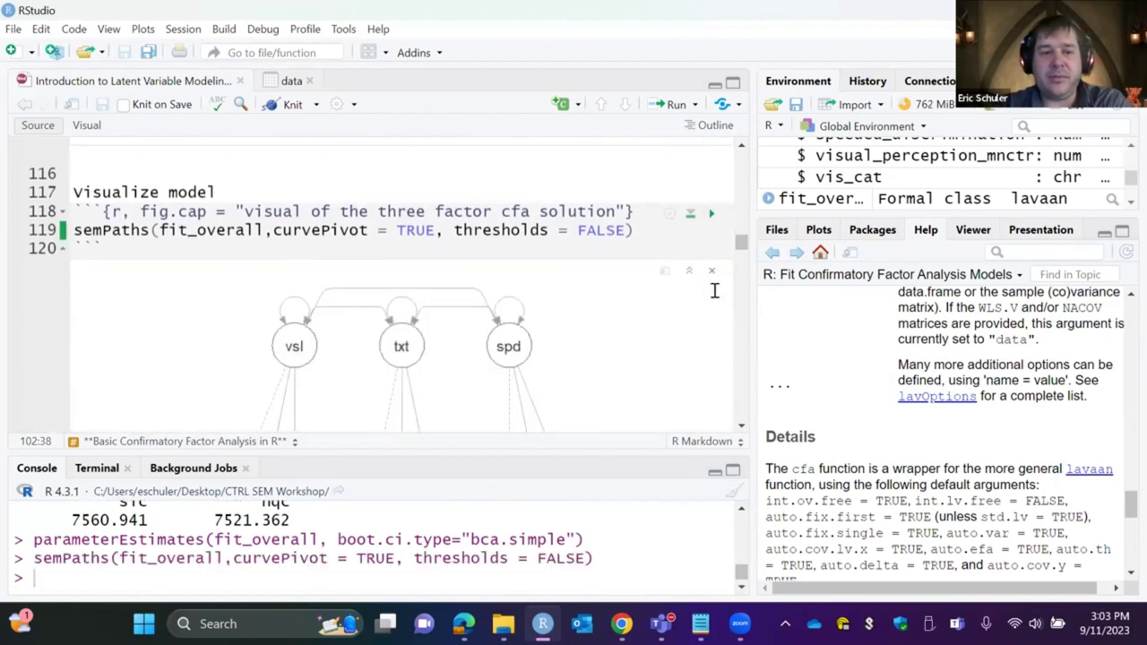
scroll(417, 306, down, 4)
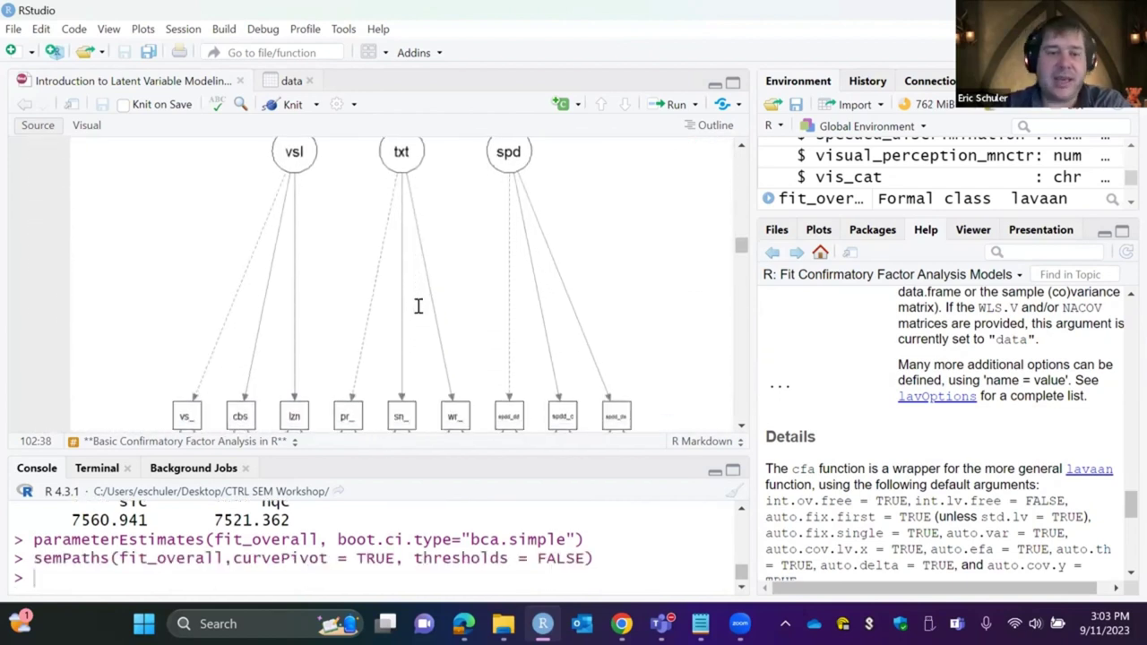
scroll(417, 305, up, 1)
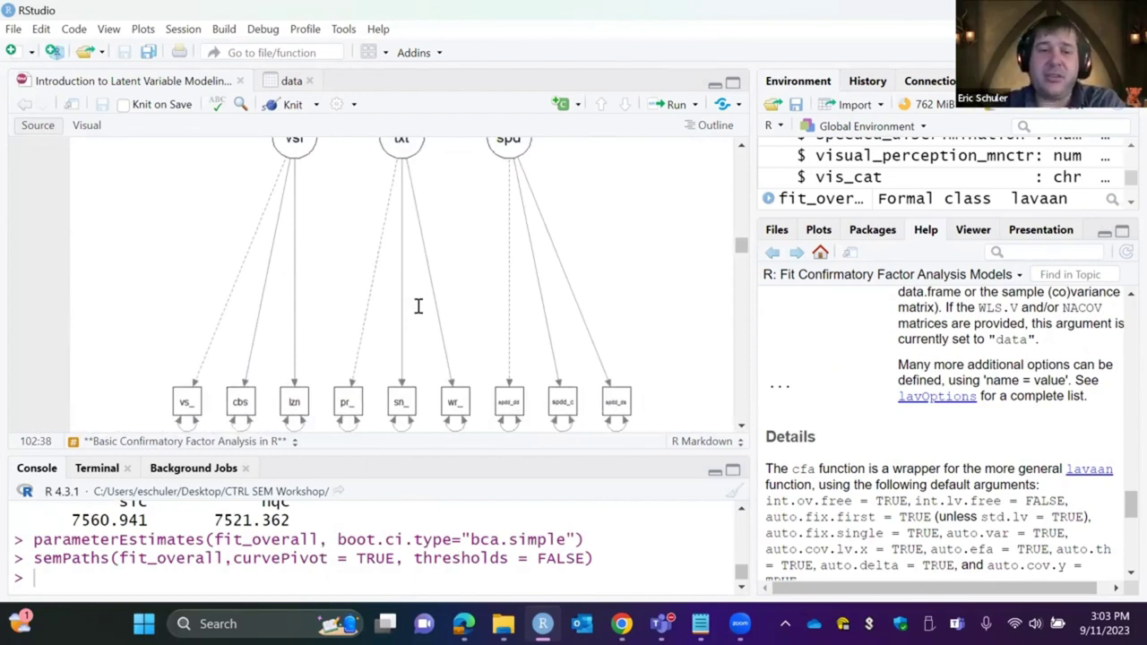
scroll(417, 305, down, 3)
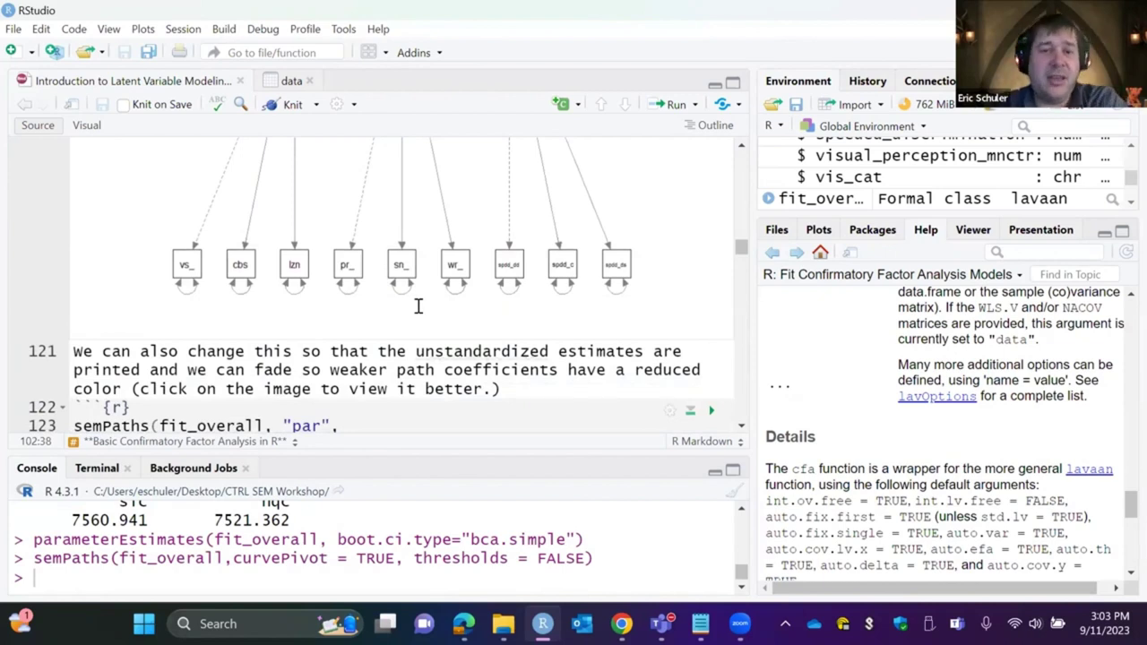
scroll(418, 306, up, 3)
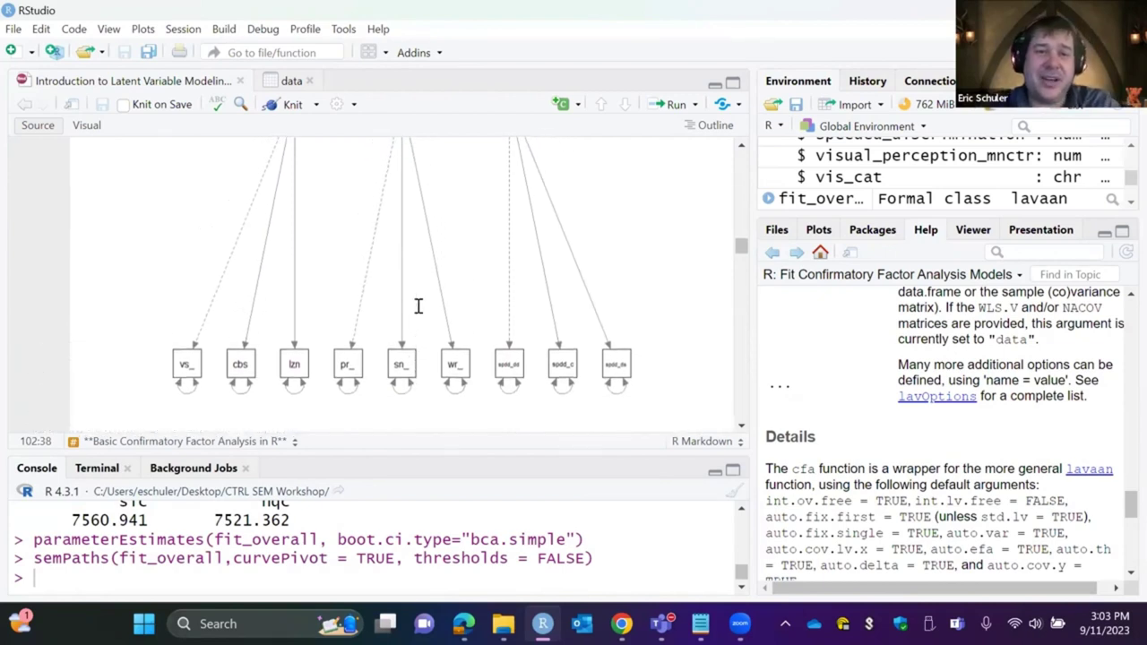
scroll(418, 306, up, 2)
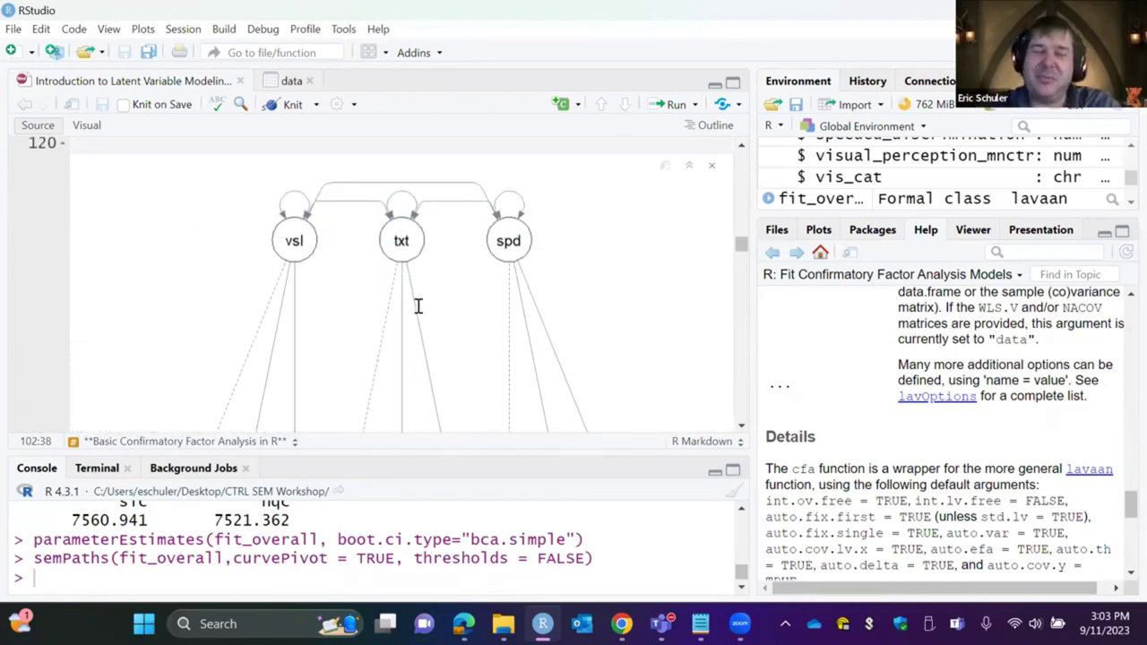
- Run the semPaths chunk with "par" and fade=TRUE to print unstandardized estimates, and examine the faded path diagram from factors to indicators
scroll(417, 305, down, 3)
scroll(418, 305, down, 3)
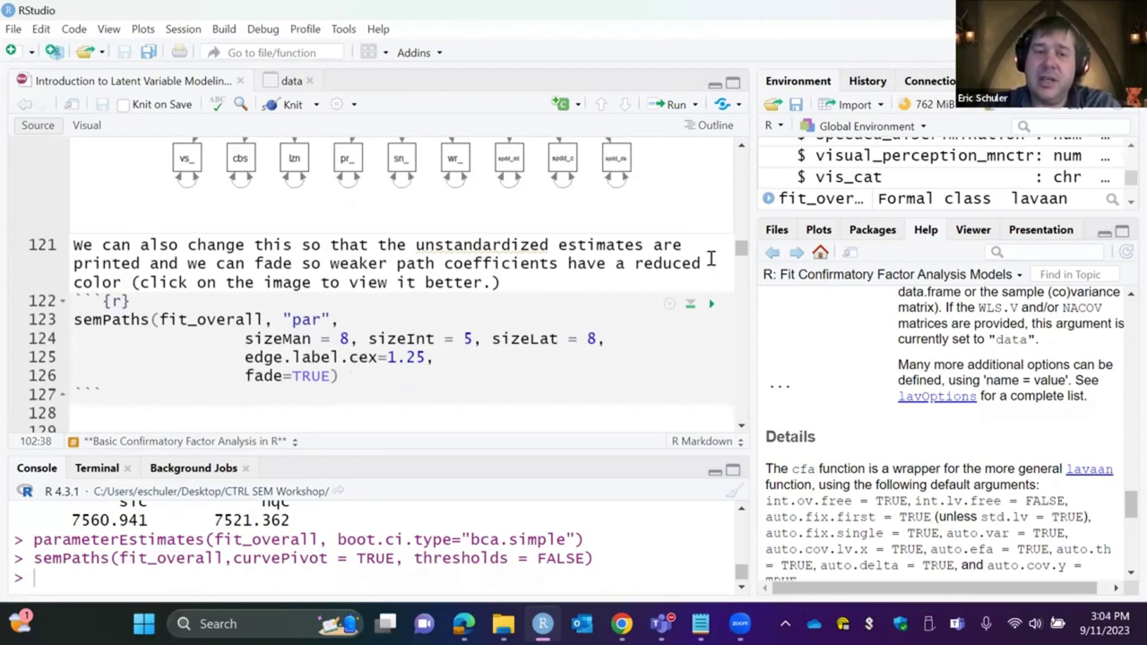
click(713, 305)
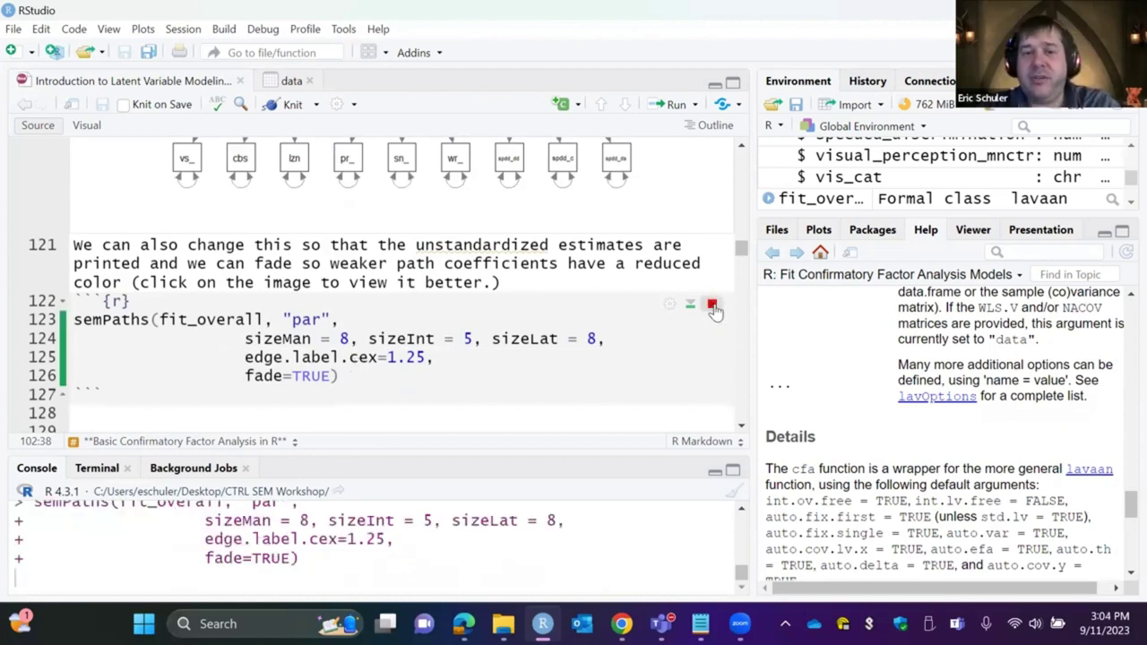
scroll(716, 304, down, 4)
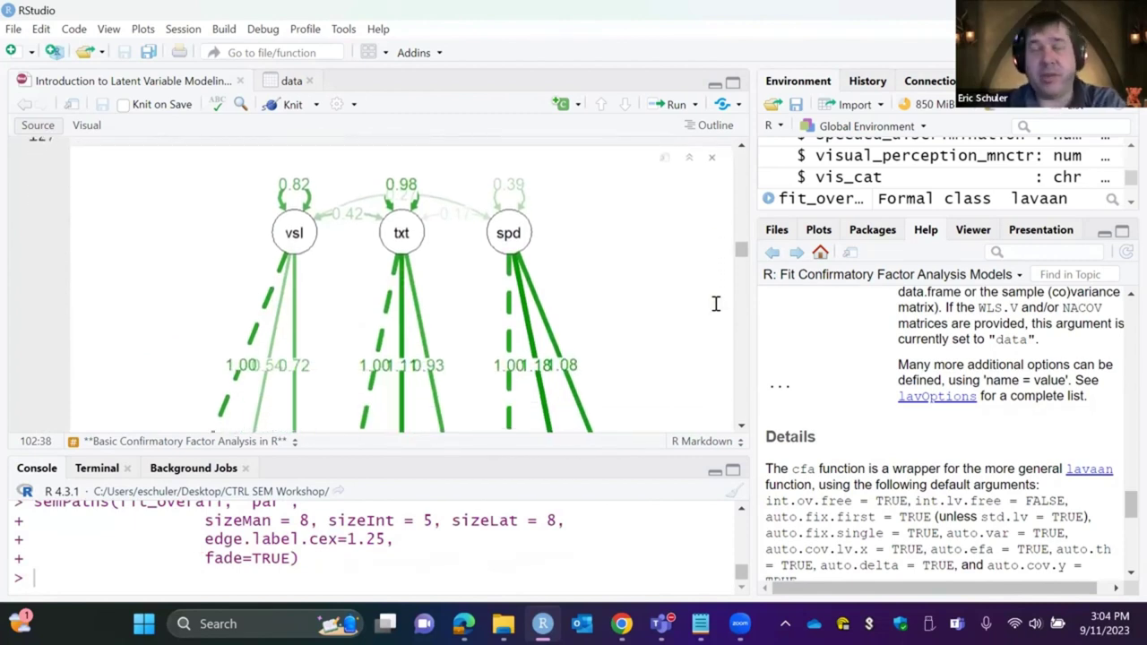
scroll(716, 303, down, 3)
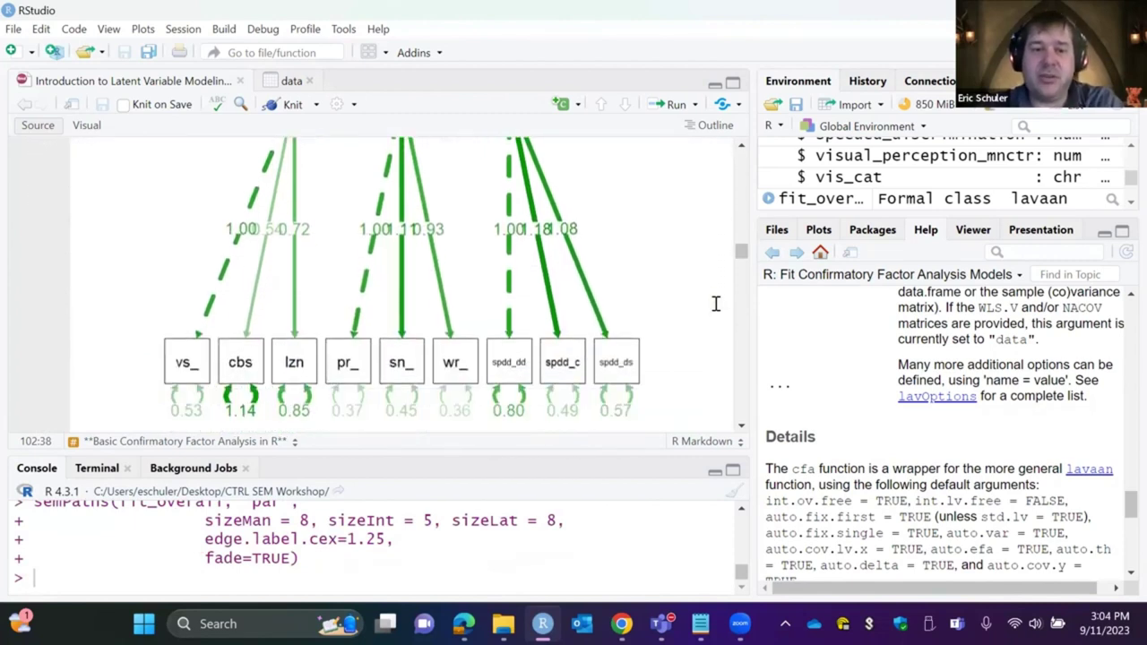
- Run the graph_sem(fit_overall) chunk under Another visualization type to draw the alternative model diagram
scroll(457, 267, down, 3)
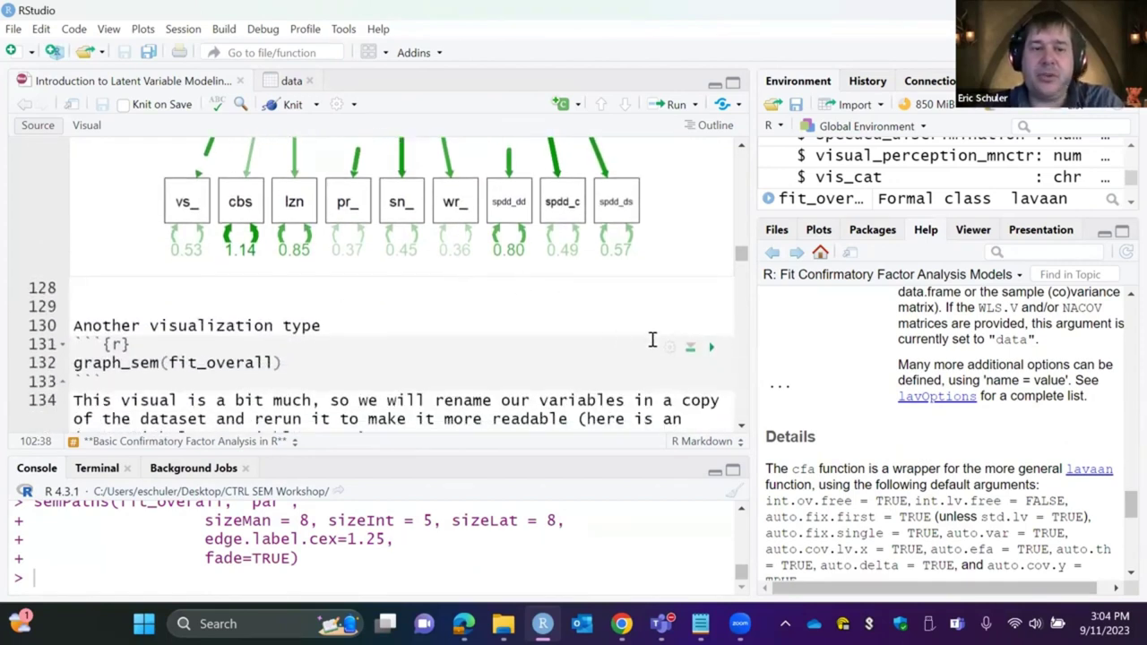
scroll(653, 338, down, 1)
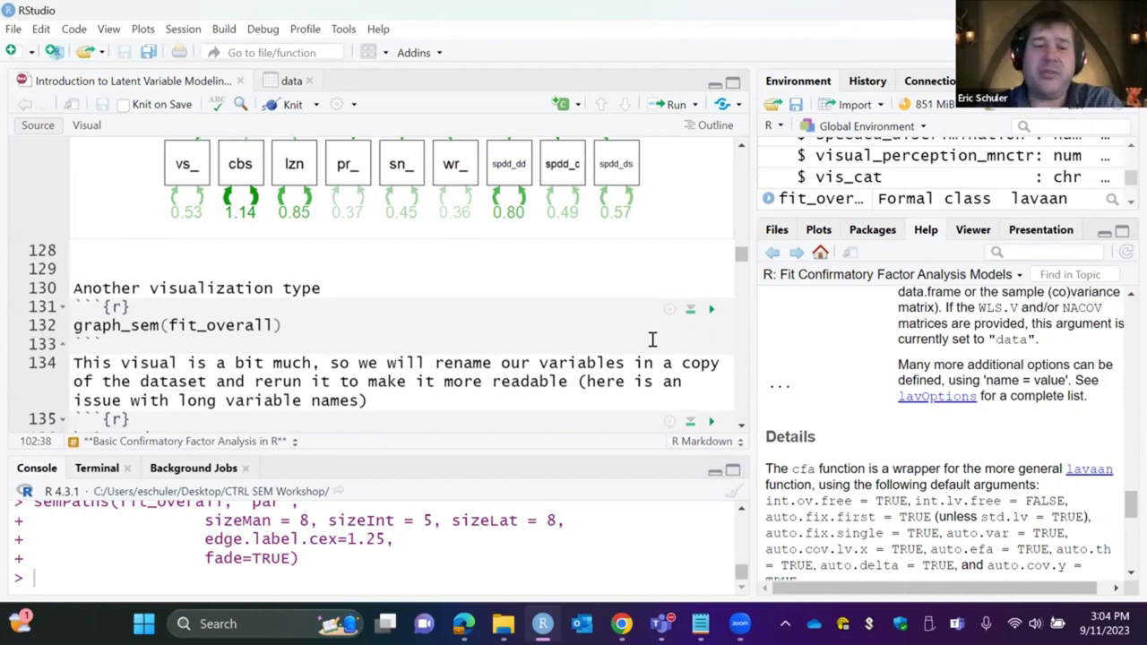
click(711, 310)
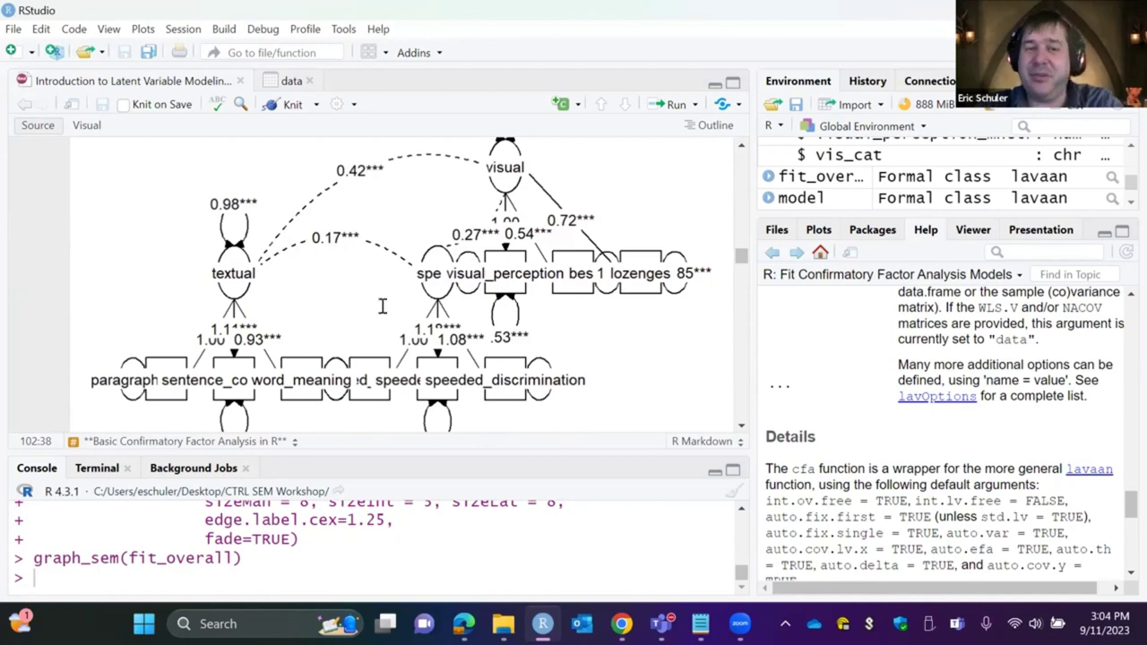
- Run the chunk that copies data to hs2, renames the indicators x1 to x9, and fits and summarizes fit_overall2 with cfa
scroll(485, 315, down, 2)
scroll(486, 315, down, 3)
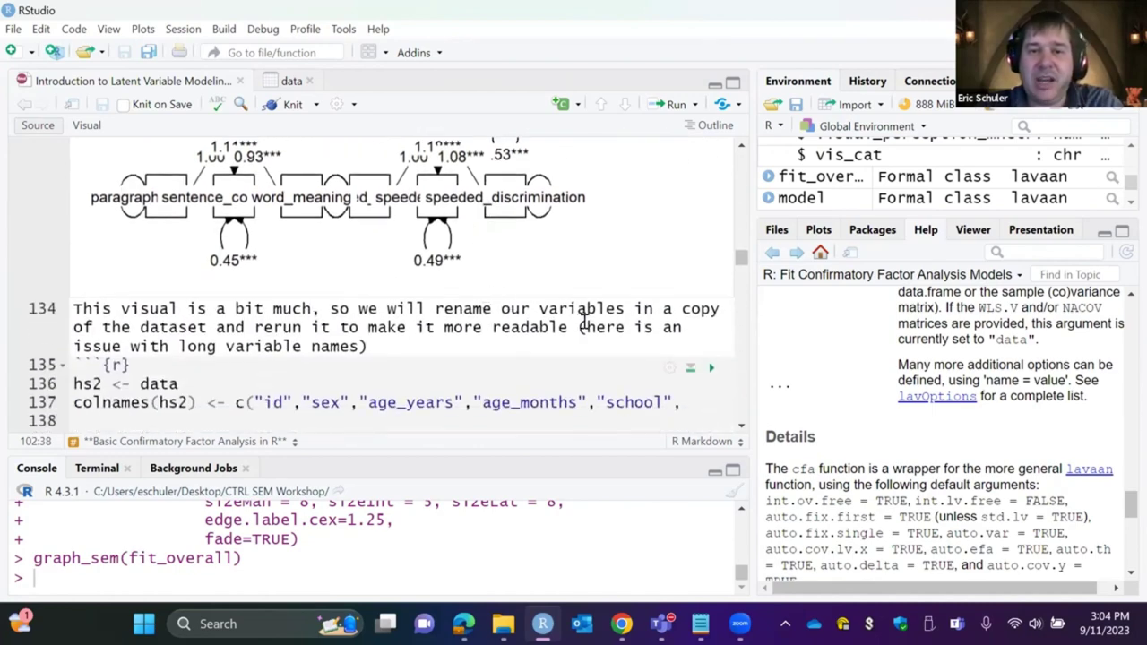
scroll(290, 345, down, 2)
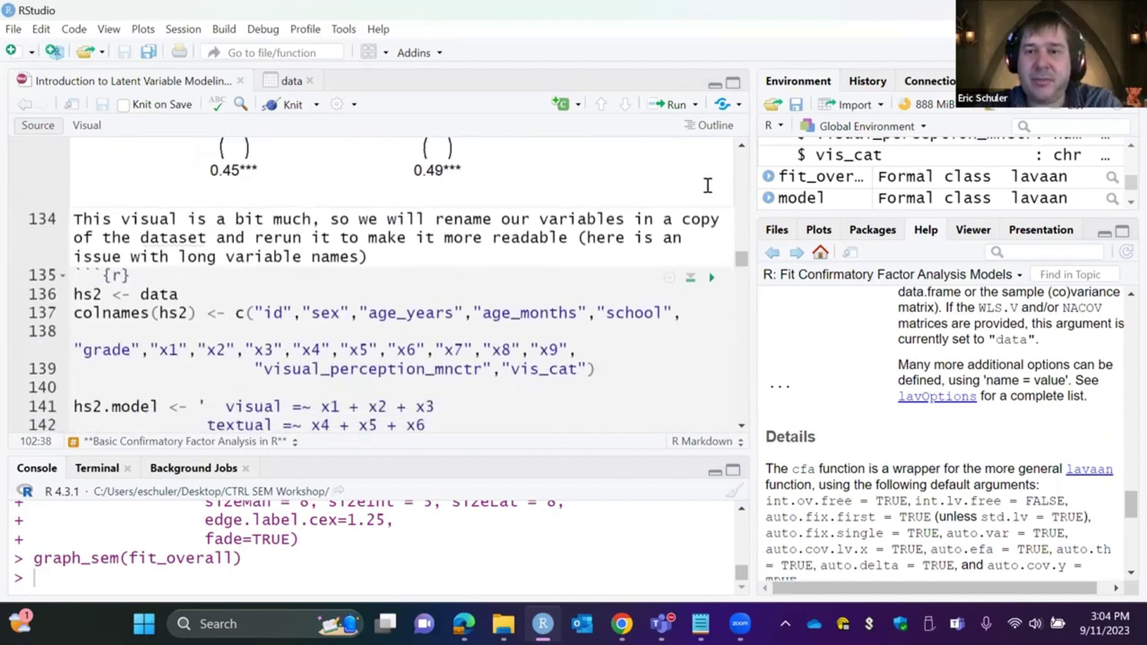
scroll(883, 170, up, 5)
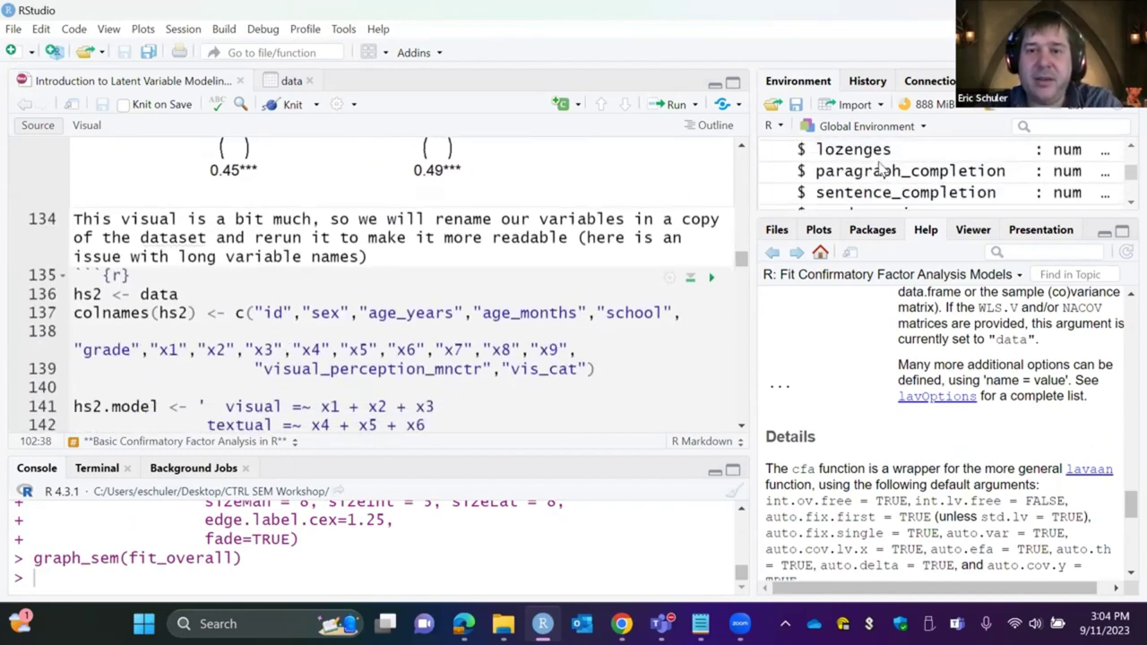
scroll(883, 171, up, 3)
scroll(882, 170, down, 1)
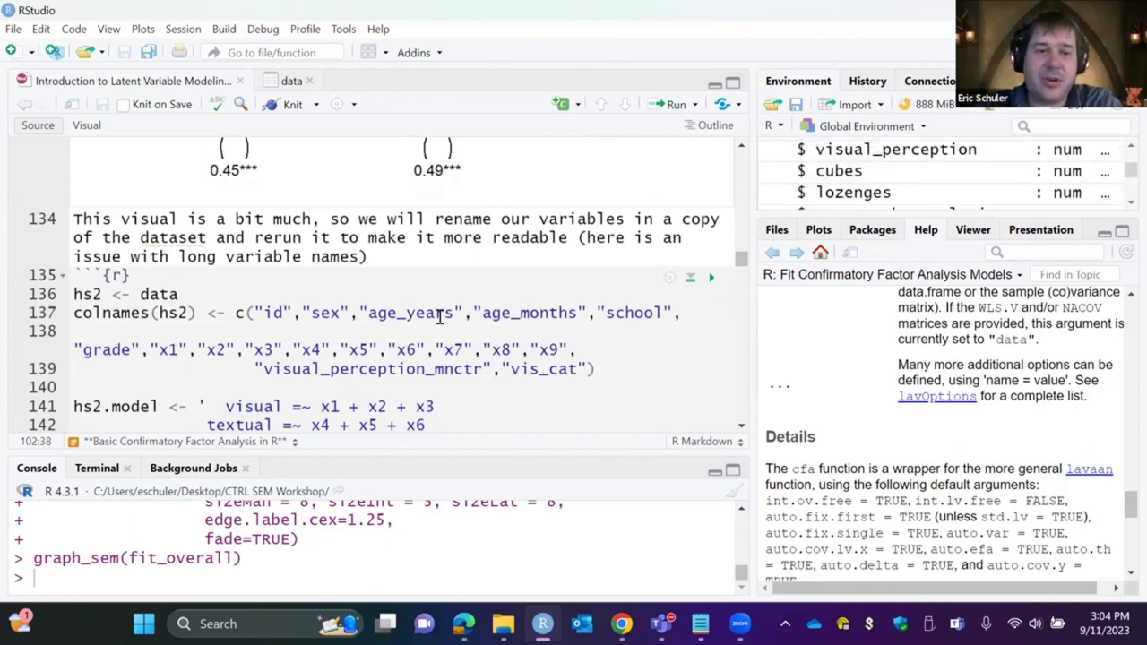
scroll(347, 385, down, 1)
scroll(333, 410, down, 3)
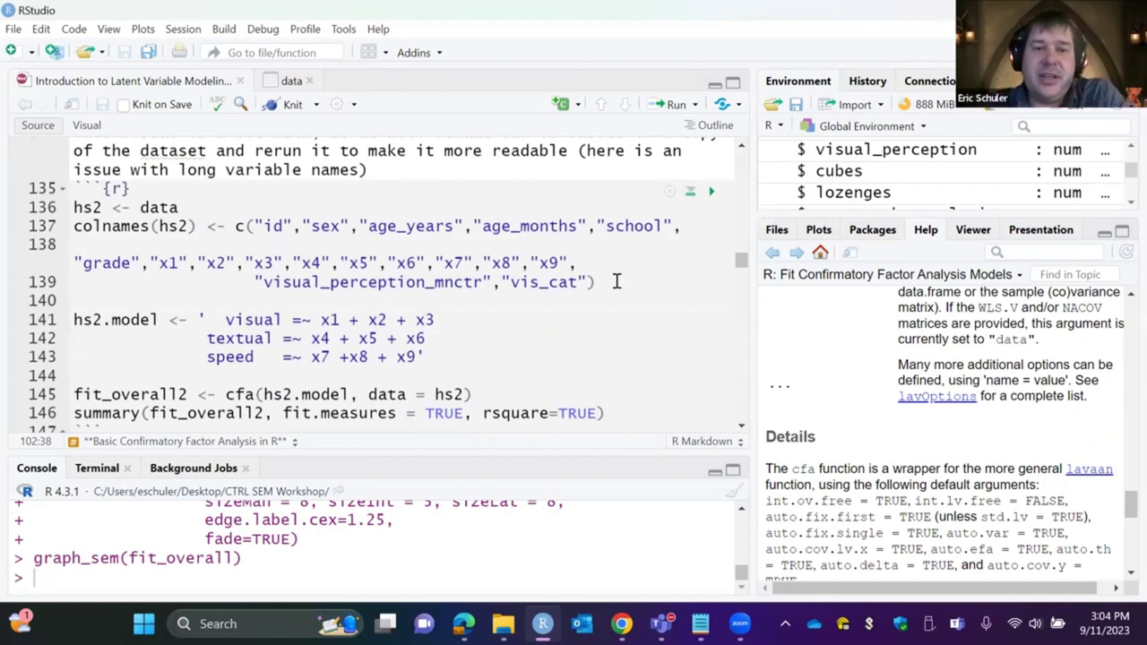
scroll(617, 281, down, 2)
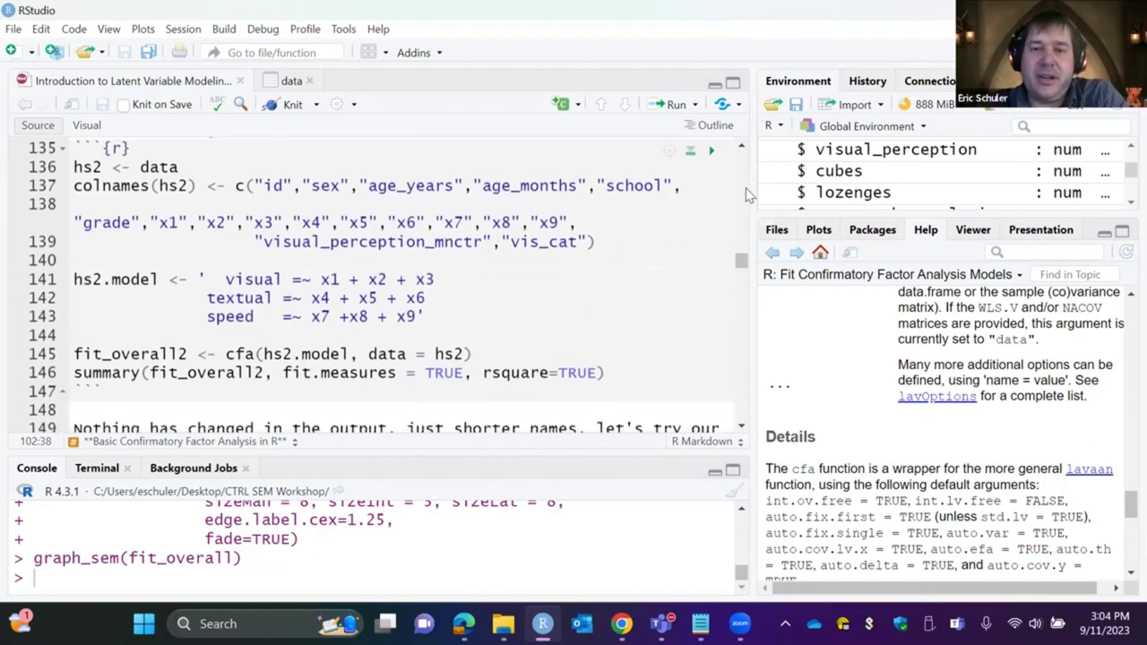
click(711, 152)
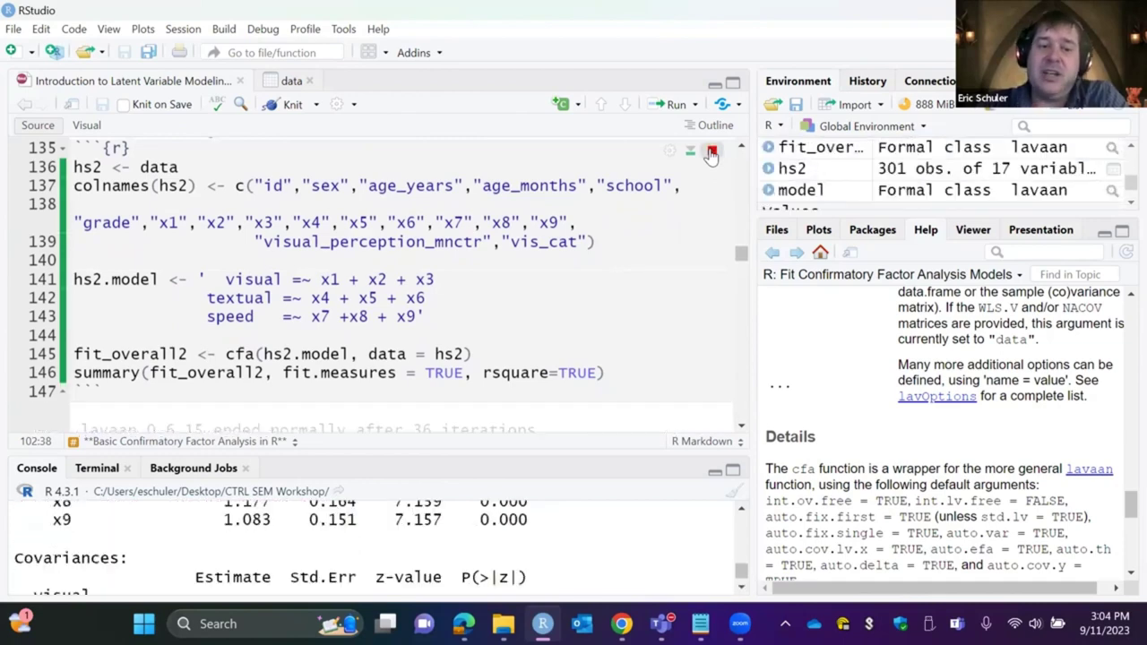
- Skim the fit_overall2 summary, then run the graph_sem(fit_overall2) chunk to redraw the path diagram with the shorter variable names
scroll(311, 280, up, 3)
scroll(326, 223, down, 15)
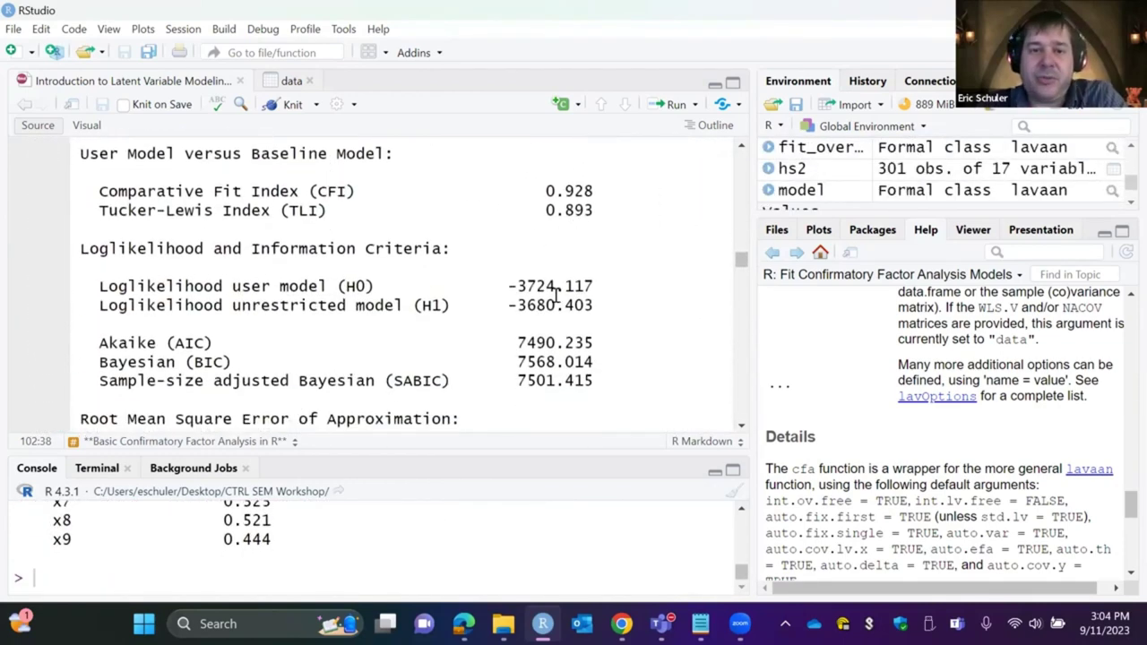
scroll(556, 295, down, 10)
scroll(556, 296, down, 12)
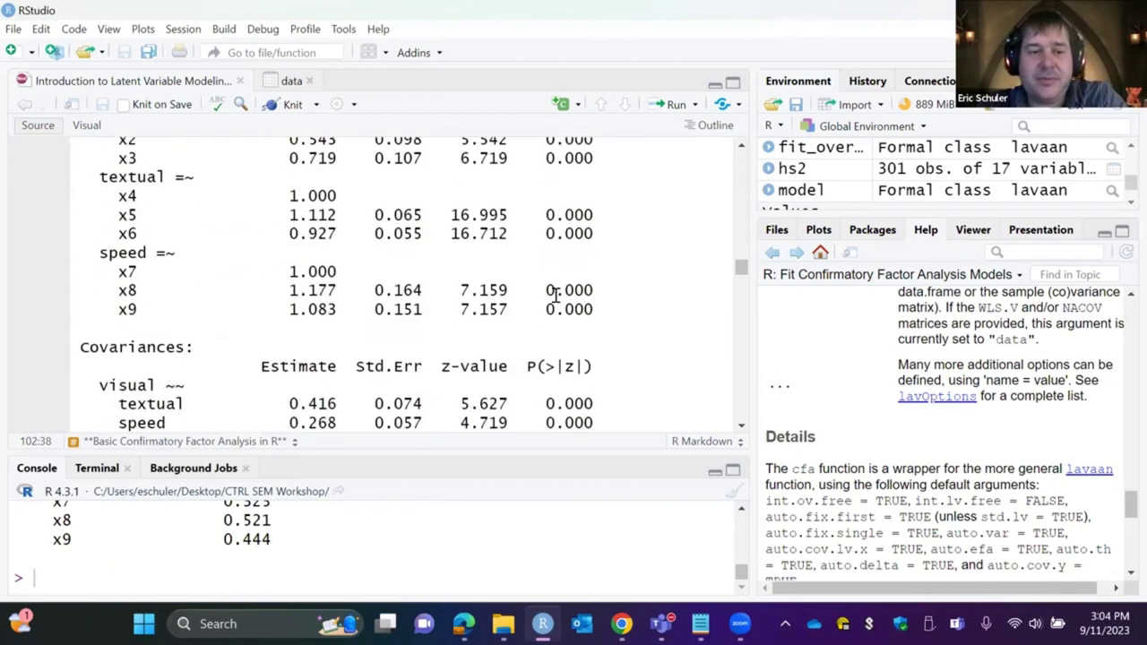
scroll(555, 296, down, 1)
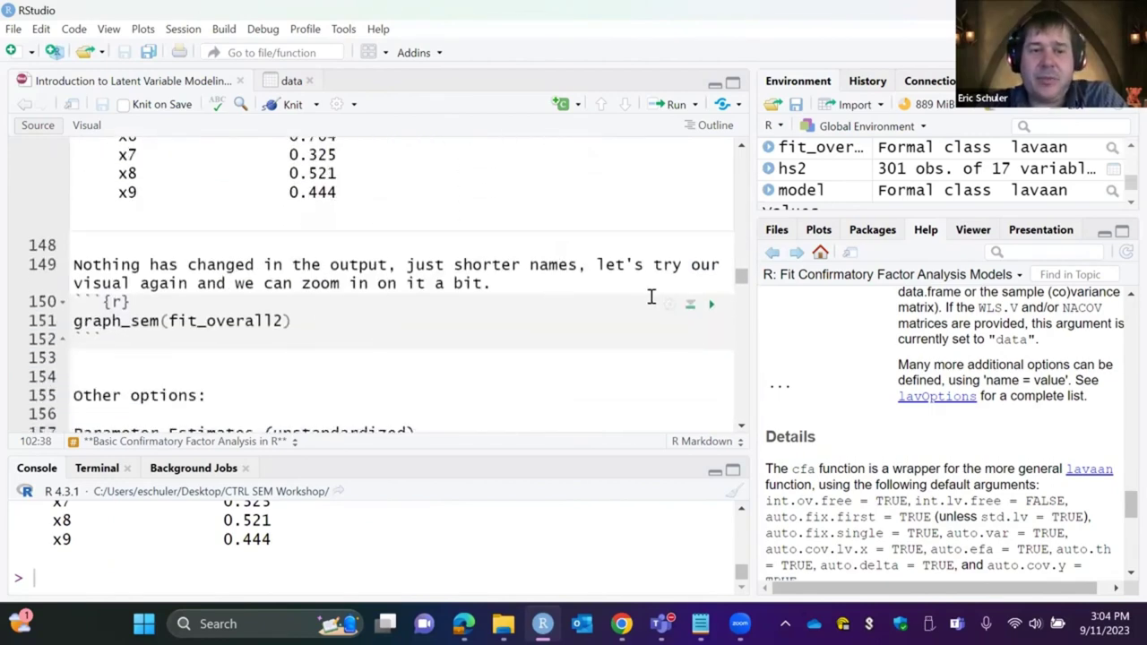
click(712, 306)
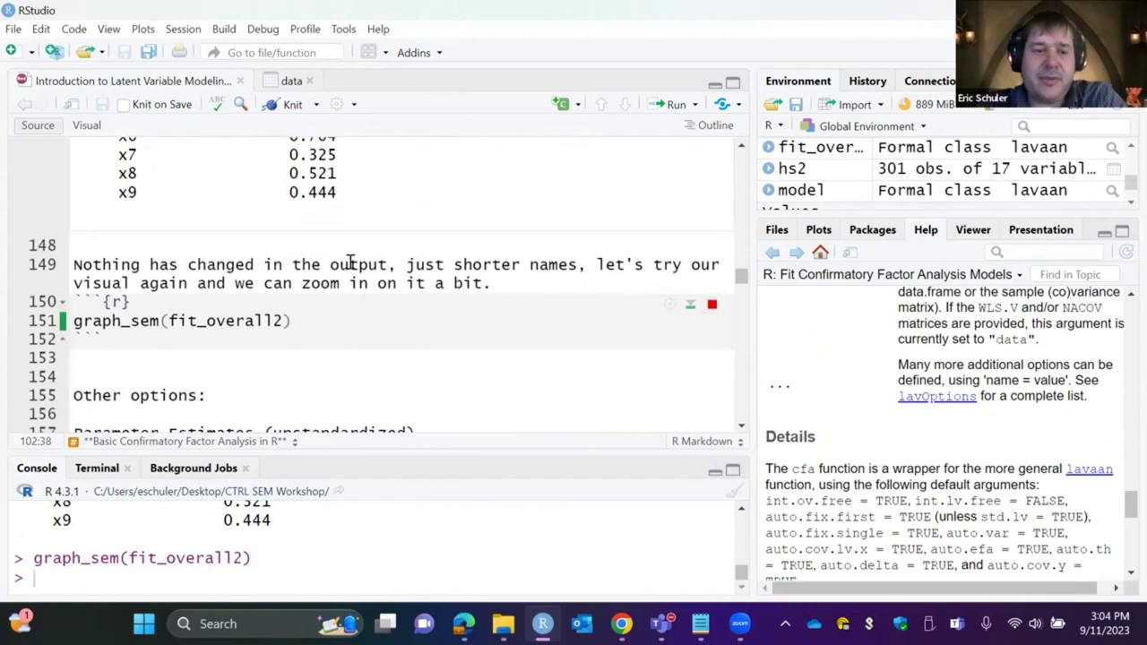
scroll(350, 261, down, 1)
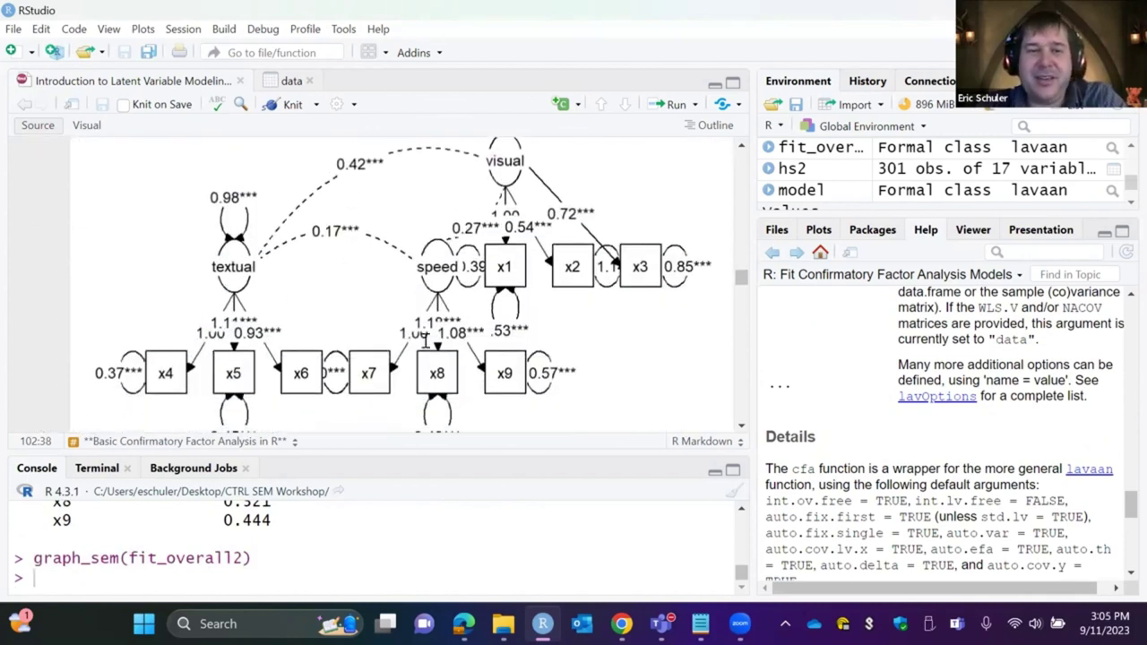
scroll(426, 340, down, 1)
scroll(279, 236, up, 2)
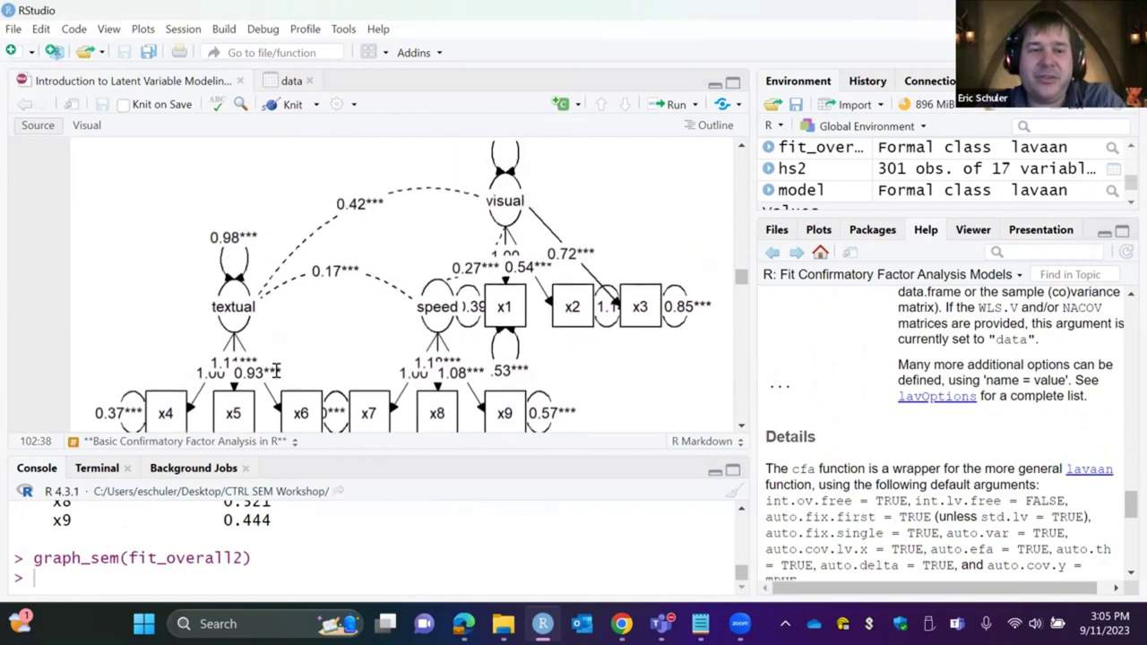
- Run the parameterEstimates(fit_overall) chunk under Other options and view its est through ci.upper columns
scroll(277, 371, down, 10)
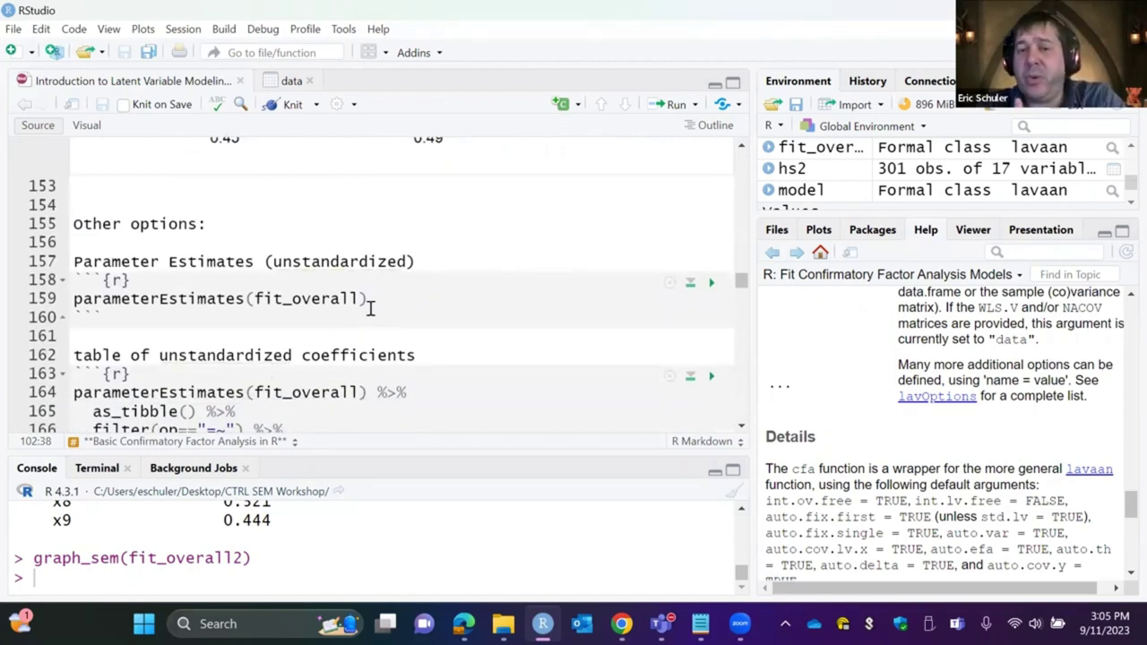
click(710, 283)
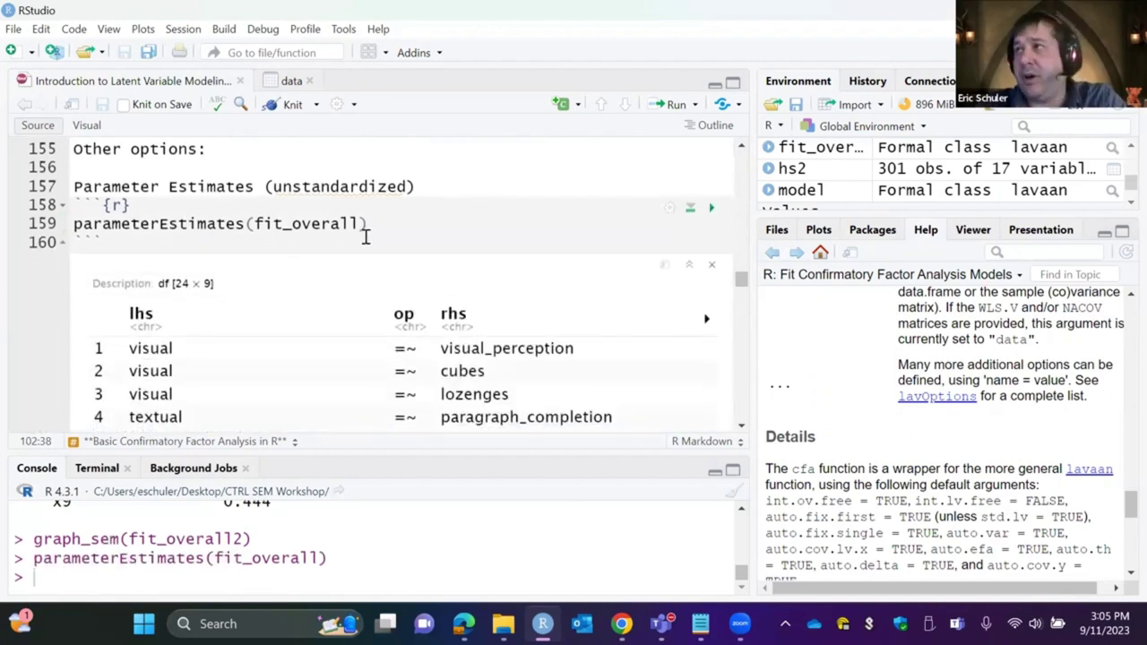
scroll(364, 237, down, 3)
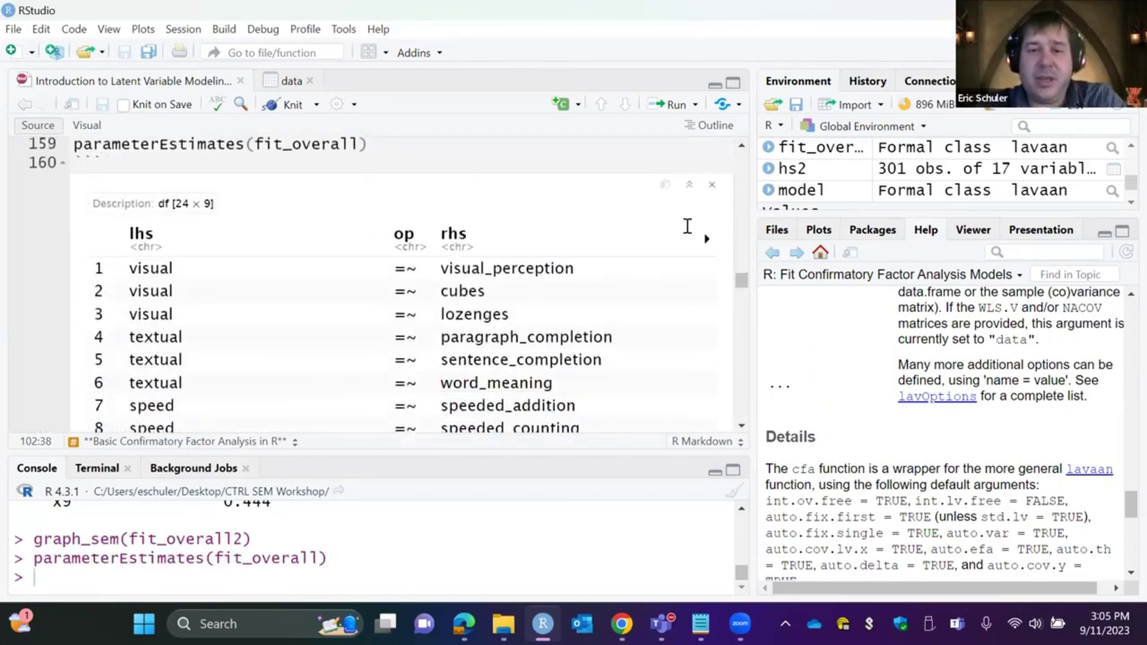
click(704, 241)
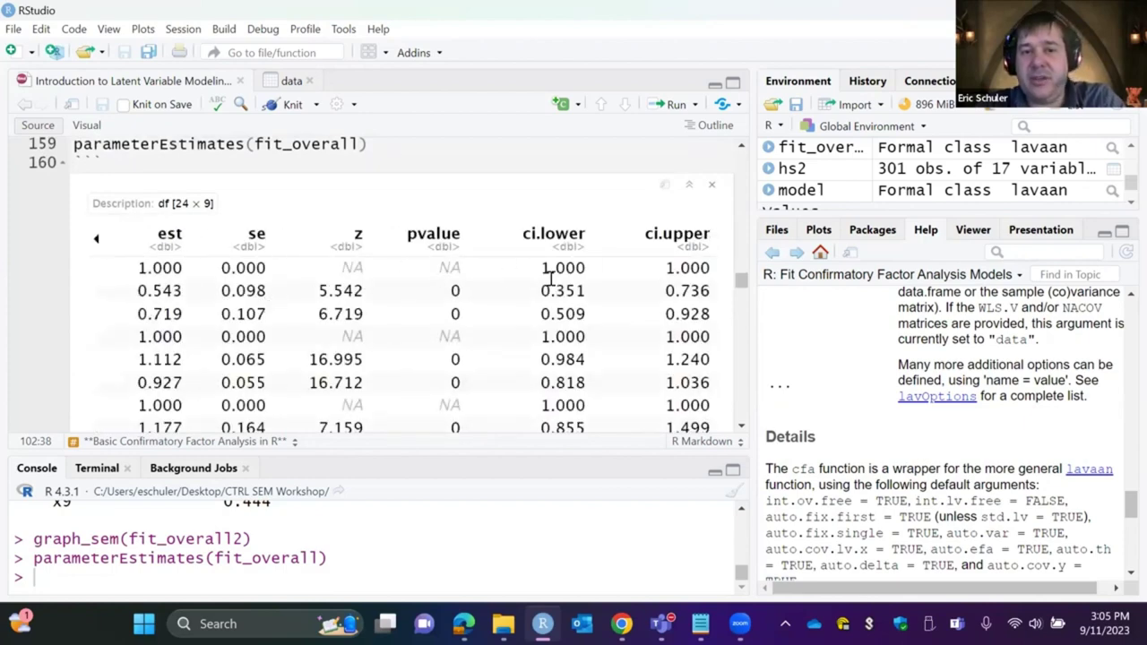
scroll(515, 333, down, 10)
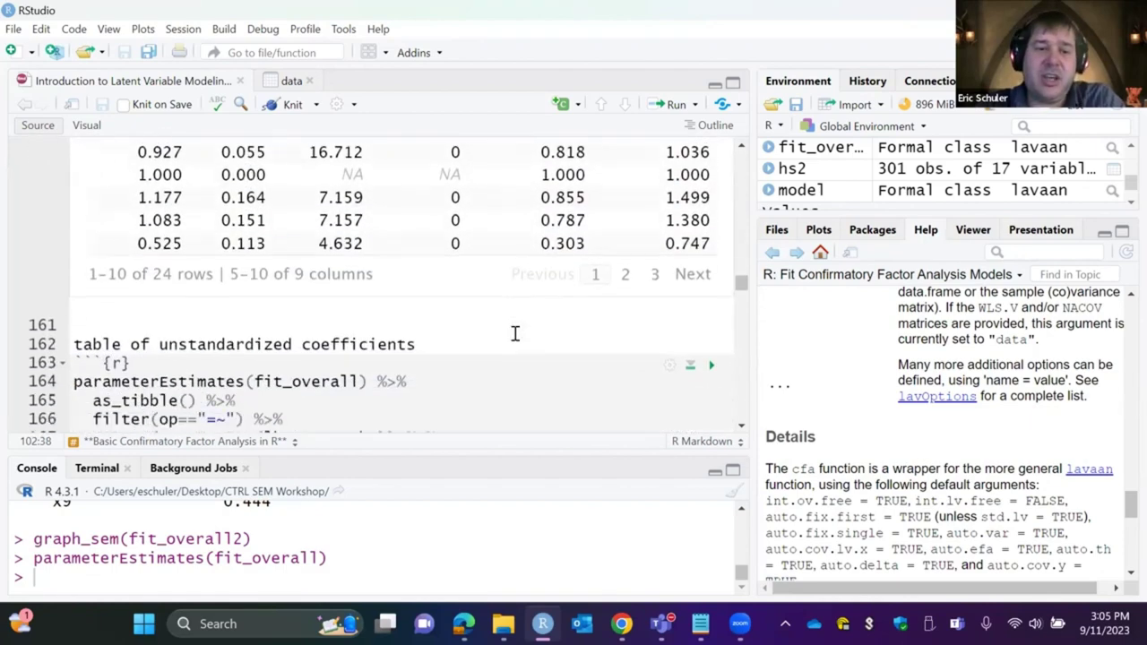
- Run the table of unstandardized coefficients chunk captioned "Path Coefficients from our CFA" and read its estimate, z and p columns
scroll(515, 333, down, 1)
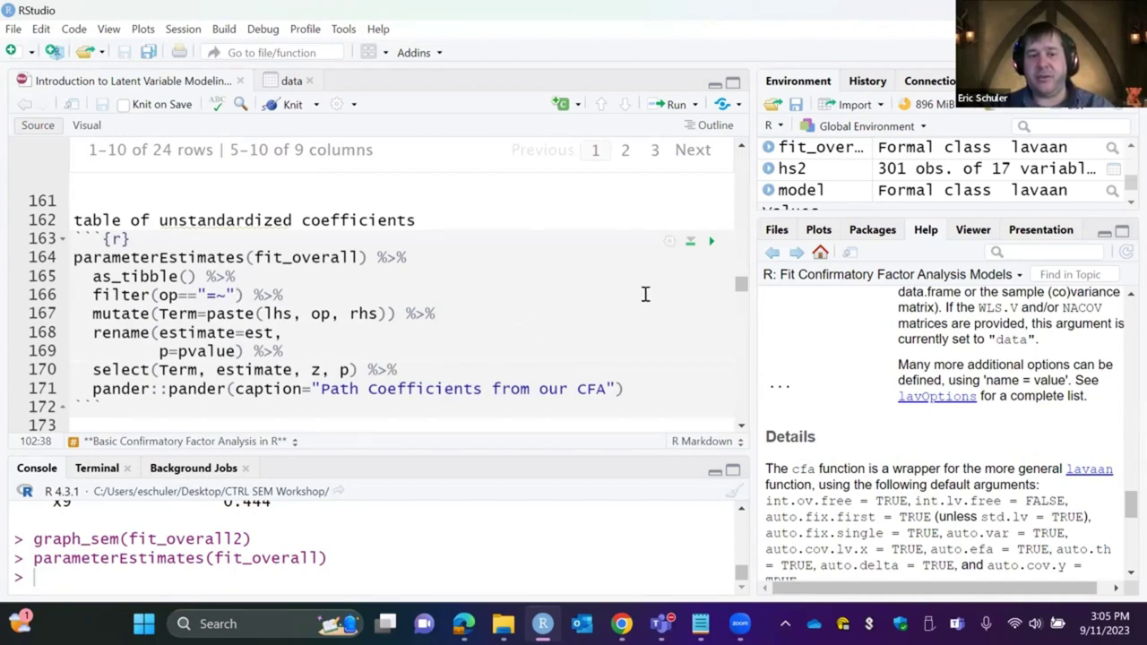
click(711, 241)
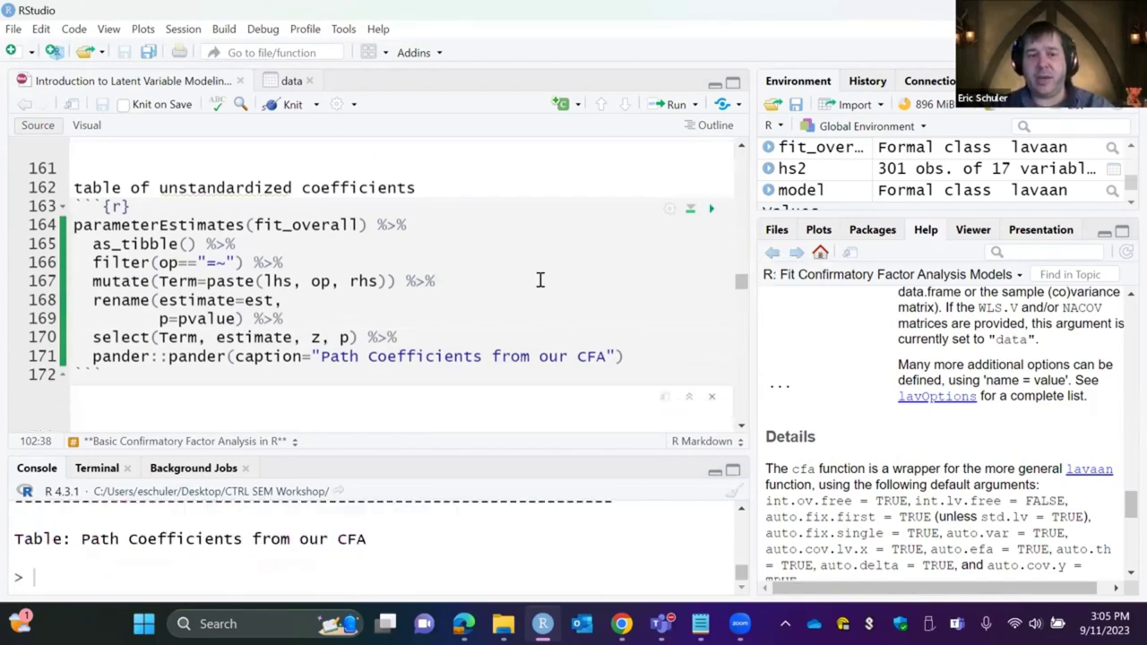
scroll(512, 276, down, 5)
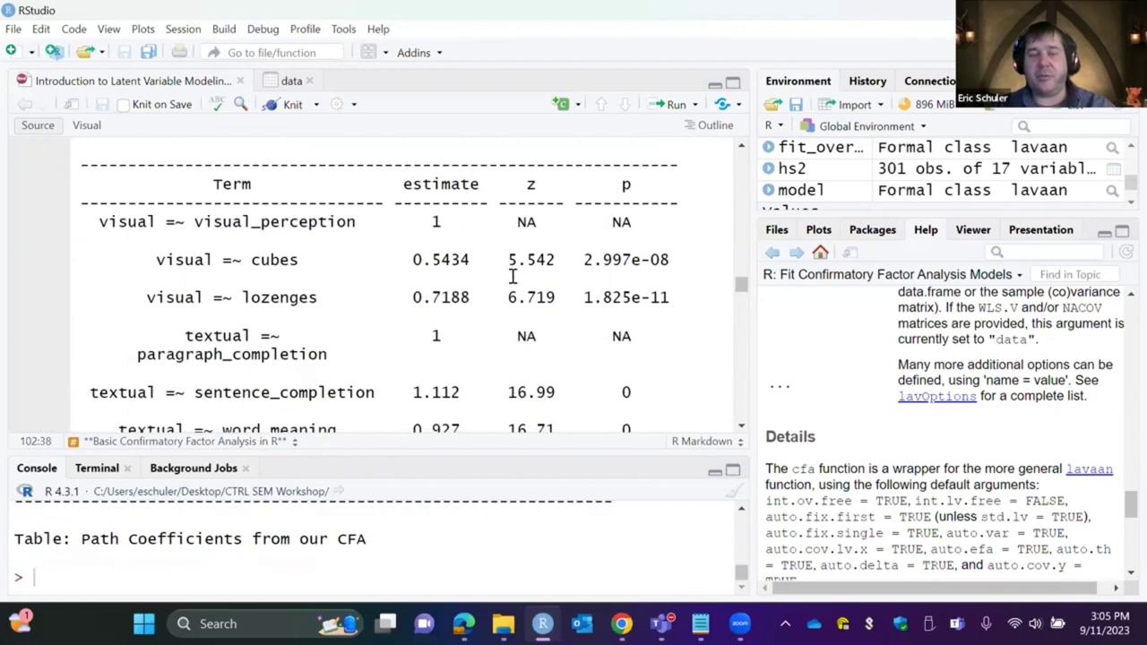
scroll(513, 276, down, 1)
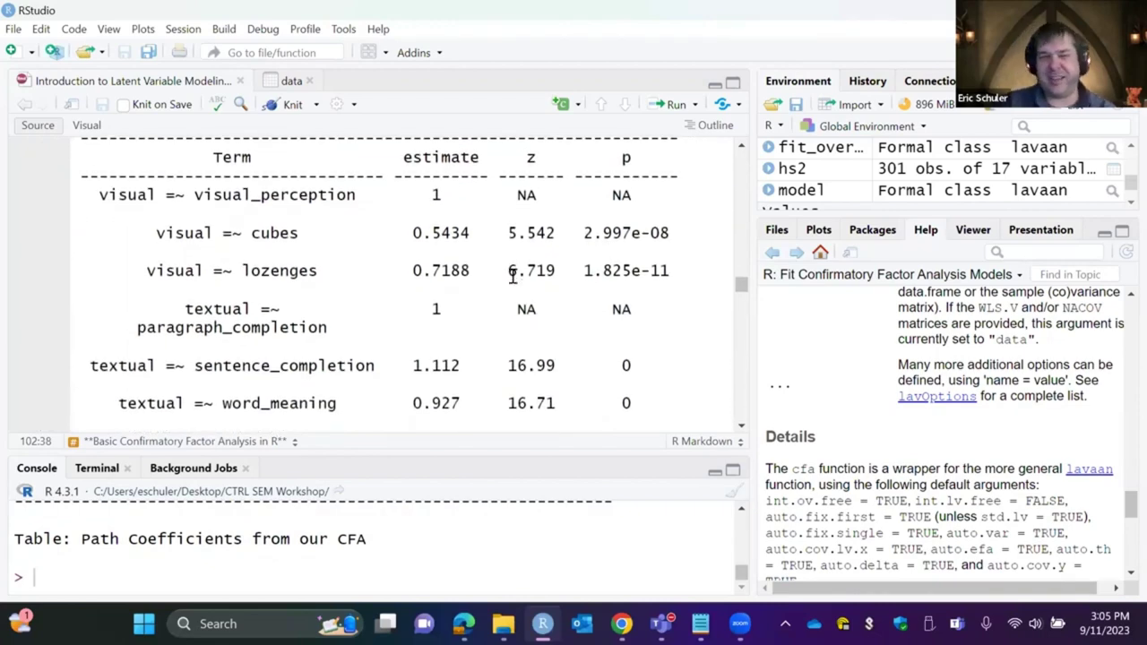
scroll(512, 276, down, 3)
scroll(512, 276, down, 3)
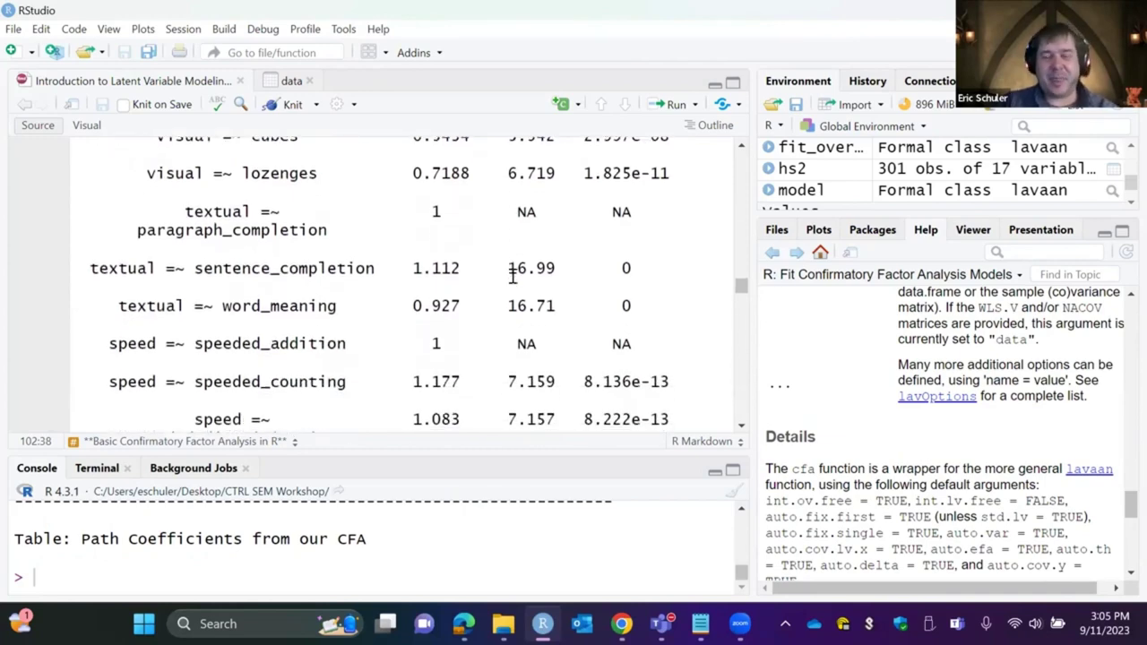
scroll(513, 276, up, 8)
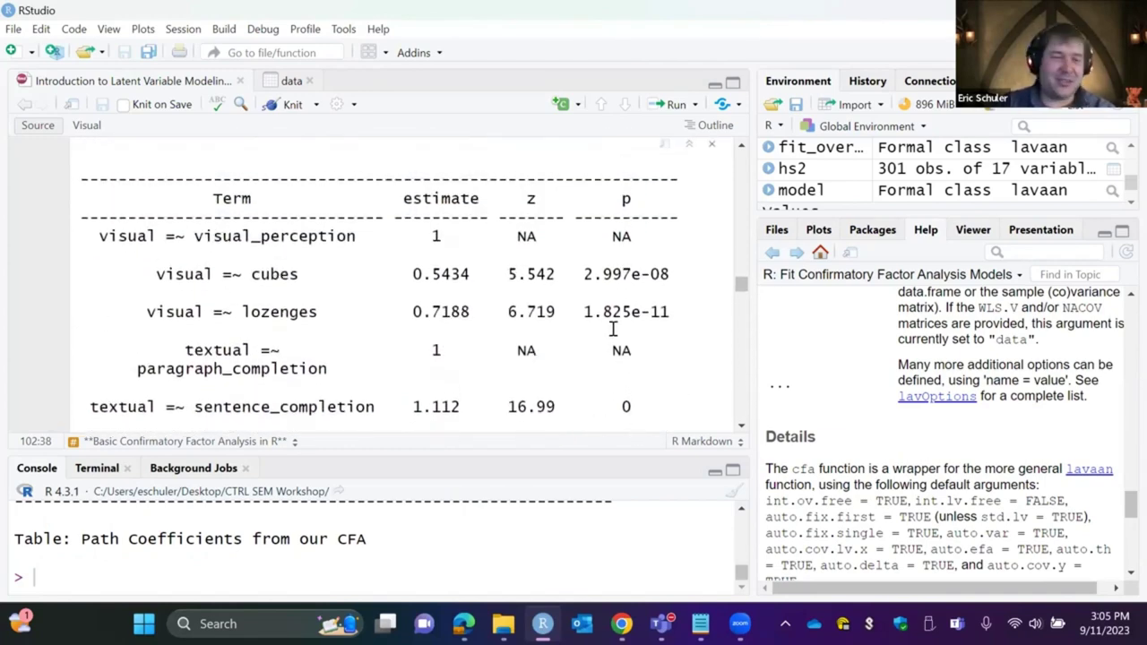
scroll(613, 329, down, 12)
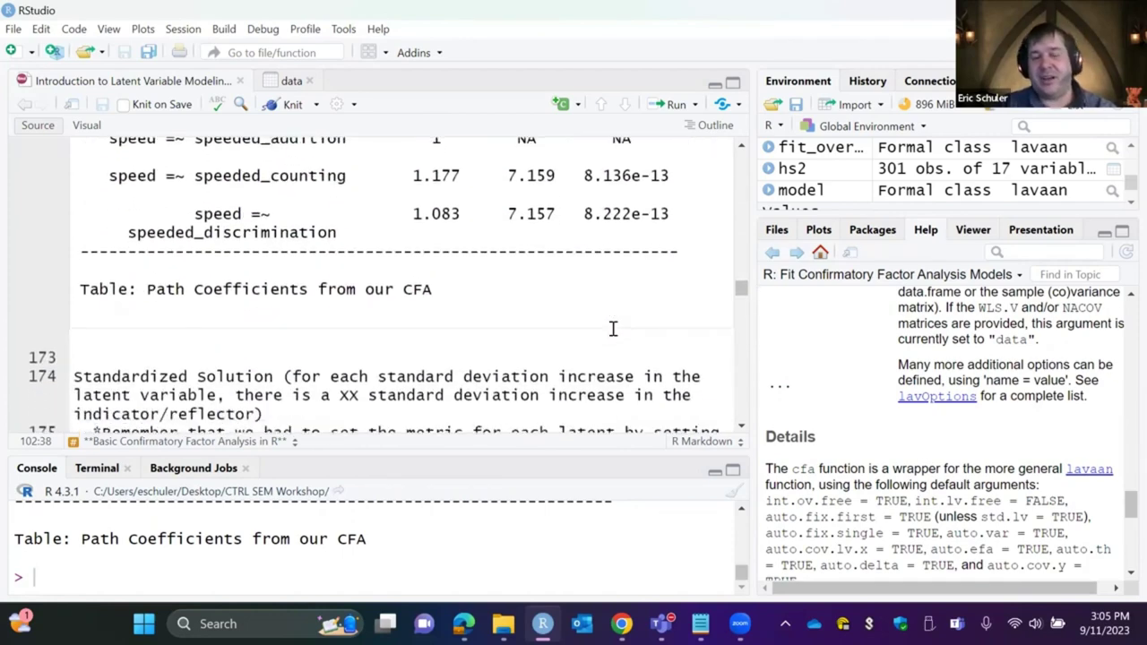
scroll(612, 329, up, 3)
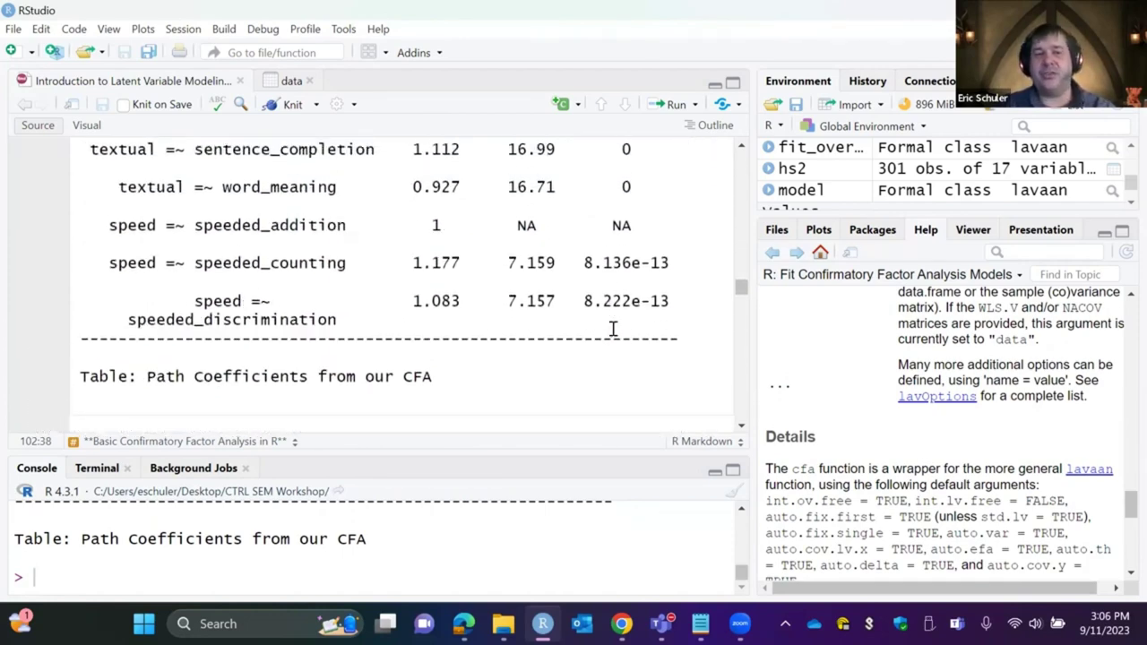
scroll(613, 329, up, 7)
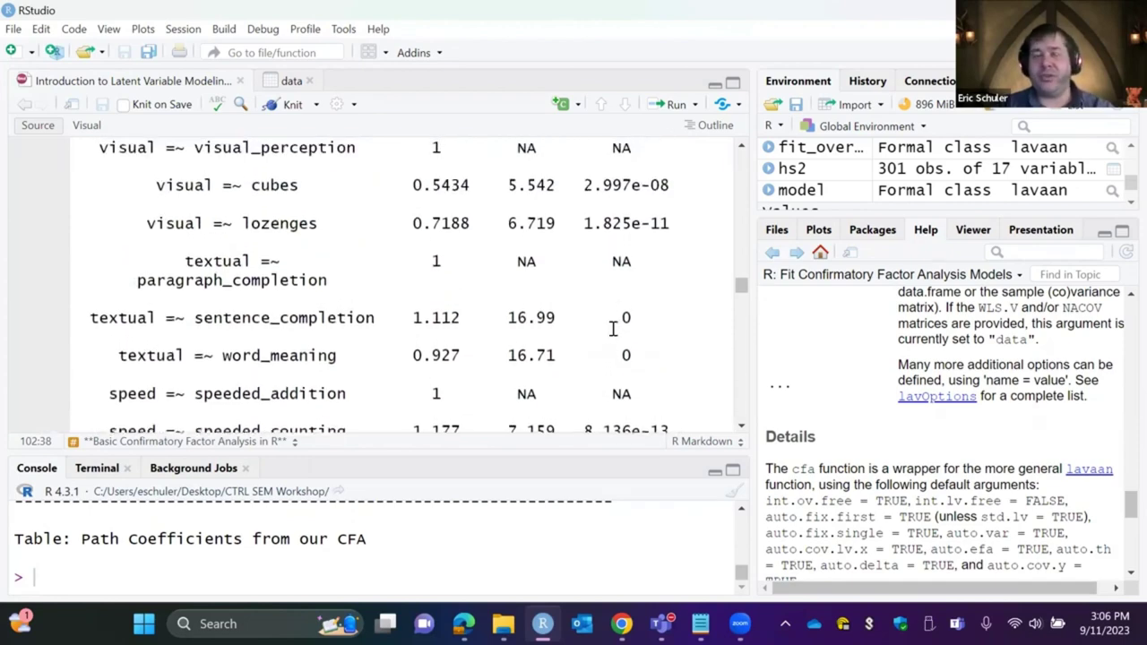
scroll(613, 329, up, 4)
scroll(613, 328, down, 4)
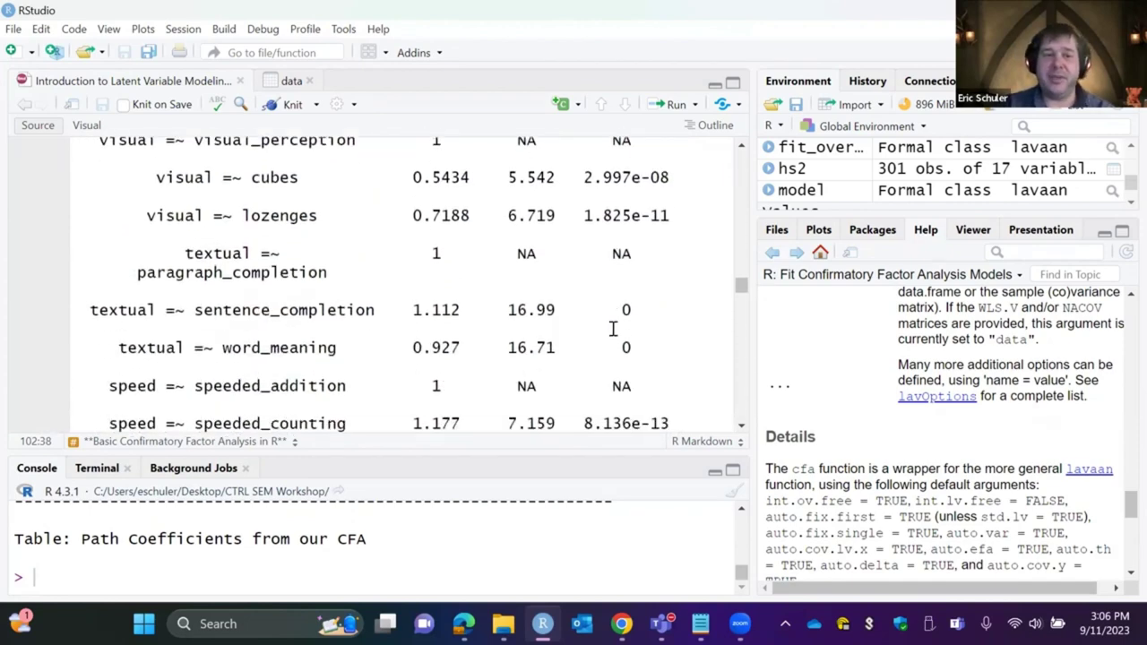
- Run the standardizedSolution(fit_overall) chunk, show its est.std through ci.upper columns, and highlight the visual_perception loading in est.std
scroll(613, 329, down, 10)
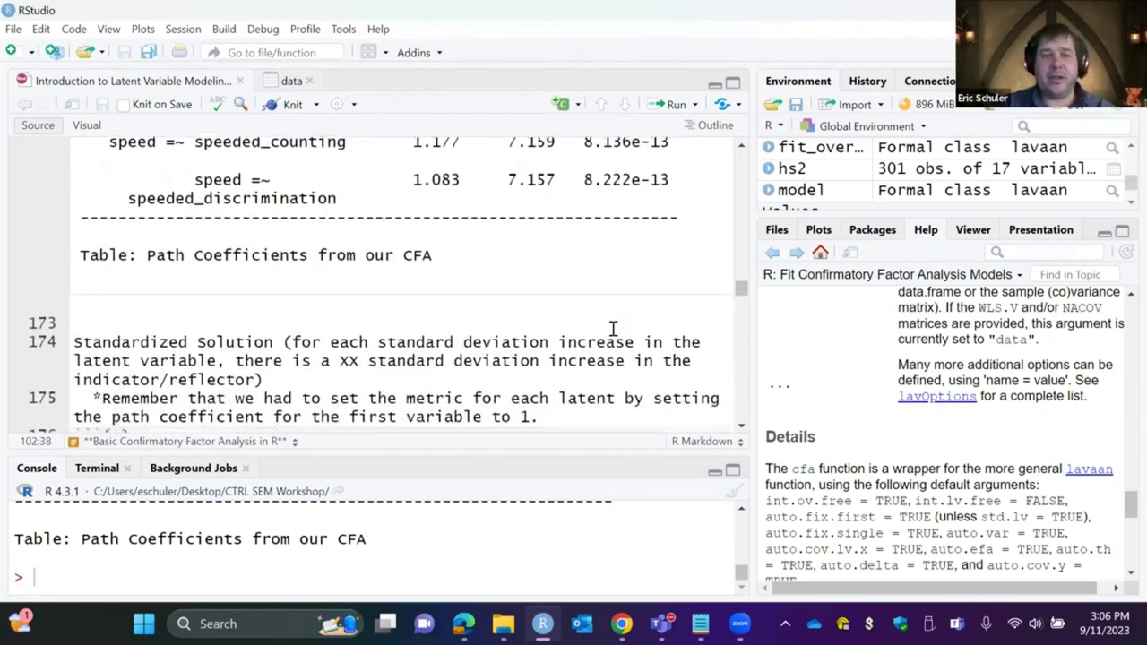
scroll(612, 329, down, 3)
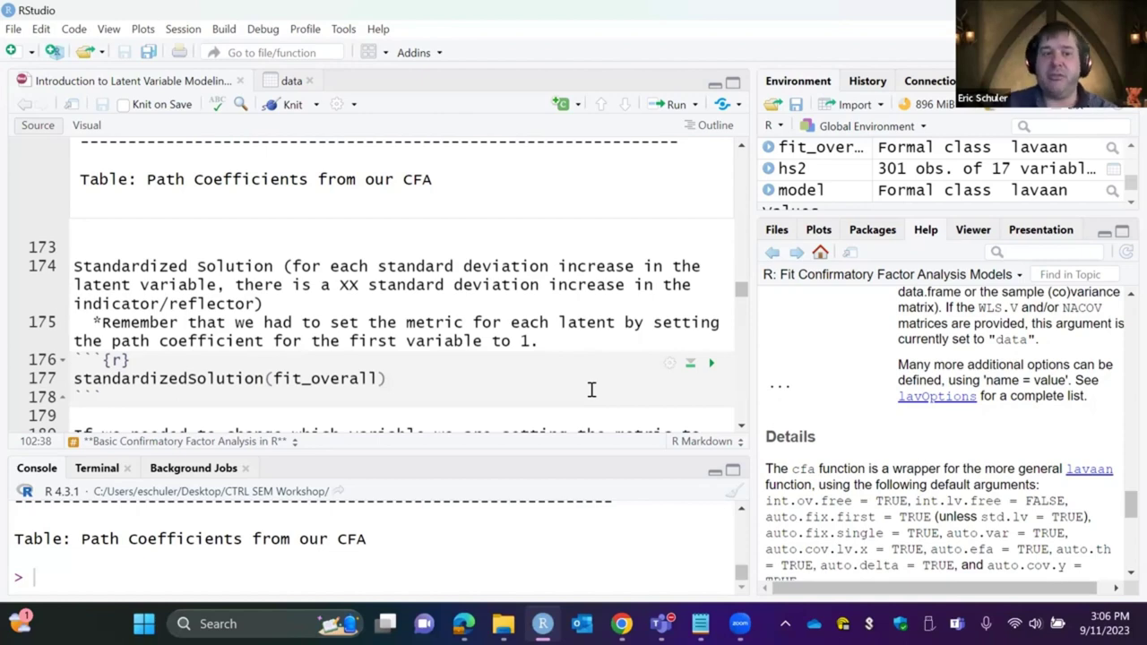
click(712, 359)
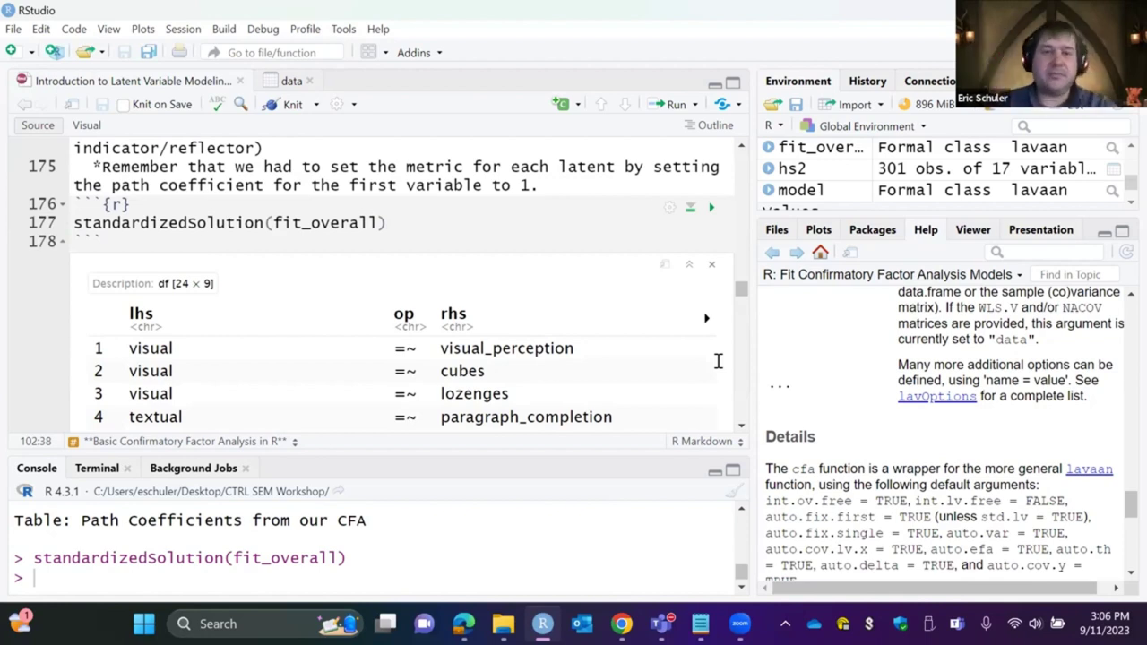
scroll(717, 361, down, 1)
click(707, 271)
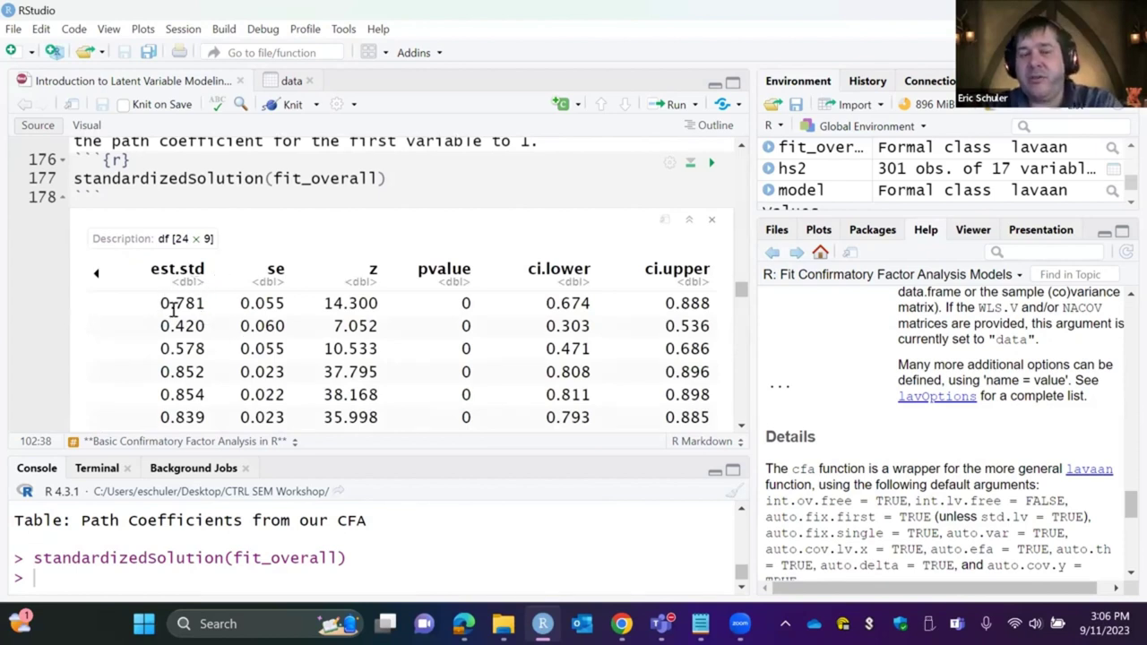
drag(164, 303, 205, 304)
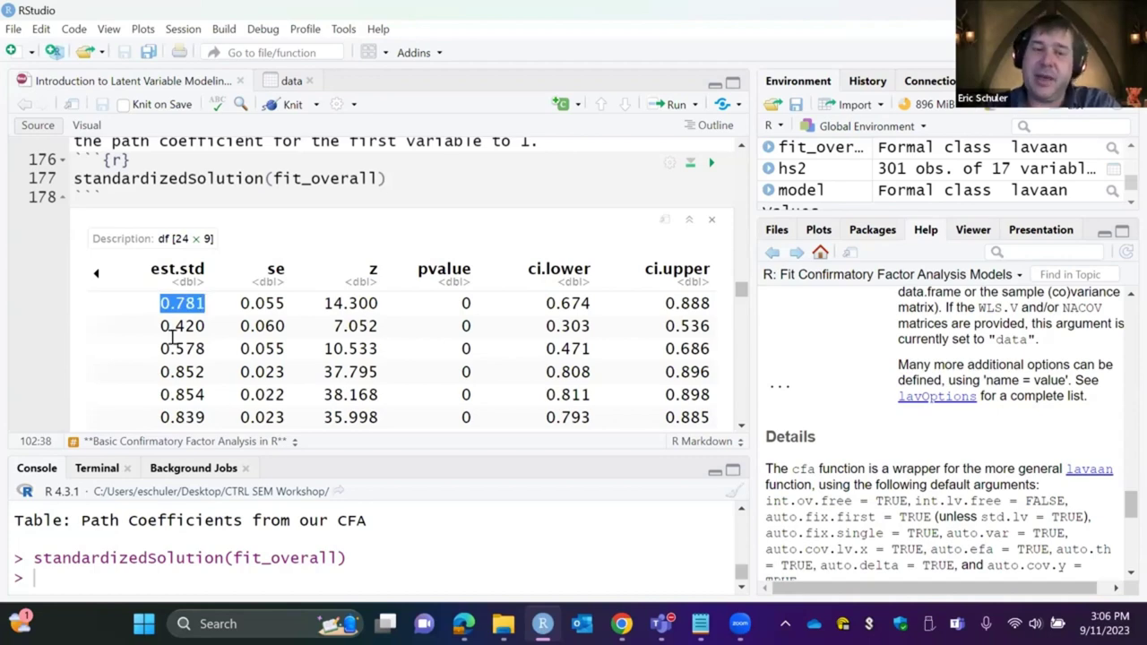
scroll(265, 358, down, 3)
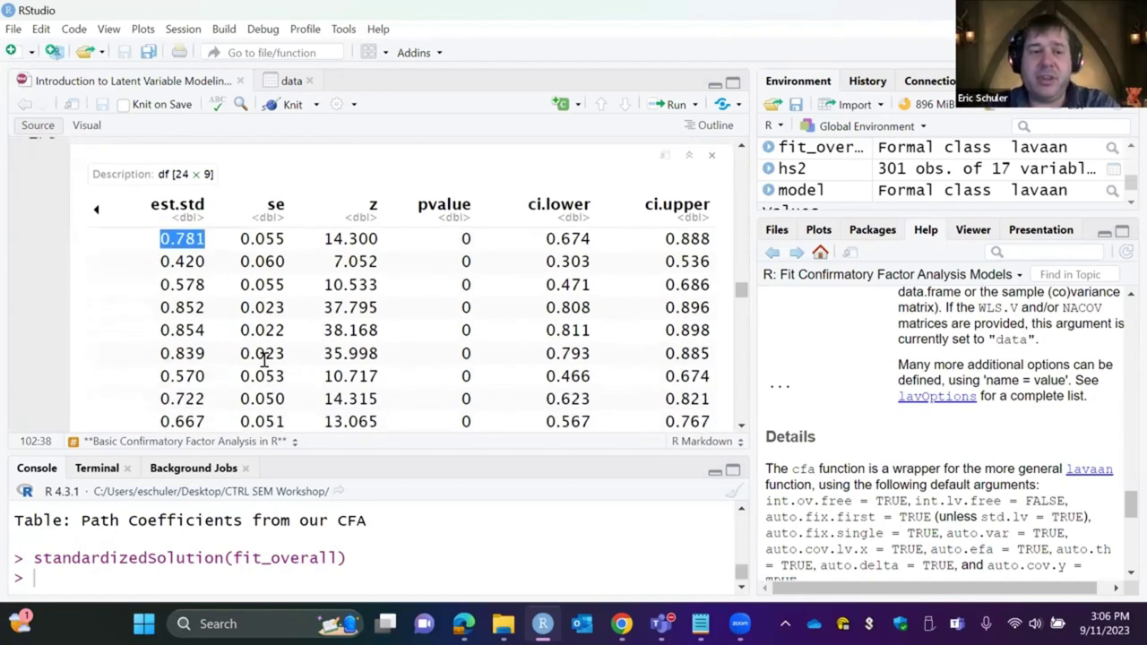
scroll(264, 359, down, 5)
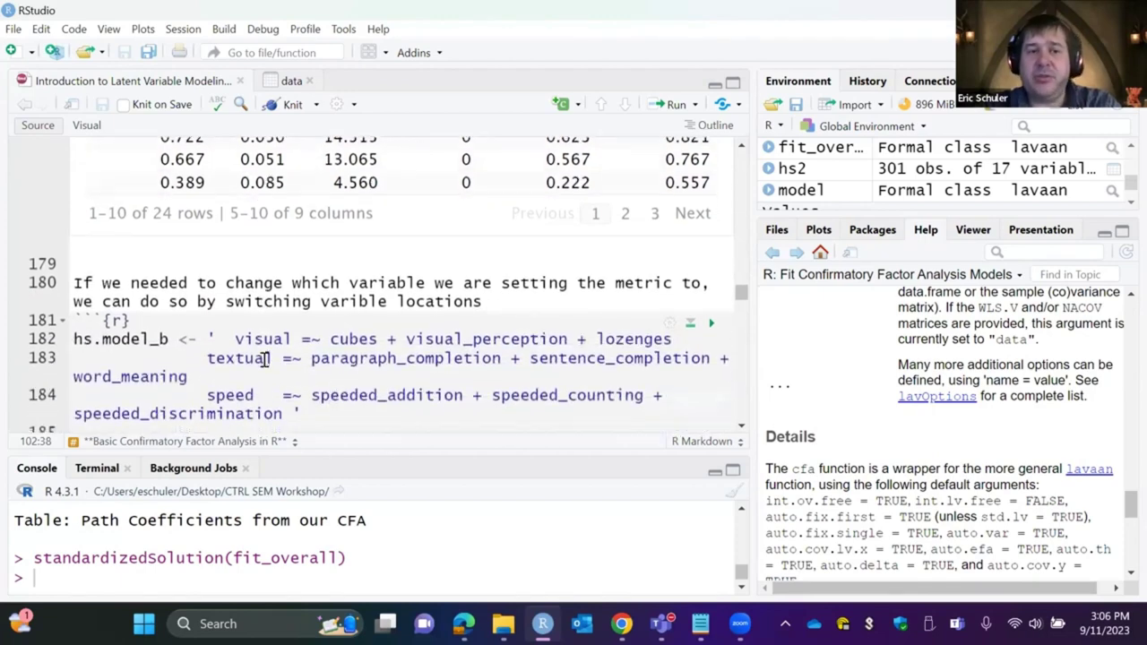
- Run the hs.model_b chunk, which lists cubes first for the visual factor, and bring up the Latent Variables table of the fit_overall3 summary
scroll(264, 358, down, 1)
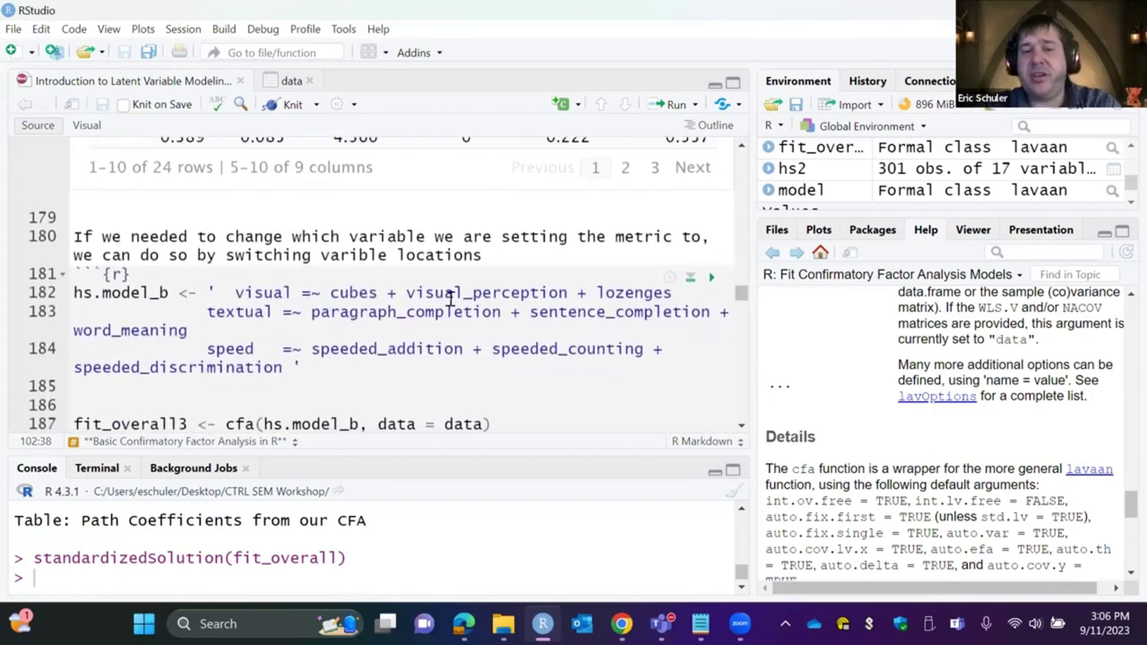
scroll(418, 300, up, 1)
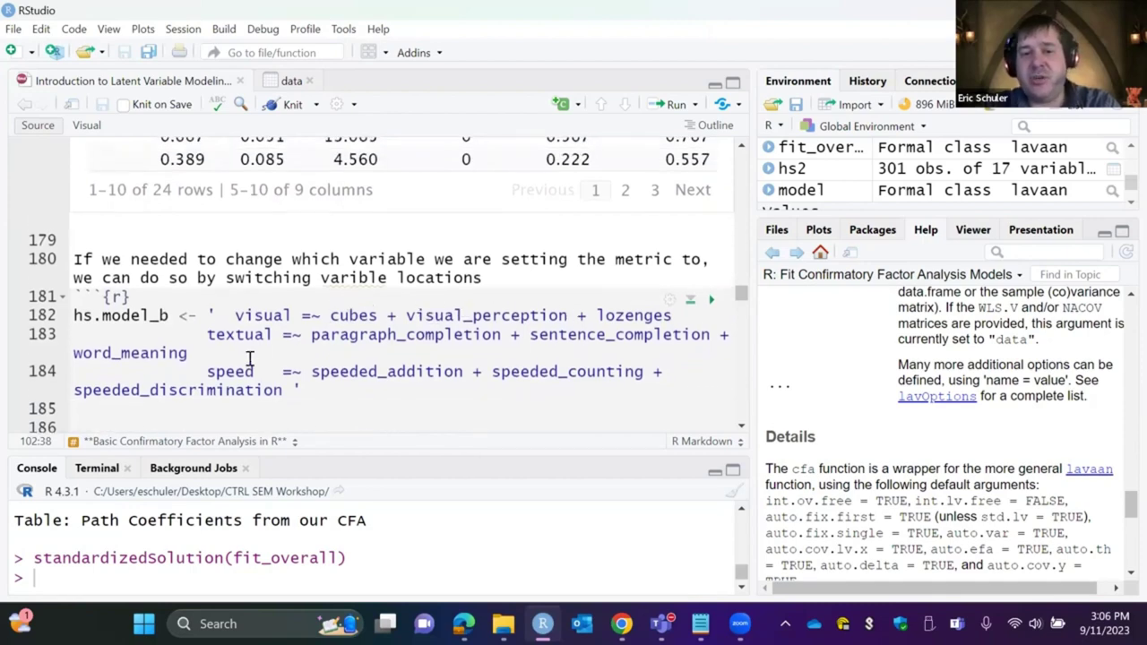
click(711, 300)
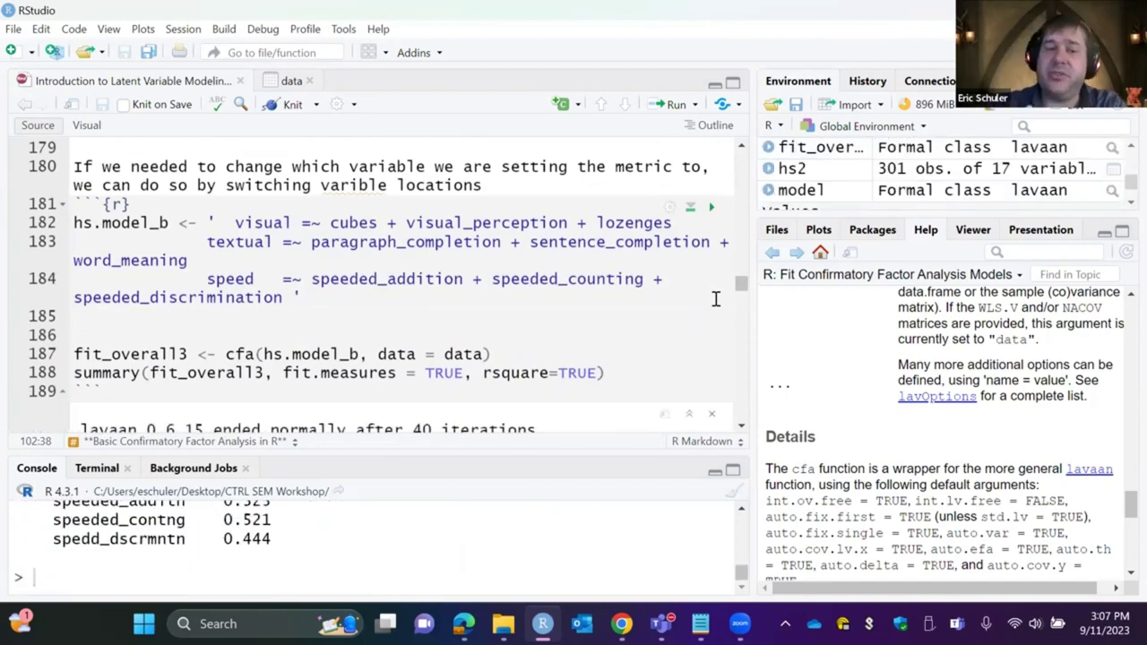
scroll(716, 300, down, 7)
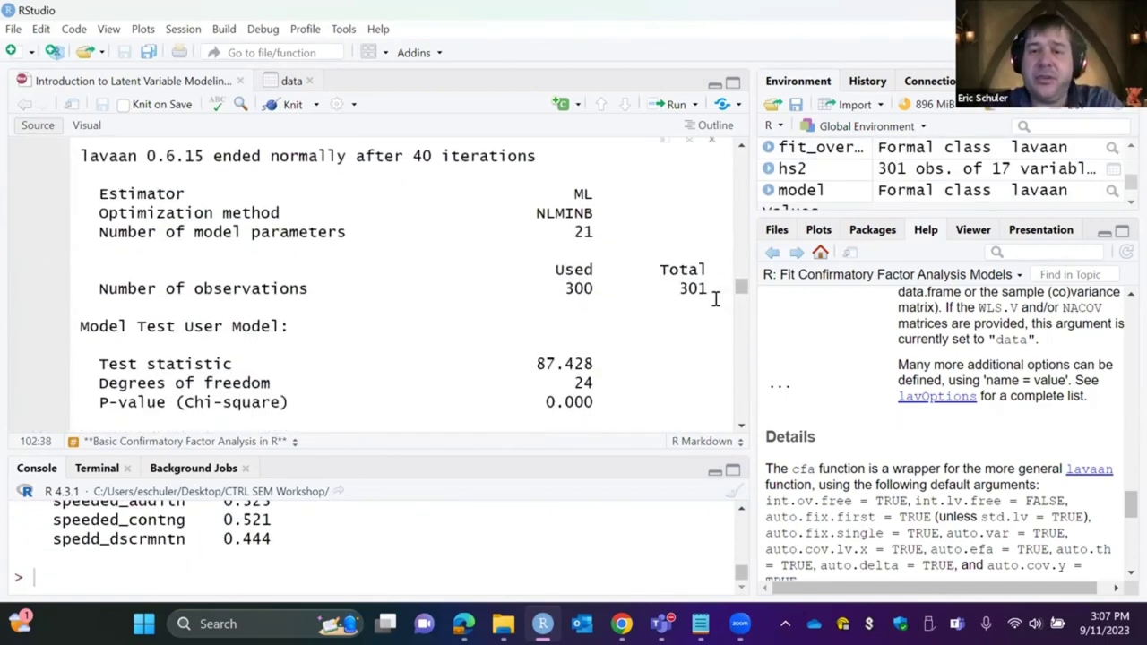
scroll(716, 299, down, 5)
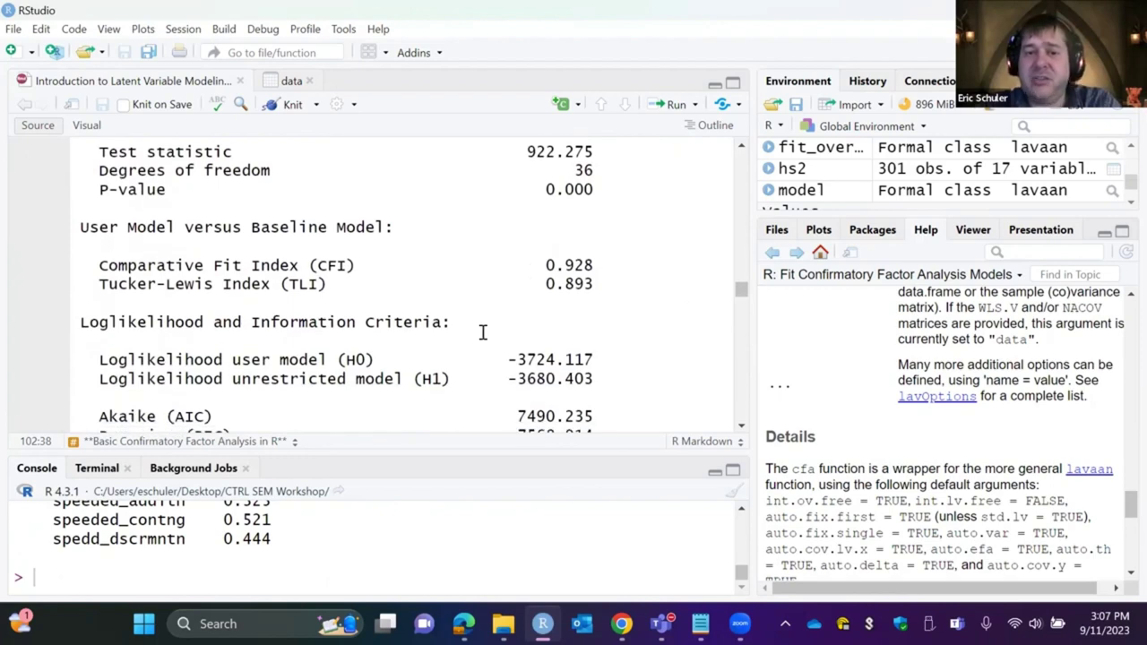
scroll(480, 343, down, 6)
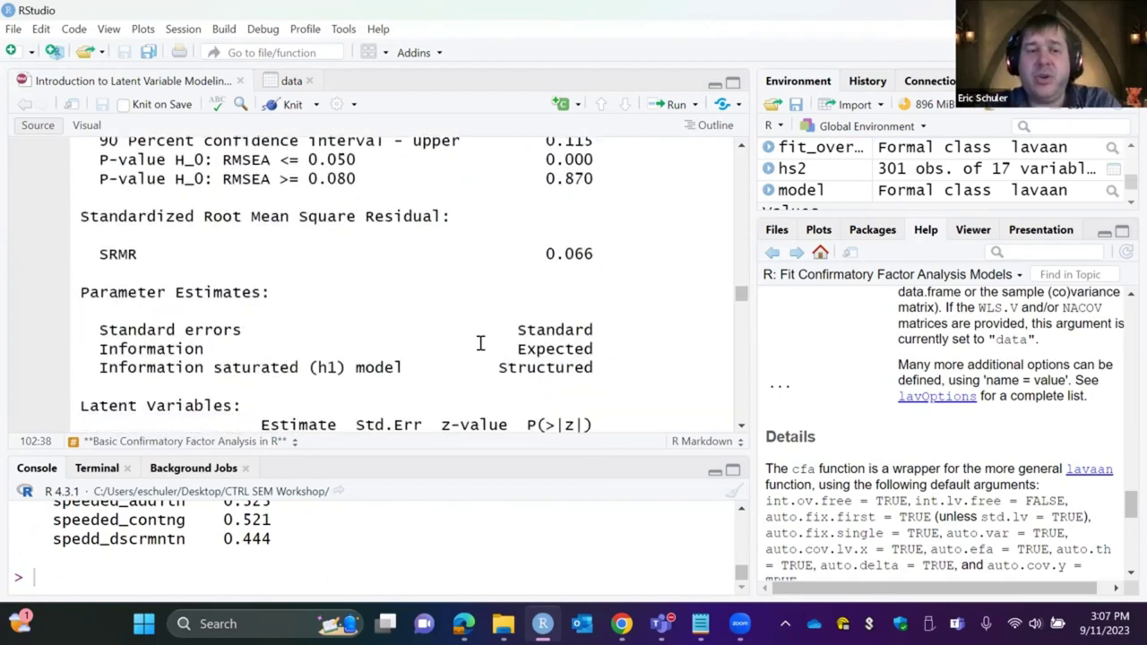
scroll(480, 343, down, 2)
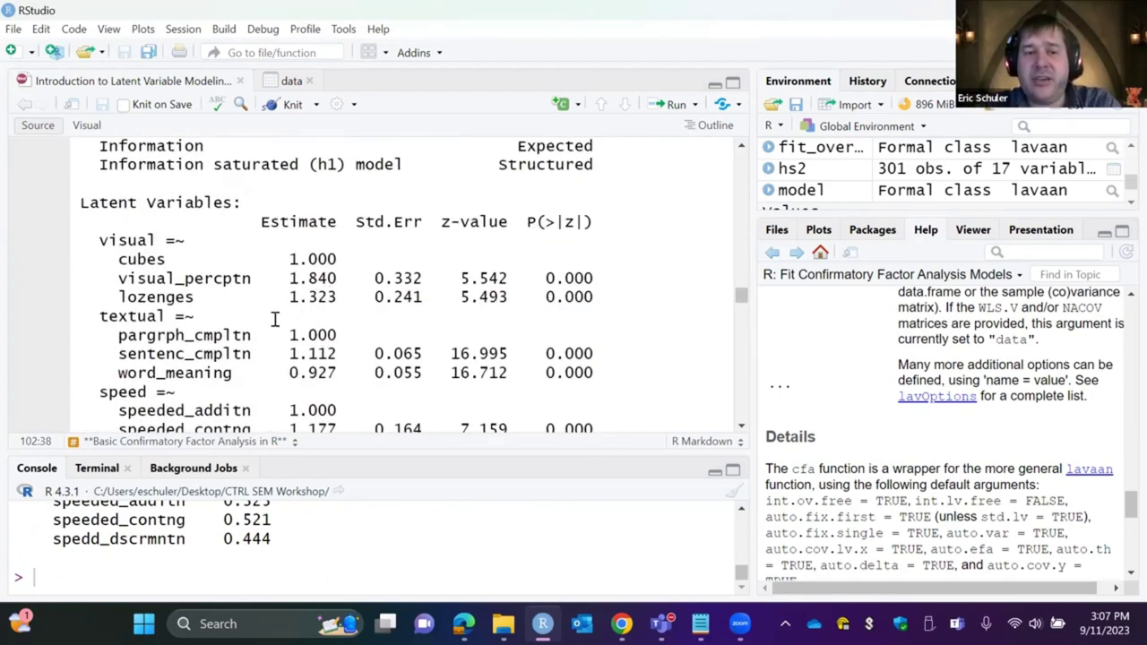
- Review the fit_overall3 factor loadings with cubes as the marker variable, plus the Variances and R-Square sections
scroll(223, 302, up, 5)
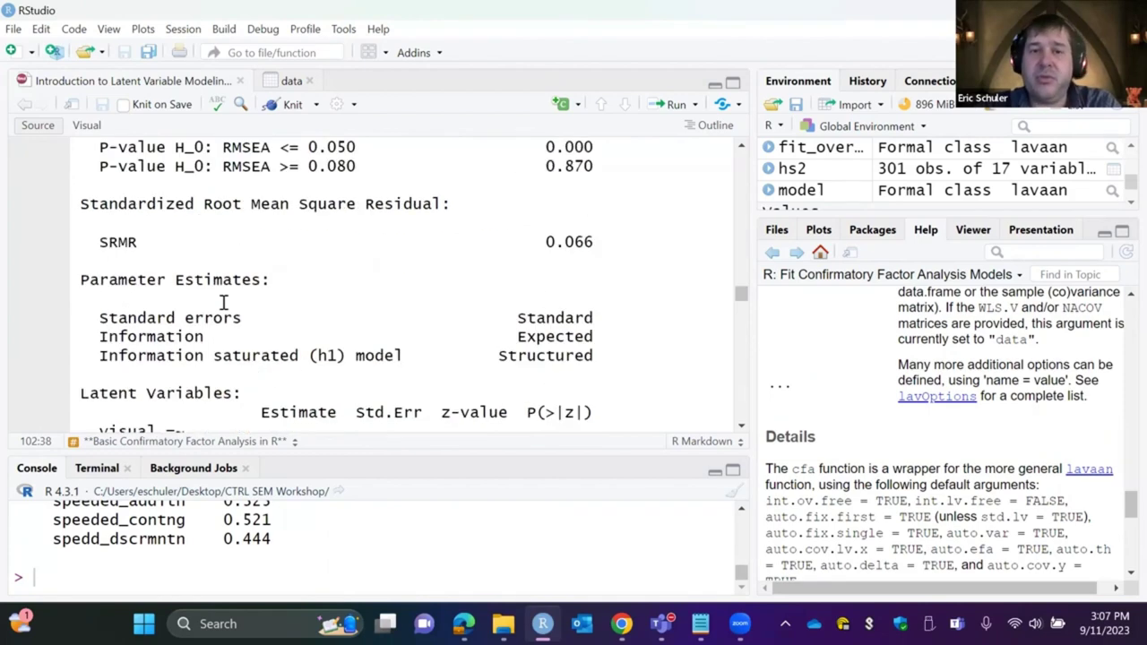
scroll(223, 302, down, 4)
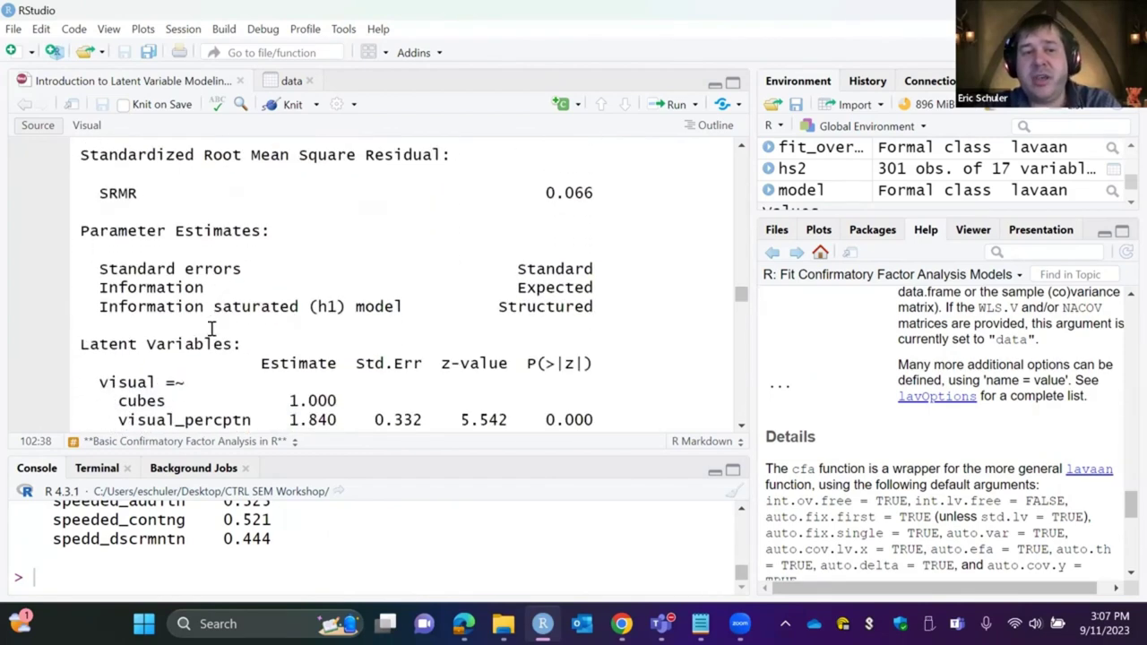
scroll(211, 335, down, 1)
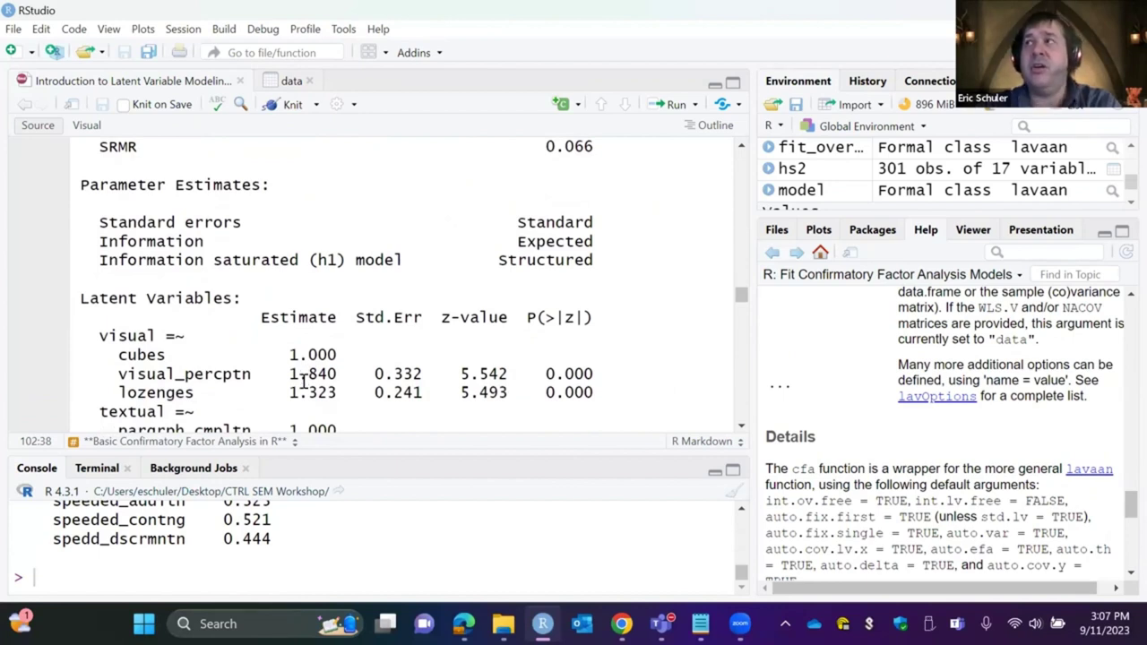
scroll(303, 381, down, 5)
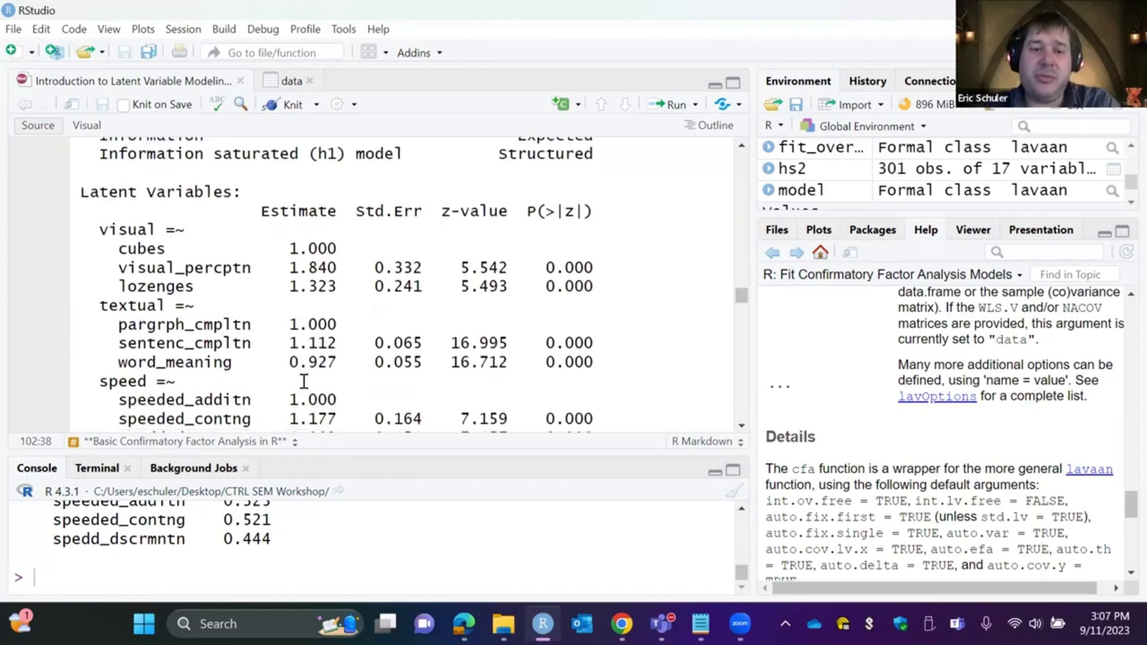
scroll(303, 381, down, 12)
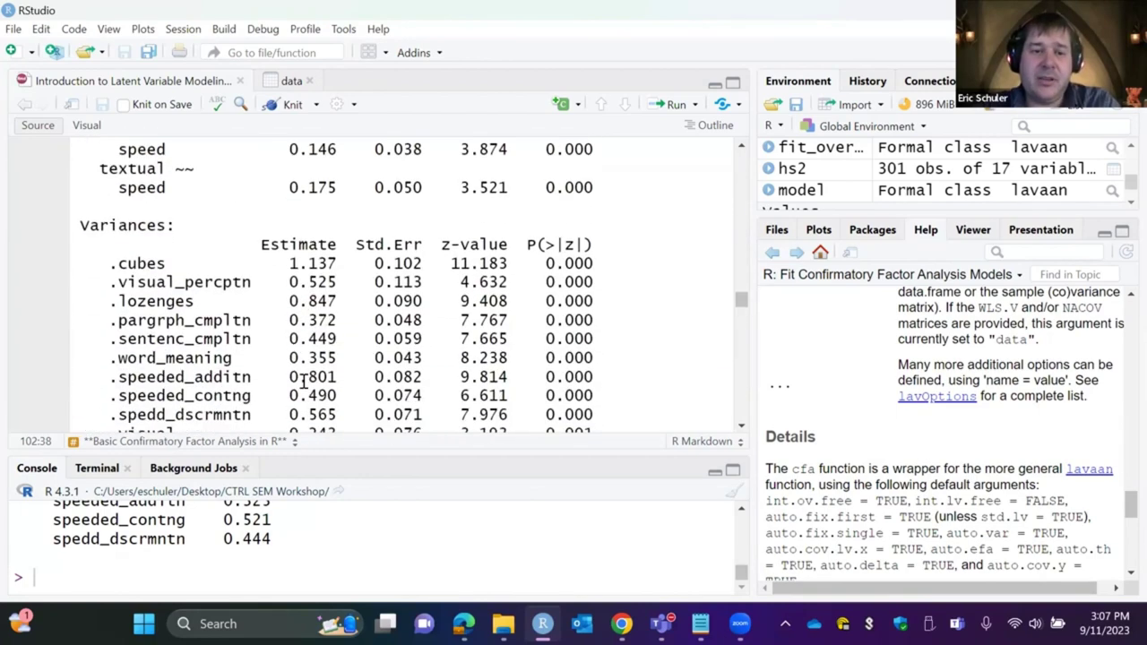
scroll(302, 380, down, 4)
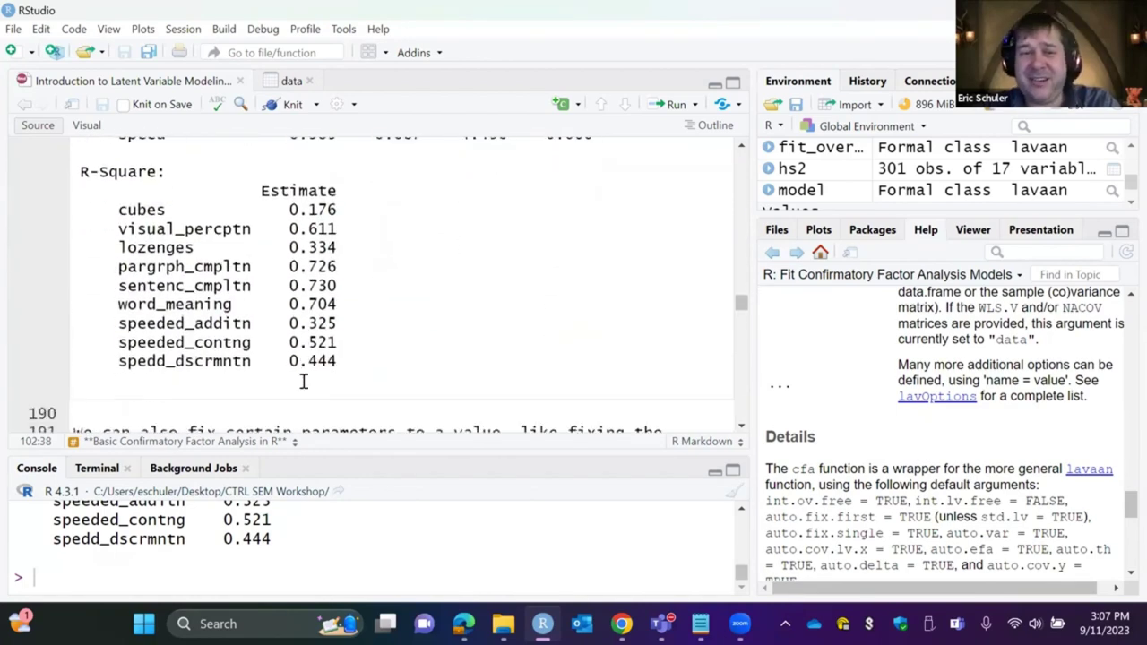
- Highlight the 1* multiplier on lozenges in hs.model_c, run that chunk to fit fit_overall4, and skim its summary down to R-Square
scroll(303, 381, down, 1)
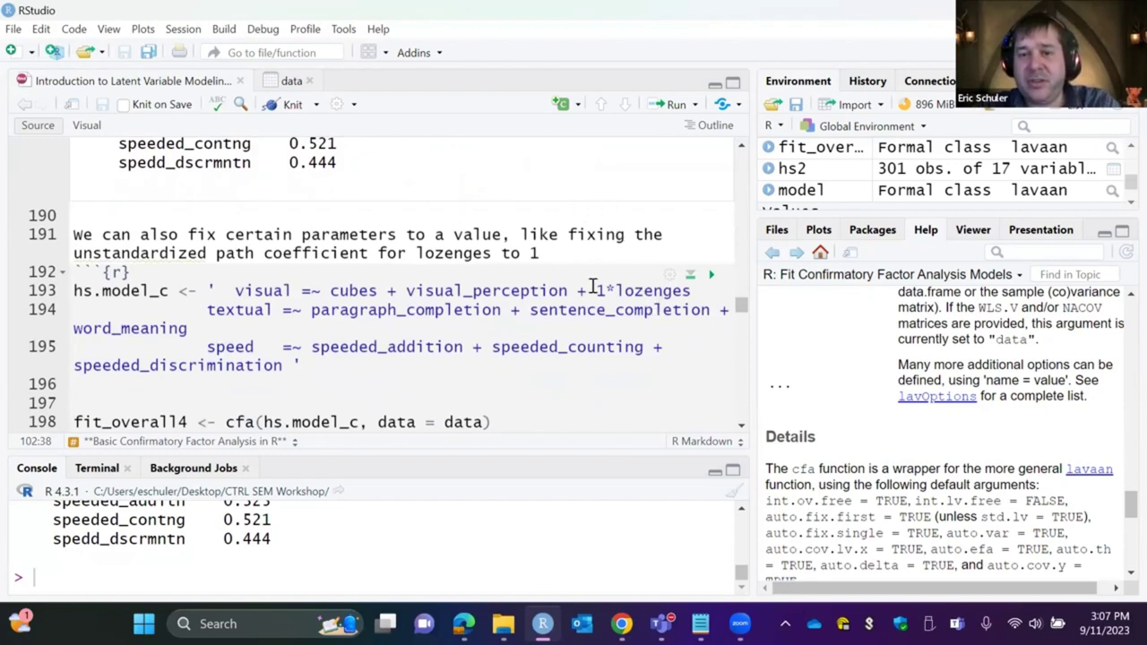
drag(591, 286, 614, 287)
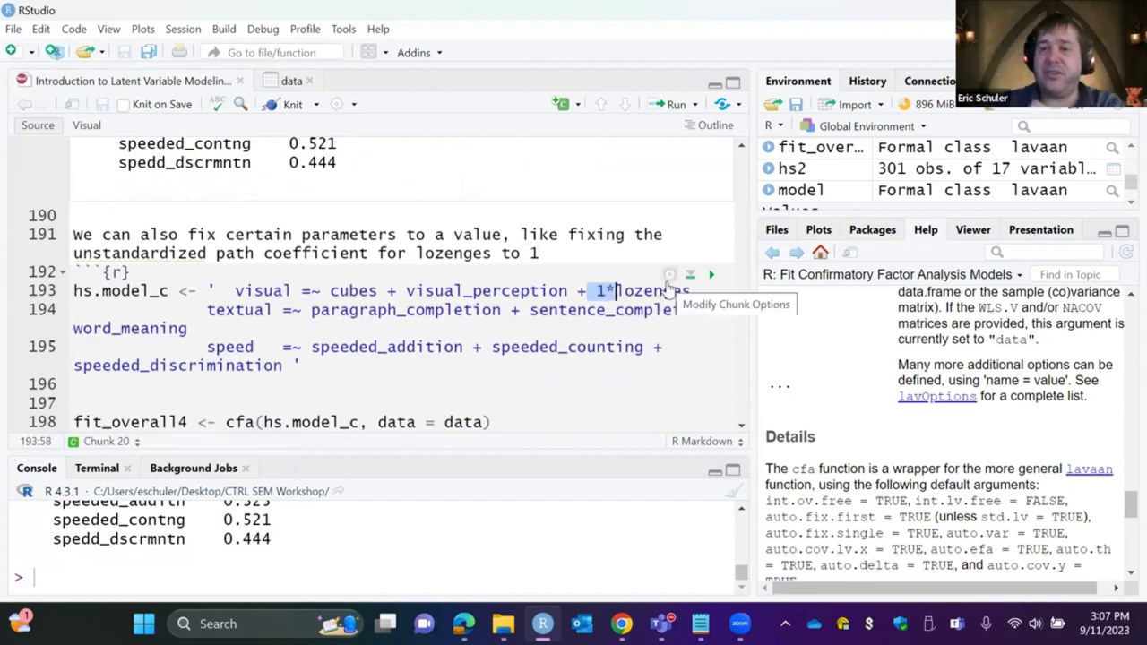
click(681, 332)
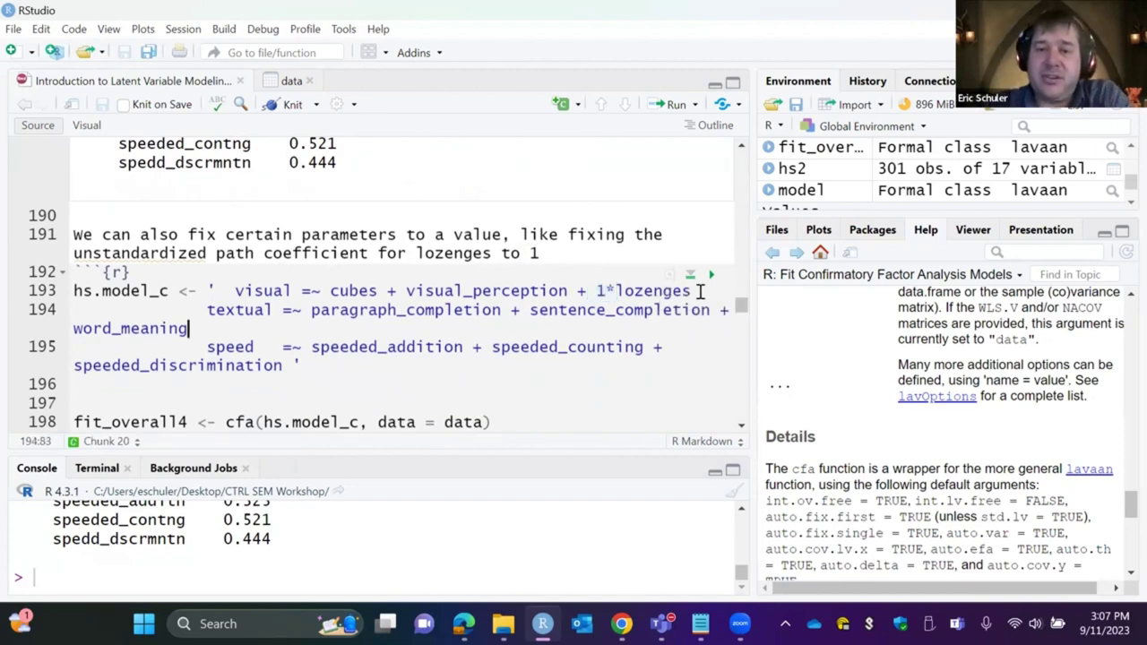
click(712, 276)
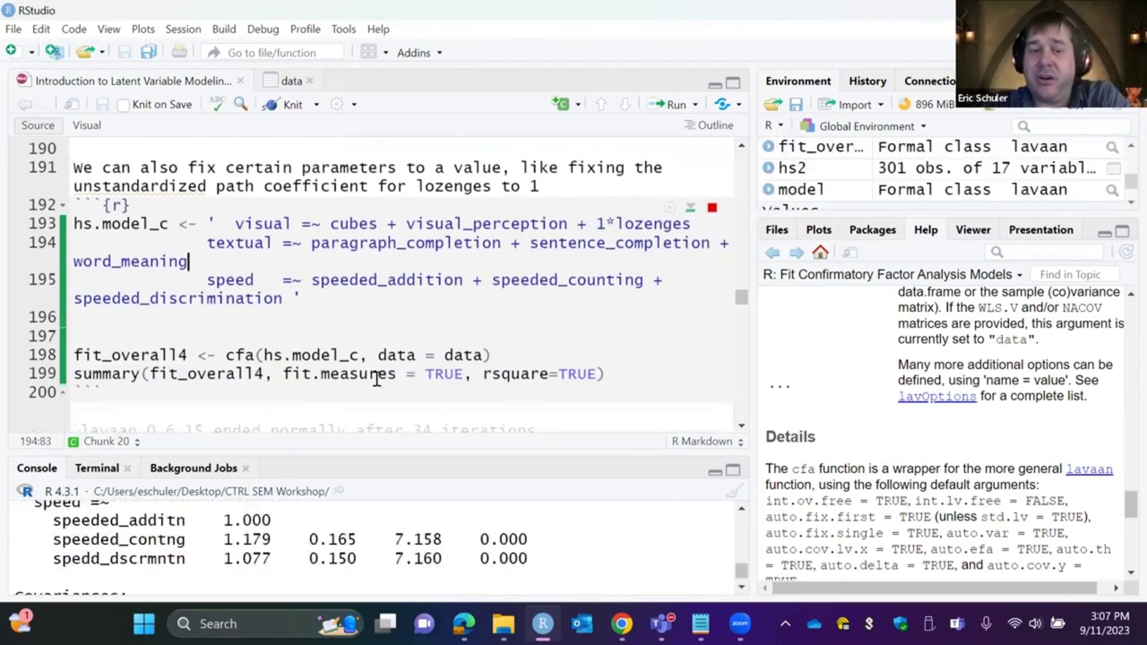
scroll(376, 378, down, 12)
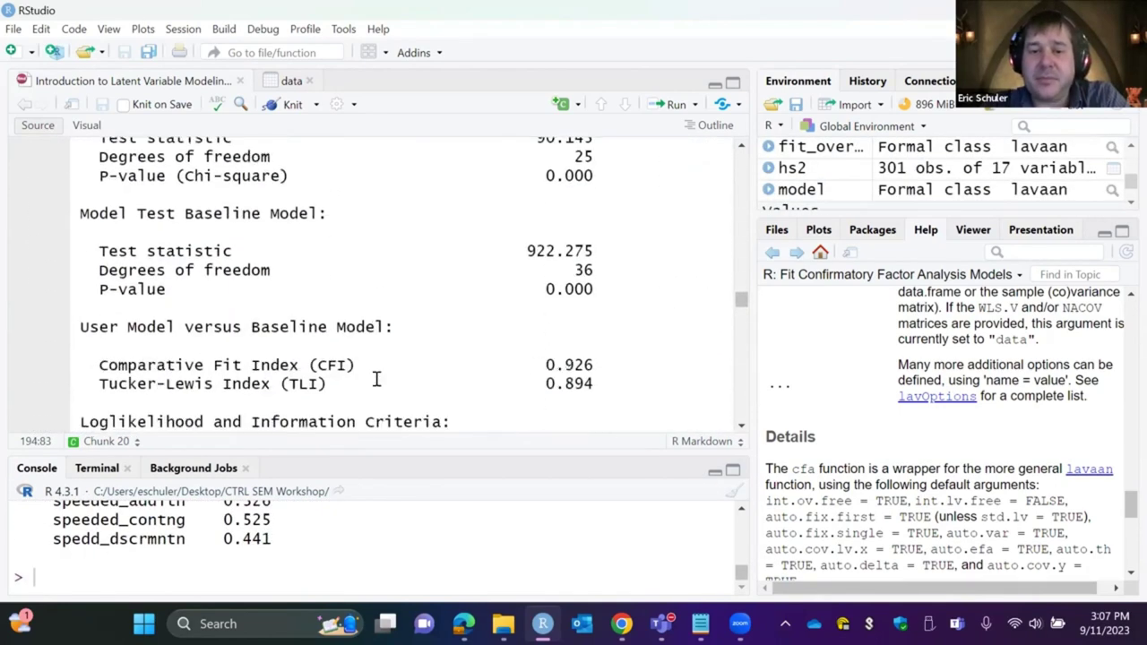
scroll(376, 378, down, 12)
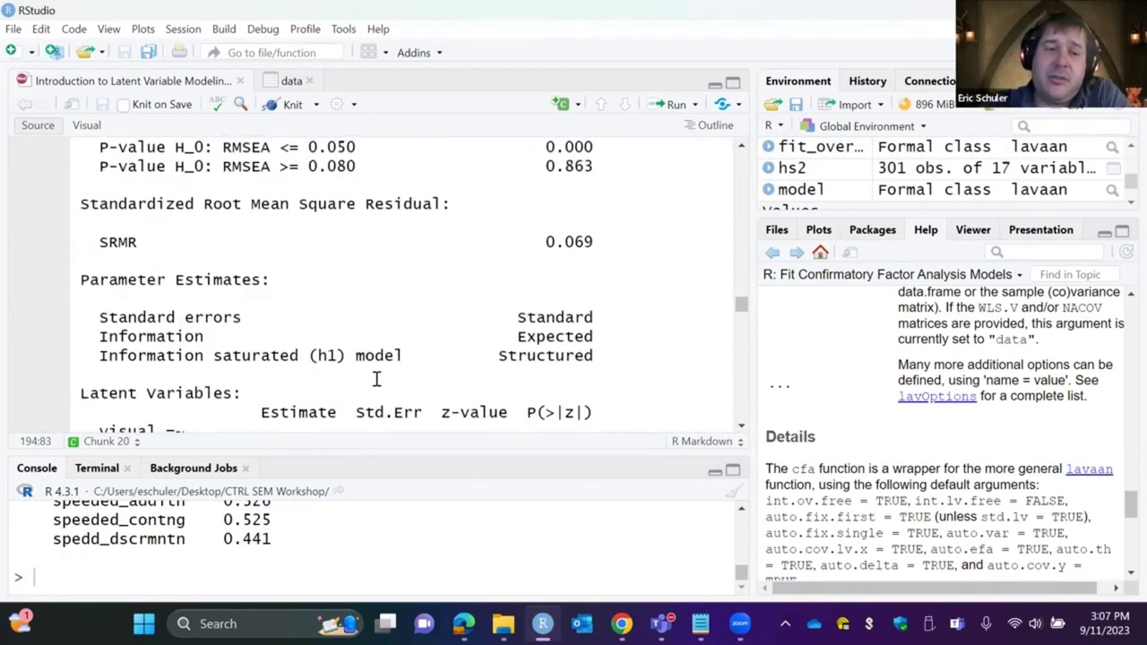
scroll(376, 378, down, 15)
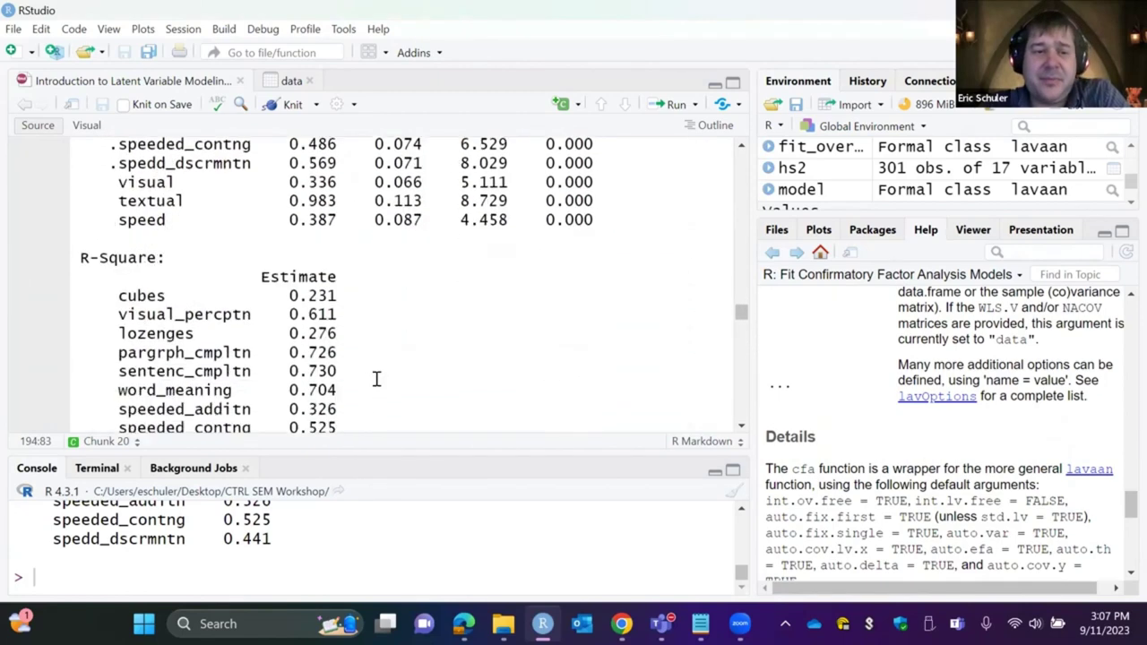
- Run the fitted(fit_overall) chunk and view the model-implied covariance matrix
scroll(376, 379, down, 5)
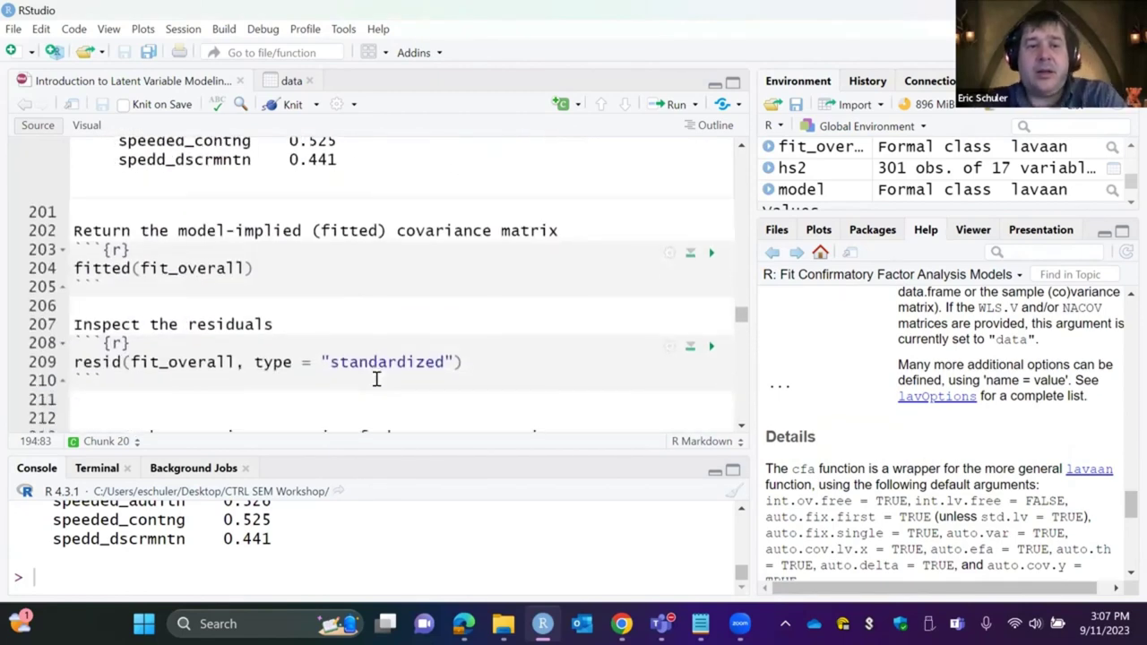
click(712, 254)
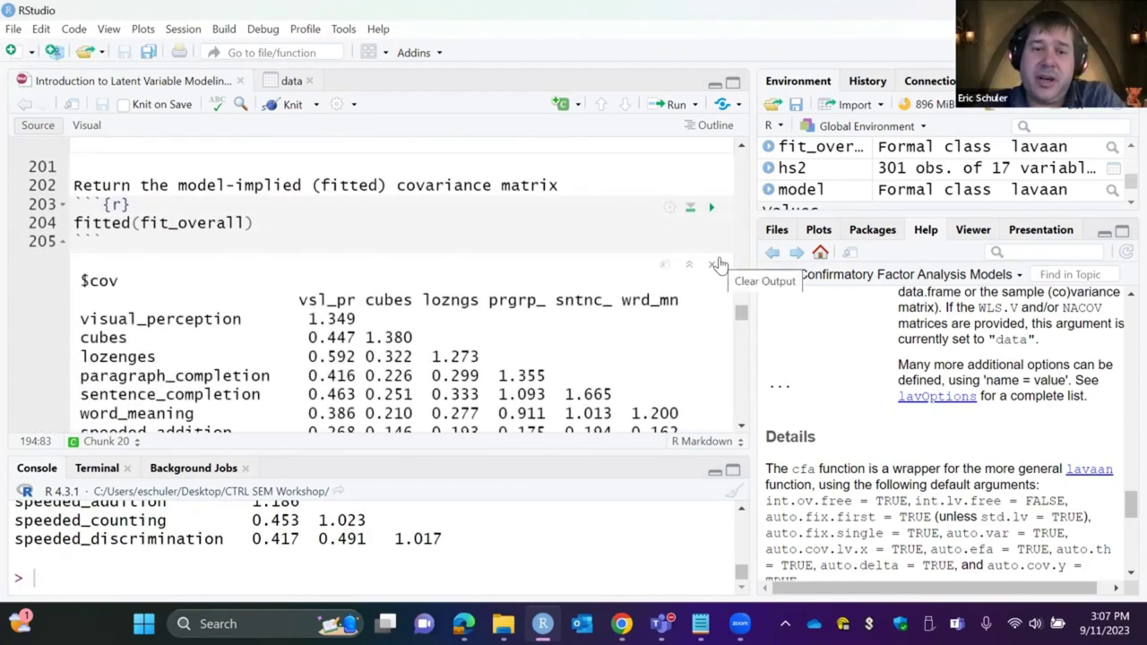
scroll(368, 279, down, 3)
- Run the resid(fit_overall, type = "standardized") chunk under Inspect the residuals and view the standardized residual matrix
scroll(368, 279, down, 8)
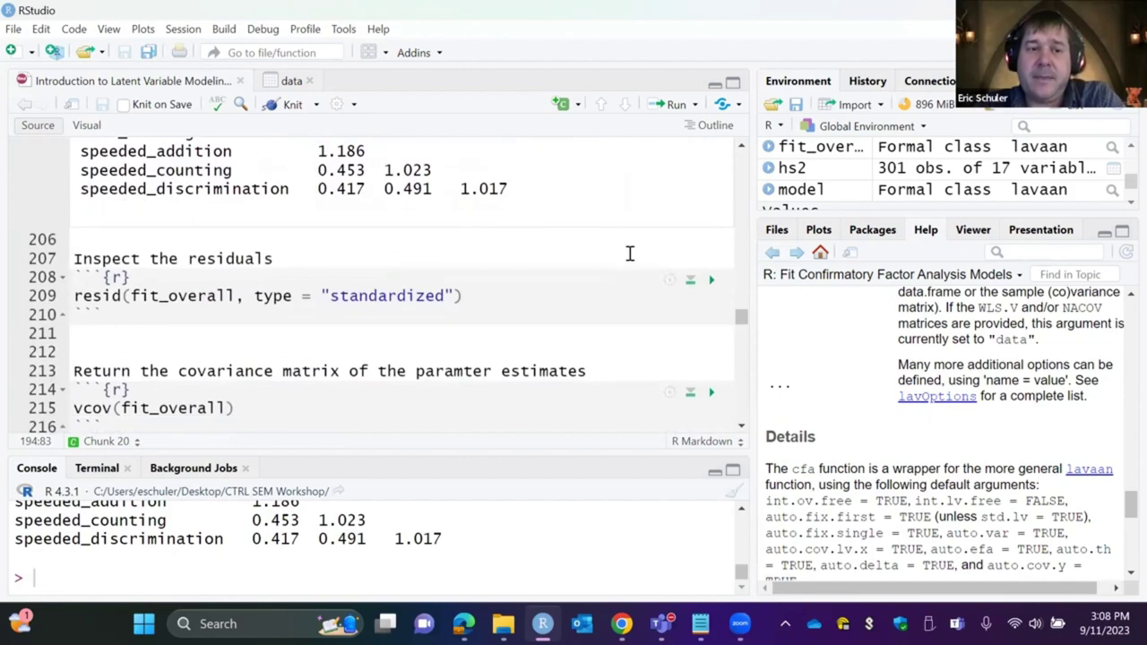
click(712, 279)
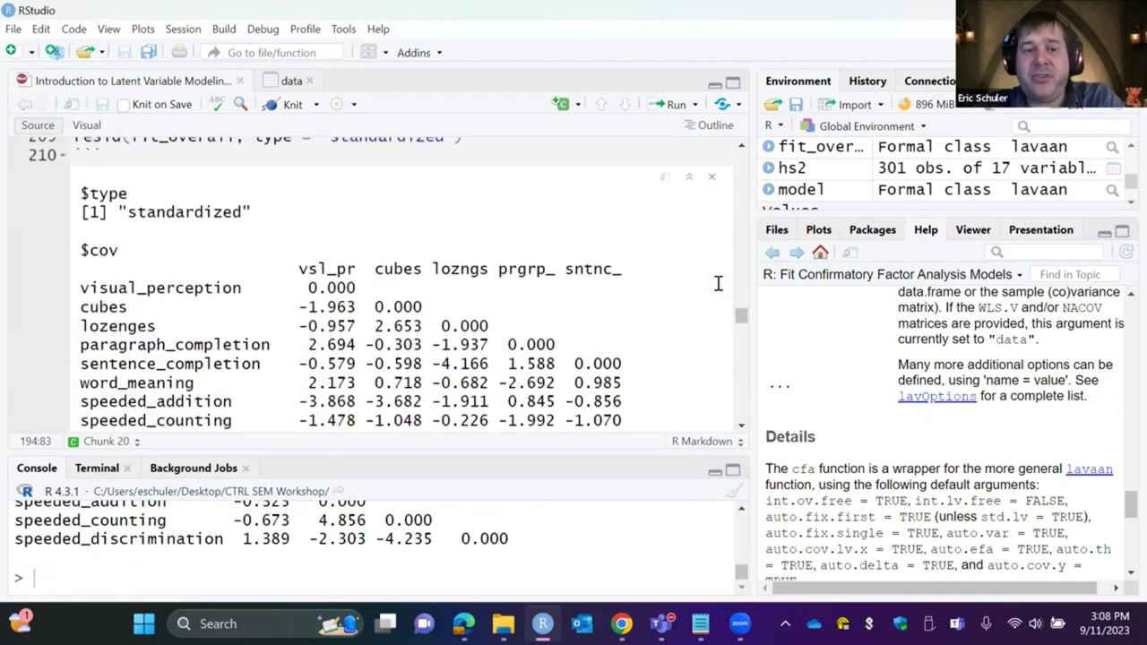
scroll(381, 303, down, 1)
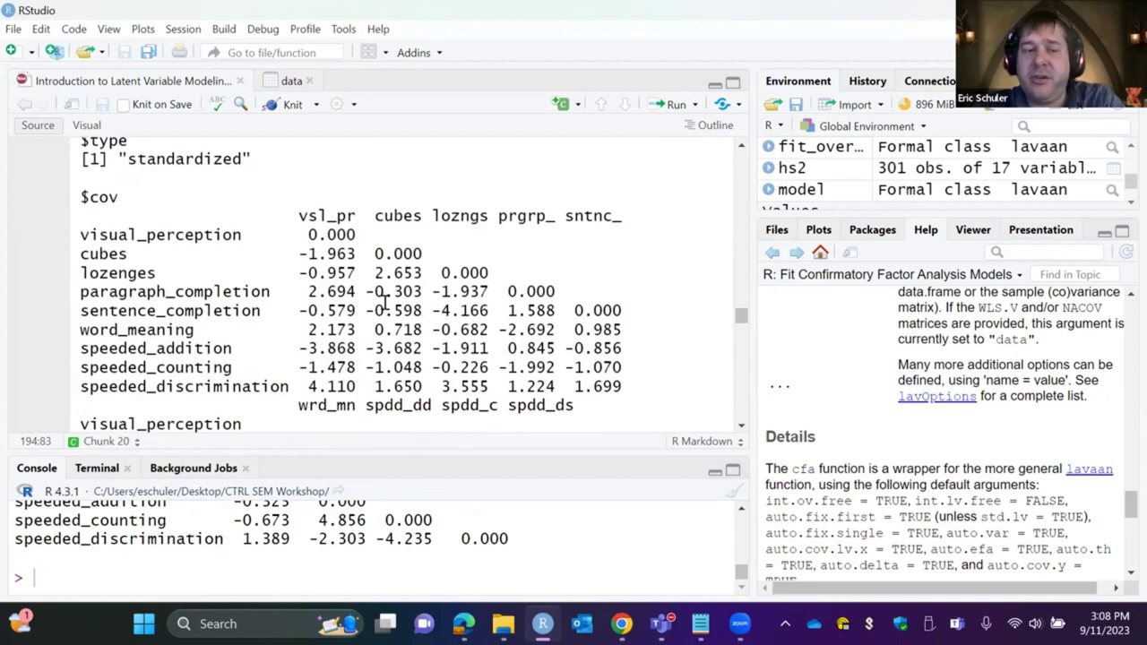
scroll(384, 303, down, 6)
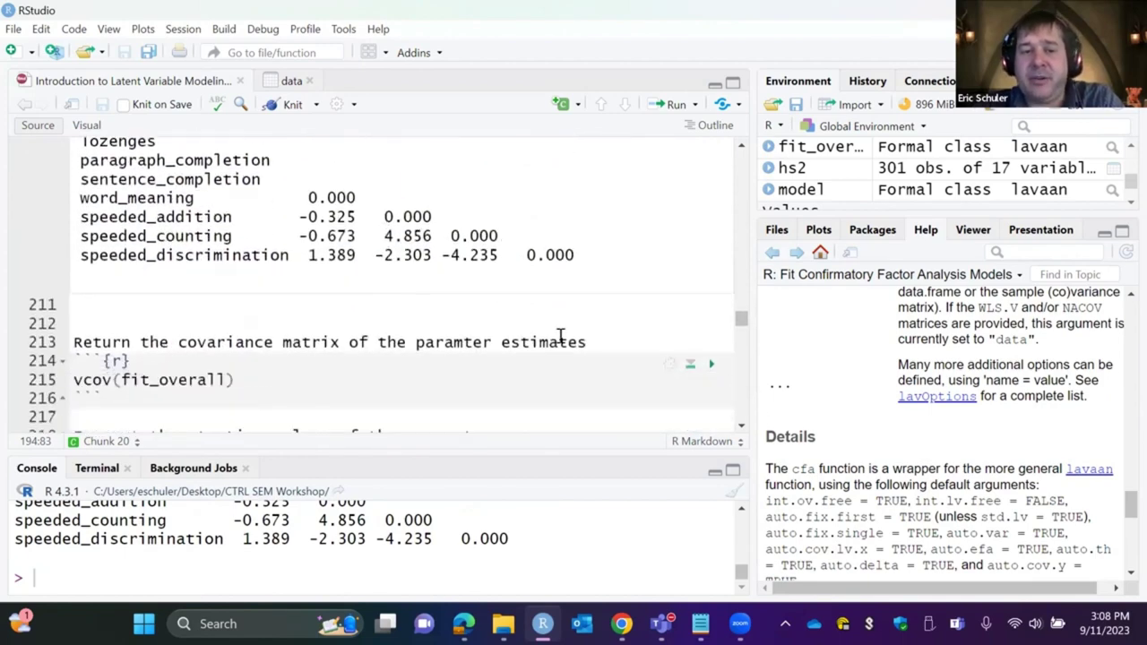
- Run the vcov(fit_overall) chunk and skim the covariance matrix of the parameter estimates through to the textual~~speed row of its last block
click(710, 362)
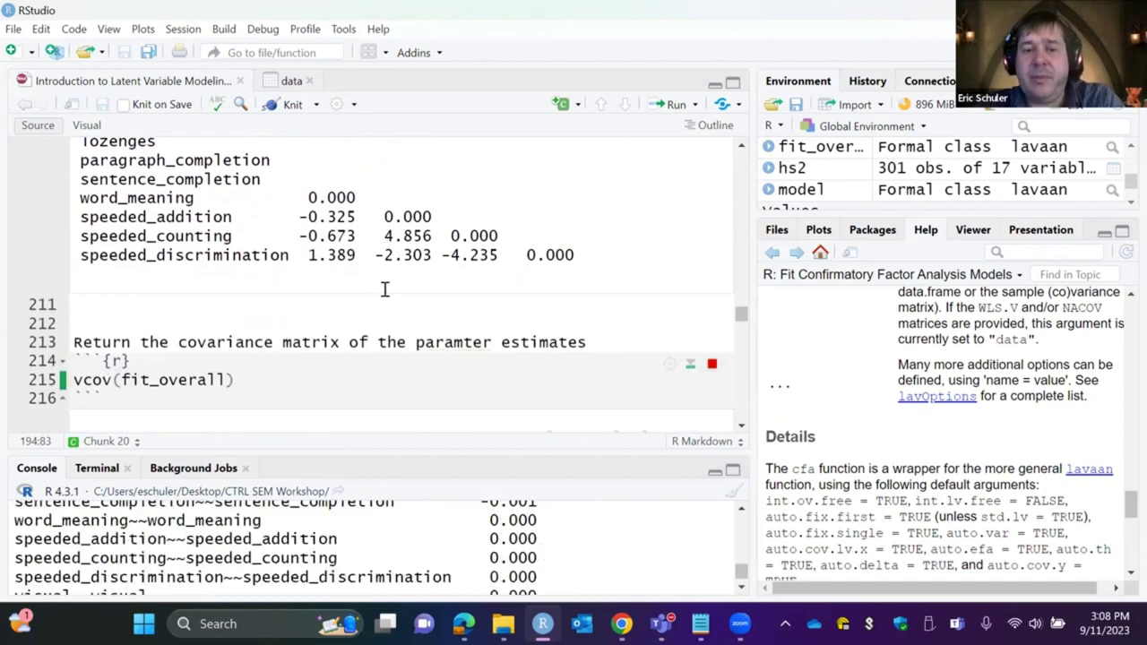
scroll(384, 289, down, 3)
scroll(385, 288, down, 6)
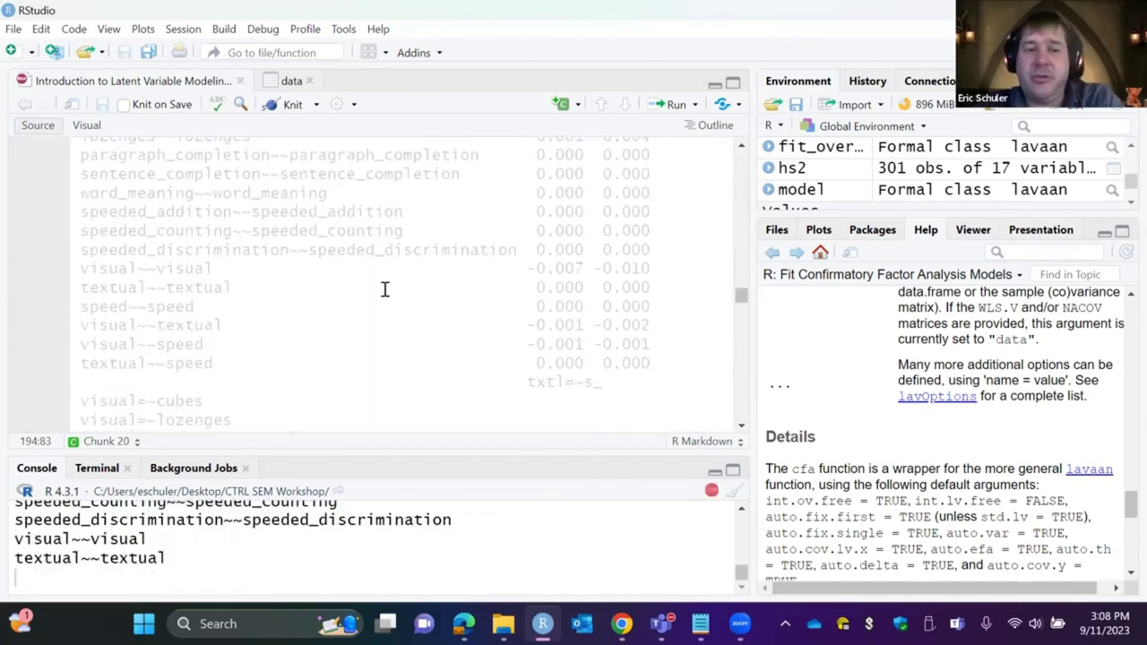
scroll(385, 289, down, 12)
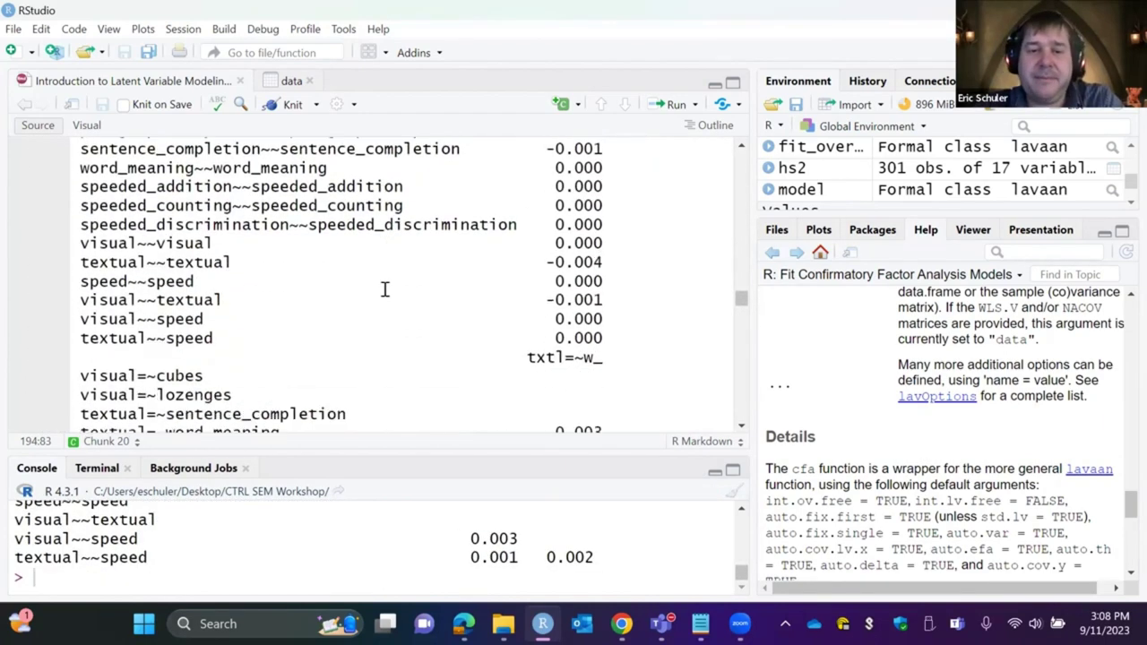
scroll(384, 289, down, 12)
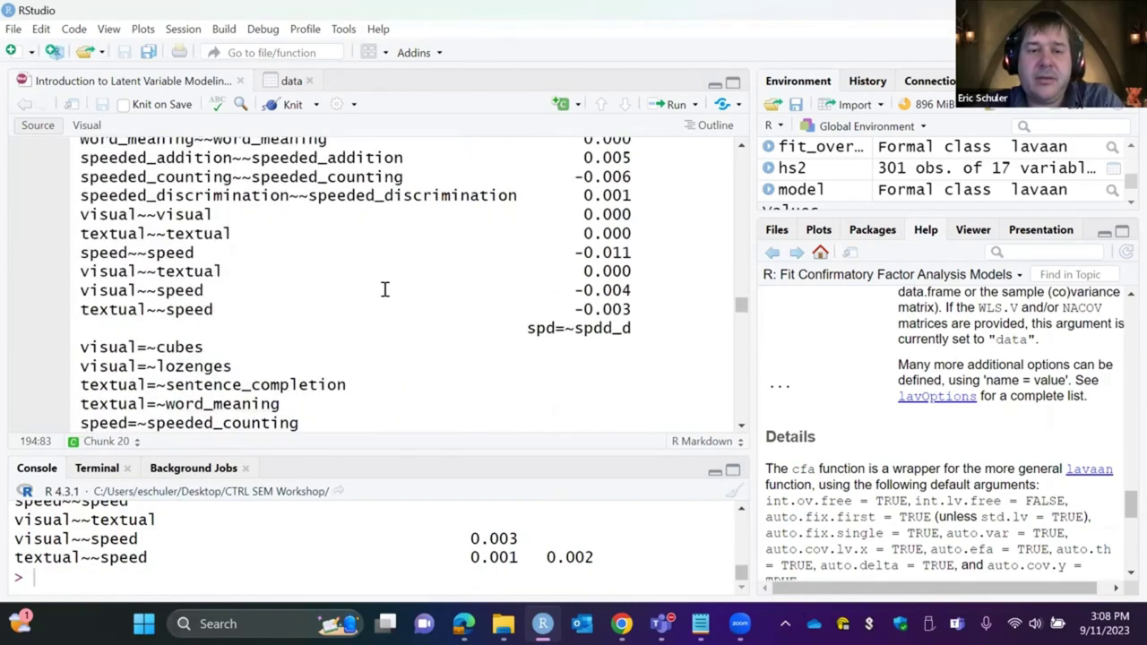
scroll(384, 288, down, 4)
scroll(383, 288, down, 10)
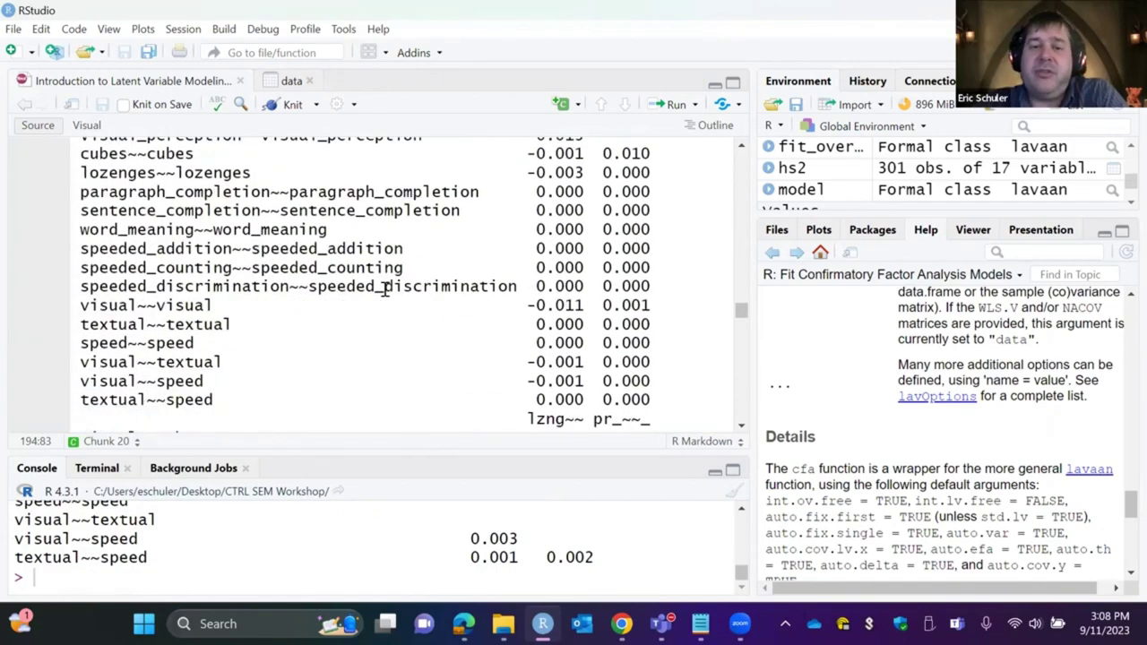
scroll(384, 289, down, 10)
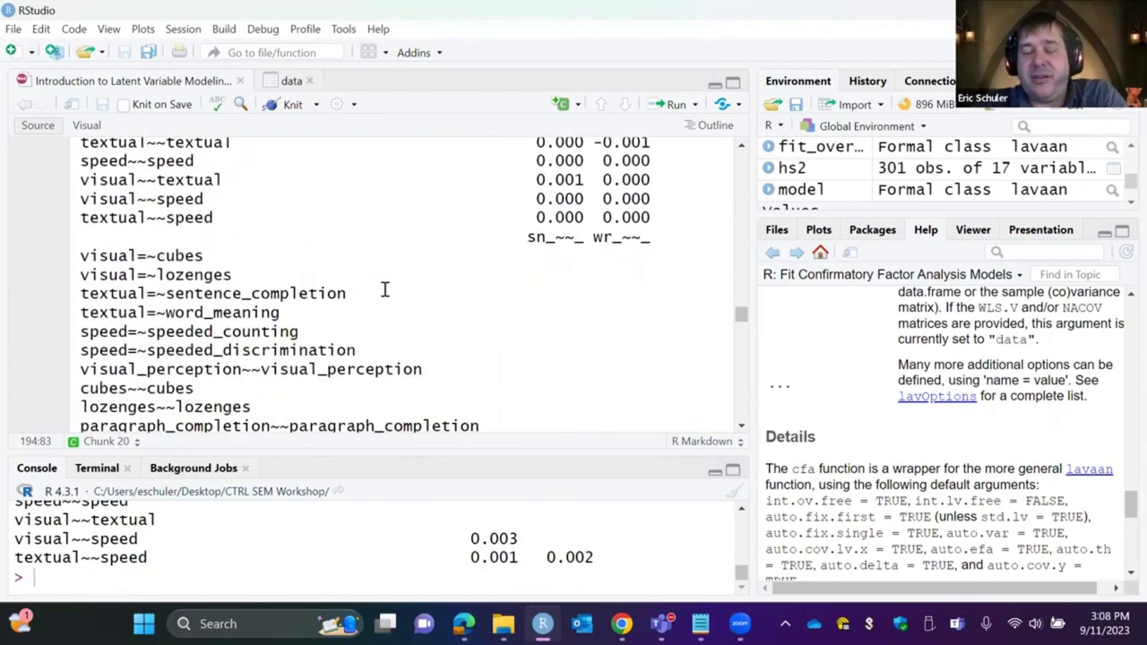
scroll(383, 288, down, 10)
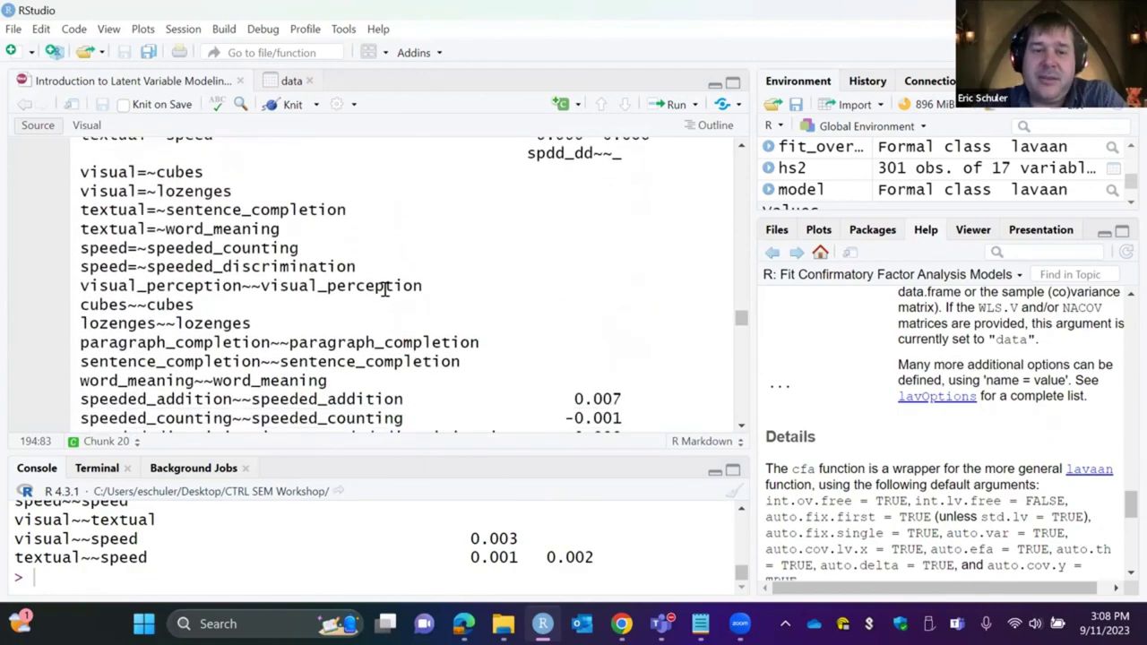
scroll(383, 288, down, 10)
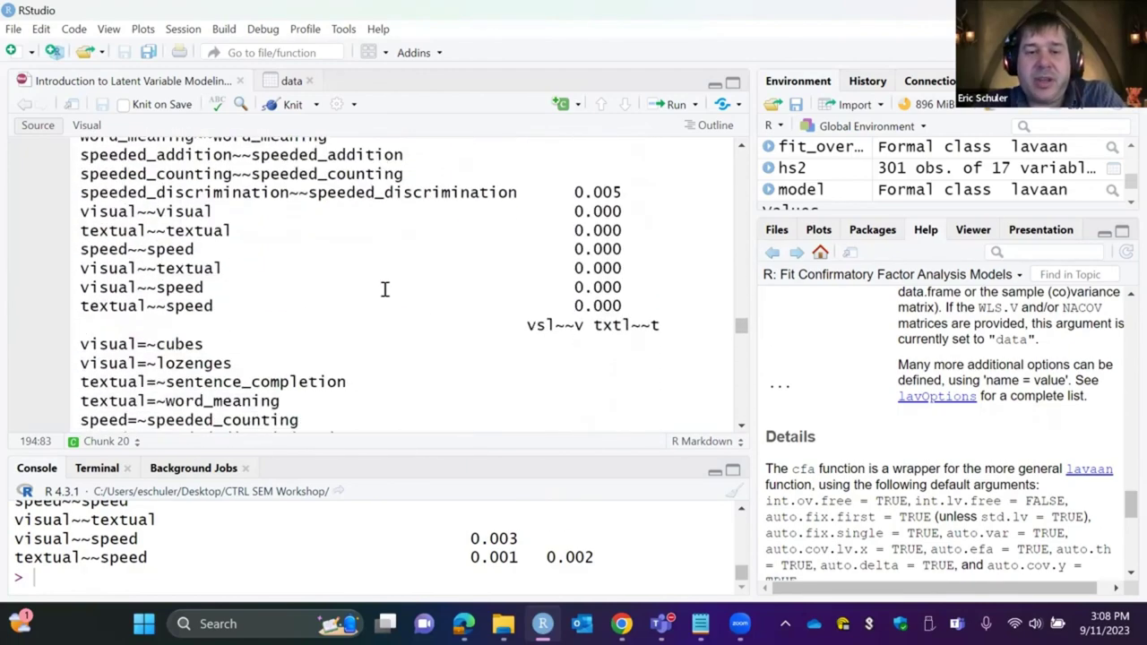
scroll(383, 289, down, 15)
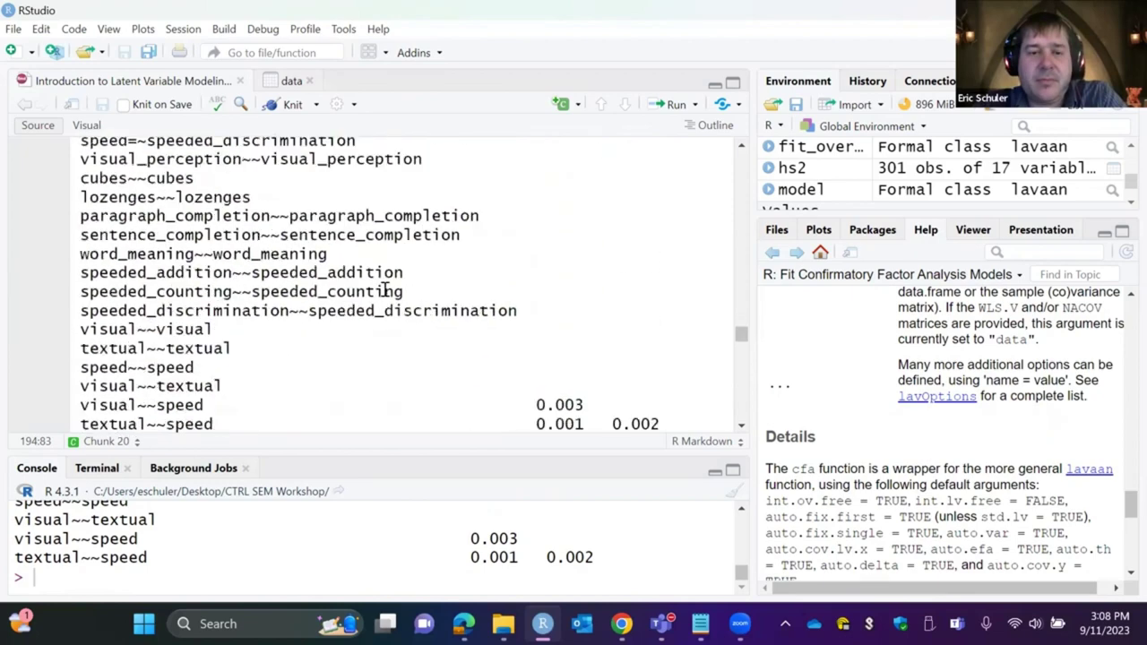
- Run the inspect(fit_overall, what = "start") chunk and skim the matrices of parameter starting values
scroll(383, 288, up, 5)
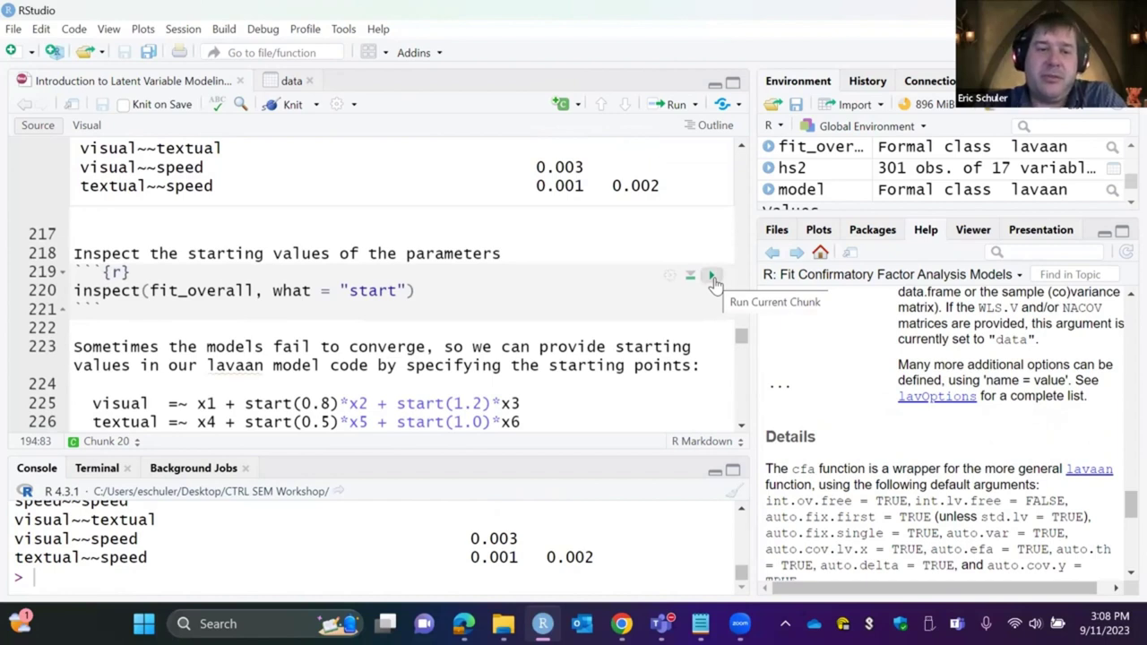
scroll(714, 283, down, 1)
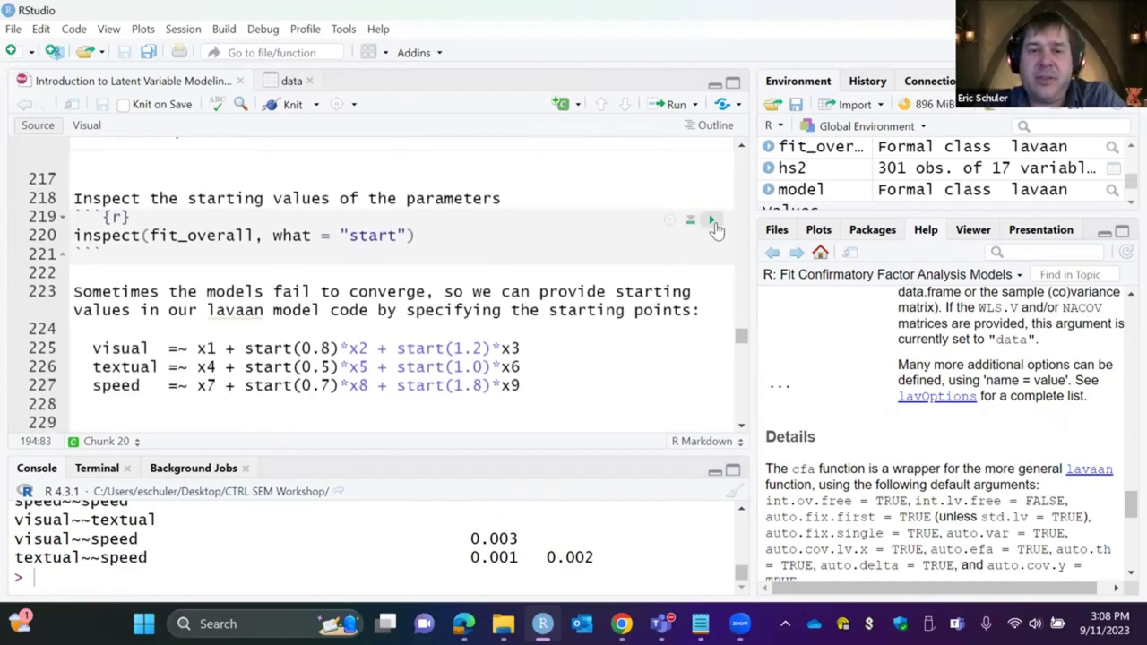
click(712, 222)
scroll(347, 303, down, 5)
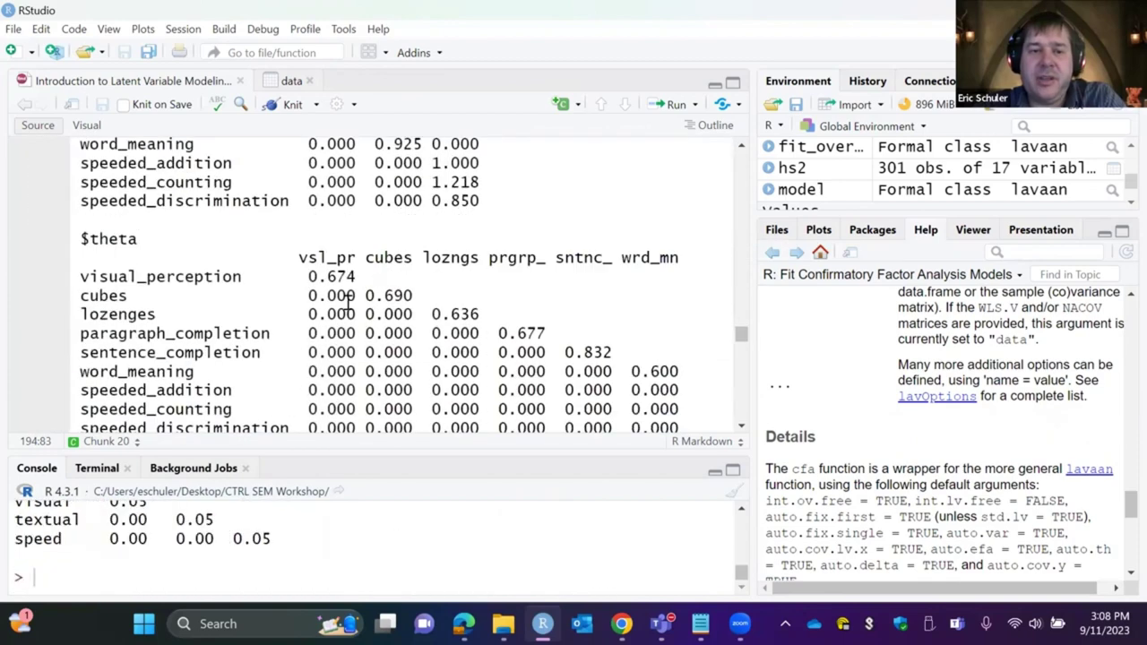
scroll(347, 303, down, 8)
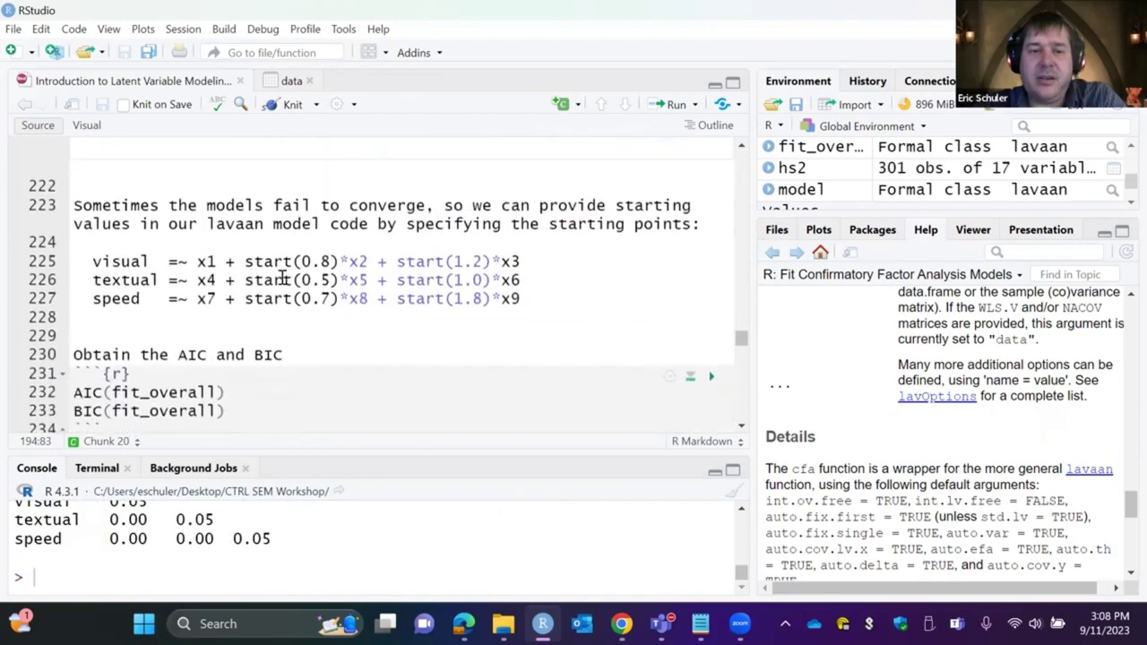
- Highlight start(0.8) in the visual line of the starting-values example, and run the AIC and BIC chunk for fit_overall
drag(243, 262, 337, 262)
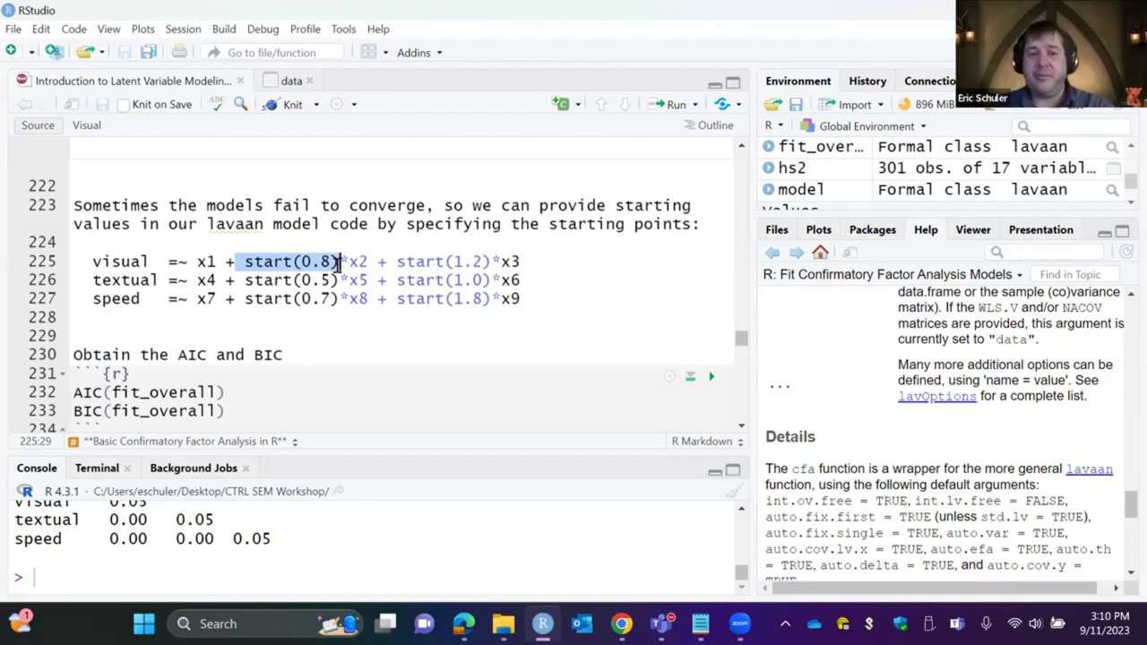
scroll(398, 333, down, 1)
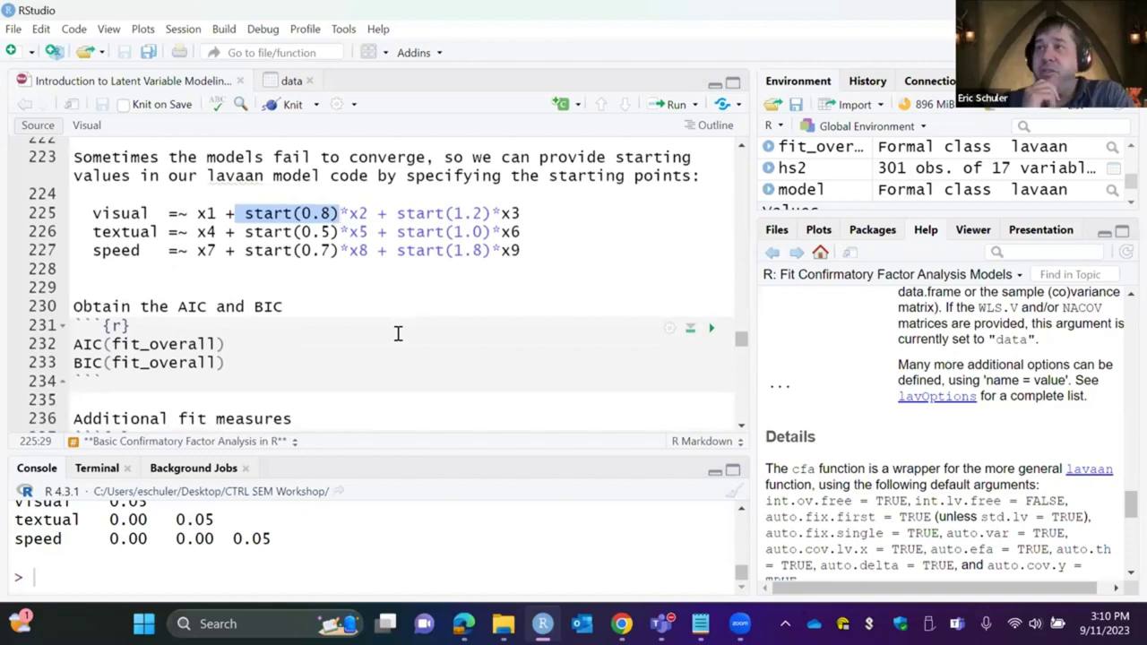
click(711, 330)
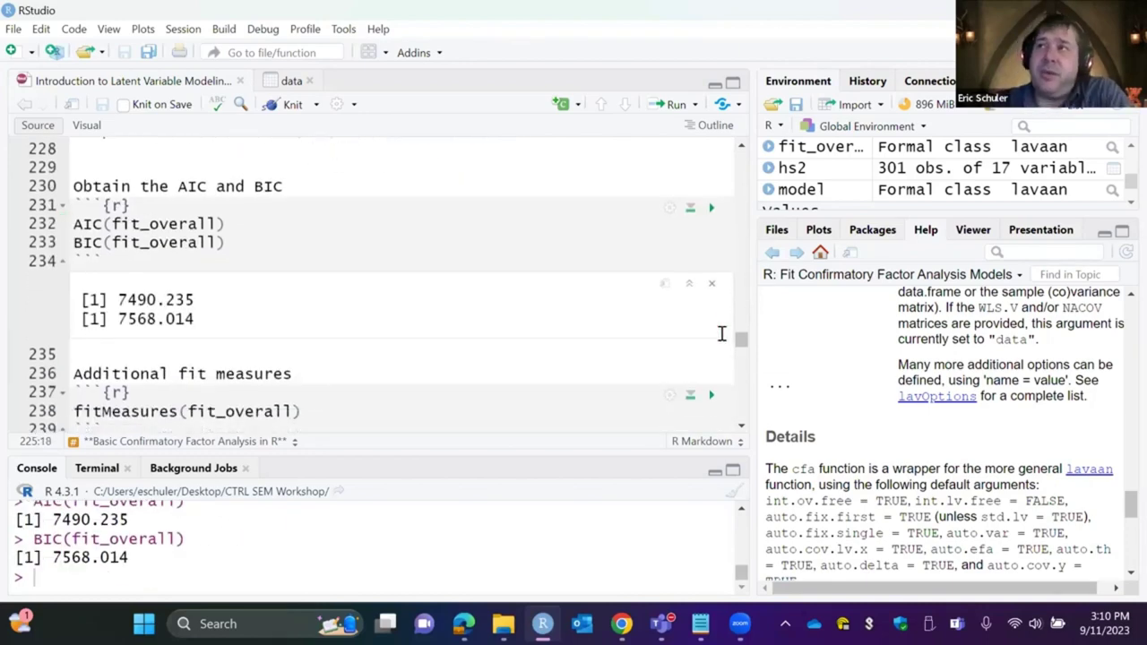
- Run the fitMeasures(fit_overall) chunk under Additional fit measures and skim the full list through to mfi and ecvi
scroll(722, 317, down, 2)
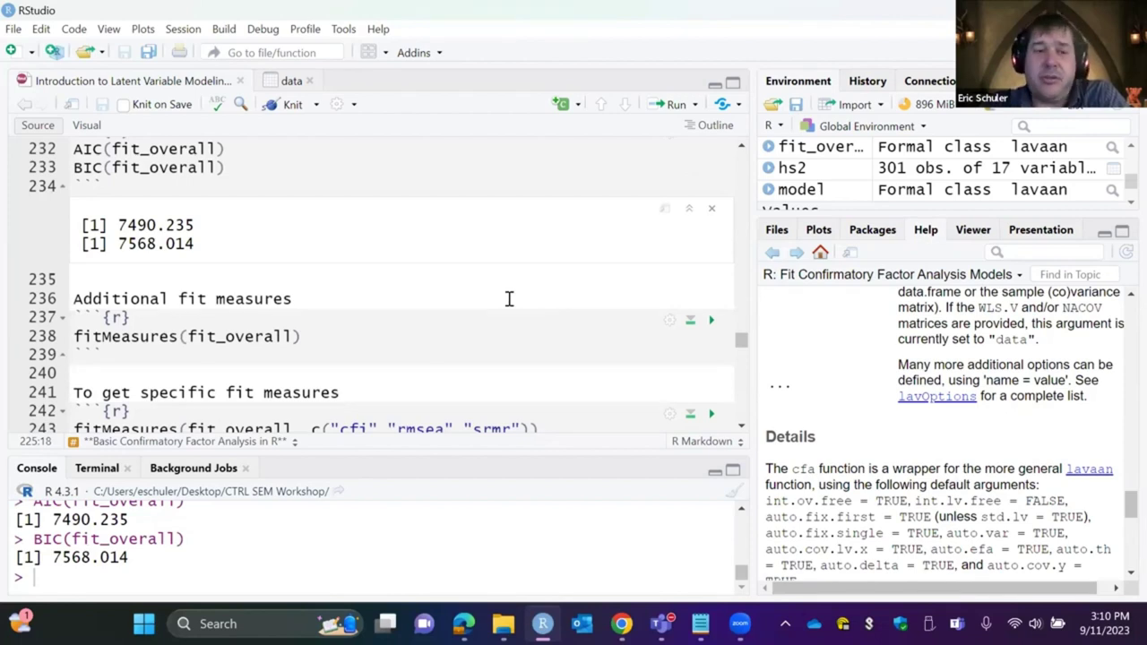
scroll(538, 296, down, 1)
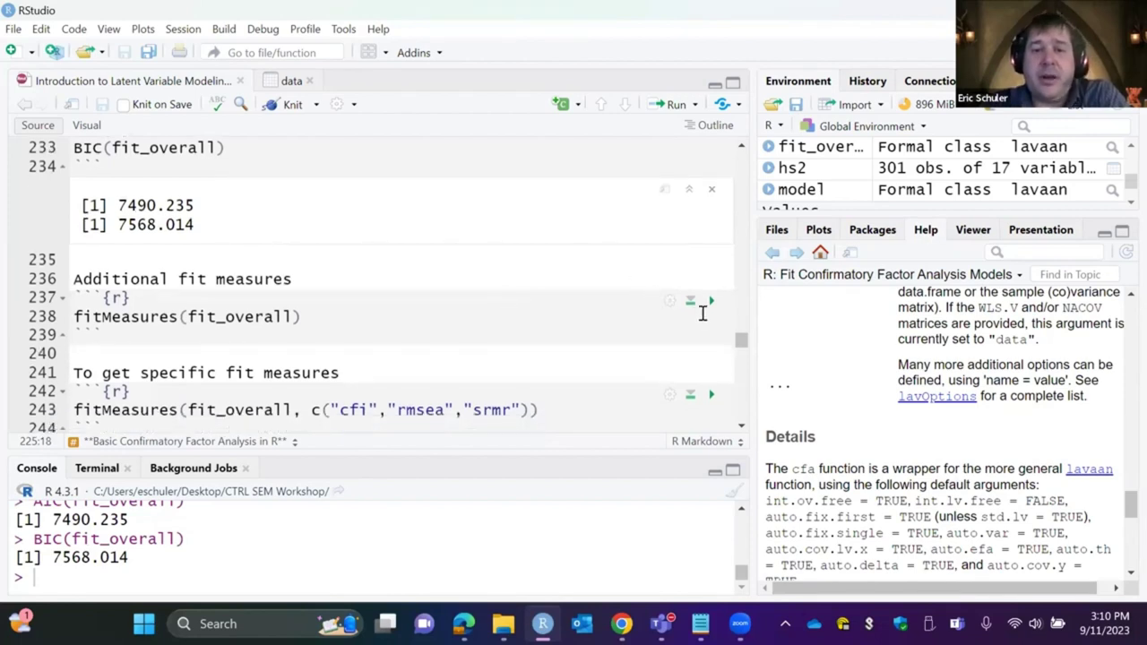
click(711, 301)
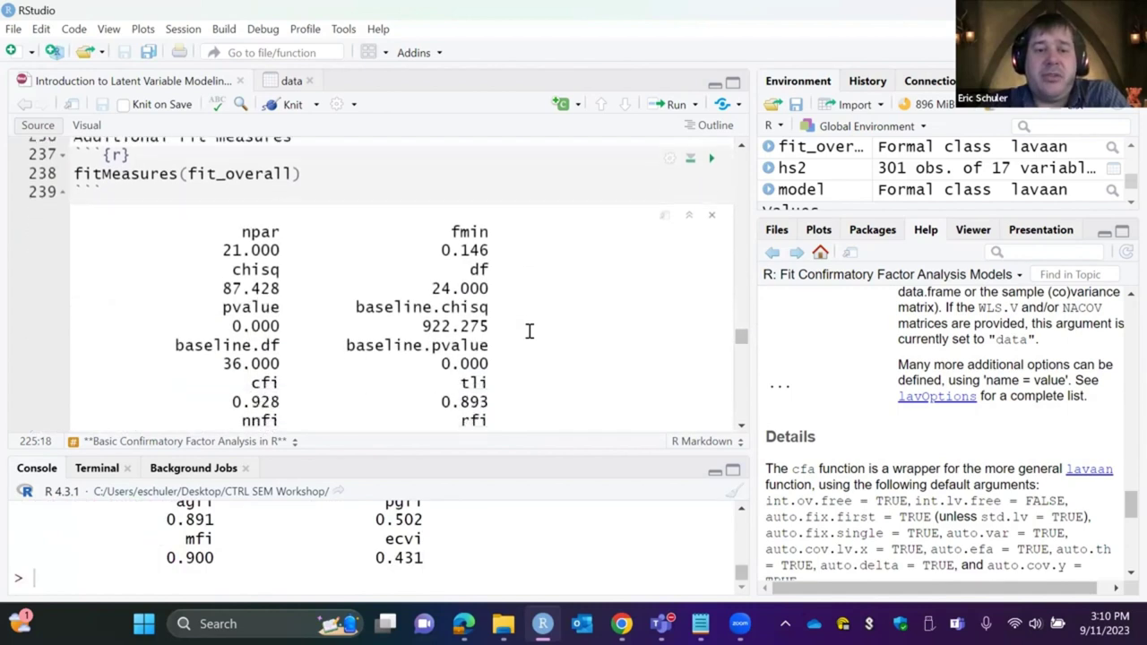
scroll(529, 331, down, 5)
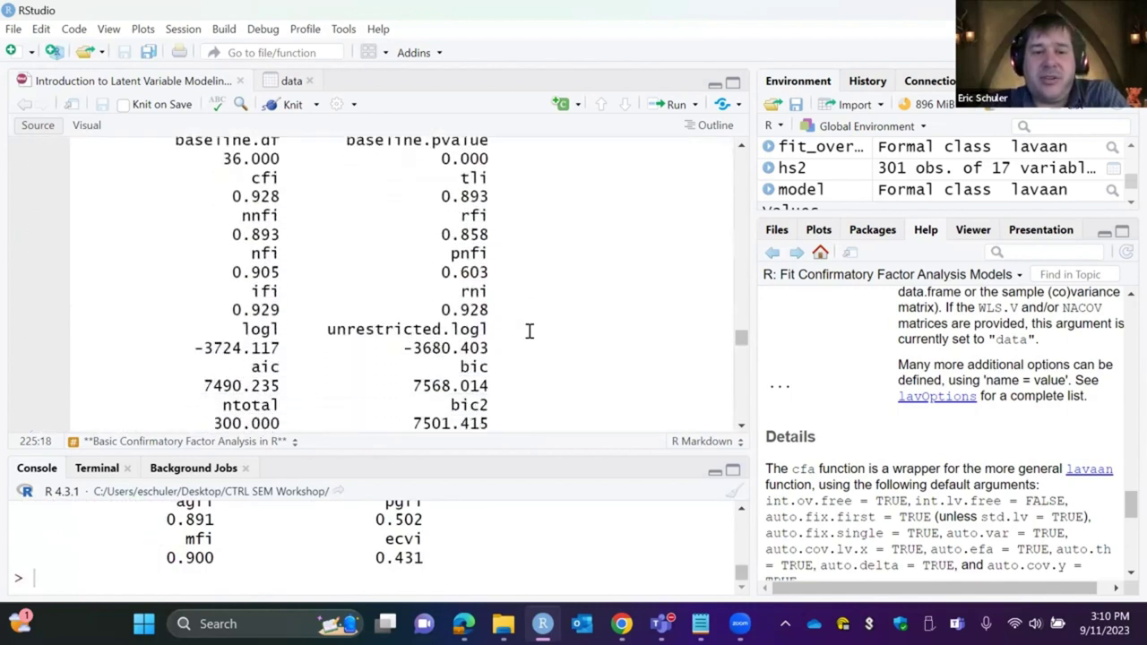
scroll(529, 332, down, 5)
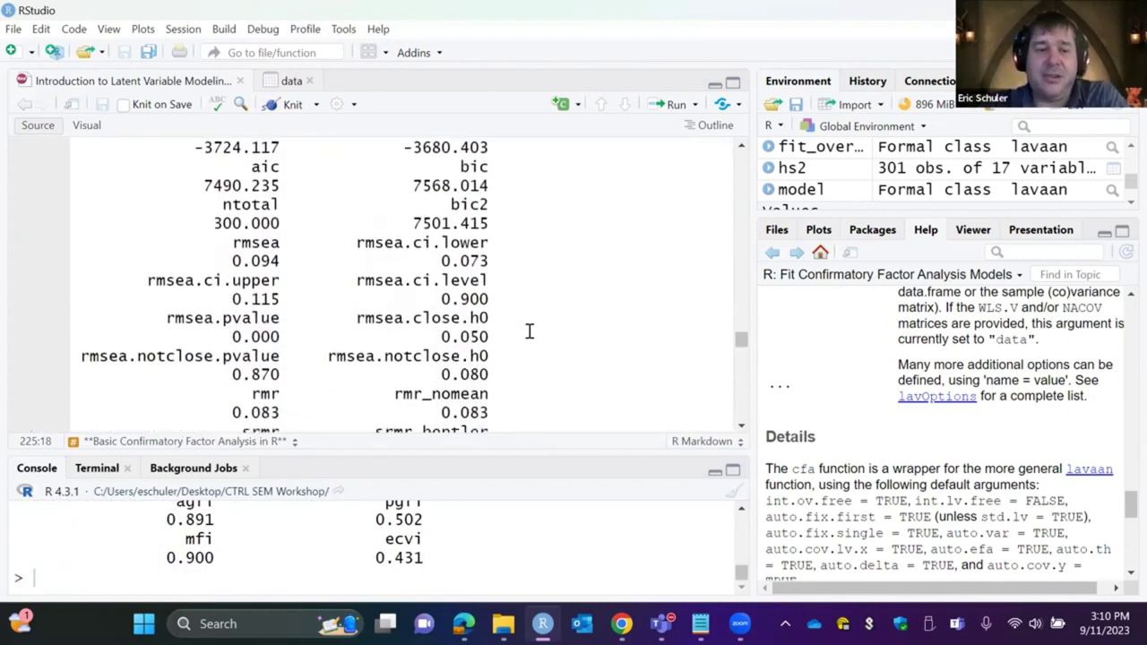
scroll(529, 332, down, 3)
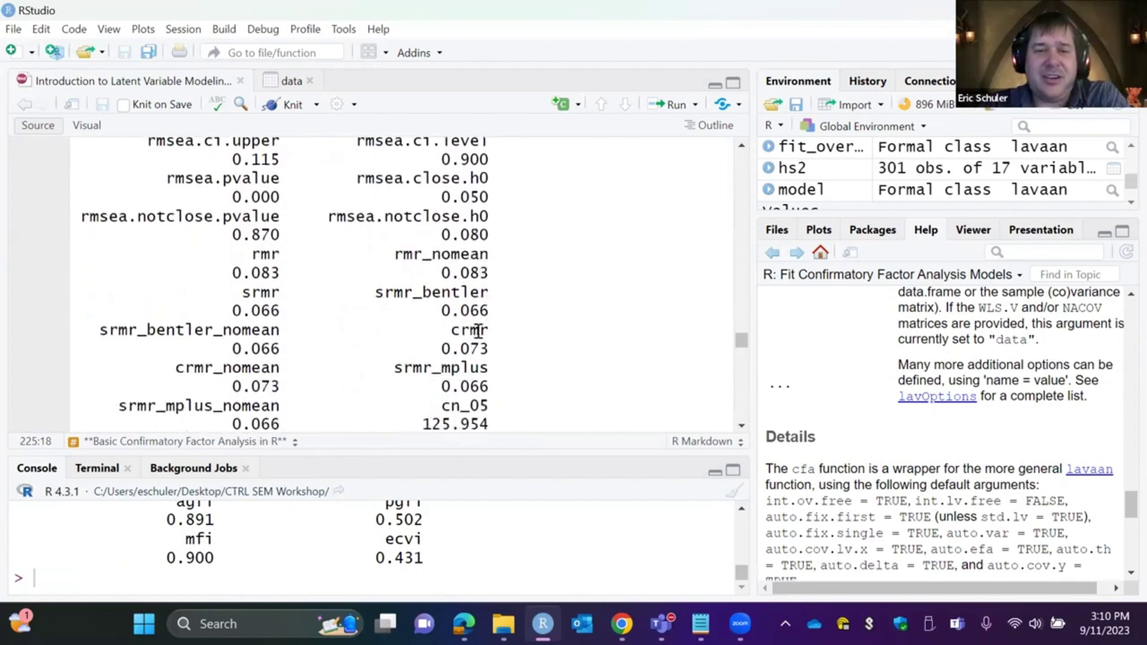
scroll(483, 345, down, 5)
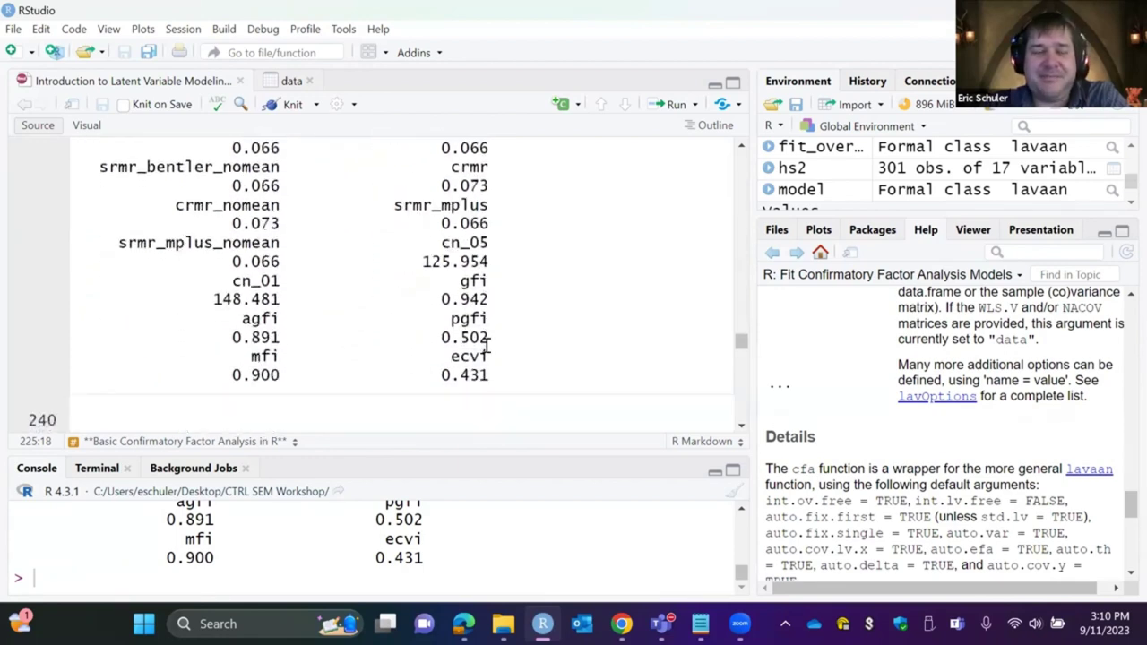
- Run the fitMeasures chunk for only cfi, rmsea and srmr, and read the note on model fit below it
scroll(495, 321, down, 3)
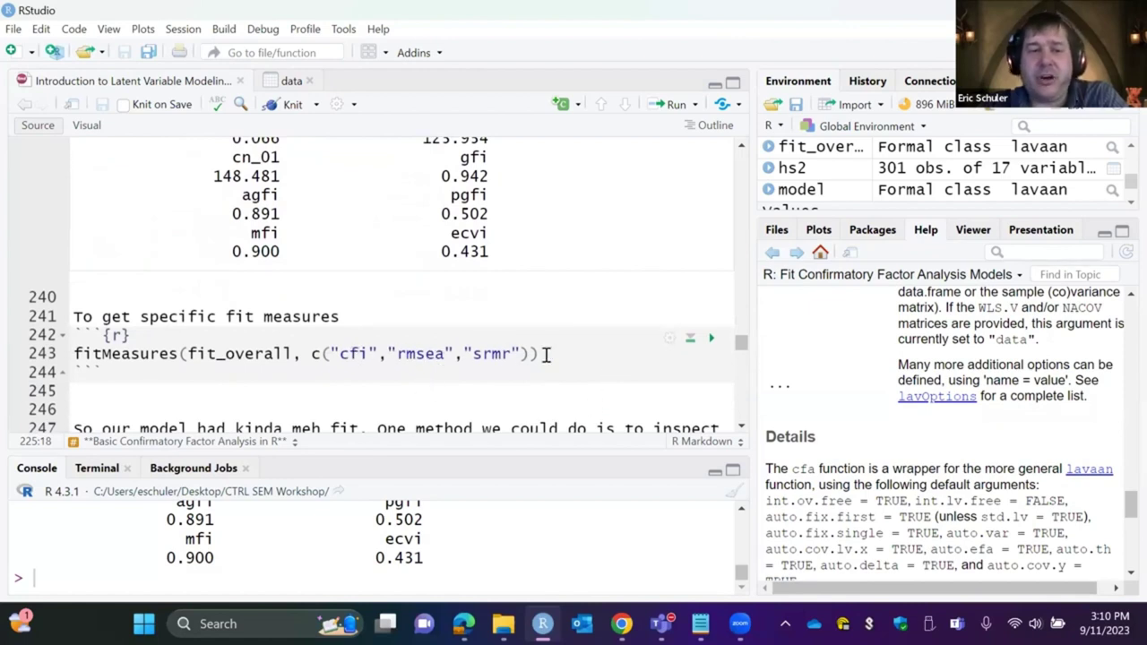
click(711, 340)
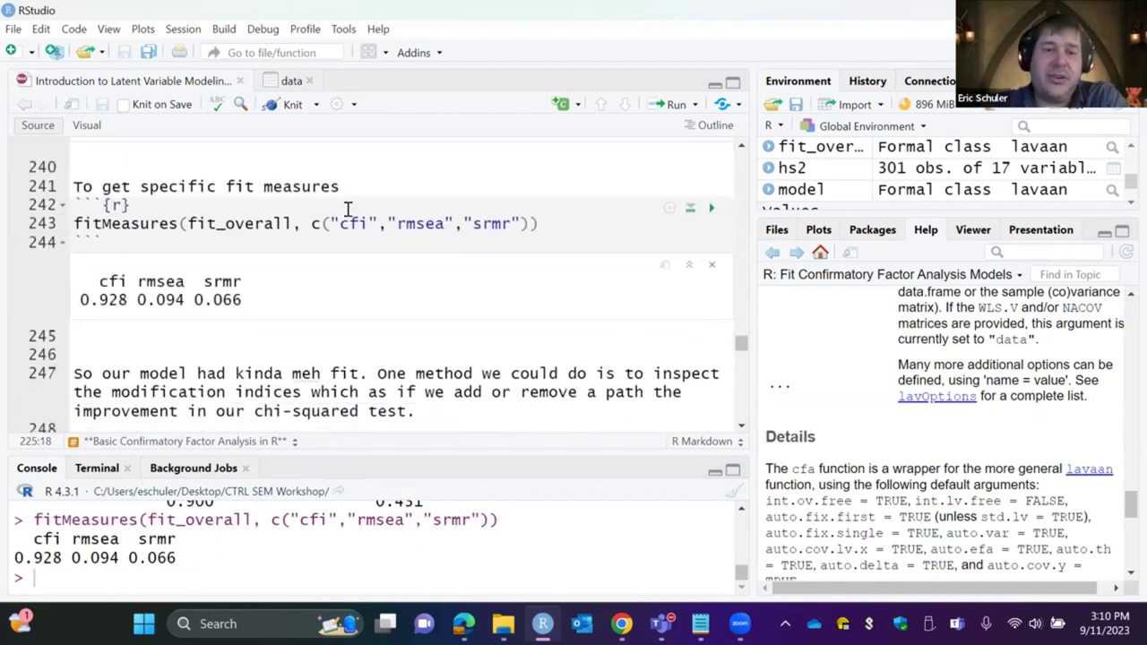
scroll(348, 209, down, 2)
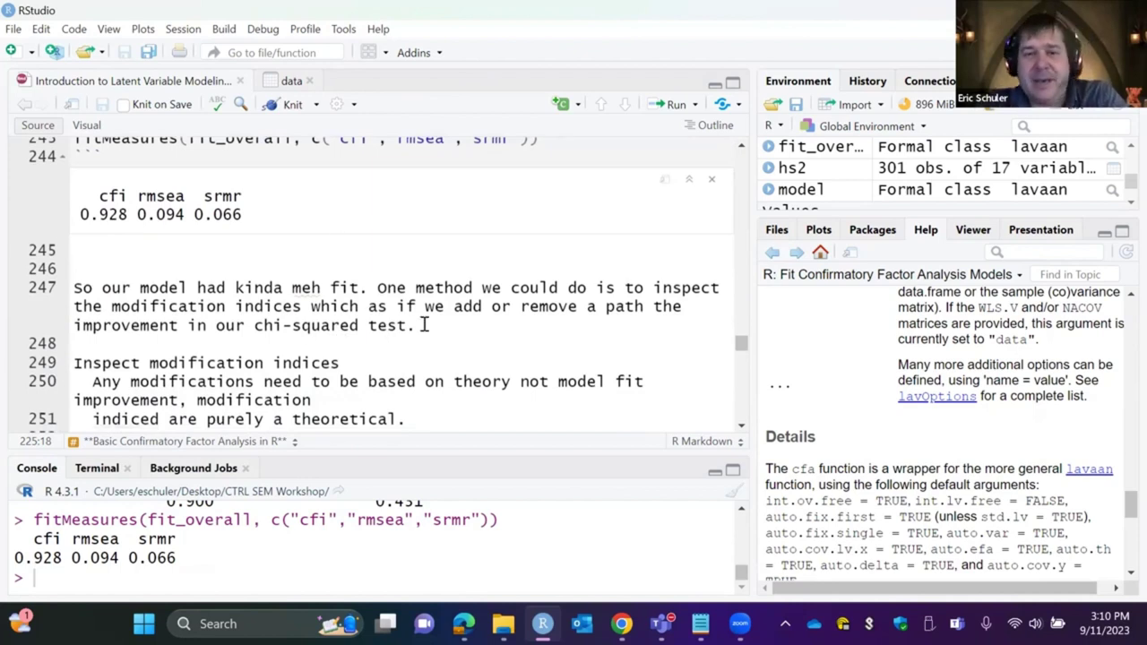
- Run the mi_highest chunk, sorted with minimum.value=10, and review its modification indices, highlighting visual in the first row
scroll(417, 324, down, 1)
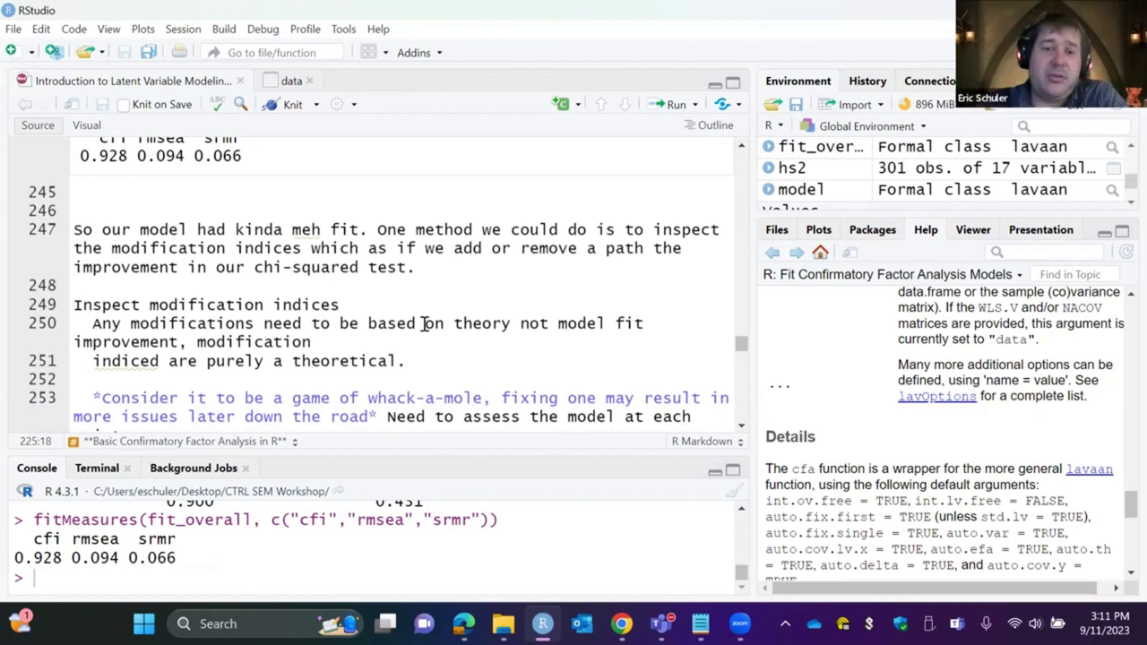
scroll(424, 323, down, 2)
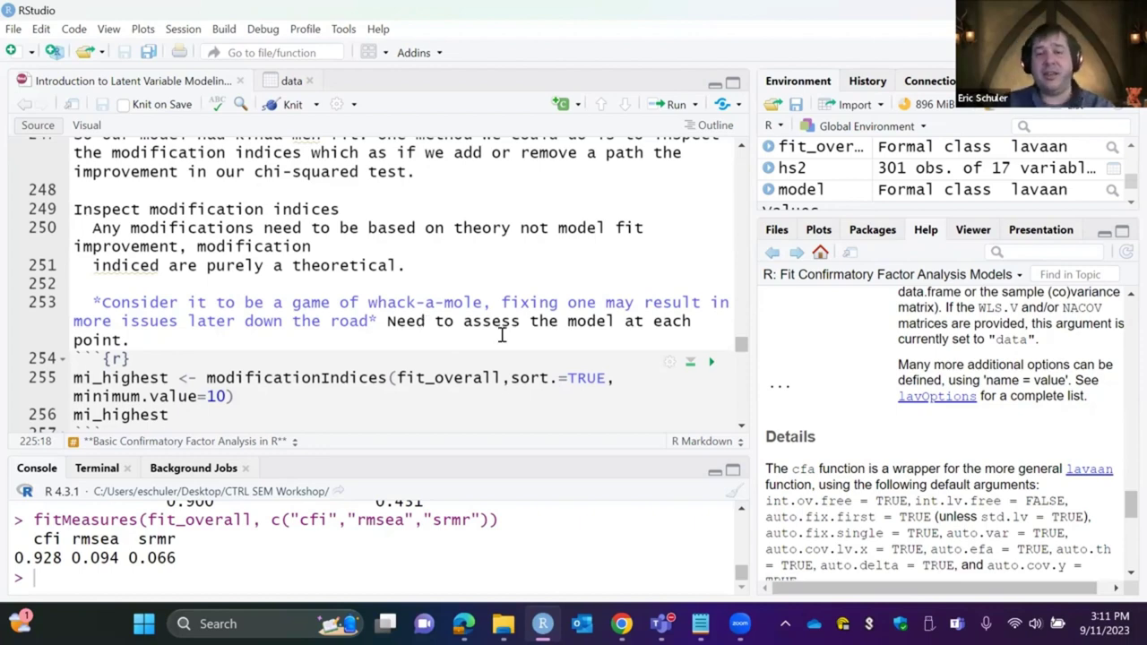
click(711, 362)
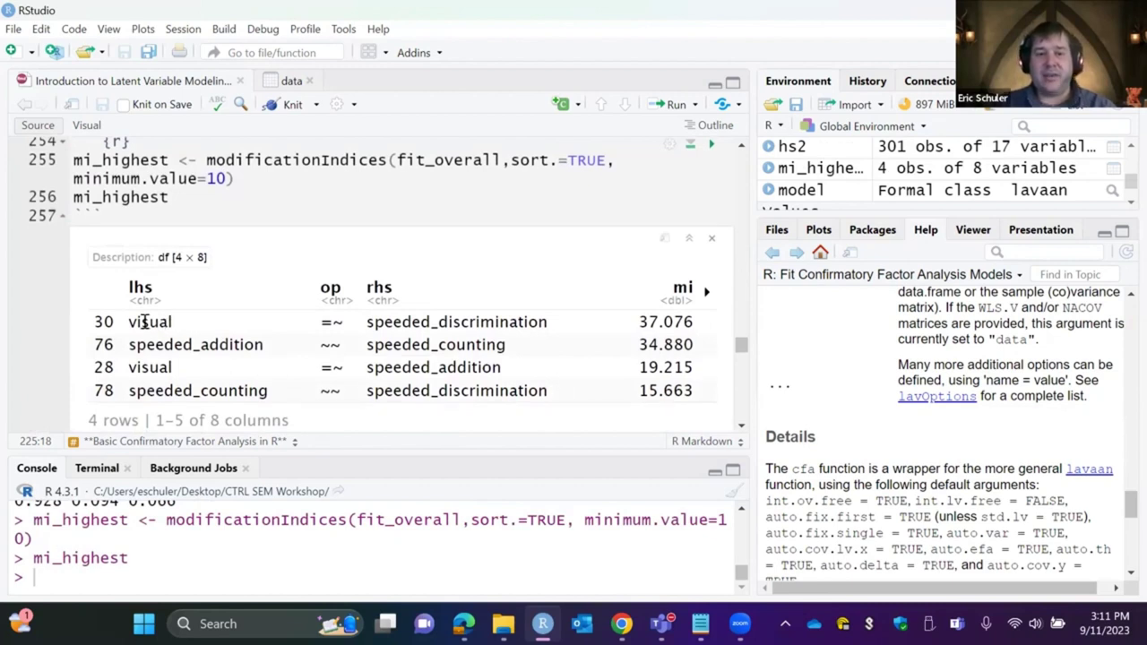
drag(132, 323, 172, 323)
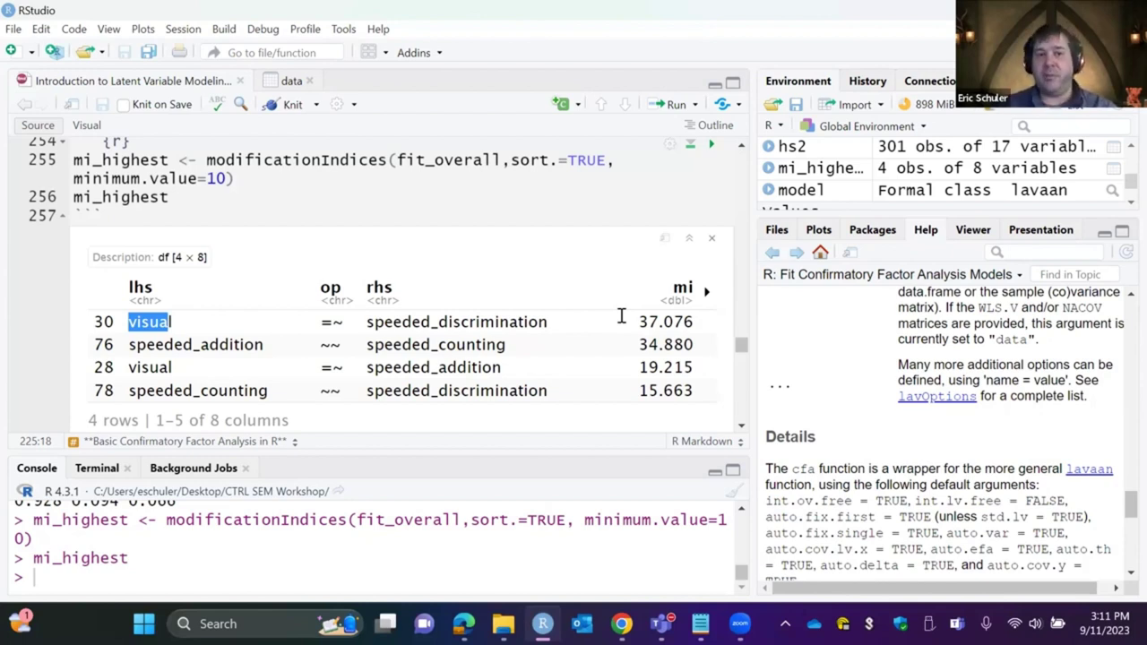
scroll(621, 316, down, 2)
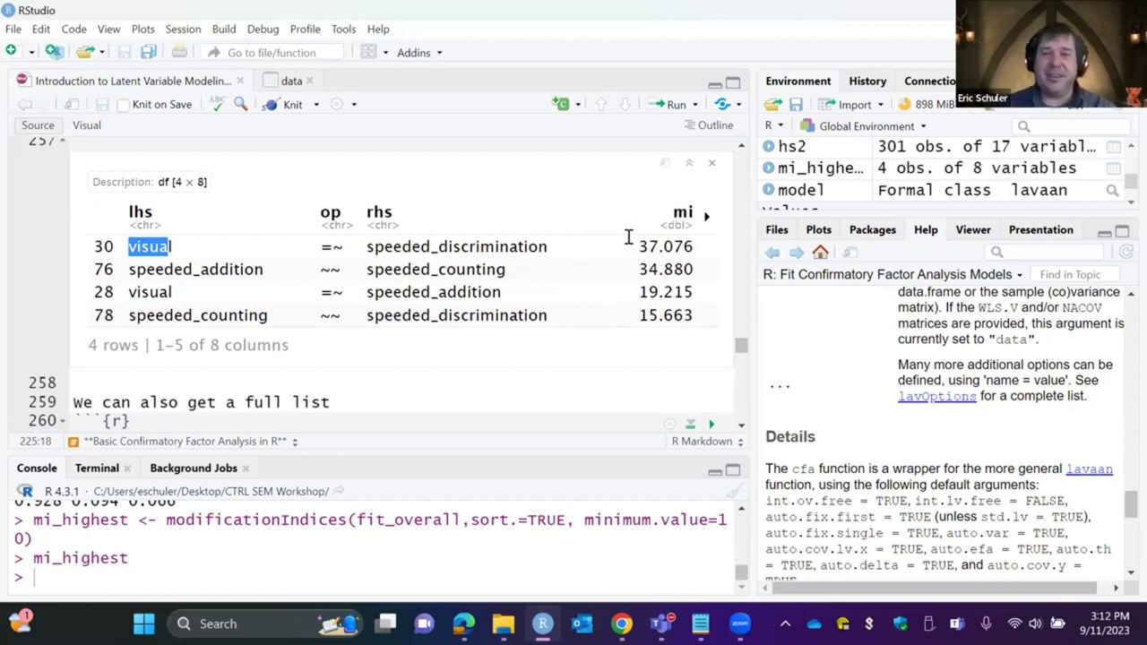
scroll(631, 327, down, 2)
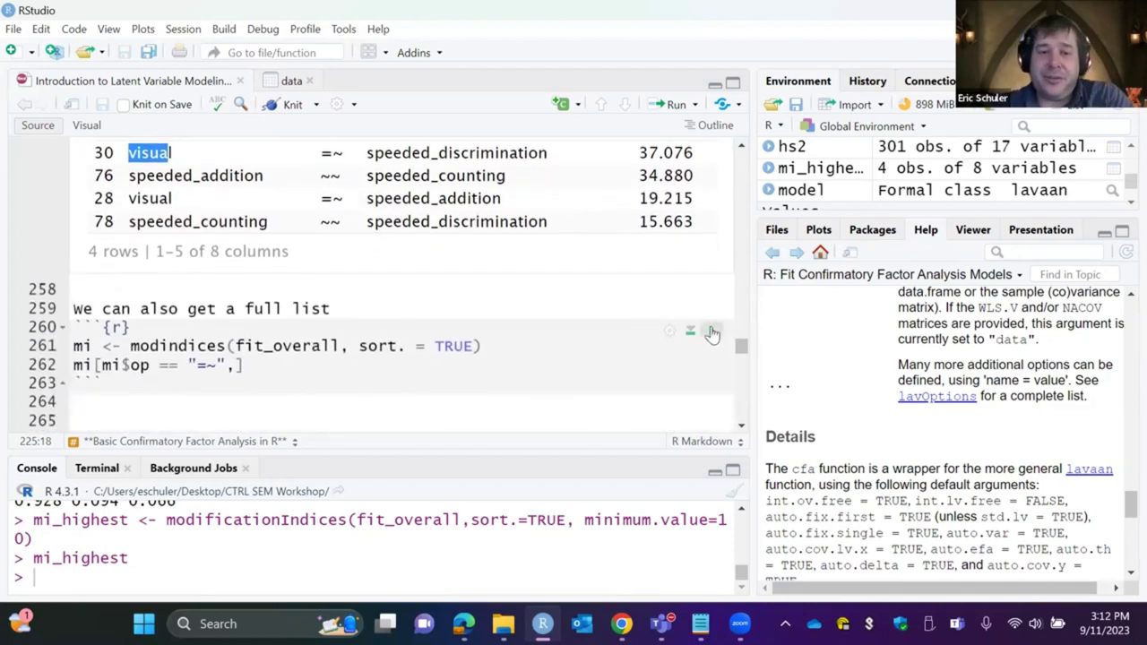
scroll(566, 336, up, 3)
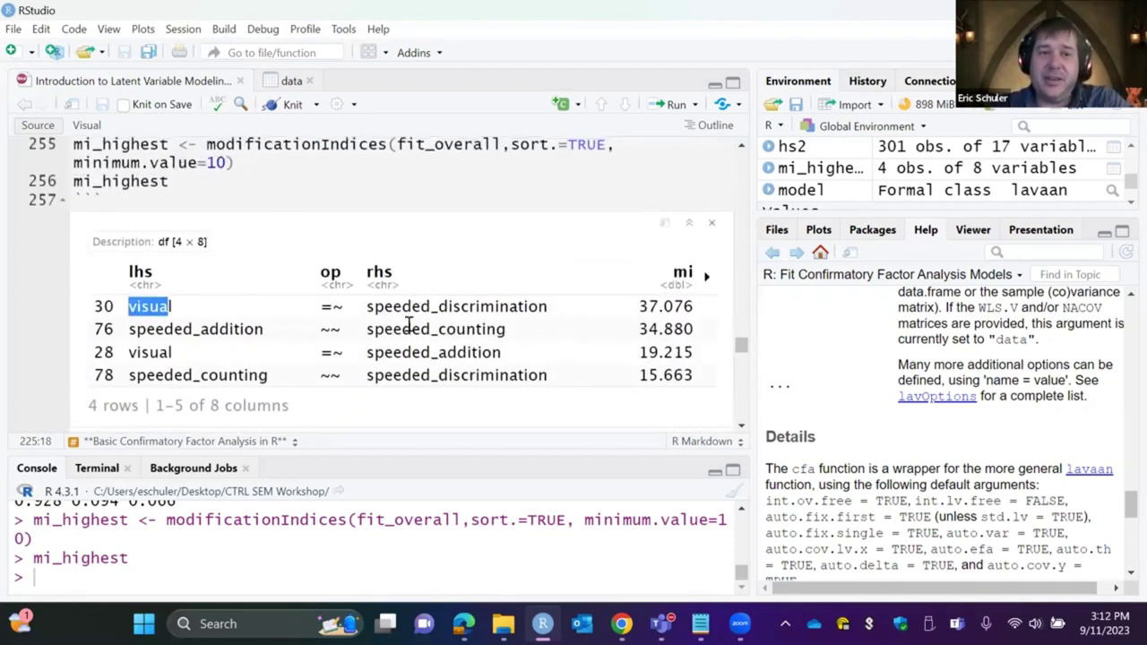
scroll(407, 327, up, 1)
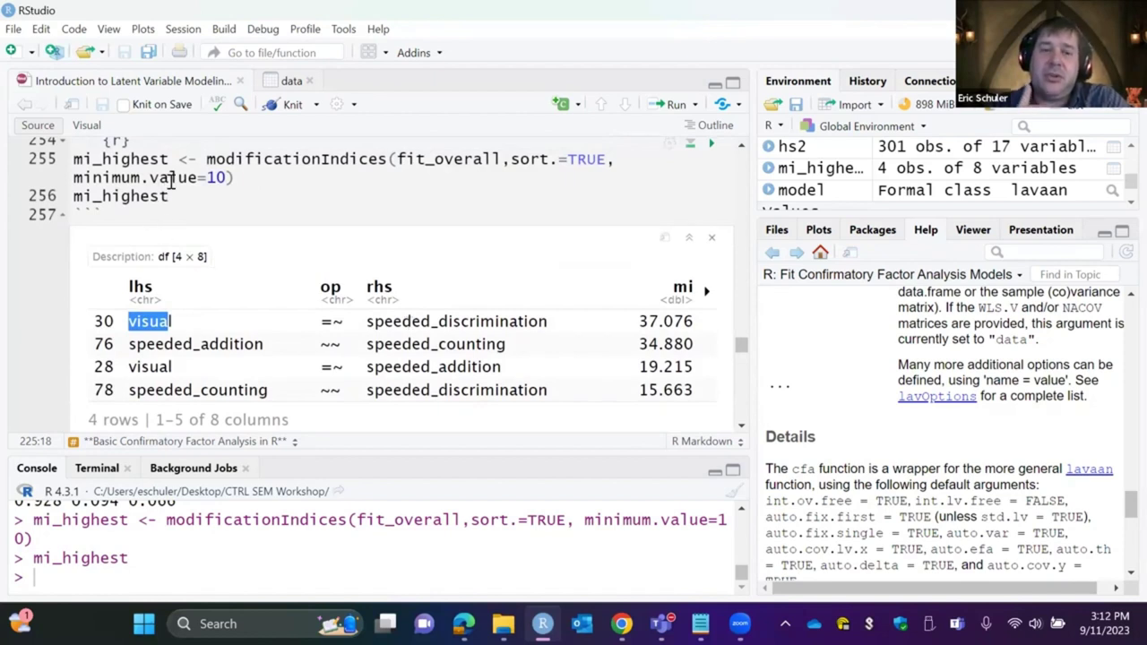
scroll(422, 205, down, 3)
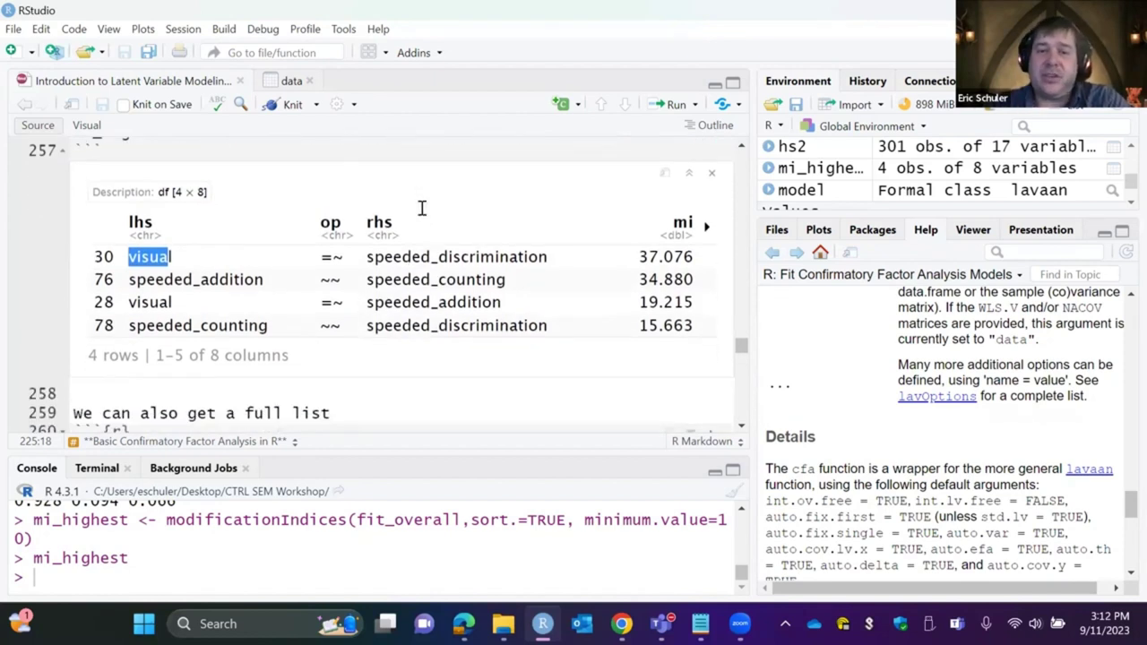
- Run the modindices(fit_overall, sort. = TRUE) chunk filtered to the =~ operator and look through the first page of loadings
scroll(586, 395, down, 1)
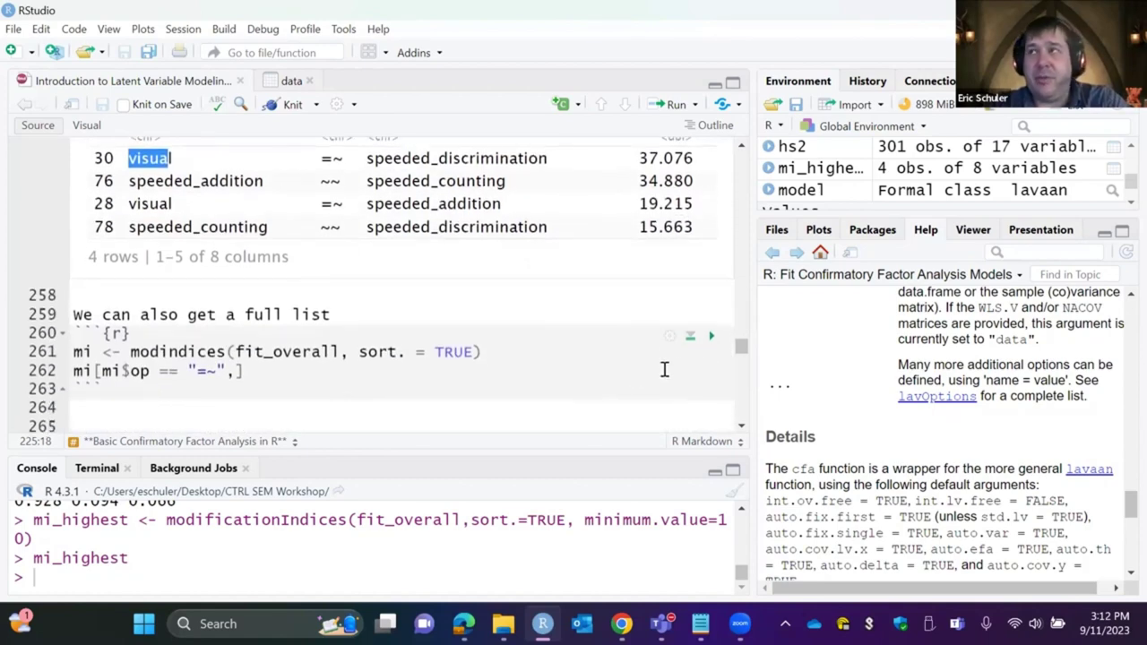
click(710, 335)
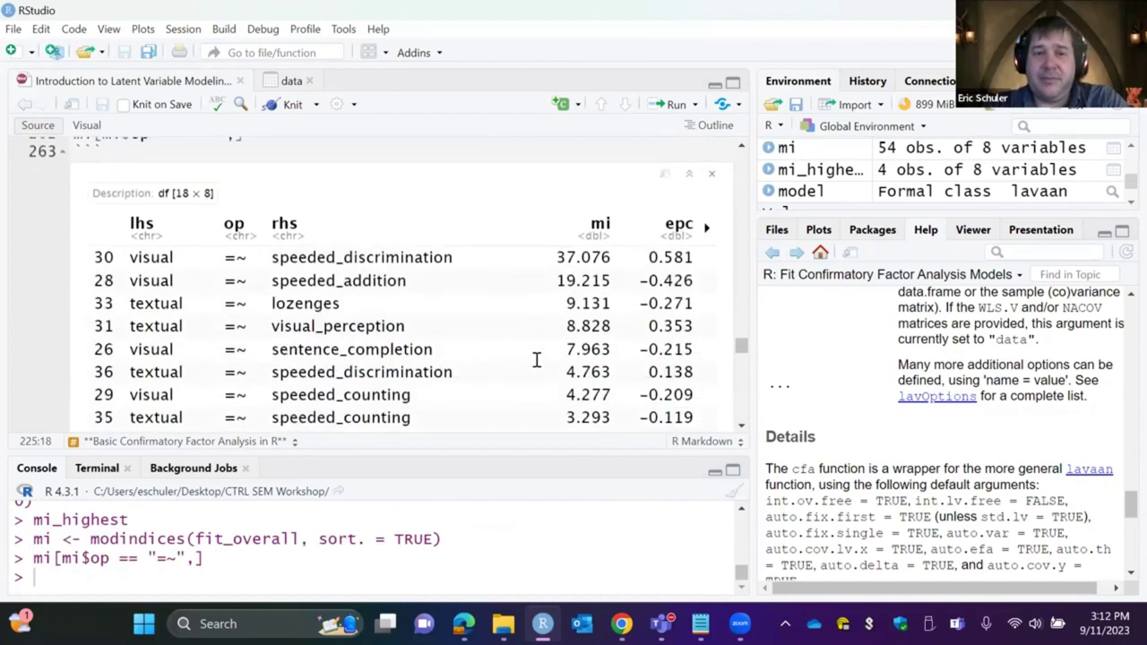
scroll(536, 359, up, 2)
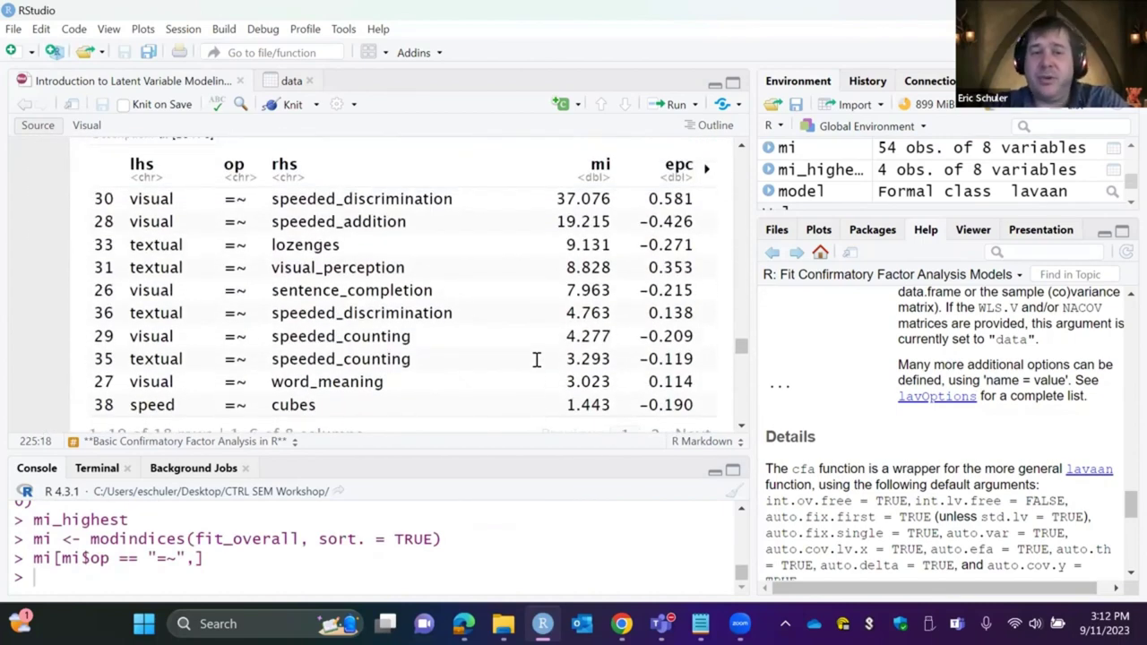
scroll(536, 359, down, 8)
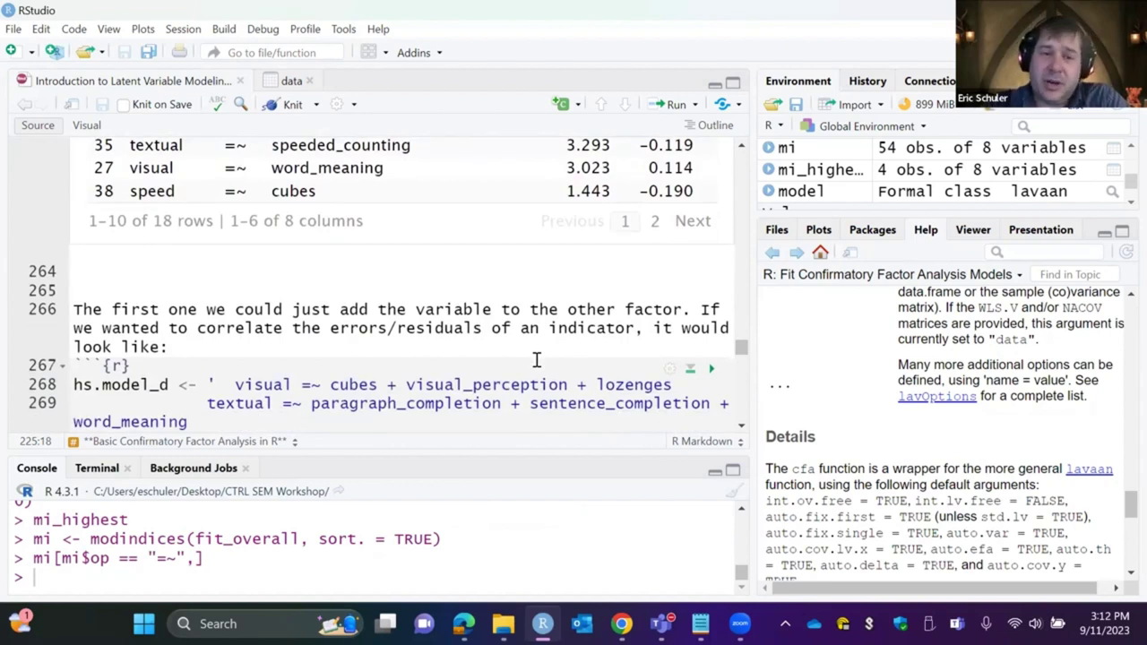
- Highlight the cubes ~~ lozenges residual correlation in hs.model_d and run that chunk to fit and summarize fit_overall5
scroll(536, 359, down, 2)
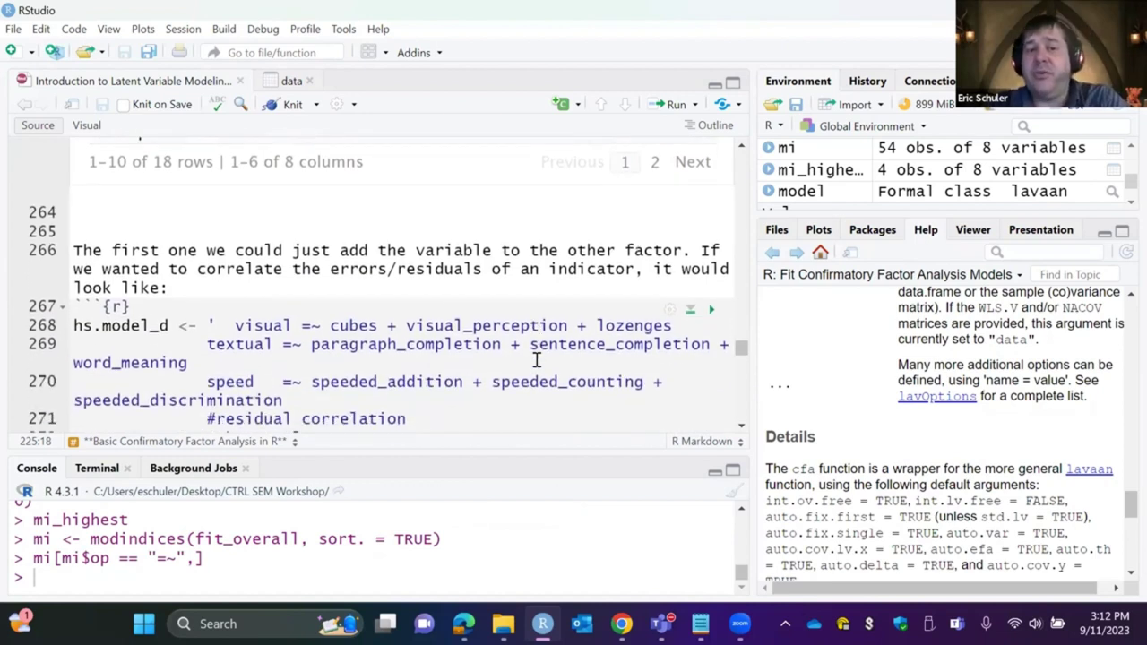
scroll(536, 360, down, 2)
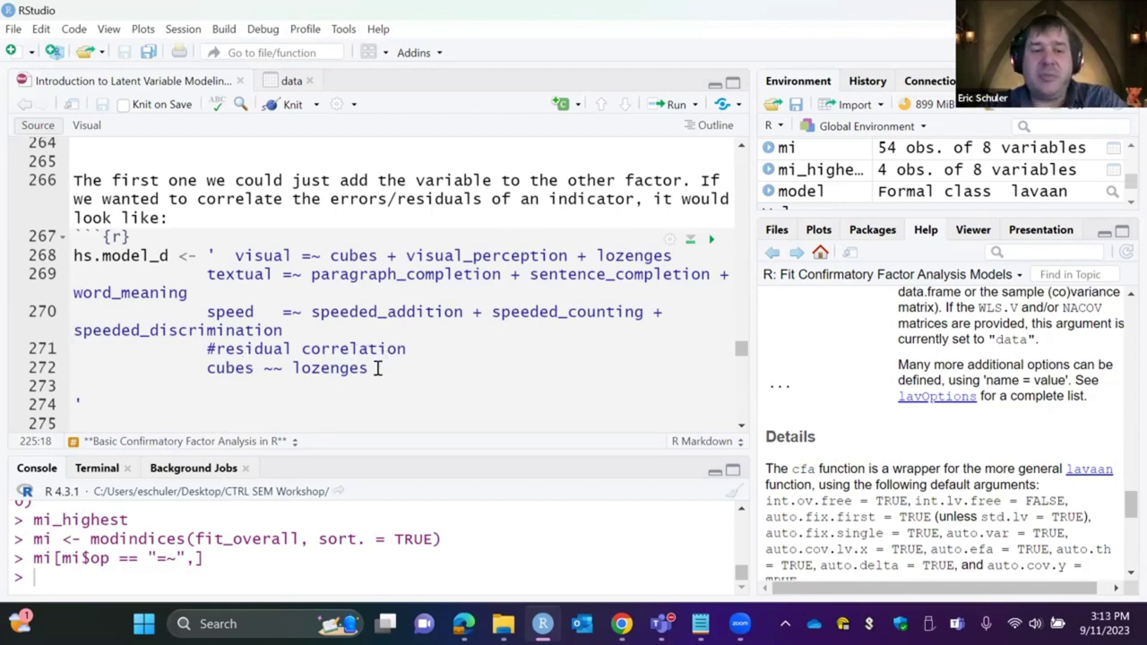
drag(375, 367, 218, 369)
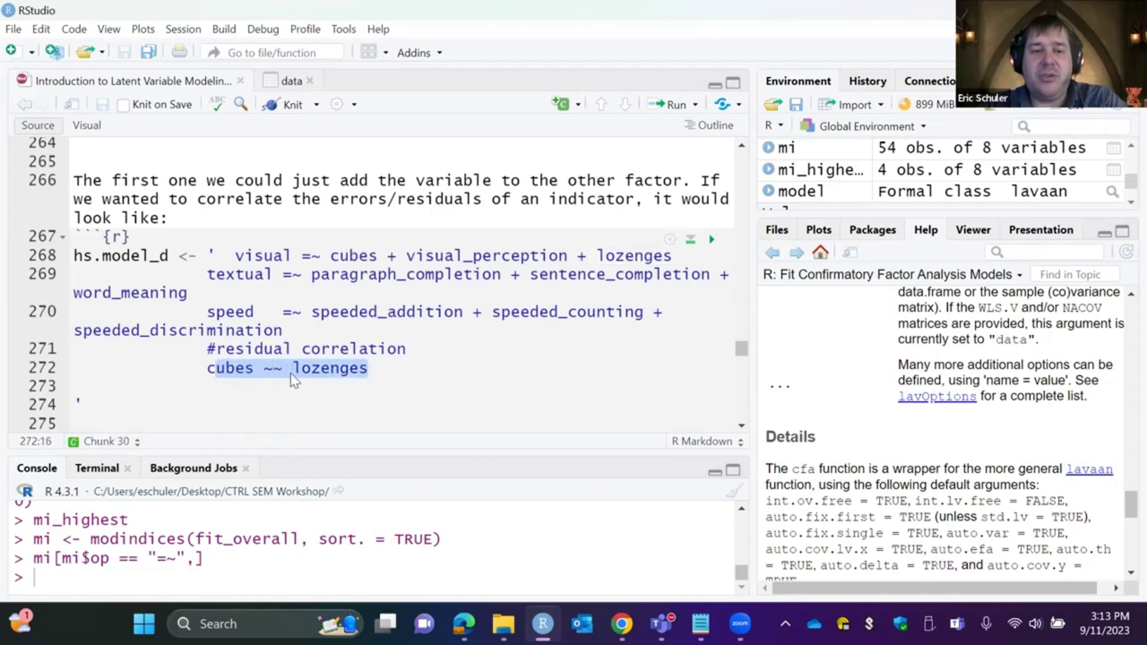
click(267, 369)
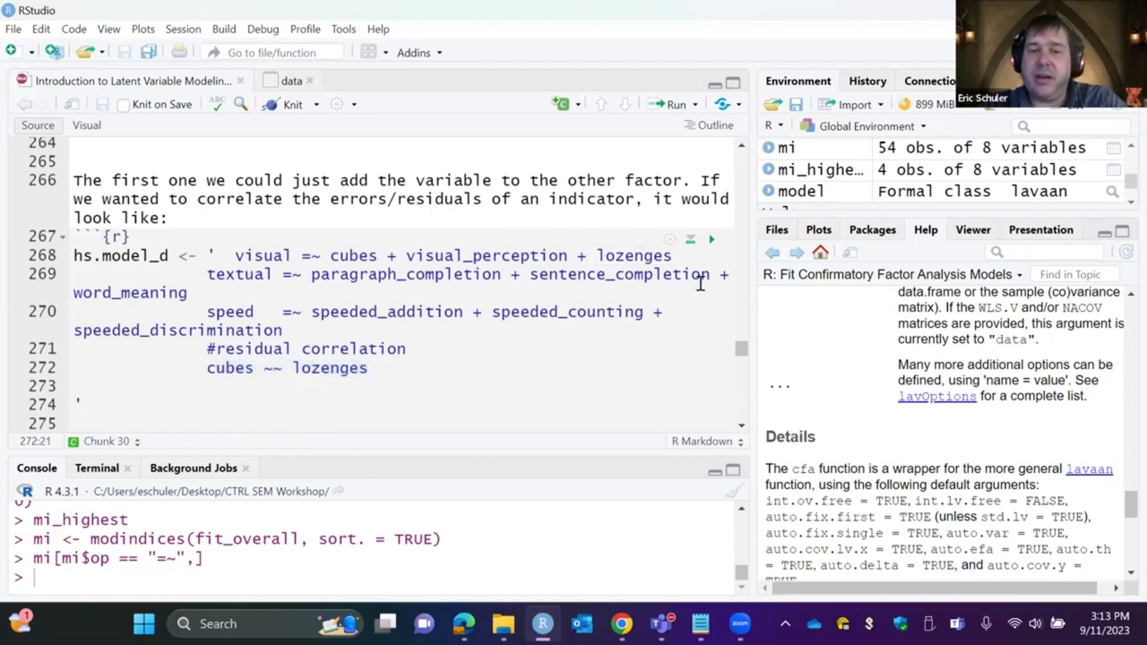
click(712, 239)
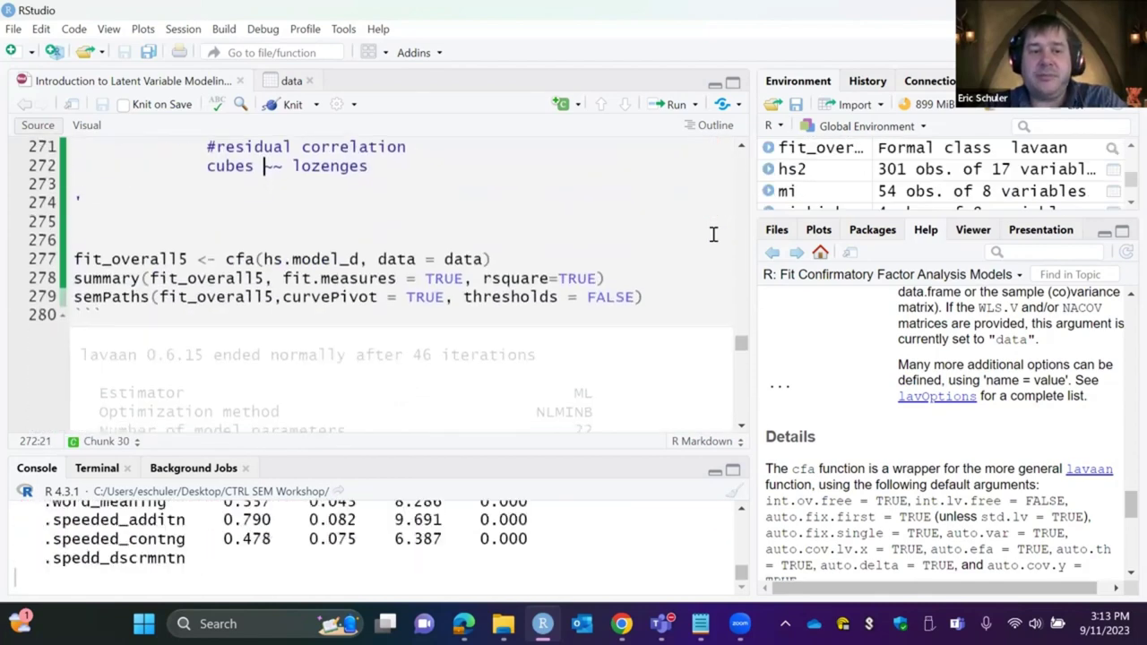
- Examine the fit_overall5 path diagram for the cubes–lozenges residual correlation and read its summary output, including the CFI and TLI fit indices
scroll(713, 234, down, 8)
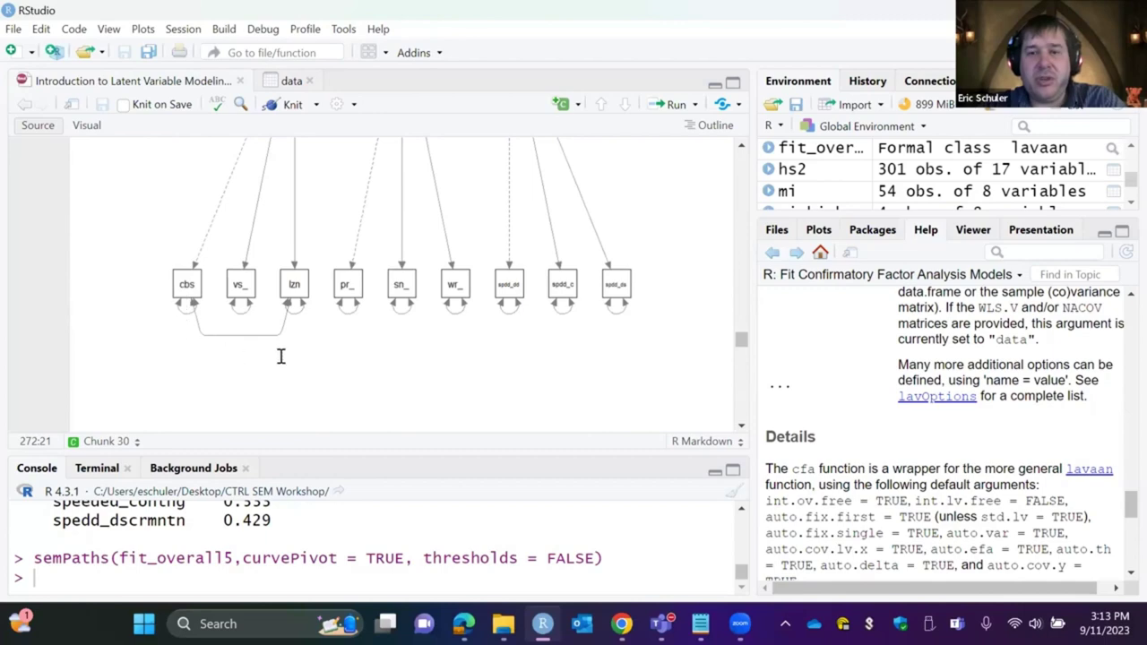
scroll(335, 213, up, 4)
scroll(337, 210, up, 5)
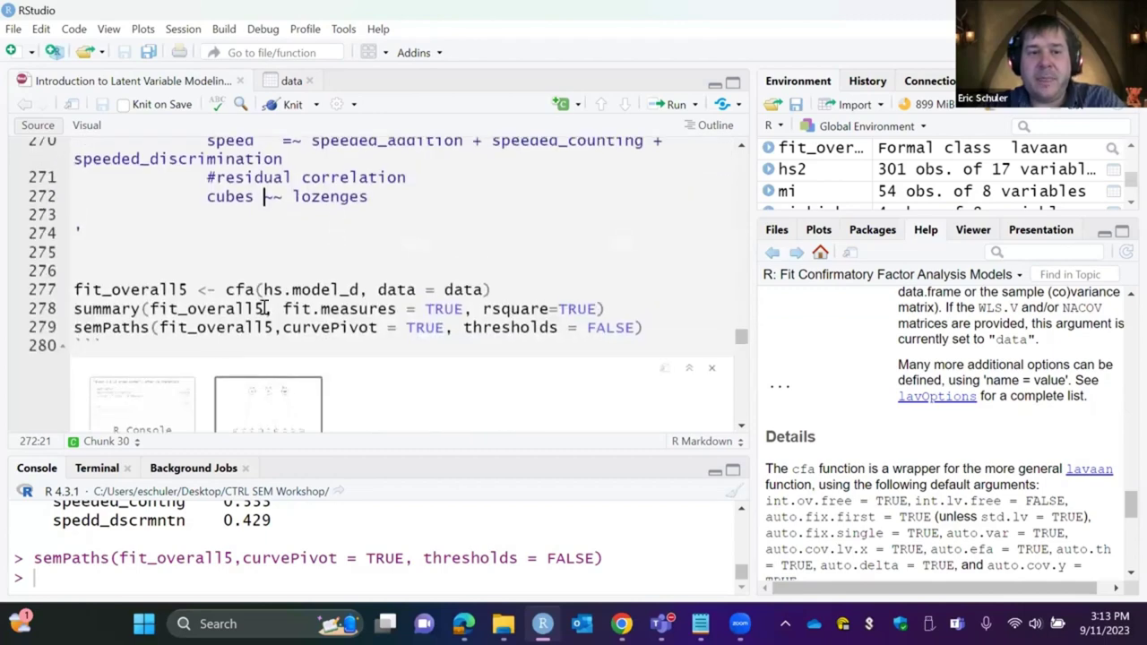
scroll(538, 295, down, 6)
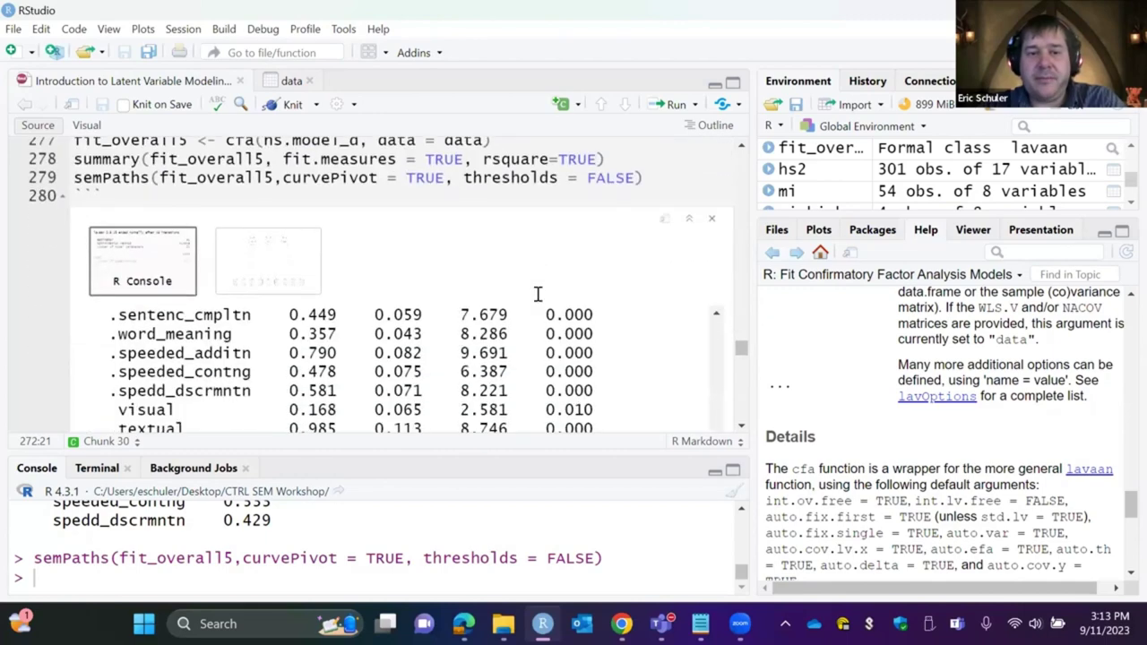
scroll(622, 339, down, 2)
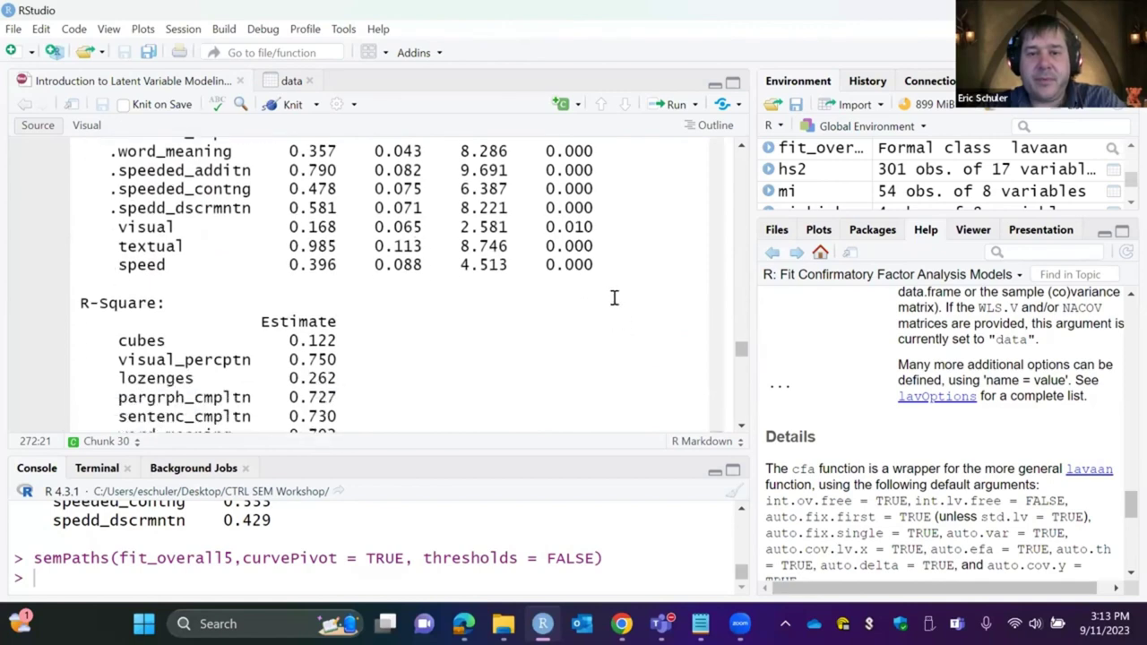
drag(717, 431, 699, 202)
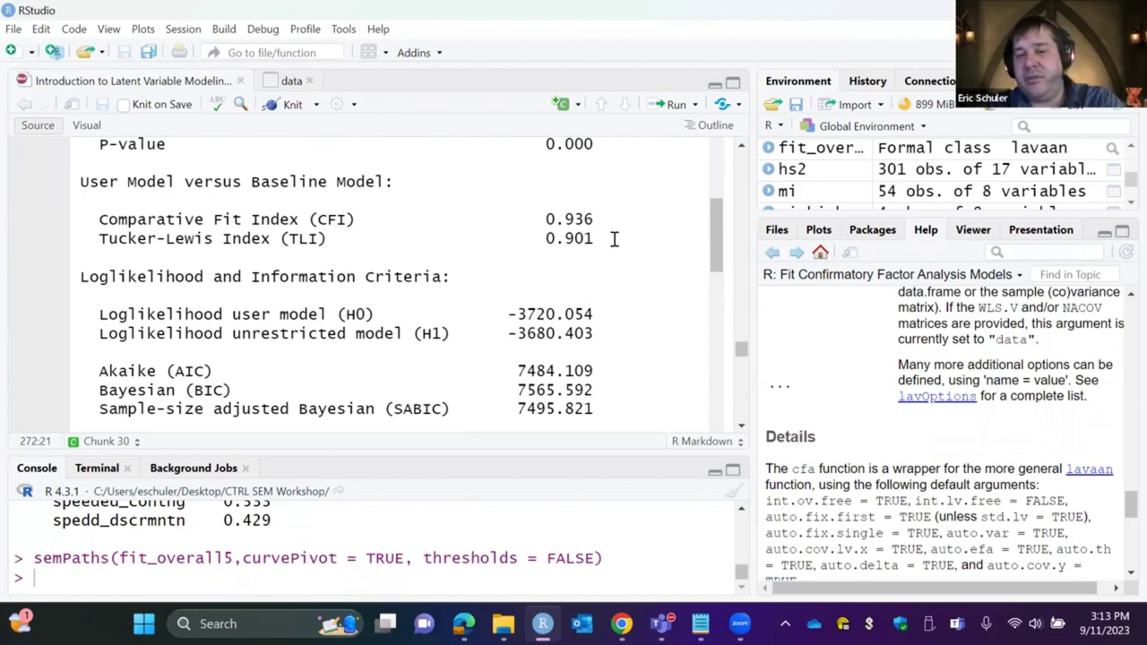
drag(714, 235, 705, 295)
- Run the chunk that extracts unstand_table, beta_table, r_sqrd and corr from fit_overall
scroll(294, 269, down, 8)
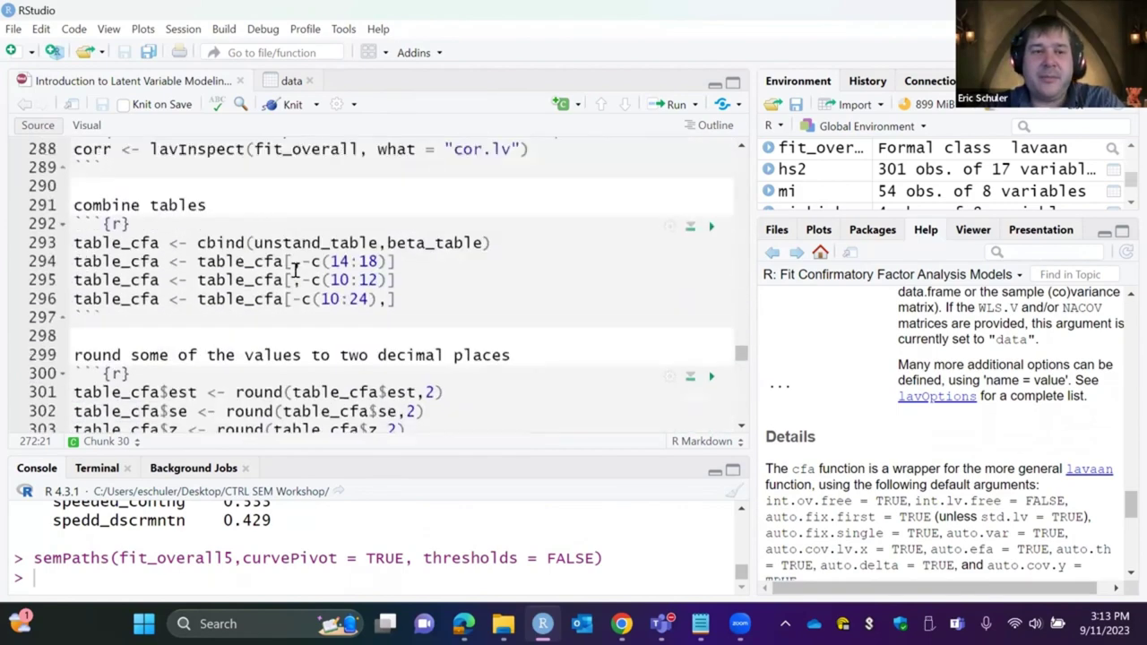
scroll(294, 269, up, 3)
scroll(294, 269, up, 1)
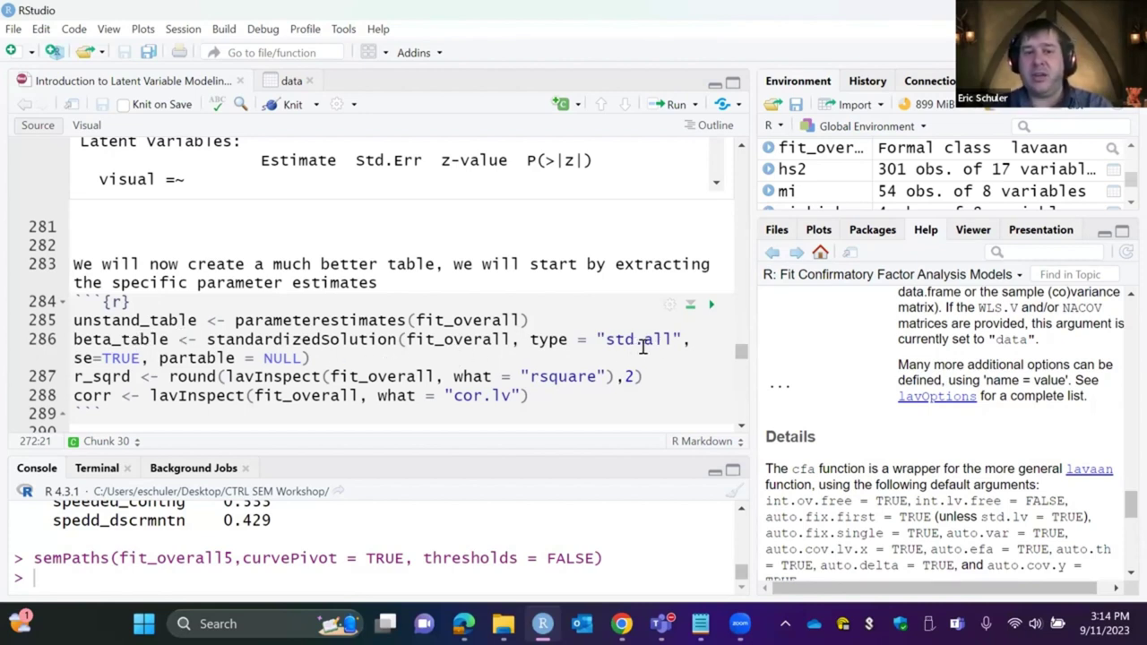
scroll(643, 347, down, 2)
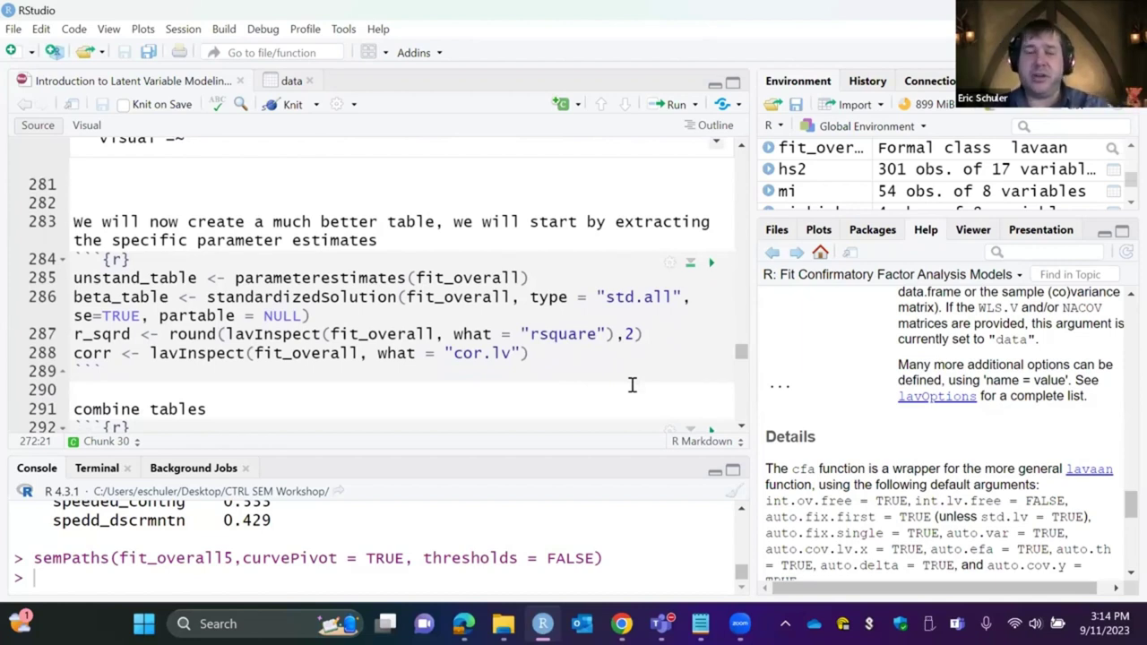
click(711, 262)
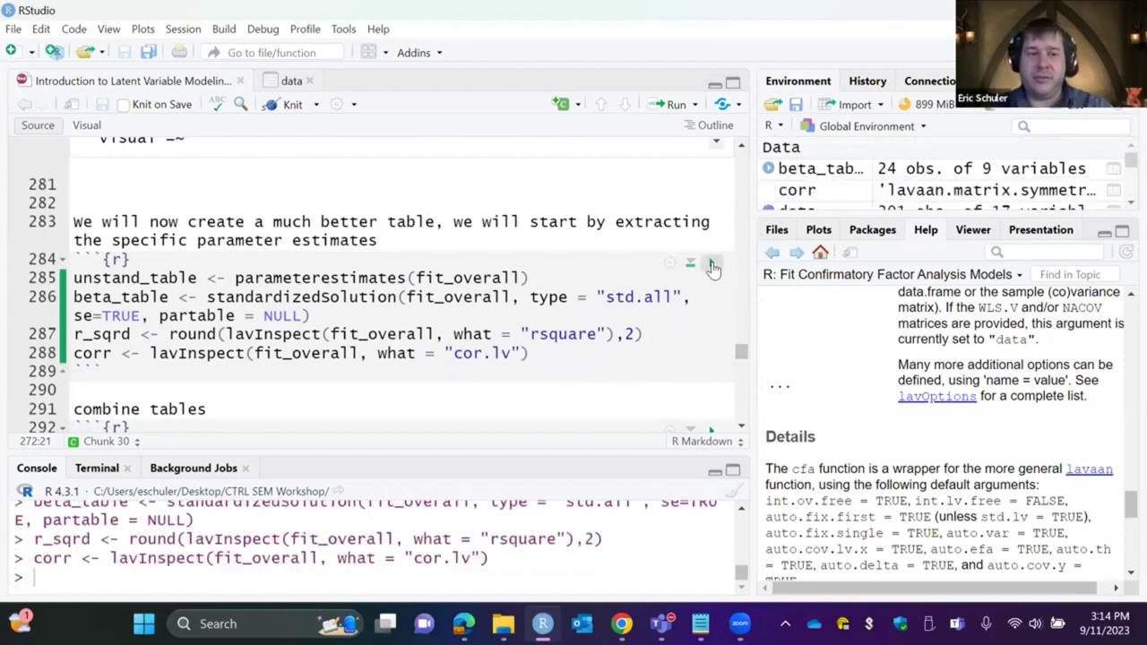
- Run the combine tables chunk that binds unstand_table and beta_table into table_cfa, and print table_cfa by itself
scroll(617, 307, down, 3)
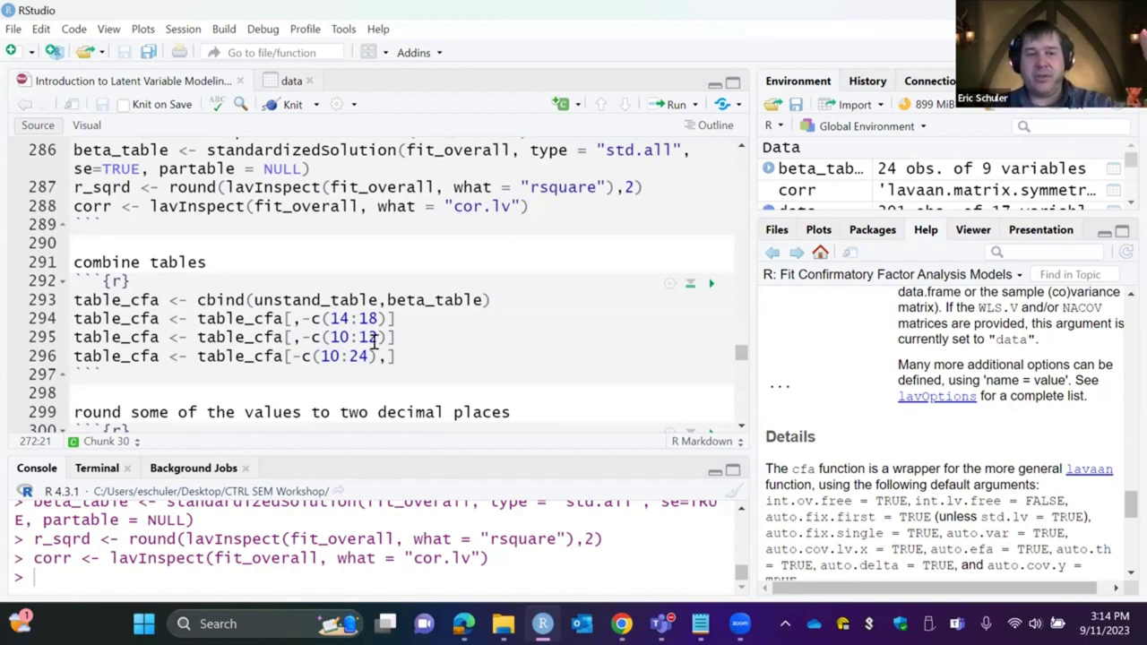
click(711, 283)
click(158, 357)
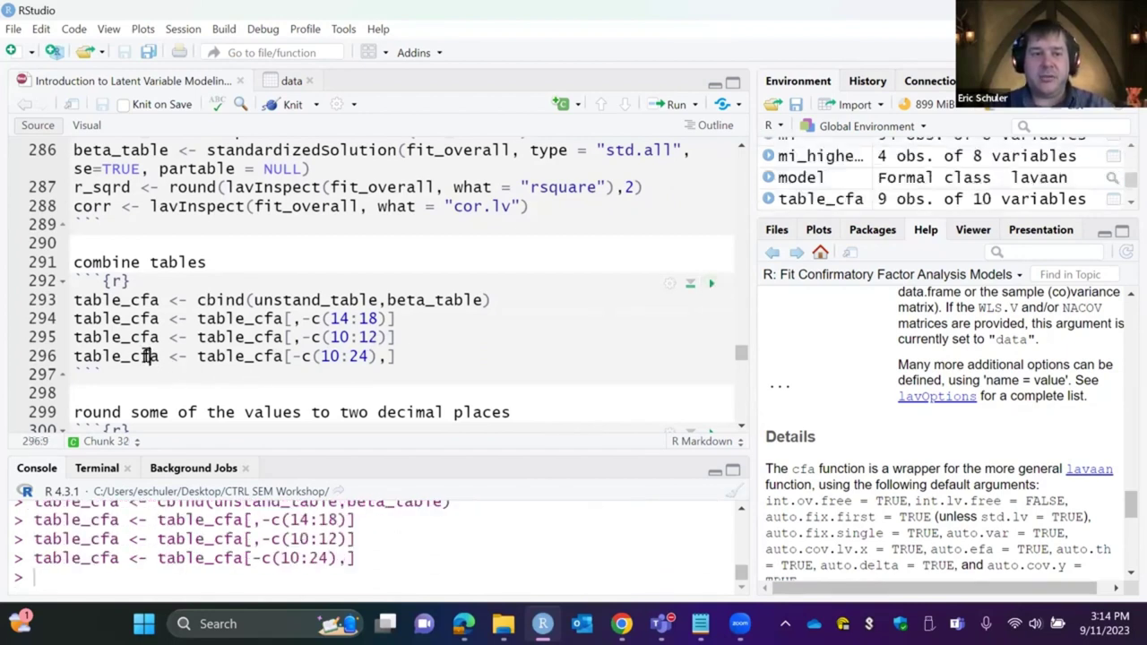
drag(160, 357, 46, 359)
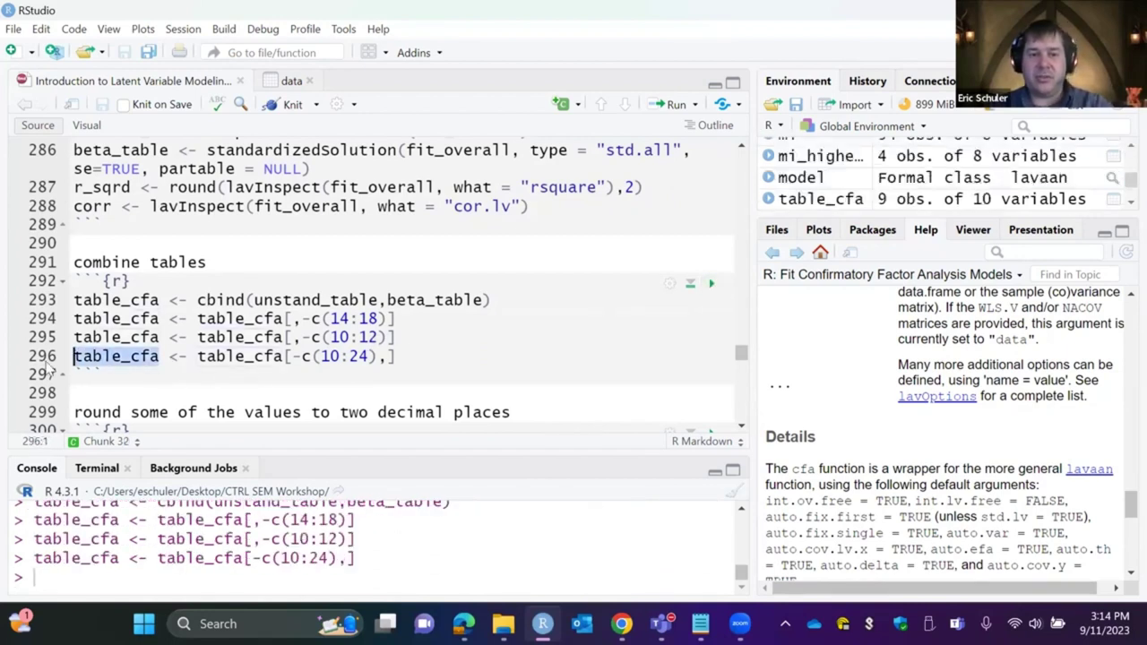
key(ctrl+Return)
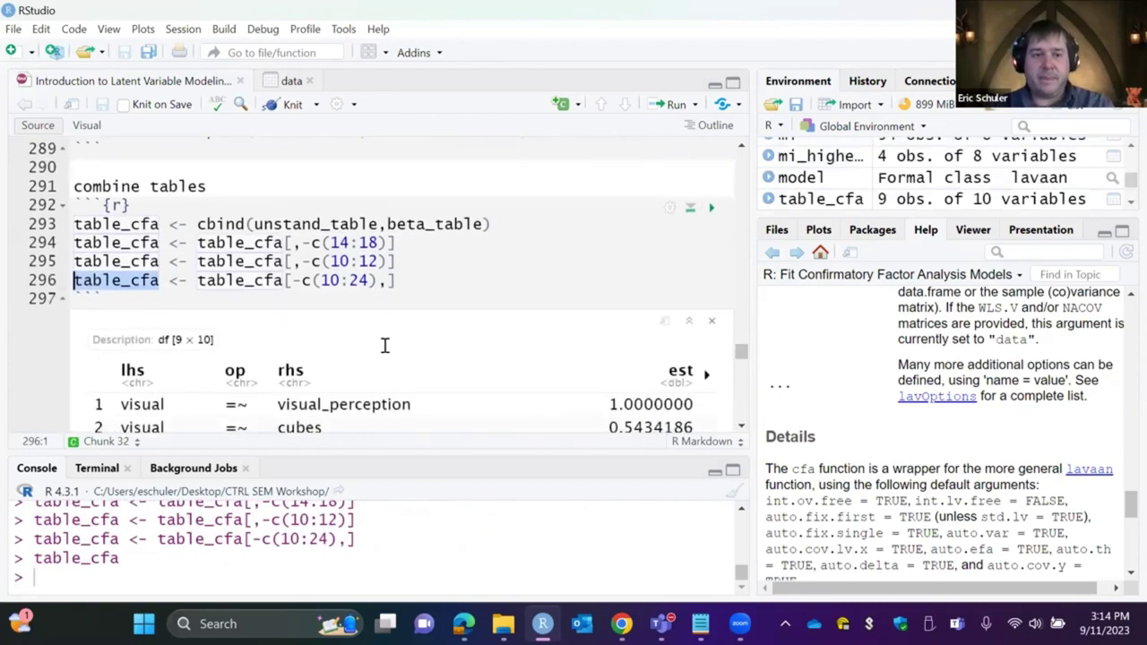
- Review the printed table_cfa, highlighting the paragraph_completion estimate and paging to the columns from se through ci.upper
scroll(355, 259, up, 2)
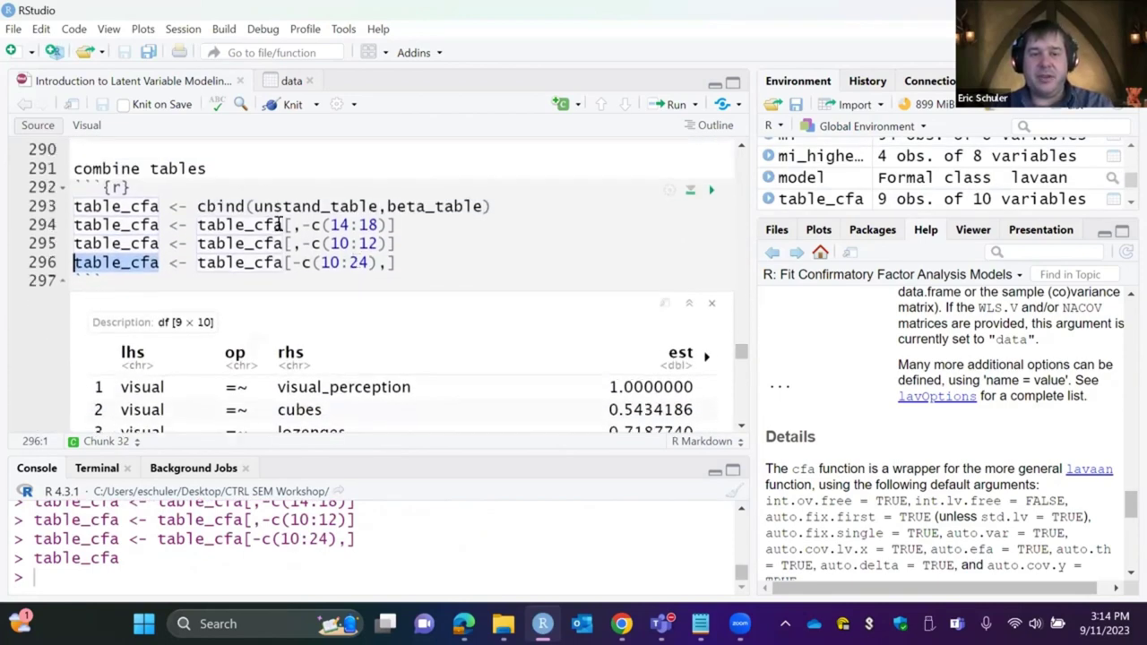
scroll(388, 283, down, 4)
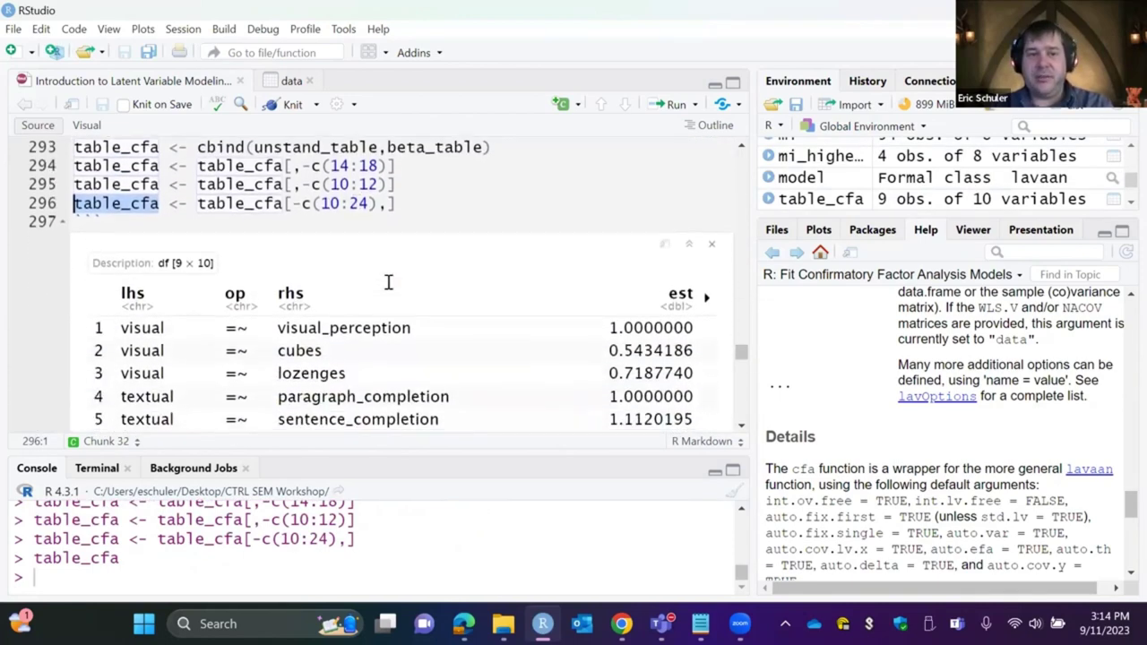
scroll(388, 282, down, 2)
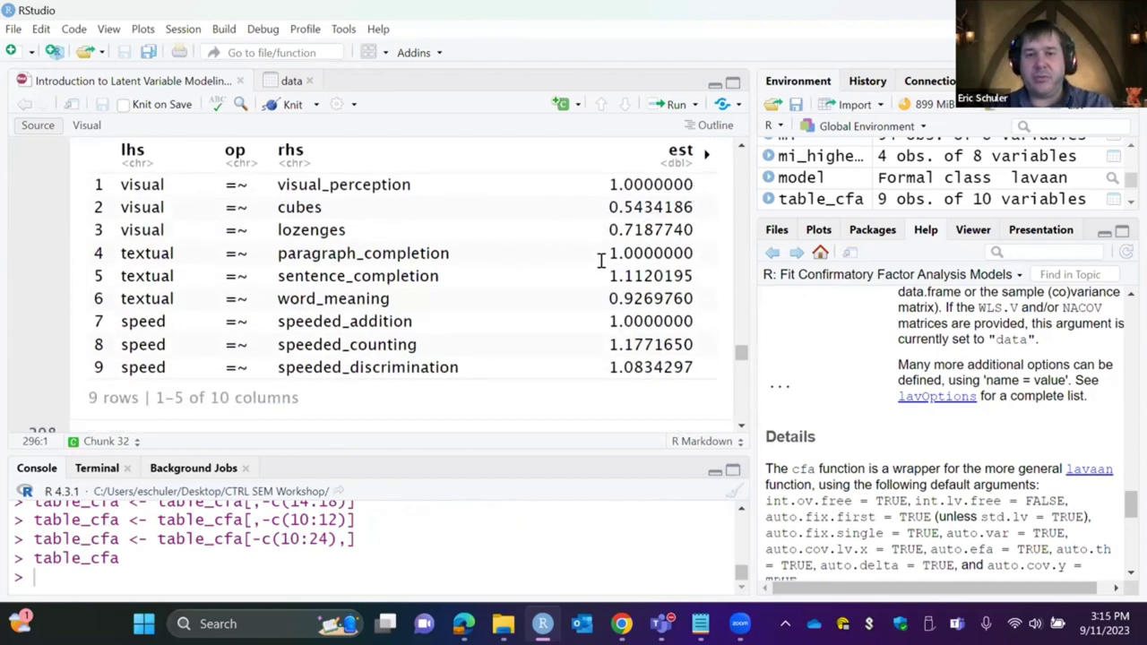
drag(607, 255, 693, 251)
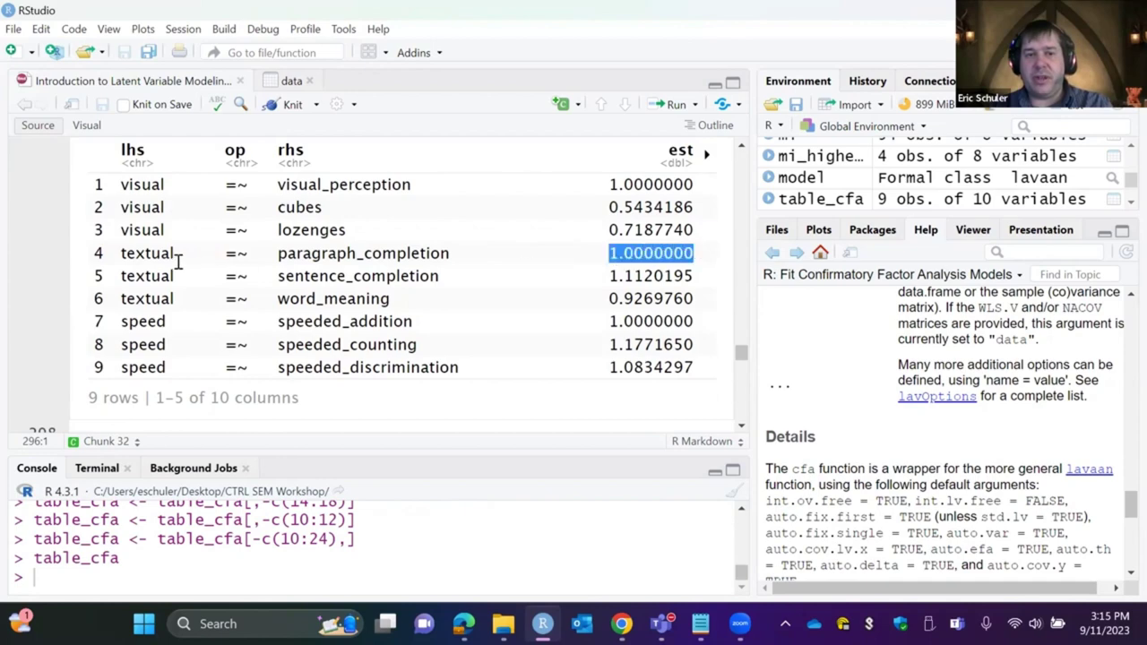
click(706, 154)
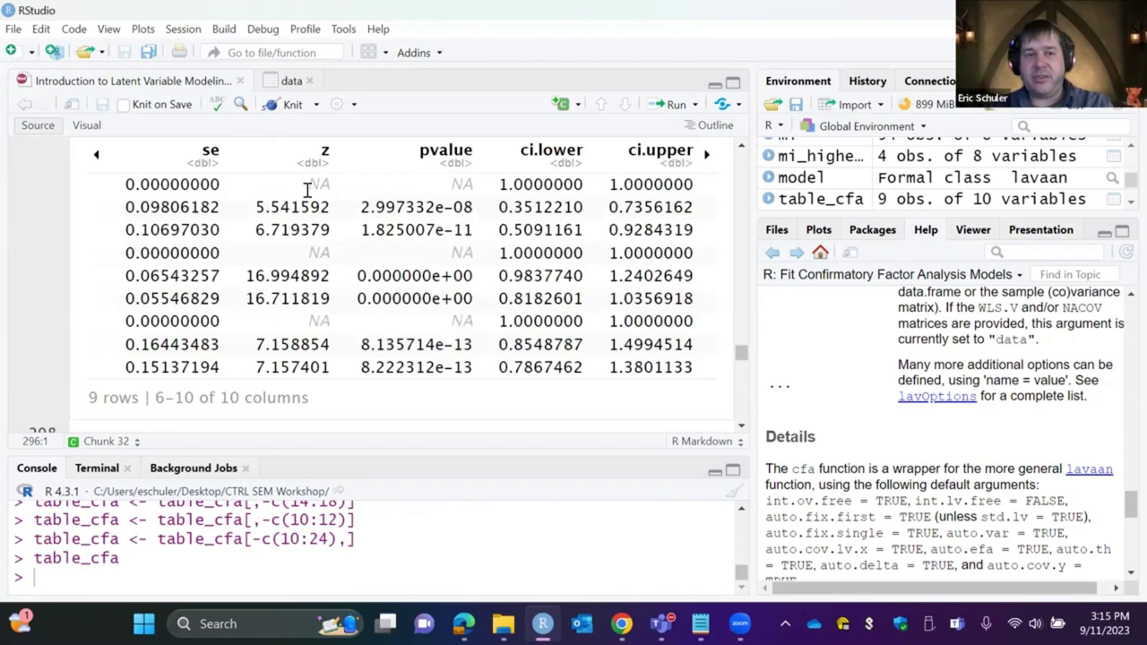
scroll(484, 237, up, 4)
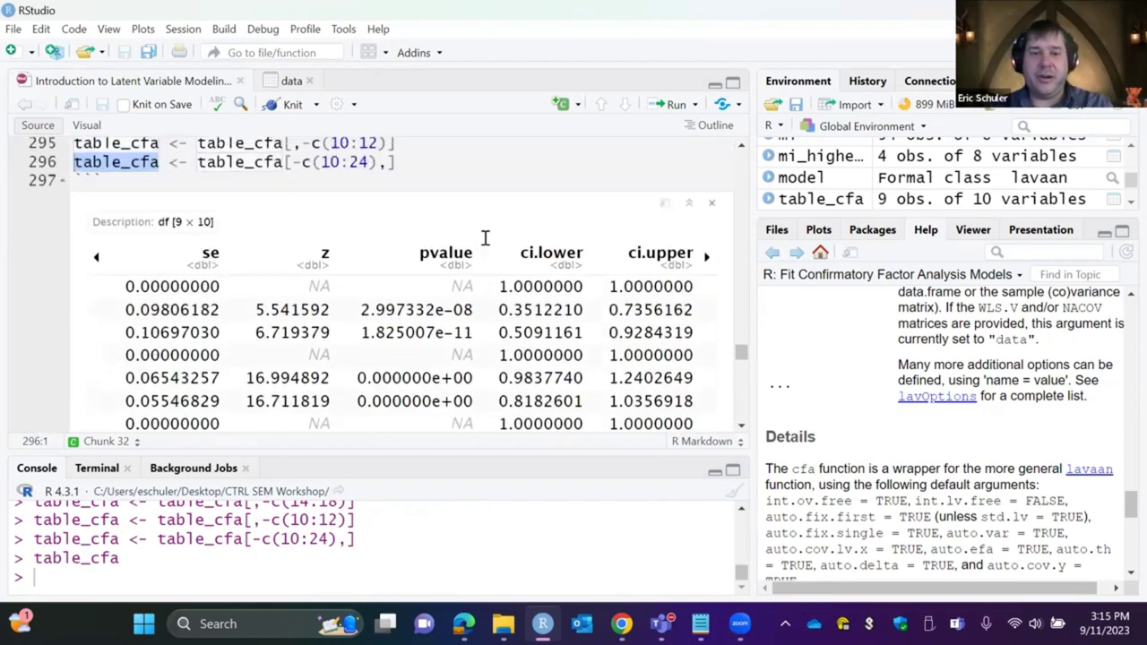
- Run the chunk rounding table_cfa's p-values to three decimals and its estimates, SE, z, confidence limits and standardized estimates to two
scroll(448, 260, down, 8)
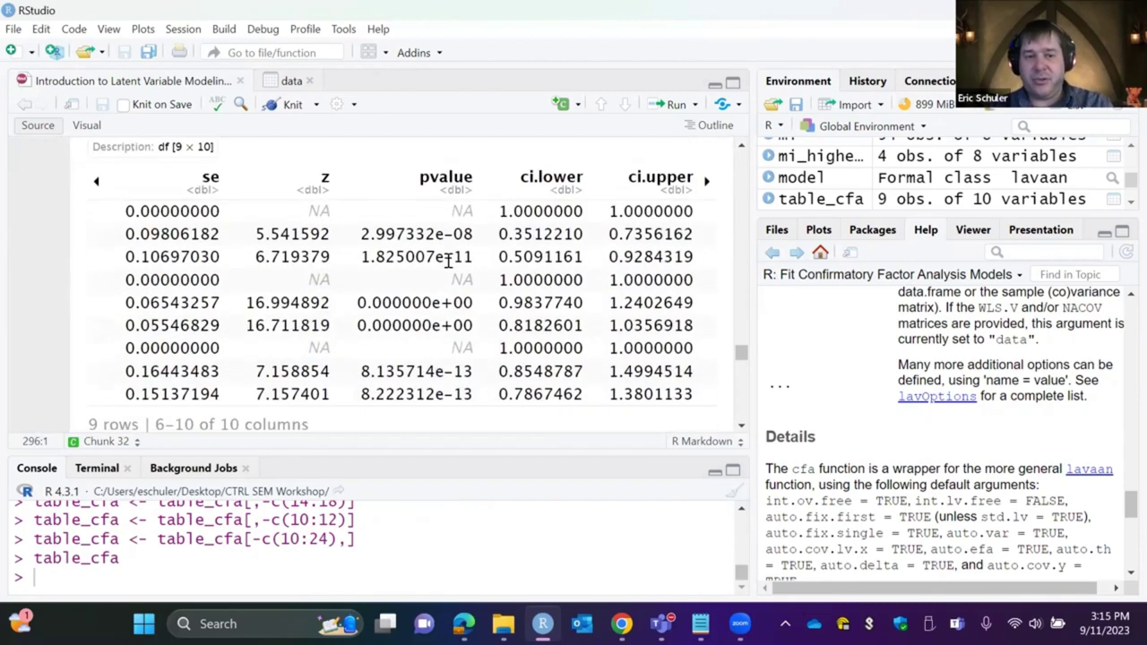
click(507, 294)
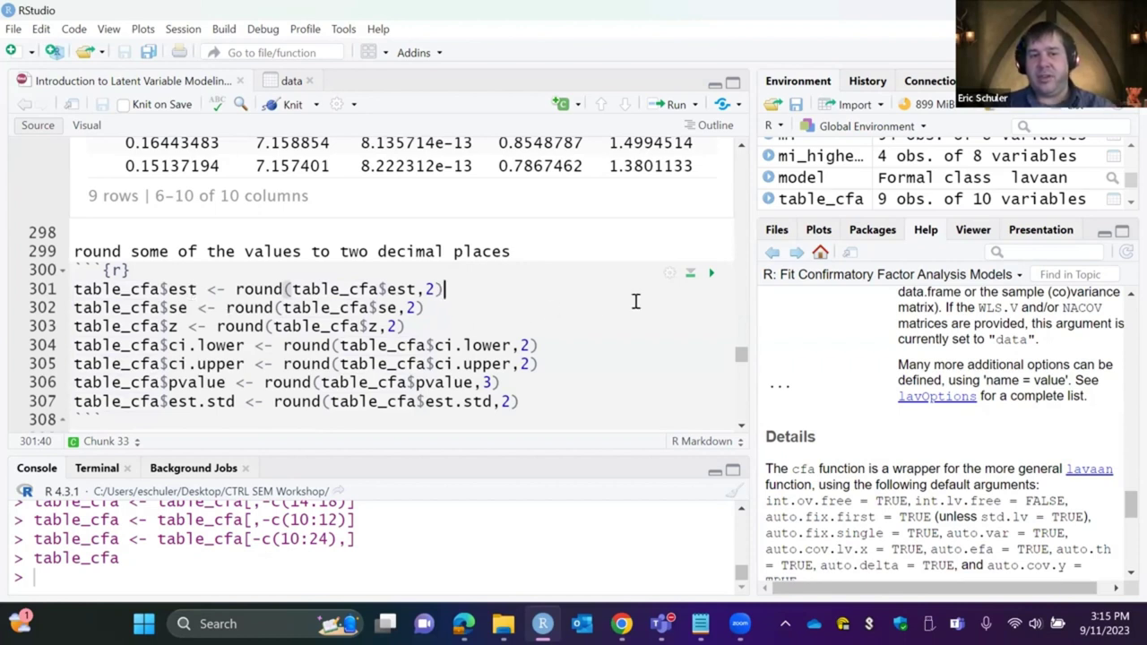
click(708, 273)
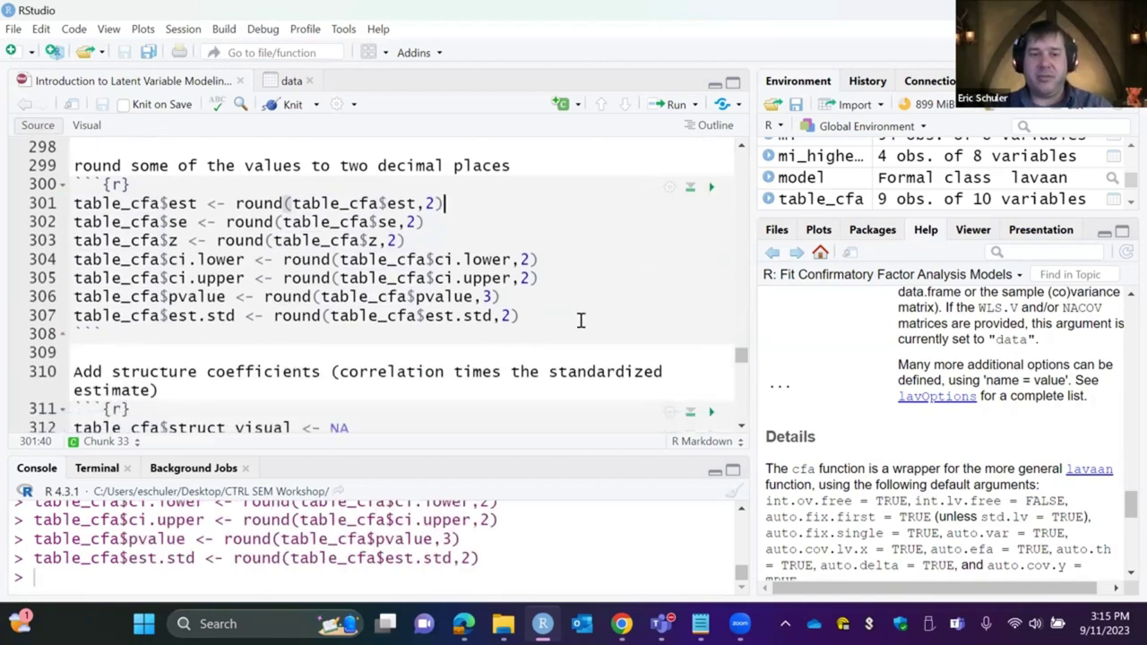
- Examine the fit_overall5 path diagram, including the latent factors, their indicators and the residual correlation between cubes and lozenges
scroll(581, 320, down, 2)
scroll(522, 258, down, 2)
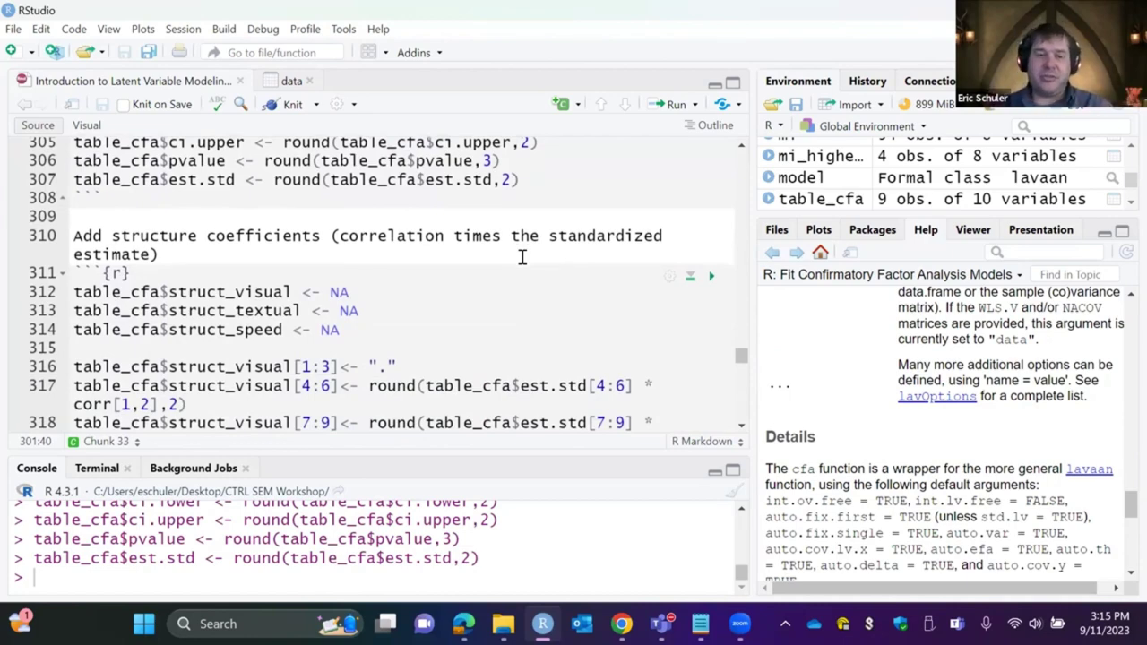
scroll(522, 257, up, 15)
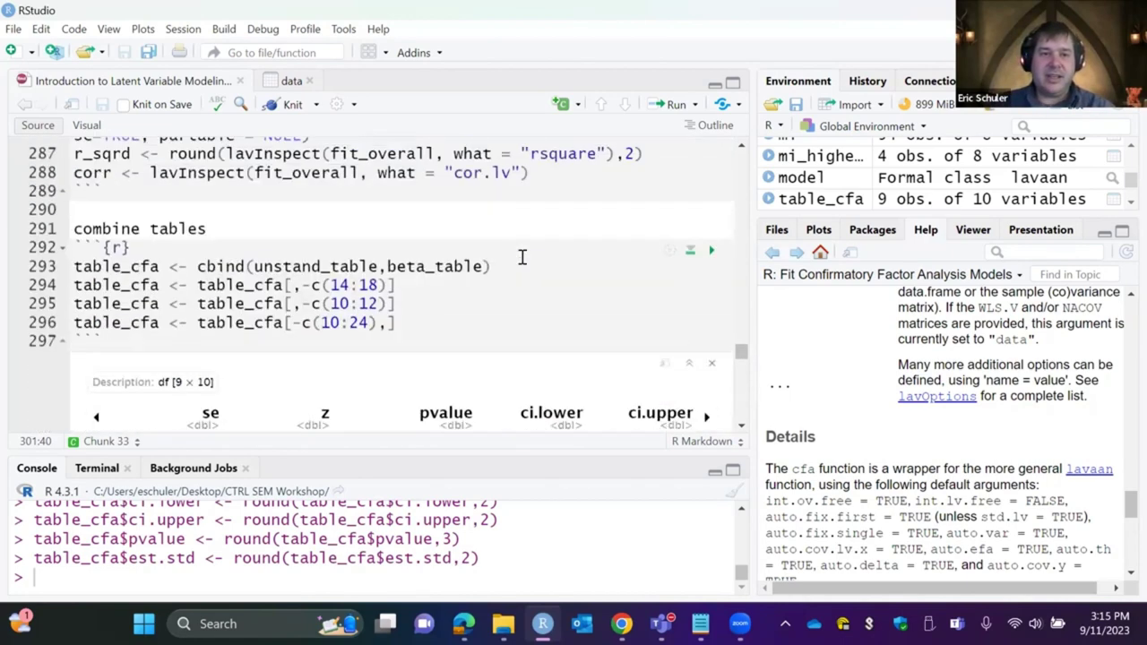
scroll(521, 257, up, 2)
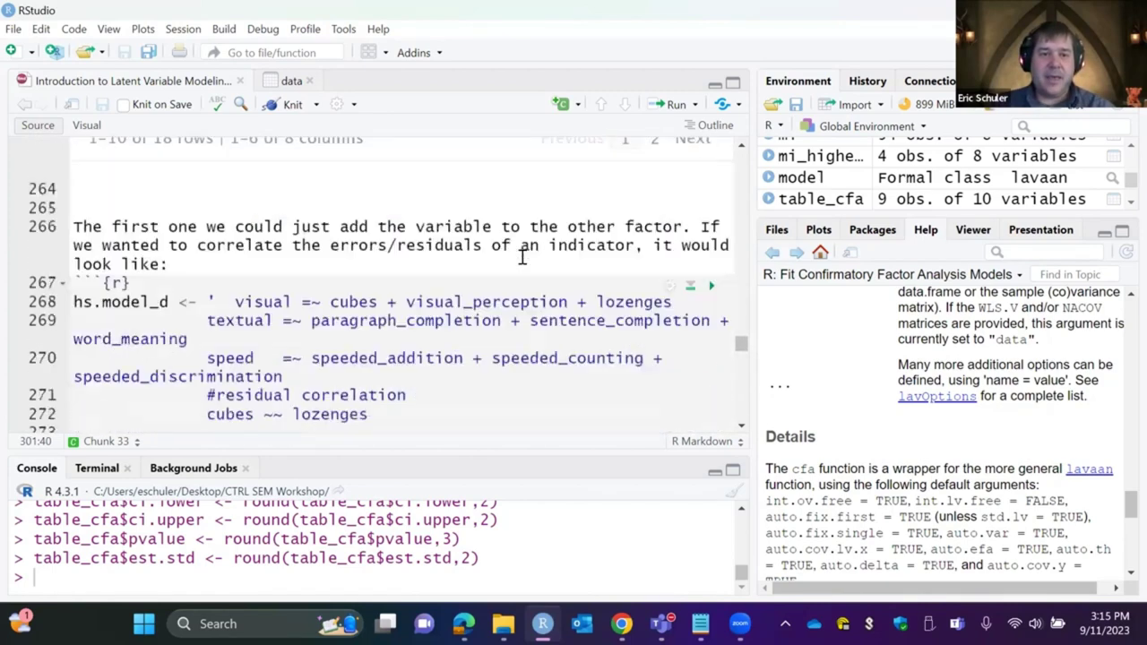
scroll(524, 257, down, 5)
click(314, 301)
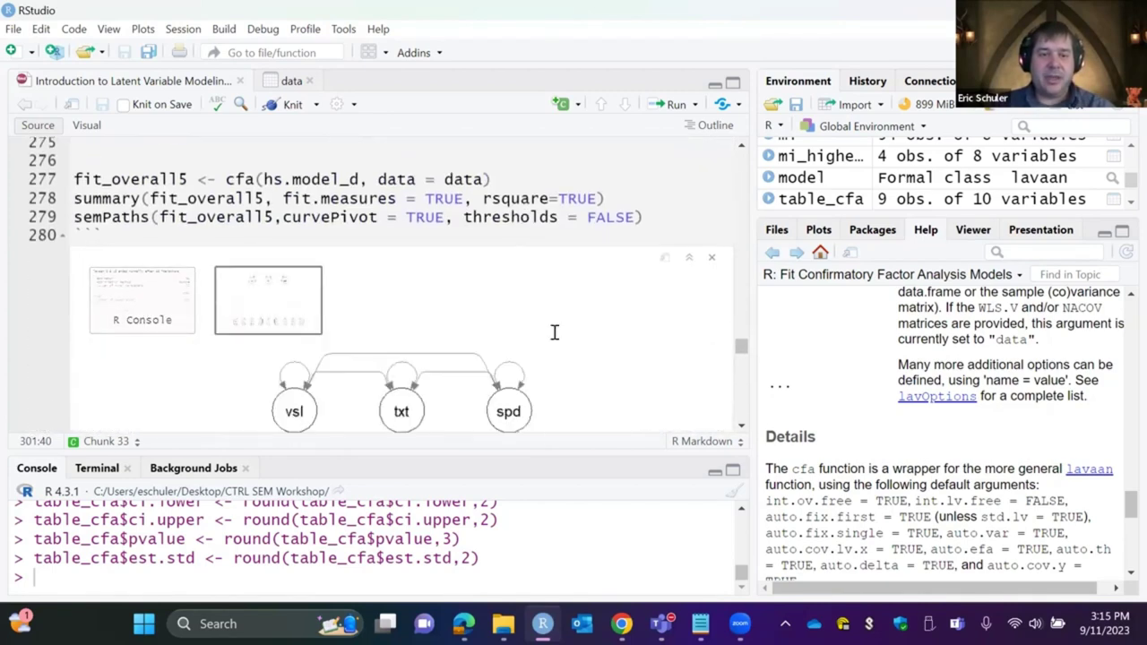
scroll(554, 332, down, 3)
scroll(554, 332, down, 3)
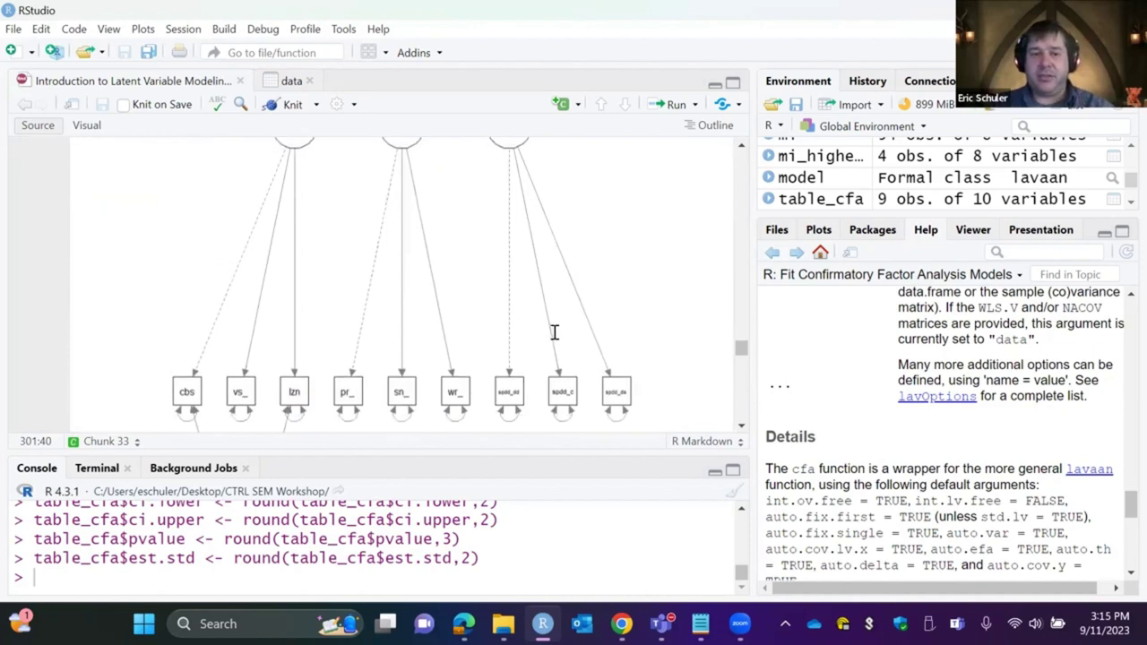
scroll(553, 331, up, 1)
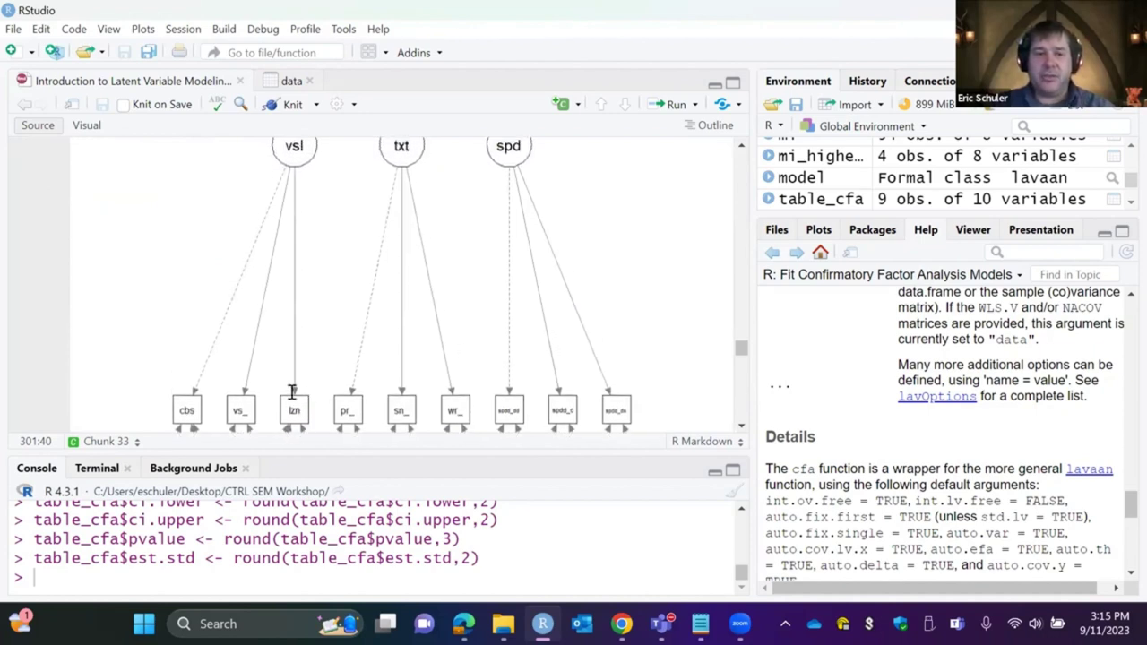
scroll(298, 199, up, 1)
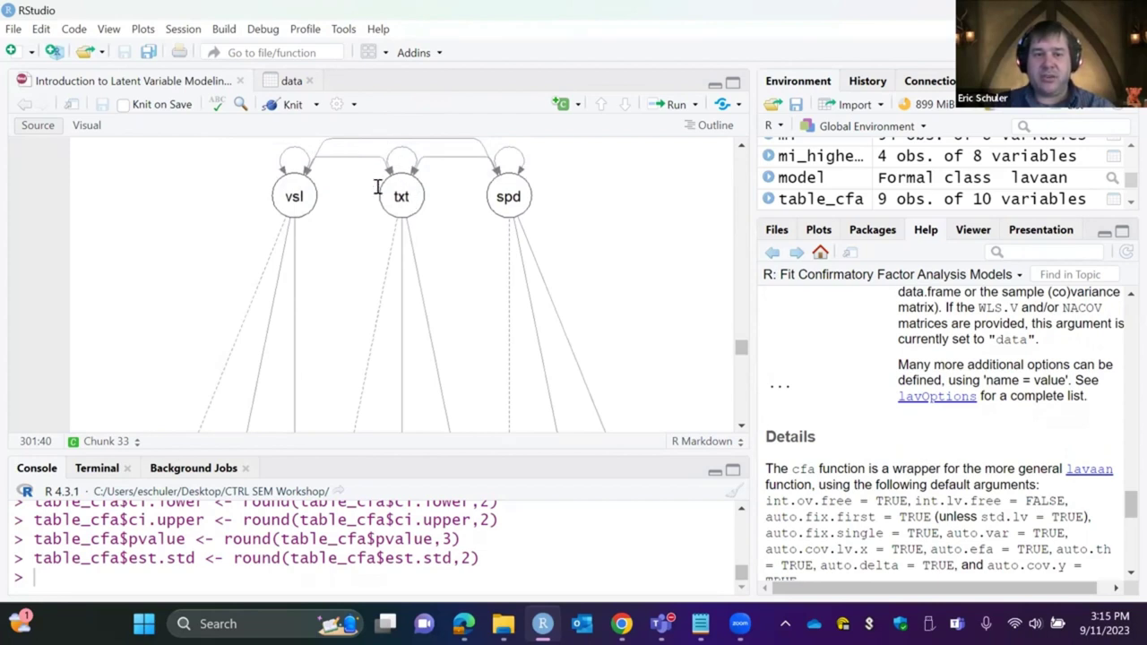
scroll(273, 311, down, 3)
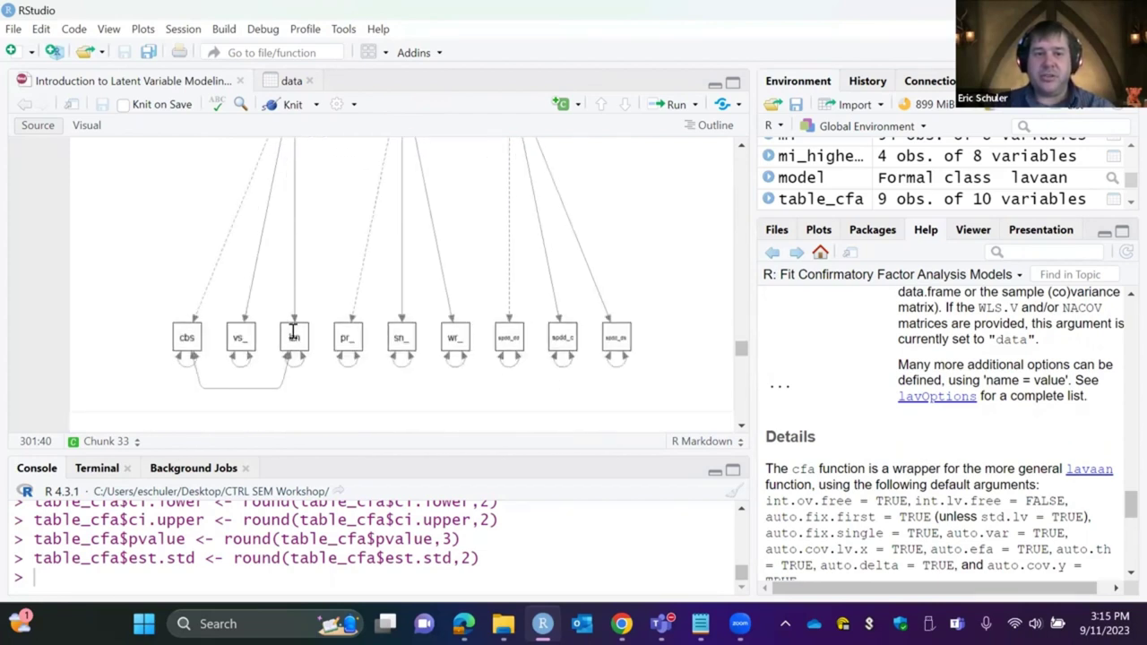
scroll(292, 330, up, 1)
scroll(292, 331, up, 3)
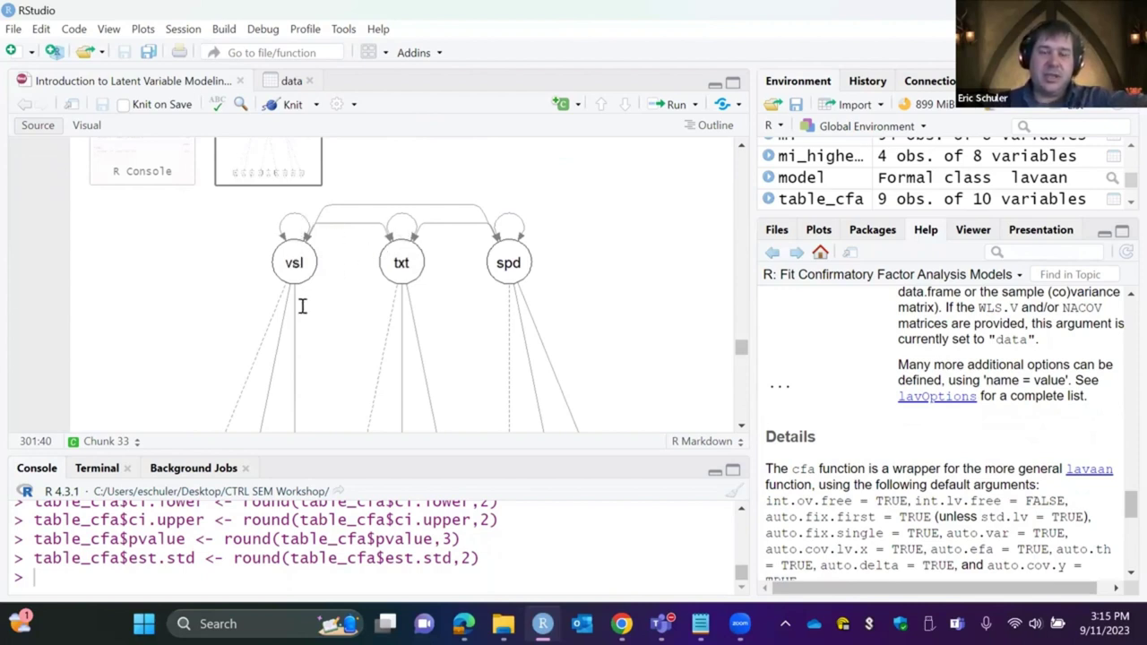
scroll(302, 305, down, 3)
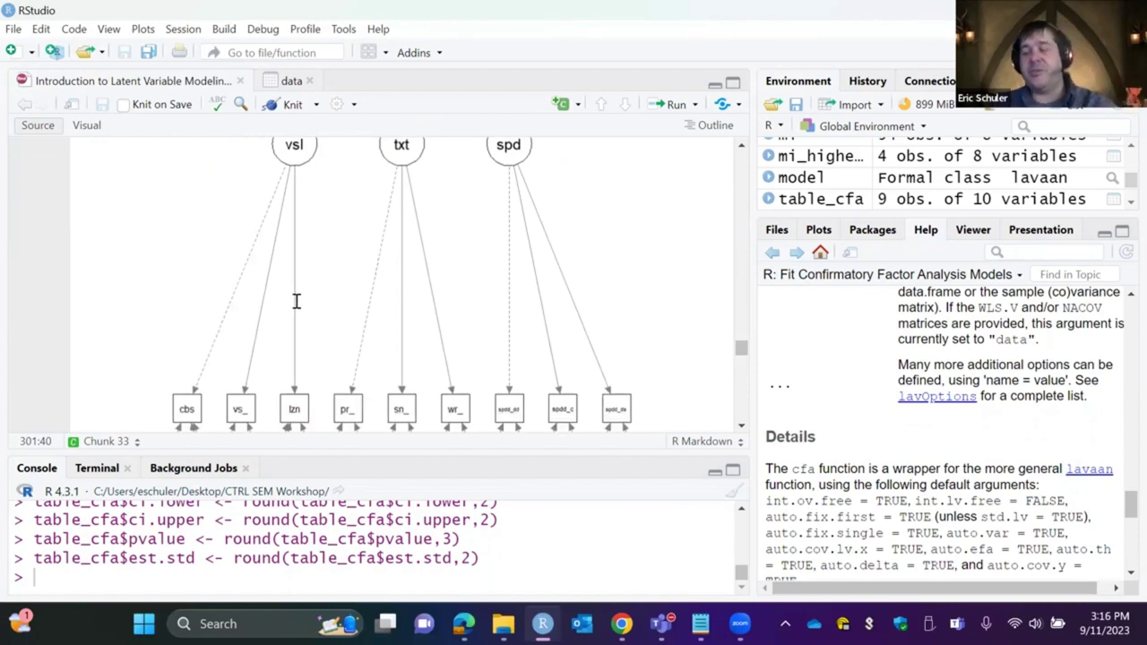
scroll(297, 301, down, 3)
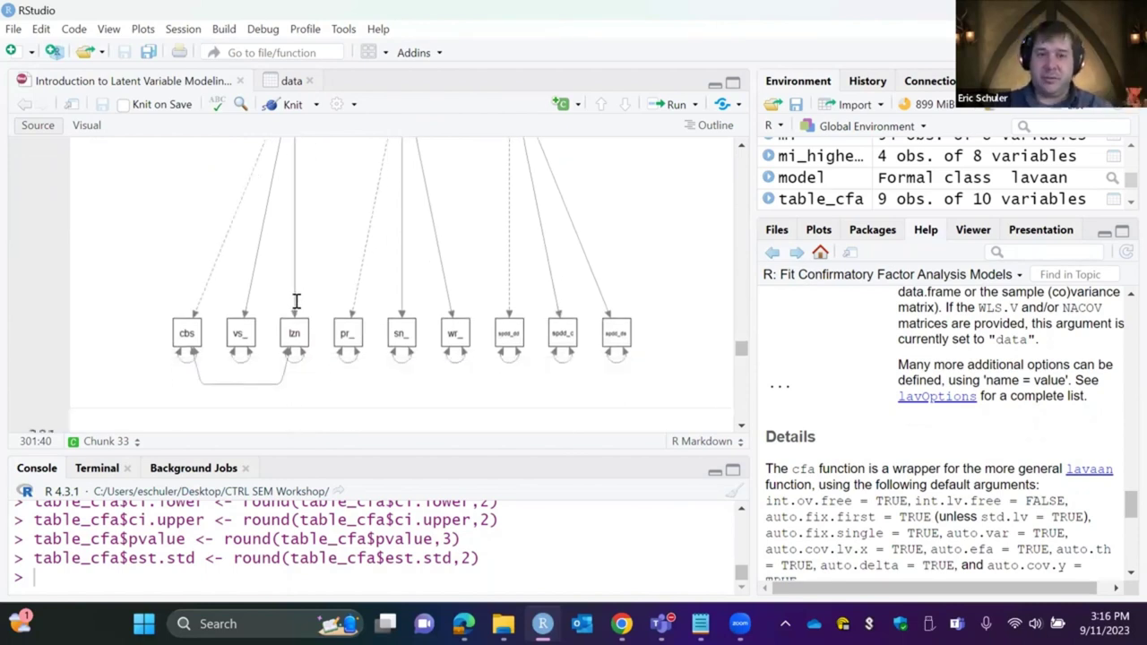
scroll(297, 301, up, 2)
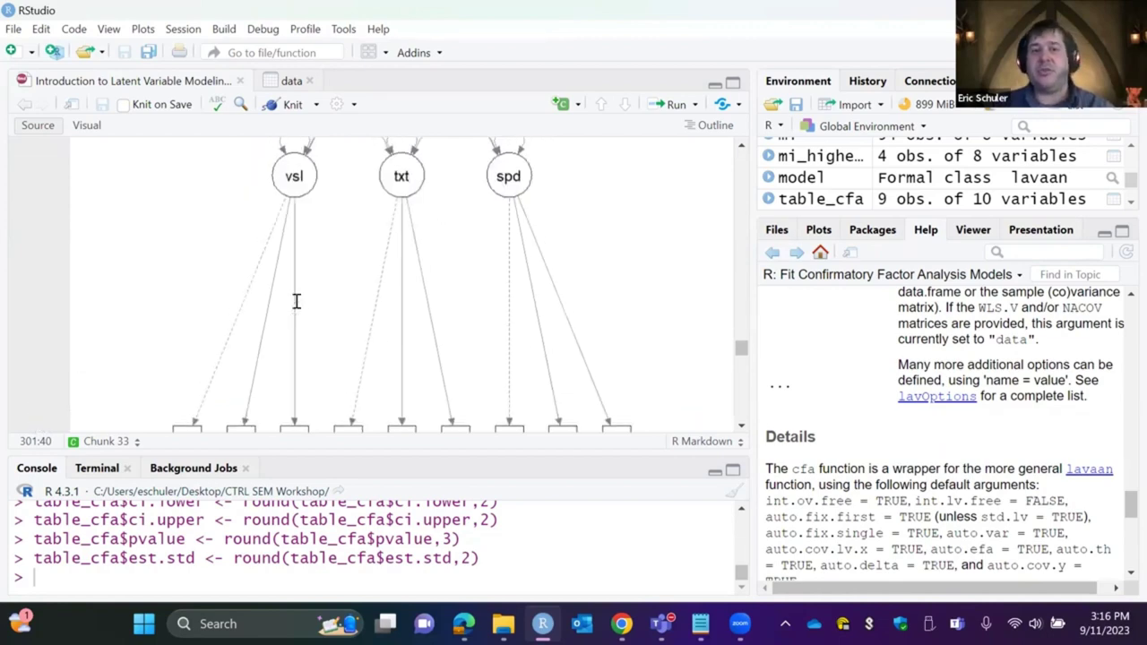
scroll(297, 301, down, 2)
scroll(302, 352, down, 5)
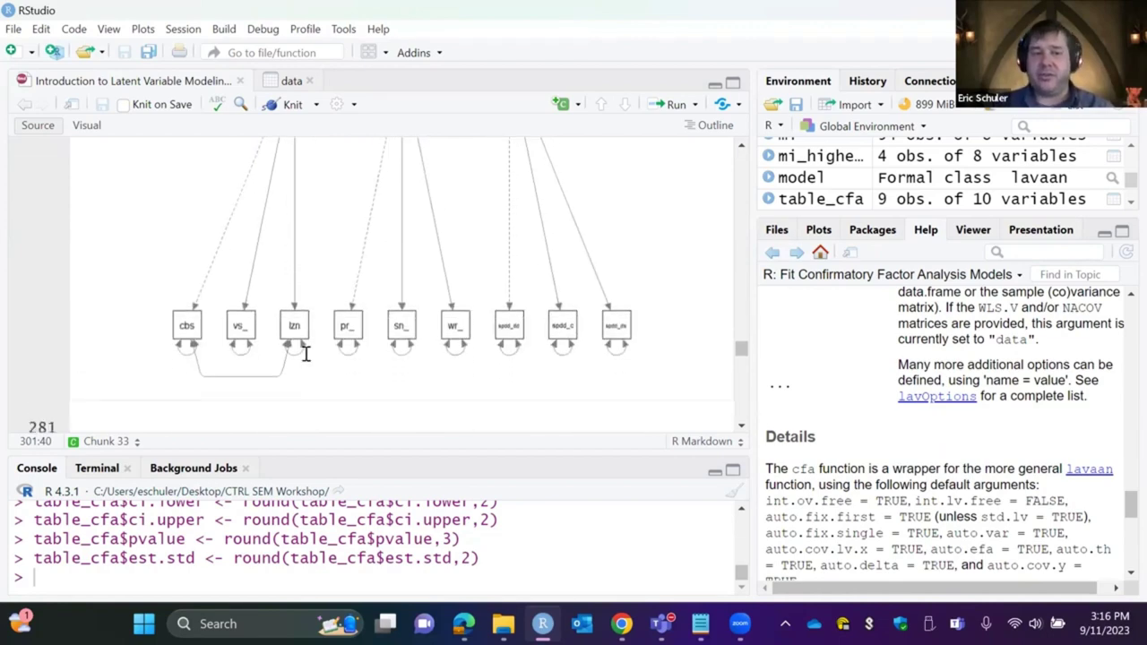
- Run the chunk adding visual, textual and speed structure coefficients to table_cfa, and review how its code calculates them
scroll(306, 355, down, 10)
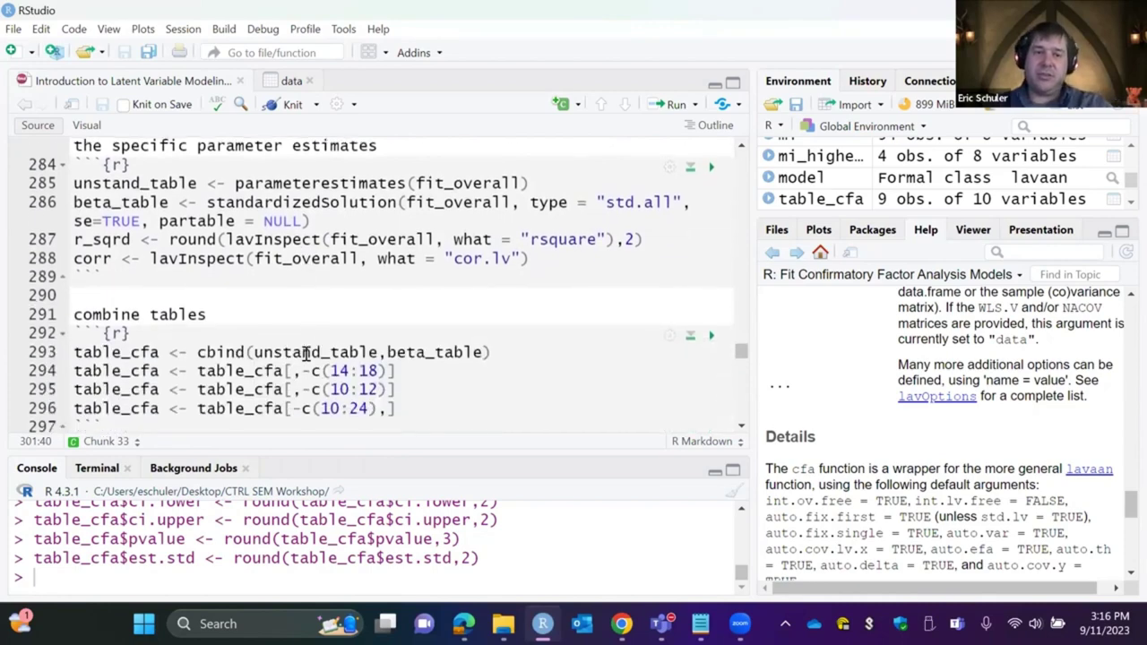
scroll(306, 356, down, 10)
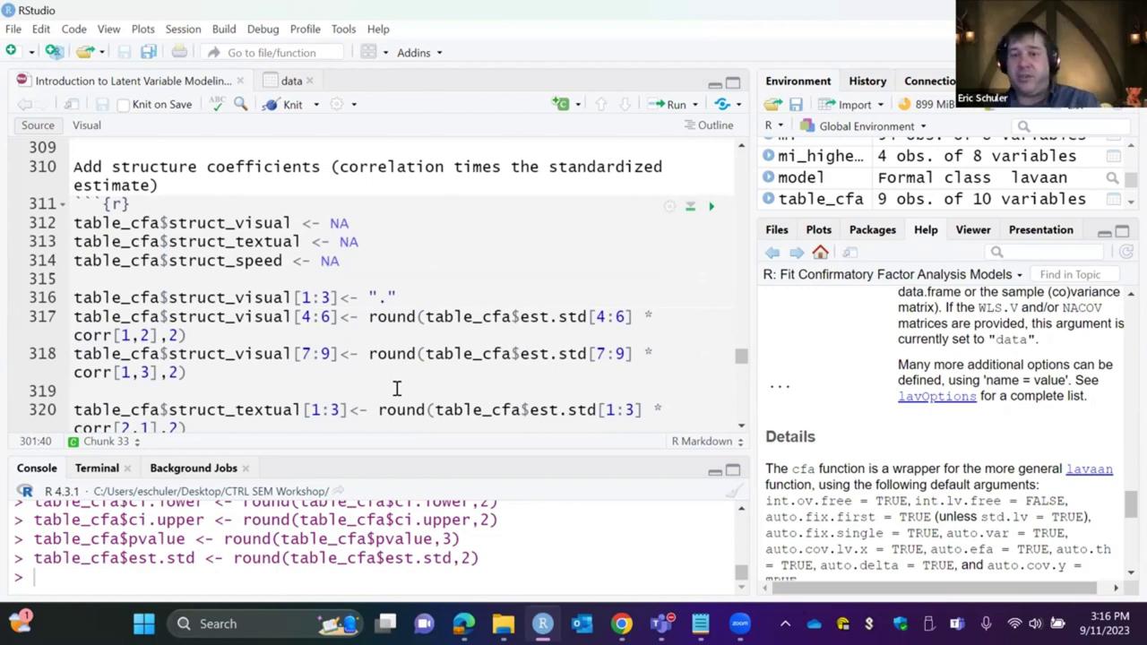
click(710, 206)
scroll(517, 265, down, 5)
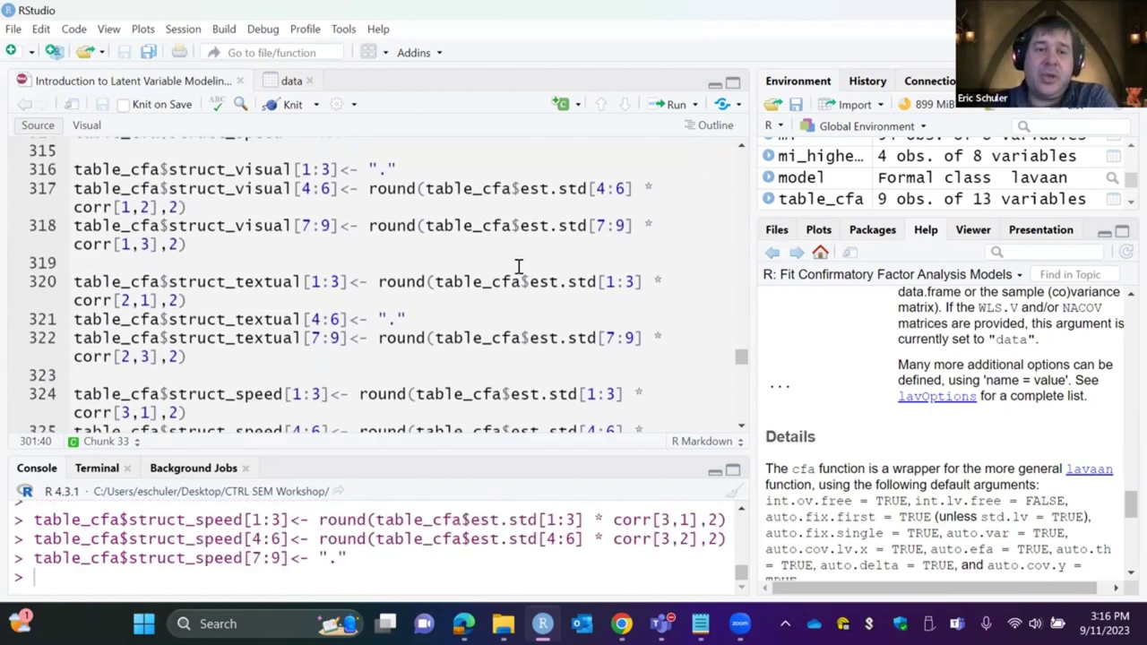
scroll(285, 344, down, 2)
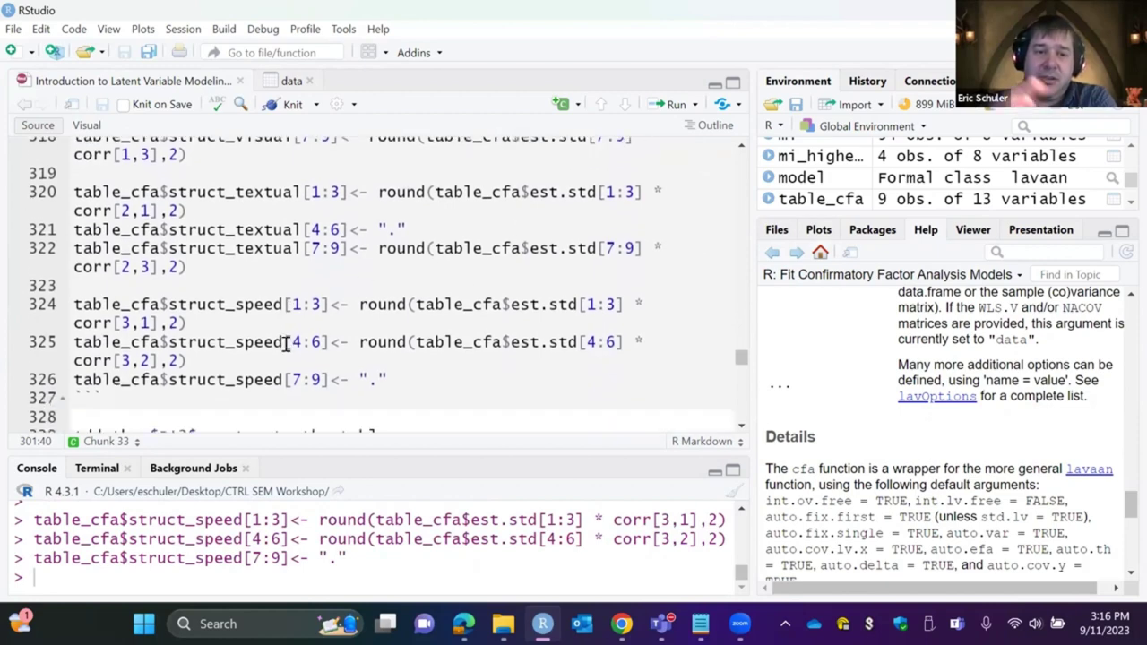
scroll(285, 344, up, 5)
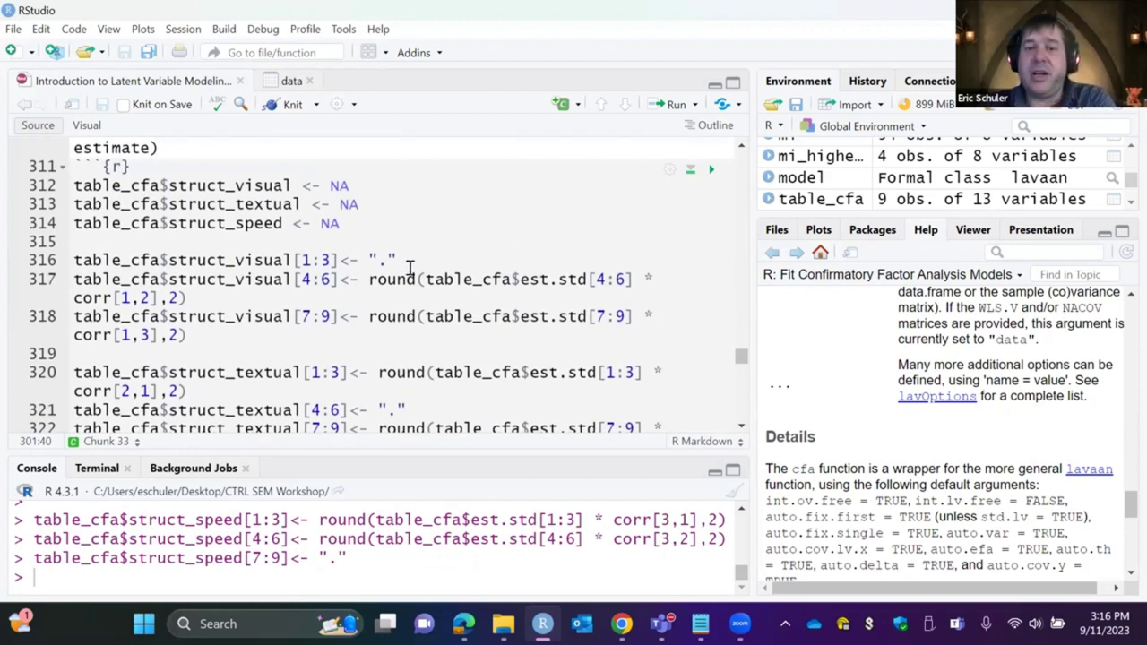
scroll(354, 333, down, 2)
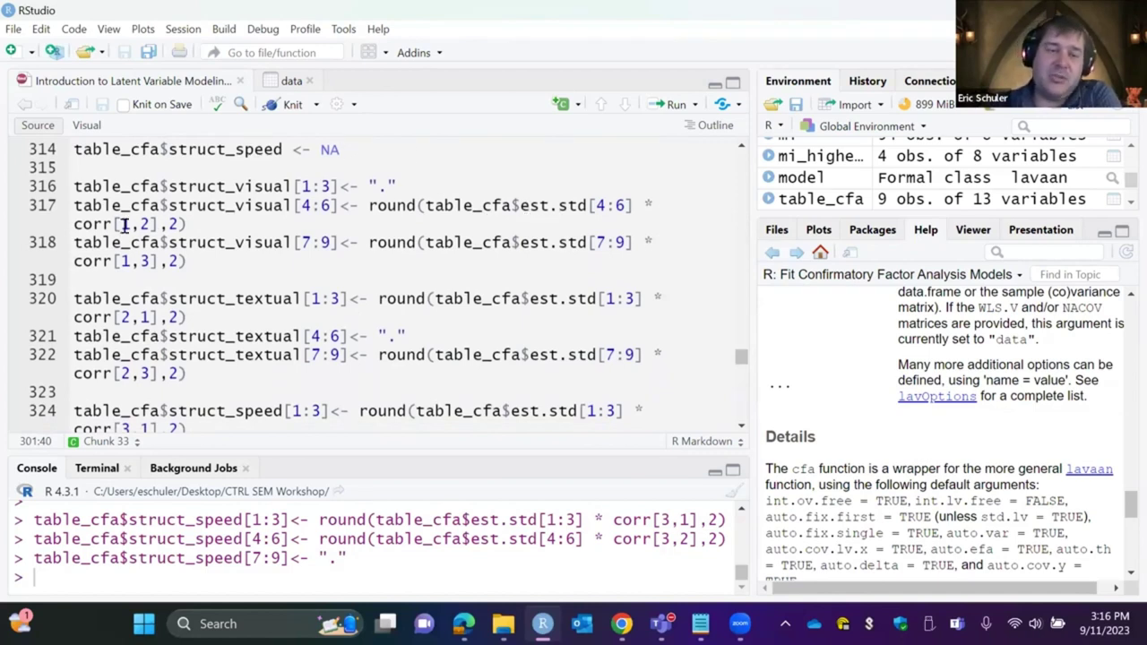
scroll(124, 224, down, 2)
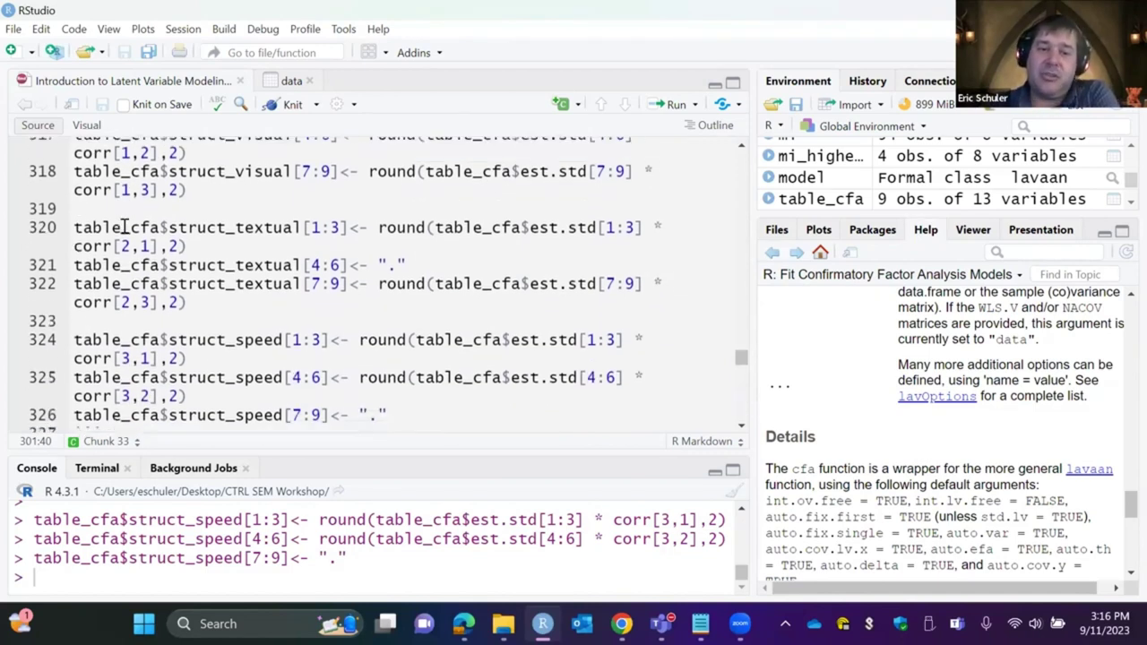
- Run the chunks that add the r_sqrd vector to table_cfa as r_squared and remove columns 2, 6, 7, 8 and 9
scroll(123, 227, down, 5)
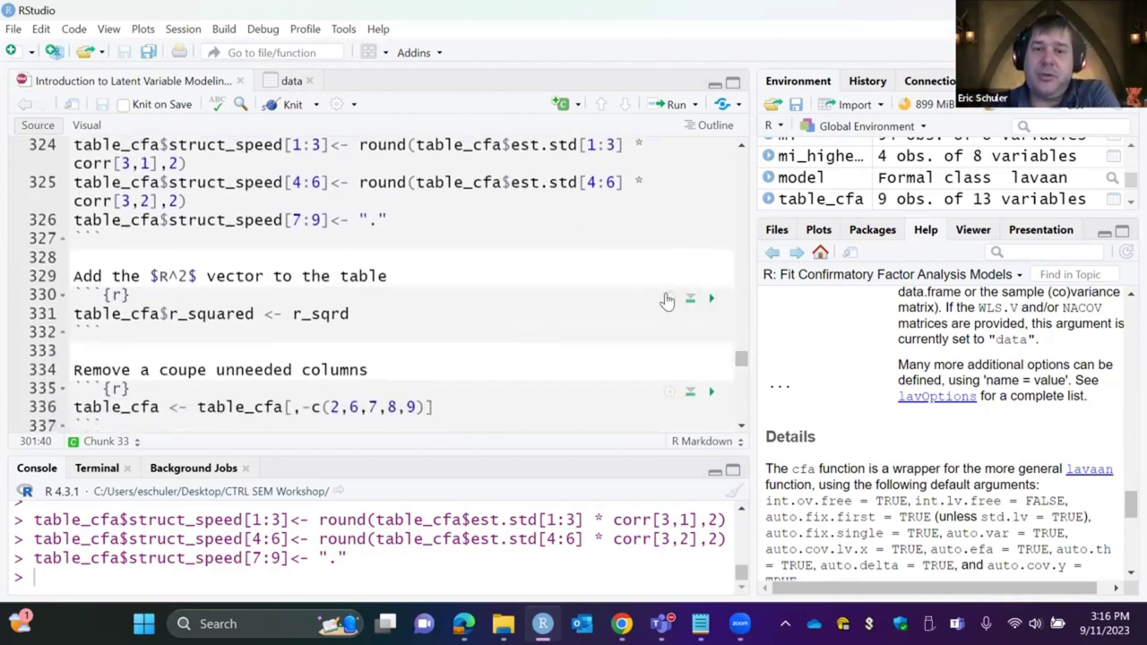
click(712, 298)
scroll(704, 332, down, 2)
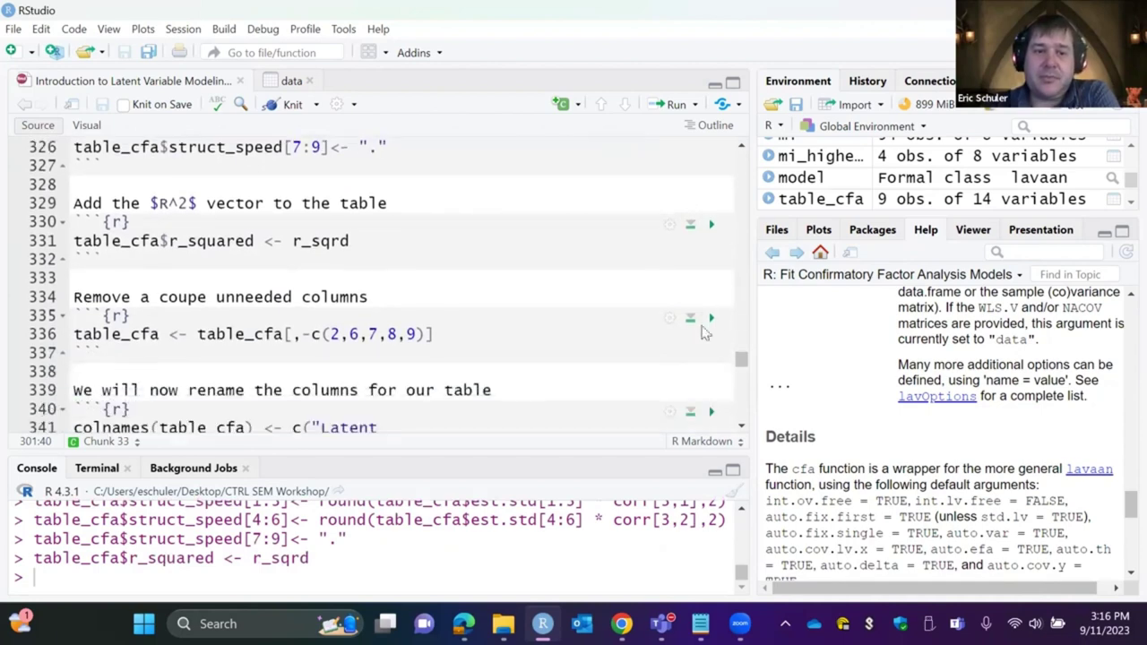
click(712, 318)
- Run the chunk renaming table_cfa's columns to Latent Variable, Indicator, Unstand., SE, Stand., Visual, Textual, Speed and R-Squared
scroll(715, 310, down, 3)
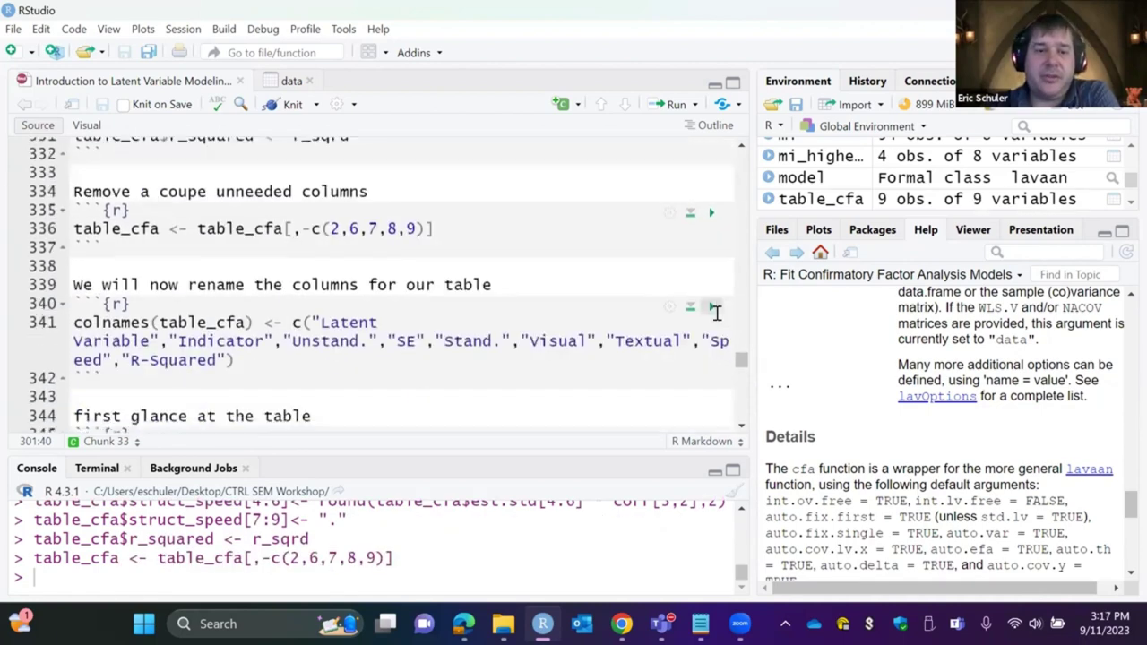
scroll(715, 310, down, 1)
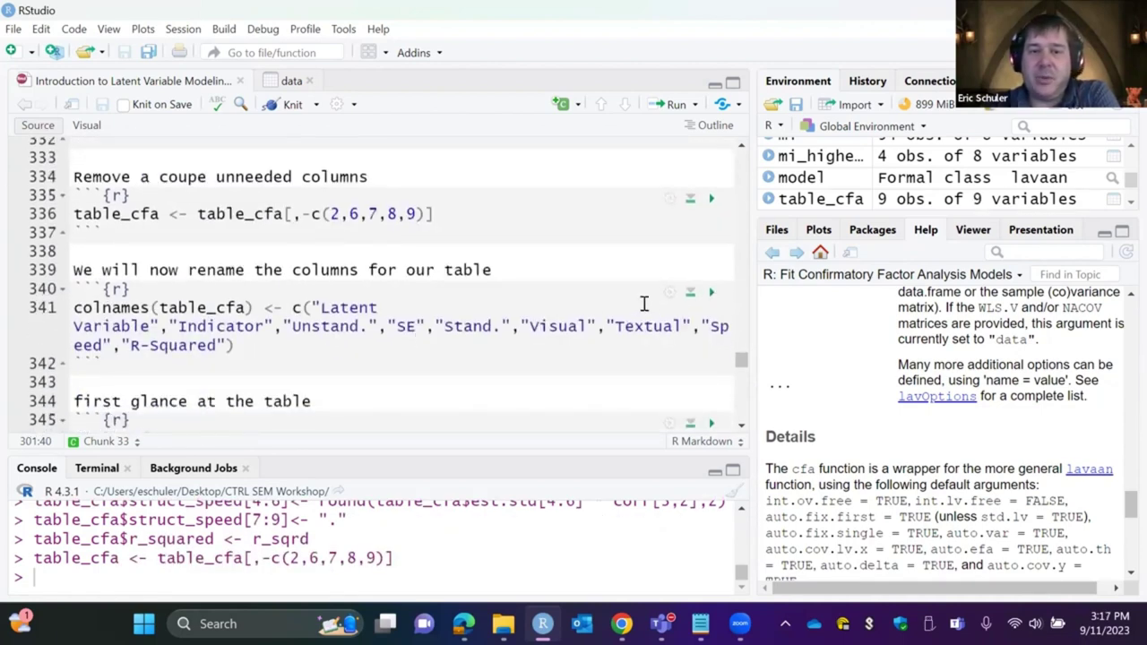
click(711, 292)
- Run the first-glance chunk to display table_cfa inline and inspect its remaining columns through R-Squared
scroll(722, 289, down, 3)
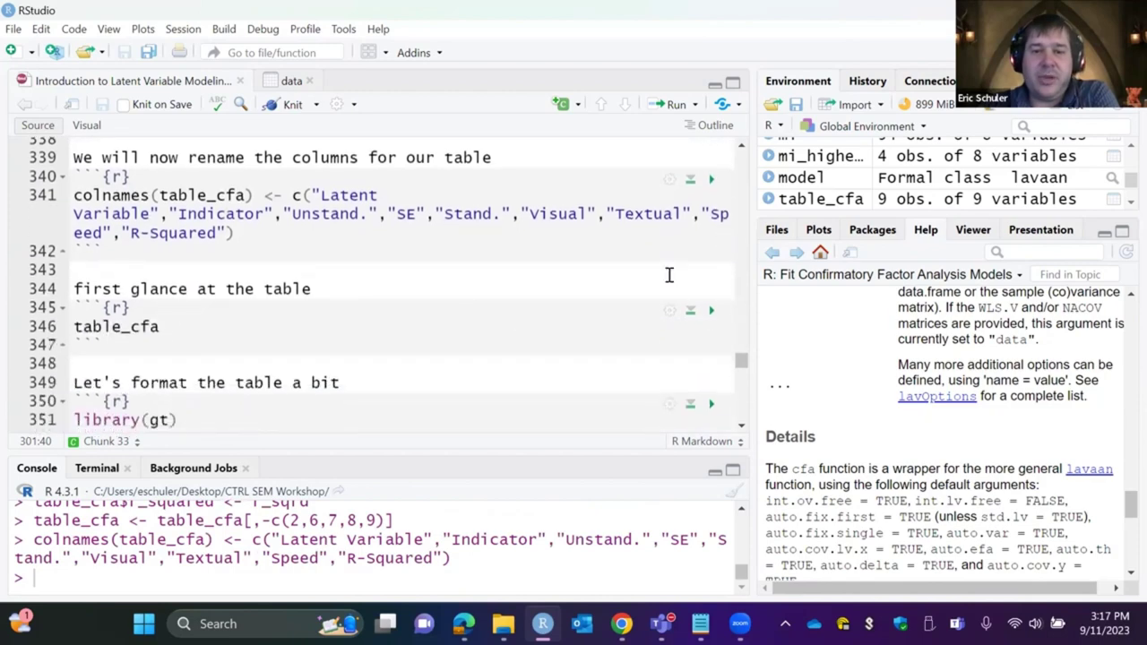
click(711, 324)
click(710, 311)
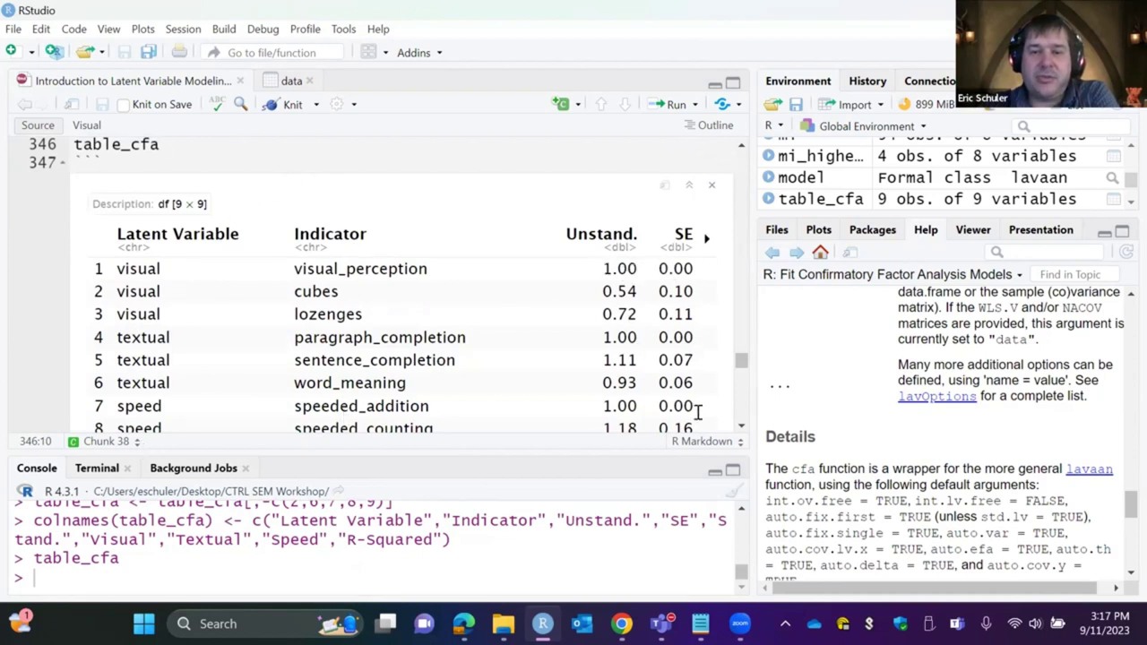
click(706, 238)
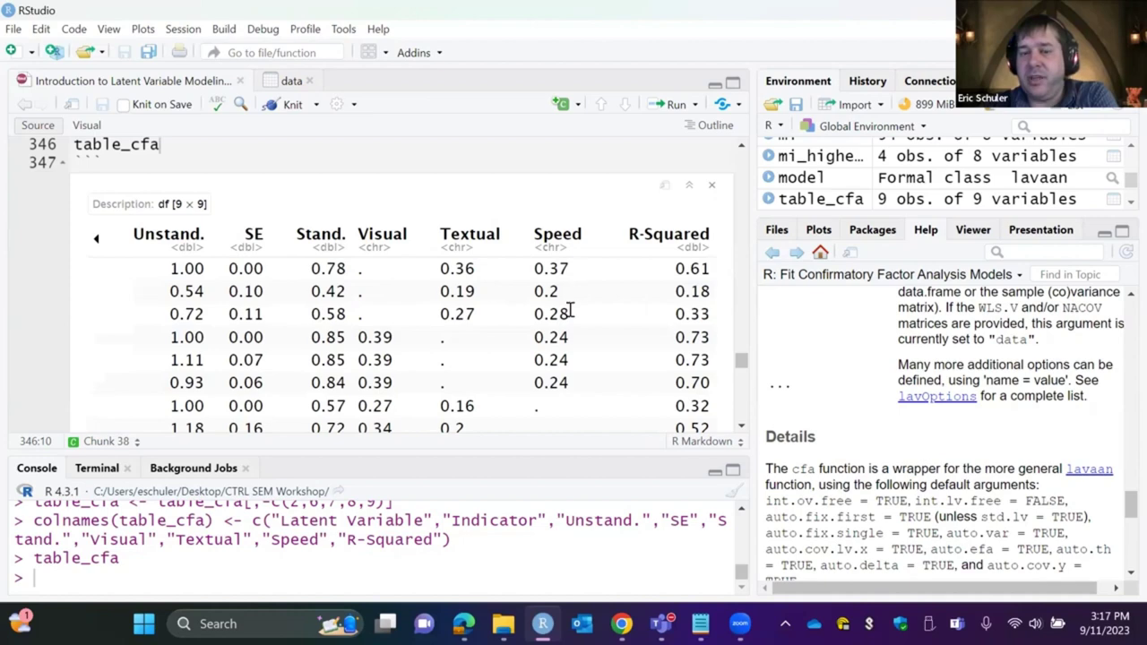
scroll(570, 310, down, 2)
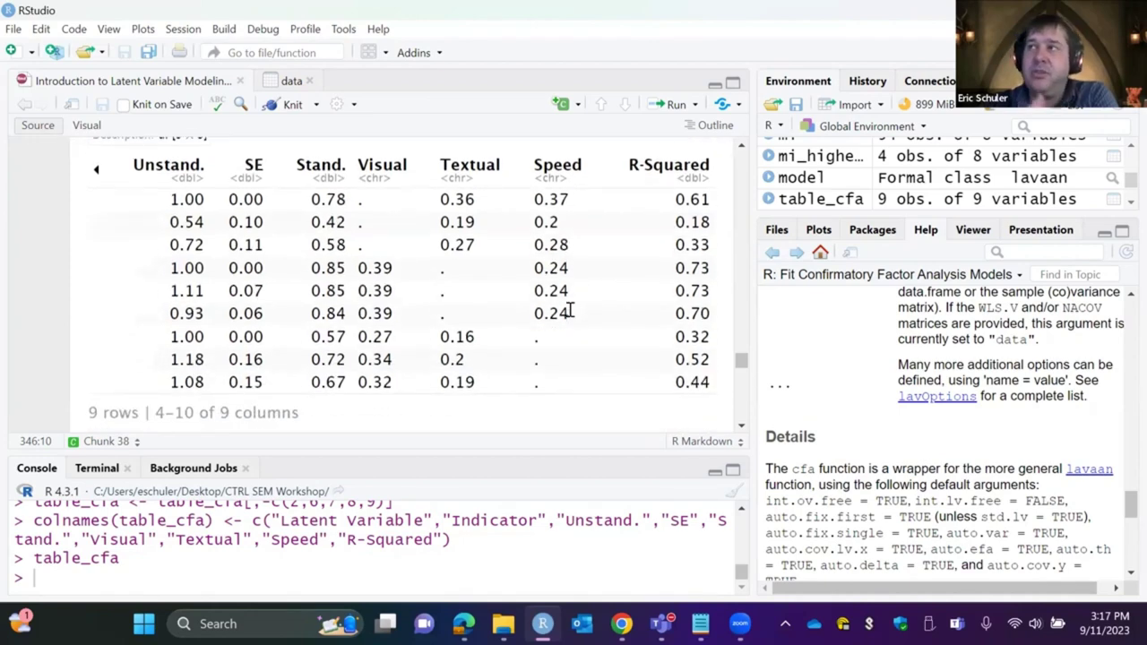
- Run the gt chunk adding a "Structure Coefficients" spanner and the title "Measurement Model for Three Latent Variables", and view the formatted table
scroll(570, 310, down, 5)
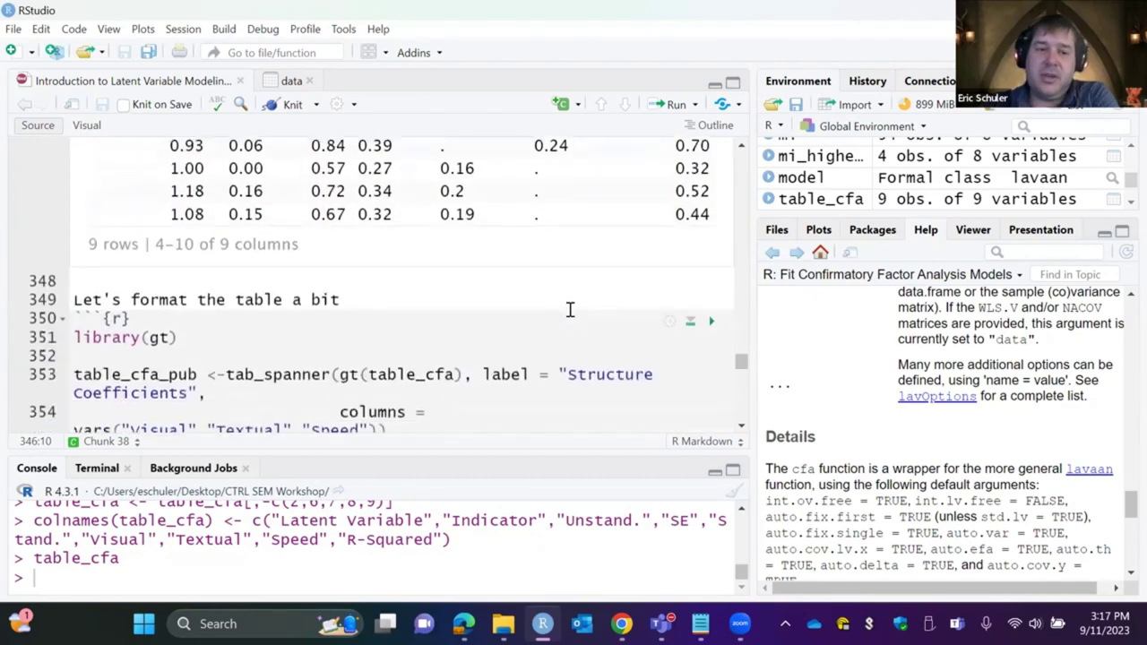
click(710, 261)
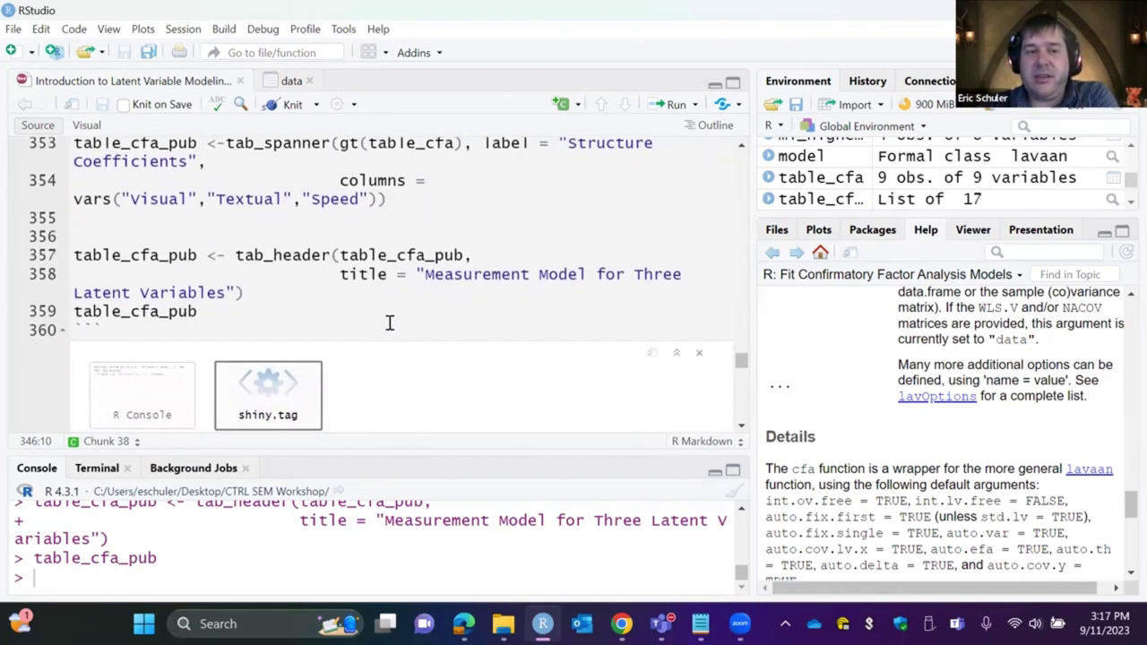
scroll(418, 288, down, 5)
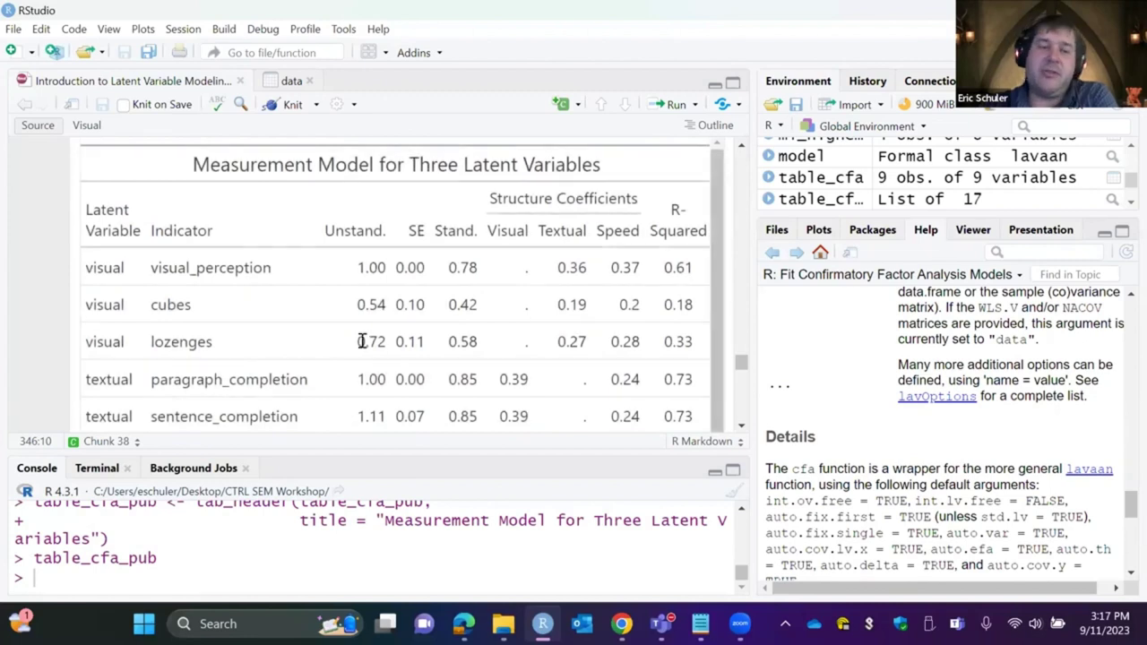
scroll(361, 341, down, 2)
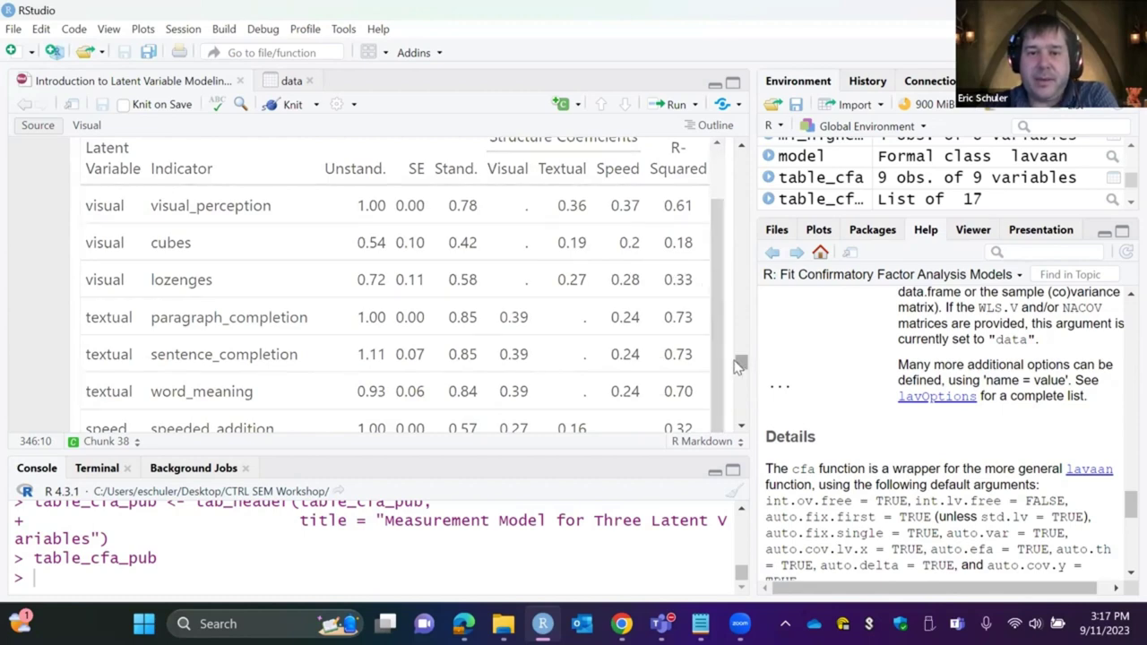
- Run the gtsave chunk to export table_cfa_pub as "Formated Measurement Model.rtf"
scroll(733, 358, down, 8)
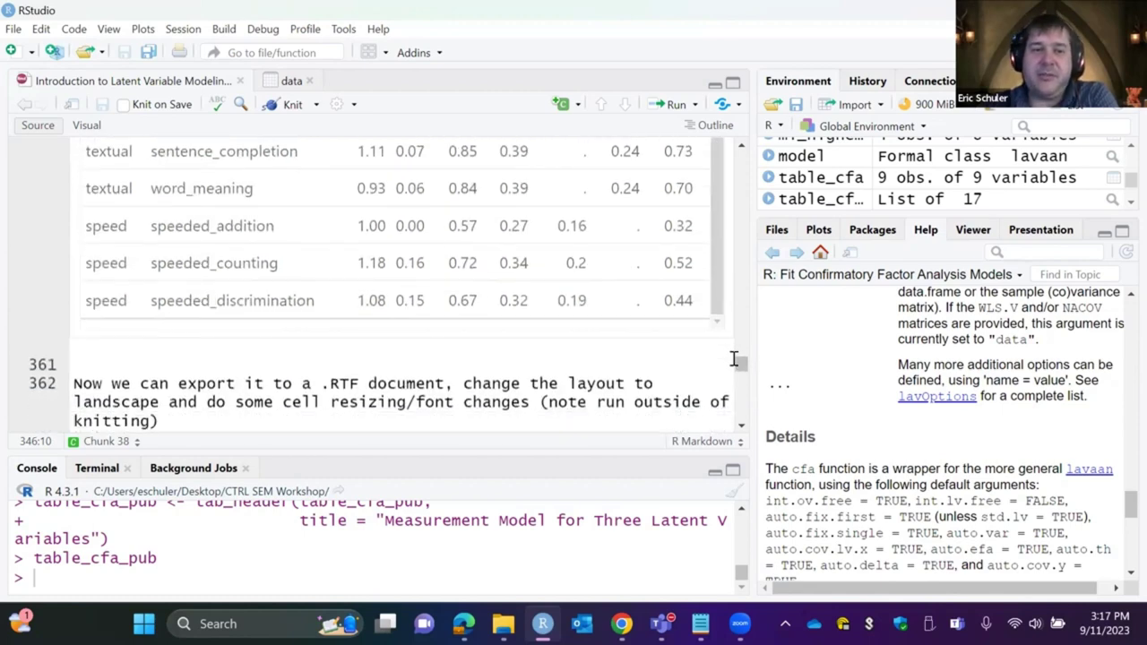
scroll(733, 359, down, 2)
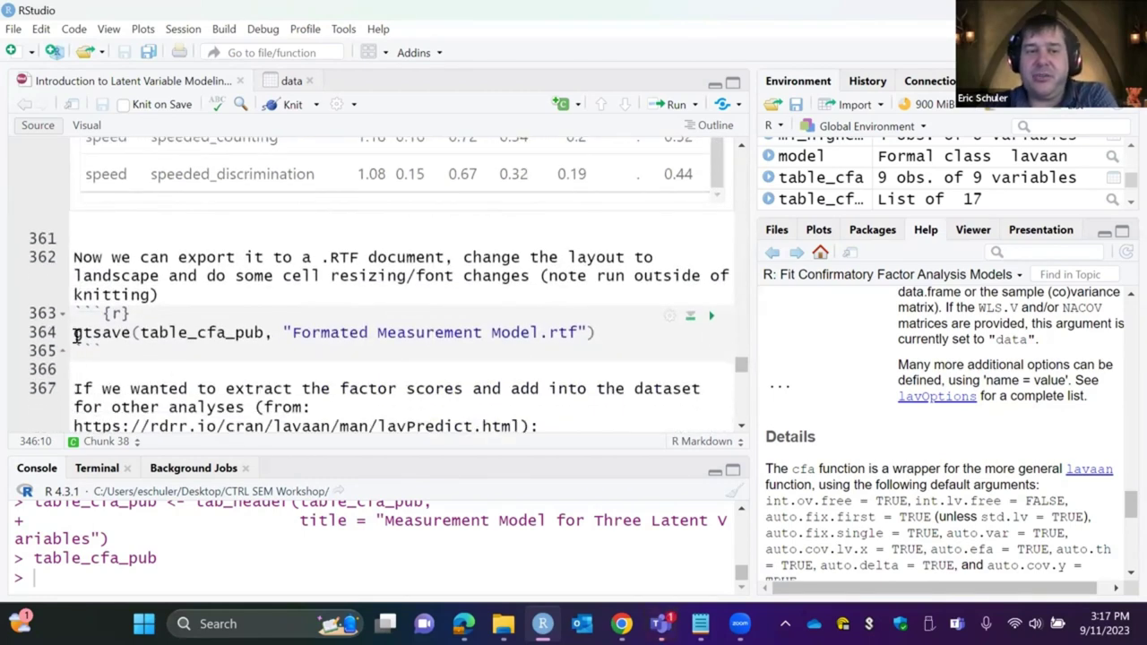
click(710, 315)
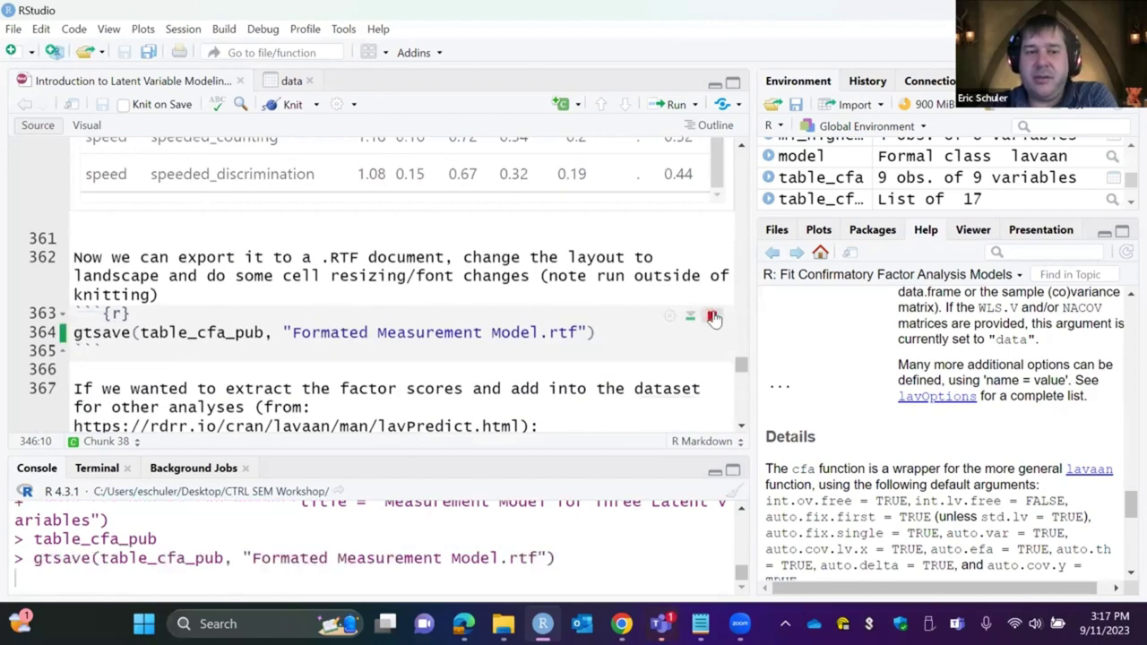
- Open Formated Measurement Model.rtf from the CTRL SEM Workshop folder in Word and look over the exported table
click(502, 624)
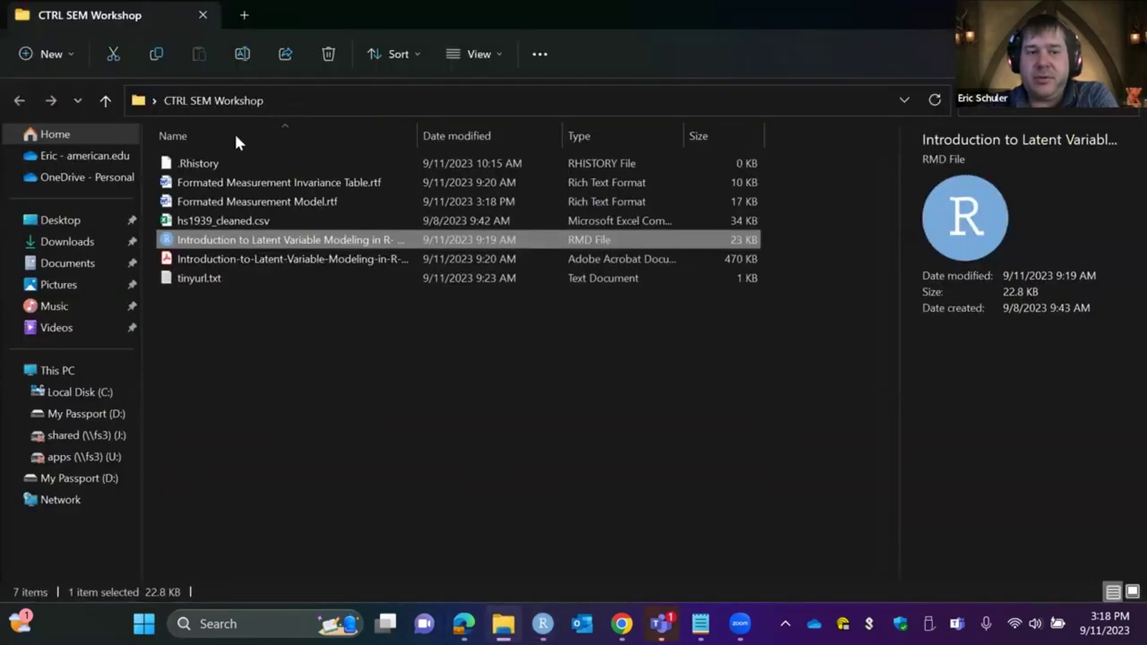
click(213, 203)
double_click(214, 204)
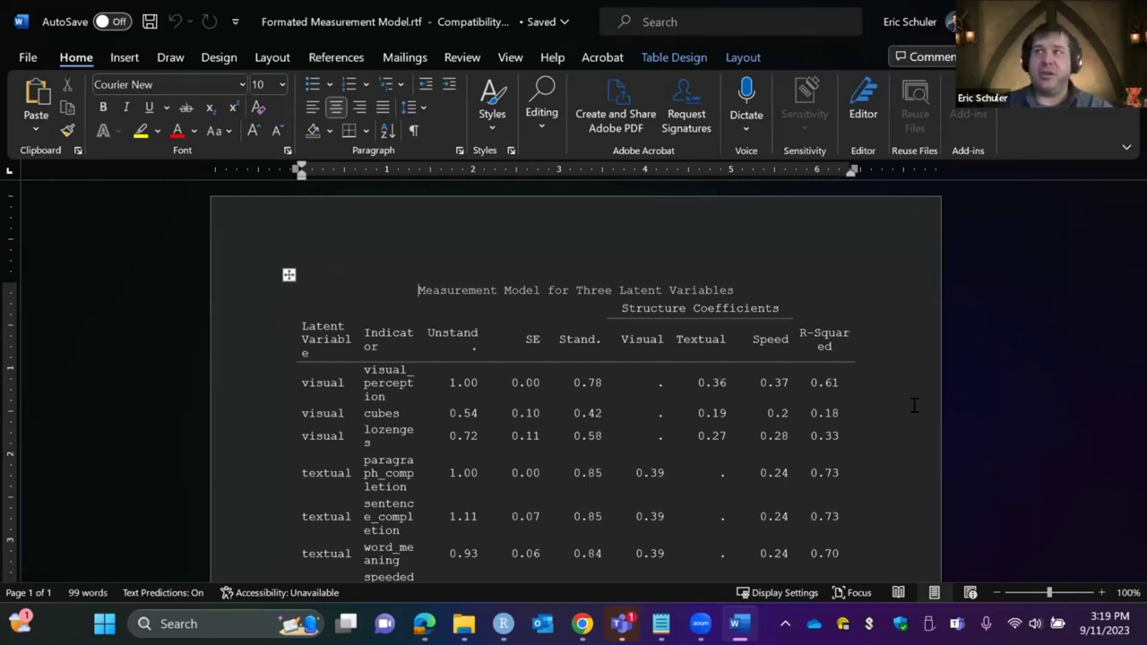
scroll(914, 405, down, 3)
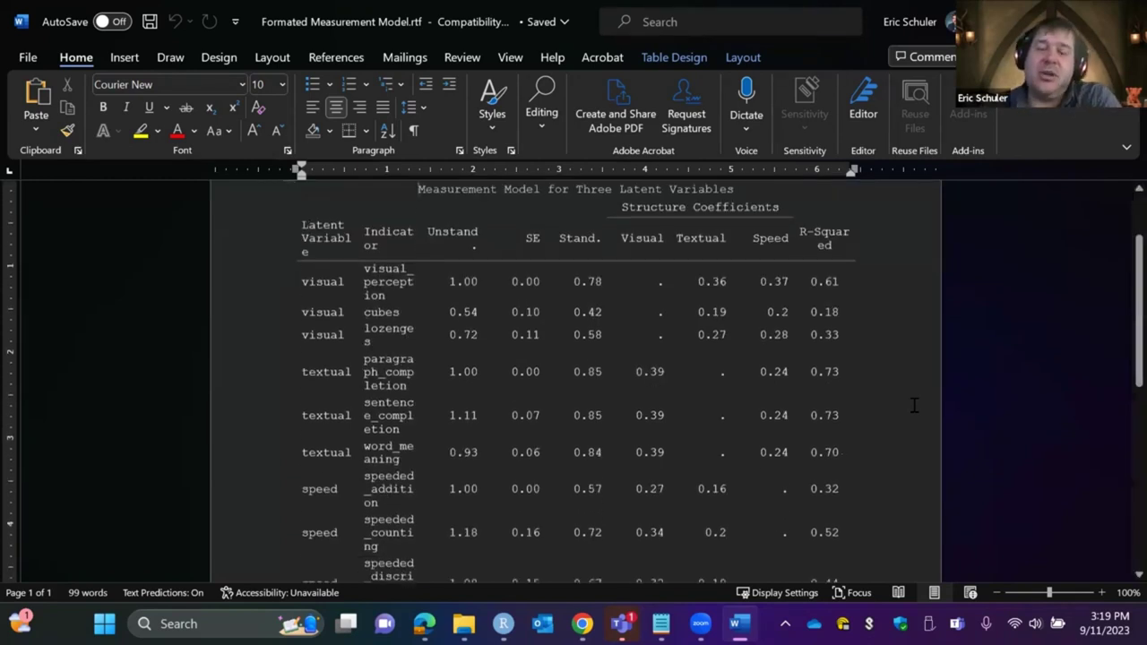
scroll(373, 194, up, 3)
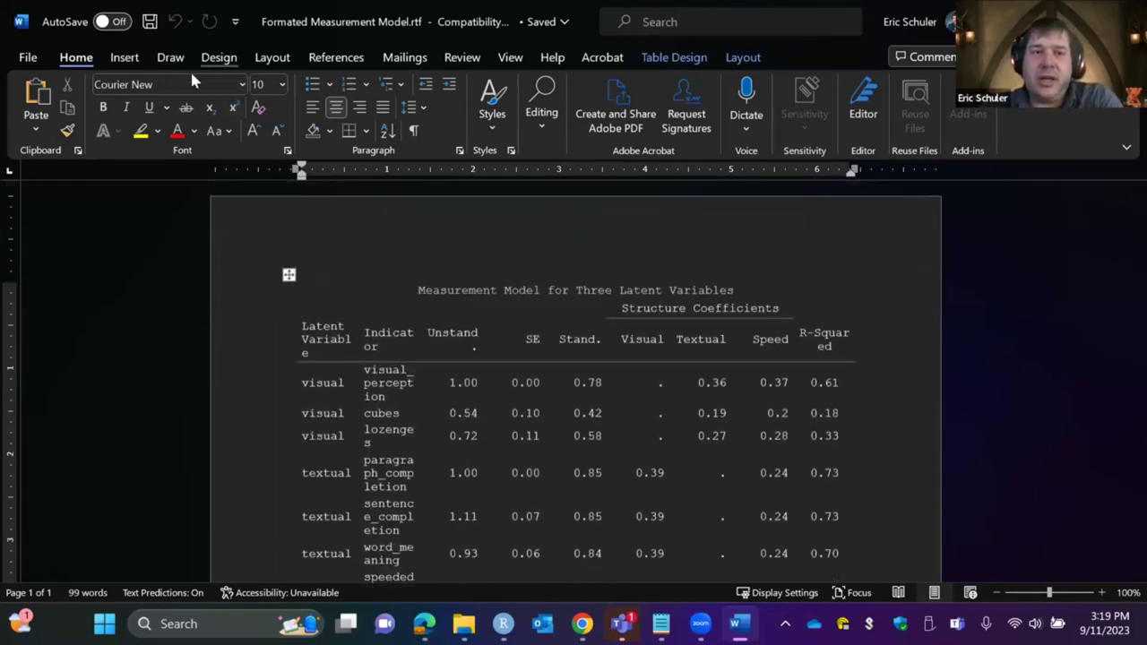
- Change the document's page orientation to Landscape
click(272, 58)
click(69, 114)
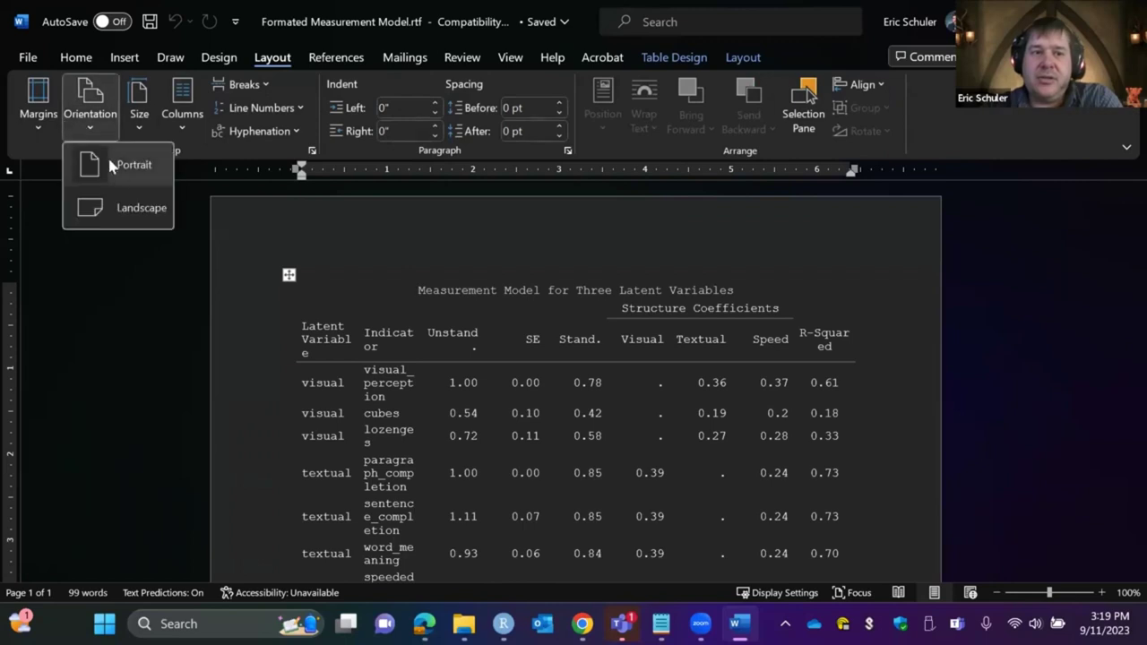
click(130, 197)
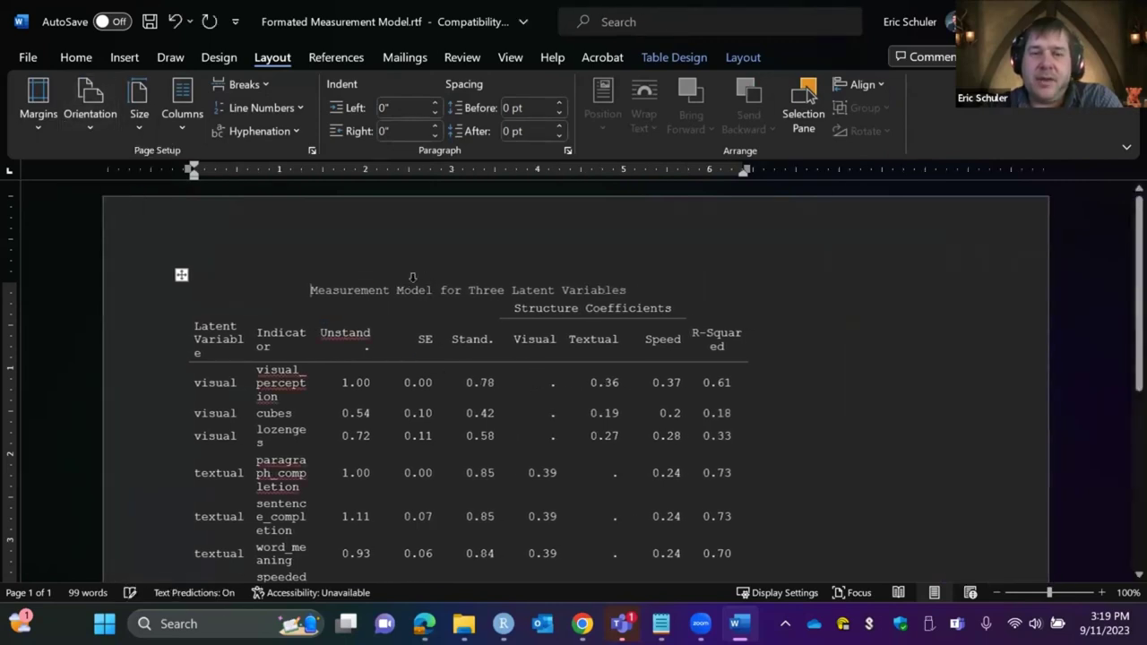
- Widen the Unstand. header cell slightly and the Indicator column to about 2.3 inches so each indicator name fits on one line
drag(372, 174, 387, 178)
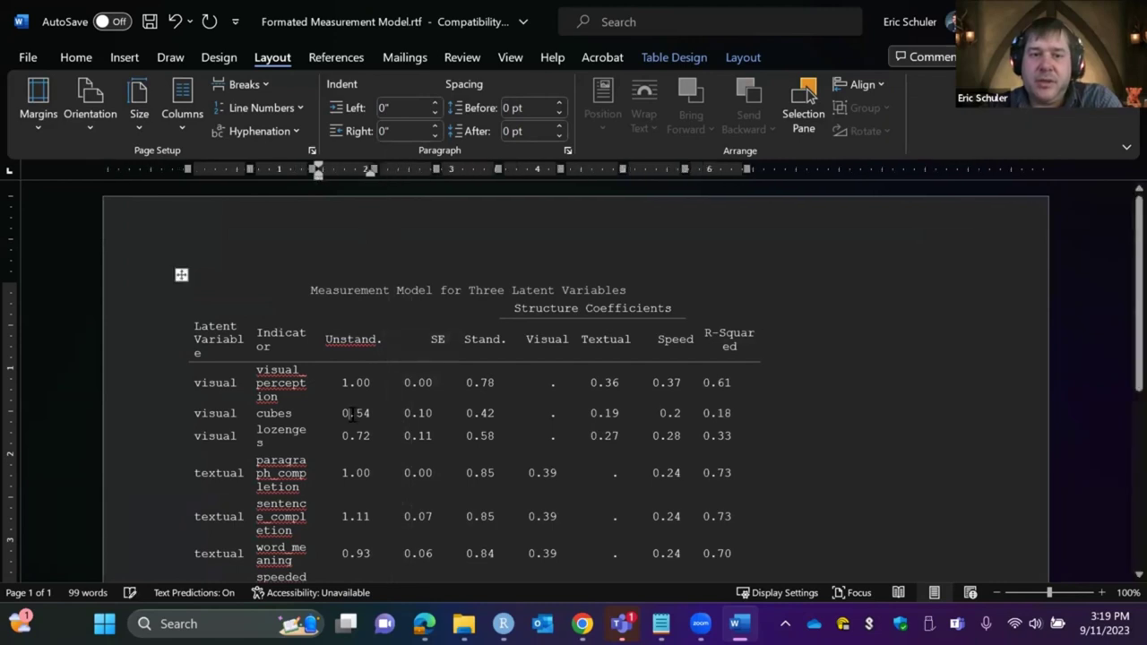
click(303, 371)
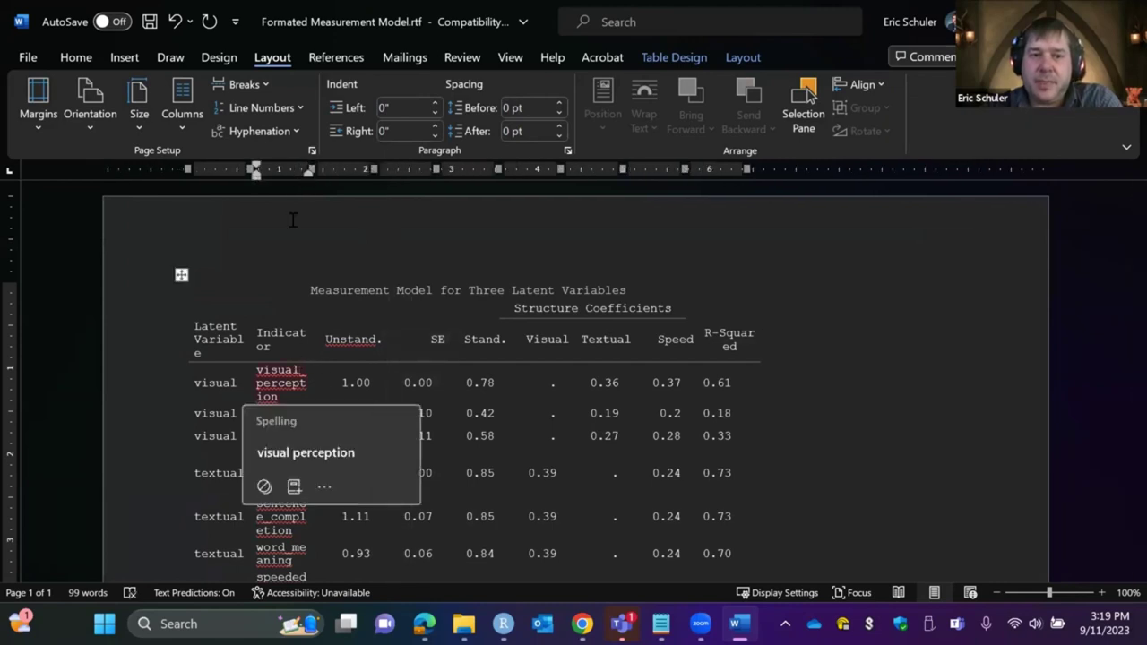
drag(310, 169, 448, 169)
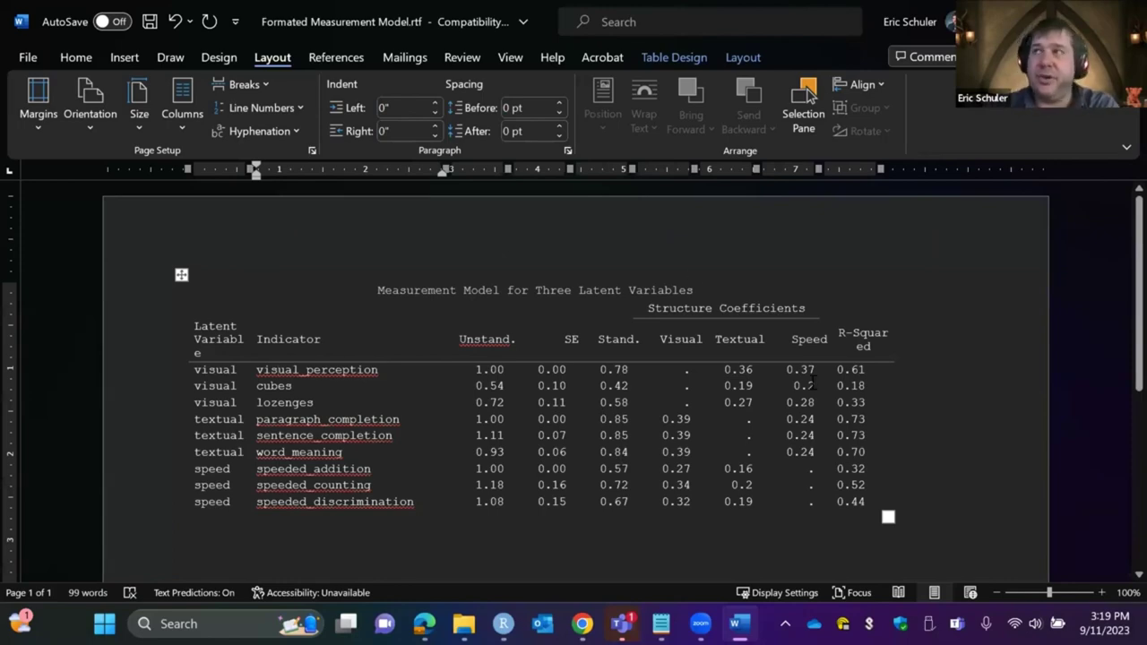
- Return to RStudio and run the chunk that extracts fit_overall's factor scores with lavPredict into data2 and shows head(data2)
key(alt+Tab)
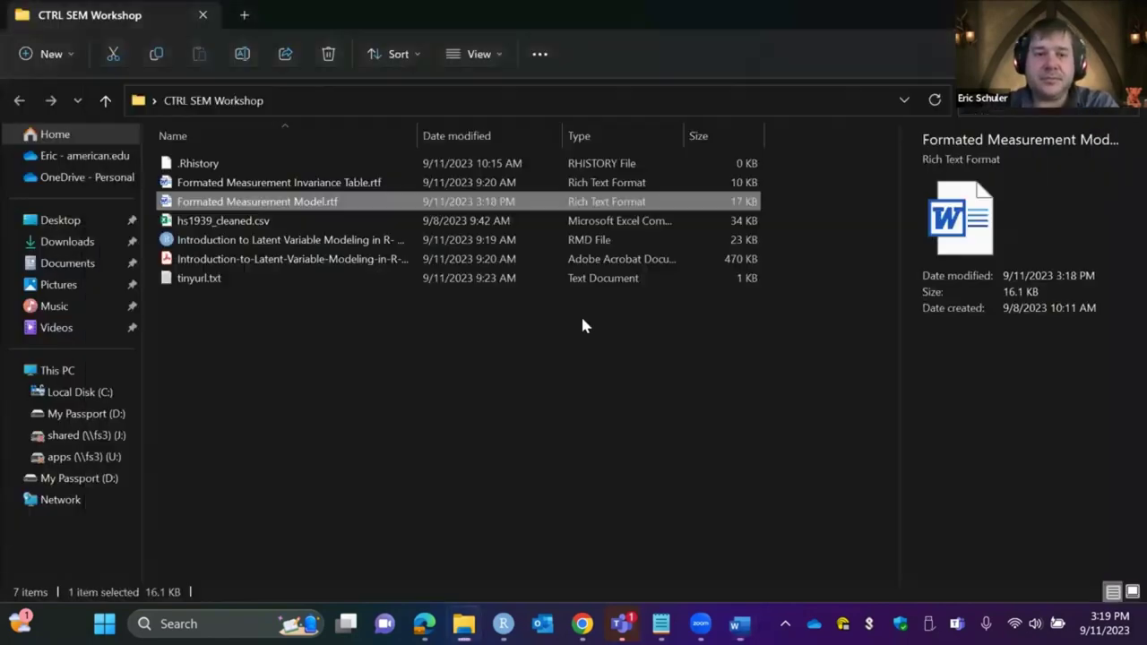
key(alt+Tab)
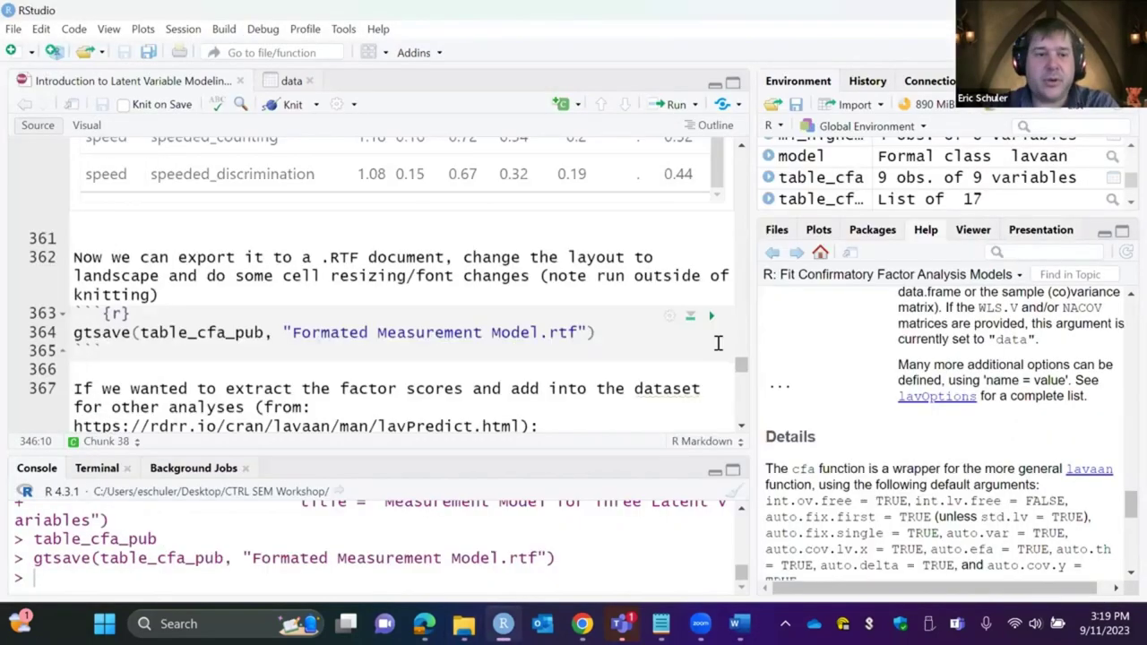
scroll(717, 341, down, 3)
scroll(717, 341, down, 3)
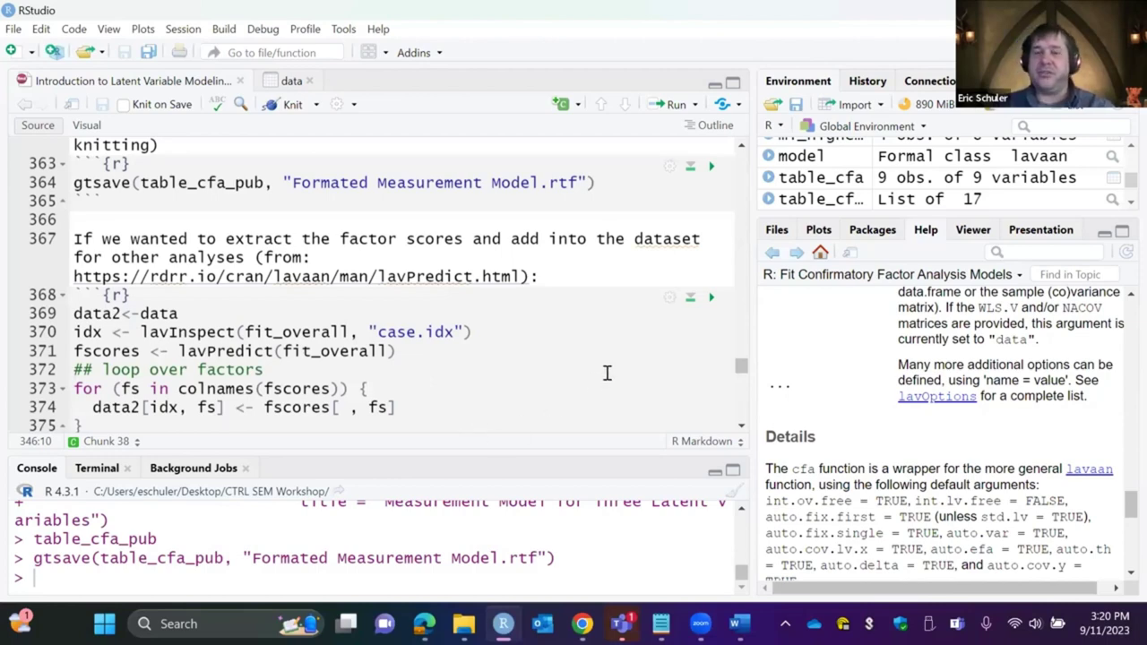
click(713, 297)
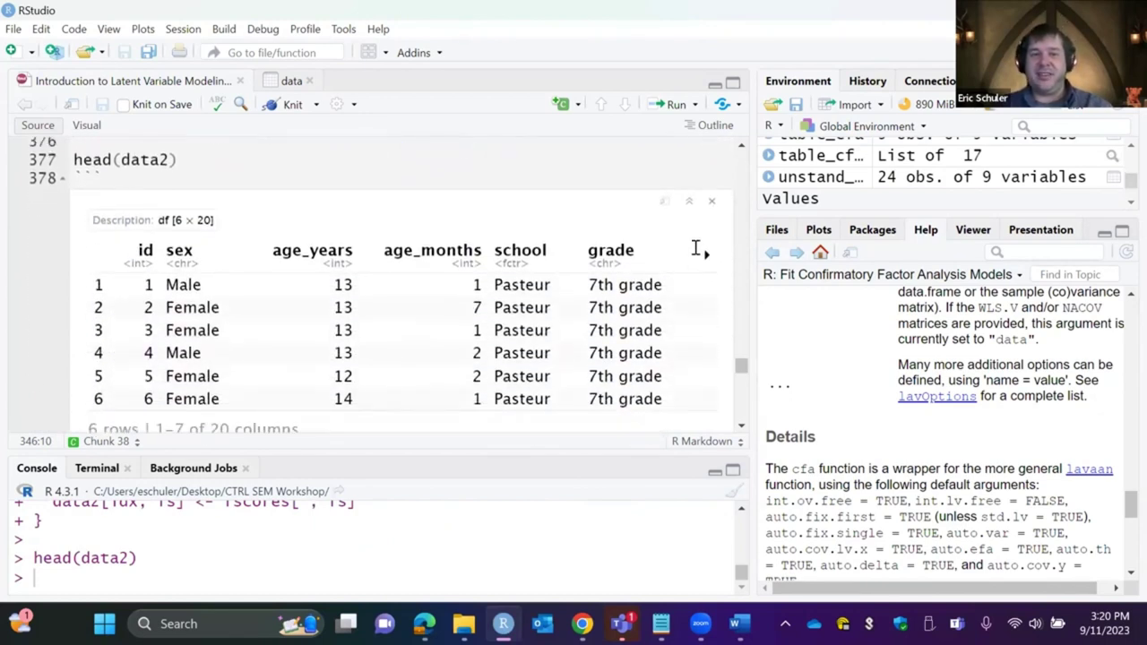
- Page through the columns of the data2 preview to examine the visual, textual and speed factor scores
click(705, 255)
click(705, 254)
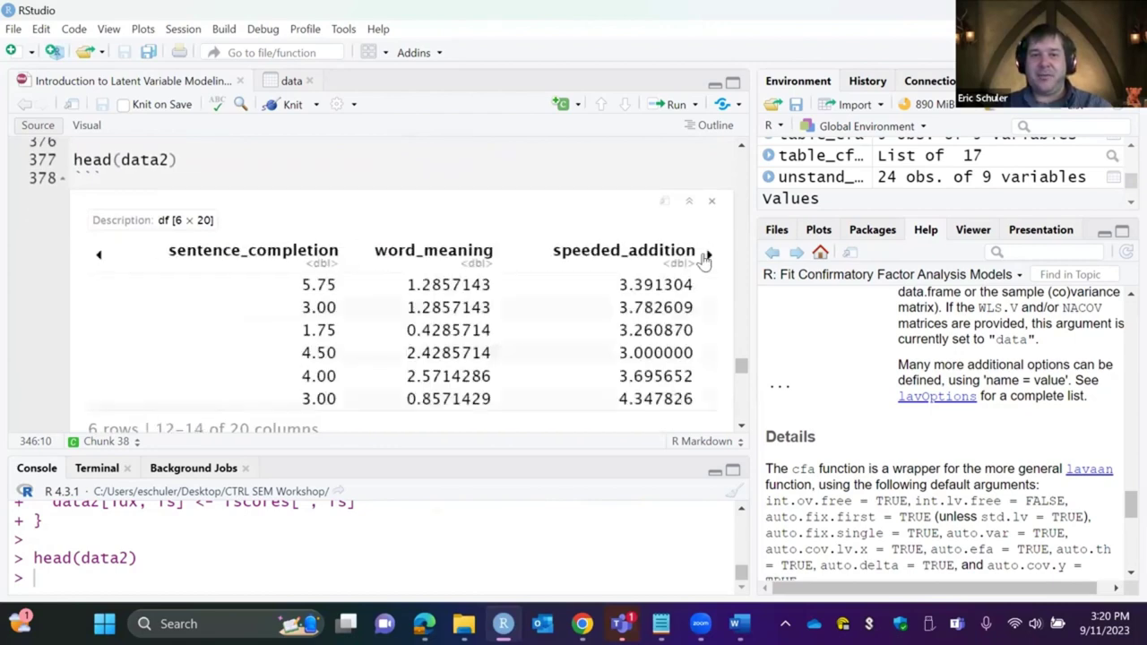
click(705, 254)
click(705, 255)
click(705, 255)
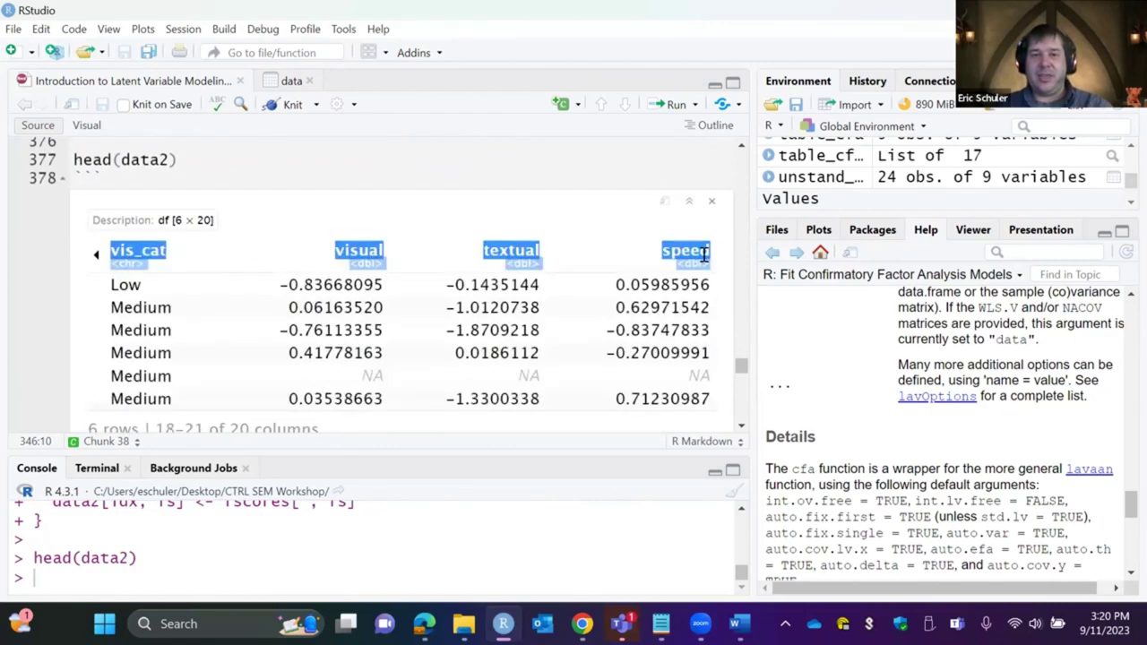
click(408, 281)
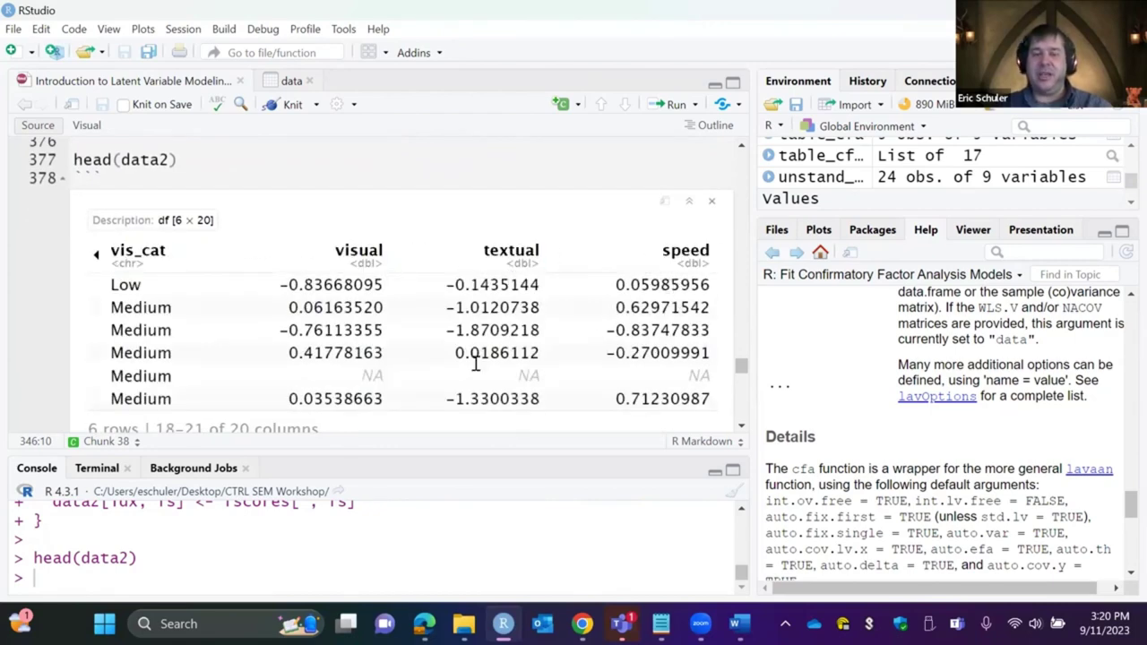
- Read the note on ordinal/Likert data and the commented-out cfa example, highlighting its ordered argument, through to the Multigroup CFA introduction
scroll(292, 265, down, 4)
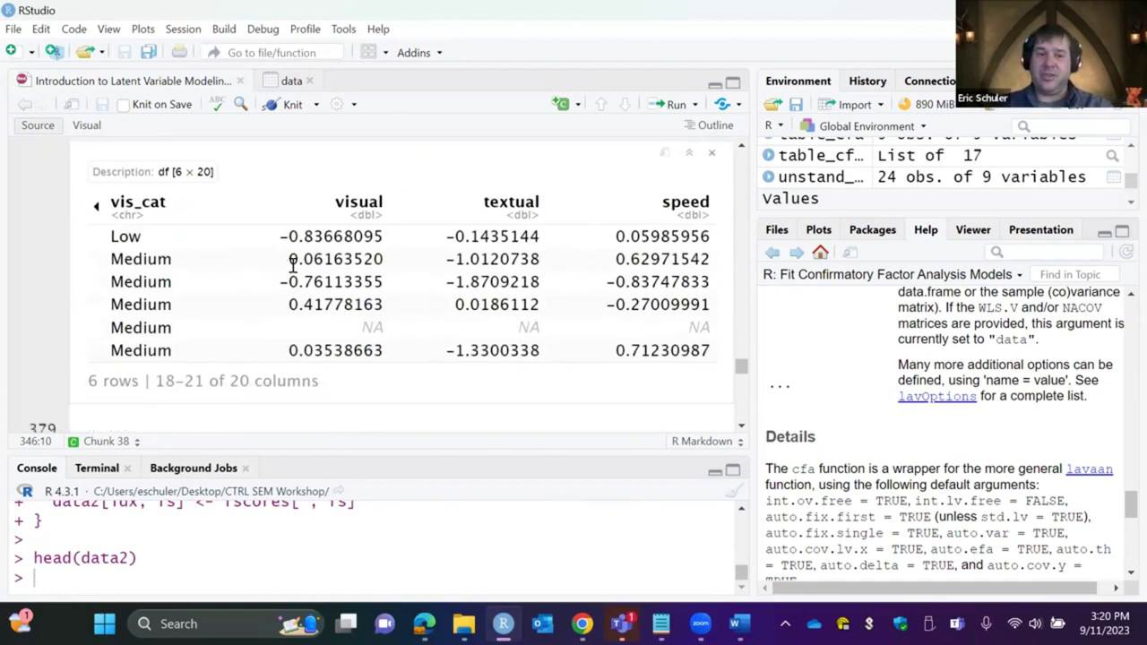
scroll(292, 265, down, 2)
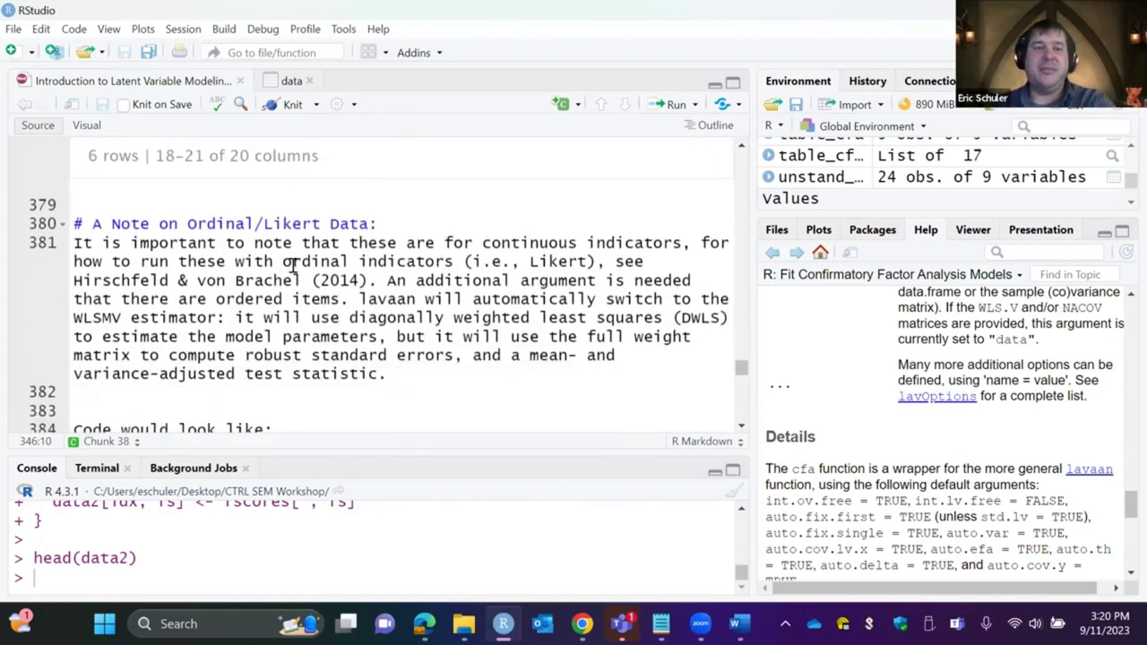
scroll(293, 267, down, 1)
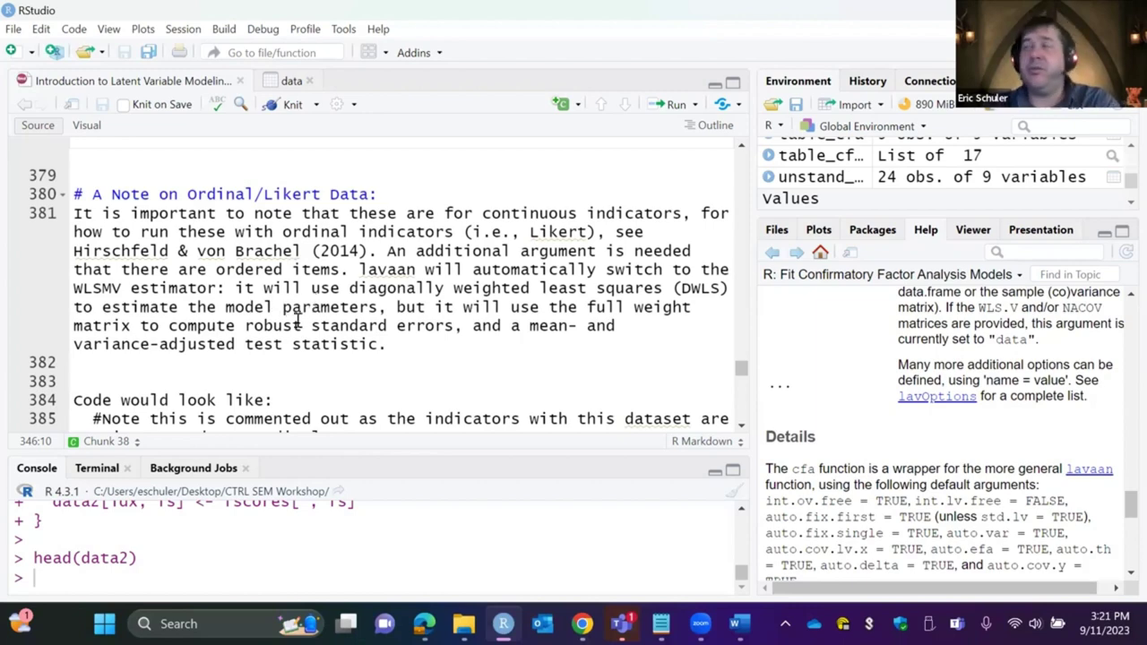
scroll(435, 320, down, 5)
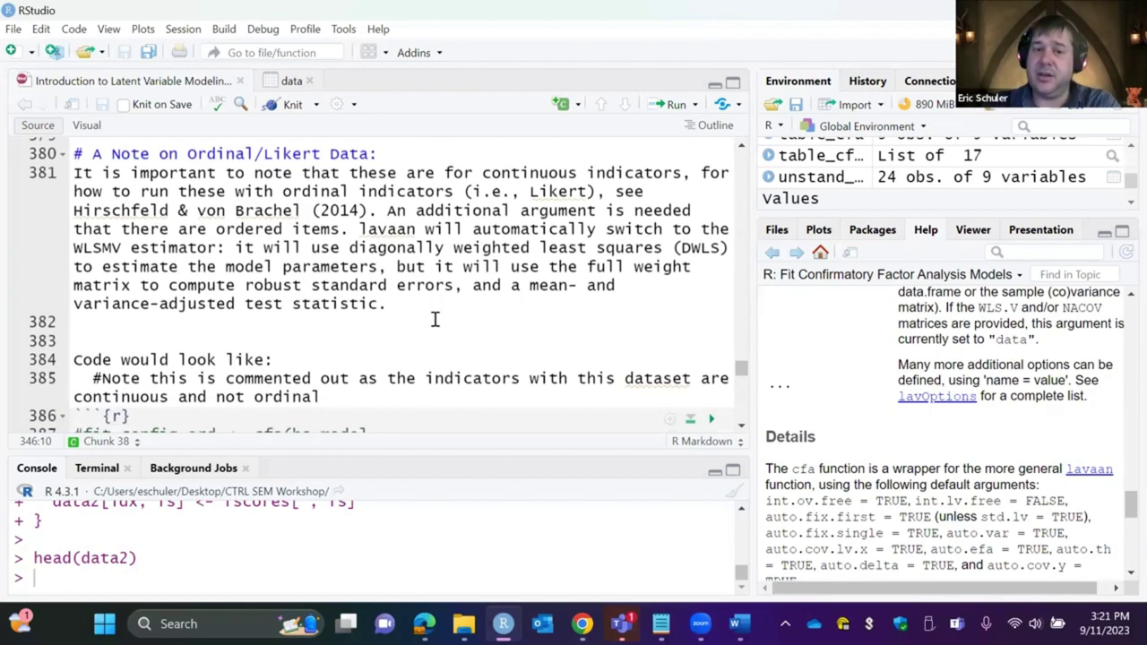
scroll(434, 320, down, 4)
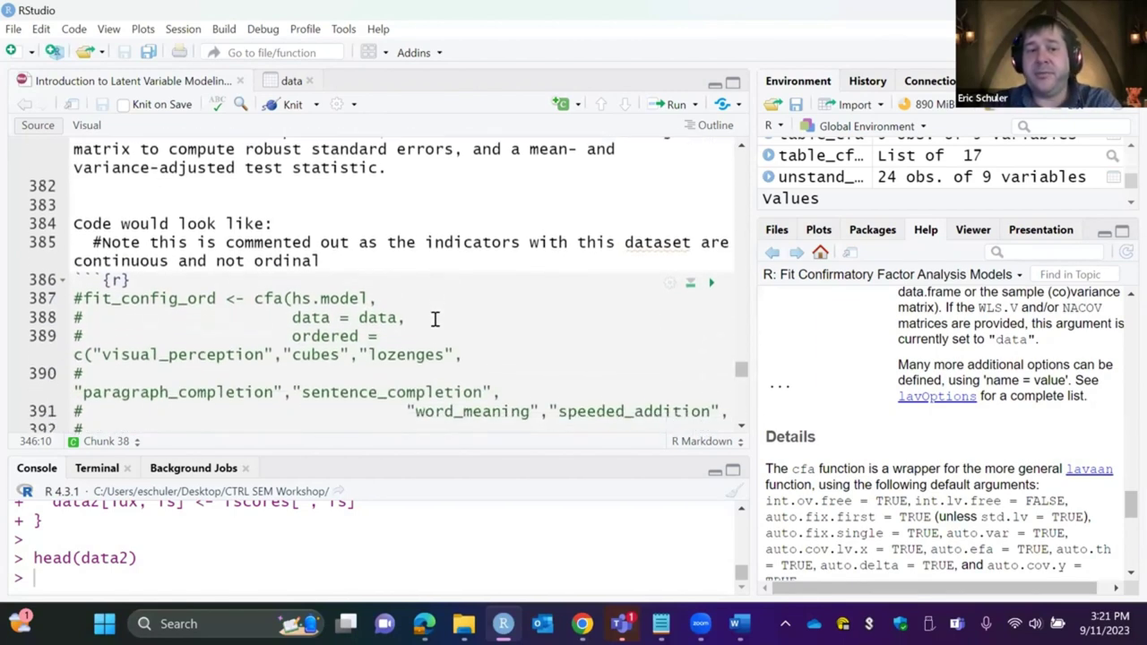
scroll(368, 281, down, 3)
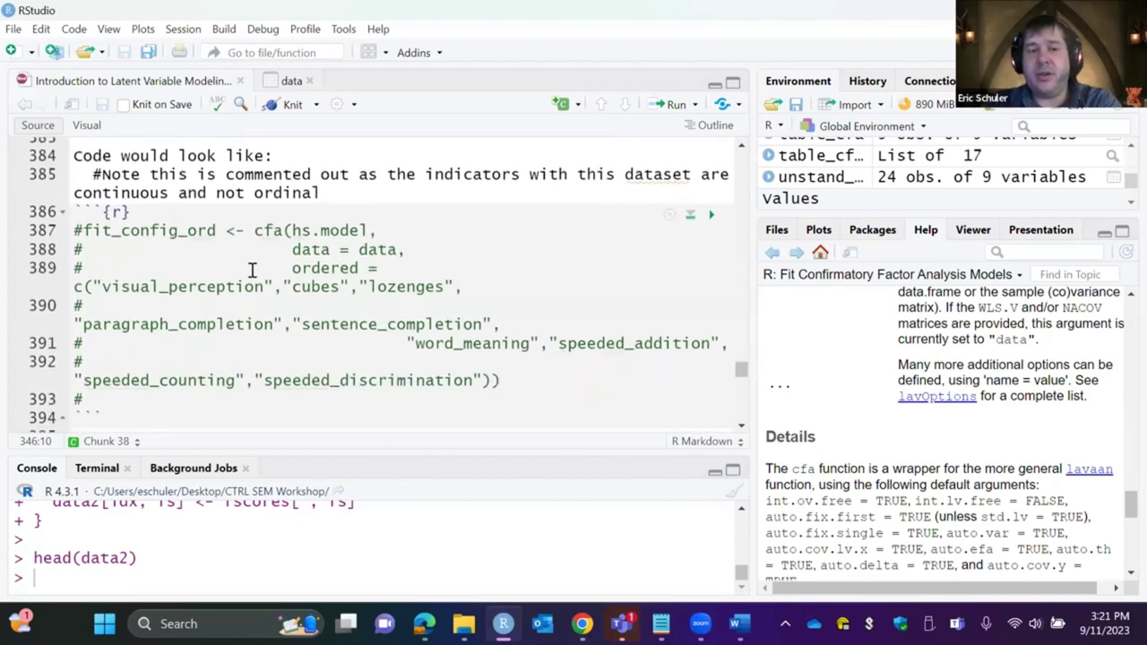
scroll(251, 269, up, 1)
click(292, 279)
drag(292, 279, 382, 279)
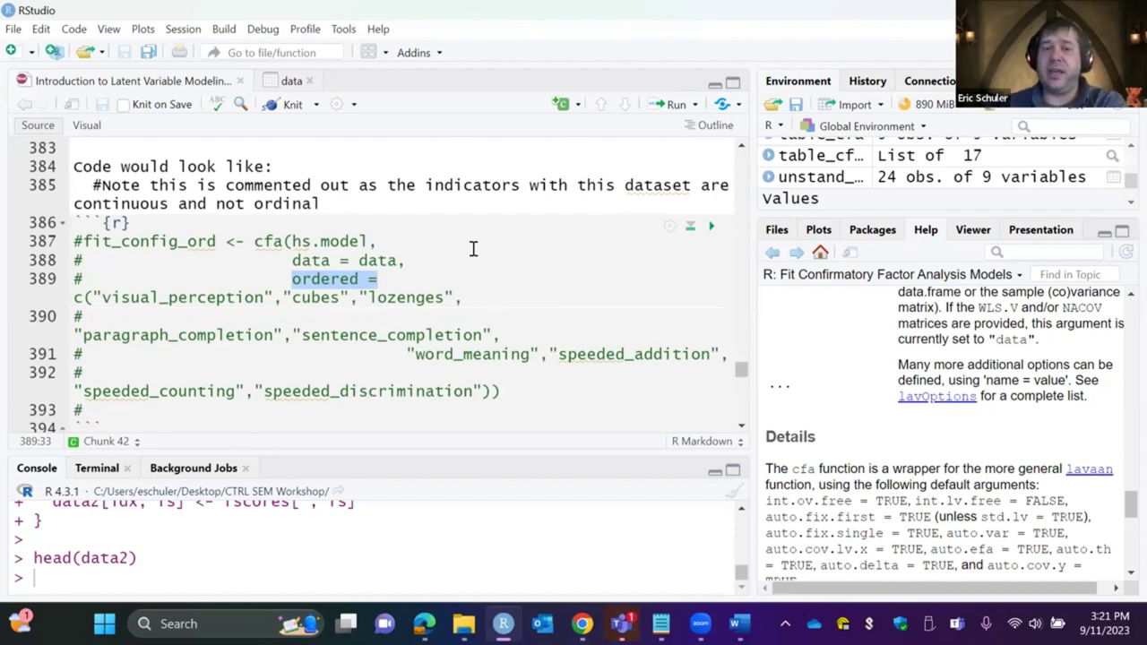
scroll(473, 248, up, 1)
scroll(473, 249, up, 2)
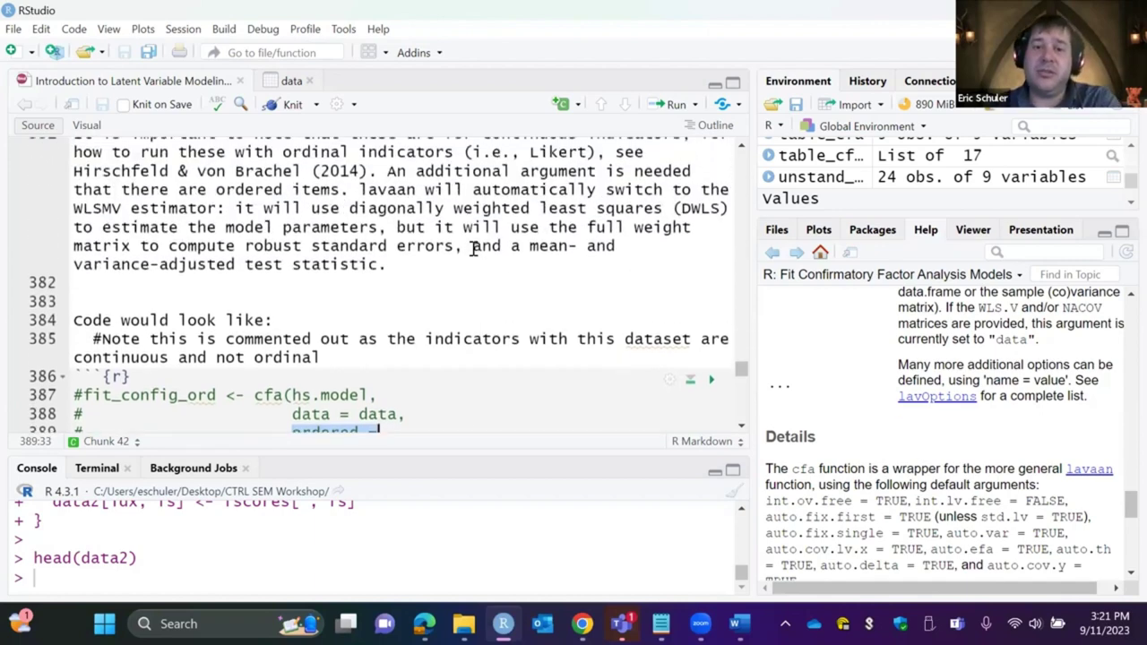
scroll(484, 266, down, 3)
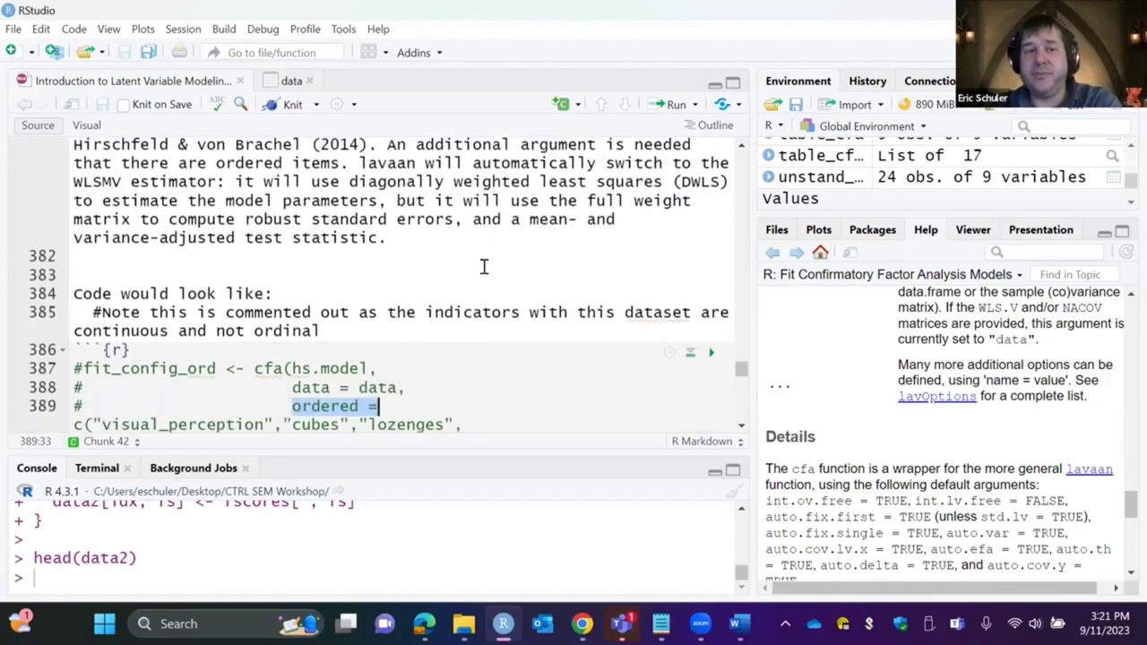
scroll(484, 266, down, 5)
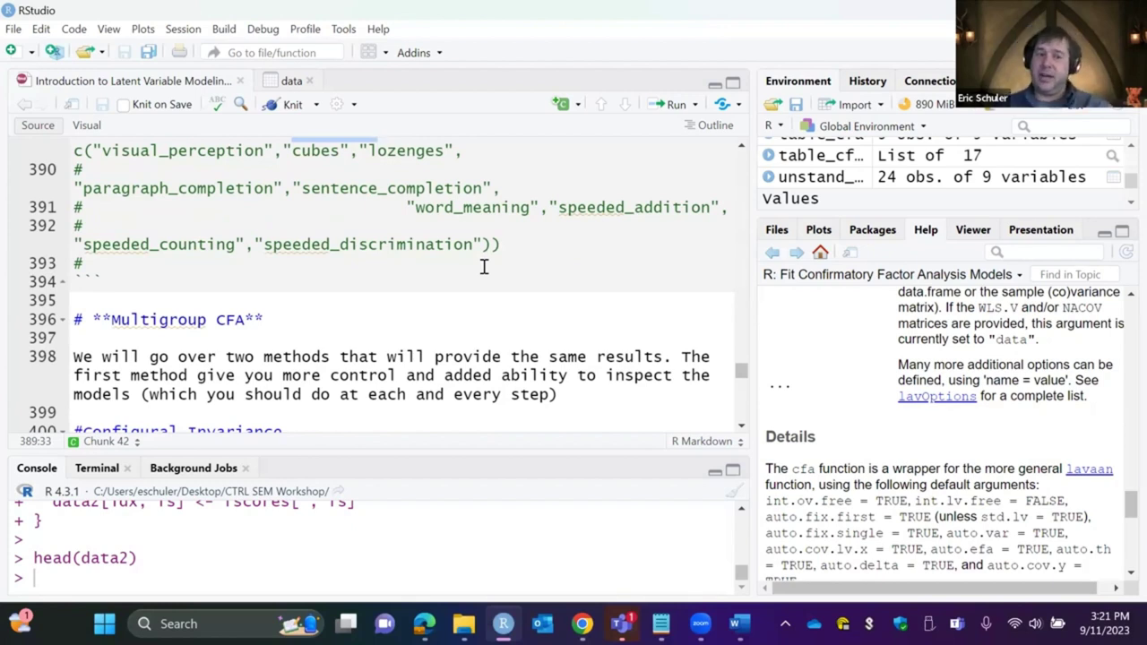
scroll(484, 266, down, 2)
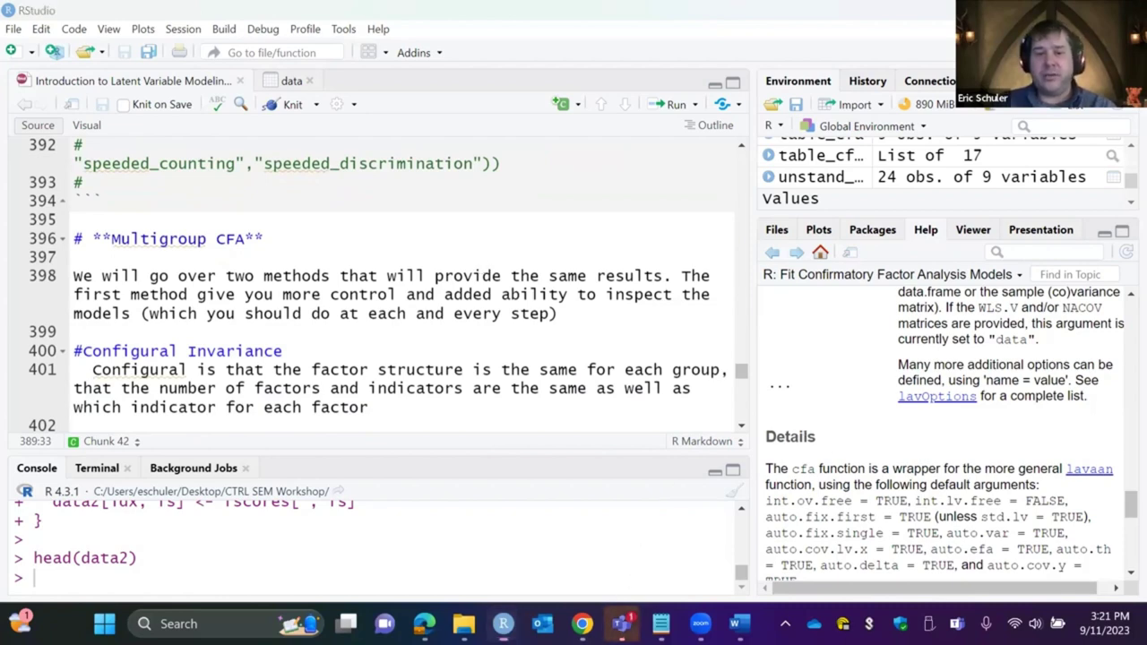
click(621, 623)
click(621, 624)
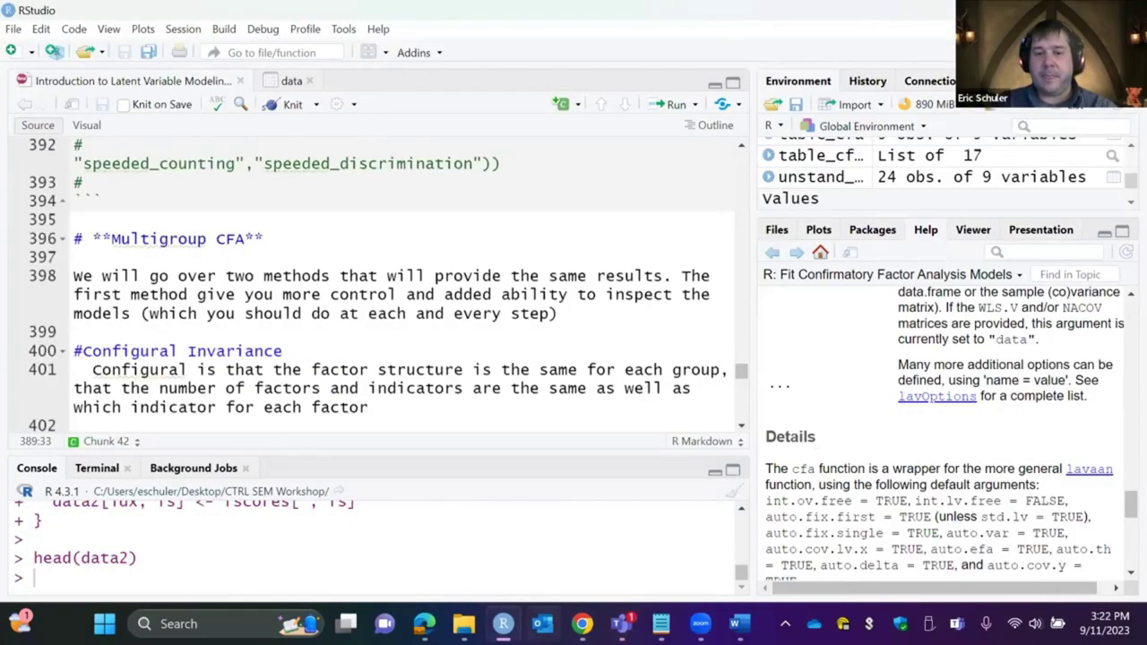
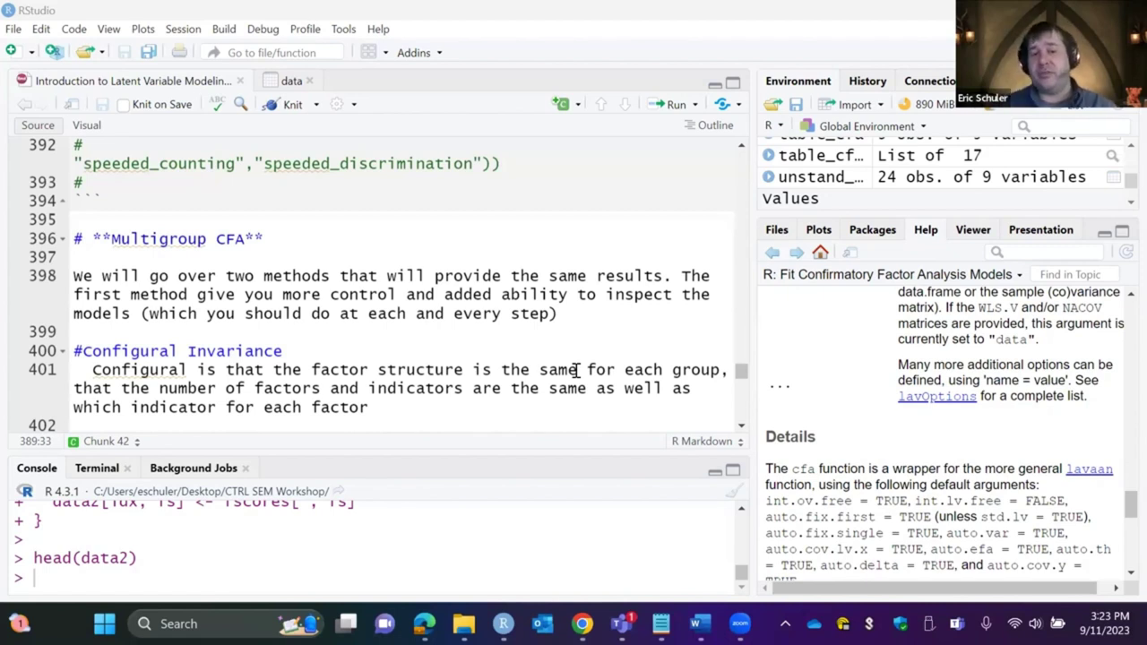
- Run the Configural Invariance chunk fitting fit_configural with cfa grouped by "school" and summarizing it with fit measures
scroll(578, 370, down, 1)
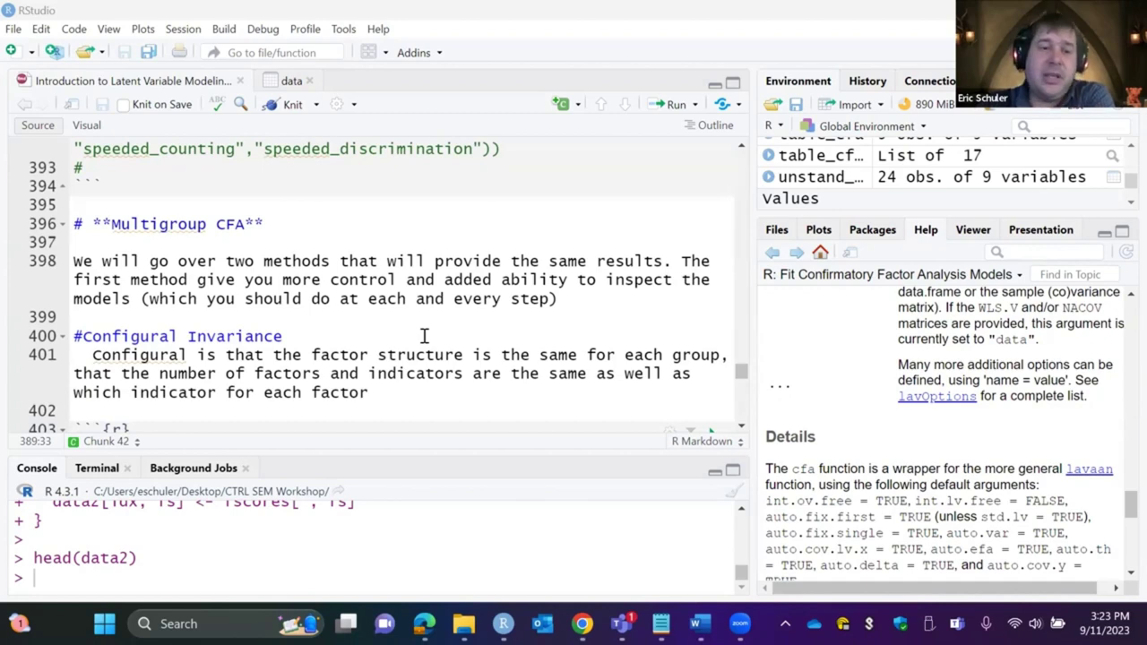
scroll(425, 336, down, 3)
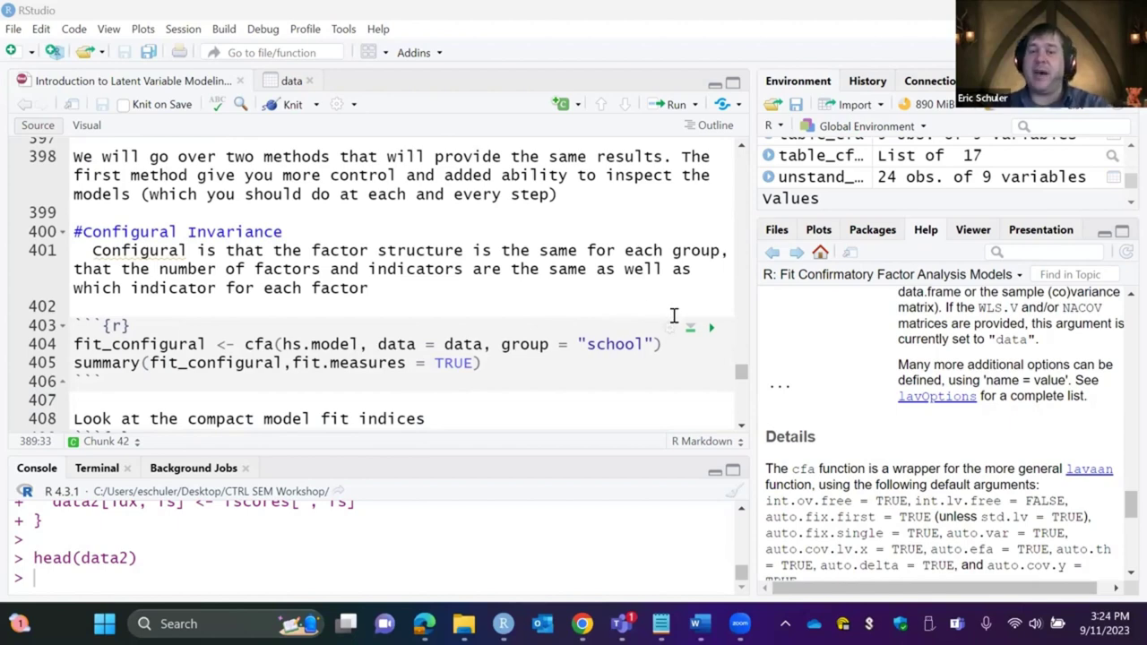
click(712, 330)
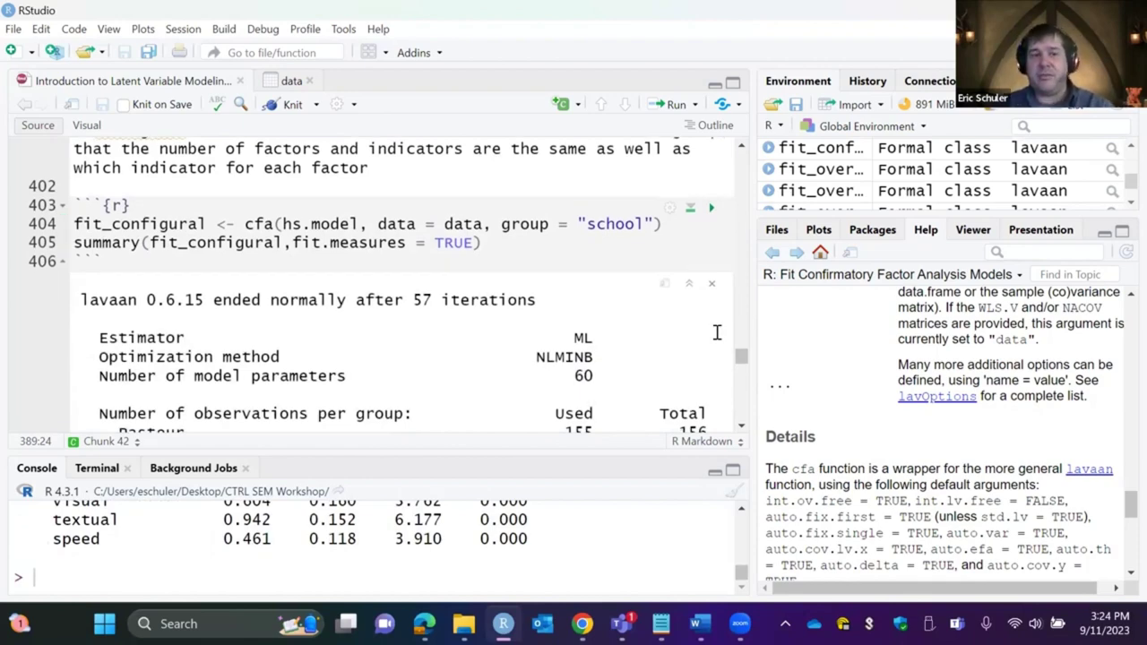
- Examine the fit_configural summary's model tests and fit measures, including chi-square, CFI, TLI, AIC, BIC, RMSEA and SRMR
scroll(435, 349, down, 5)
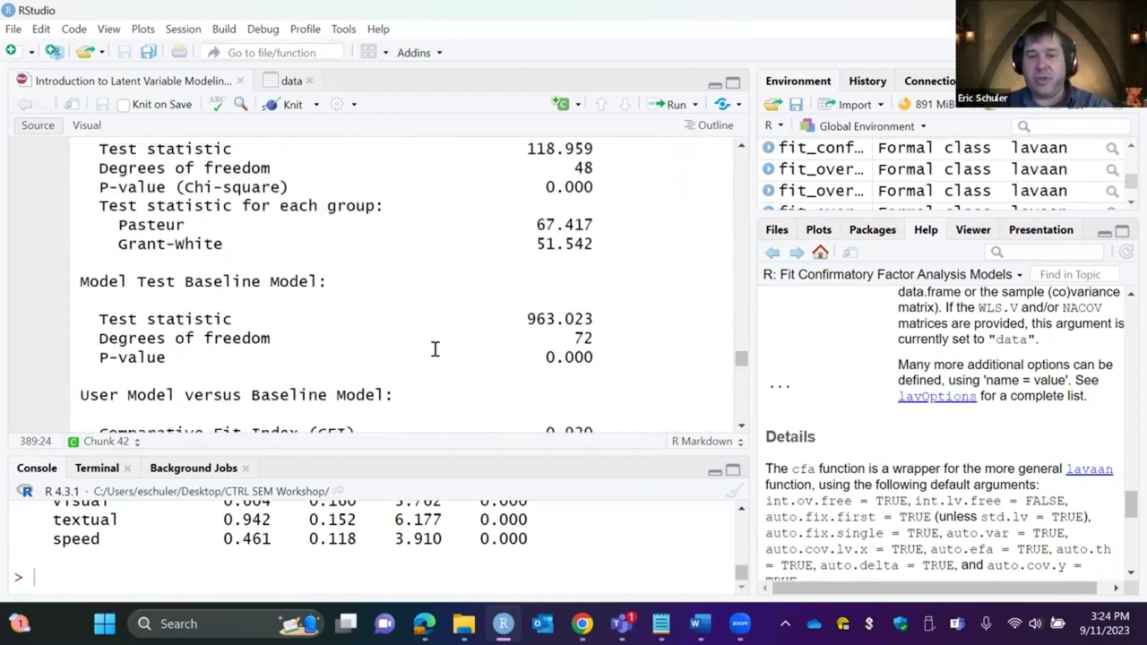
scroll(435, 349, down, 8)
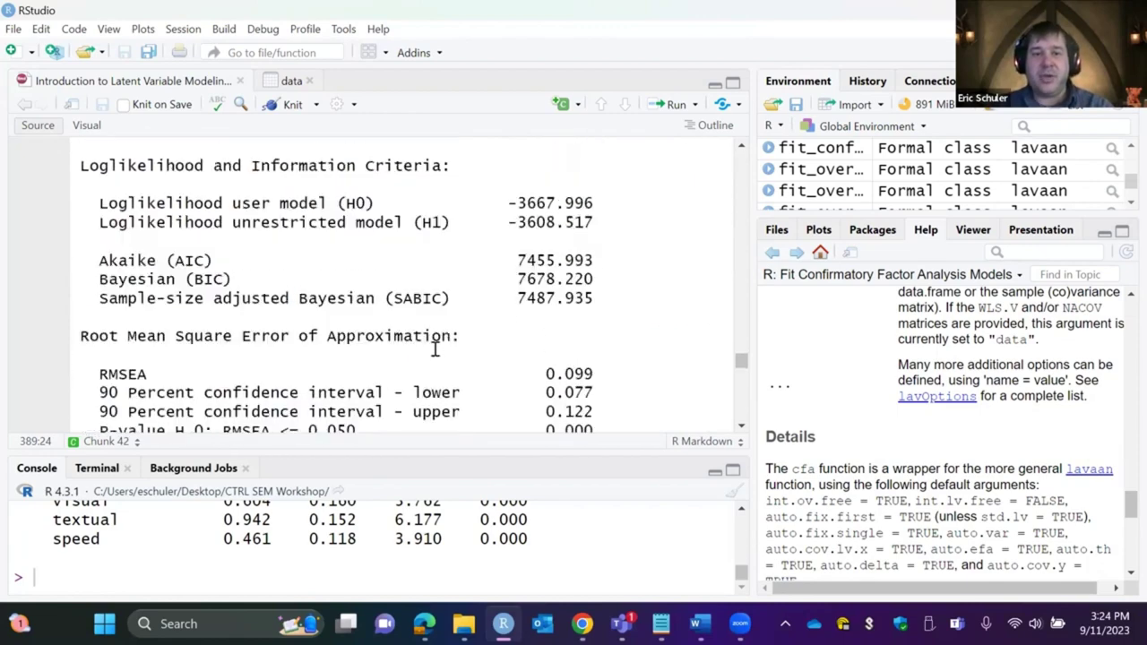
scroll(435, 349, up, 11)
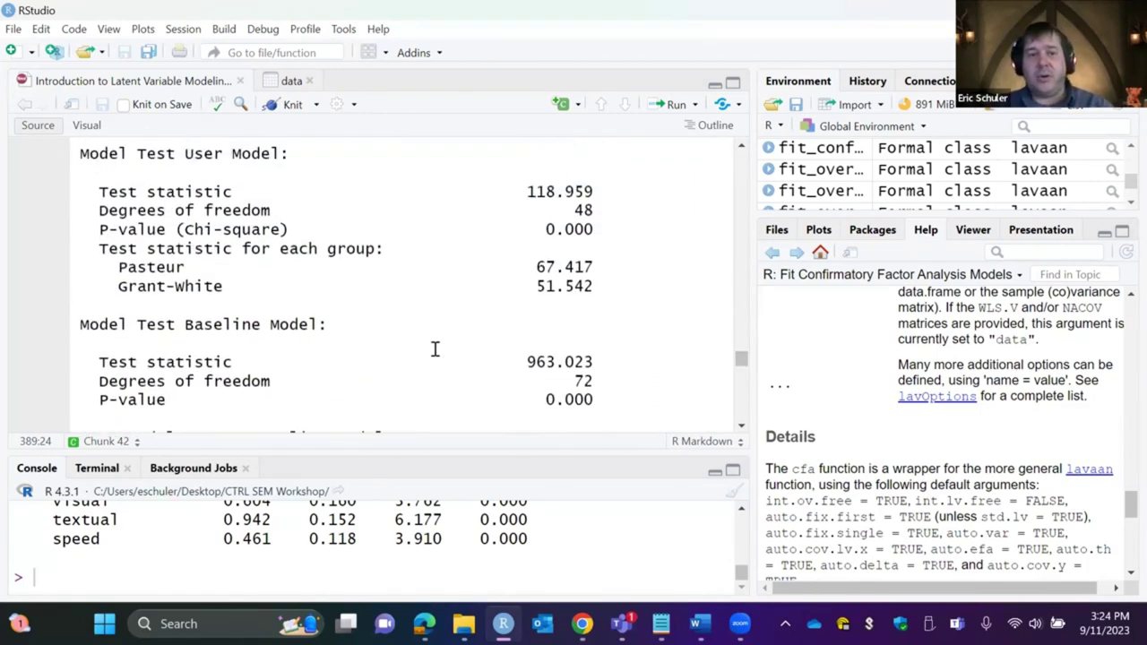
scroll(435, 349, down, 3)
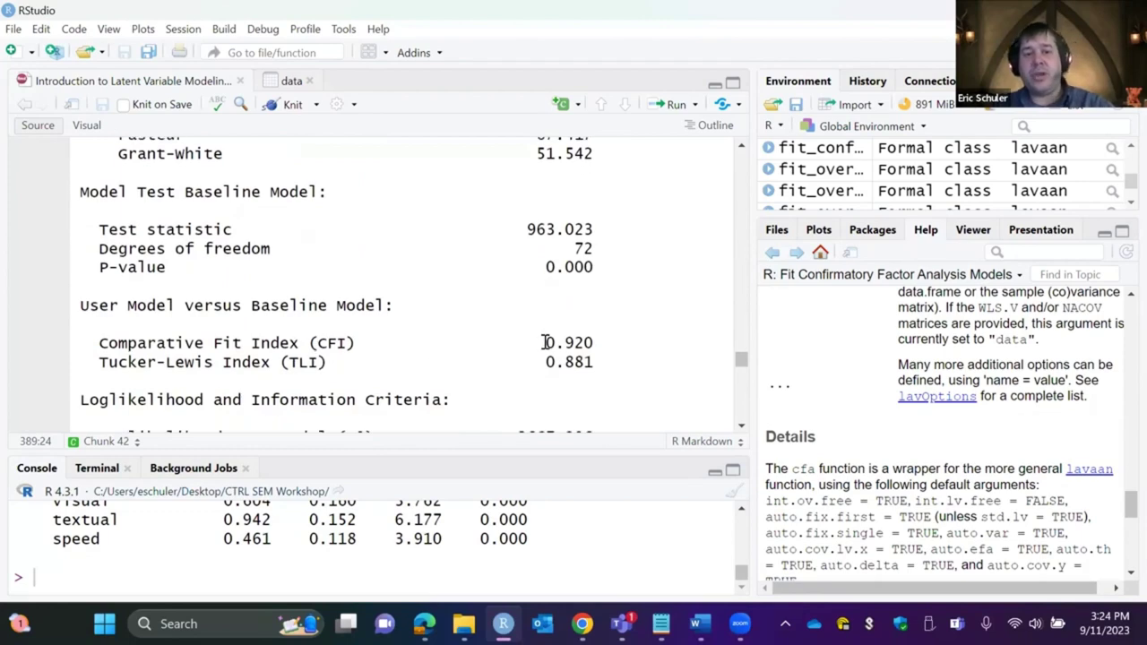
scroll(602, 346, down, 10)
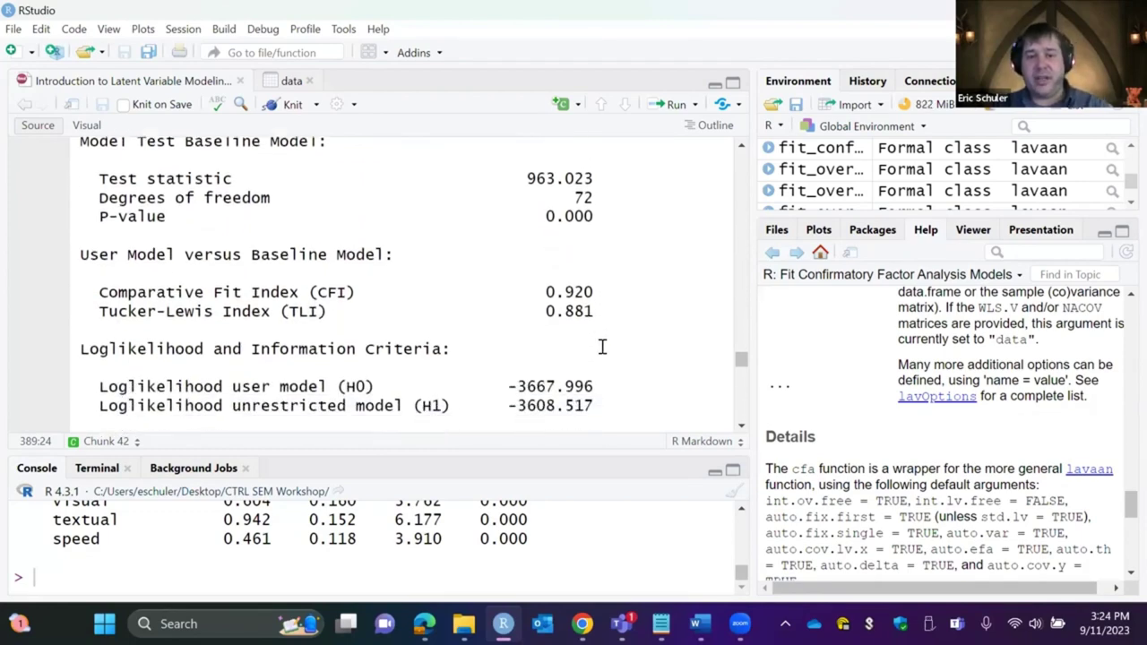
scroll(602, 347, down, 3)
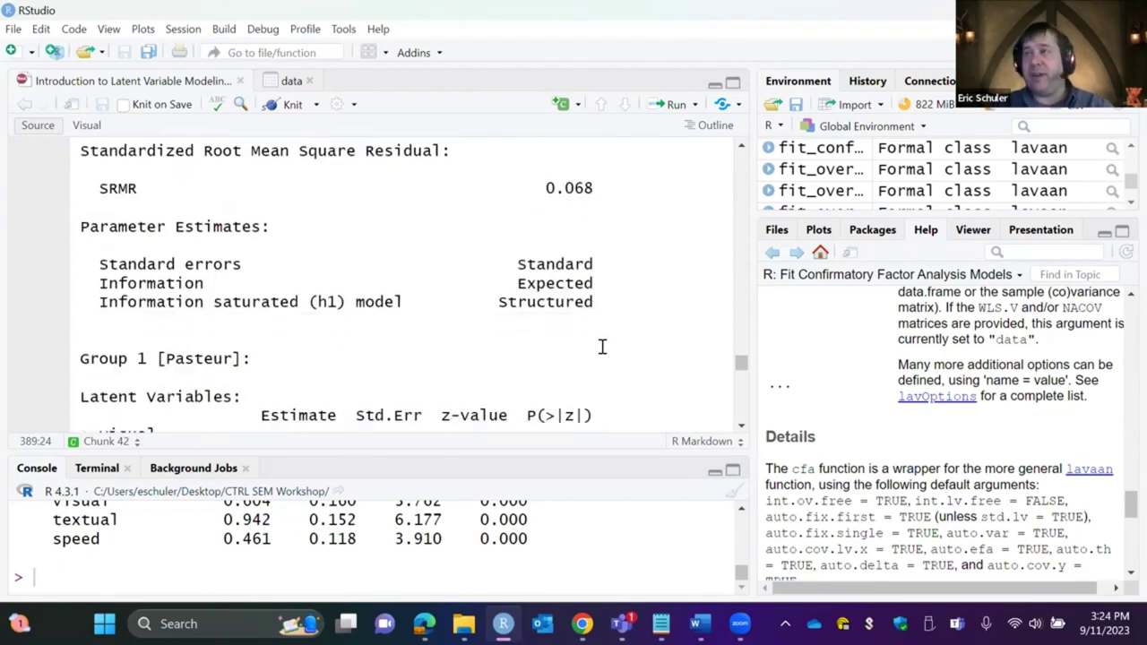
- Compare the configural model's latent variable loadings between the Pasteur and Grant-White groups, highlighting part of the Grant-White cubes estimate
scroll(602, 347, down, 7)
scroll(602, 347, down, 14)
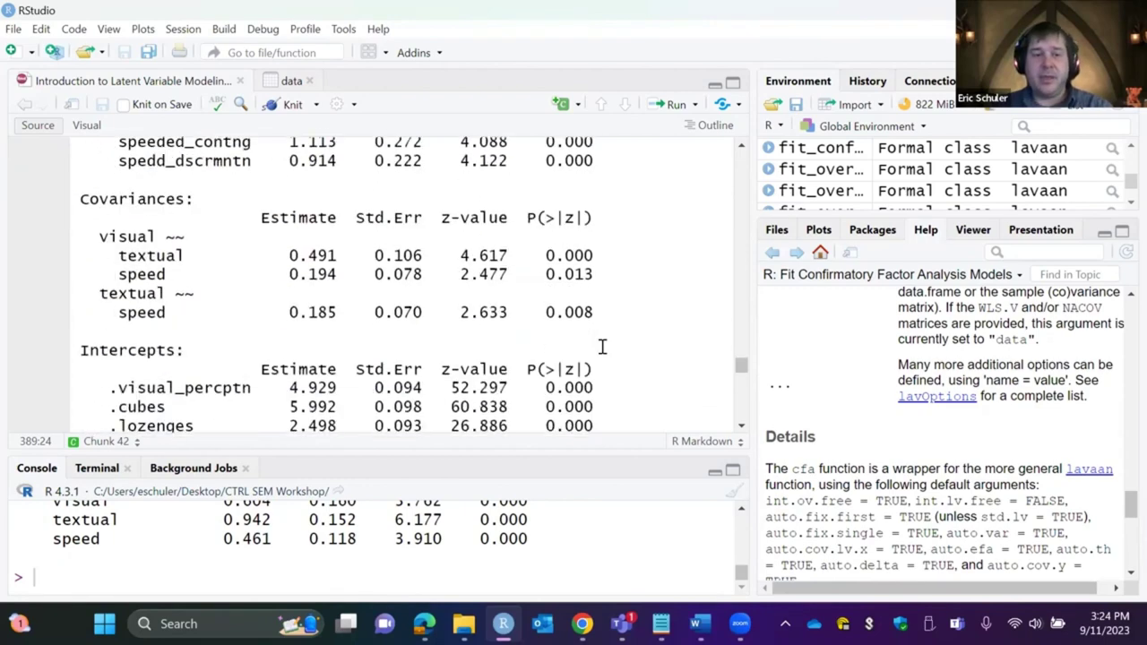
scroll(603, 347, down, 8)
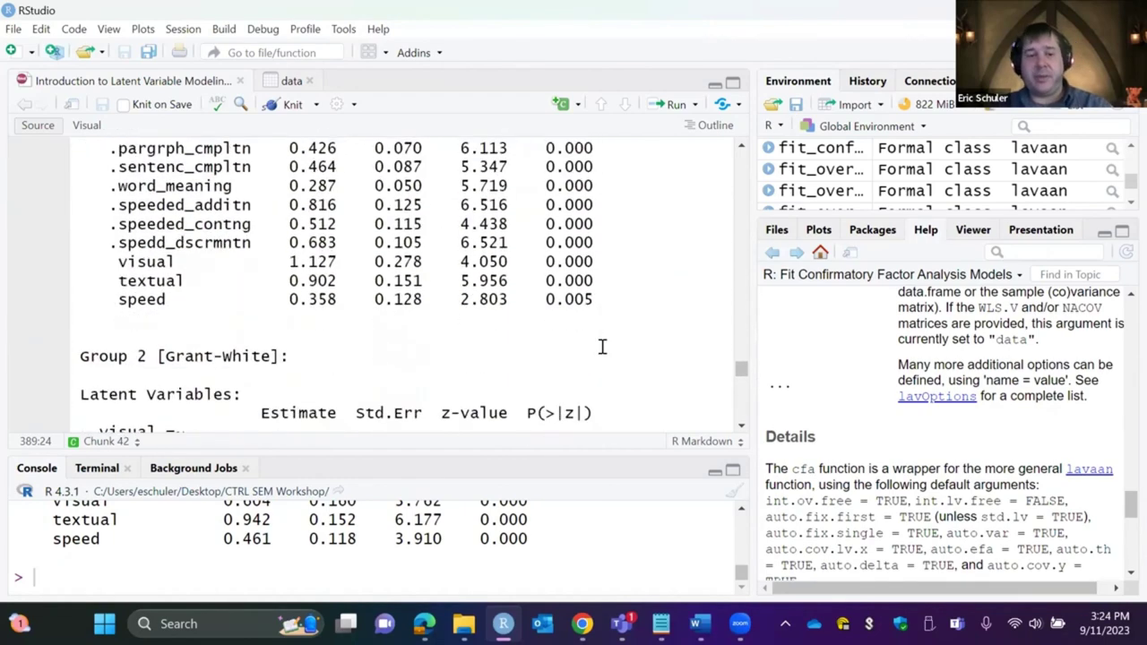
scroll(602, 346, up, 12)
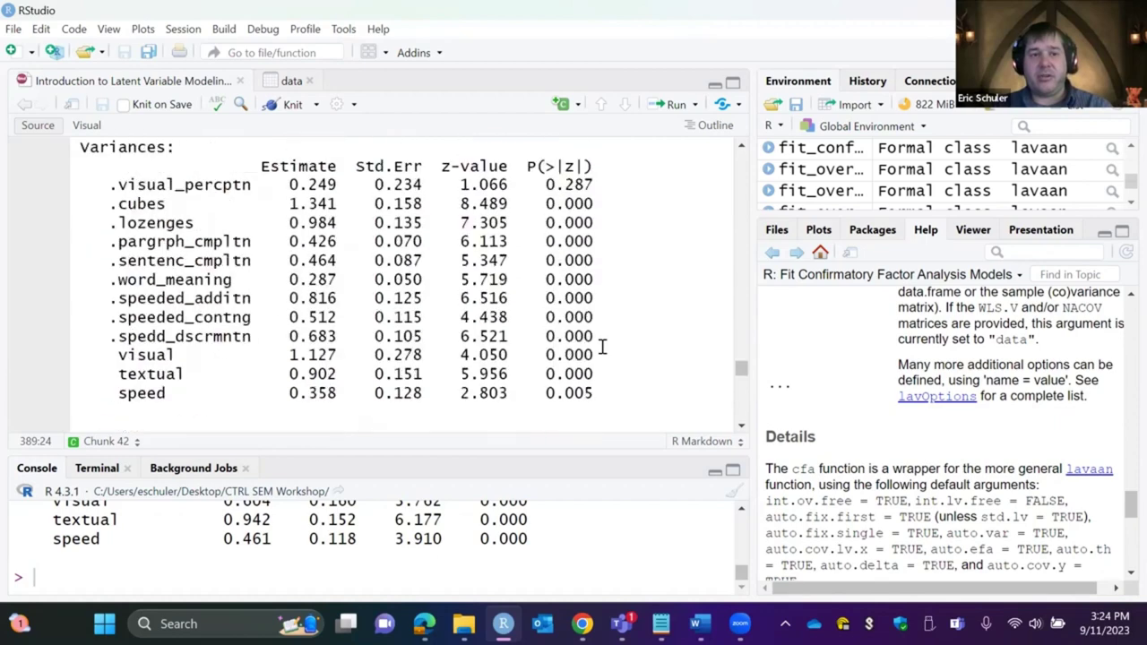
scroll(602, 347, up, 4)
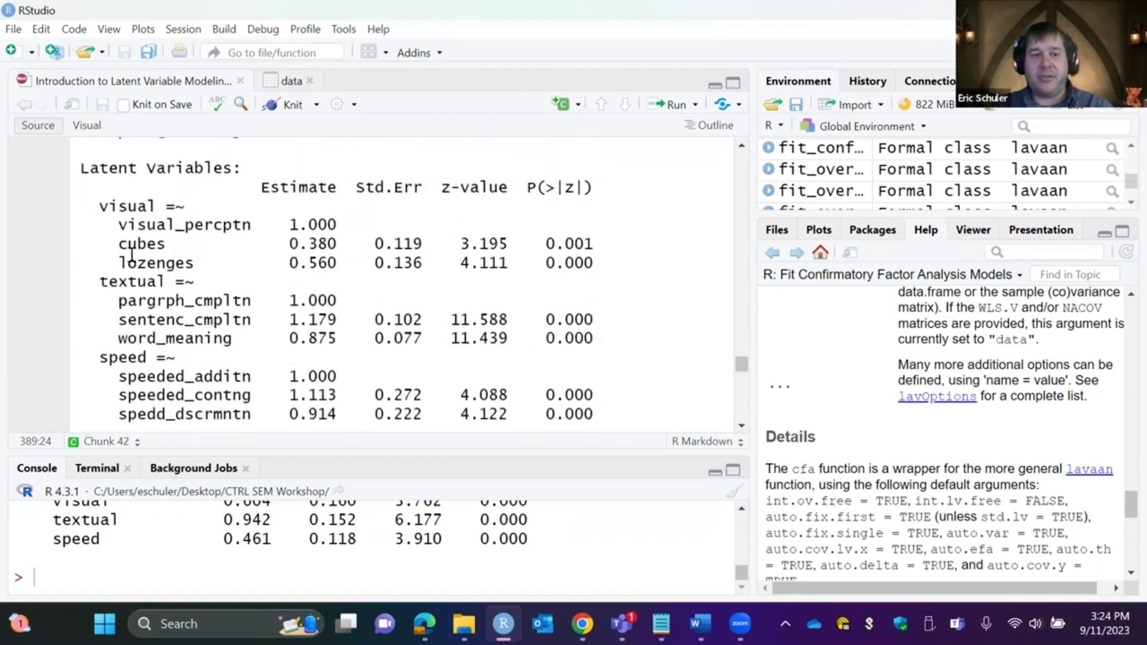
scroll(123, 237, up, 3)
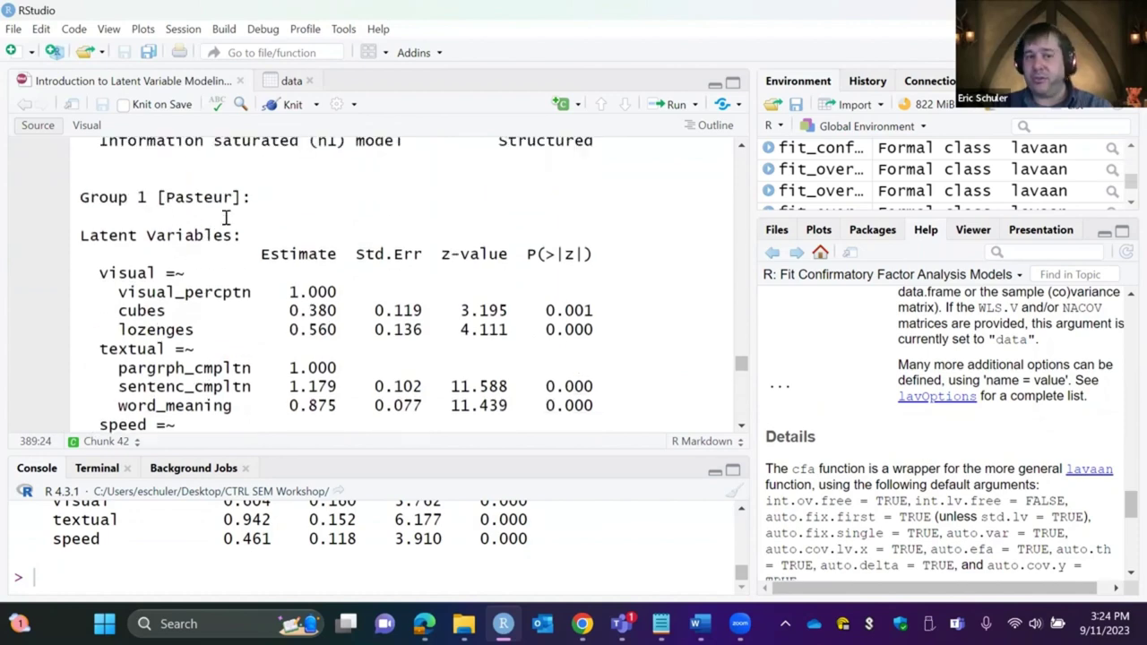
scroll(226, 219, down, 1)
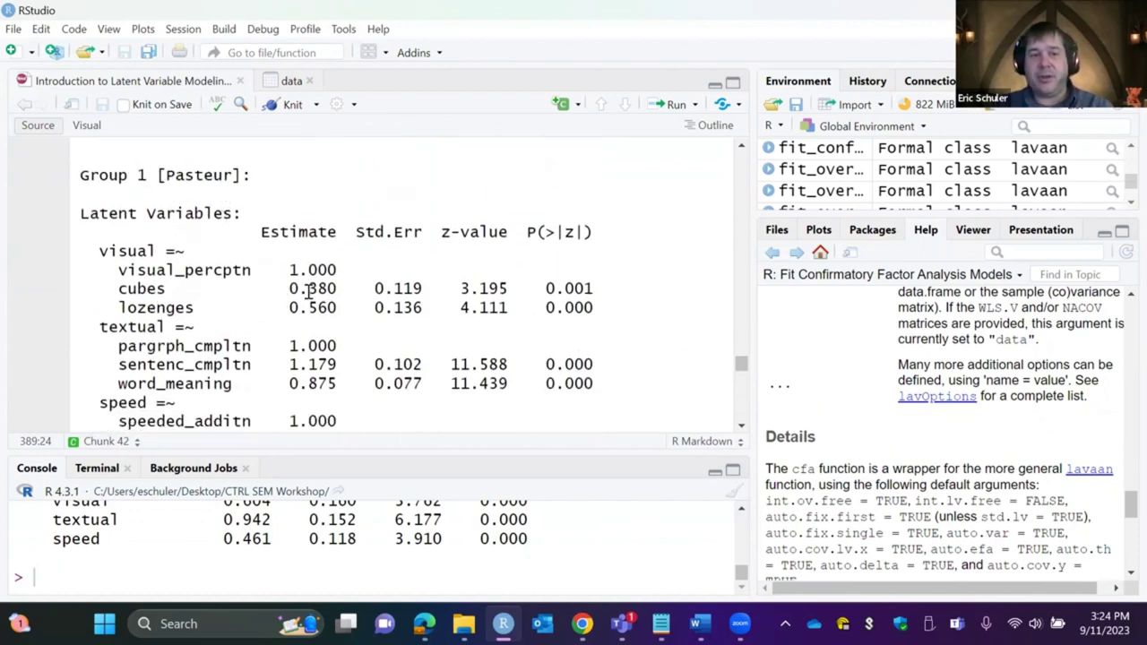
scroll(309, 291, down, 12)
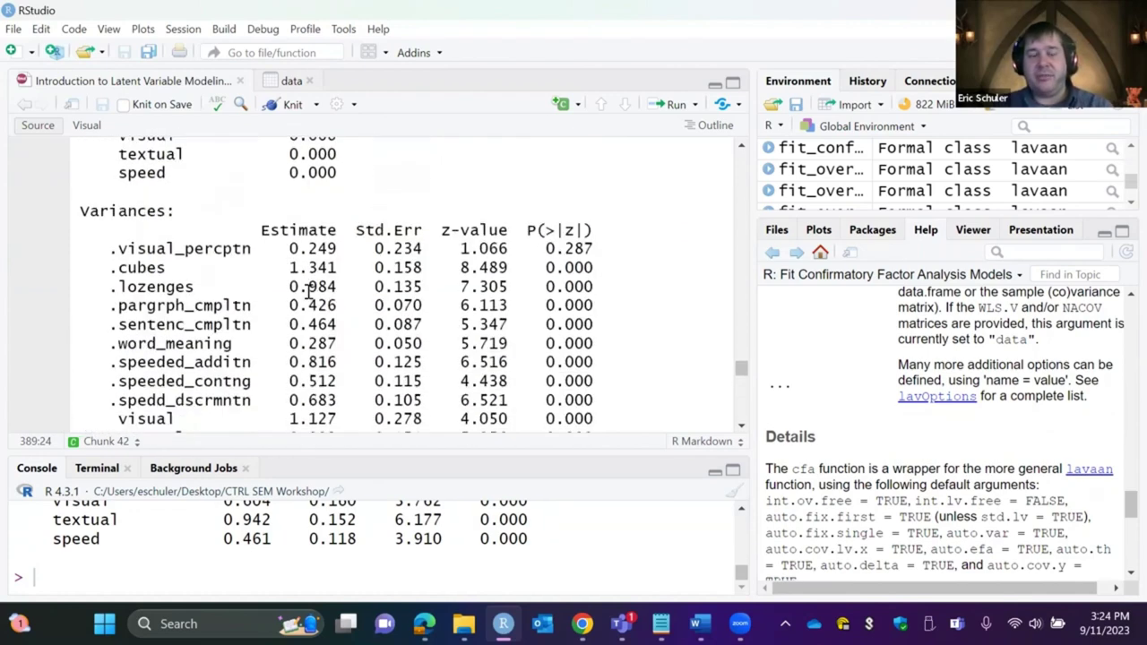
scroll(309, 292, down, 4)
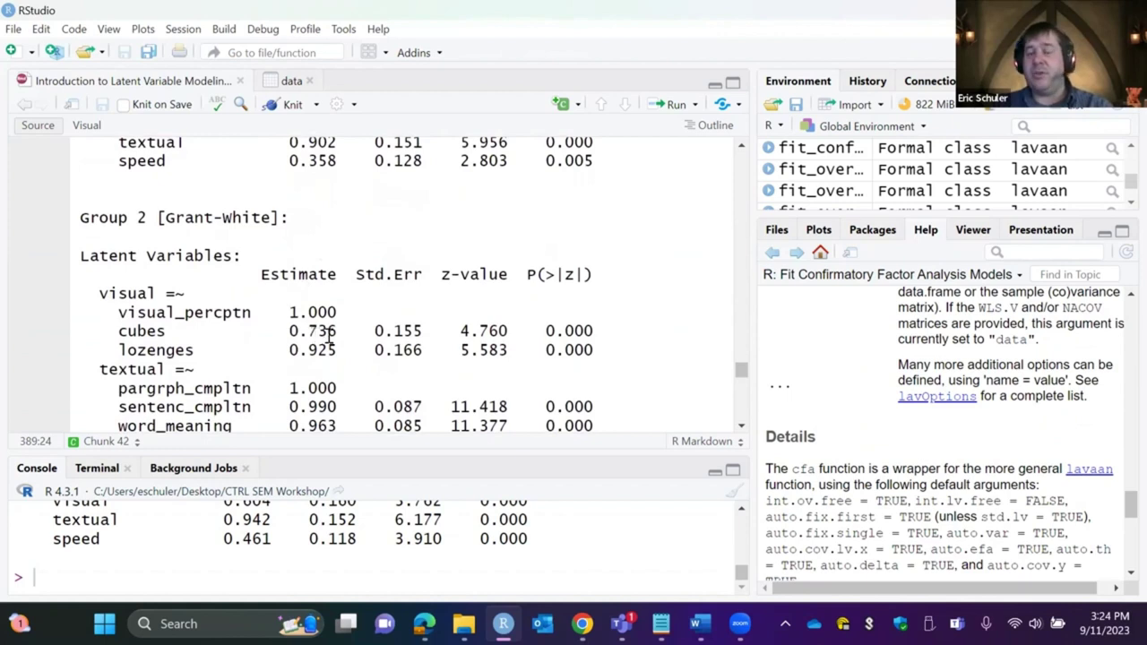
drag(319, 333, 347, 334)
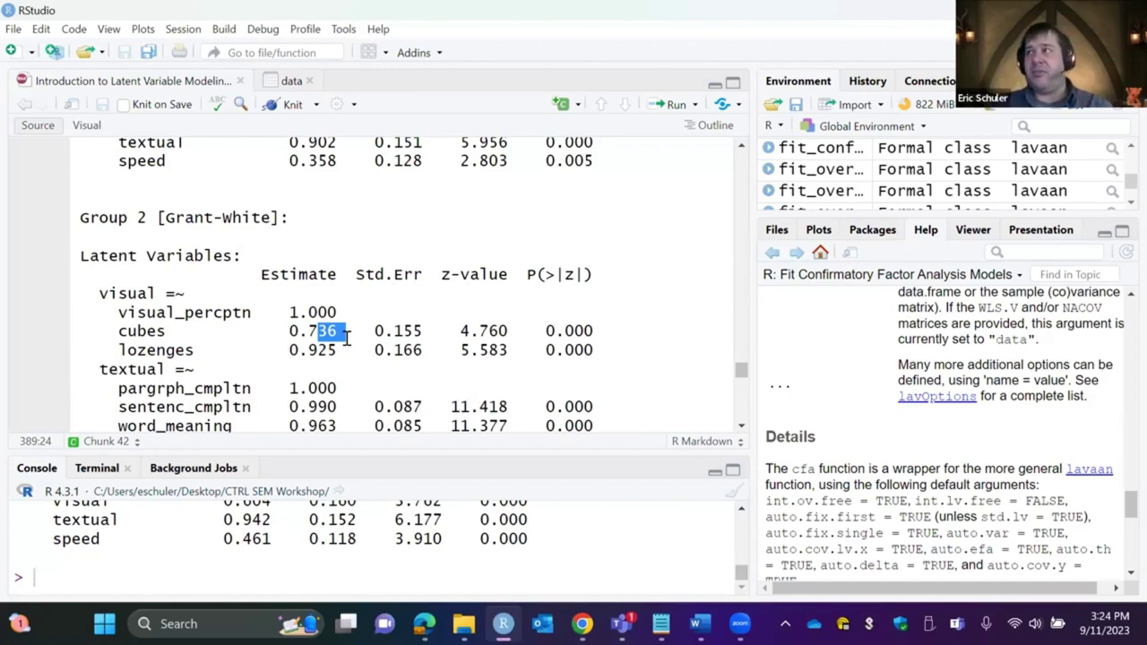
- Run the compact model fit indices chunk that applies broom::glance to fit_configural
scroll(347, 338, down, 8)
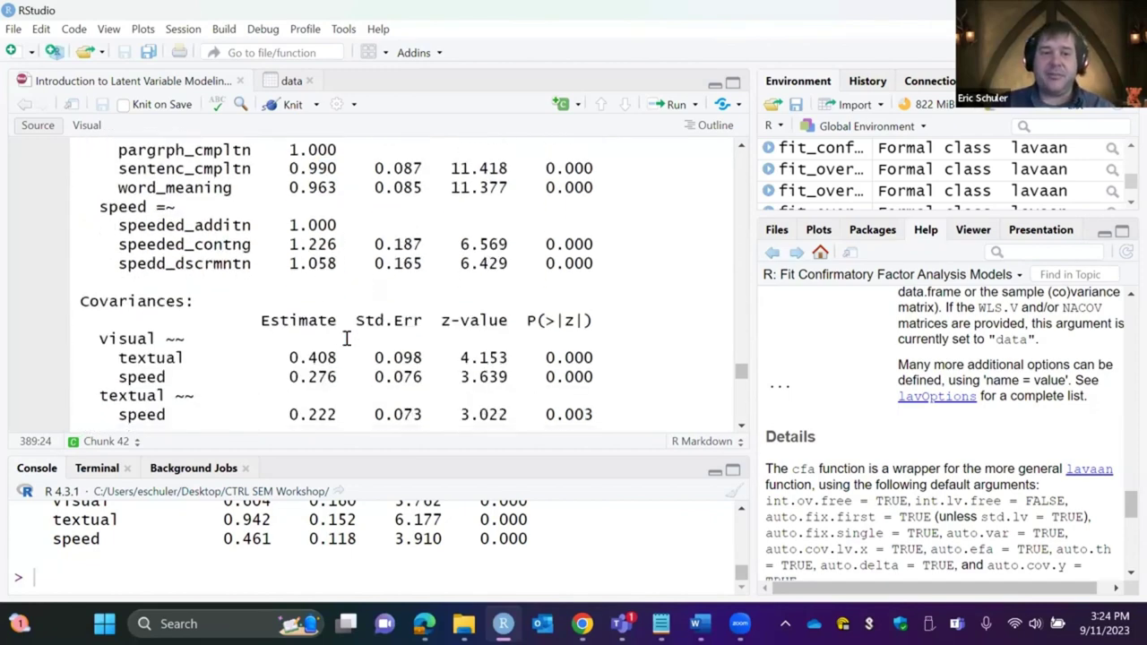
scroll(346, 338, down, 5)
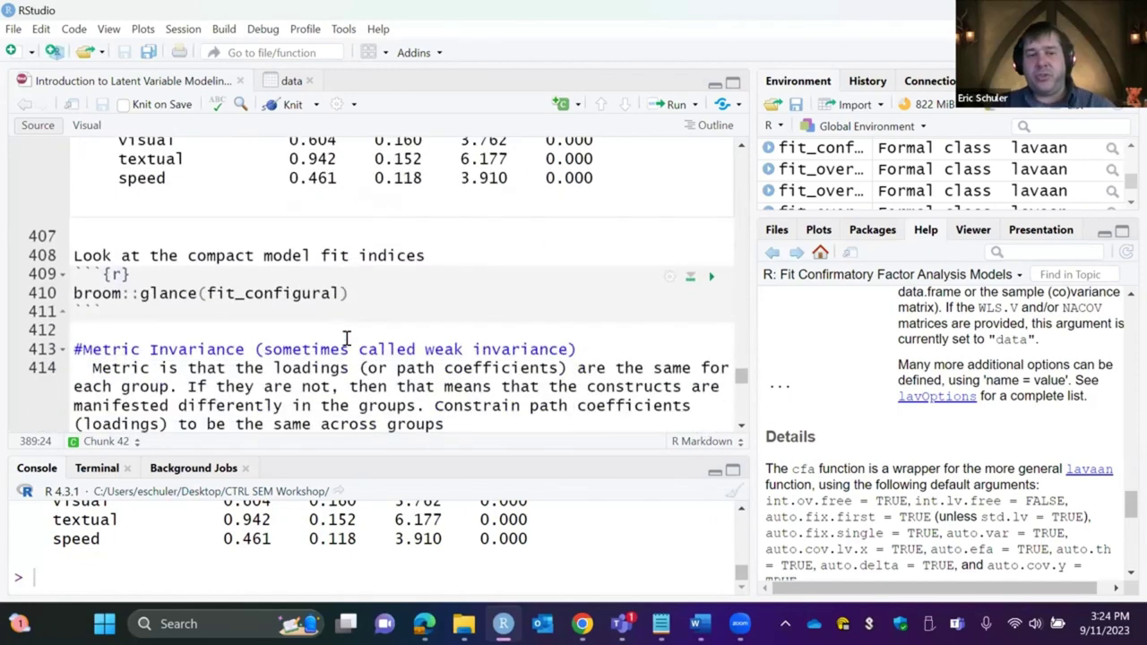
click(711, 276)
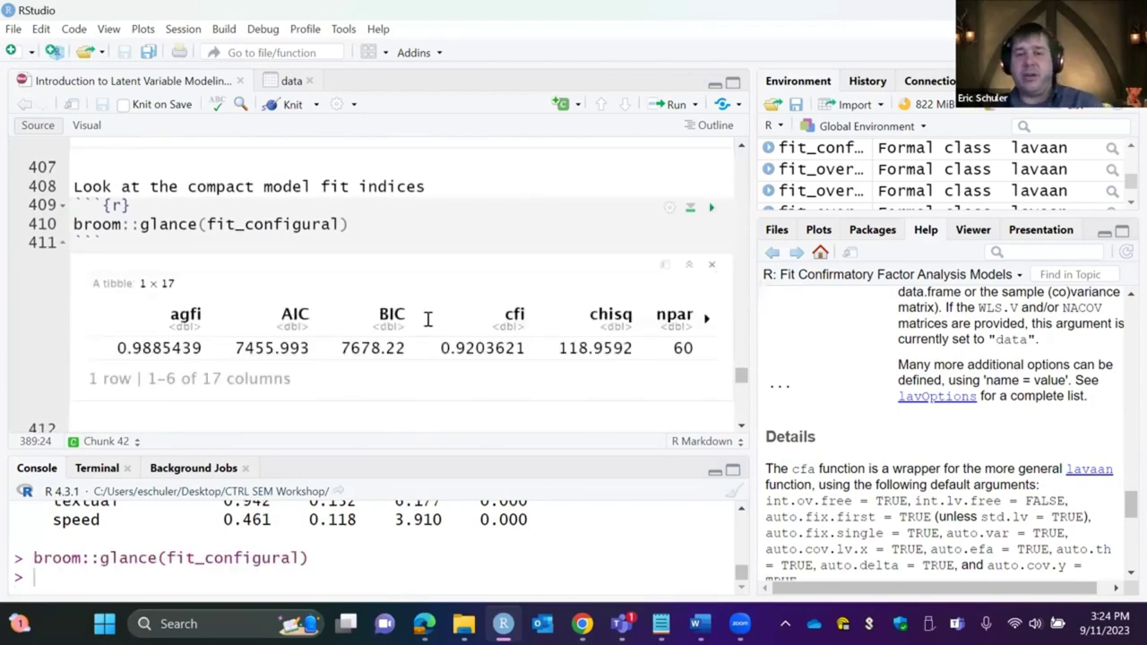
- Read the Metric Invariance section, highlight its "loadings" constraint, and run the chunk fitting and summarizing fit_metric with group.equal = c("loadings")
scroll(428, 320, down, 3)
scroll(428, 319, down, 1)
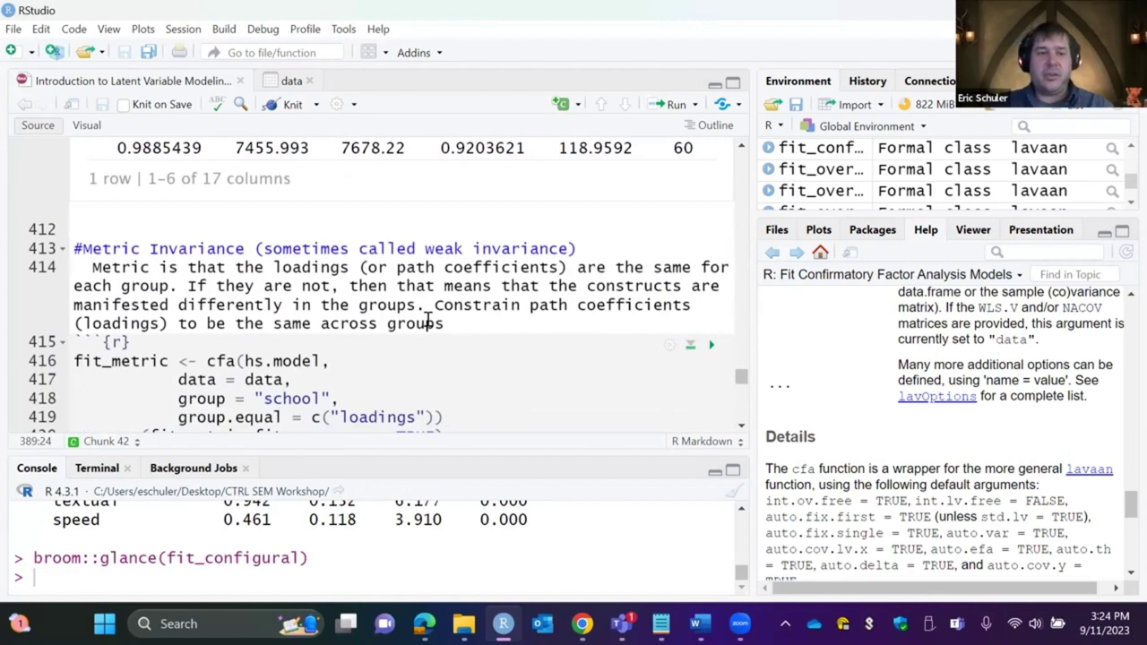
scroll(429, 322, up, 2)
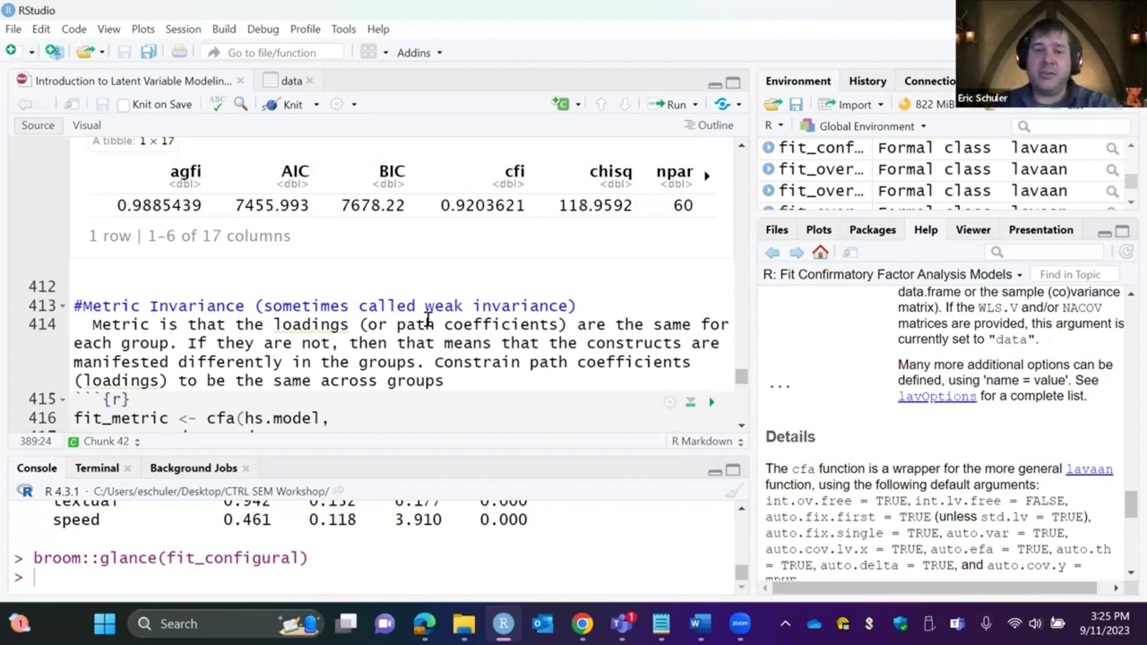
scroll(427, 320, down, 3)
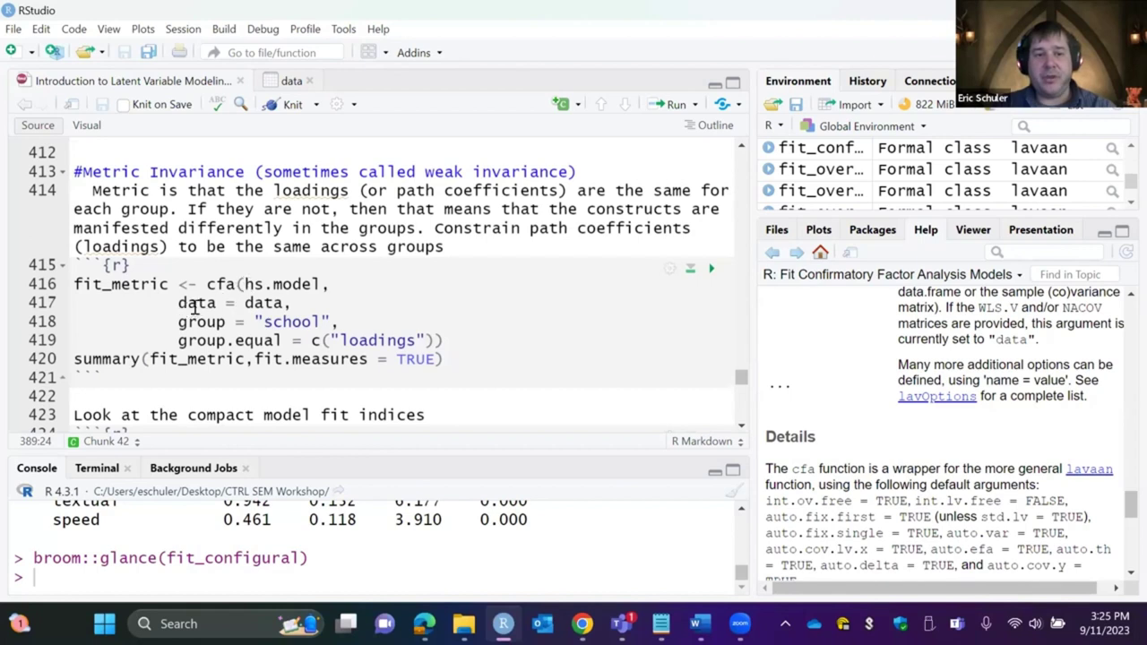
drag(169, 325, 436, 336)
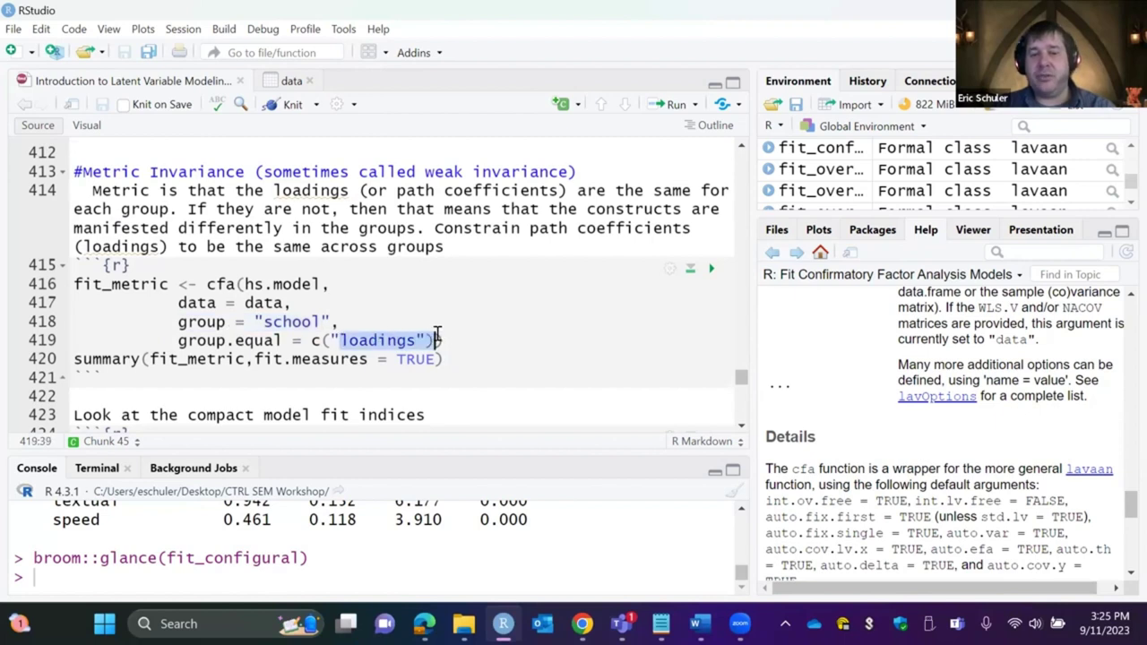
click(625, 337)
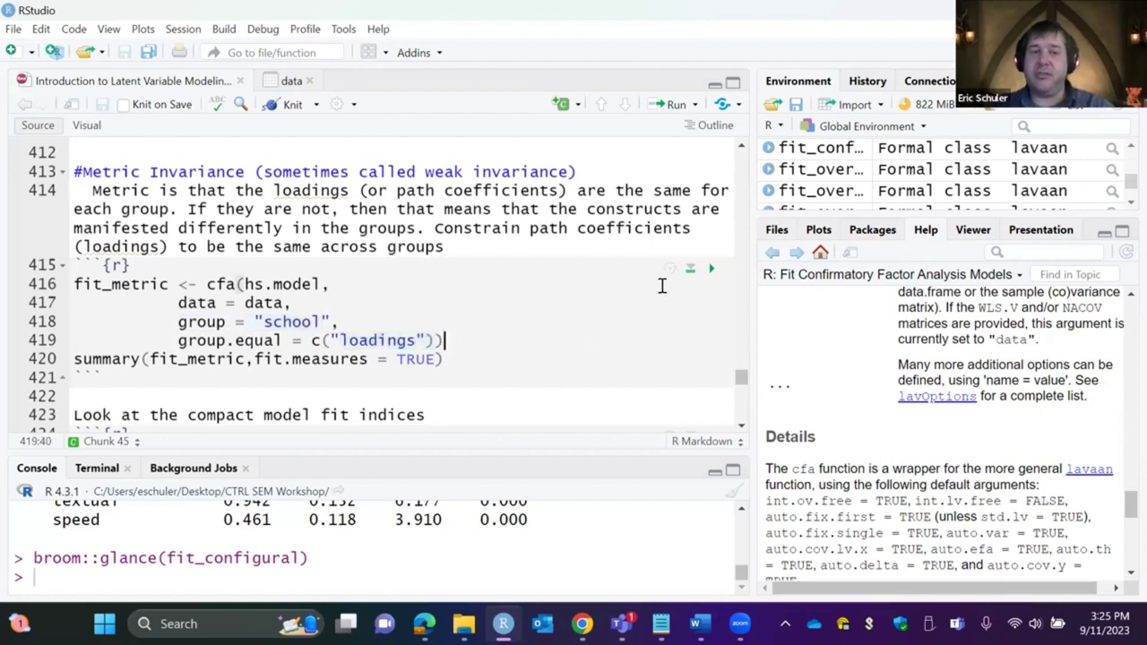
click(710, 268)
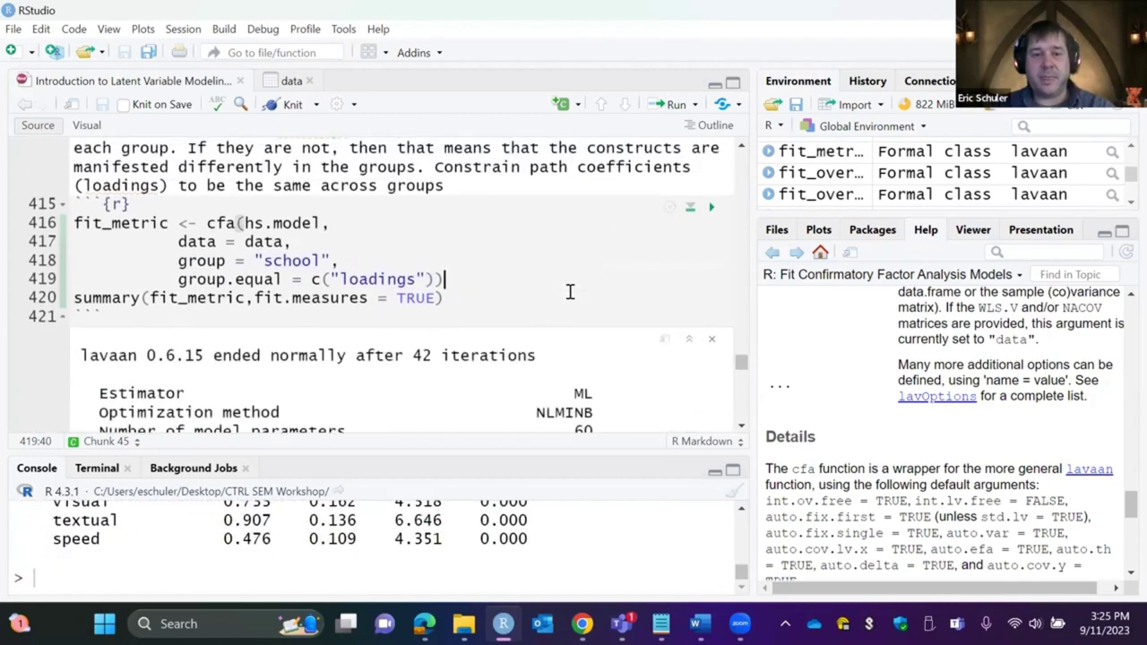
- Examine the fit_metric summary's fit measures and the Pasteur and Grant-White loadings, covariances, intercepts and variances
scroll(568, 291, down, 10)
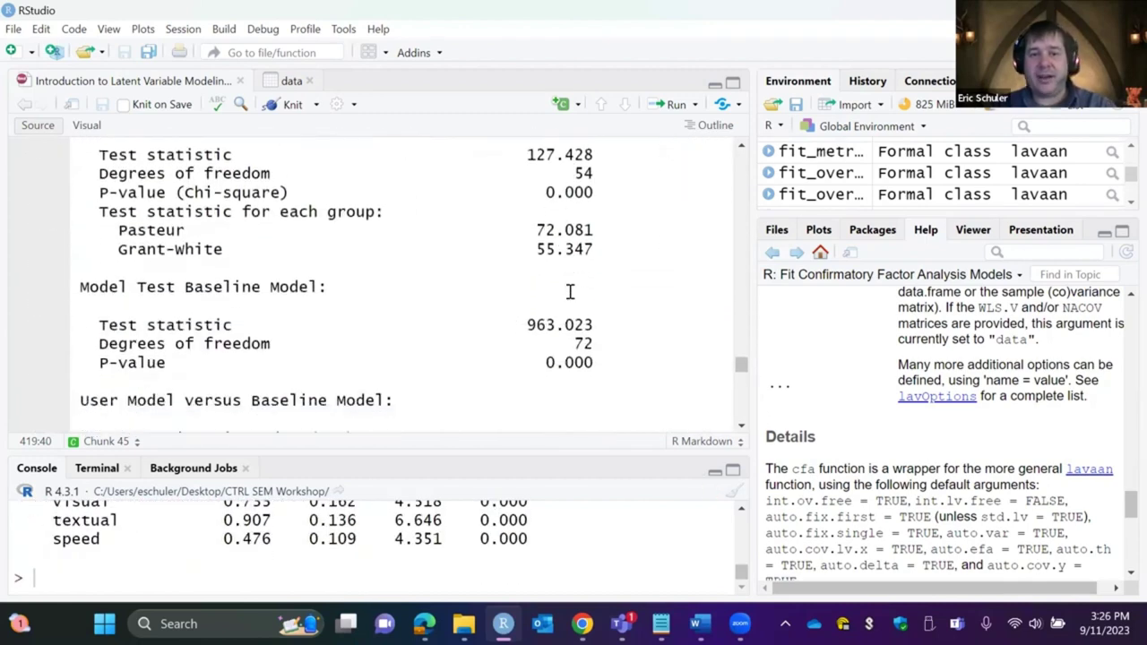
scroll(569, 292, down, 4)
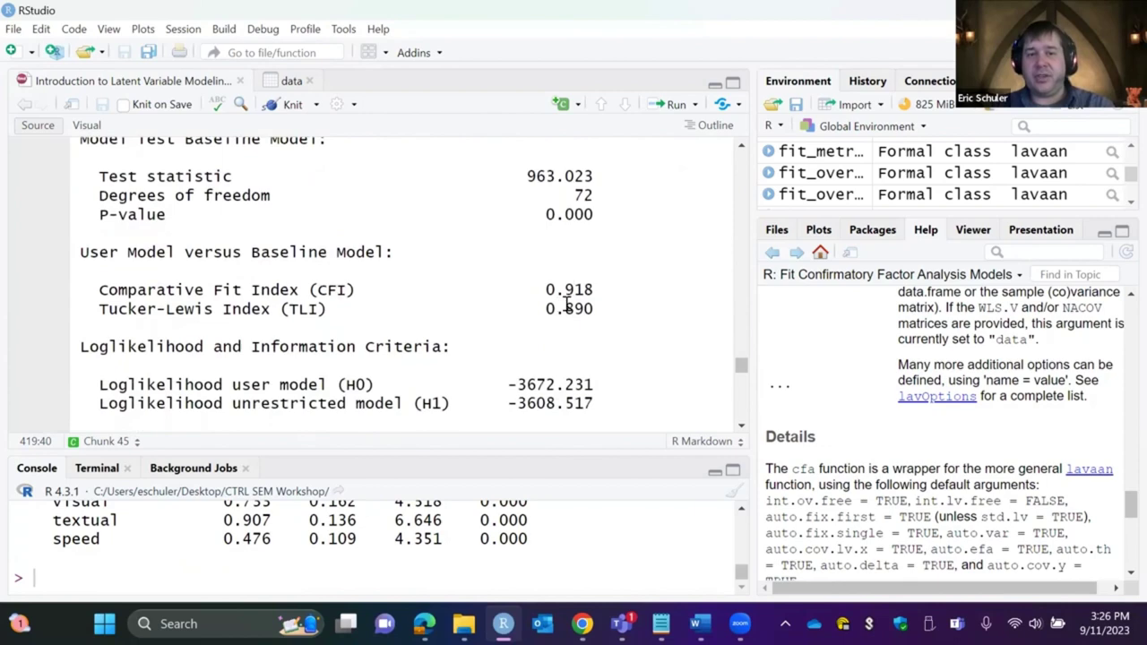
scroll(589, 321, down, 5)
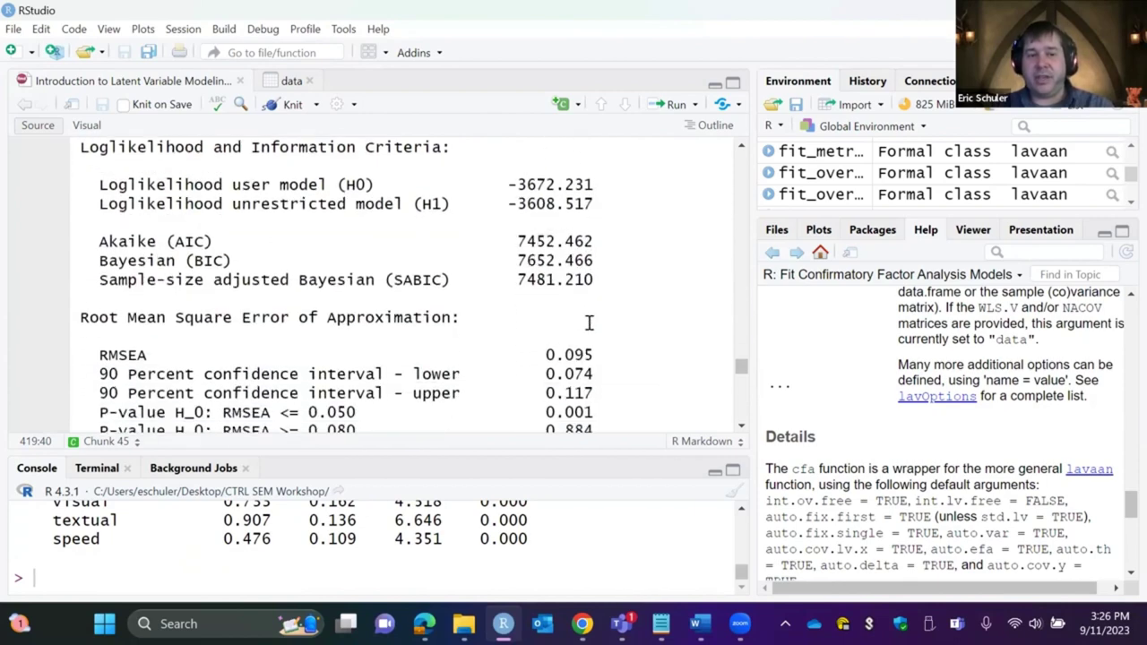
scroll(589, 324, down, 4)
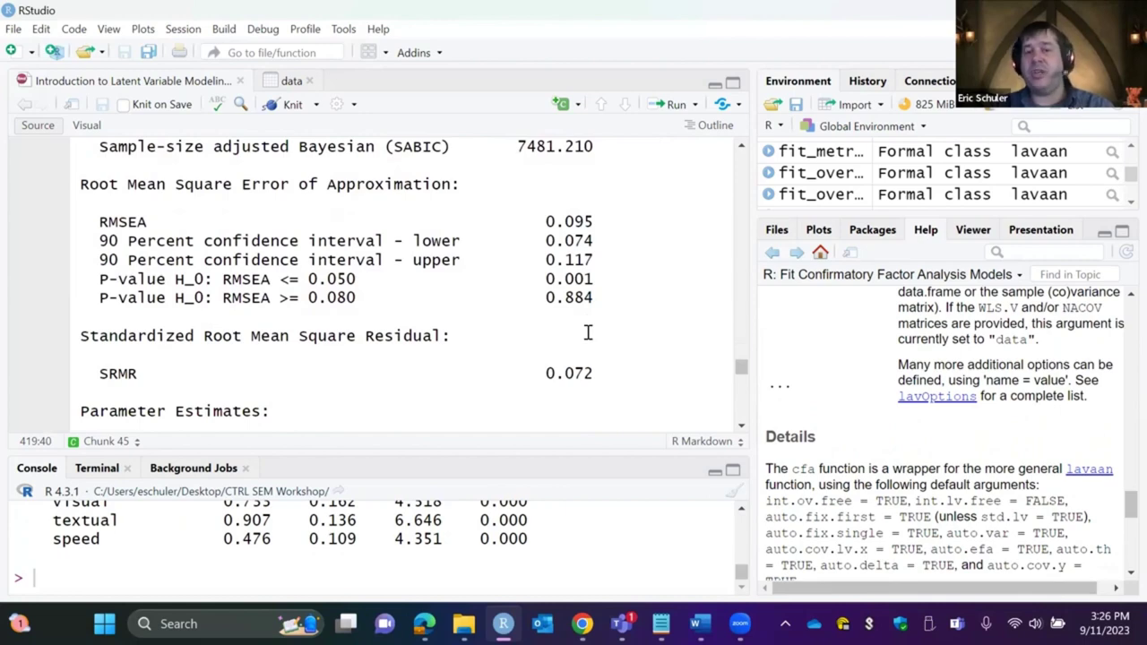
scroll(587, 332, down, 7)
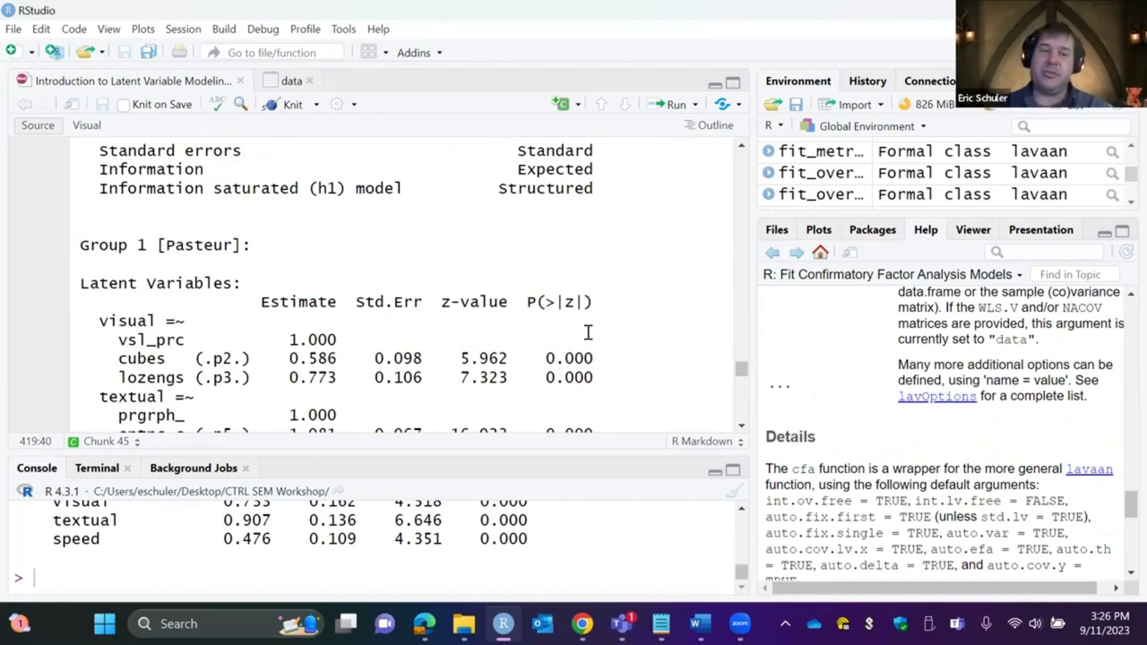
scroll(588, 333, down, 10)
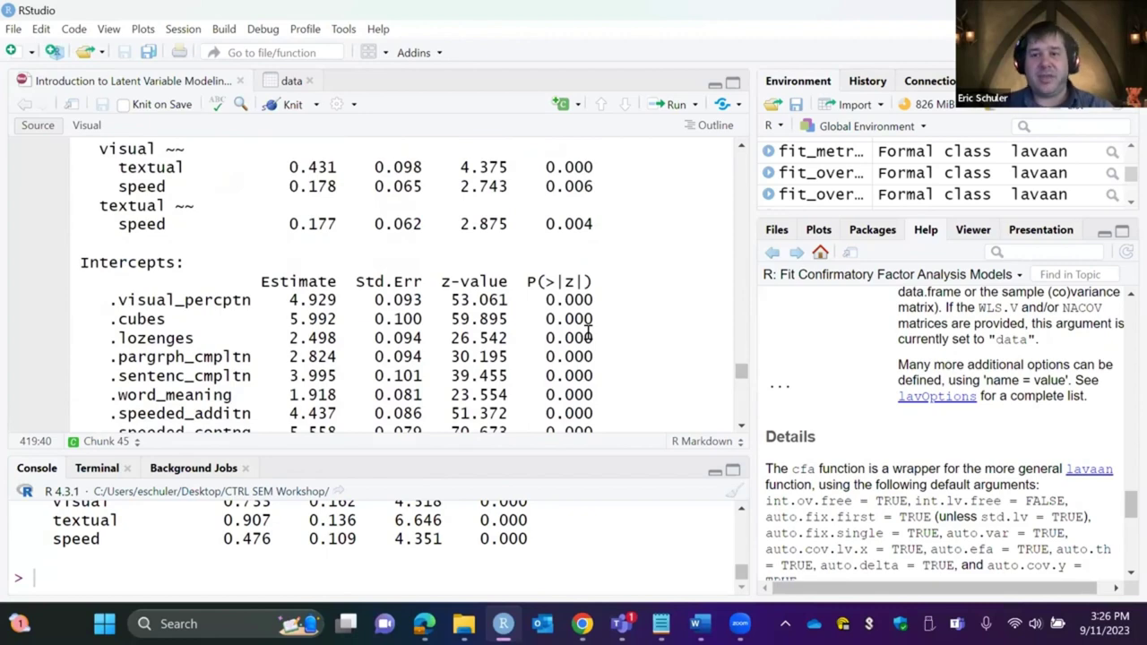
scroll(588, 332, down, 4)
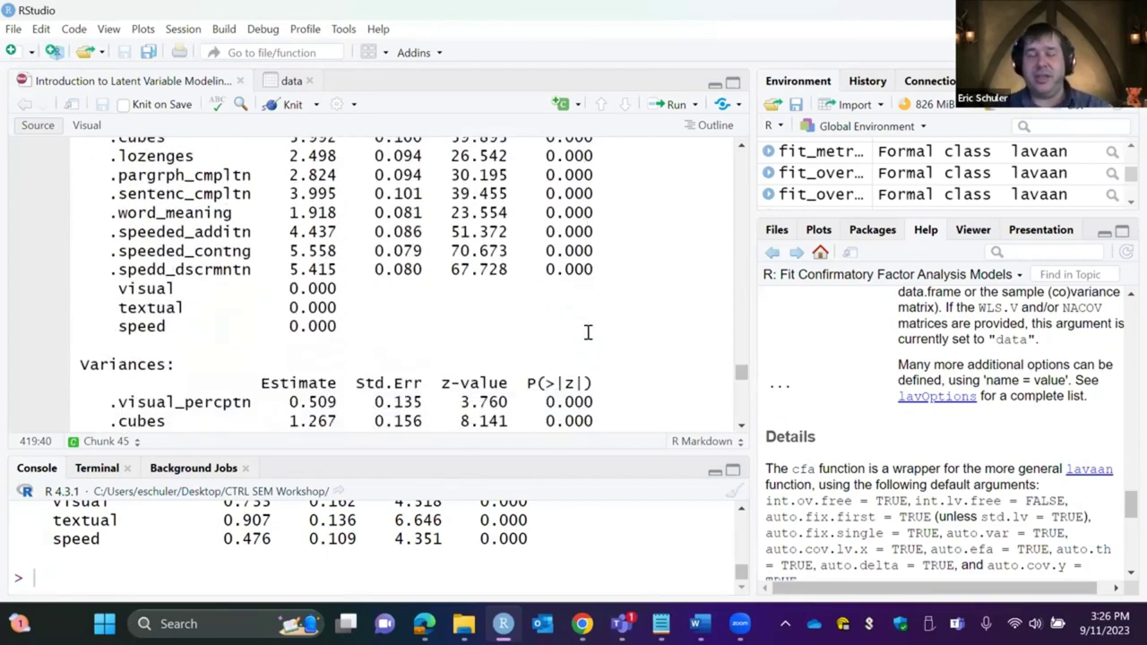
scroll(588, 332, down, 6)
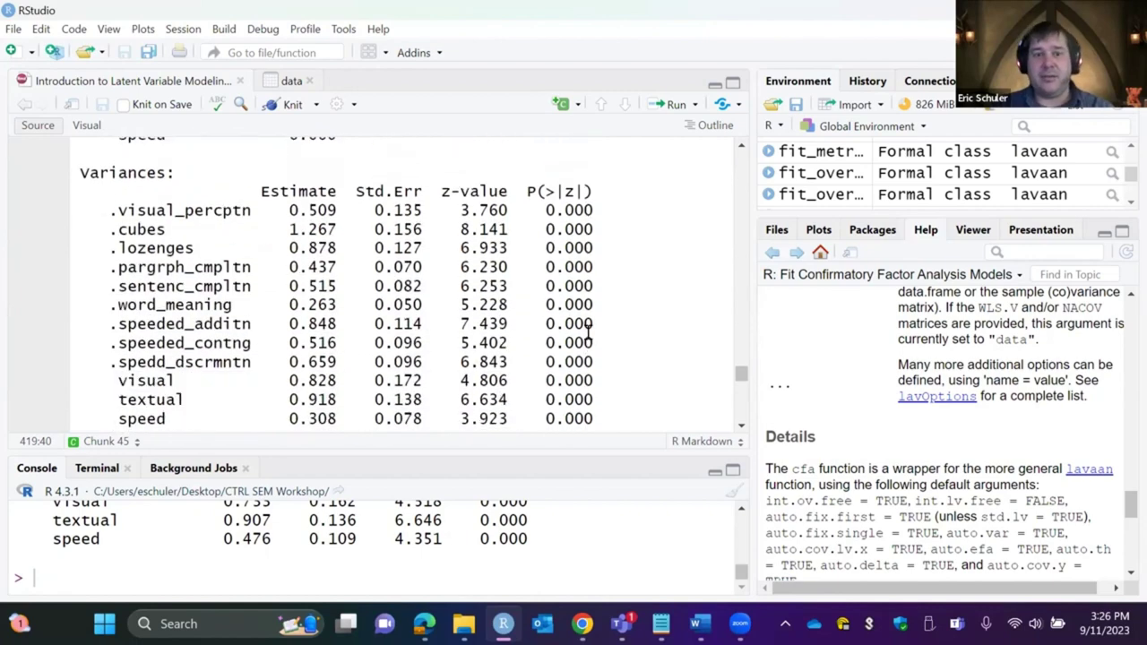
scroll(588, 332, down, 7)
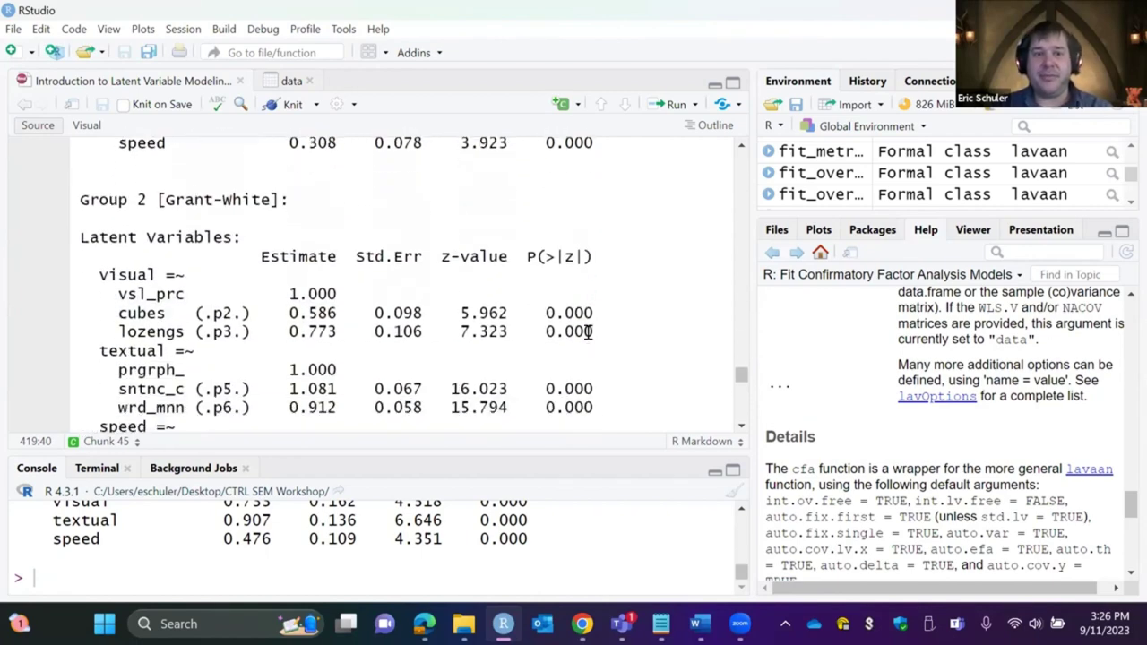
scroll(588, 332, down, 5)
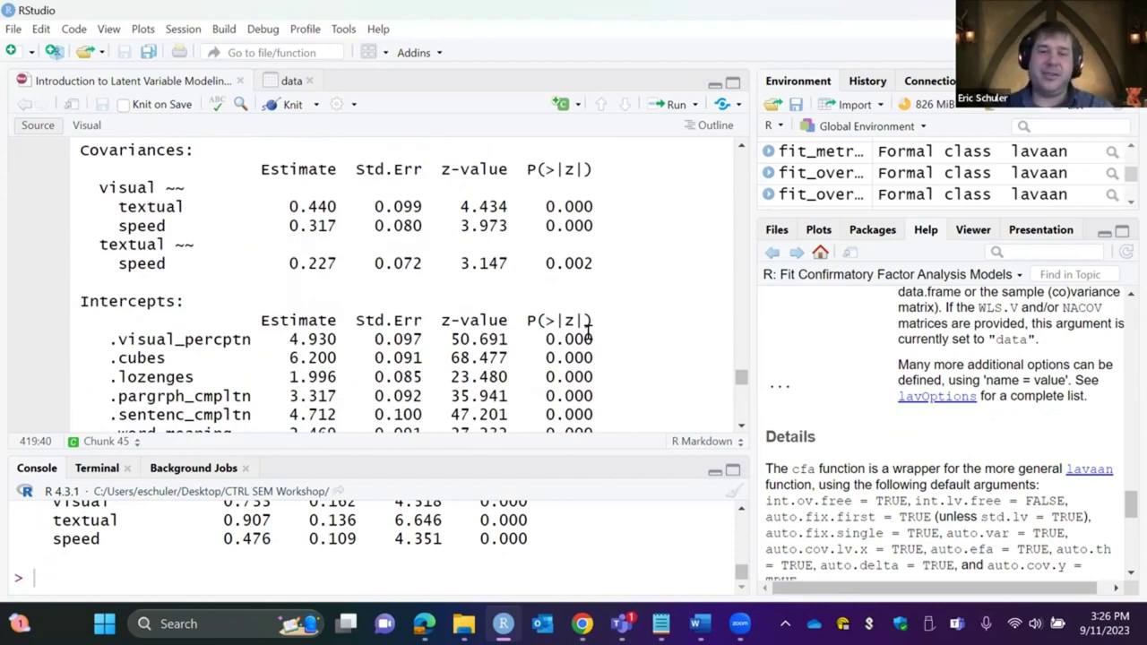
scroll(588, 333, down, 14)
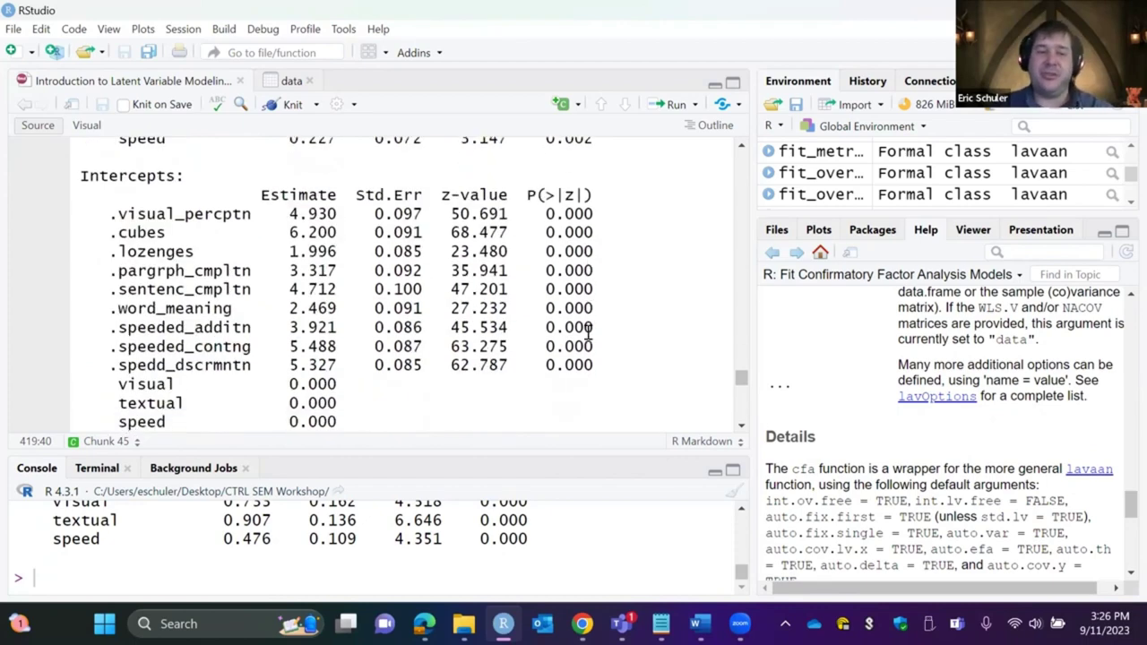
- Run the compact model fit indices chunk that applies broom::glance to fit_metric
scroll(587, 332, down, 1)
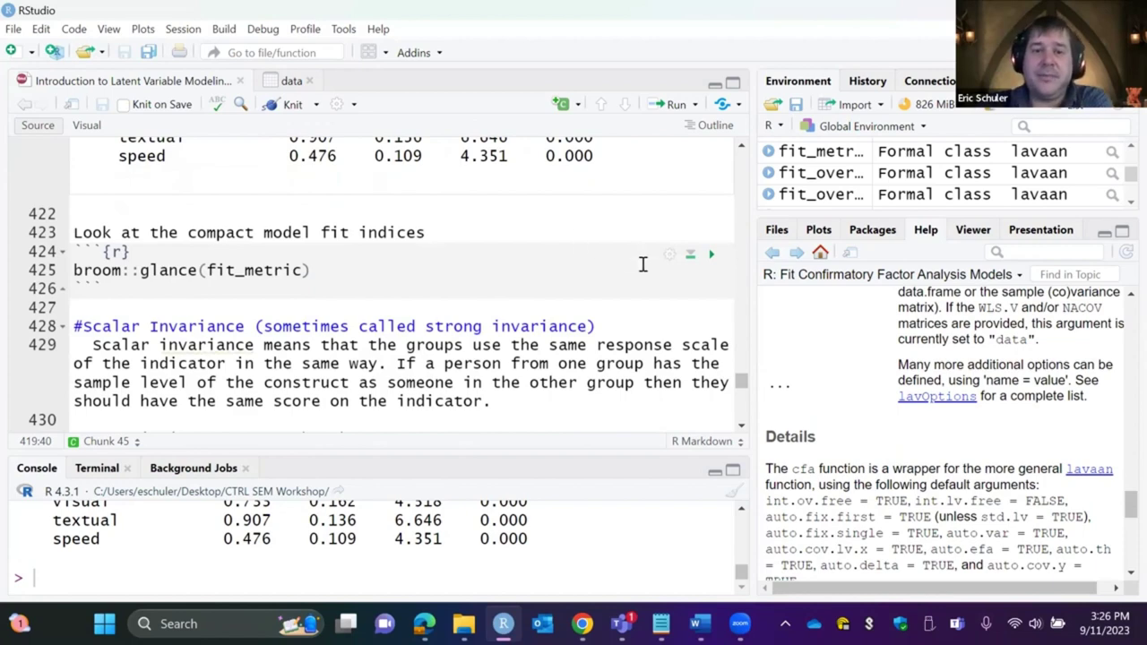
click(711, 255)
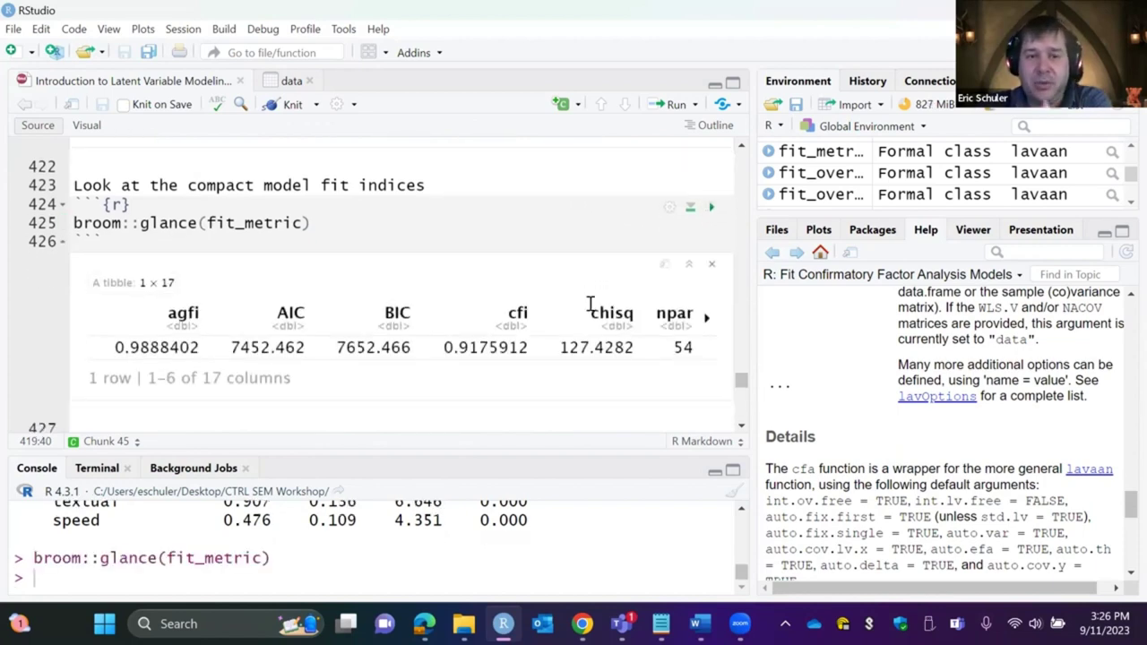
- Read the Scalar Invariance section and run the chunk fitting and summarizing fit_scalar with group.equal = c("loadings","intercepts")
scroll(591, 305, down, 5)
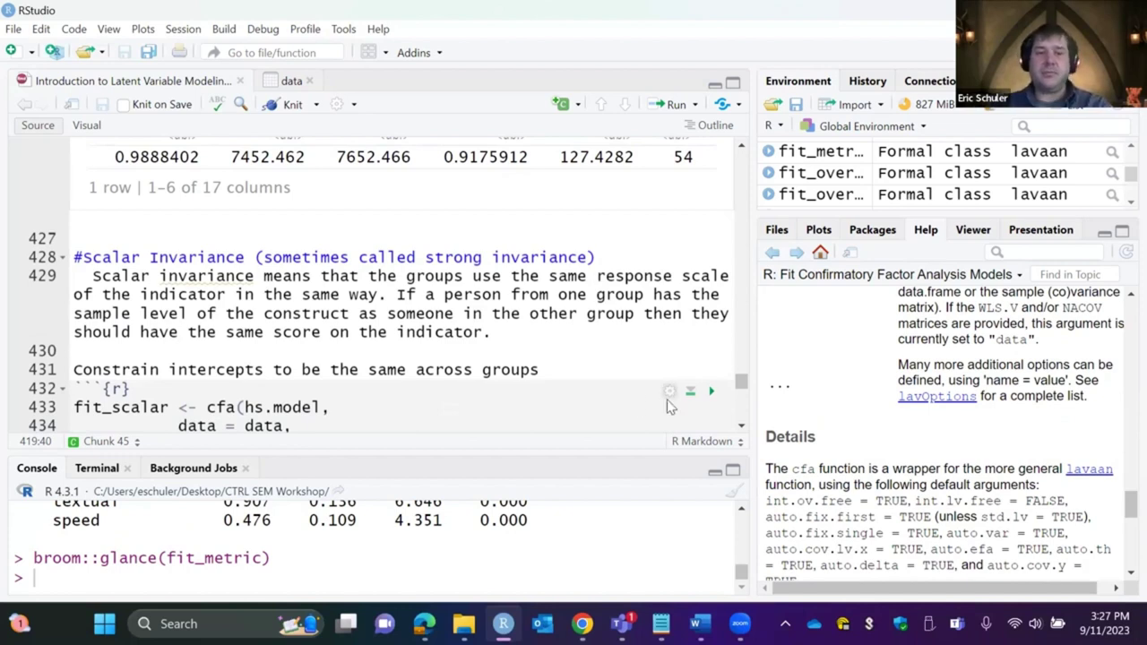
scroll(557, 409, down, 1)
scroll(306, 330, down, 1)
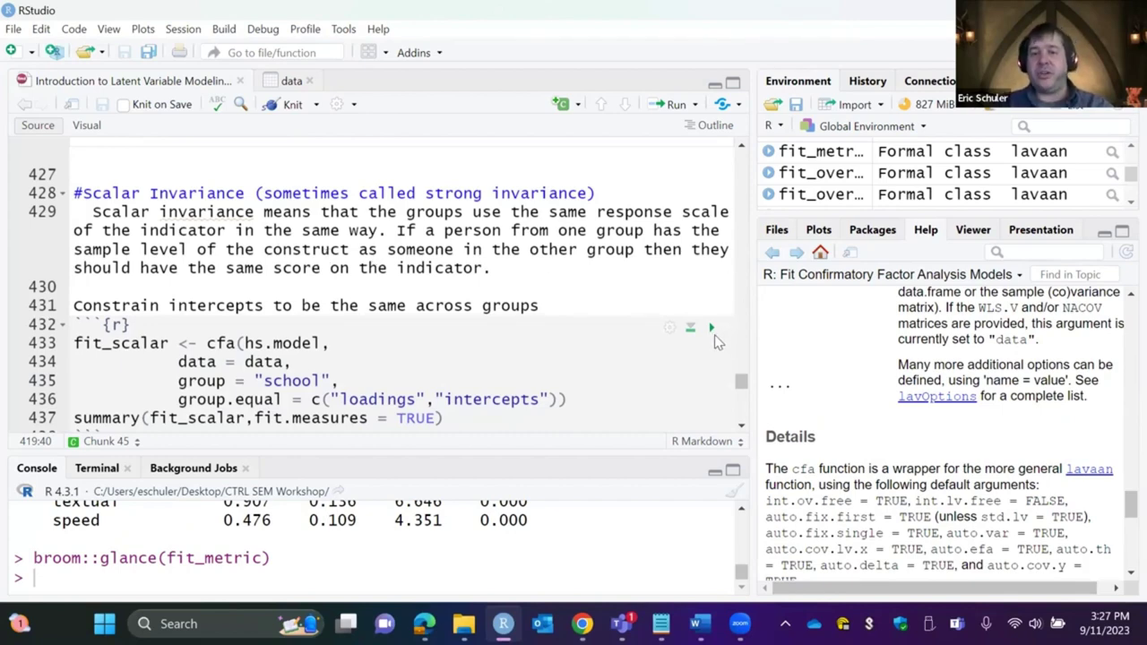
click(711, 329)
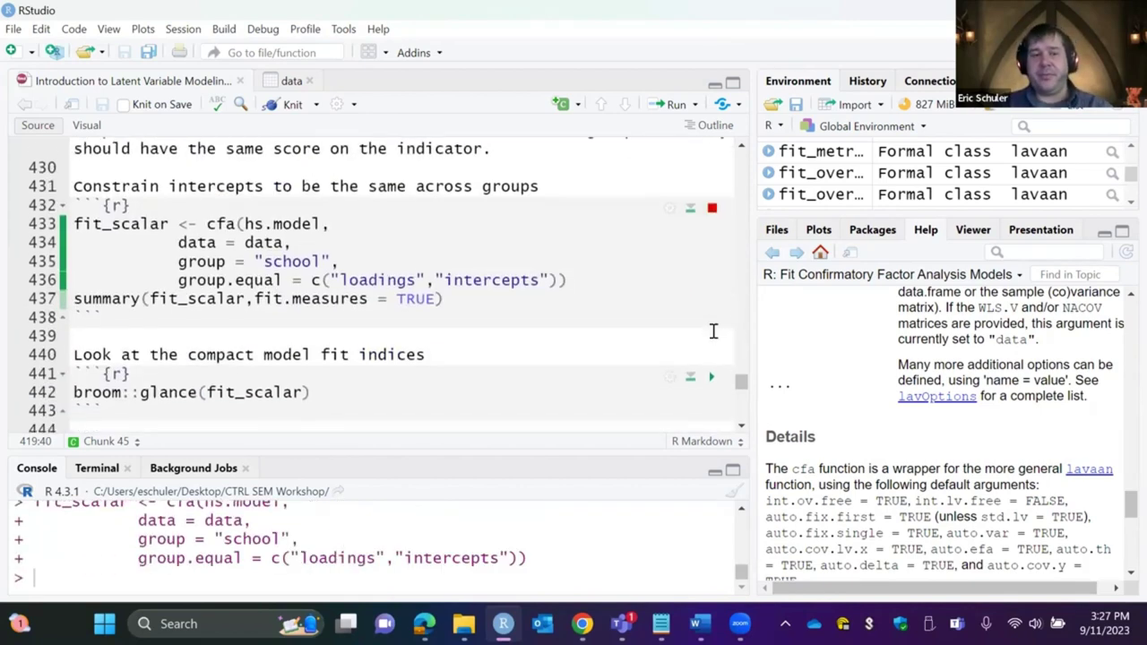
- Examine the fit_scalar summary's fit measures, highlighting the Comparative Fit Index value and checking RMSEA and SRMR
scroll(713, 330, down, 4)
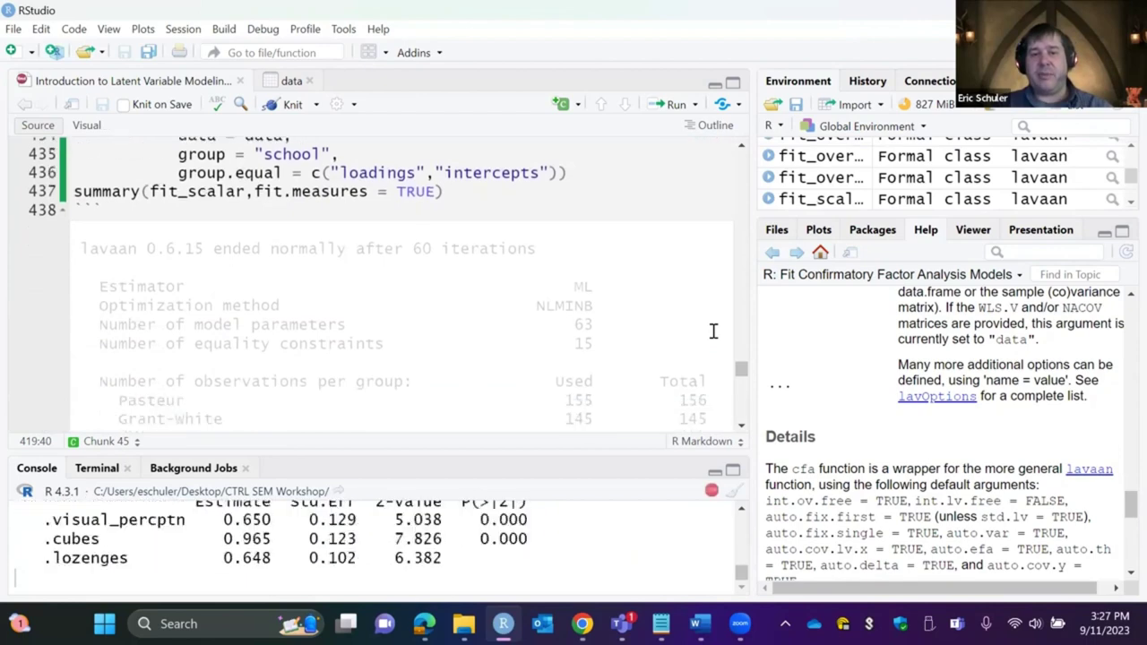
scroll(713, 330, down, 4)
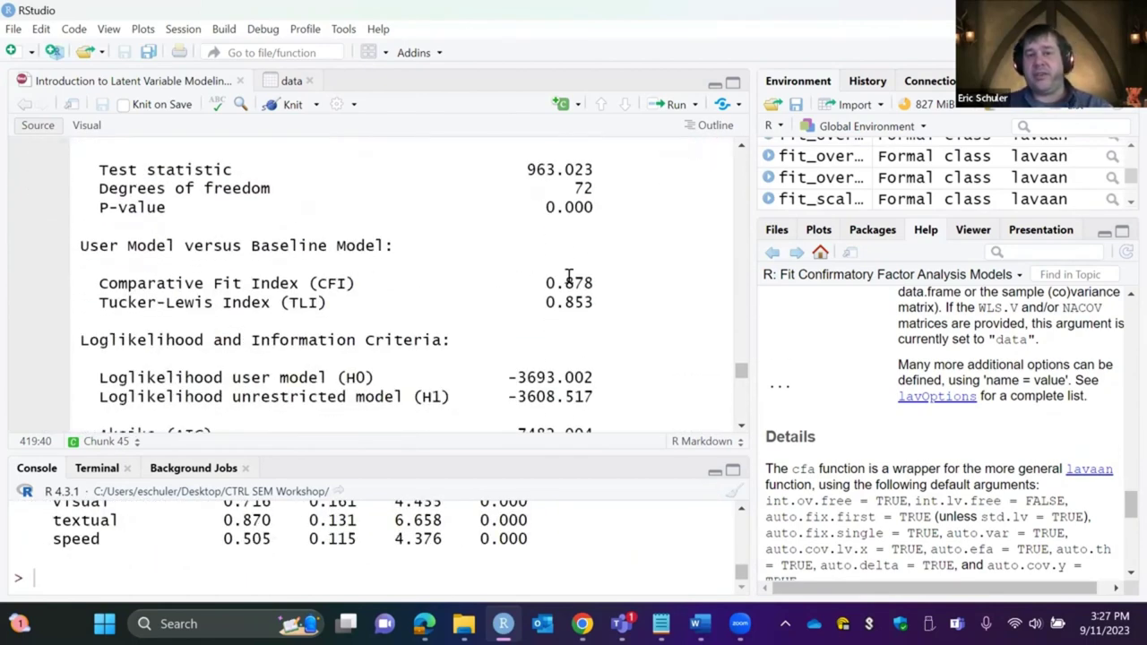
drag(590, 282, 536, 284)
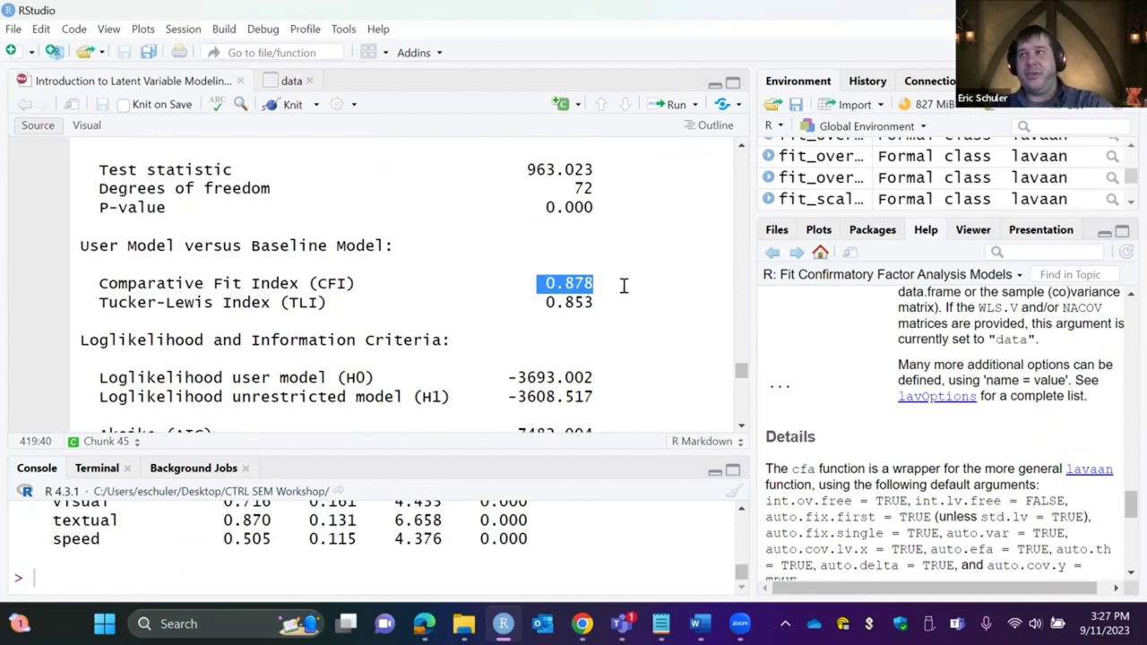
scroll(624, 285, down, 5)
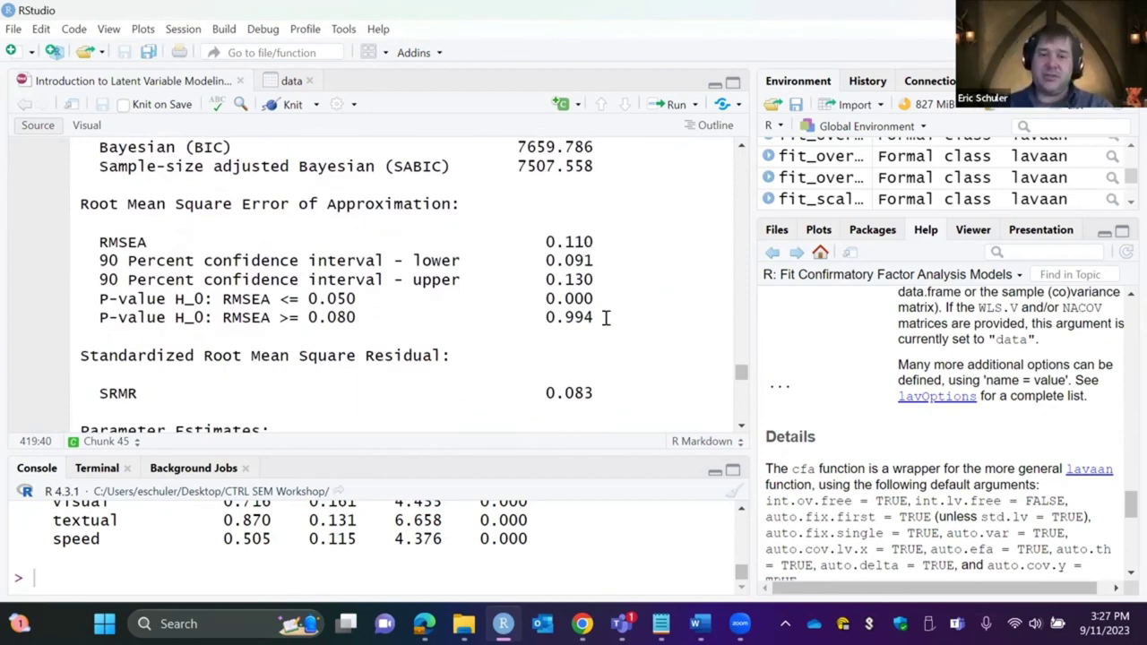
scroll(606, 318, down, 6)
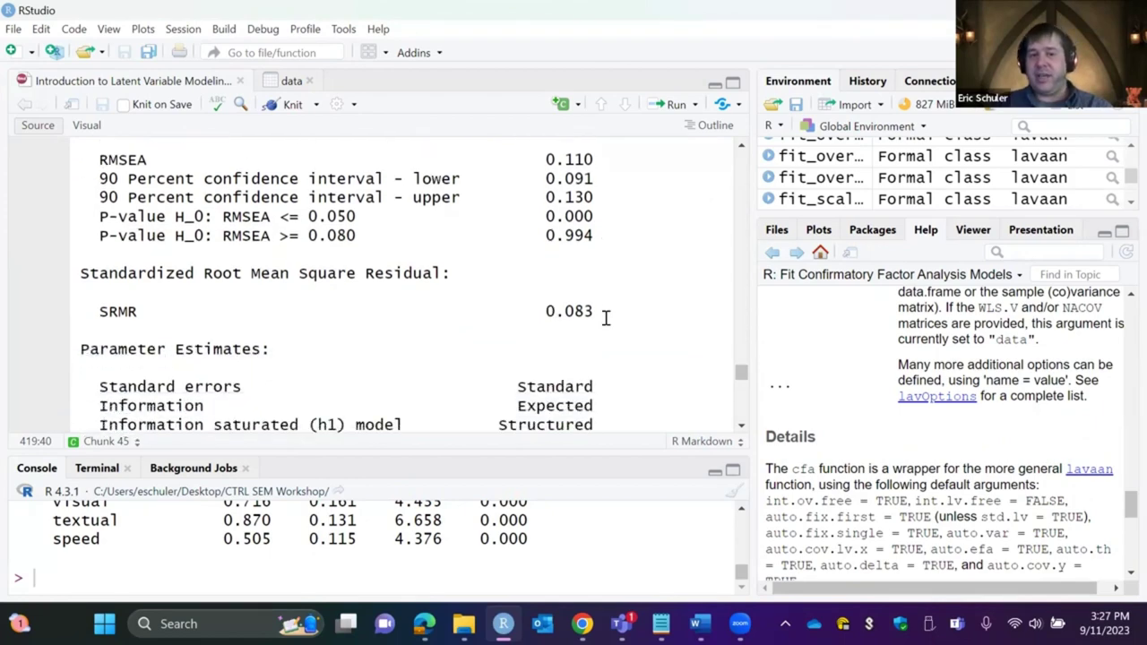
- Review the fit_scalar loadings, covariances, constrained intercepts and variances for the Pasteur group
scroll(606, 319, down, 7)
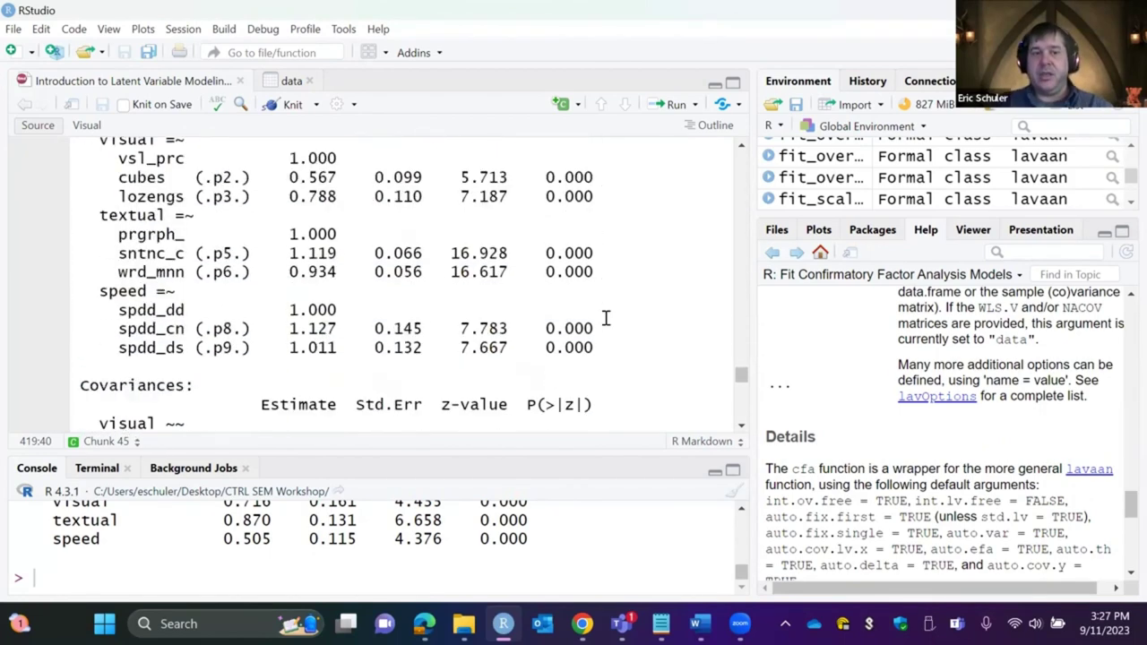
scroll(605, 319, up, 5)
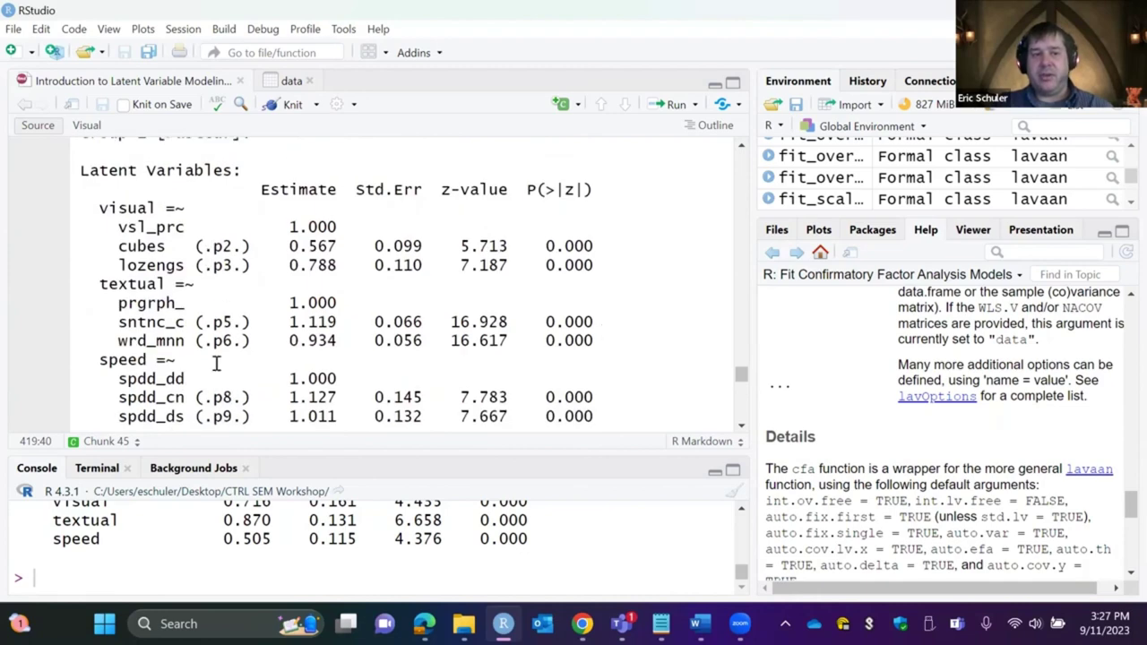
scroll(281, 272, up, 5)
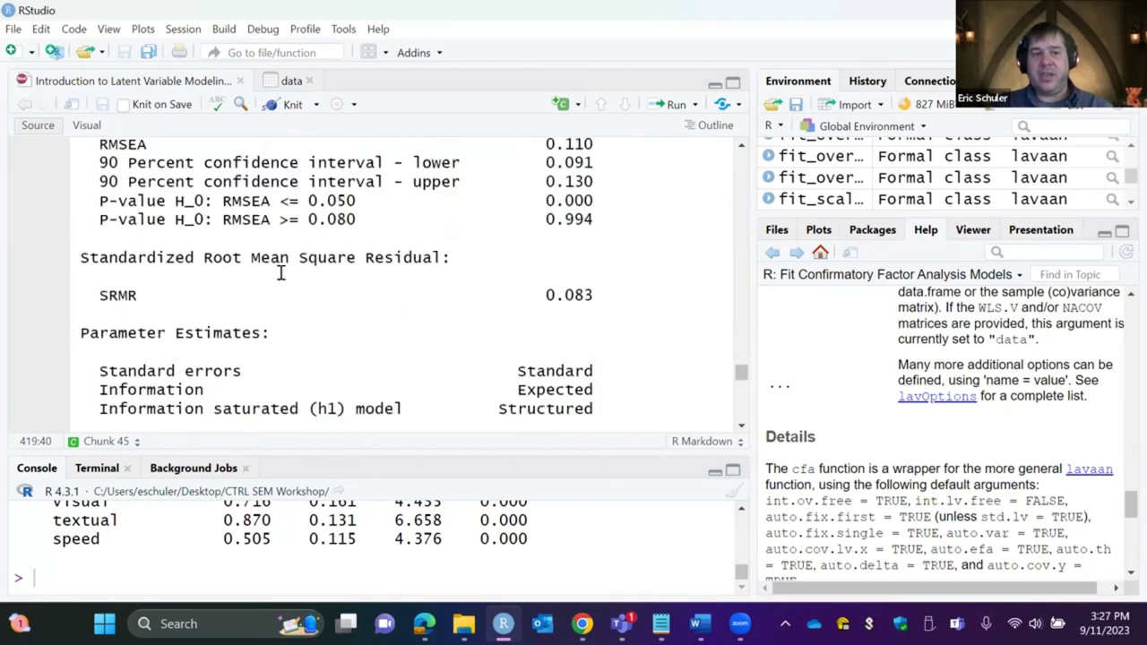
scroll(280, 272, down, 4)
scroll(280, 273, down, 10)
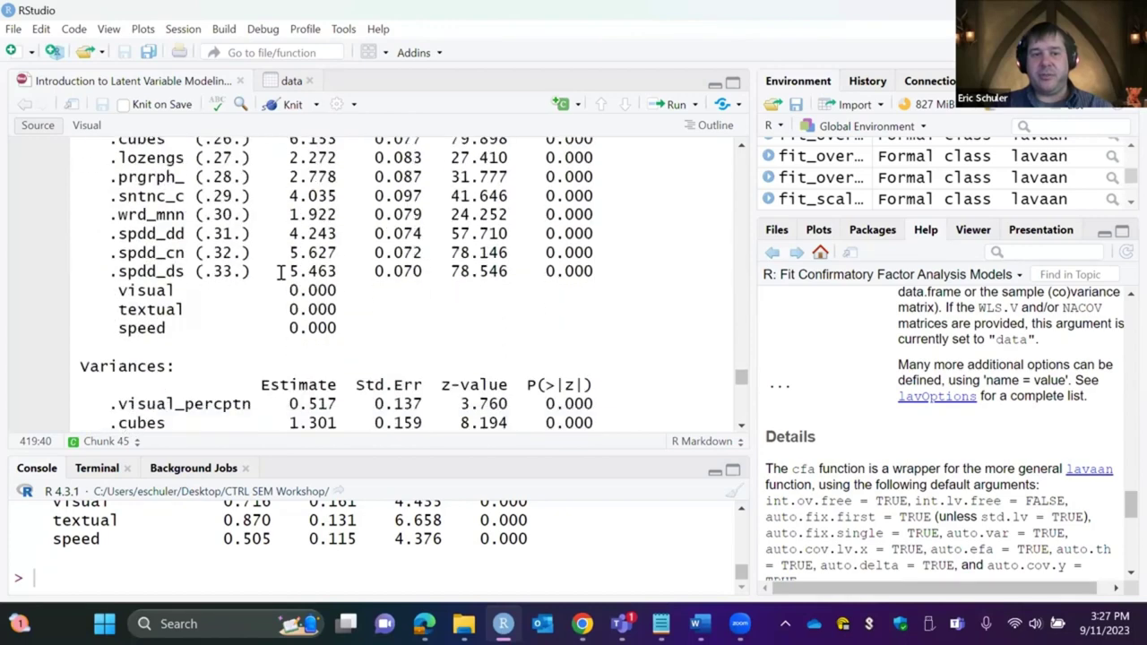
scroll(281, 272, down, 1)
scroll(280, 272, up, 6)
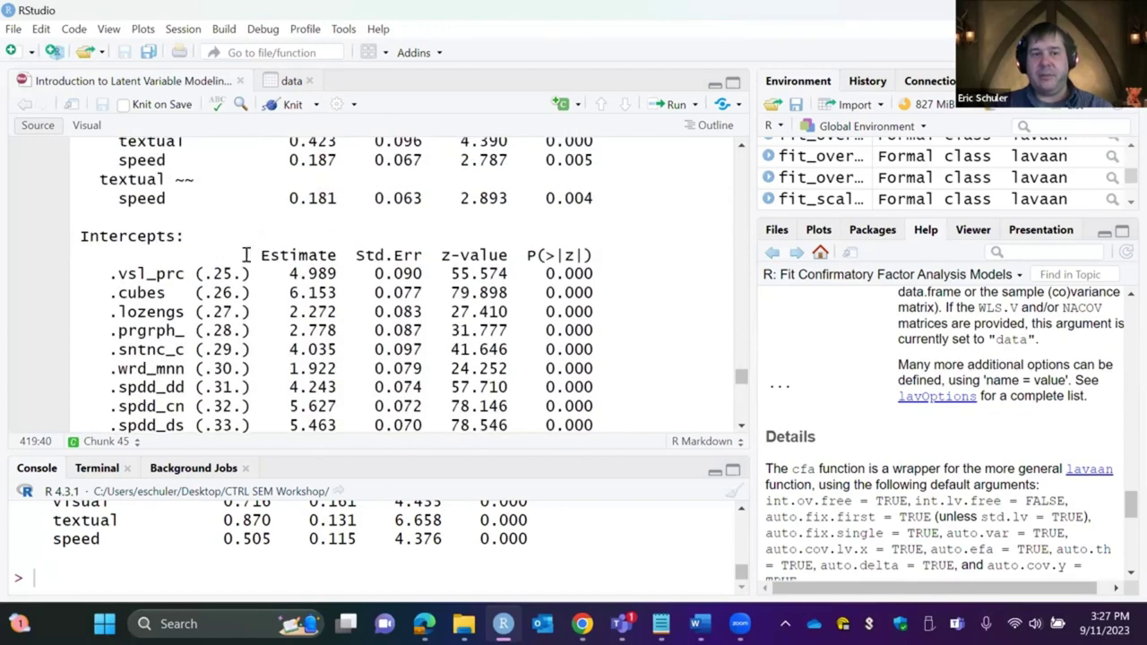
scroll(277, 310, down, 8)
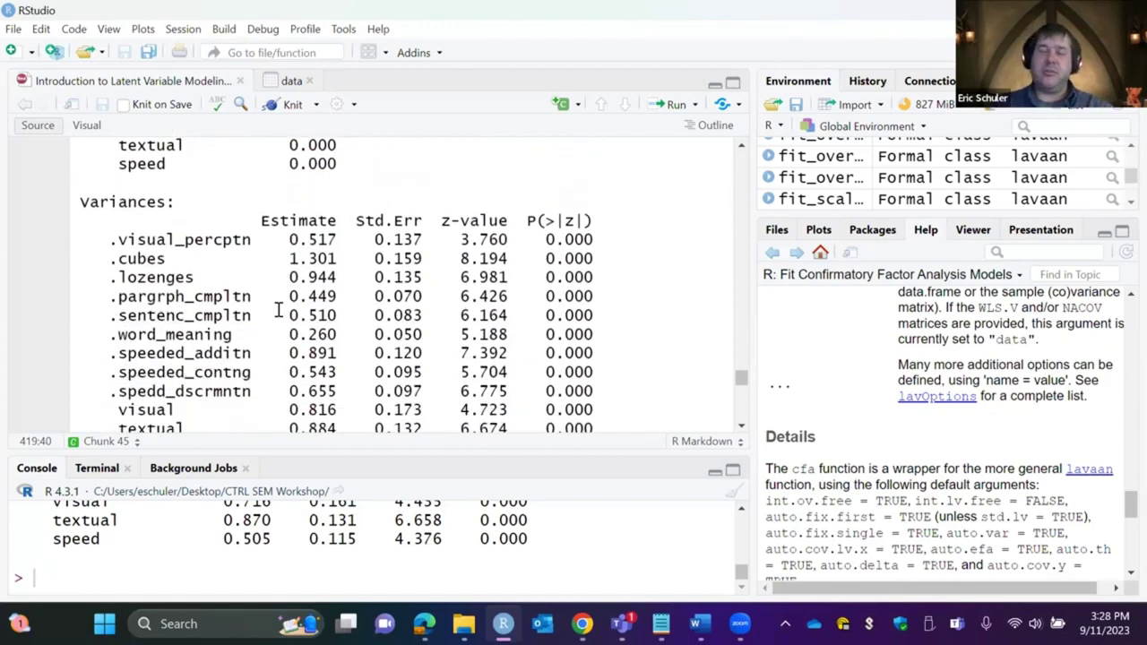
- Run the compact model fit indices chunk that applies broom::glance to fit_scalar
scroll(277, 310, down, 15)
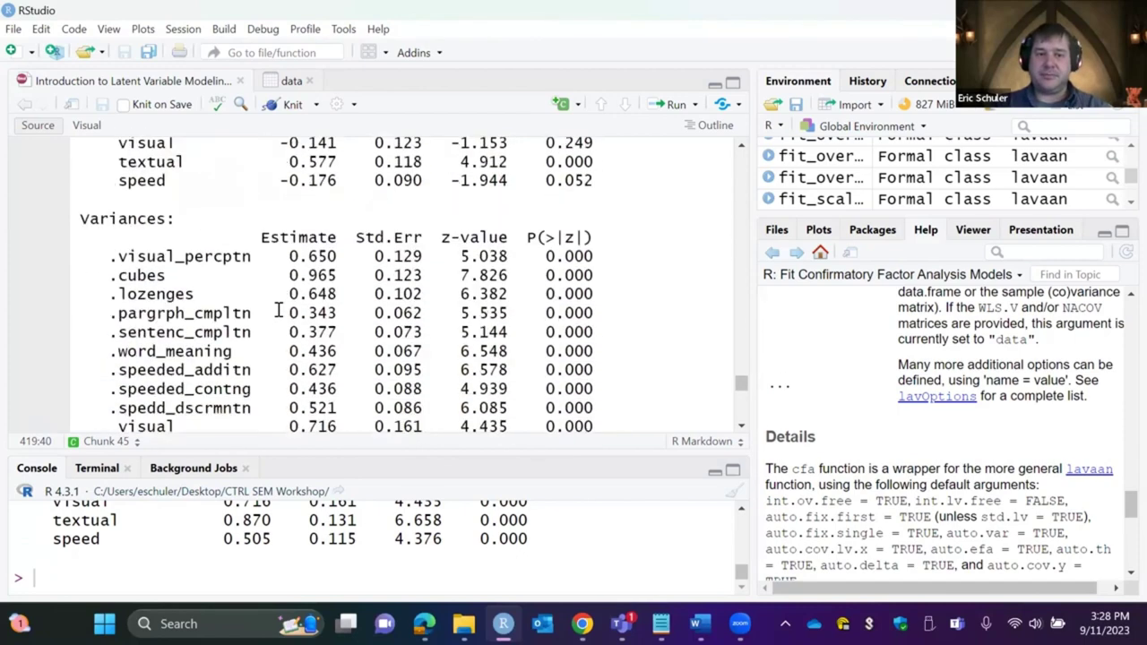
scroll(278, 310, down, 3)
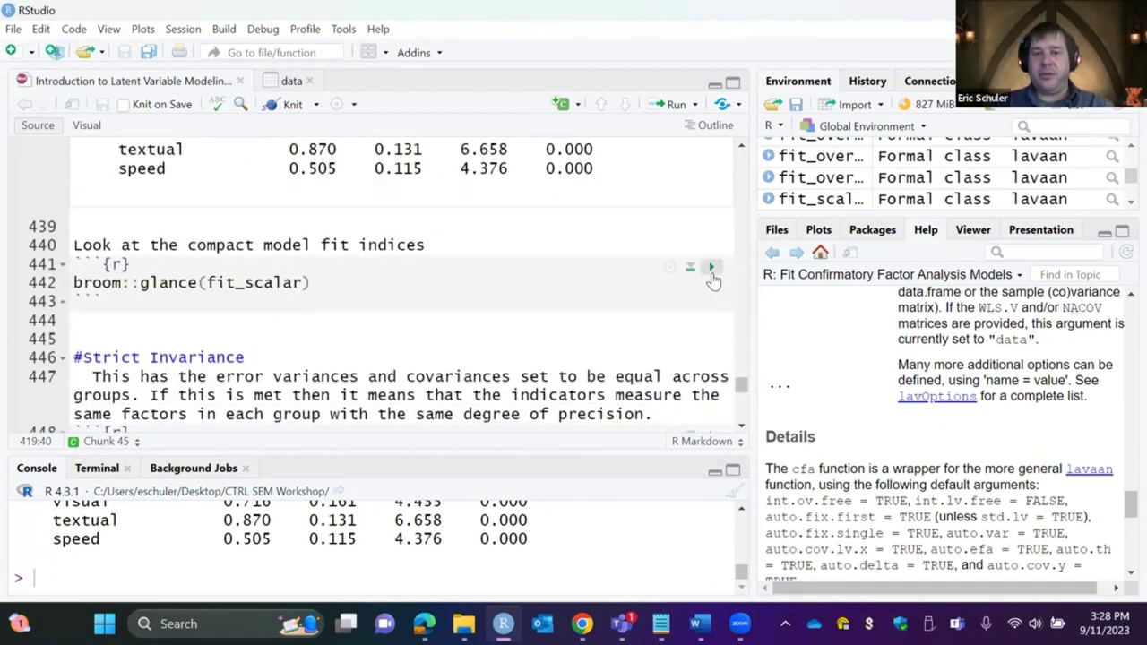
click(714, 268)
- Read the Strict Invariance section and run the chunk fitting and summarizing fit_strict with group.equal = c("loadings","intercepts", "residuals")
scroll(681, 323, down, 5)
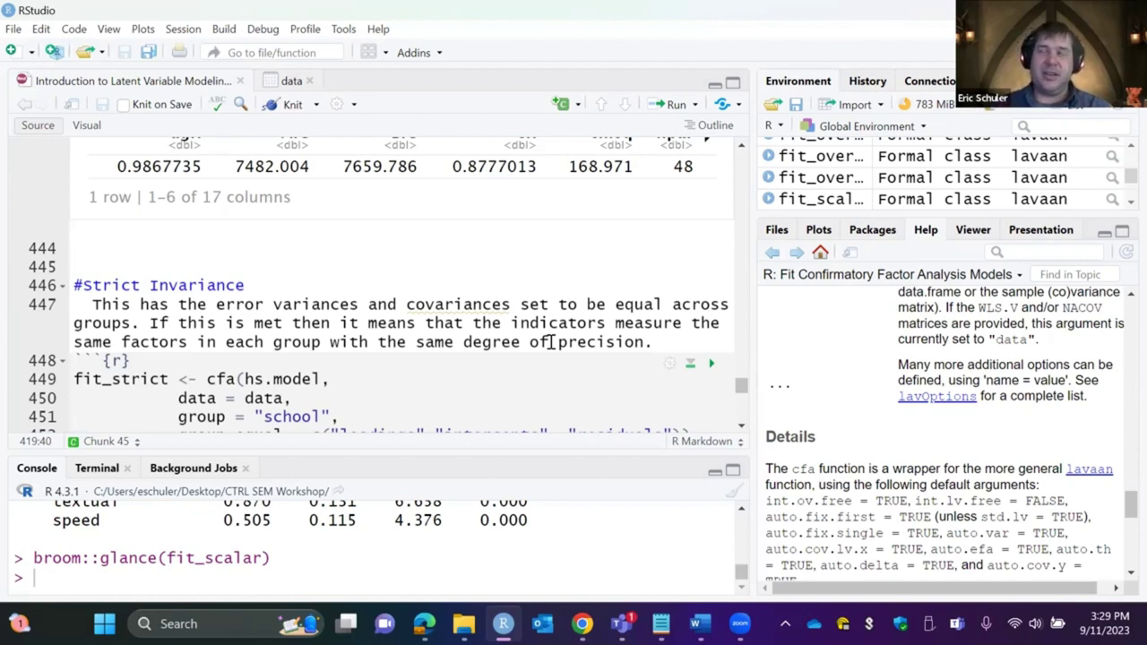
scroll(344, 405, down, 3)
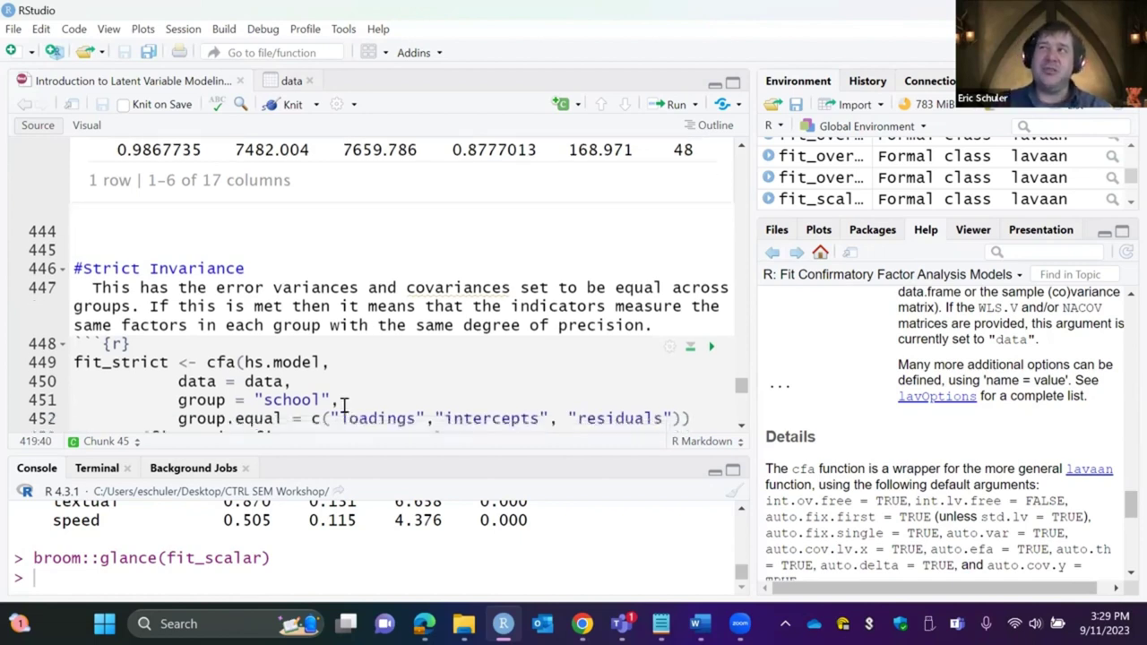
scroll(344, 405, down, 3)
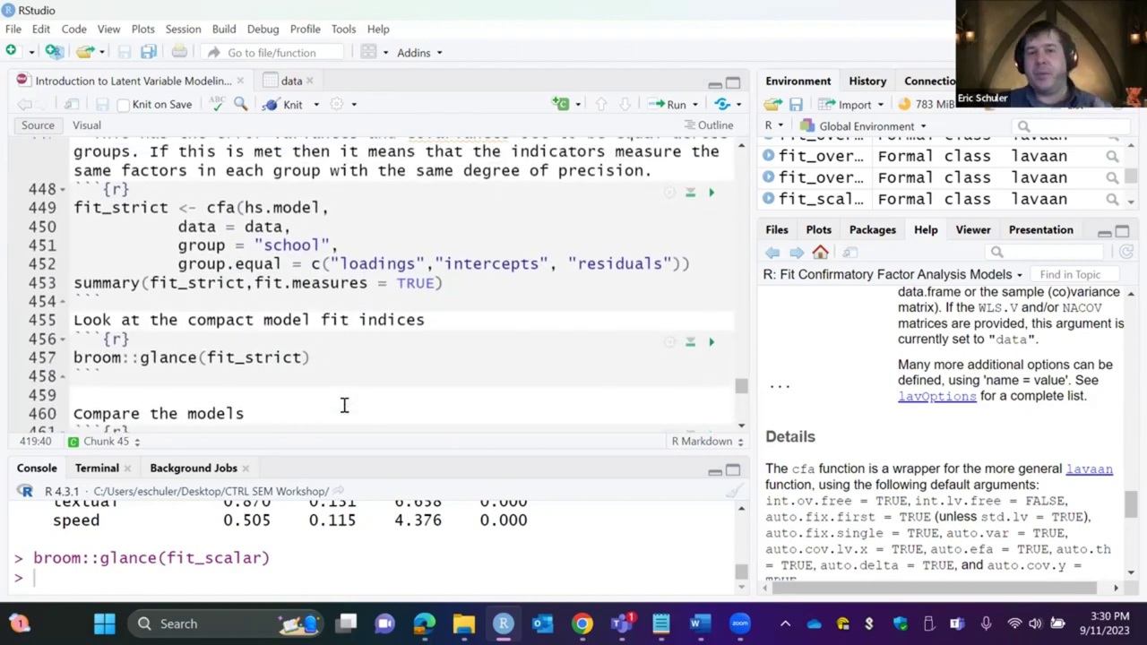
scroll(344, 405, up, 1)
scroll(344, 405, up, 1)
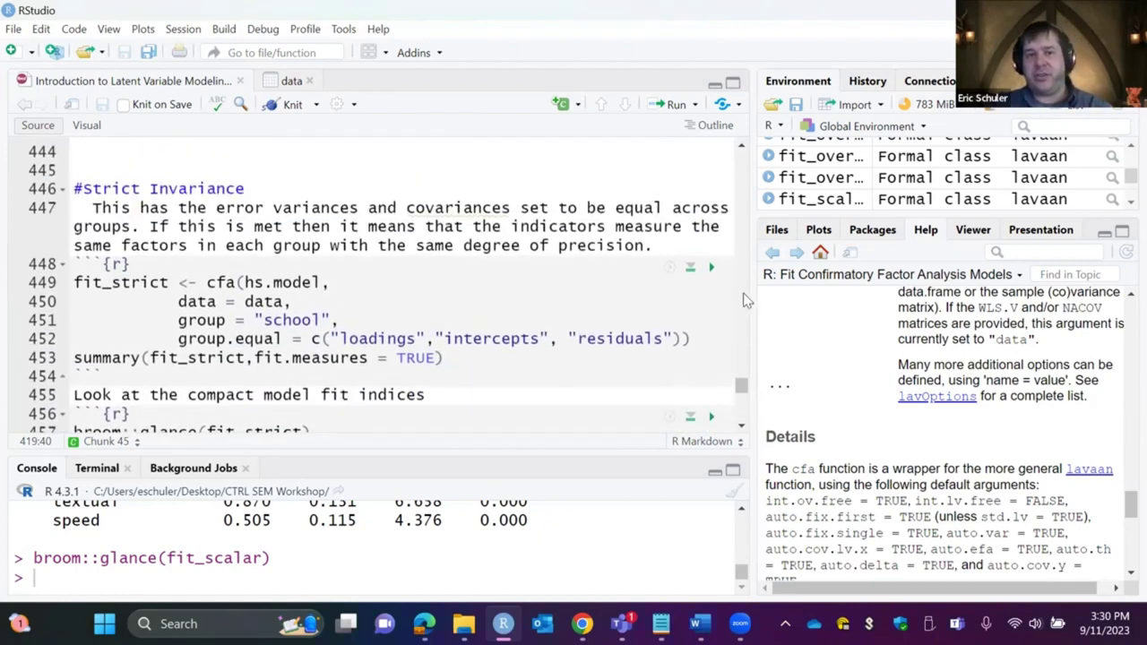
click(711, 268)
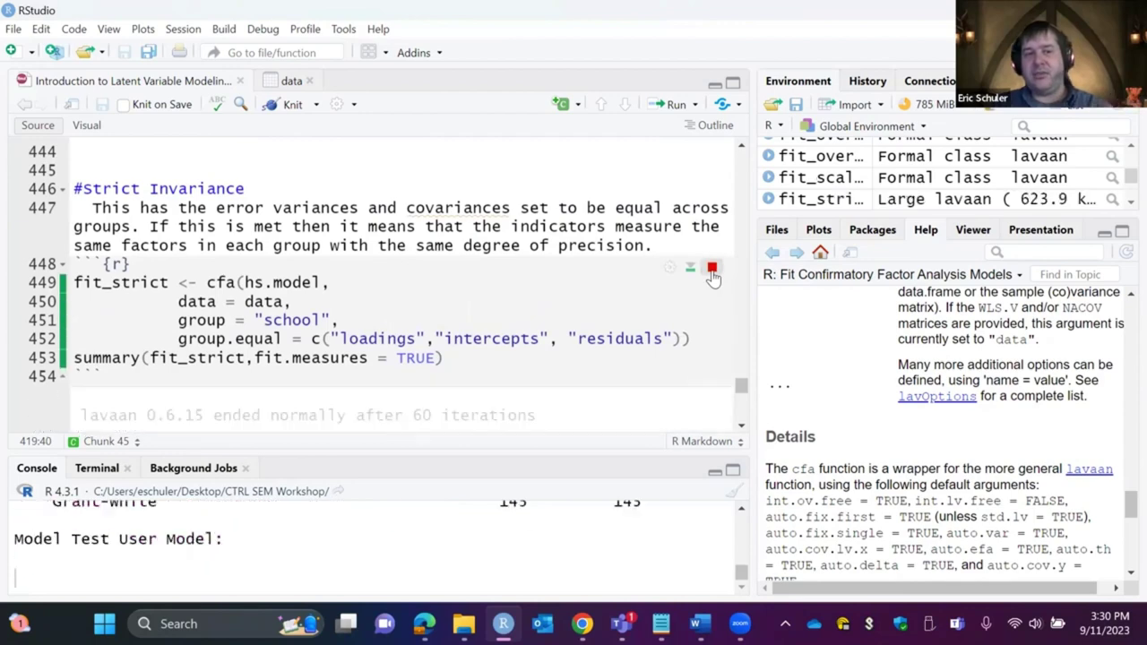
- Review the fit_strict summary's fit measures and group estimates, and run the broom::glance(fit_strict) chunk
scroll(713, 270, down, 8)
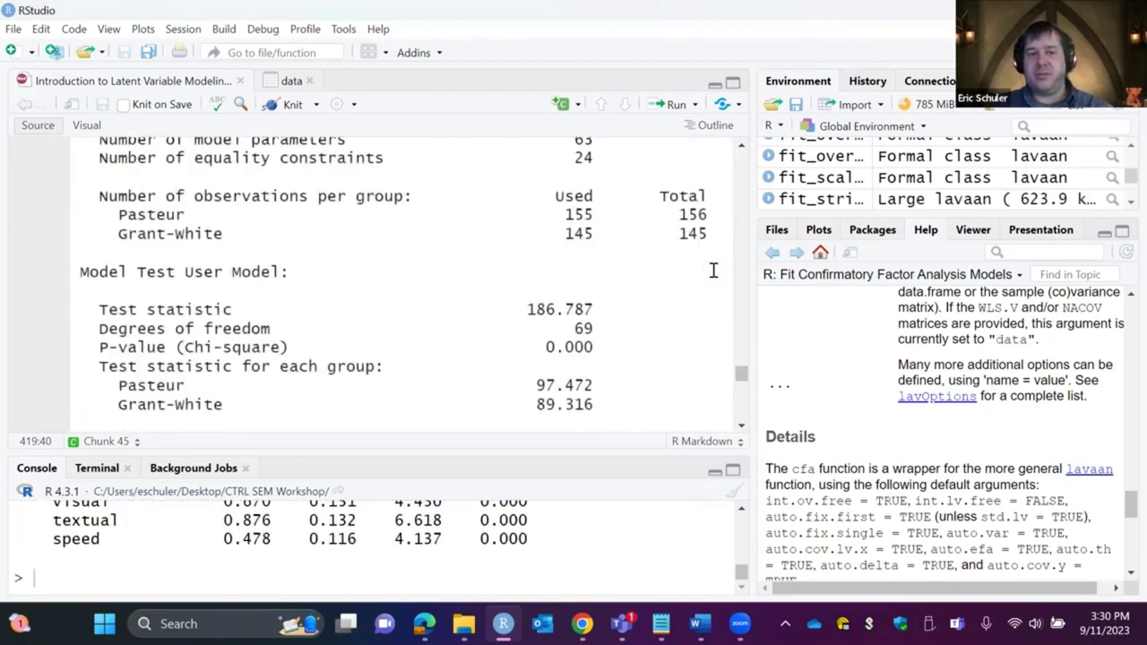
scroll(713, 269, down, 10)
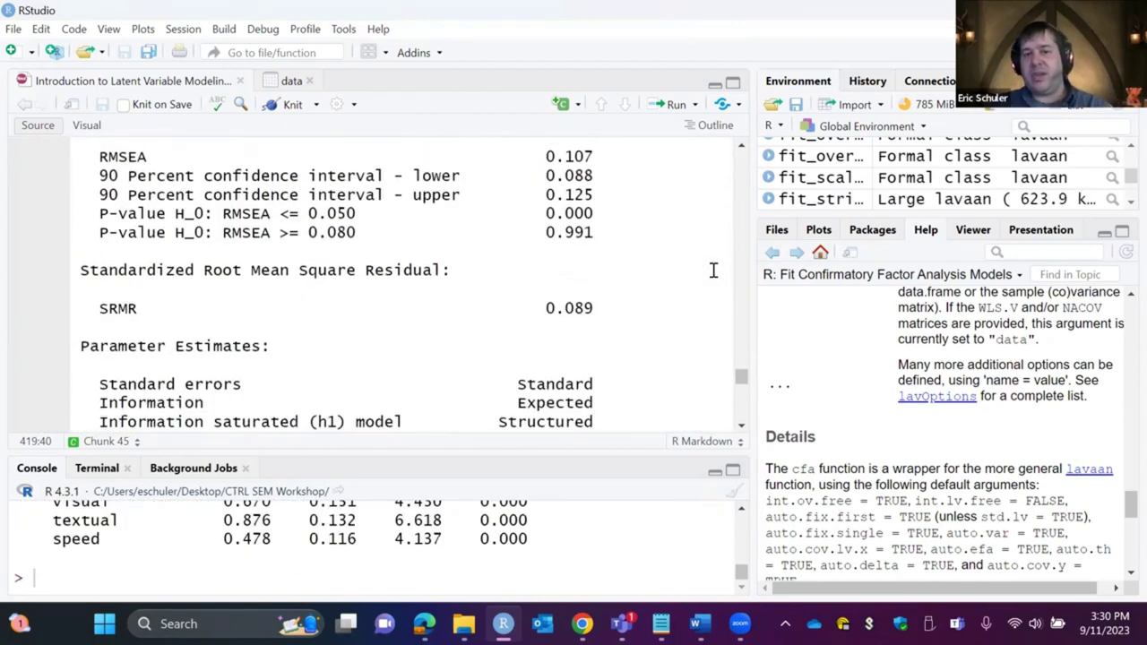
scroll(713, 269, down, 12)
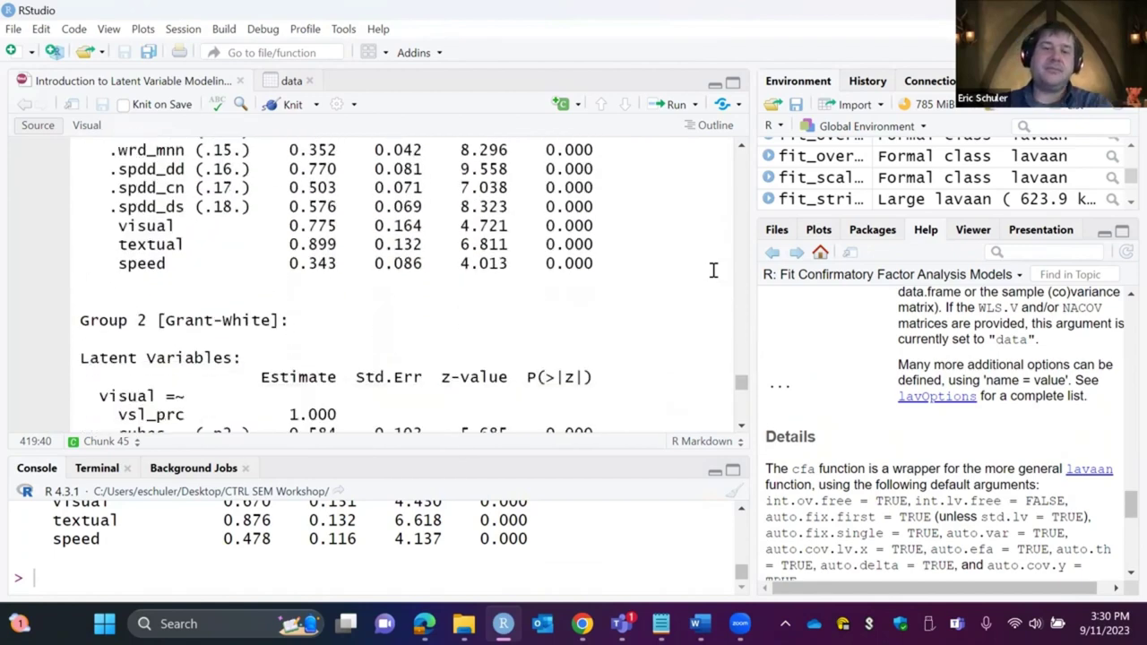
scroll(713, 270, down, 5)
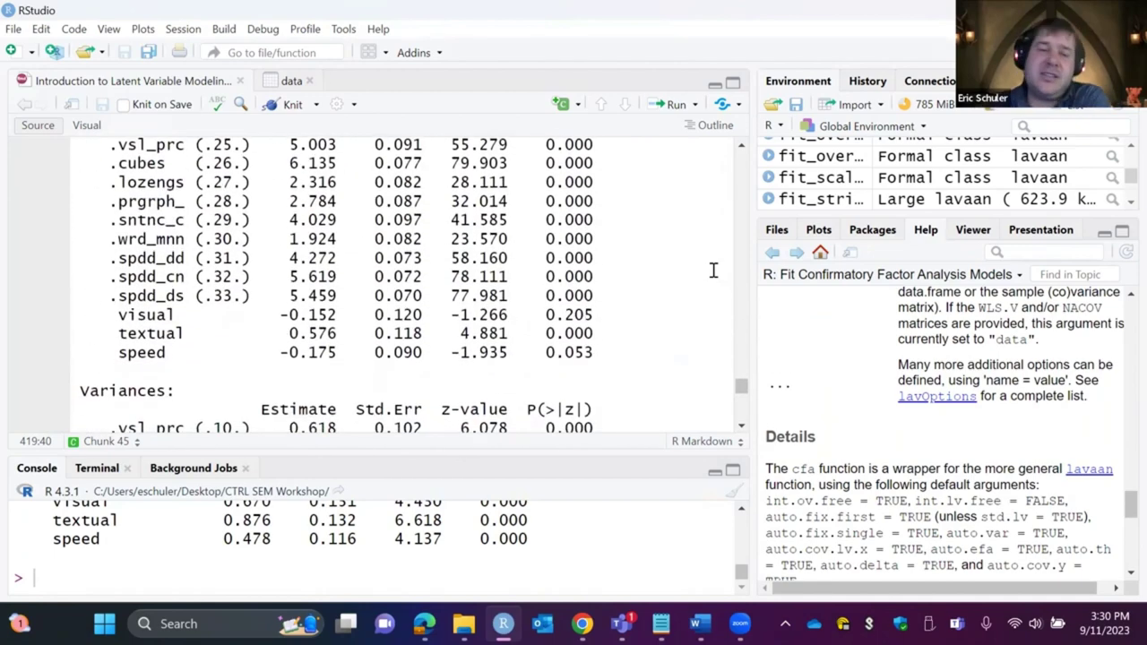
scroll(713, 269, down, 3)
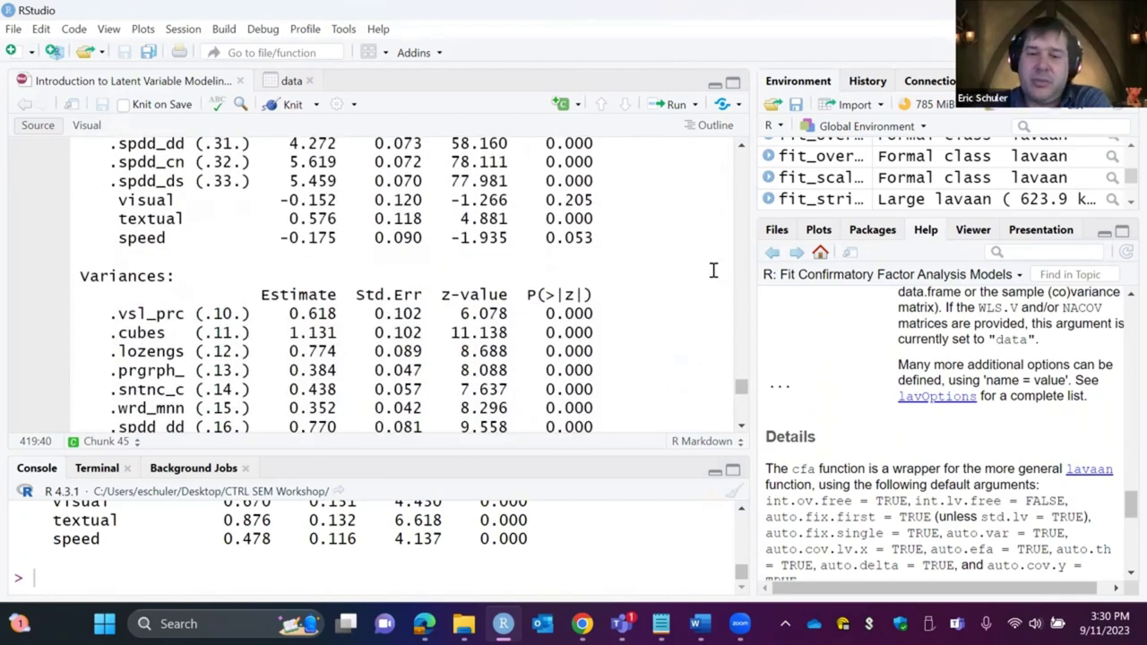
scroll(713, 270, down, 8)
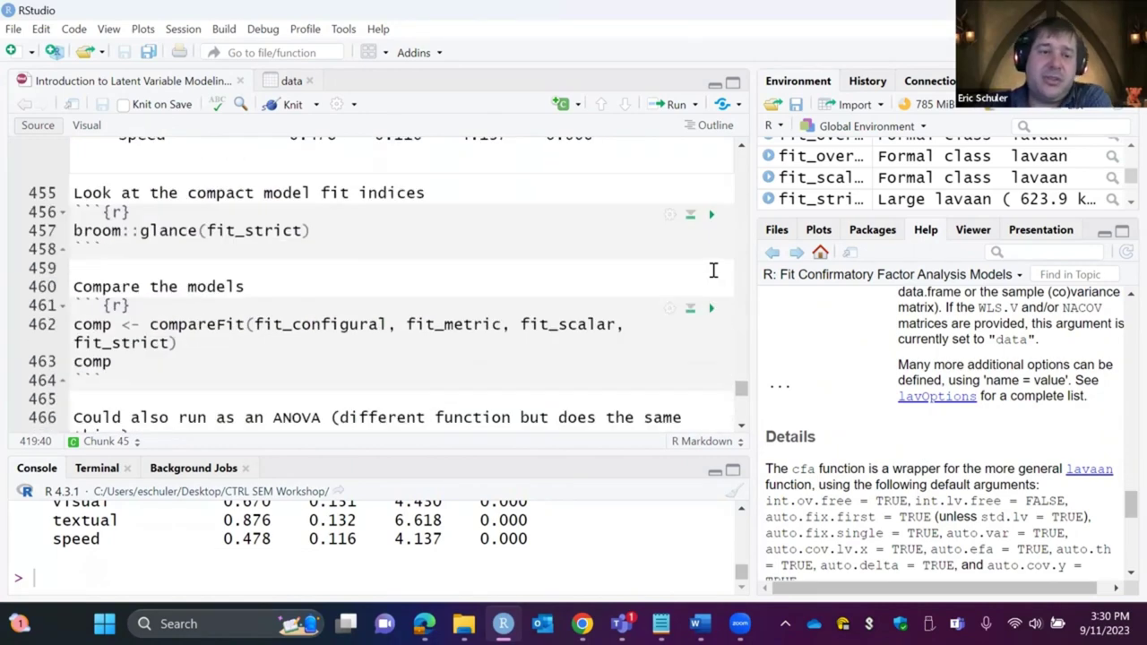
click(710, 215)
- Highlight the compareFit function name and run the chunk comparing fit_configural, fit_metric, fit_scalar and fit_strict as comp
scroll(668, 350, down, 3)
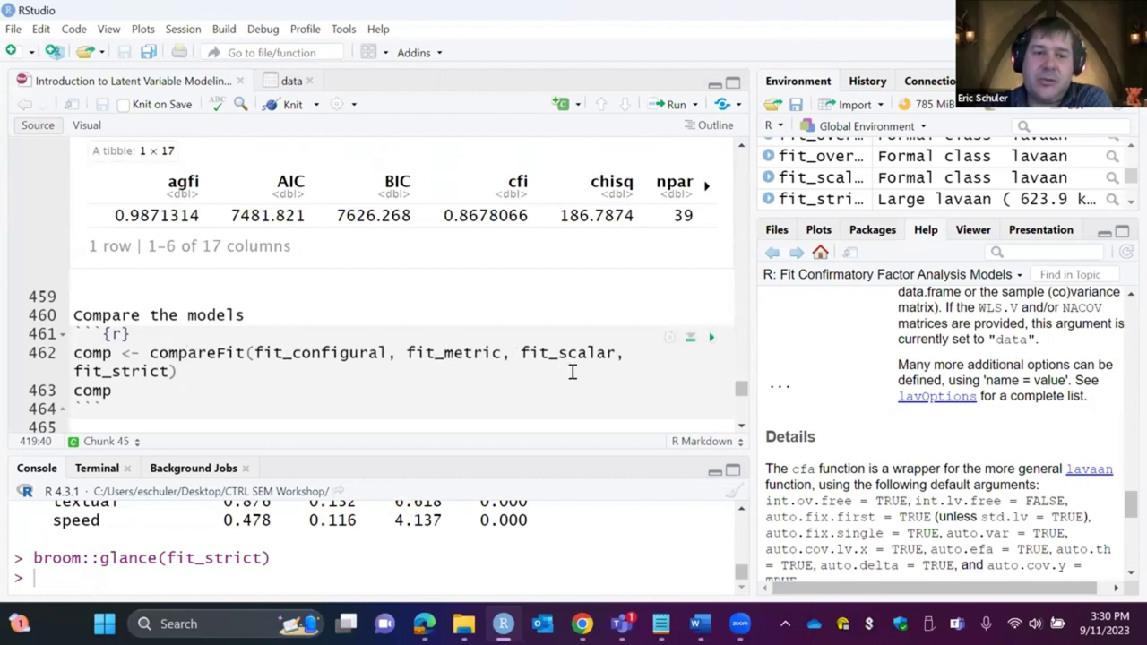
click(151, 352)
double_click(186, 352)
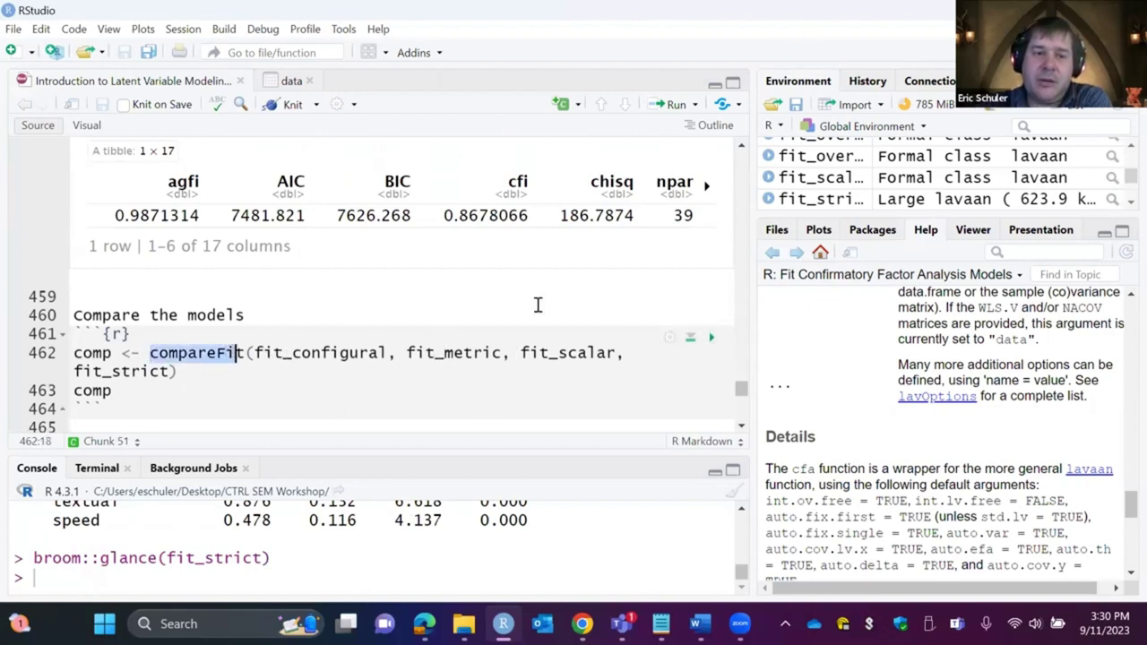
click(666, 366)
click(712, 340)
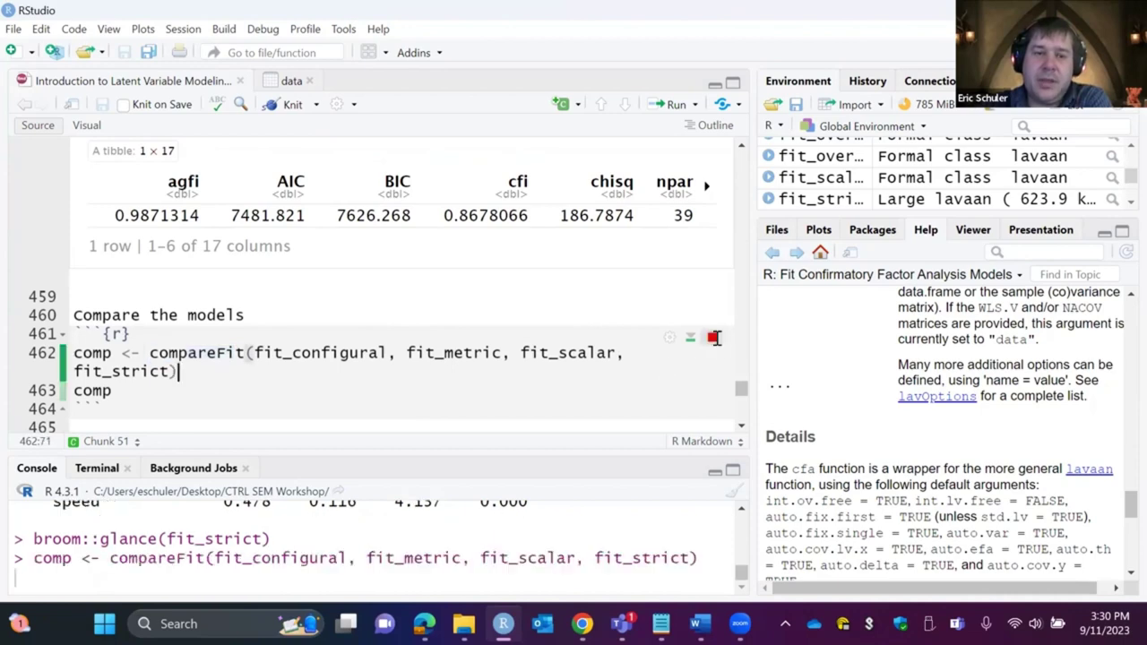
- Read the compareFit output's note on viewing results and the alternative anova chunk beneath it
scroll(376, 294, down, 2)
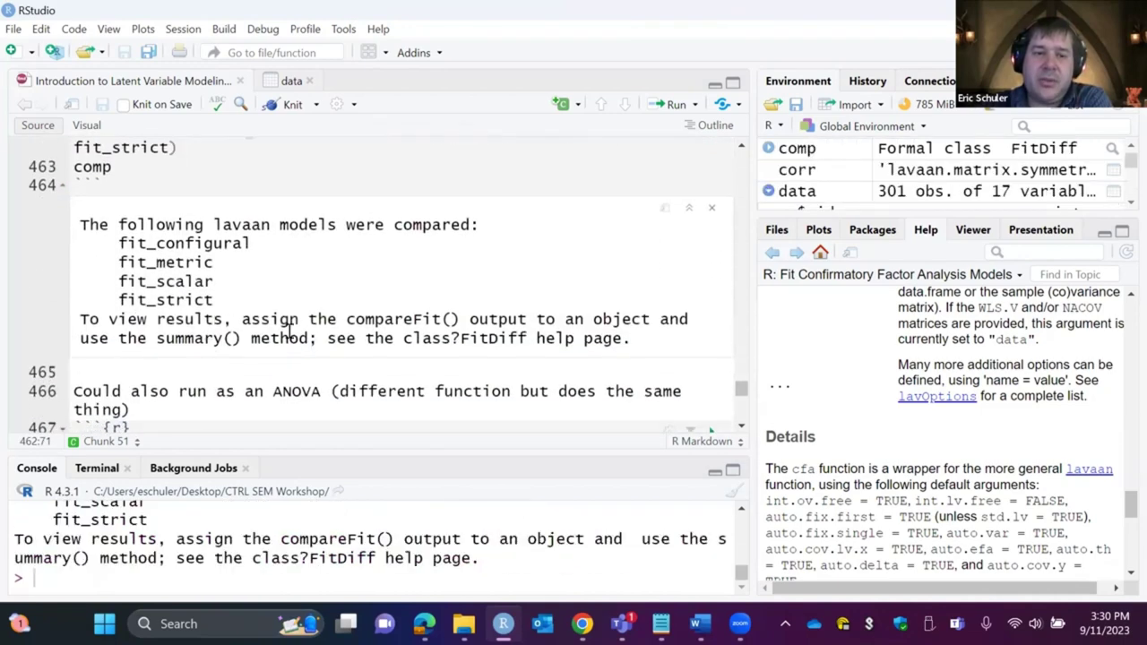
scroll(387, 358, down, 1)
scroll(387, 358, down, 2)
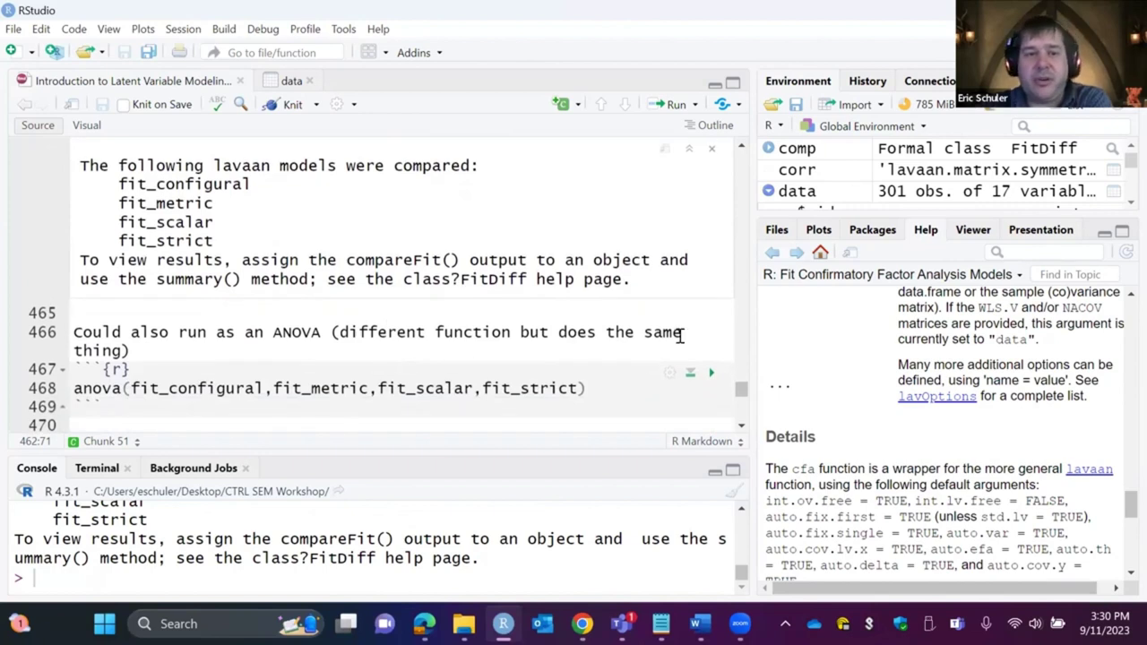
scroll(679, 336, up, 2)
scroll(679, 336, up, 3)
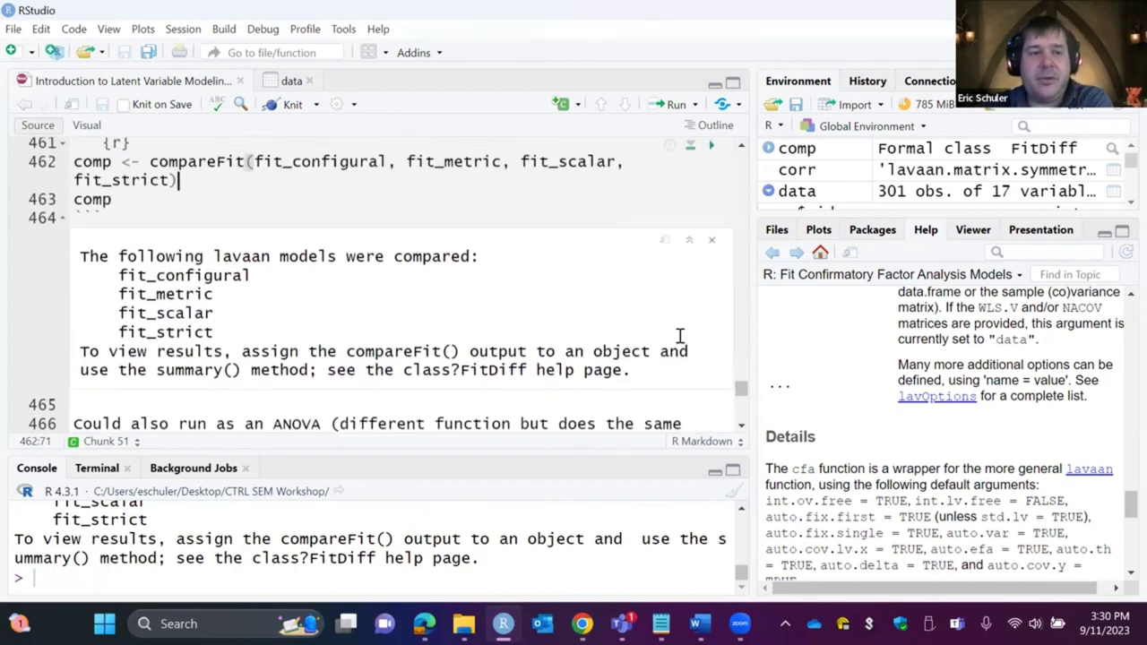
- Change the compareFit chunk's last line to summary(comp), run the chunk and display the remaining columns of the fit differences table
click(122, 199)
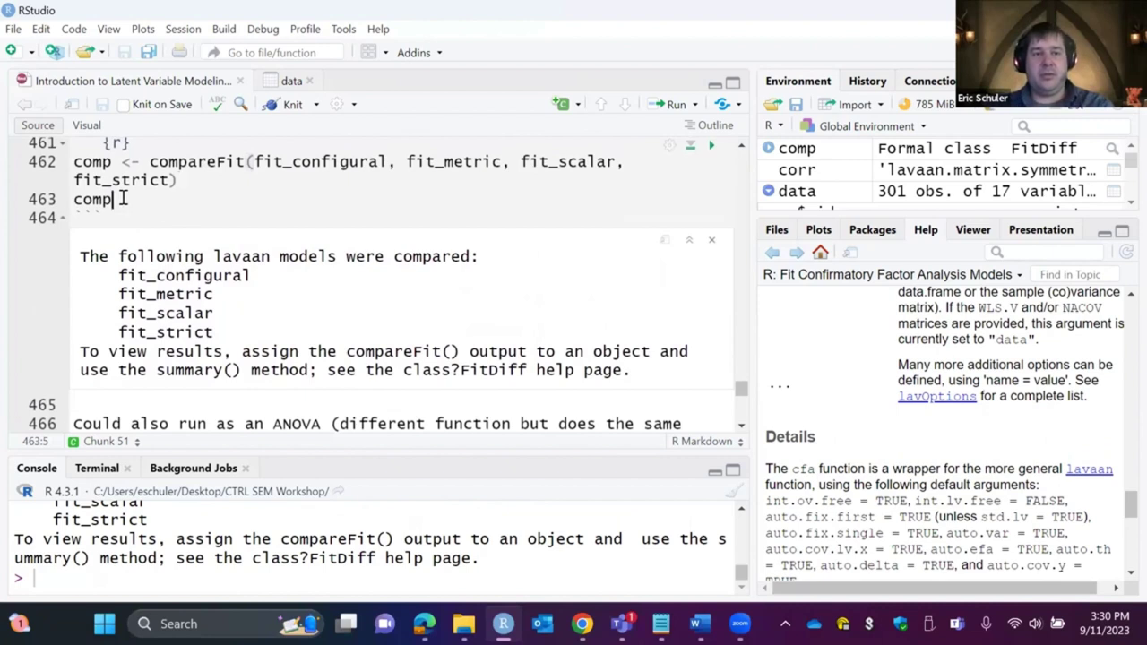
key(ctrl+Return)
key(Up)
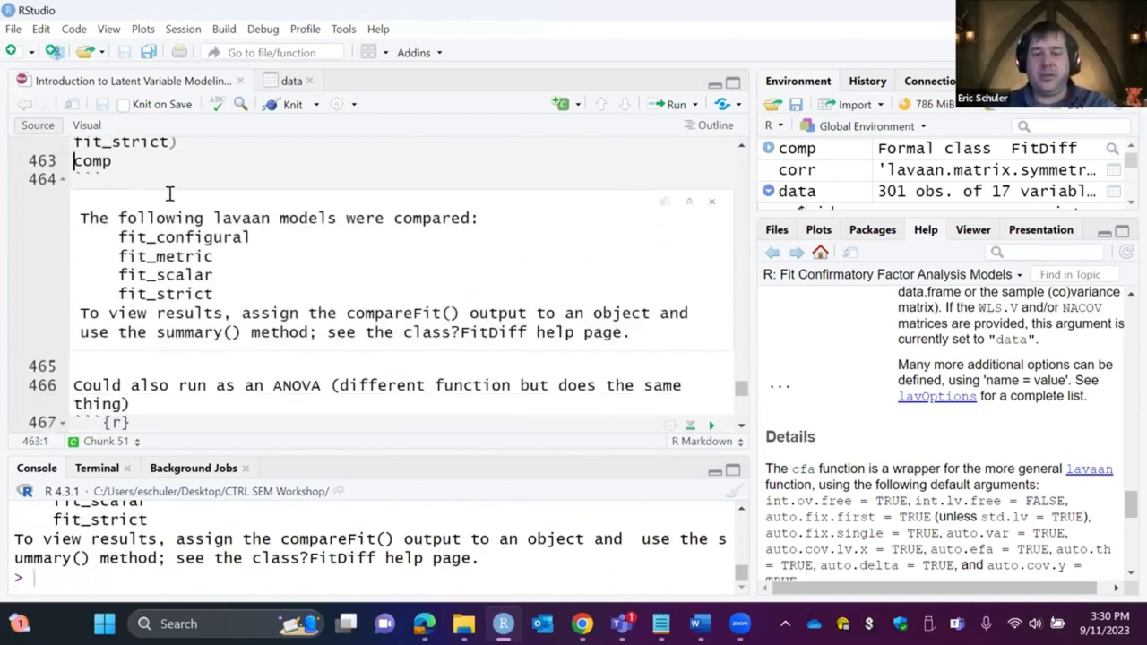
text(summary()
key(Right)
key(Right)
key(Right)
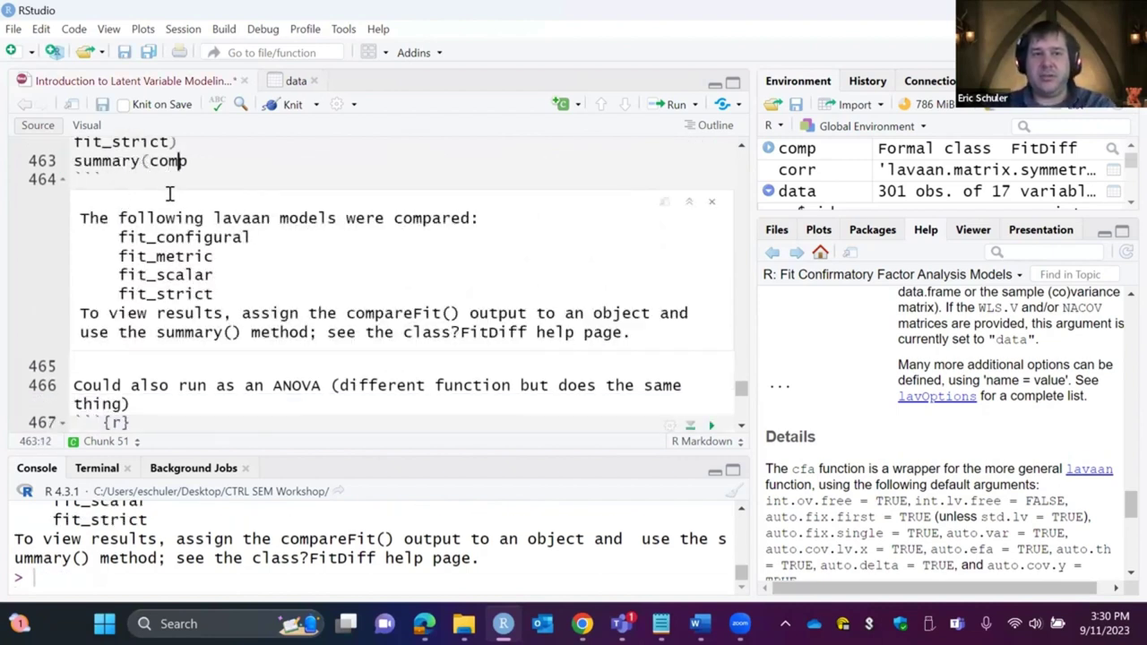
key(Right)
text())
key(Return)
key(ctrl+shift+Return)
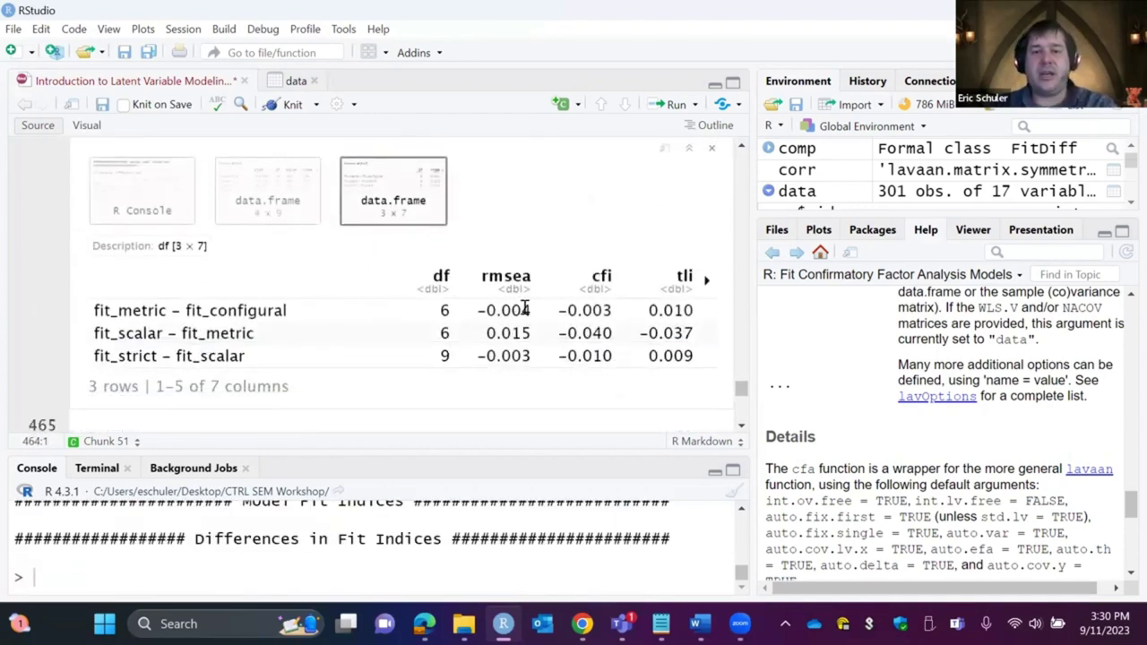
click(706, 280)
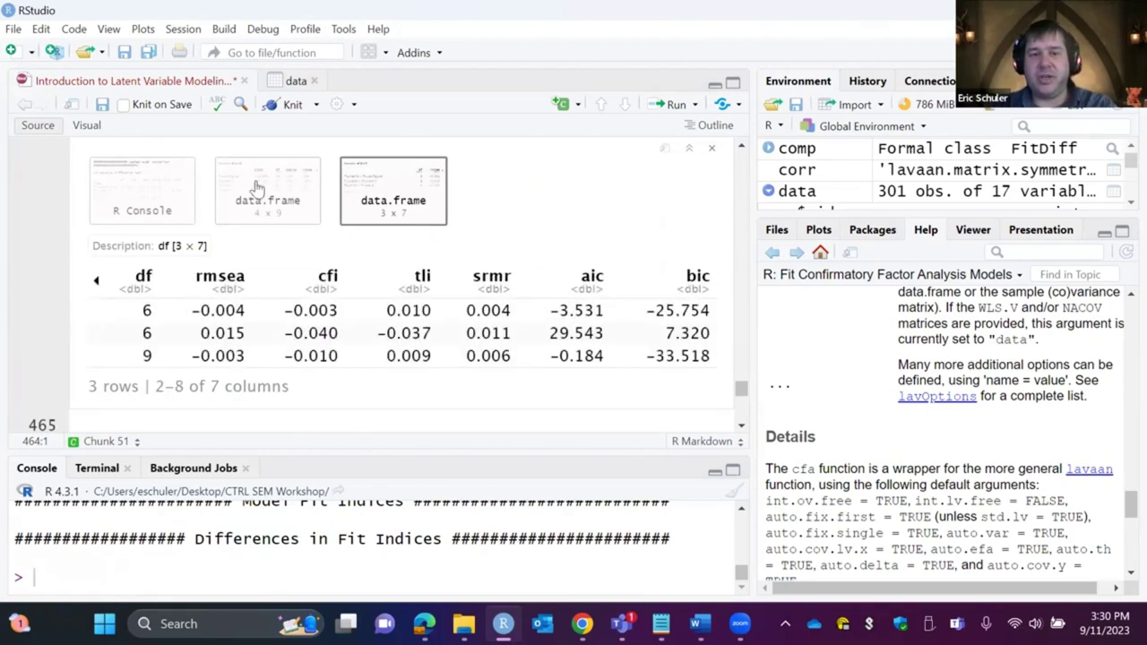
- Run the anova chunk comparing fit_configural, fit_metric, fit_scalar and fit_strict, and highlight the fit_scalar p-value row in its output
scroll(296, 258, down, 5)
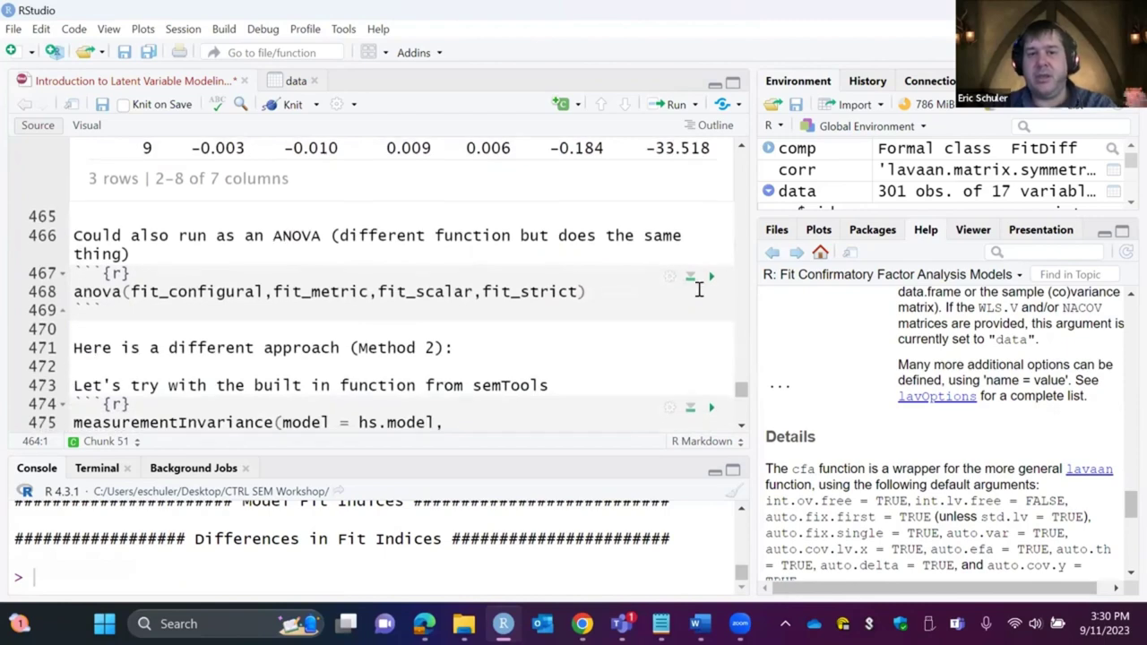
click(712, 277)
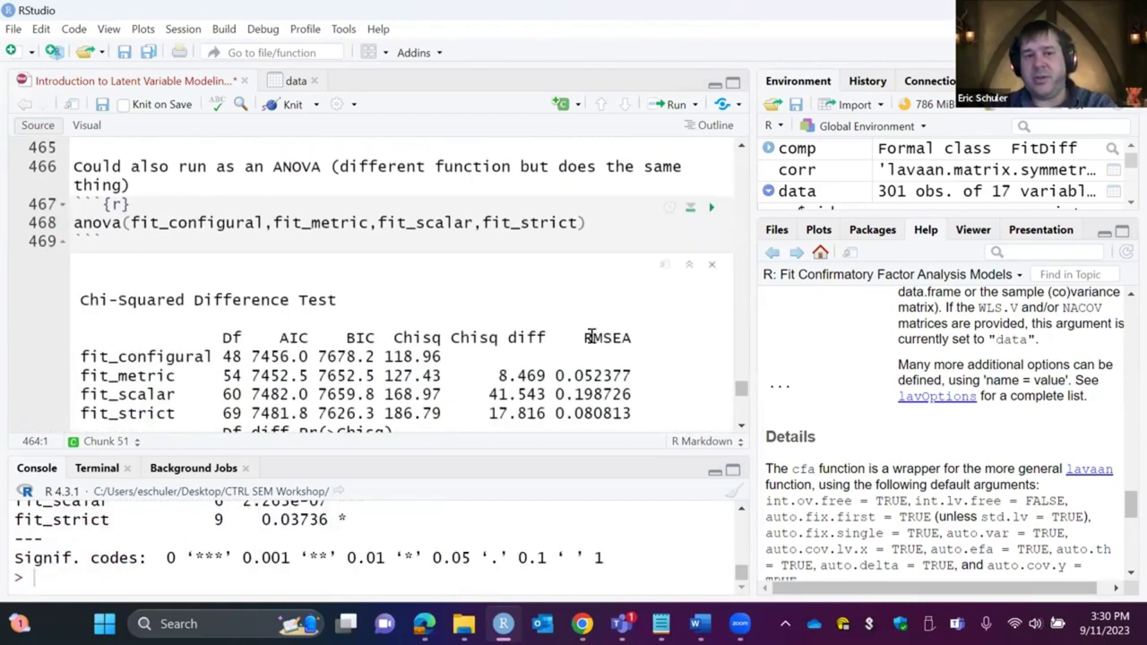
scroll(394, 350, down, 2)
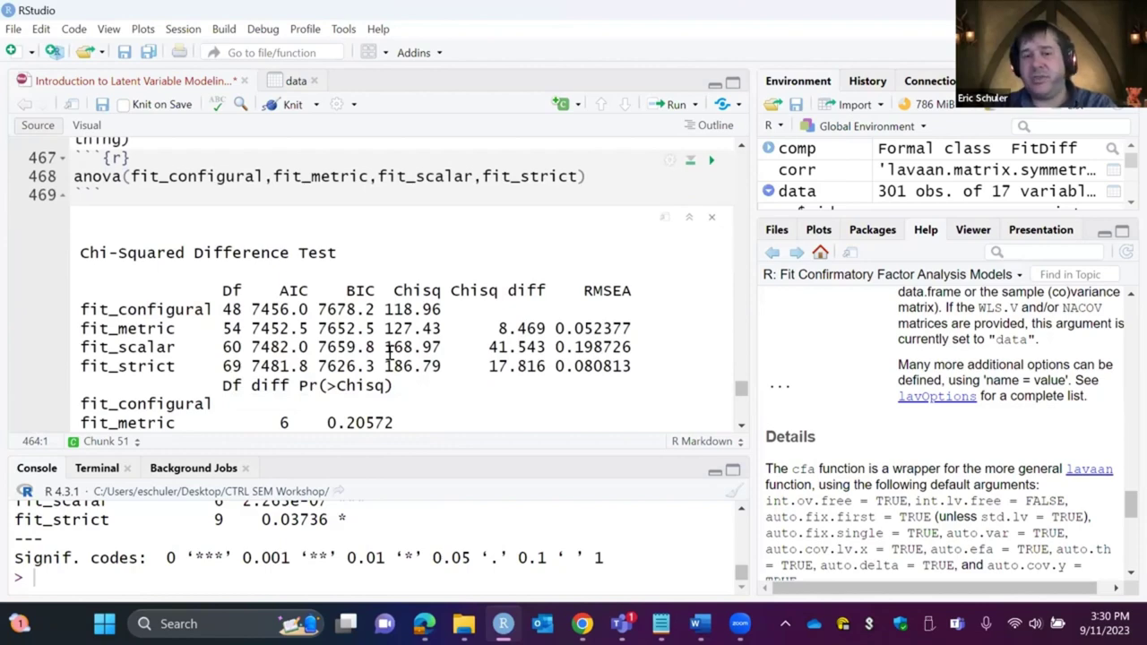
scroll(390, 353, down, 4)
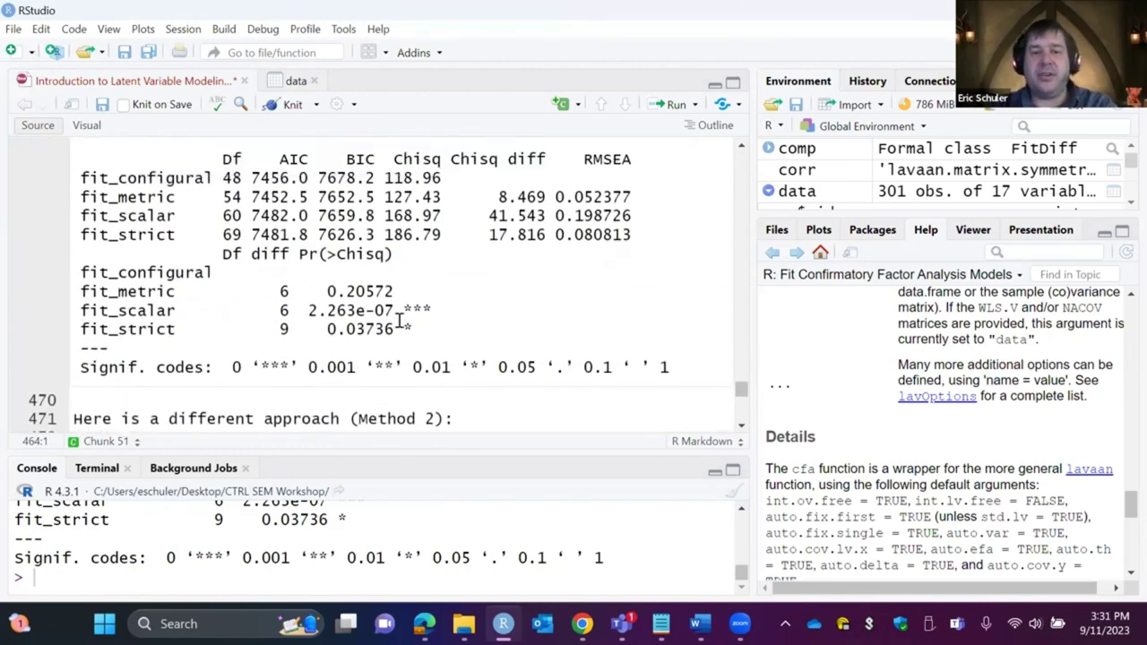
drag(434, 310, 76, 311)
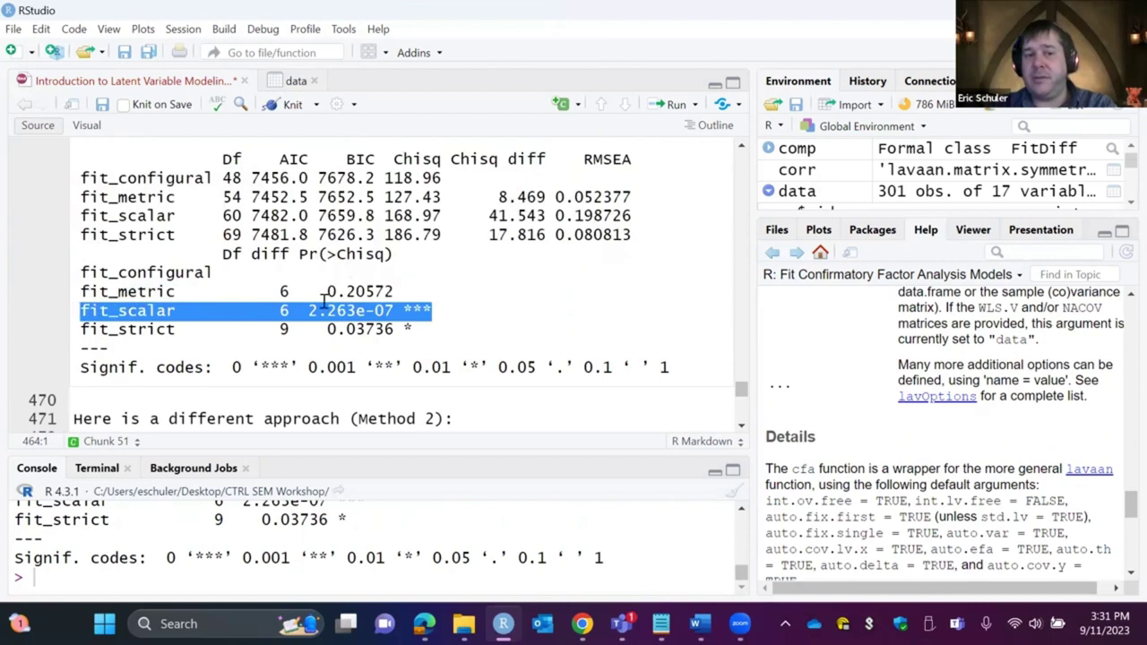
click(130, 286)
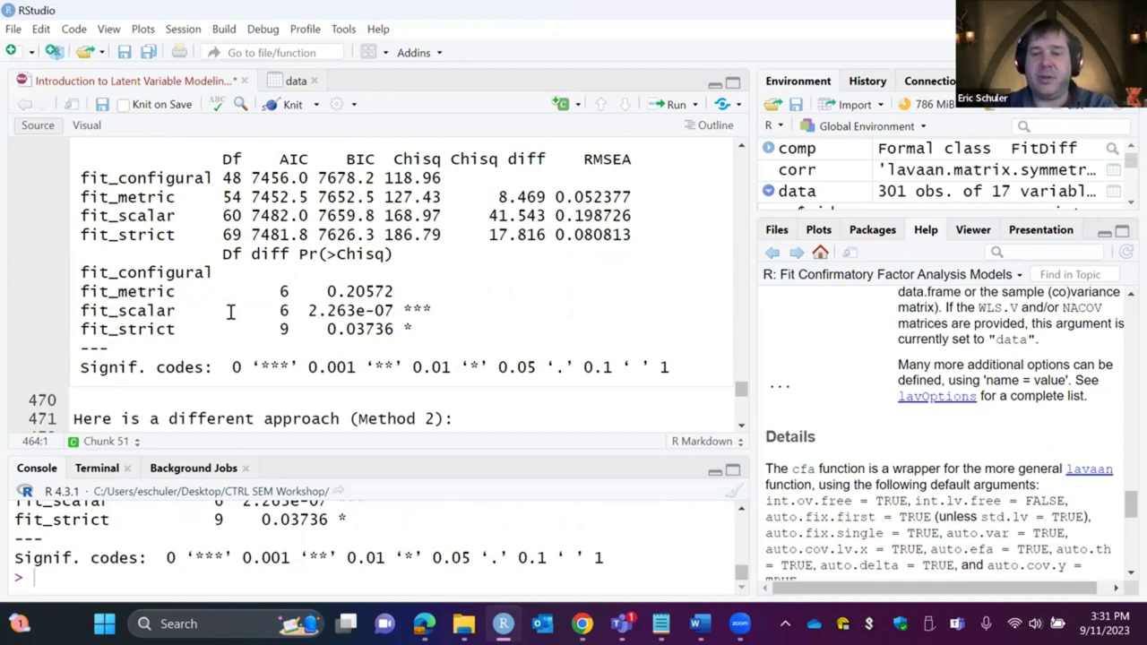
- Run the semTools measurementInvariance chunk for hs.model grouped by "school" and compare its fit measures with the chi-squared difference test
scroll(230, 311, down, 3)
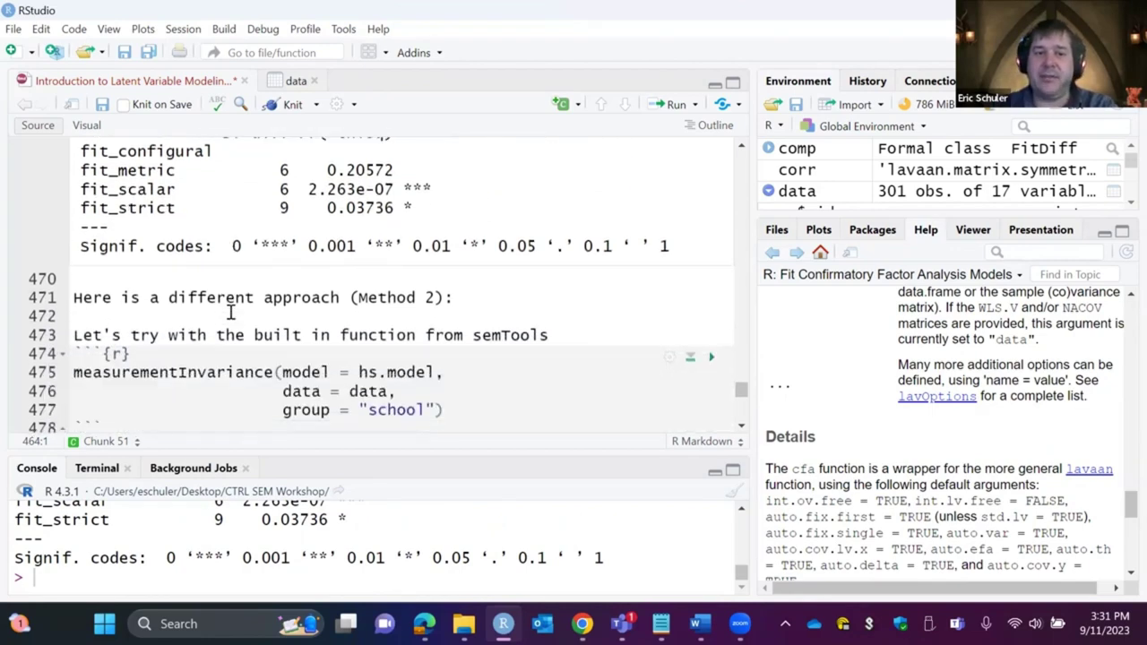
scroll(639, 347, down, 1)
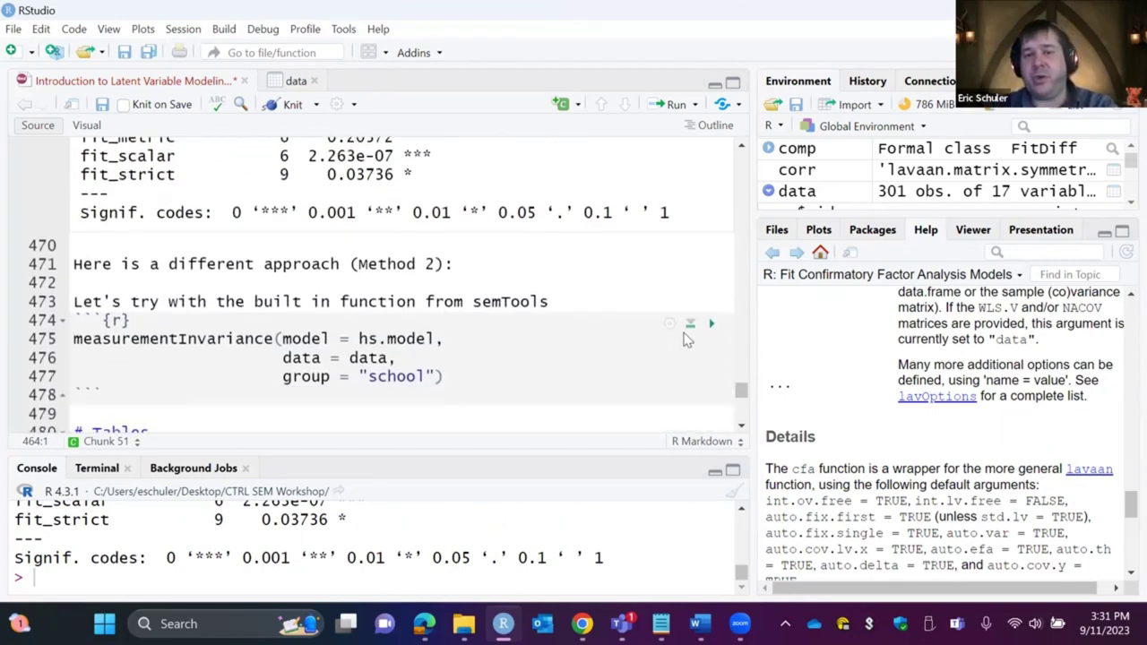
click(712, 324)
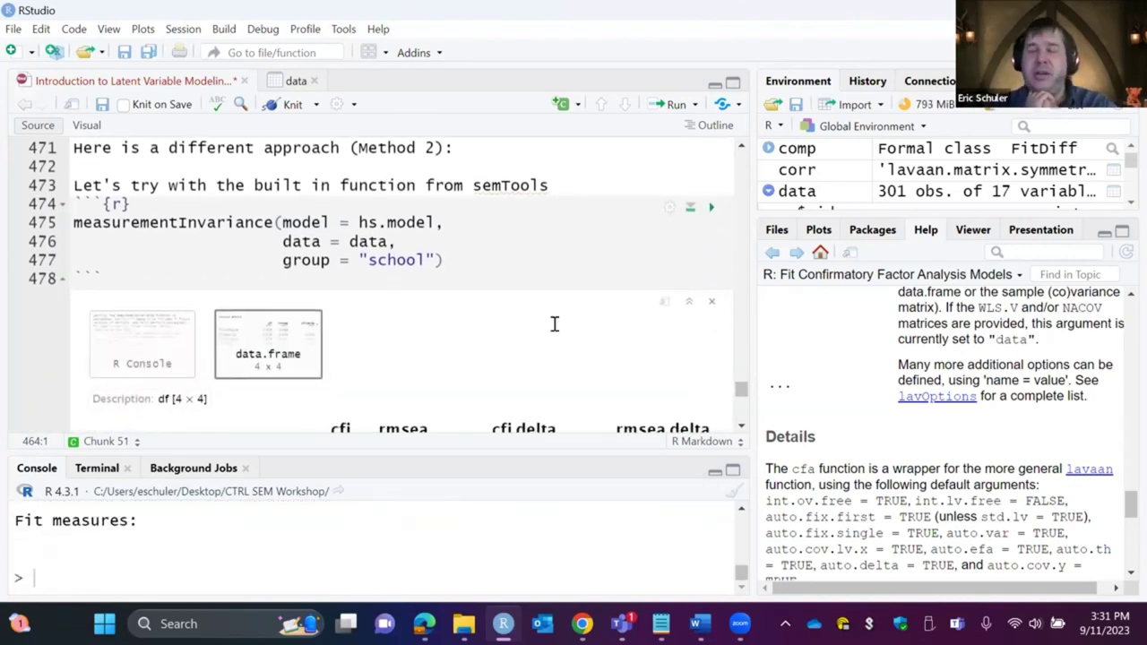
scroll(555, 323, up, 7)
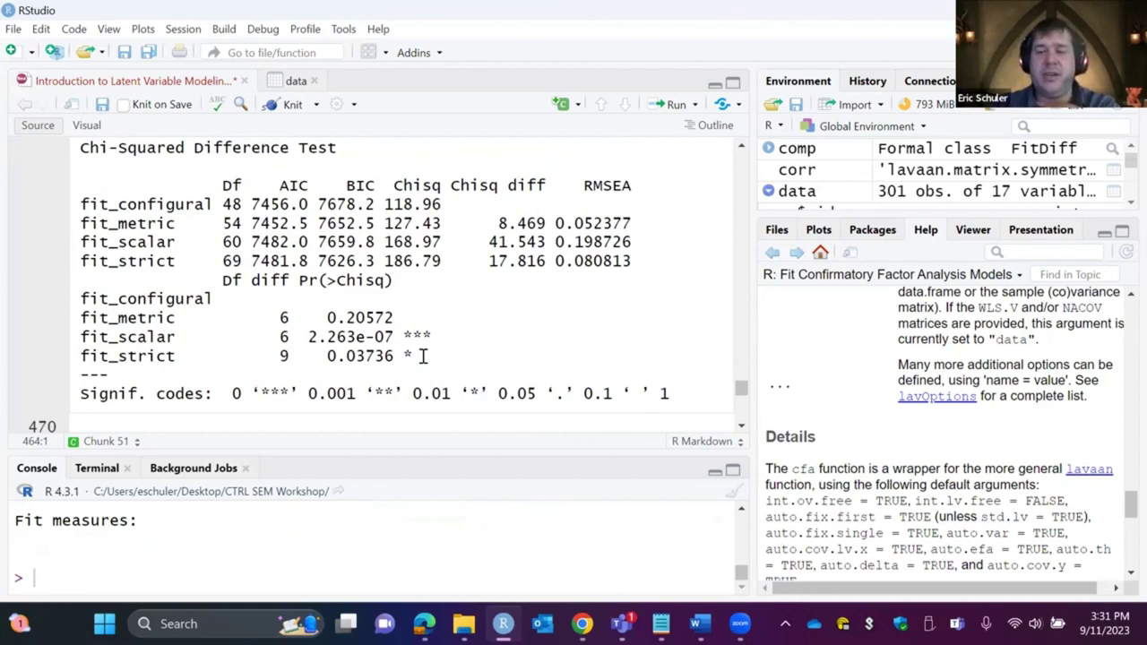
scroll(423, 356, down, 5)
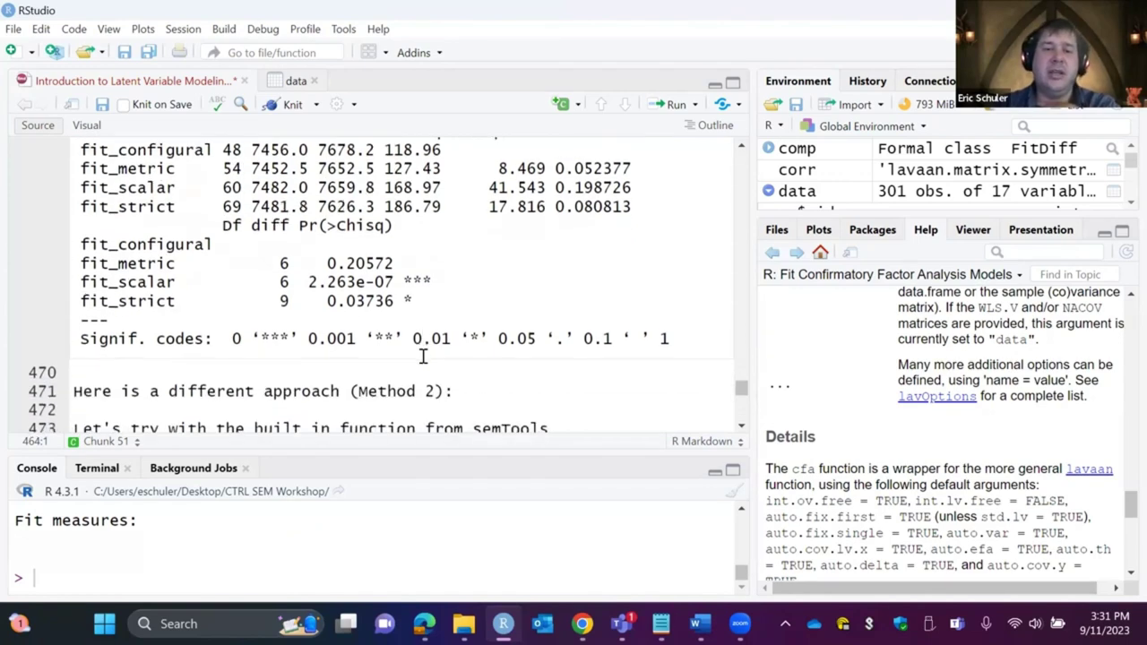
scroll(423, 356, down, 8)
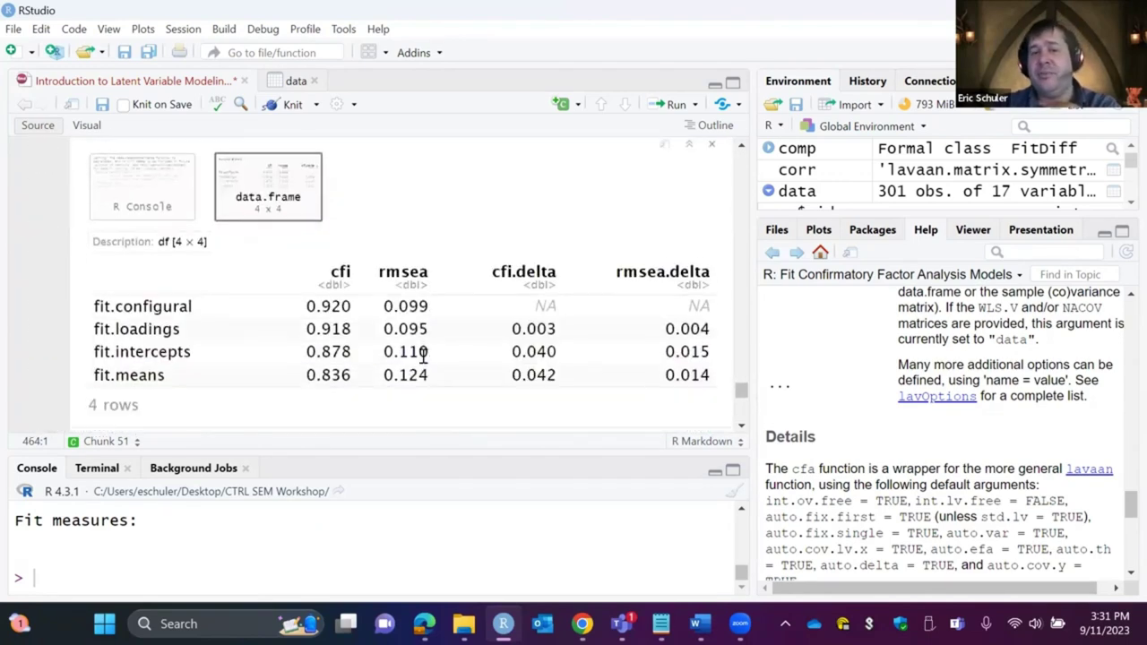
- Run the Tables chunk that builds mi_table from the four models' fit indices, and read through its change-score and rounding code
scroll(422, 355, down, 2)
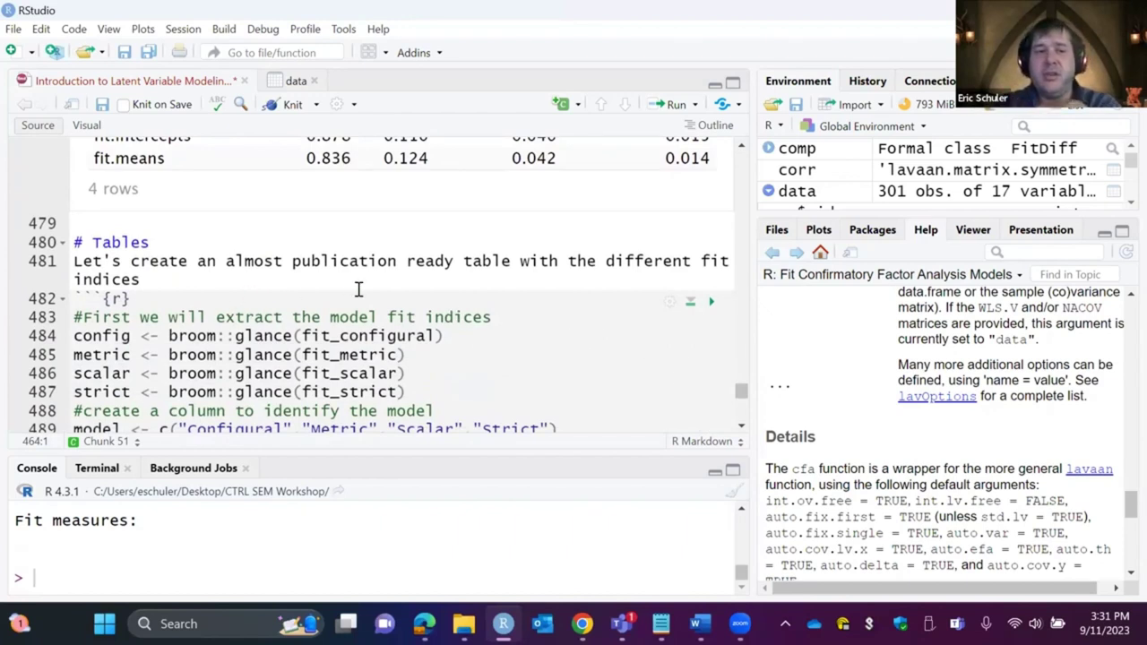
click(712, 301)
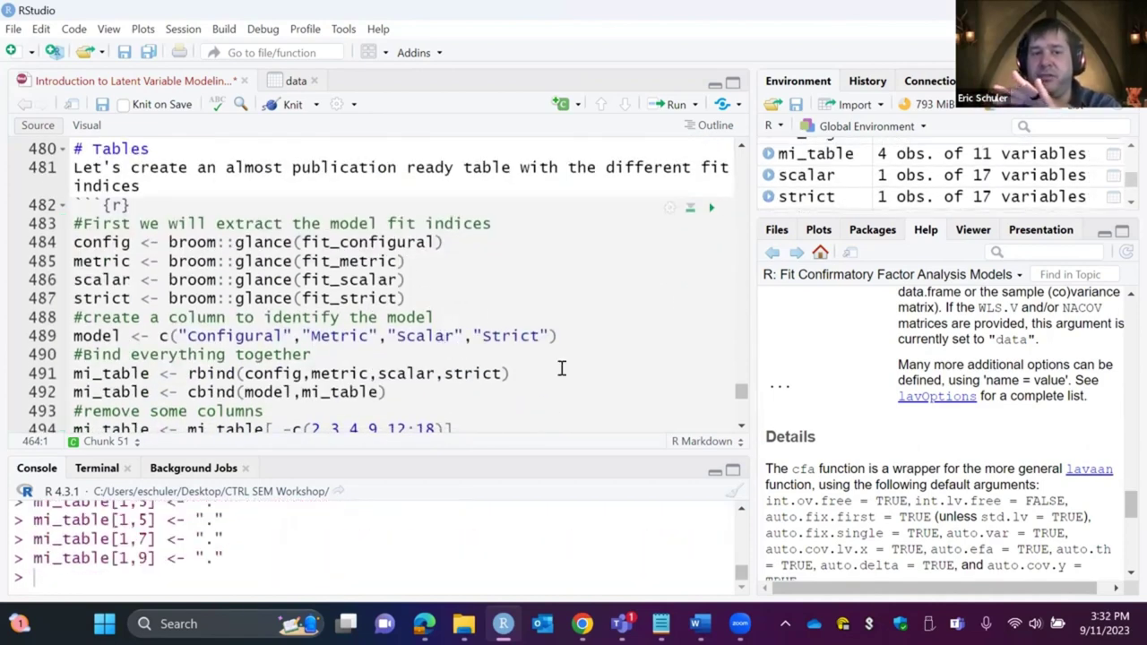
scroll(560, 367, down, 3)
scroll(560, 368, down, 3)
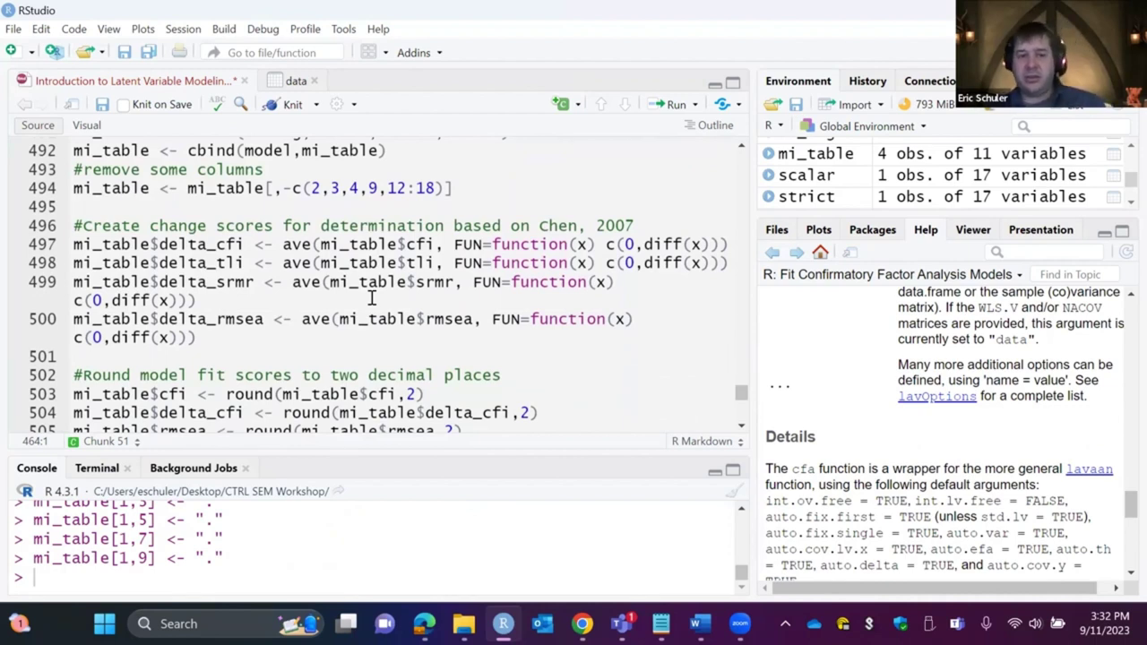
scroll(372, 298, down, 7)
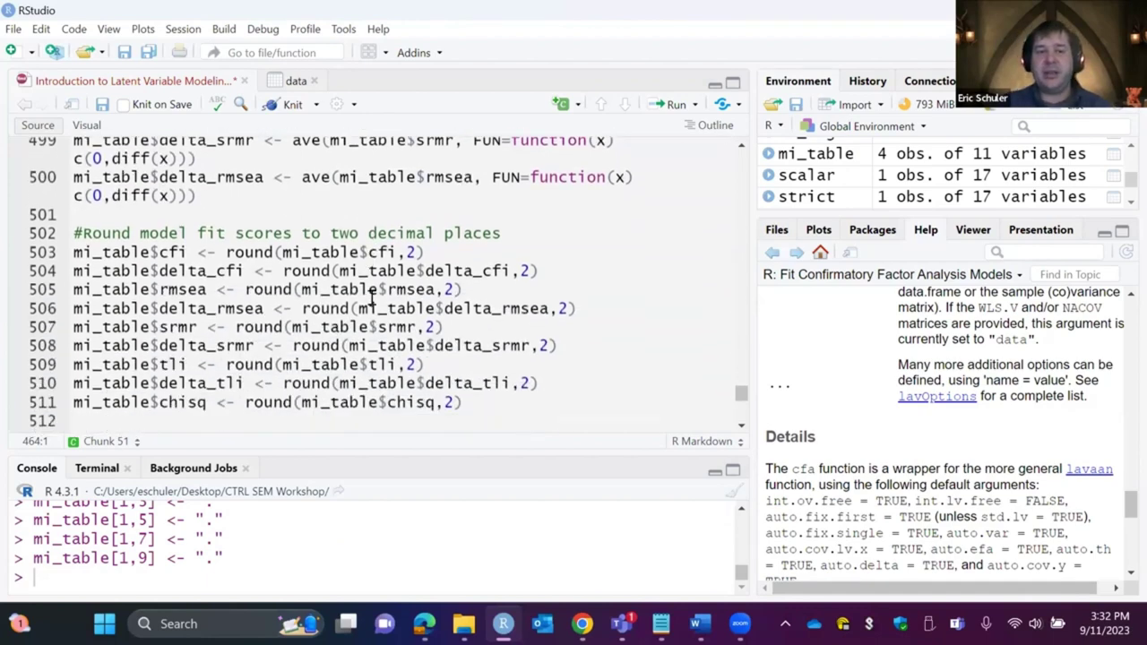
scroll(372, 298, down, 3)
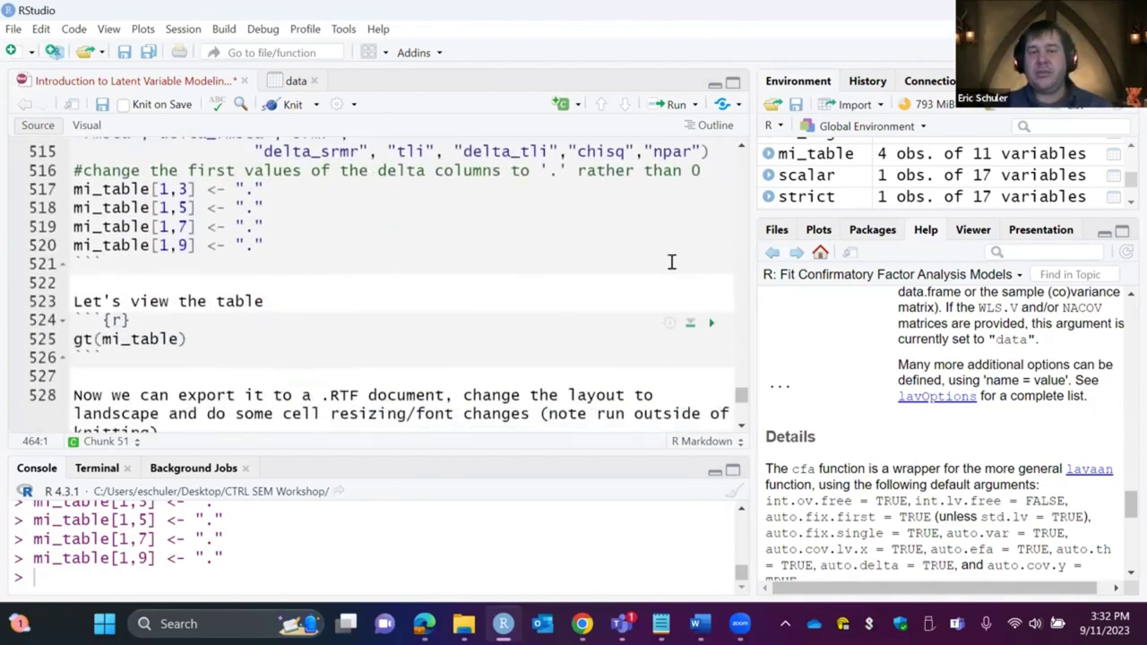
- Run the gt(mi_table) chunk and review the fit indices and delta columns for all four models
scroll(671, 260, up, 3)
scroll(661, 335, down, 2)
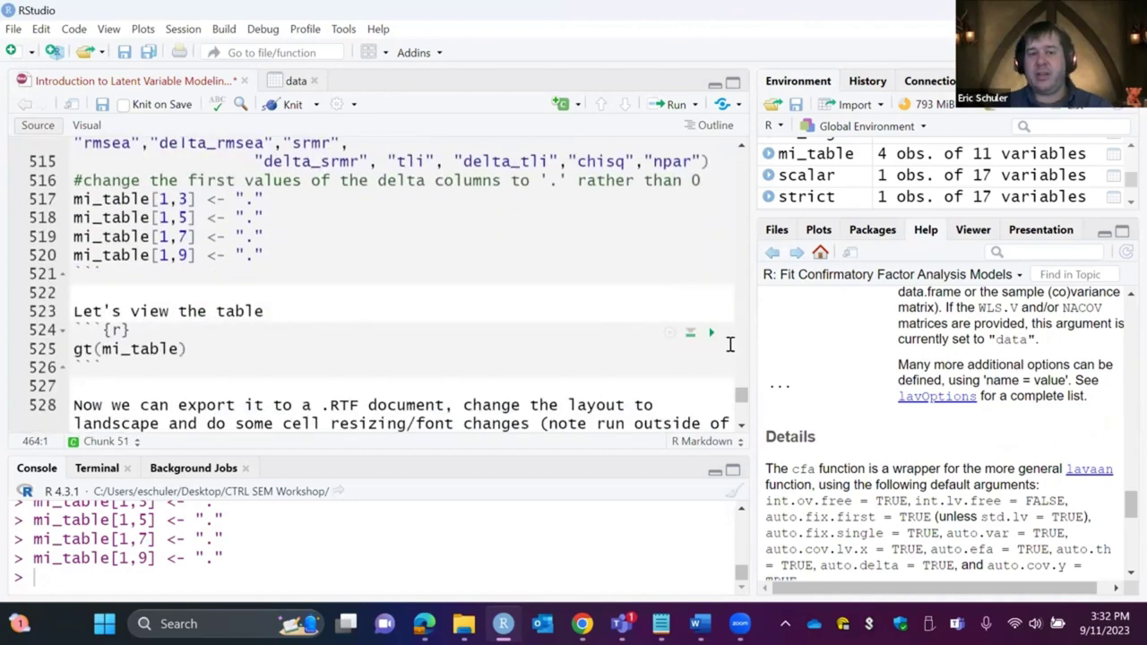
click(711, 332)
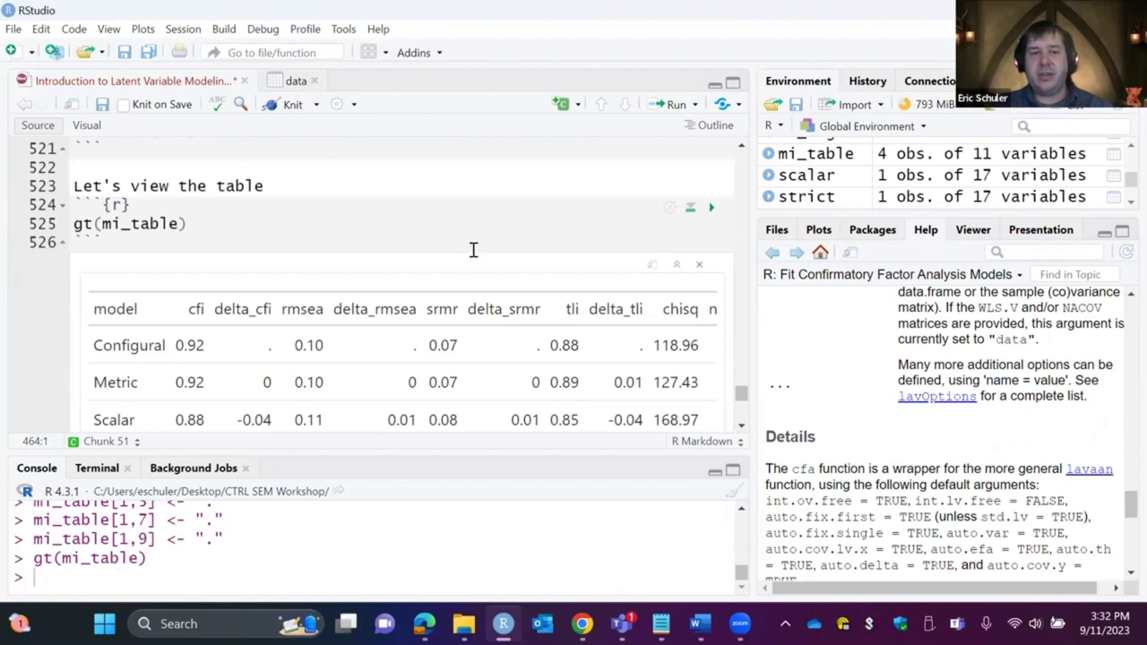
scroll(484, 167, down, 5)
scroll(484, 166, up, 2)
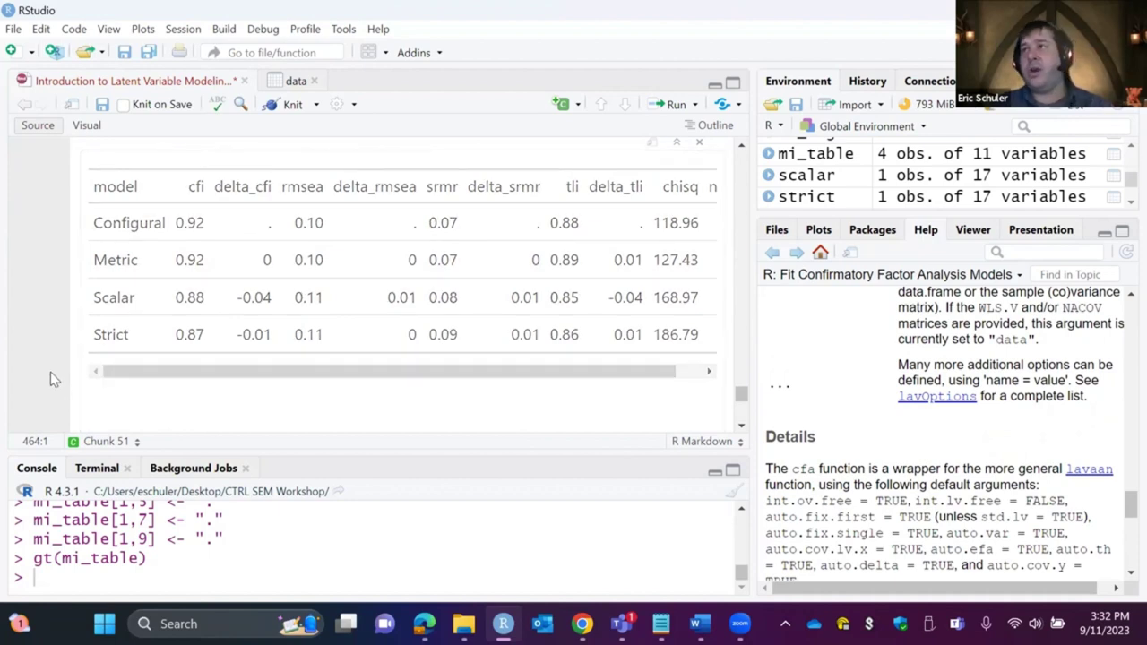
- Read the RTF export chunk, the Measurement Invariance Resources and the cited 2007 criteria, recheck the gt table, and continue to the Structural Regression Models section
scroll(50, 372, down, 5)
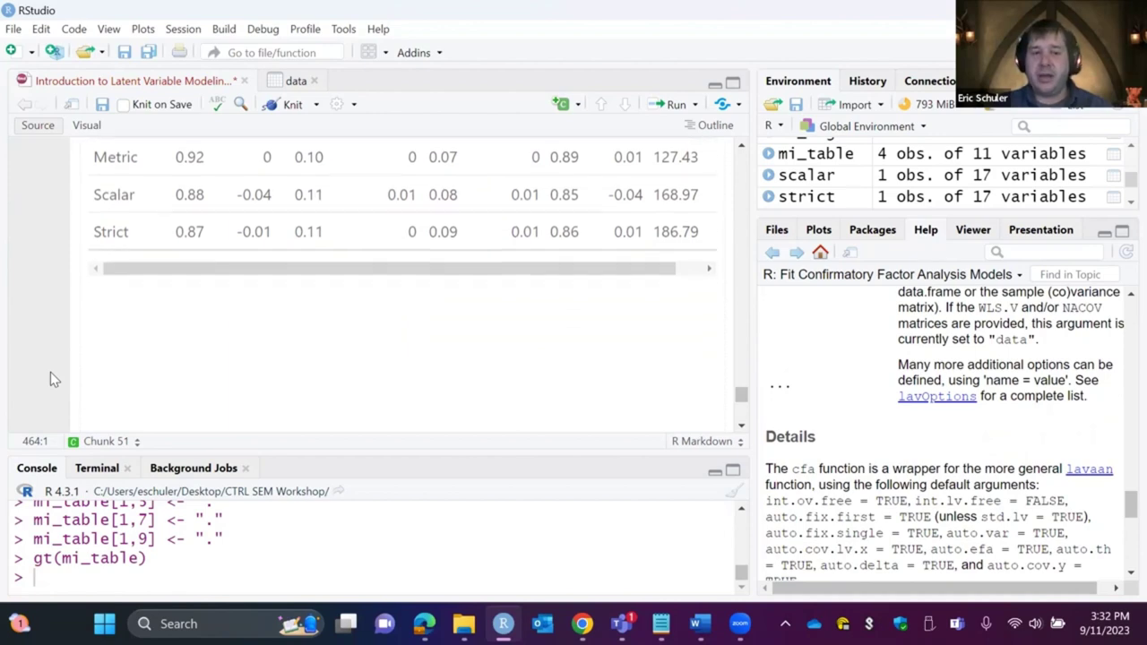
scroll(50, 376, down, 5)
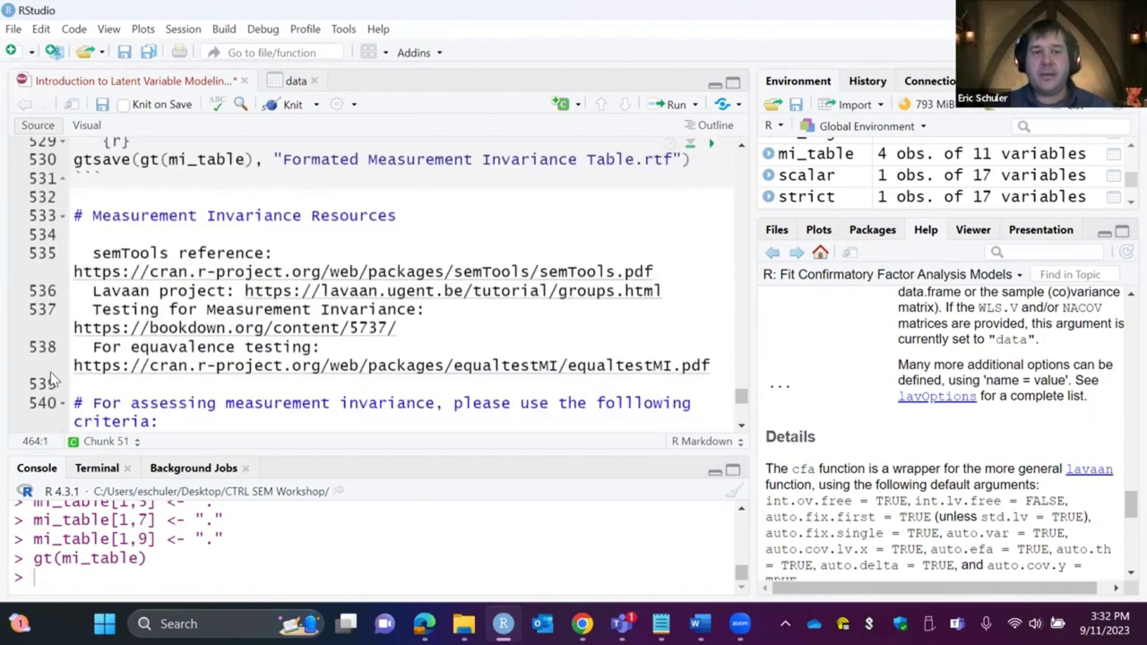
scroll(50, 378, down, 1)
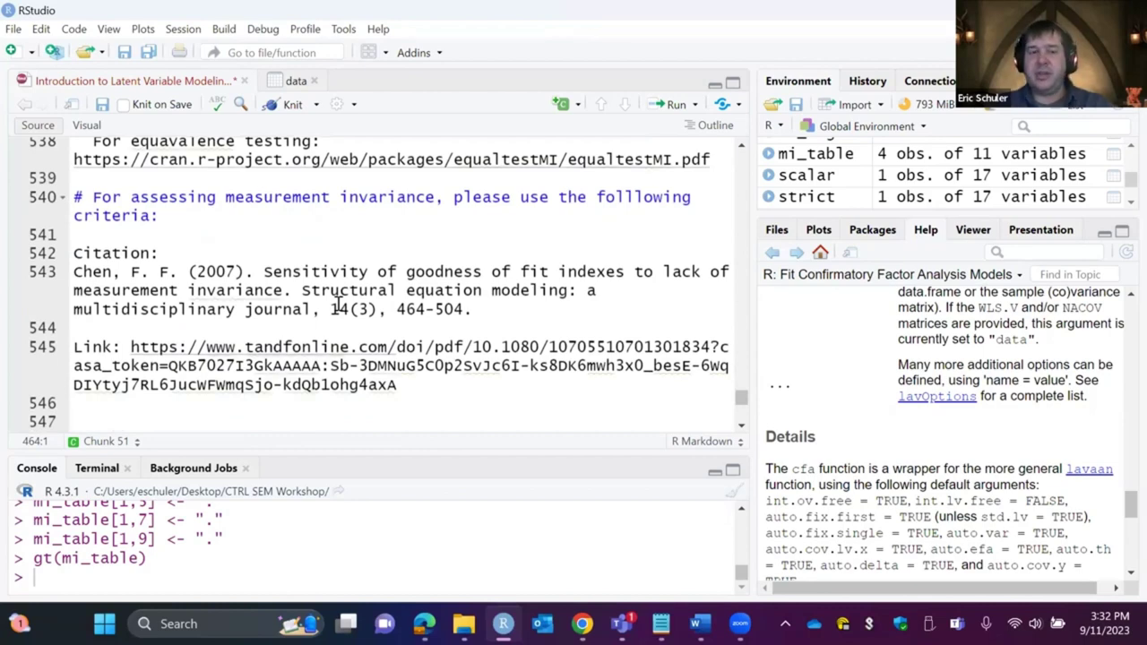
scroll(338, 304, up, 10)
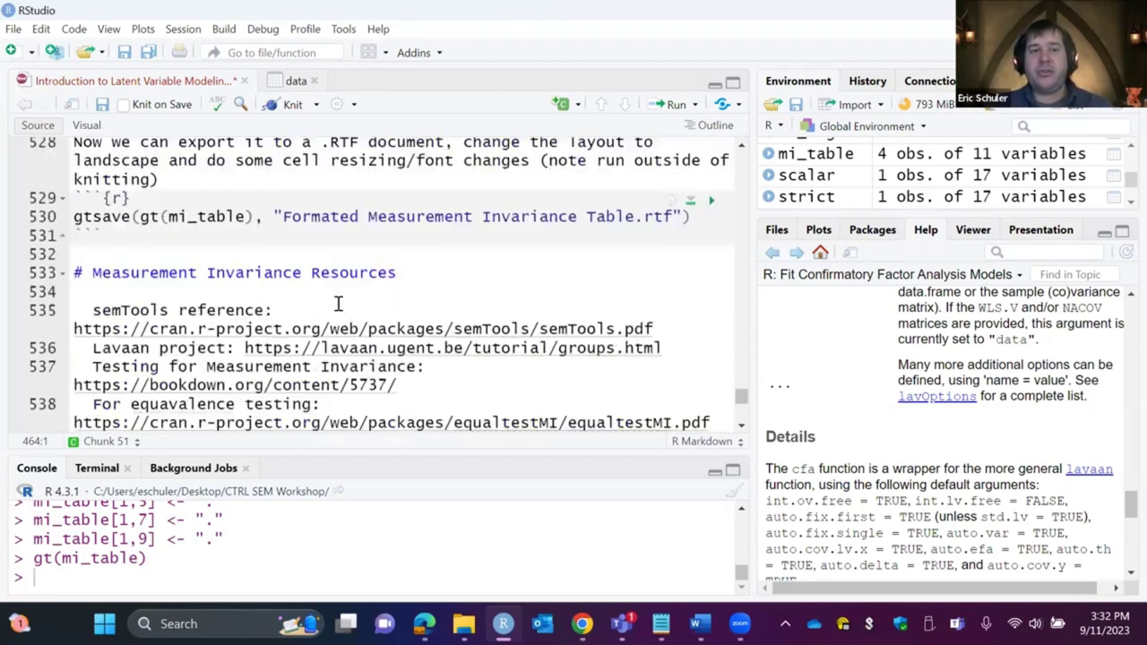
scroll(337, 305, up, 2)
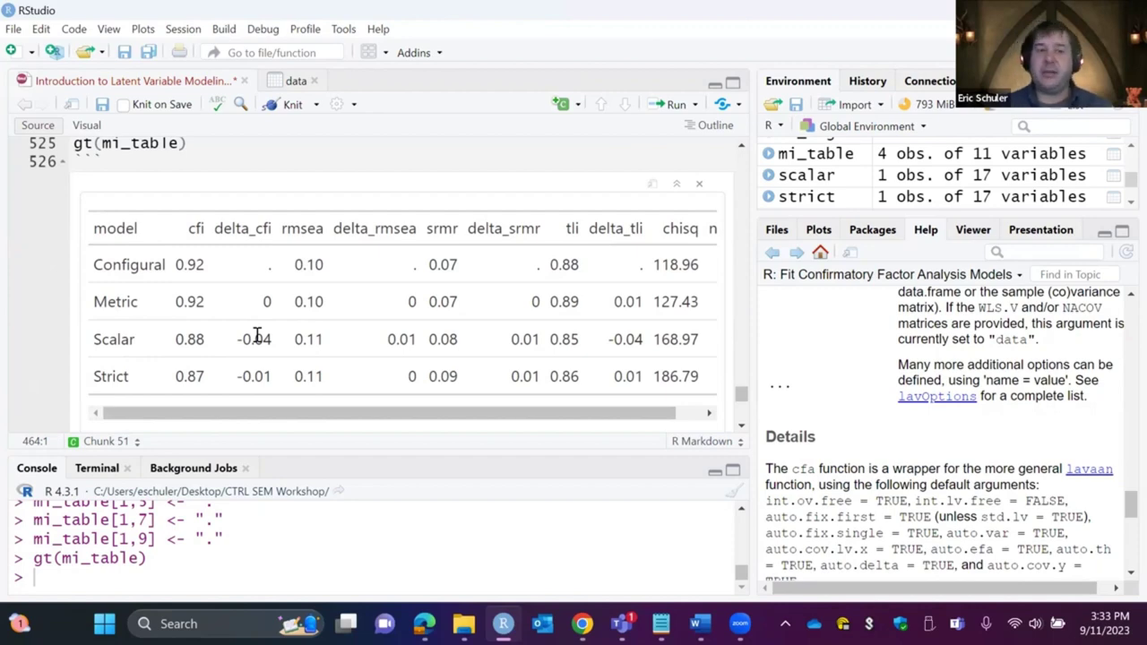
scroll(42, 313, up, 1)
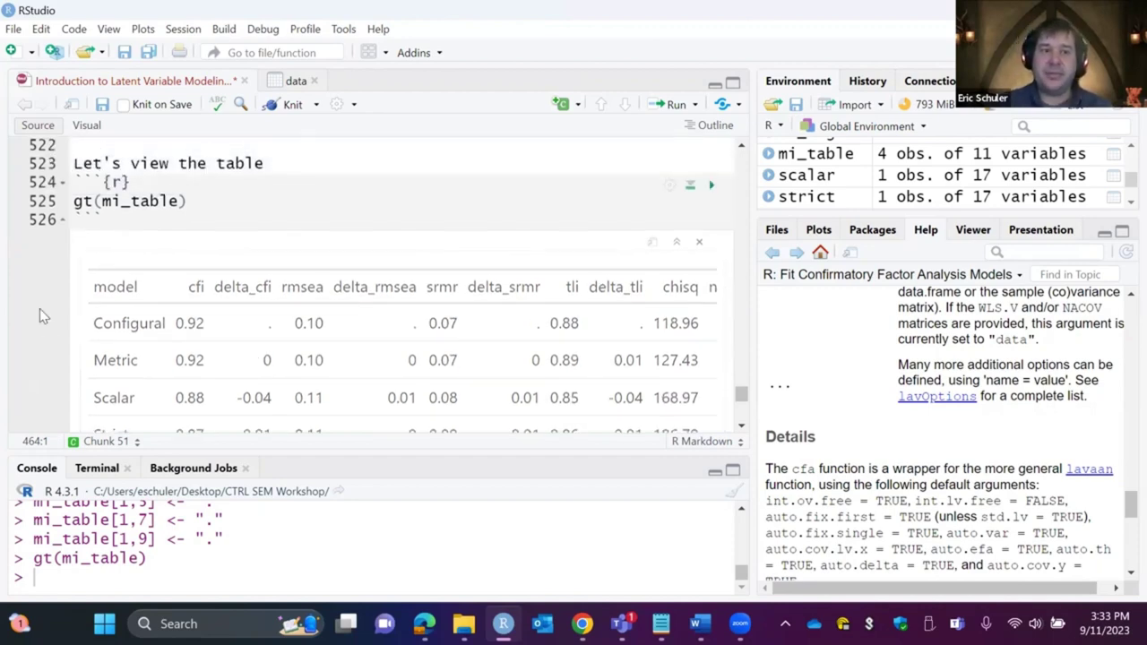
scroll(39, 314, down, 4)
scroll(39, 309, down, 5)
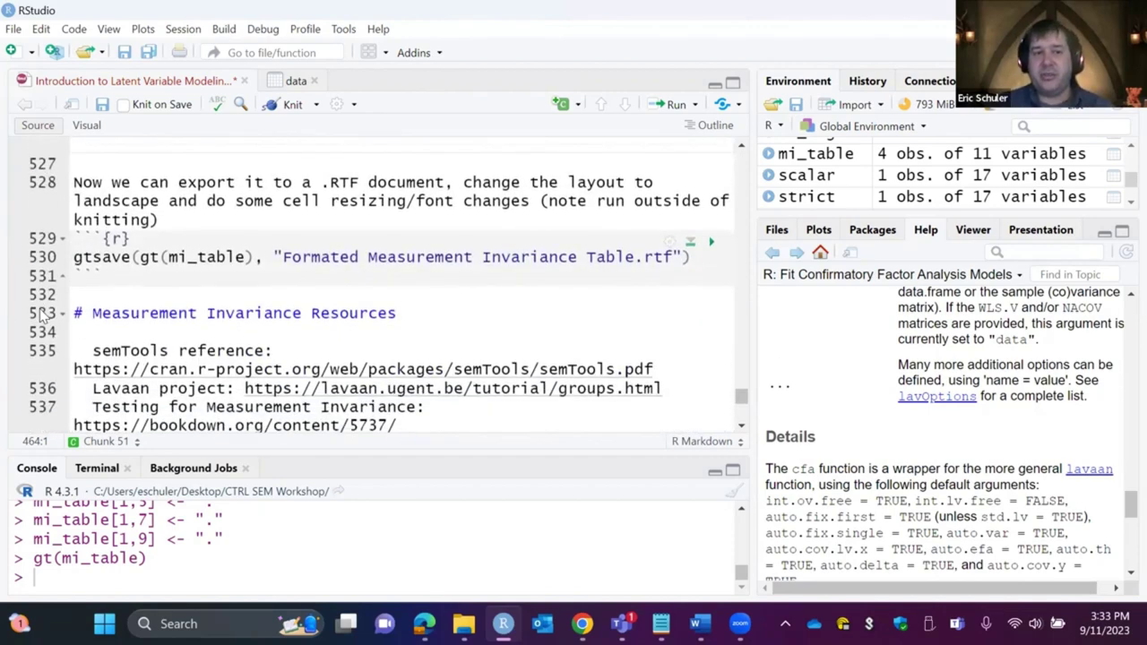
scroll(43, 316, down, 4)
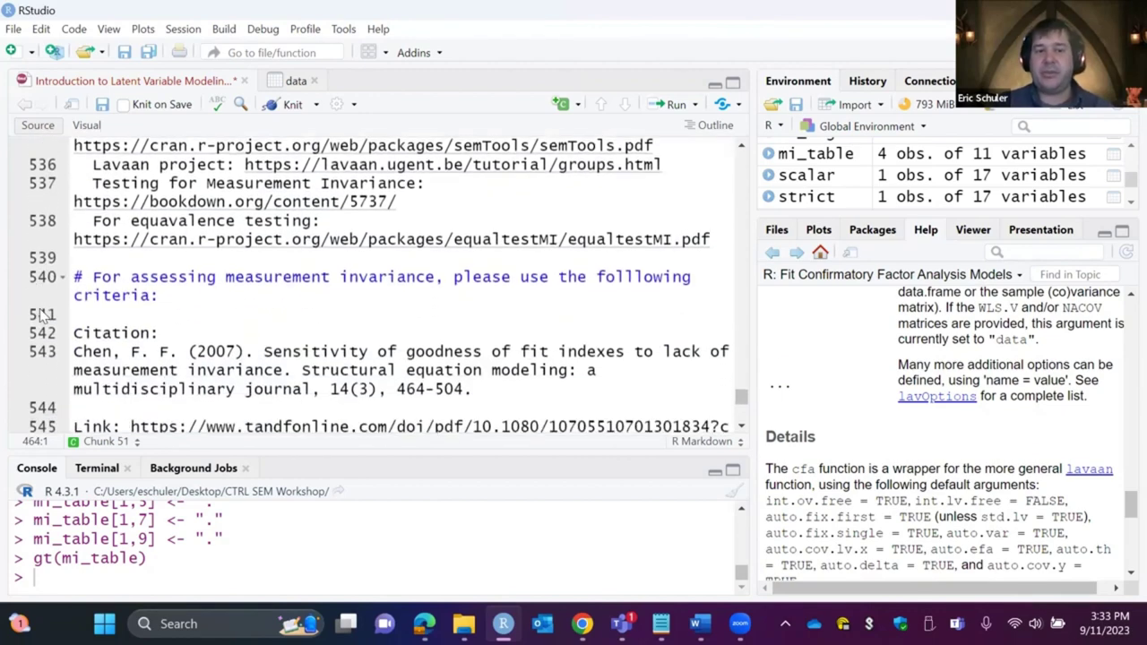
scroll(212, 363, down, 4)
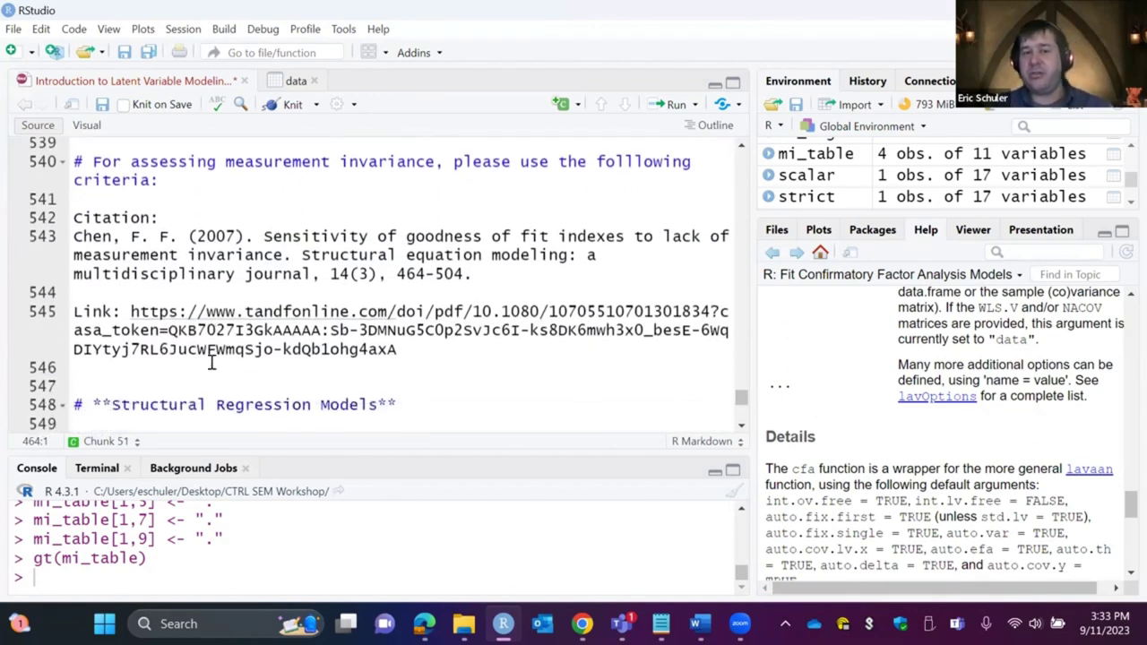
scroll(212, 363, down, 3)
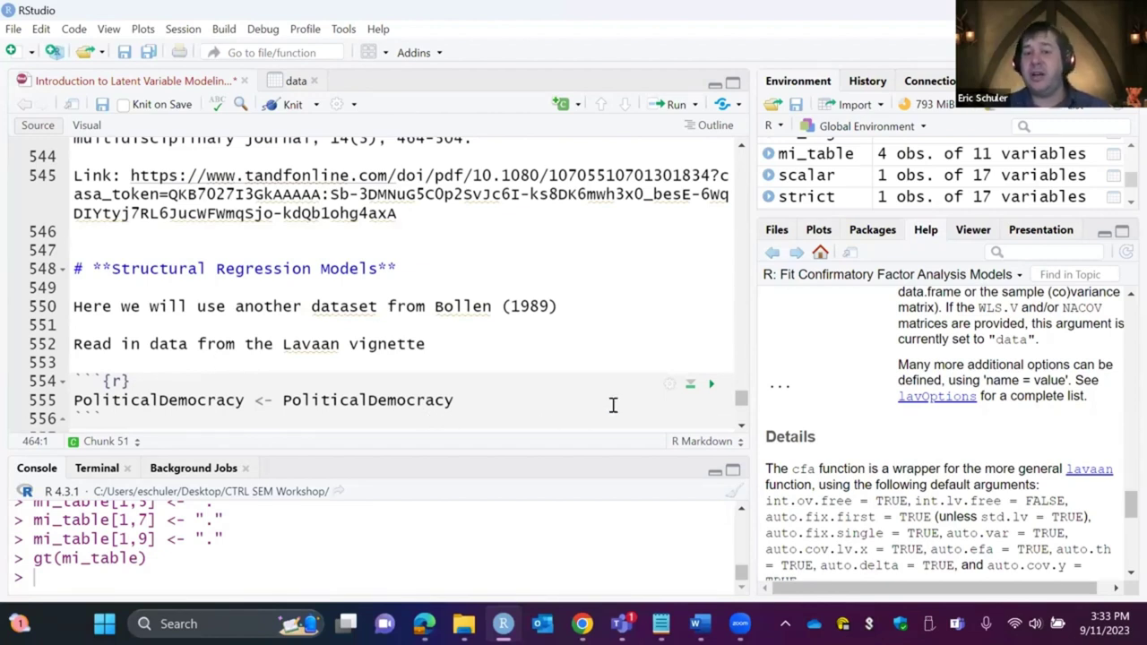
- Run the chunks that load the PoliticalDemocracy dataset and define ind60_model with indicators x1, x2 and x3
scroll(613, 405, down, 2)
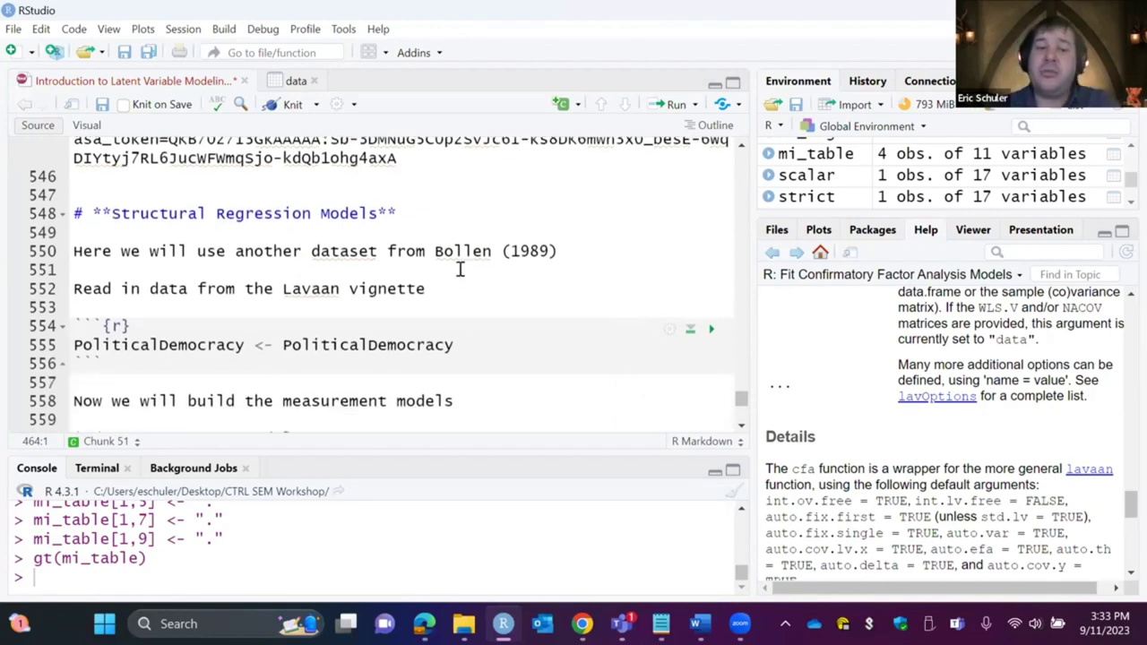
scroll(588, 274, down, 1)
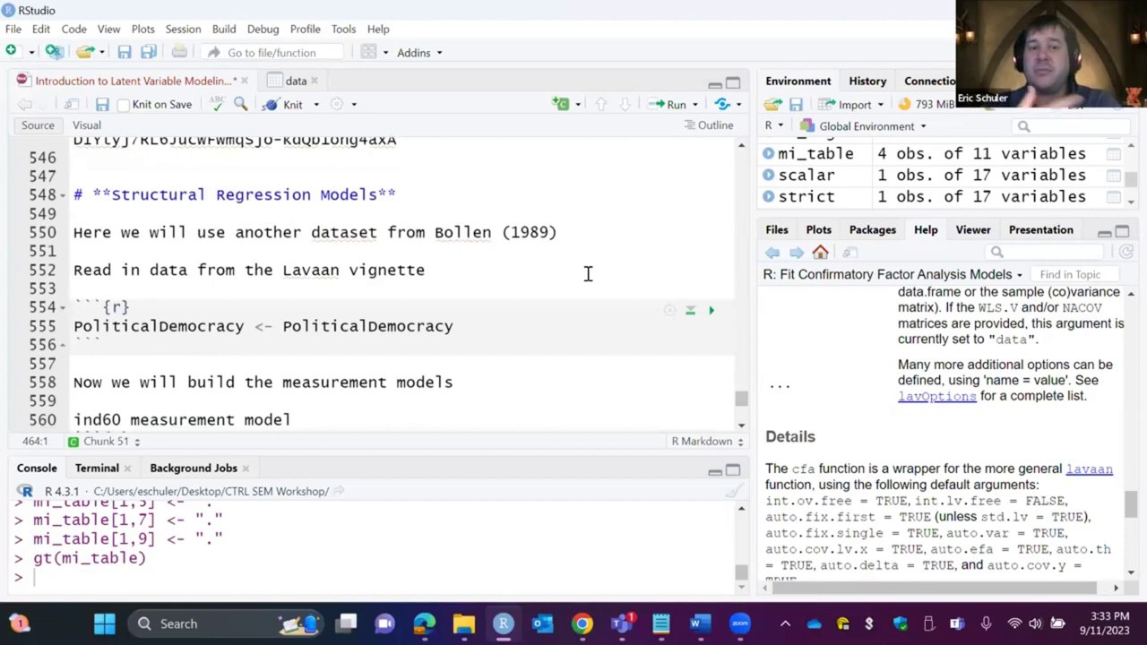
click(712, 312)
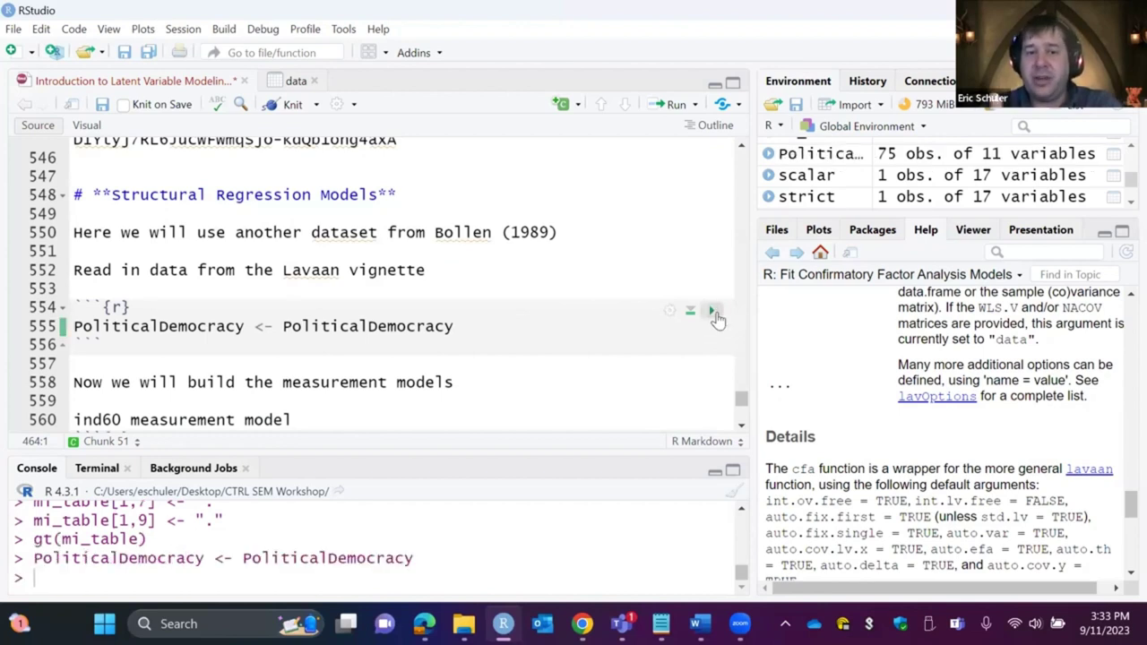
scroll(287, 303, down, 3)
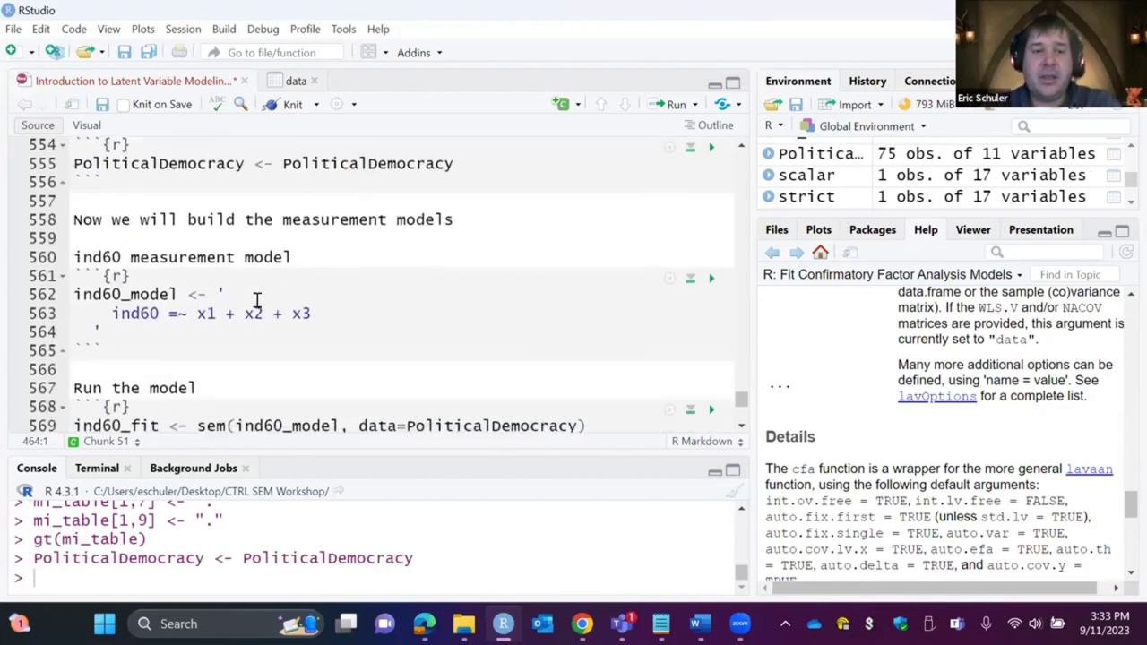
click(711, 279)
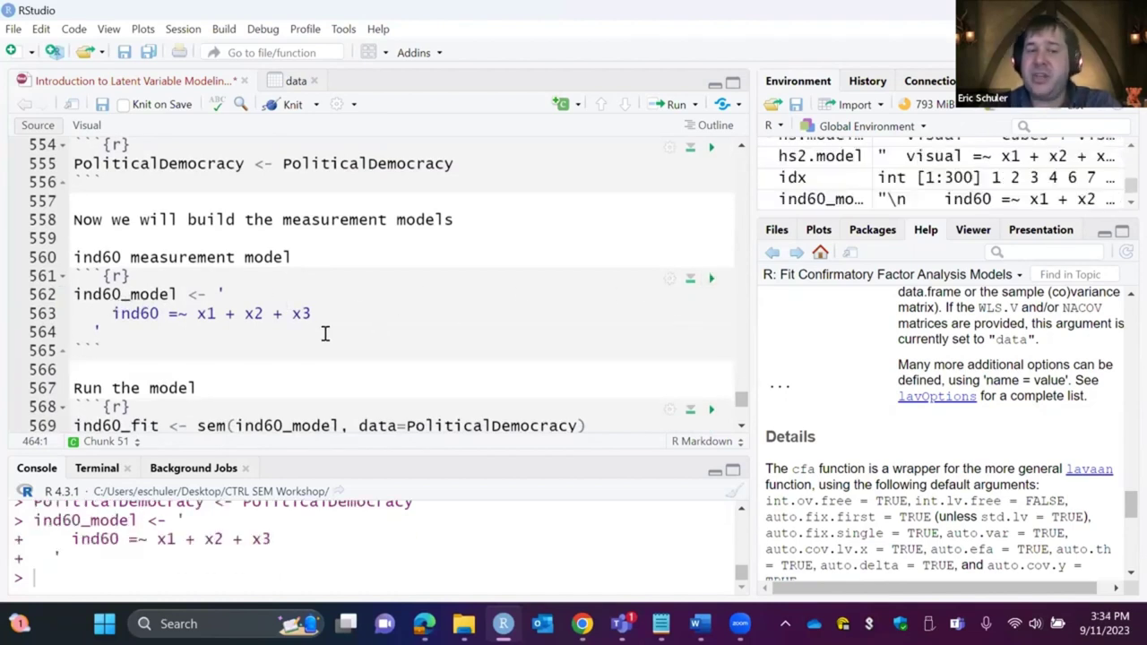
- Fit ind60_model to PoliticalDemocracy by running its sem chunk, and review the CFI, TLI, RMSEA and SRMR in the summary
scroll(325, 333, down, 4)
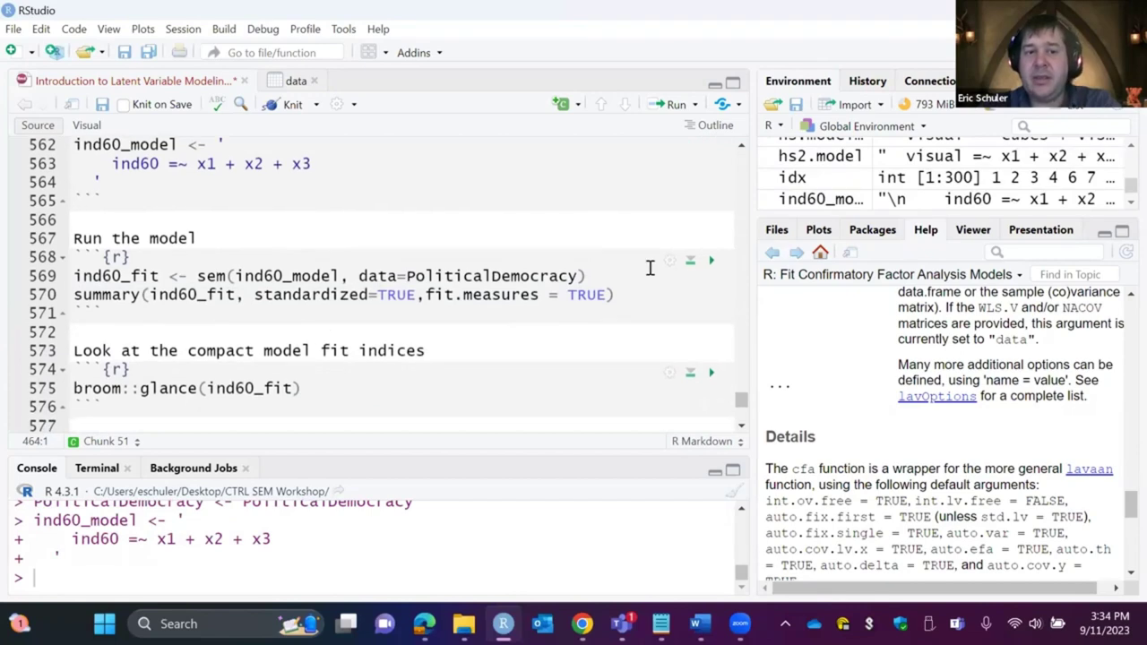
click(712, 262)
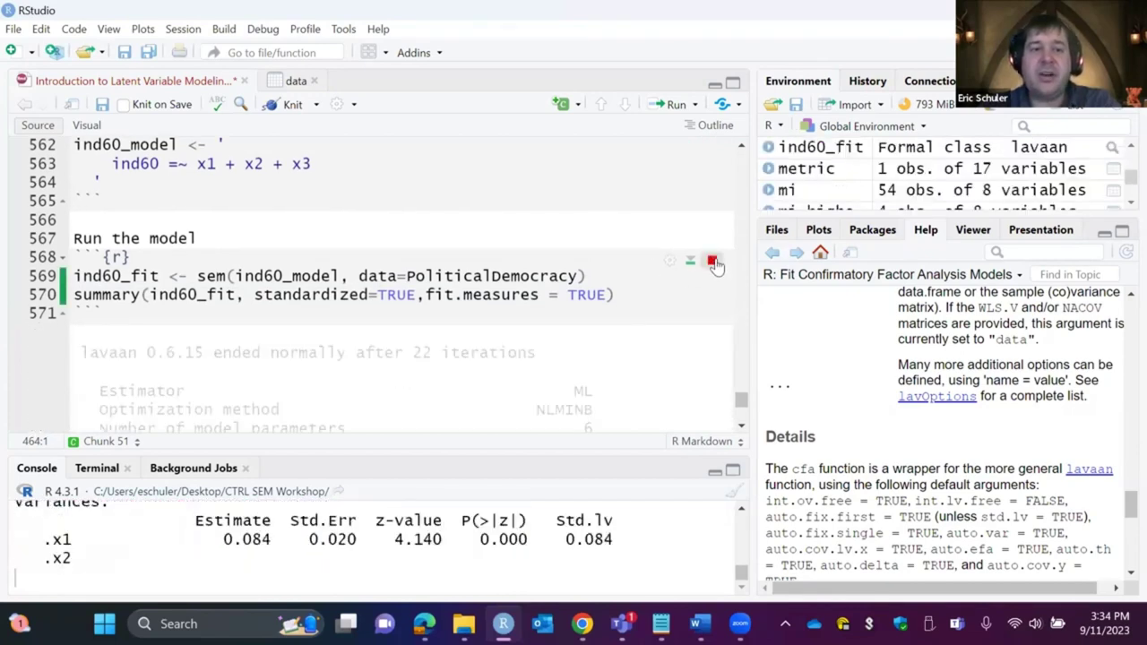
scroll(717, 258, down, 5)
scroll(530, 237, up, 5)
scroll(528, 241, down, 7)
scroll(530, 241, down, 3)
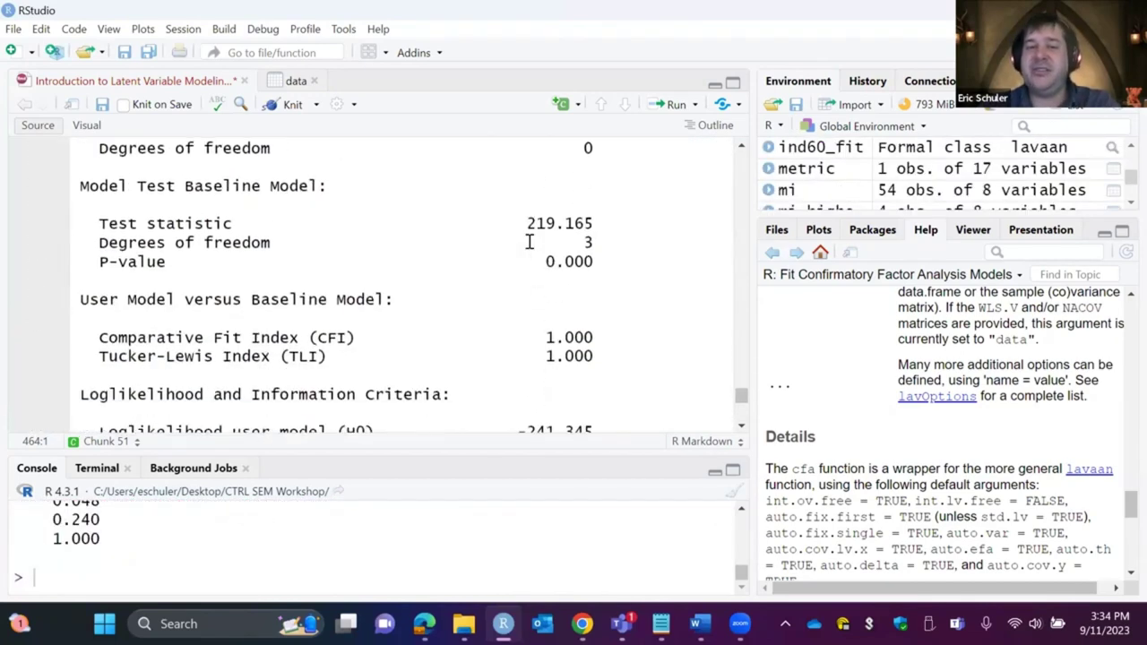
drag(543, 341, 603, 340)
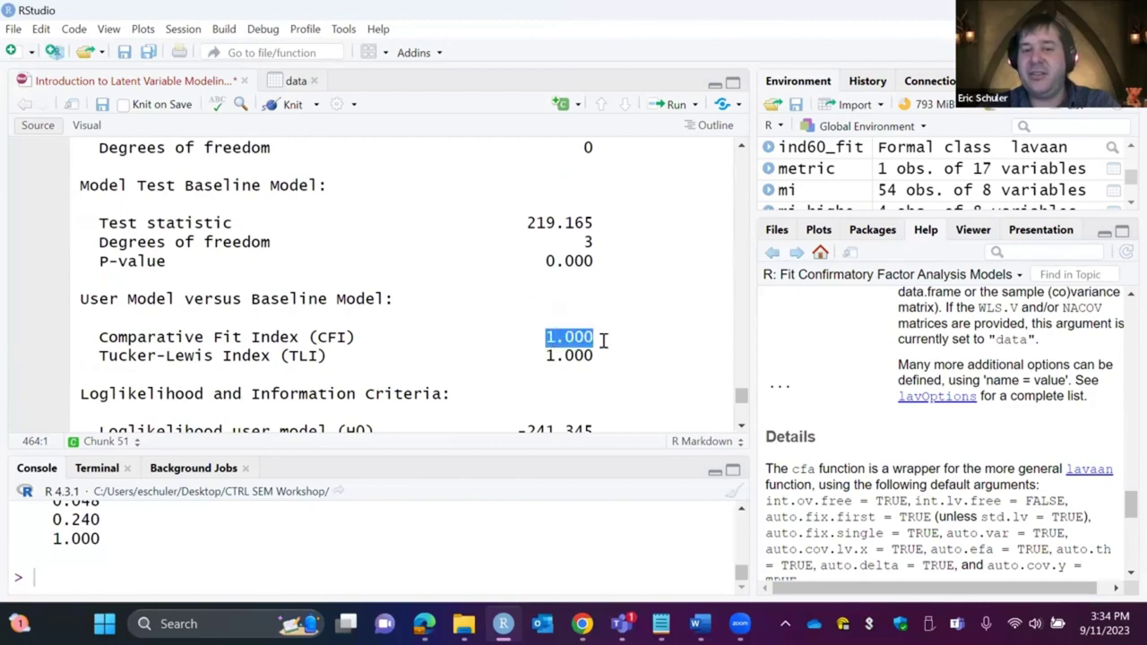
drag(534, 356, 598, 359)
scroll(598, 358, down, 7)
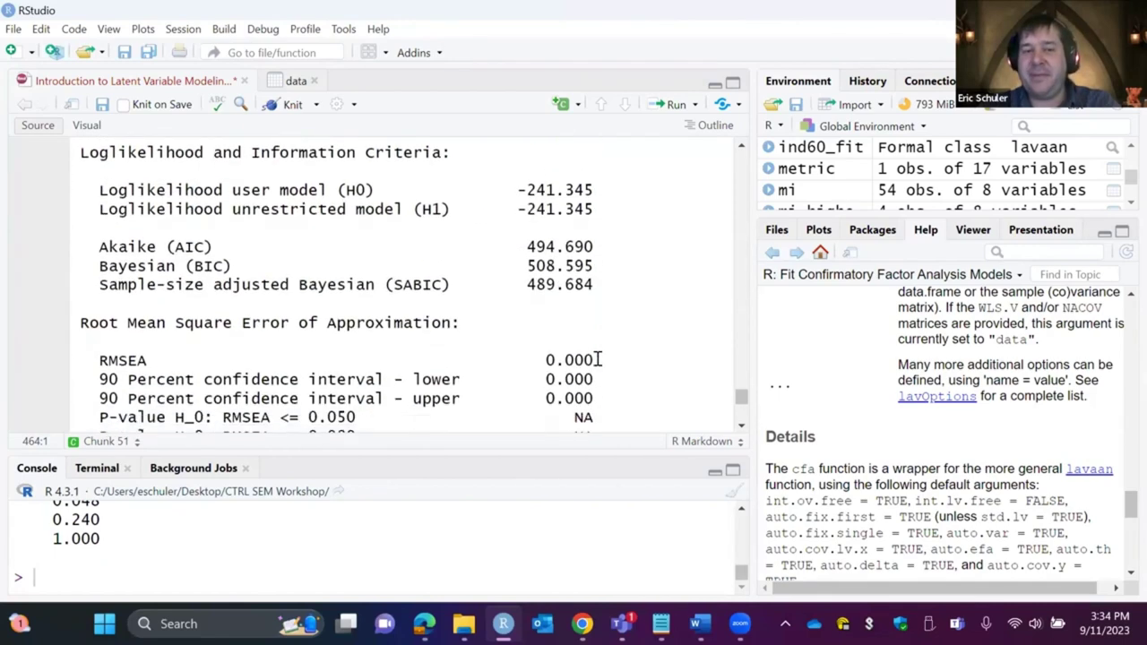
scroll(598, 358, down, 1)
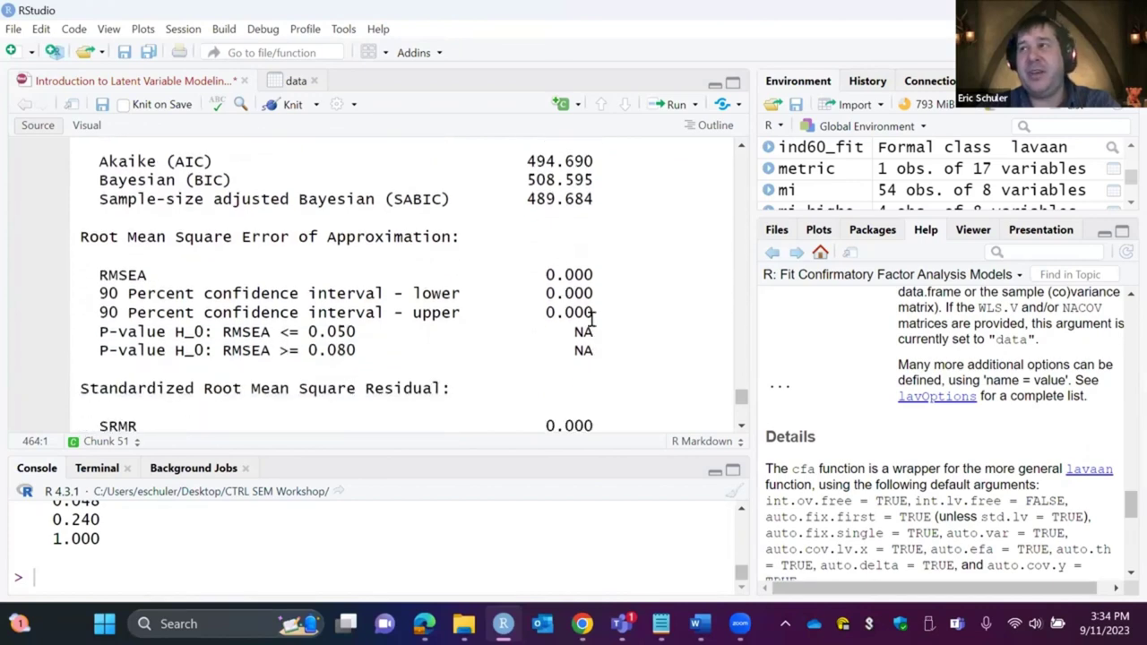
scroll(439, 262, down, 9)
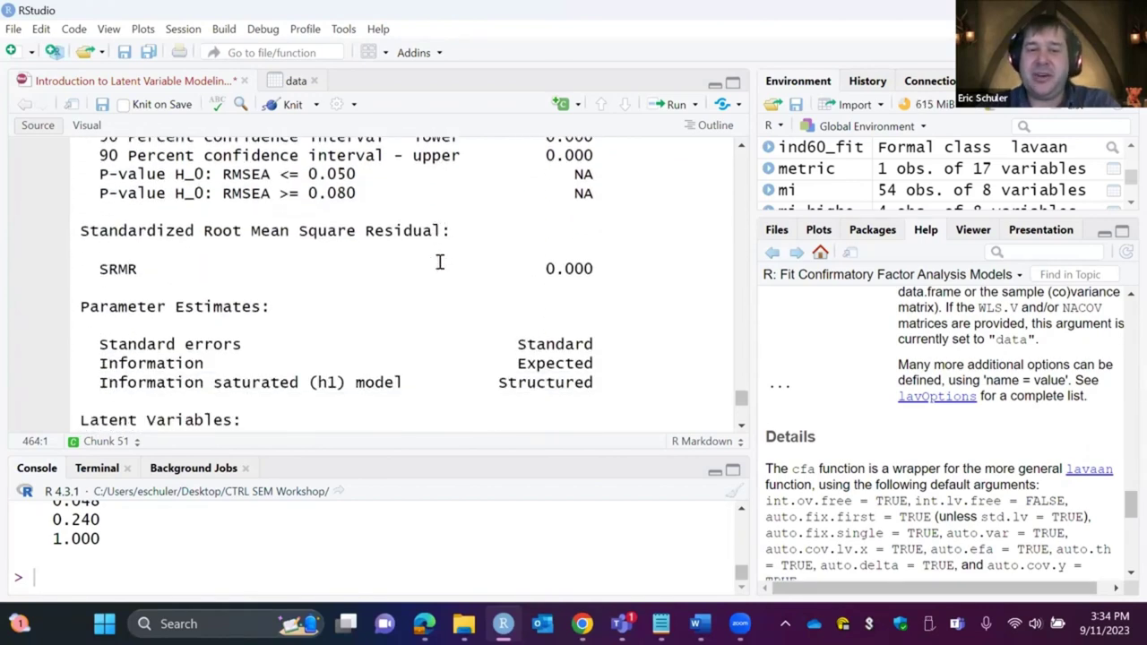
- Recheck the ind60 model test and factor loadings, and run the semPaths chunk to plot ind60_fit
scroll(439, 262, up, 10)
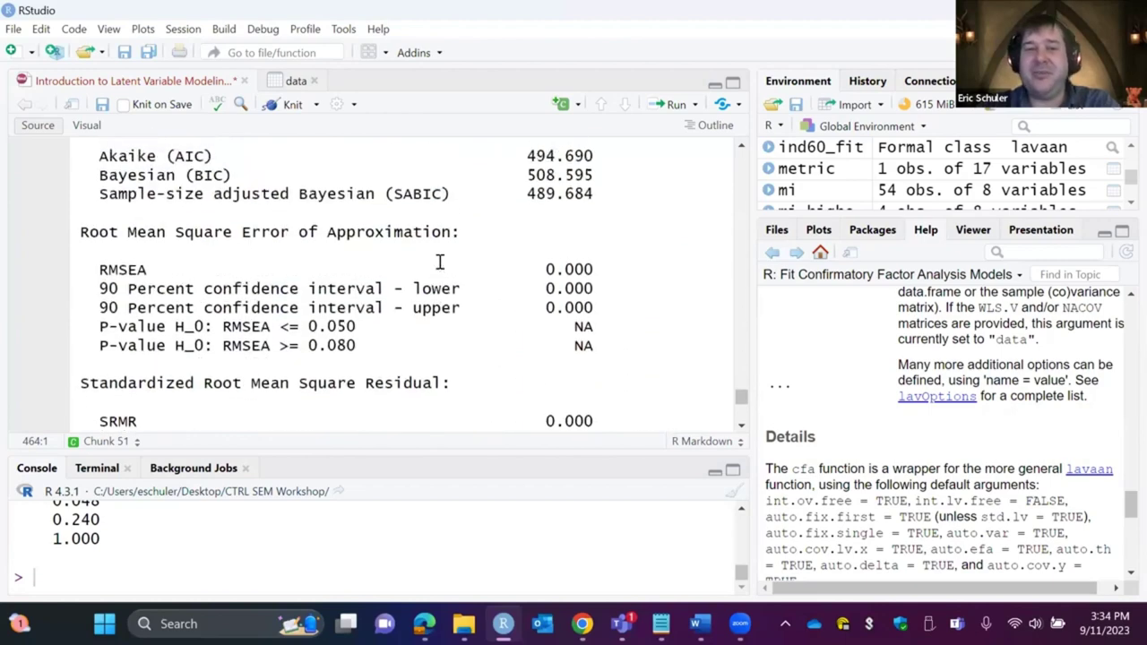
scroll(439, 261, up, 8)
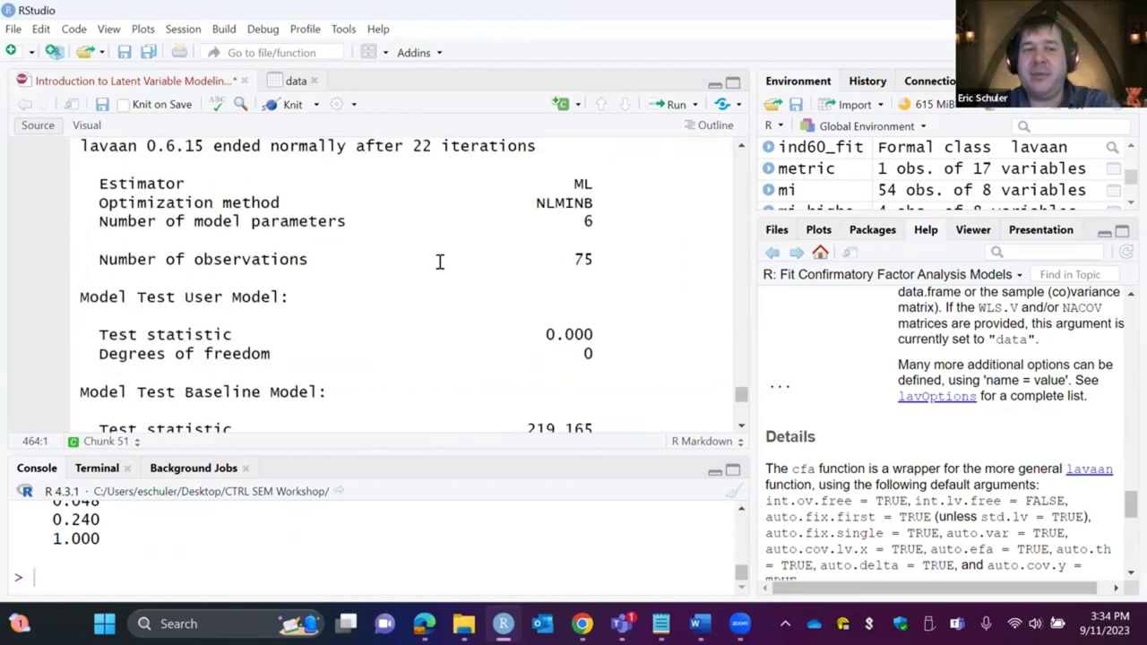
scroll(439, 262, down, 10)
scroll(439, 262, down, 10)
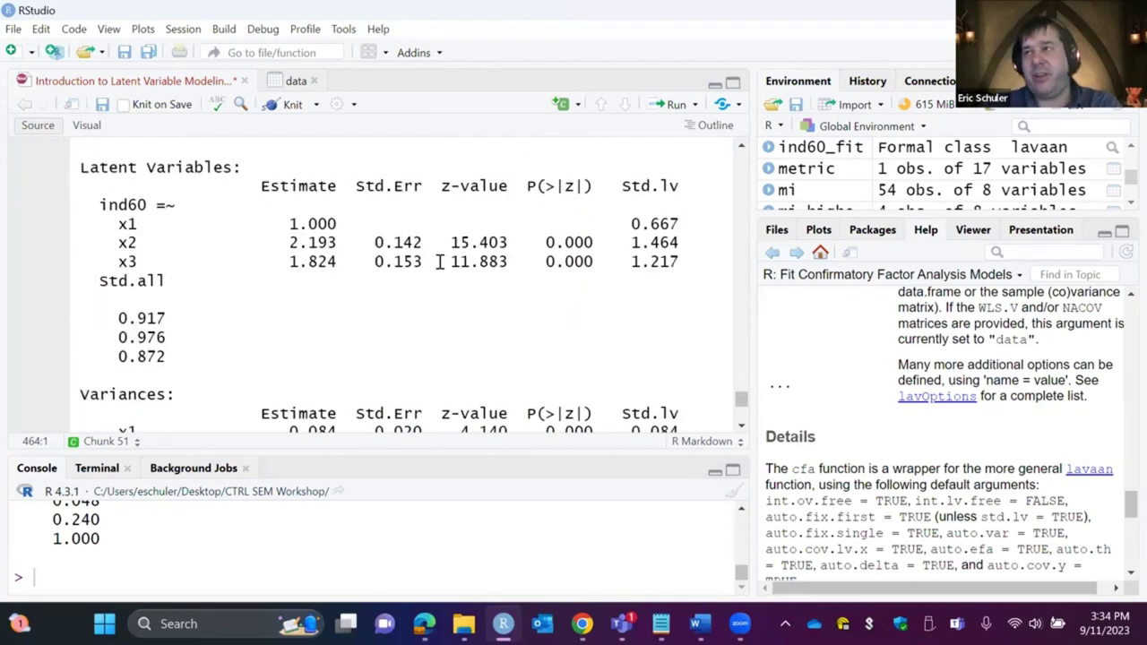
scroll(439, 262, down, 10)
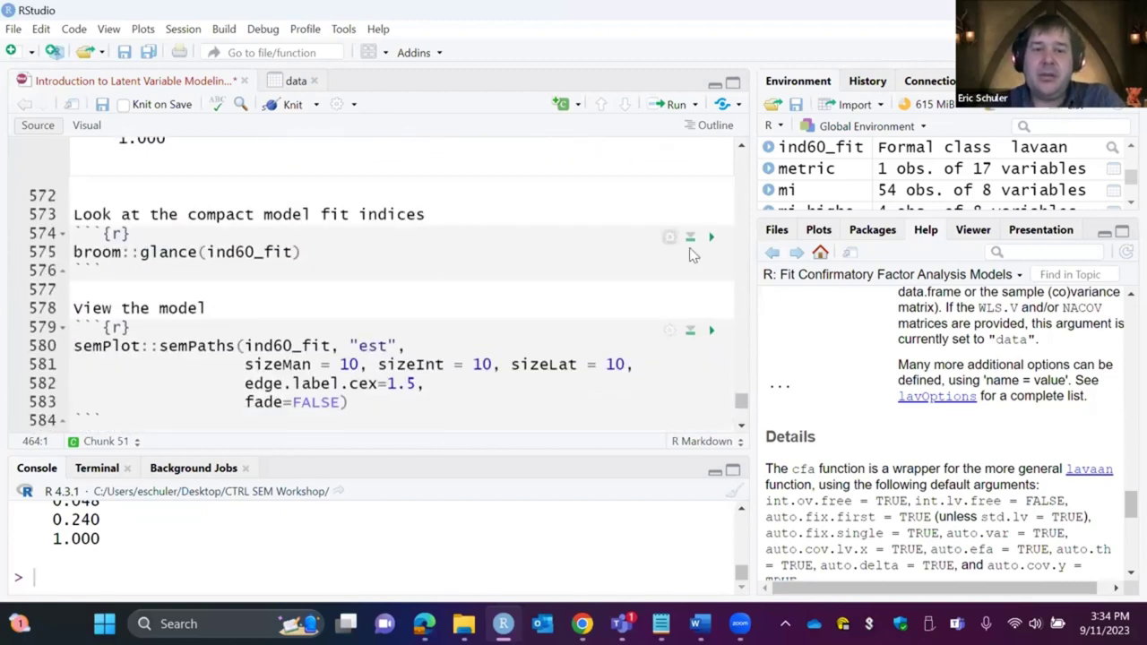
scroll(651, 337, down, 1)
click(710, 305)
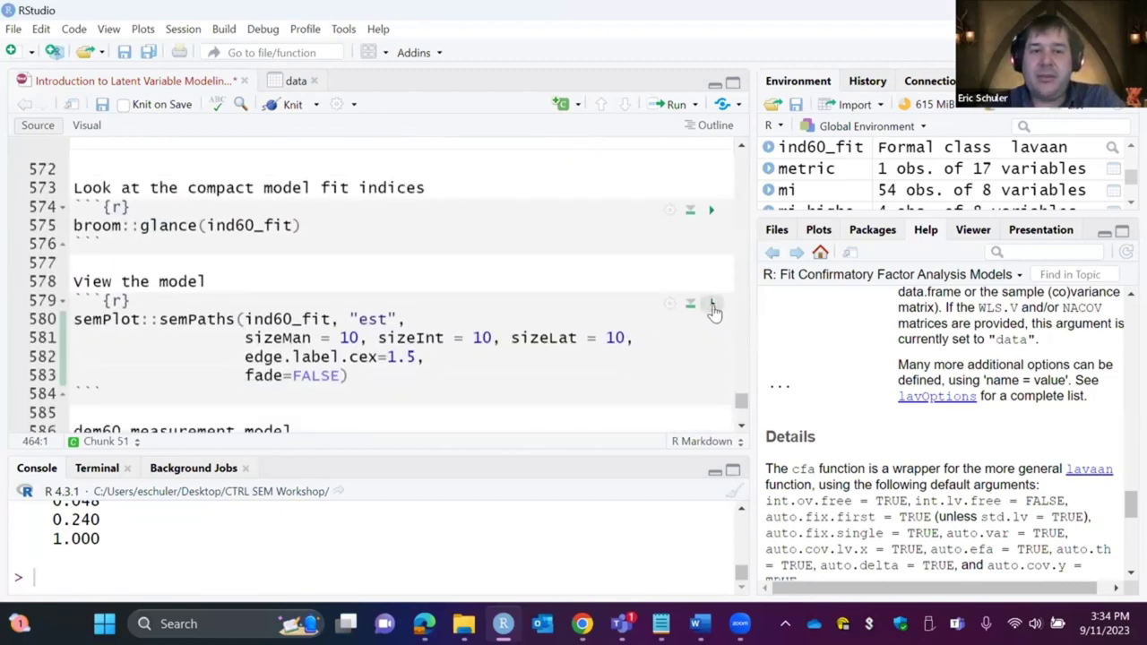
- Run the chunks that define dem60_model with indicators y1 to y4 and fit it with sem on PoliticalDemocracy
scroll(617, 240, down, 5)
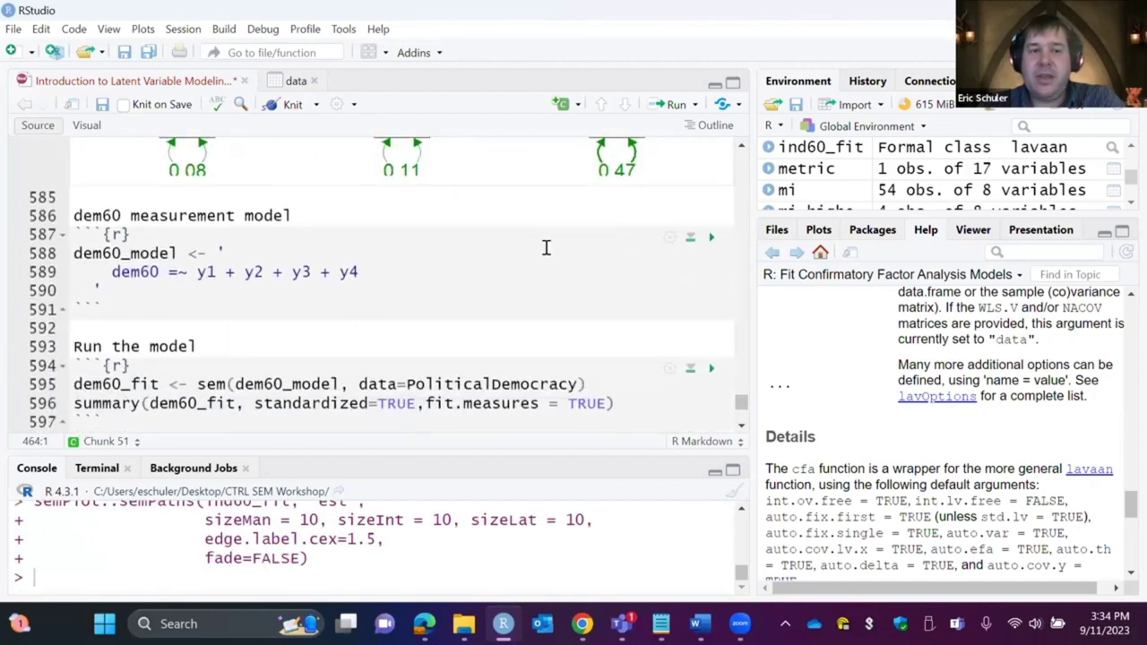
click(712, 238)
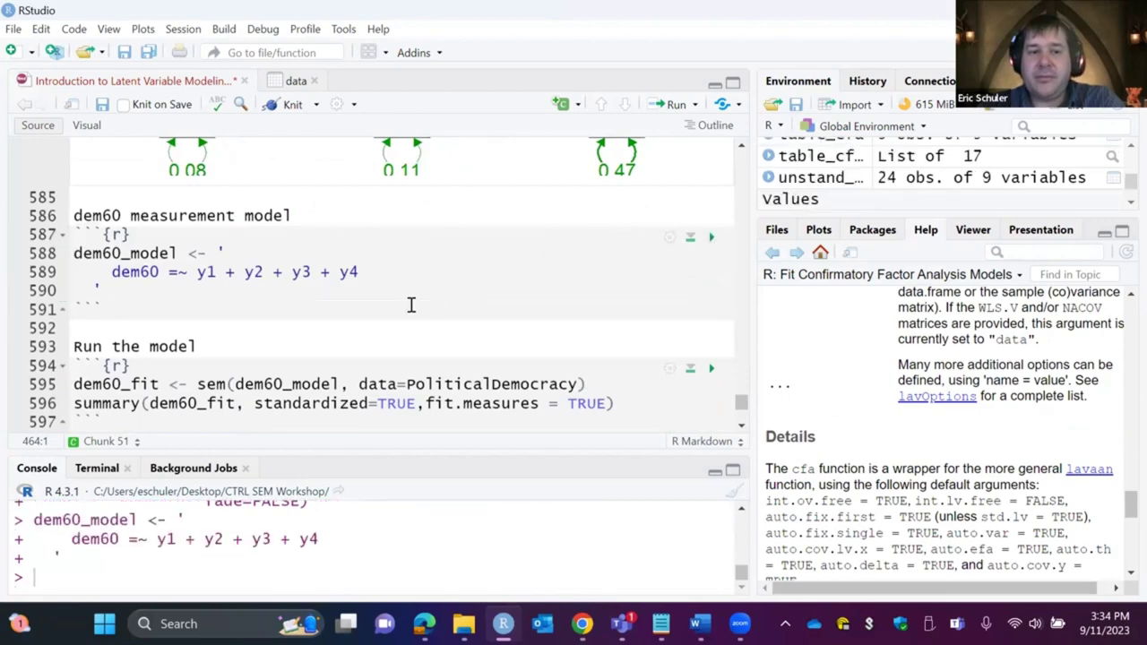
scroll(411, 305, down, 3)
click(711, 223)
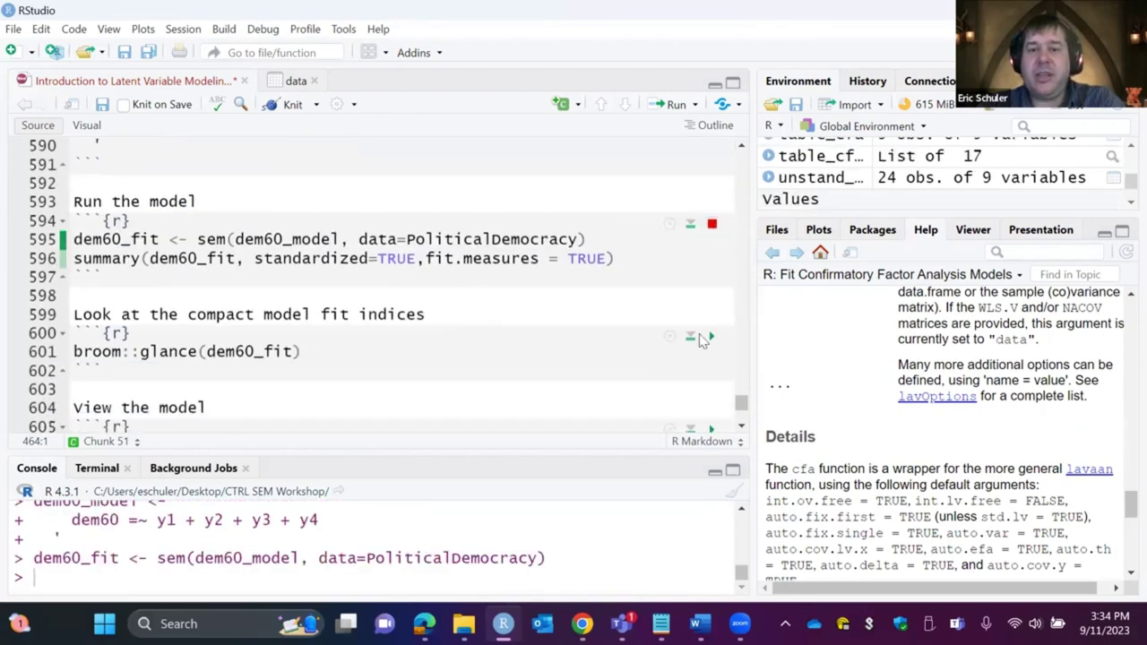
- Review the dem60_fit chi-square, CFI, TLI, RMSEA and SRMR, and run the semPaths chunk to plot the model
scroll(675, 338, down, 7)
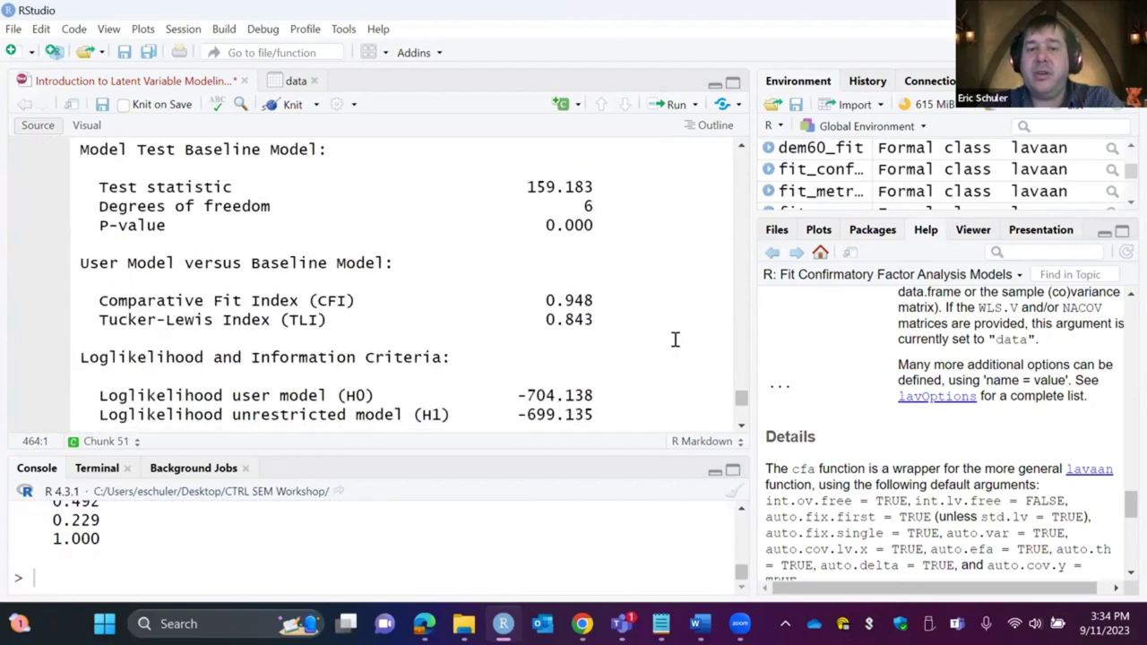
scroll(674, 339, down, 7)
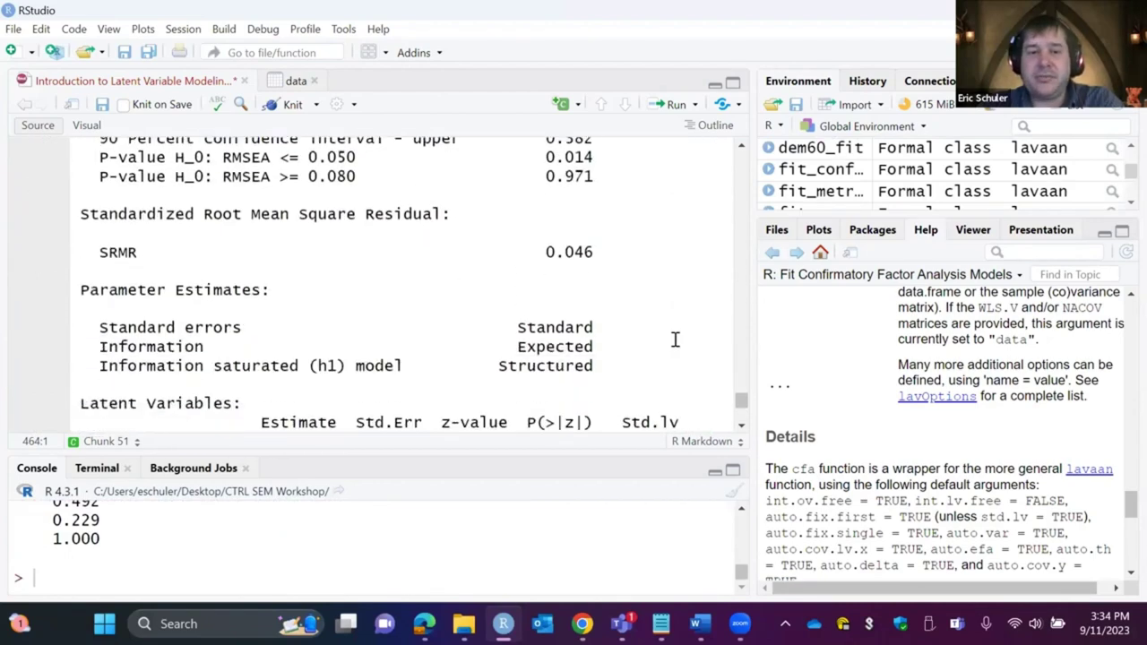
scroll(675, 338, up, 1)
scroll(578, 205, up, 6)
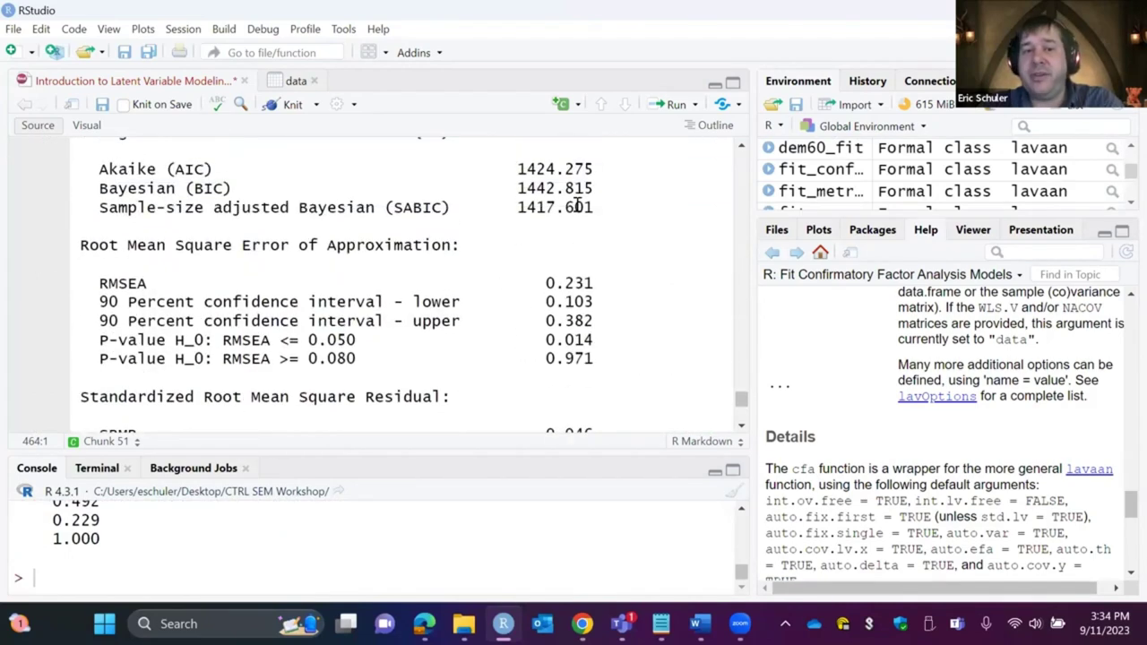
scroll(578, 205, up, 2)
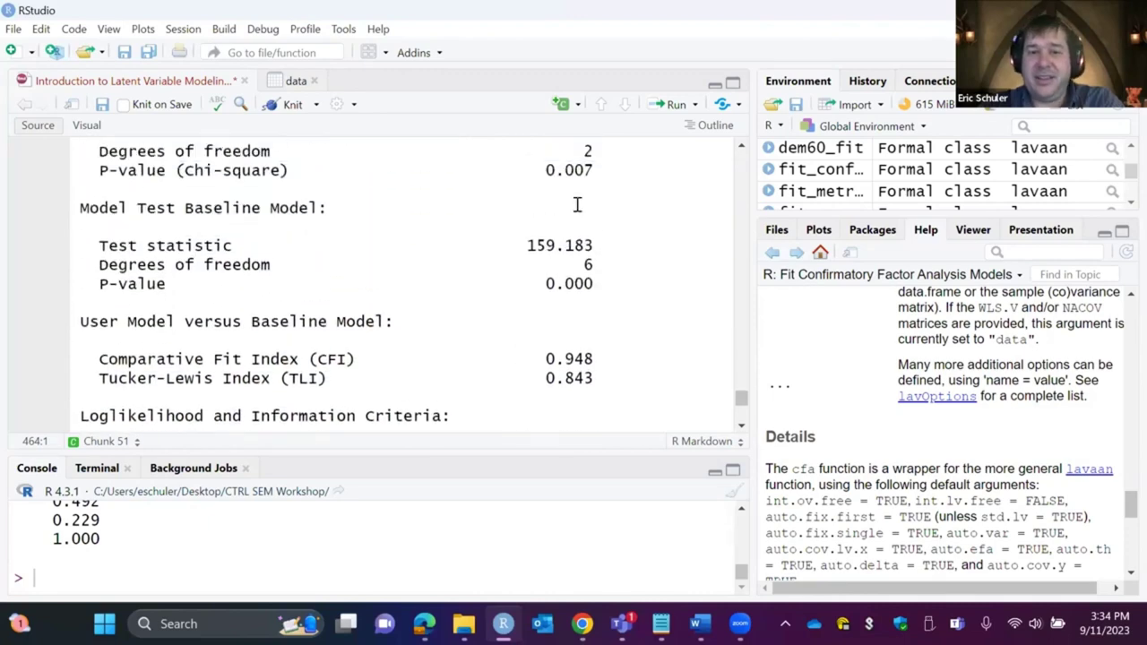
scroll(577, 204, down, 1)
scroll(577, 205, down, 8)
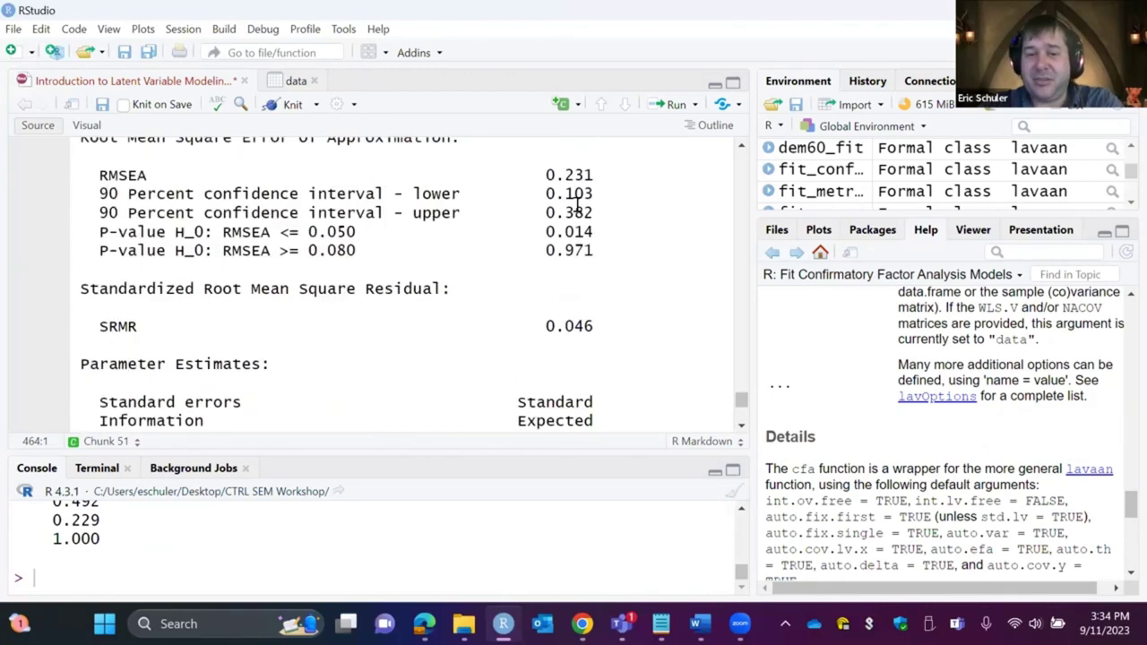
scroll(577, 205, down, 10)
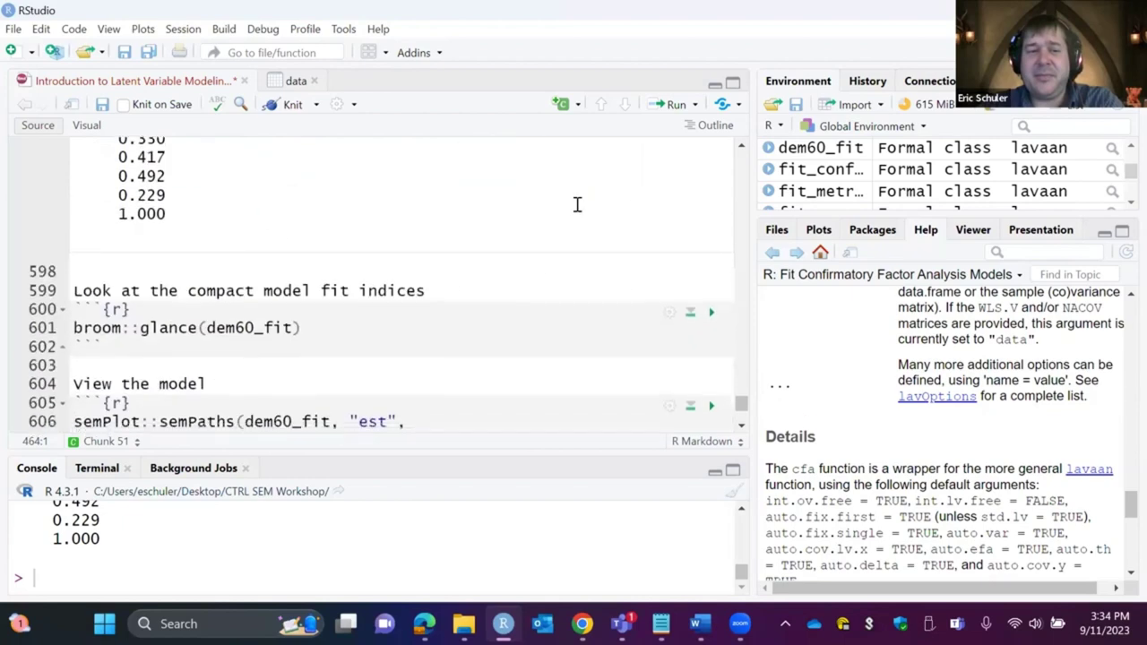
click(710, 230)
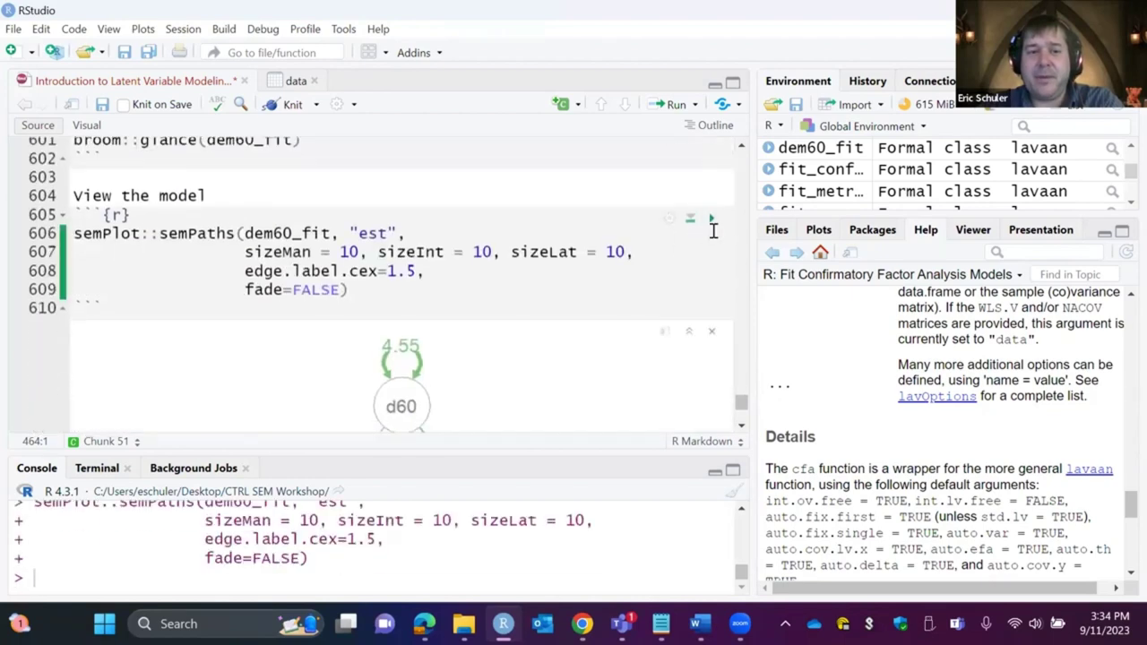
- Run the chunks that define dem65_model with indicators y5 to y8 and fit it with sem on PoliticalDemocracy
scroll(712, 231, down, 2)
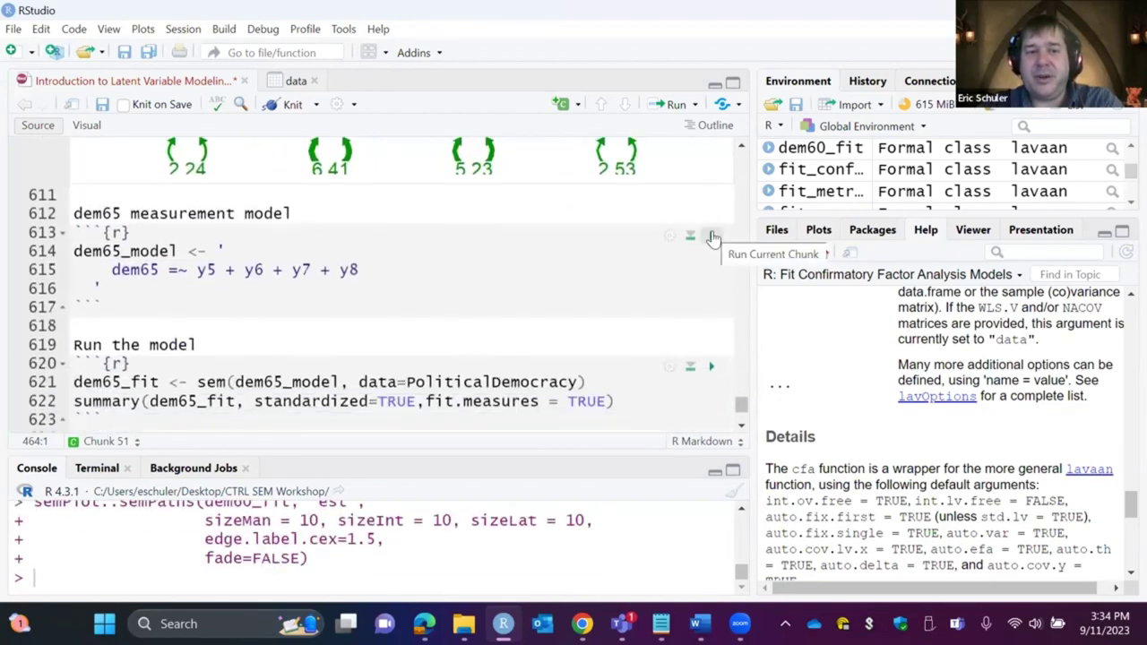
scroll(711, 244, up, 1)
scroll(711, 246, down, 1)
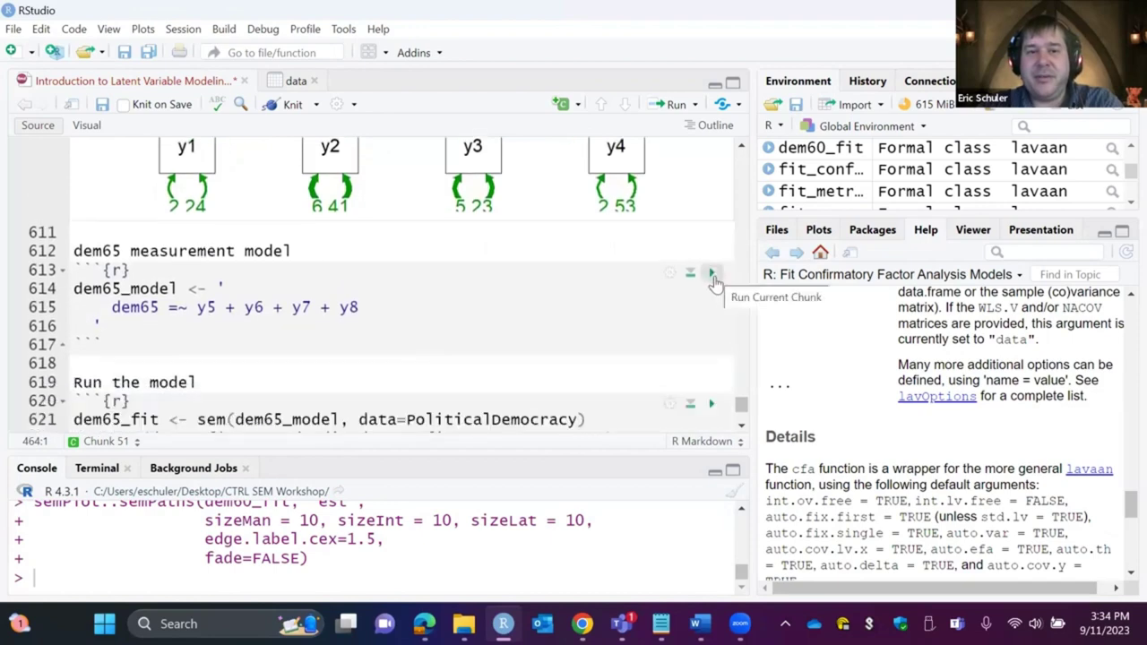
click(712, 275)
scroll(716, 276, down, 2)
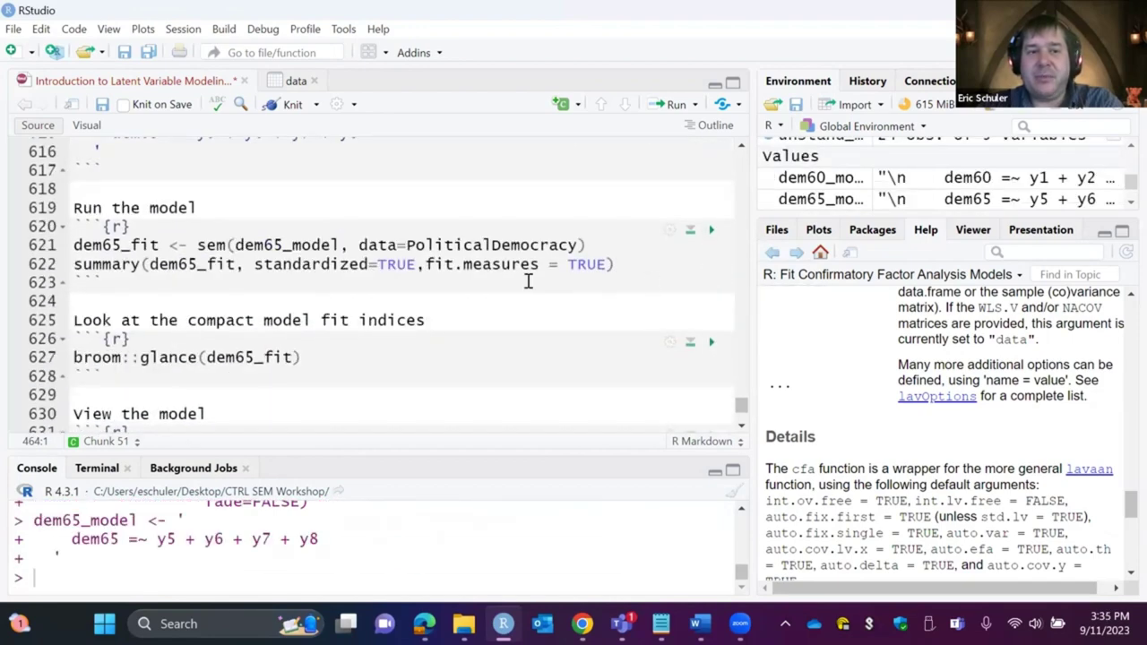
click(712, 232)
- Review the dem65_fit fit indices and factor loadings, and run the semPaths chunk to plot the model
scroll(715, 231, down, 6)
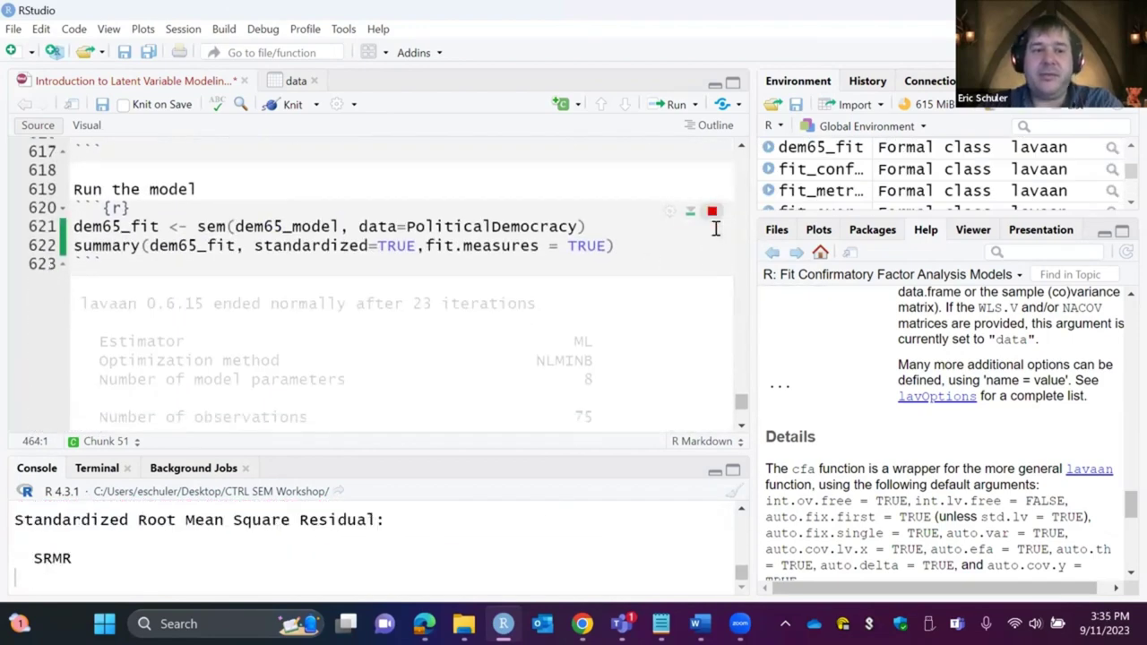
scroll(716, 229, down, 4)
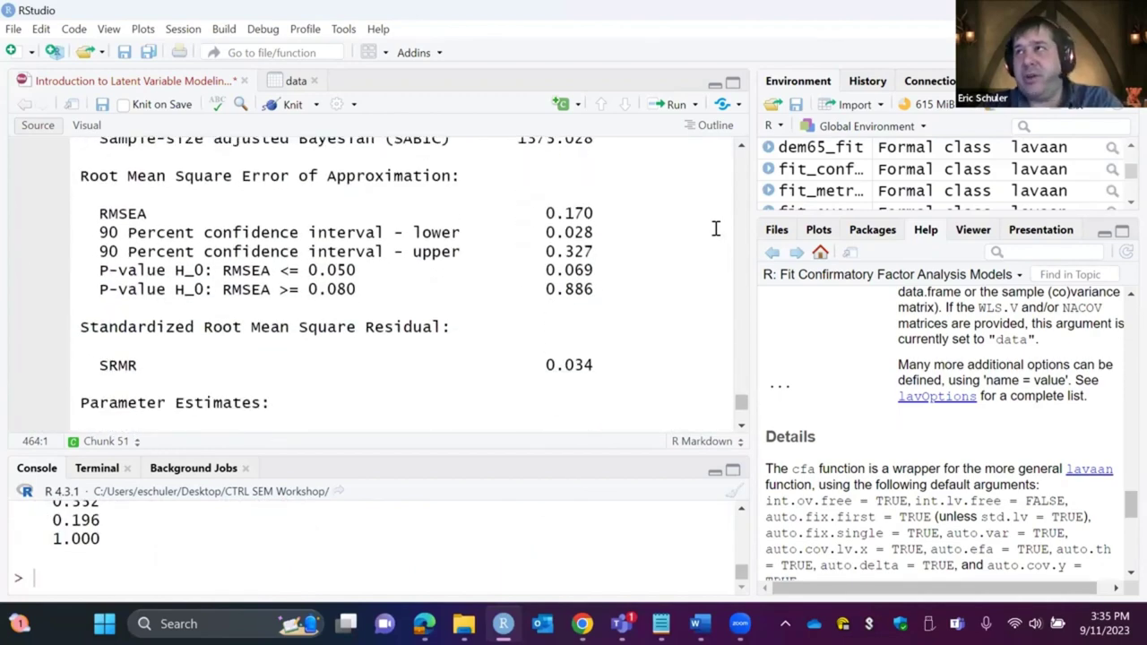
scroll(716, 228, down, 5)
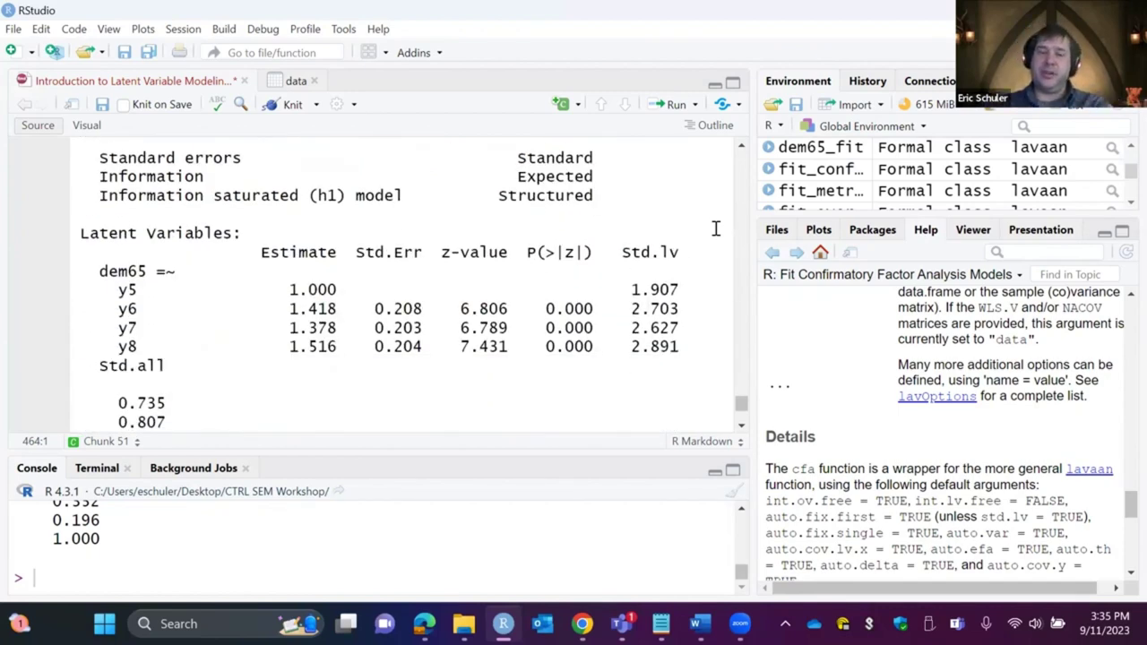
scroll(716, 228, down, 7)
scroll(716, 229, down, 3)
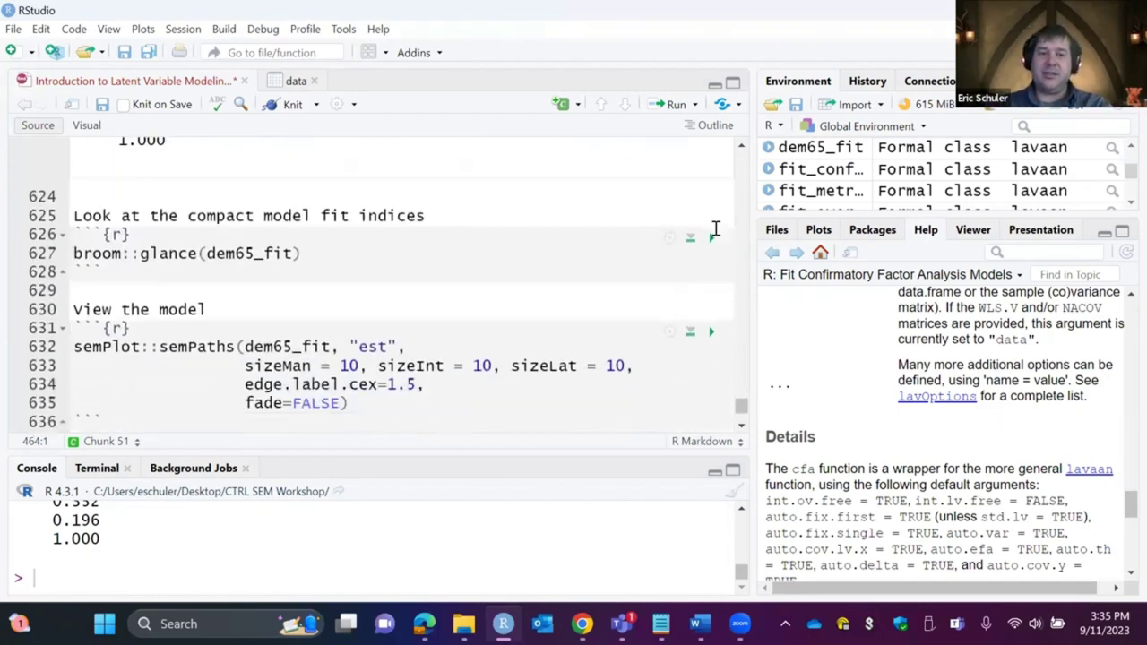
click(711, 330)
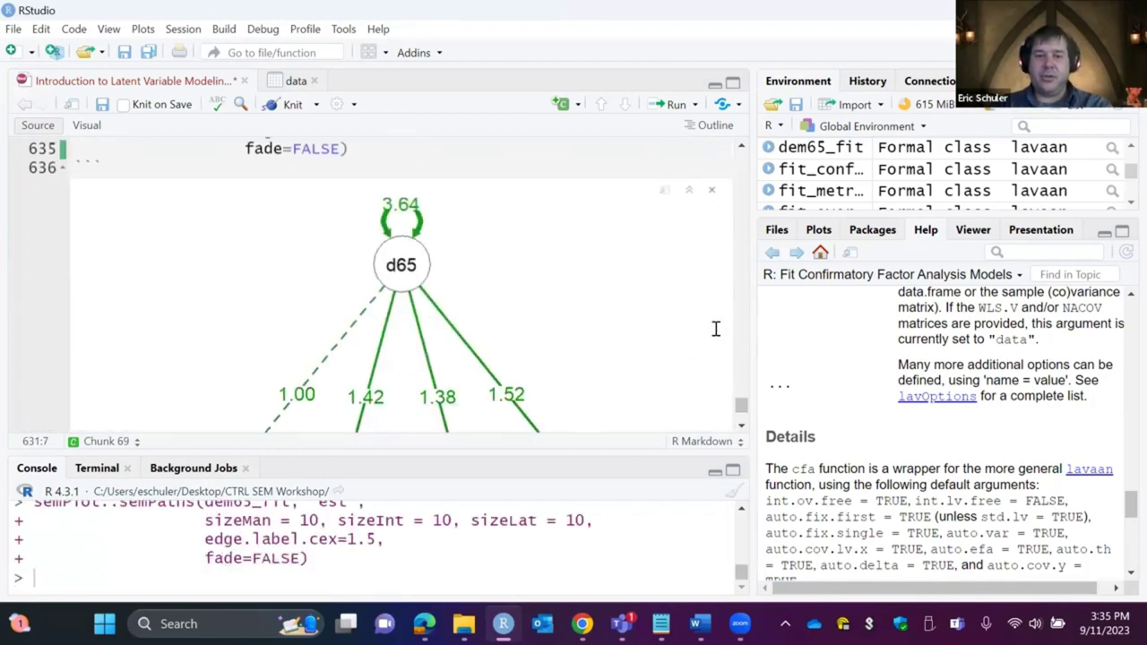
- Examine the combined model's measurement lines for ind60, dem60 and dem65 and its regressions of dem60 and dem65
scroll(716, 329, down, 6)
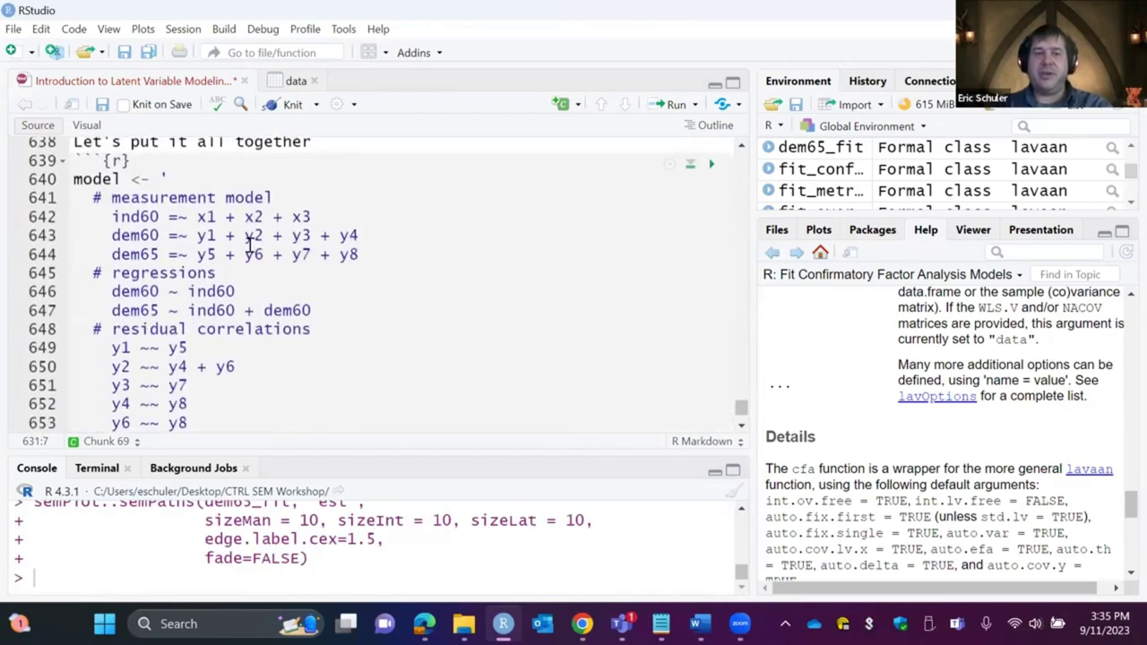
drag(102, 216, 205, 224)
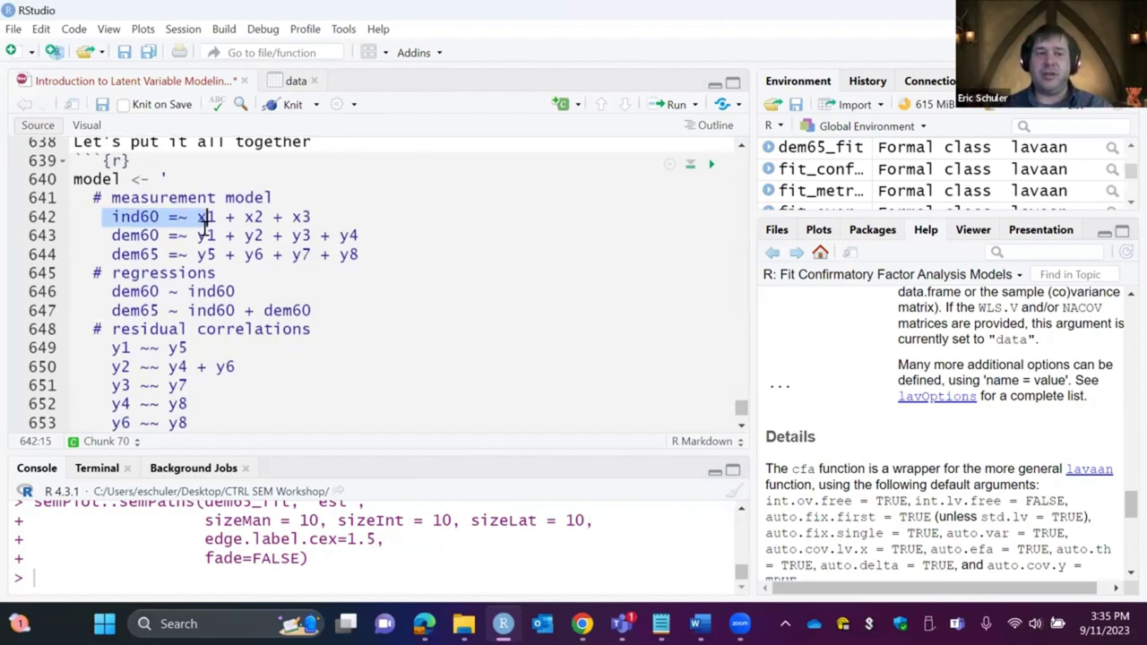
click(130, 219)
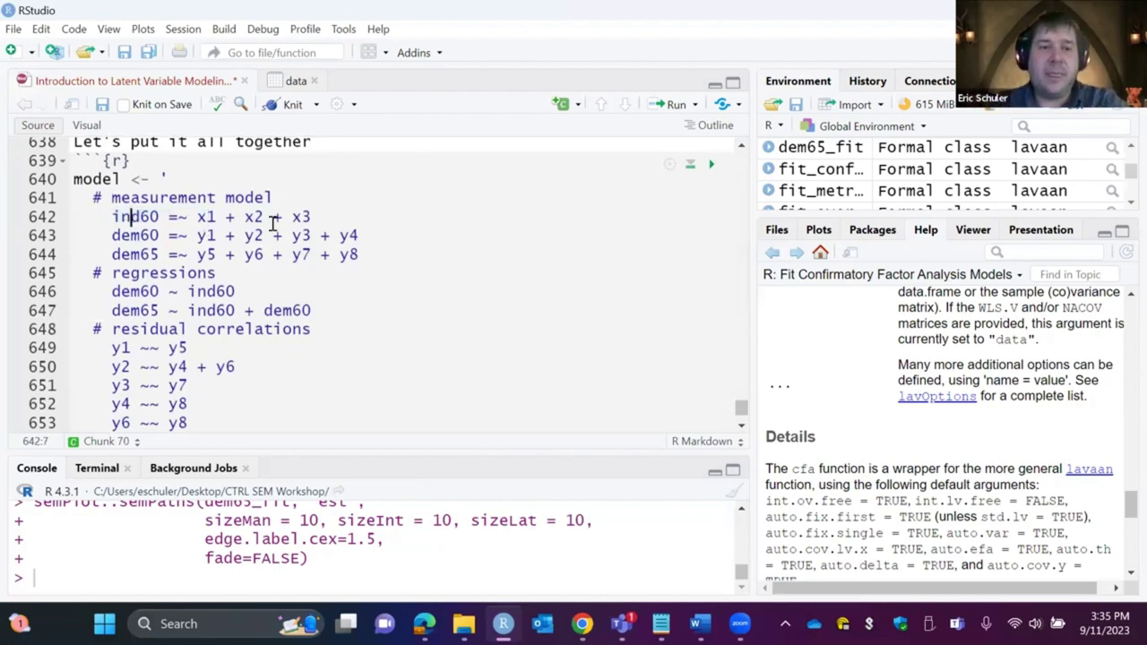
drag(314, 219, 111, 219)
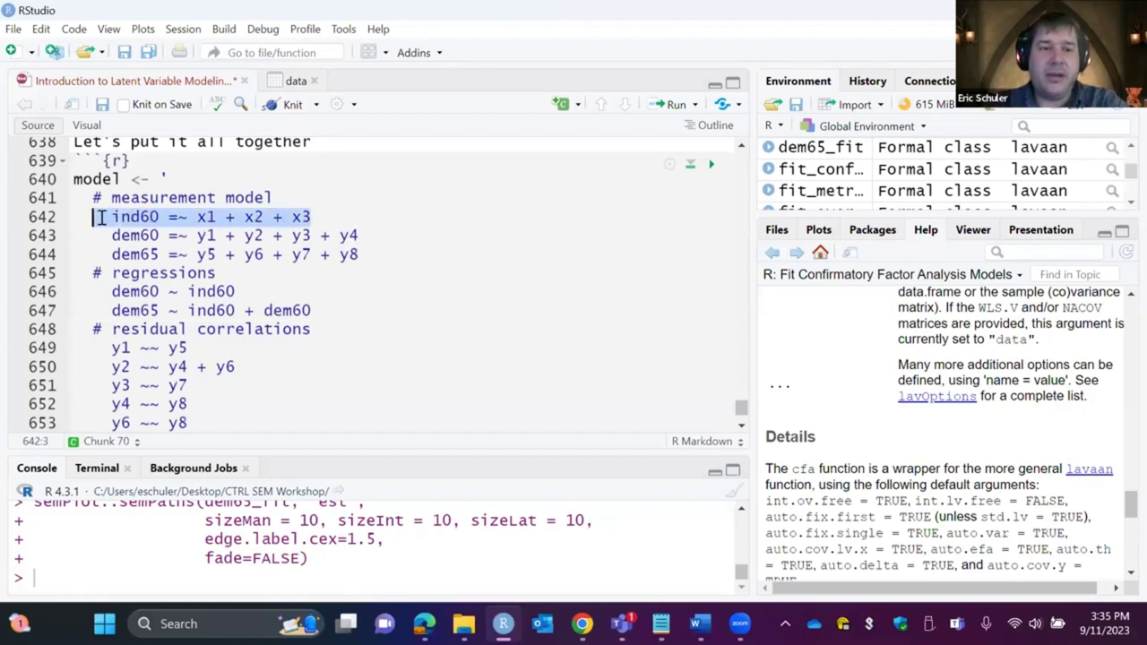
drag(381, 238, 112, 237)
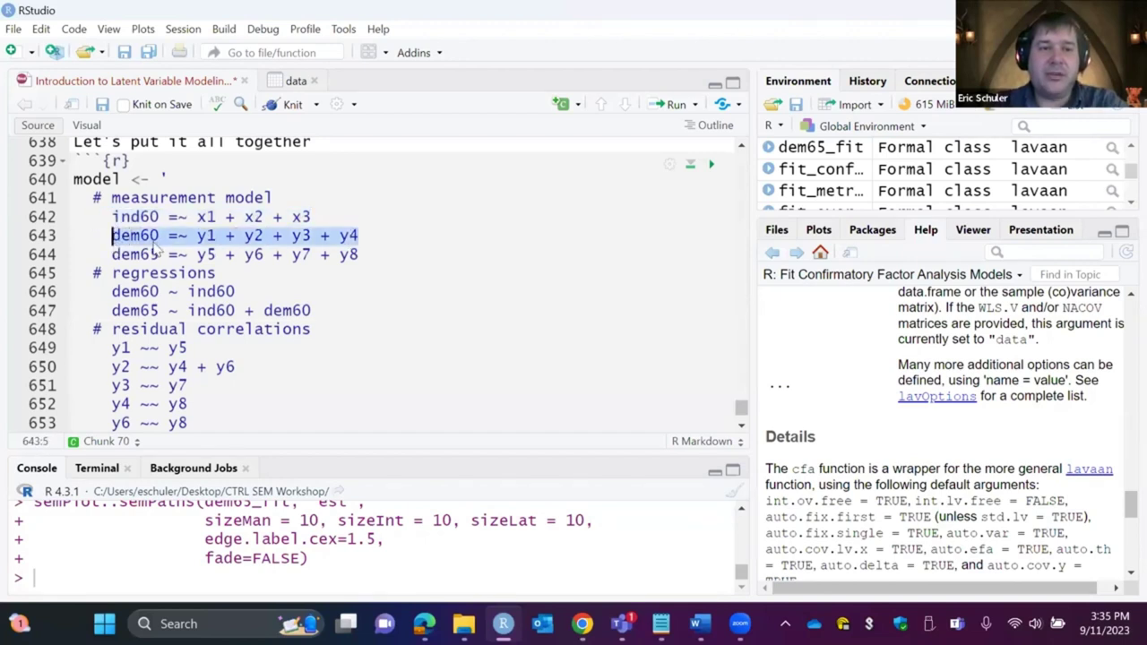
drag(403, 264, 105, 260)
click(140, 310)
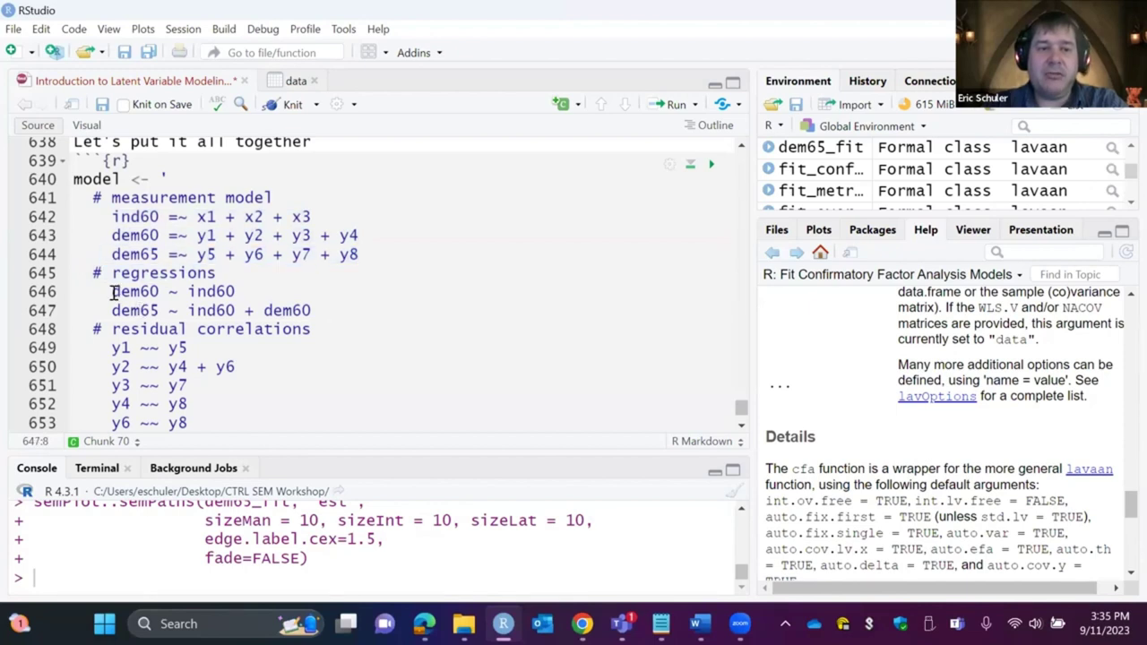
drag(141, 274, 220, 292)
click(130, 311)
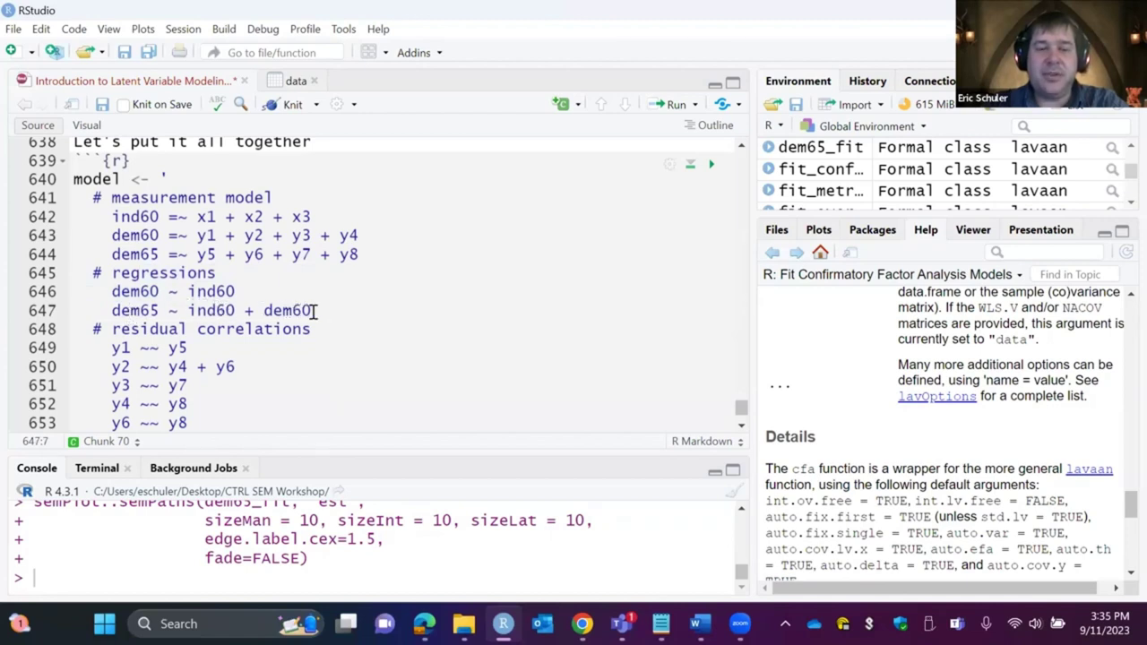
- Run the chunk that defines the combined model with its measurement, regression and residual correlation parts
scroll(381, 324, down, 1)
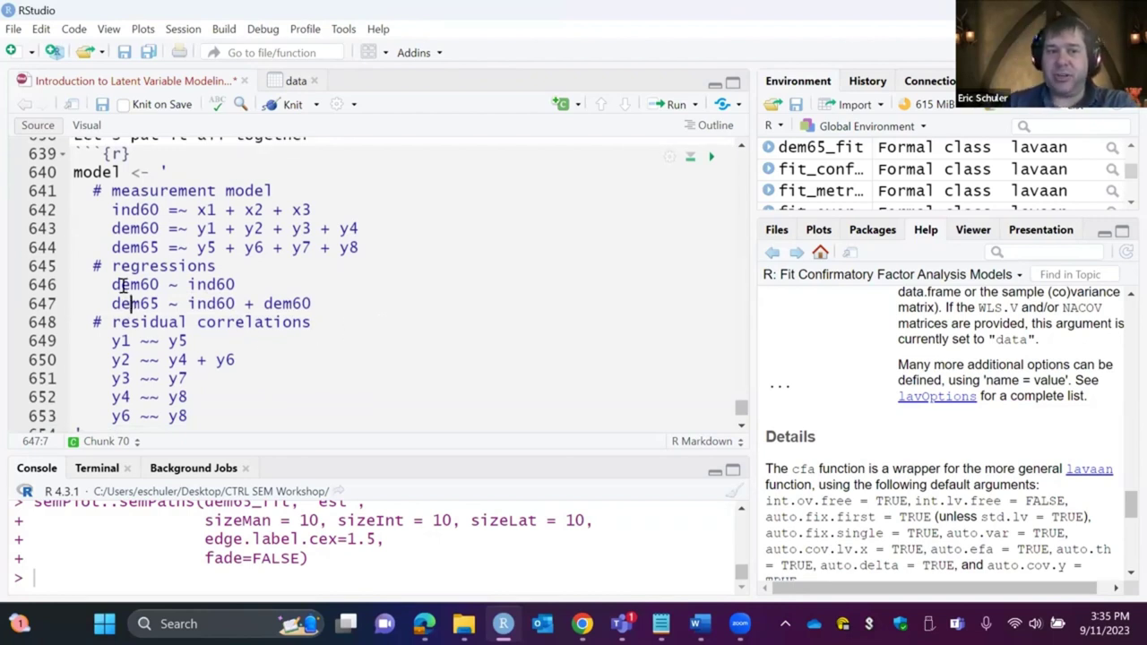
scroll(542, 299, down, 3)
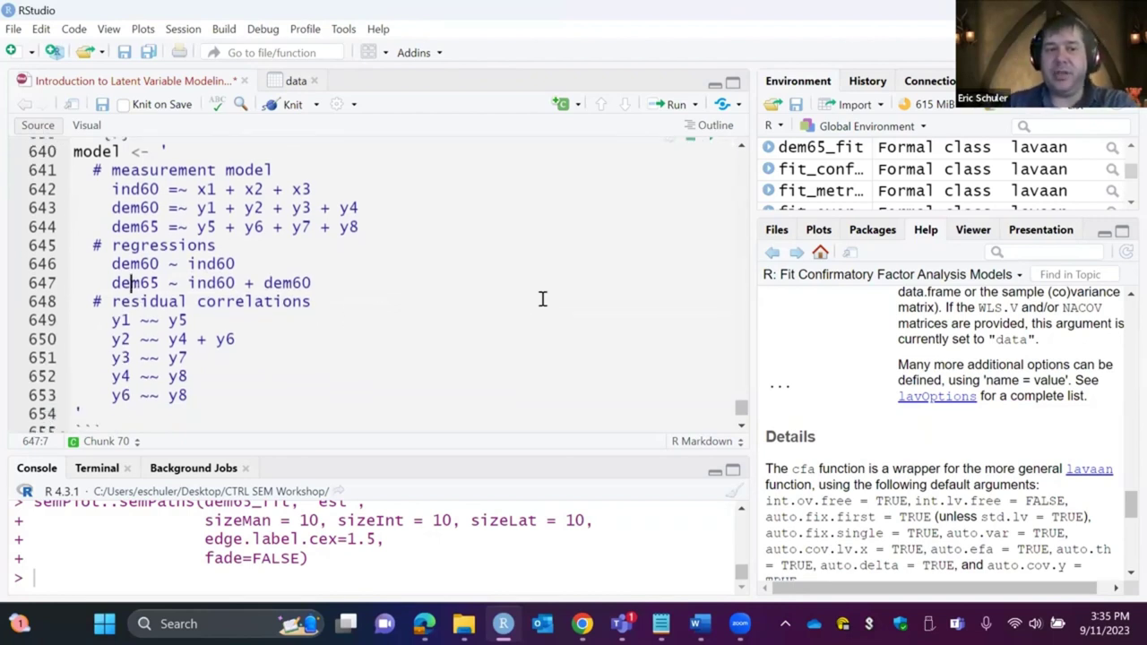
scroll(567, 266, up, 1)
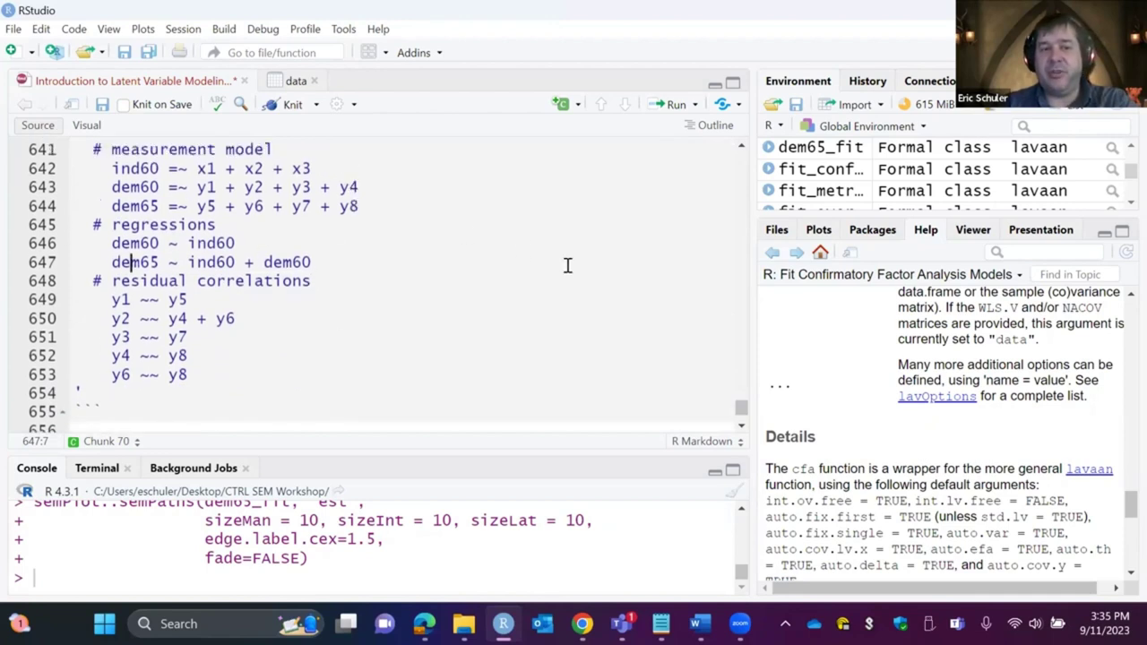
scroll(567, 265, down, 2)
scroll(567, 266, up, 4)
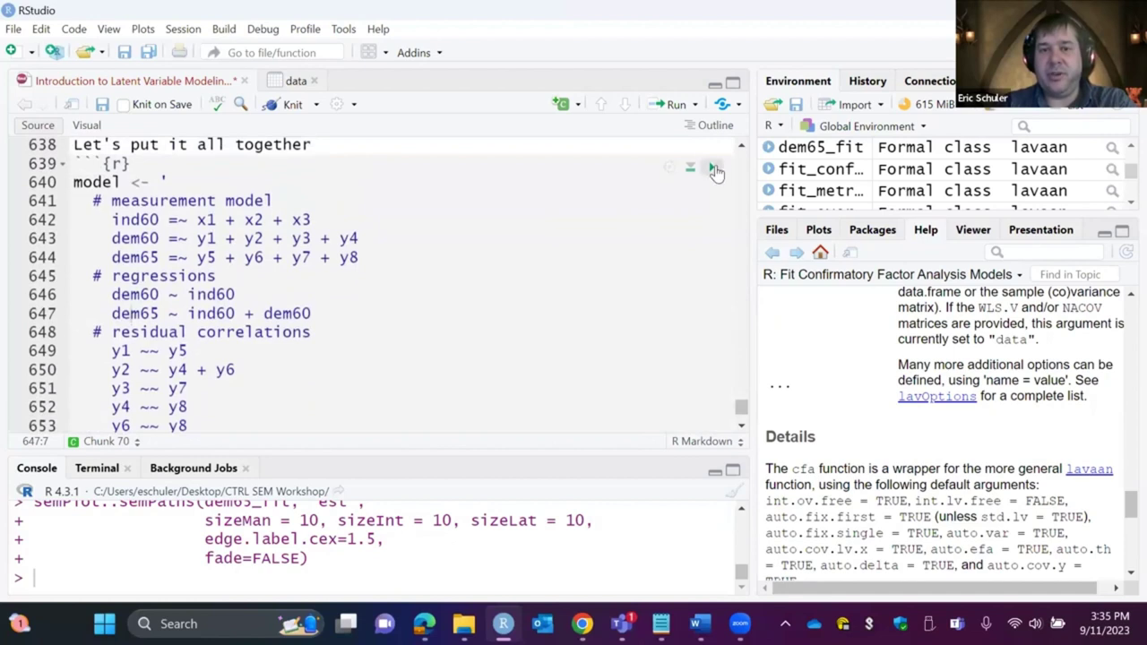
click(712, 166)
scroll(528, 297, up, 2)
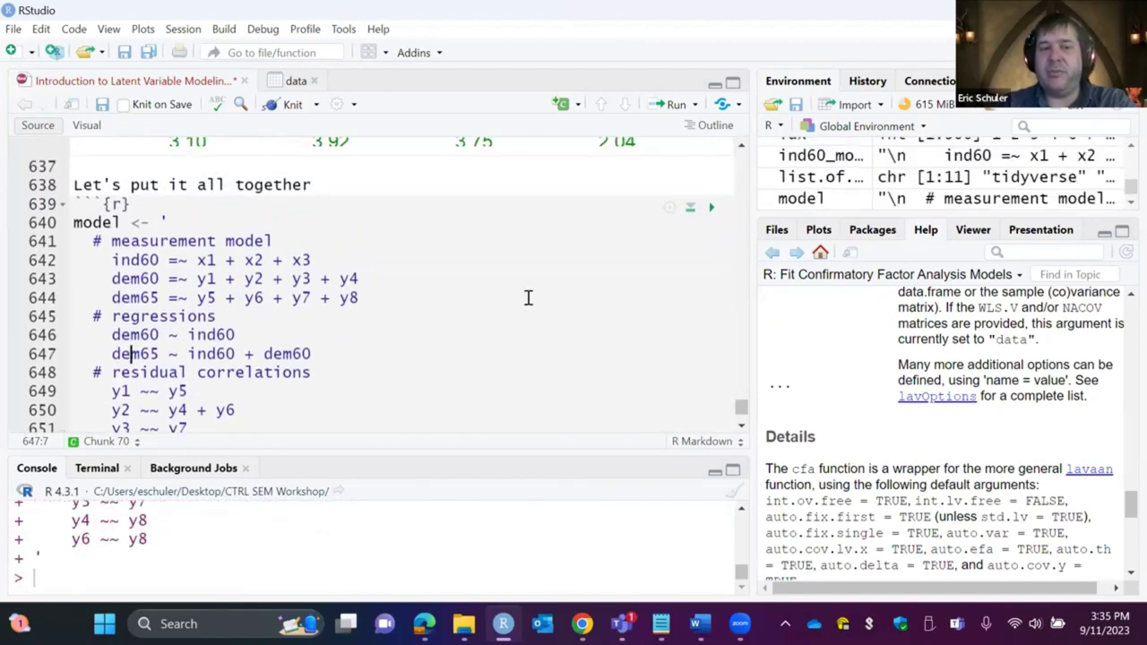
- Run the chunk that fits sr_fit with sem on PoliticalDemocracy and summarizes it with standardized estimates and fit measures
scroll(257, 307, down, 3)
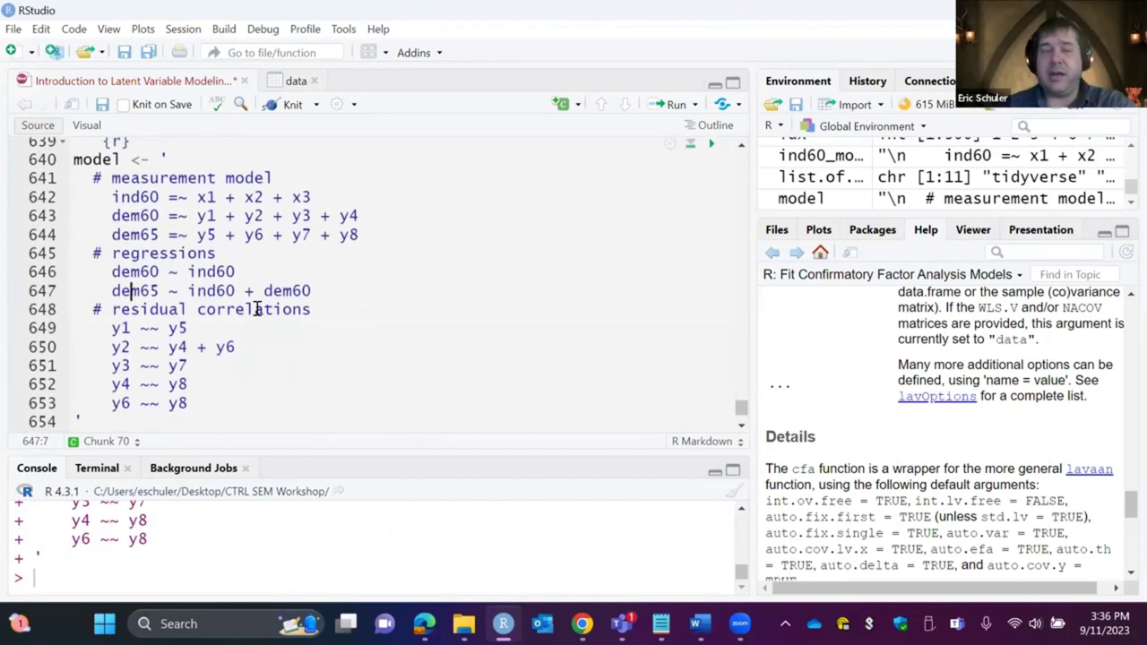
scroll(257, 308, down, 5)
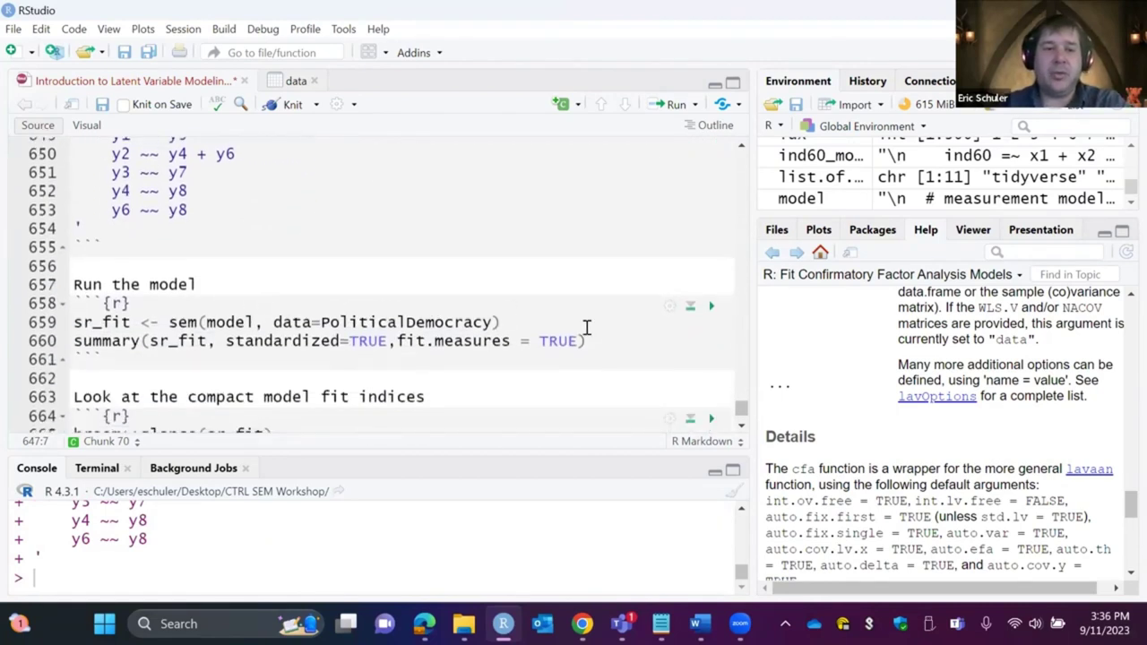
click(711, 307)
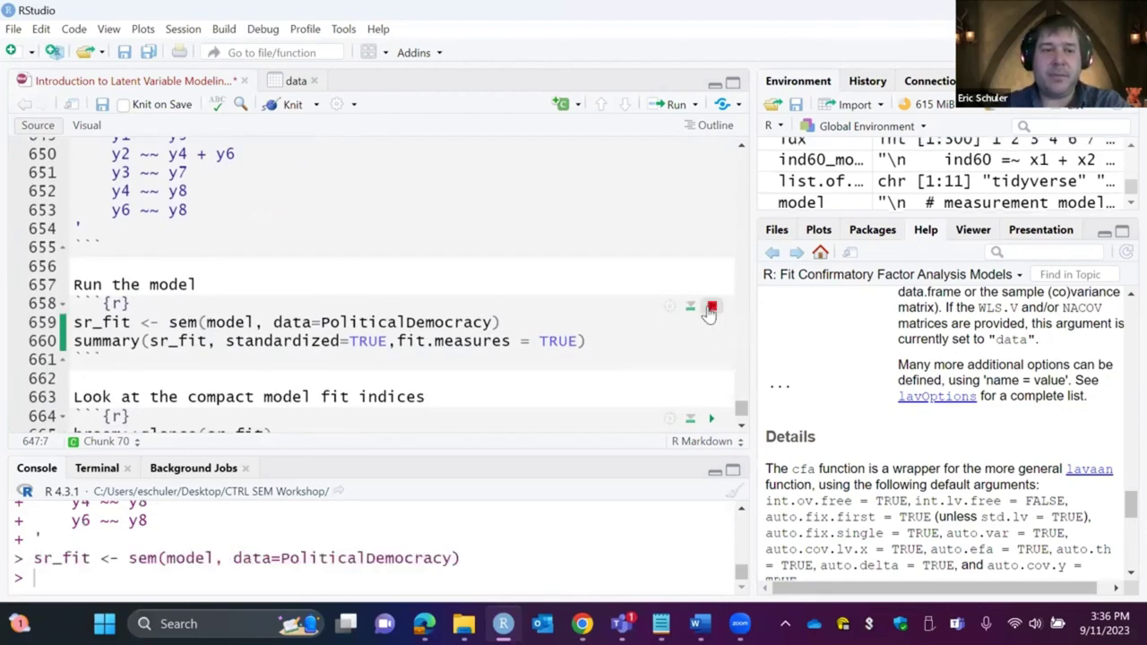
- Review the sr_fit chi-square, CFI, TLI, RMSEA and SRMR, and the factor loadings of ind60, dem60 and dem65
scroll(417, 300, down, 5)
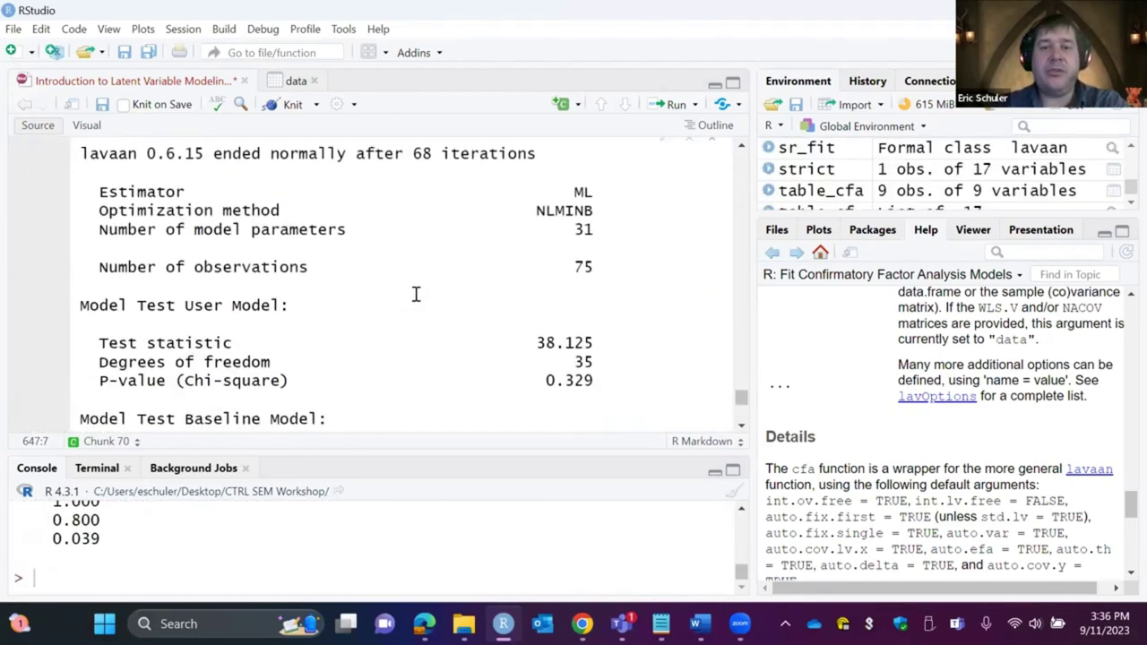
scroll(416, 294, down, 5)
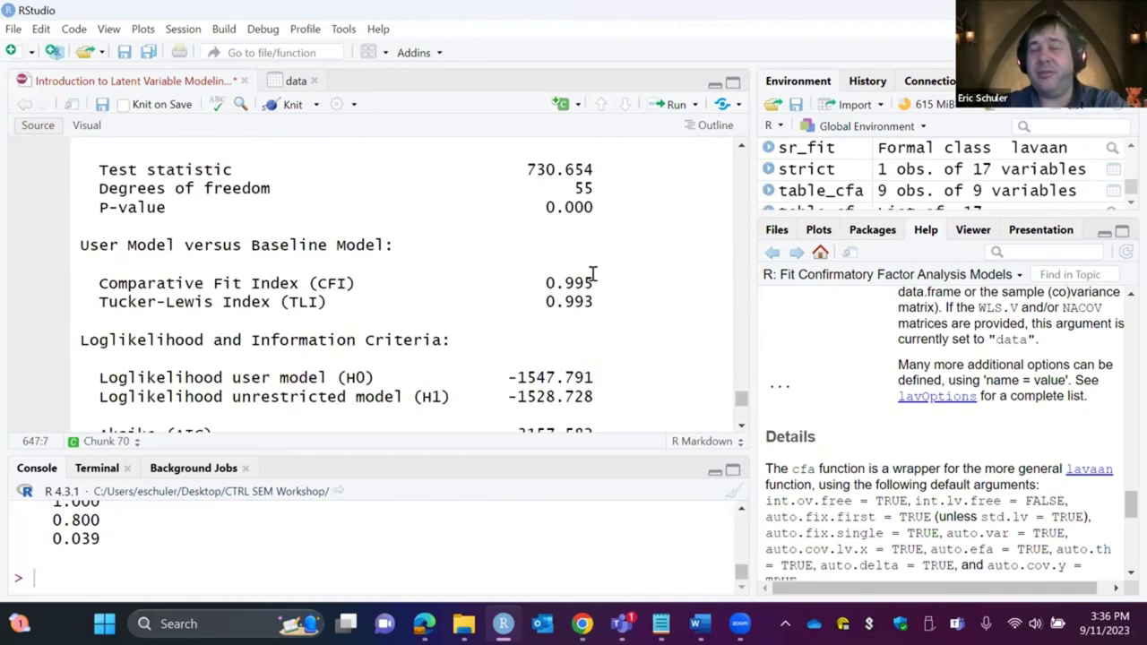
scroll(618, 340, down, 5)
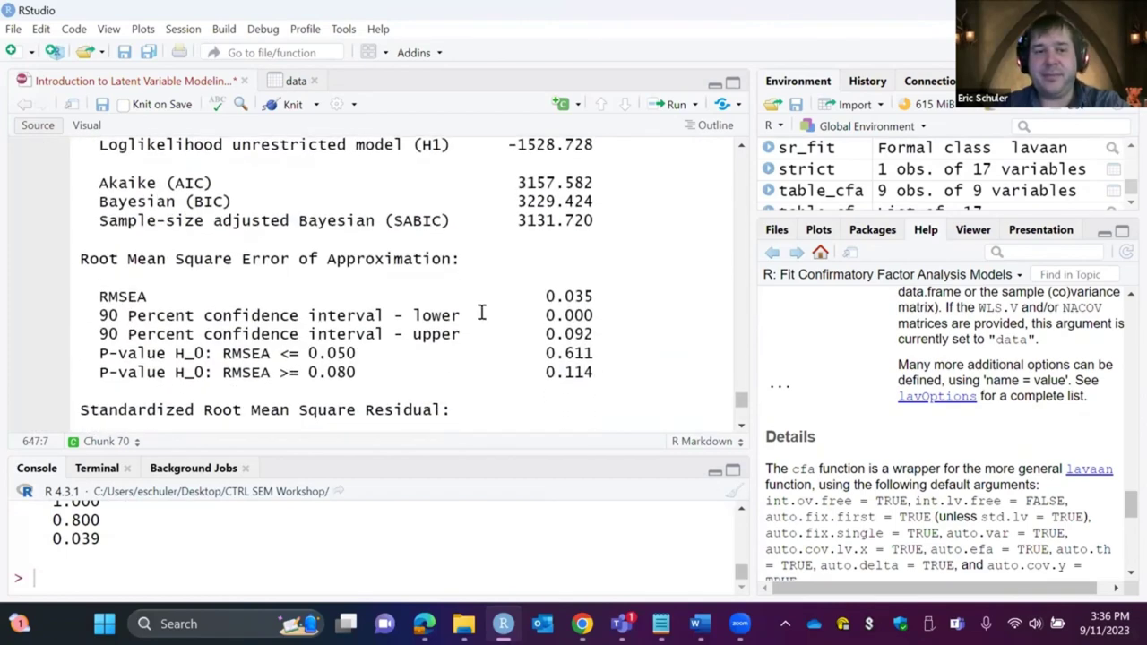
scroll(604, 315, down, 3)
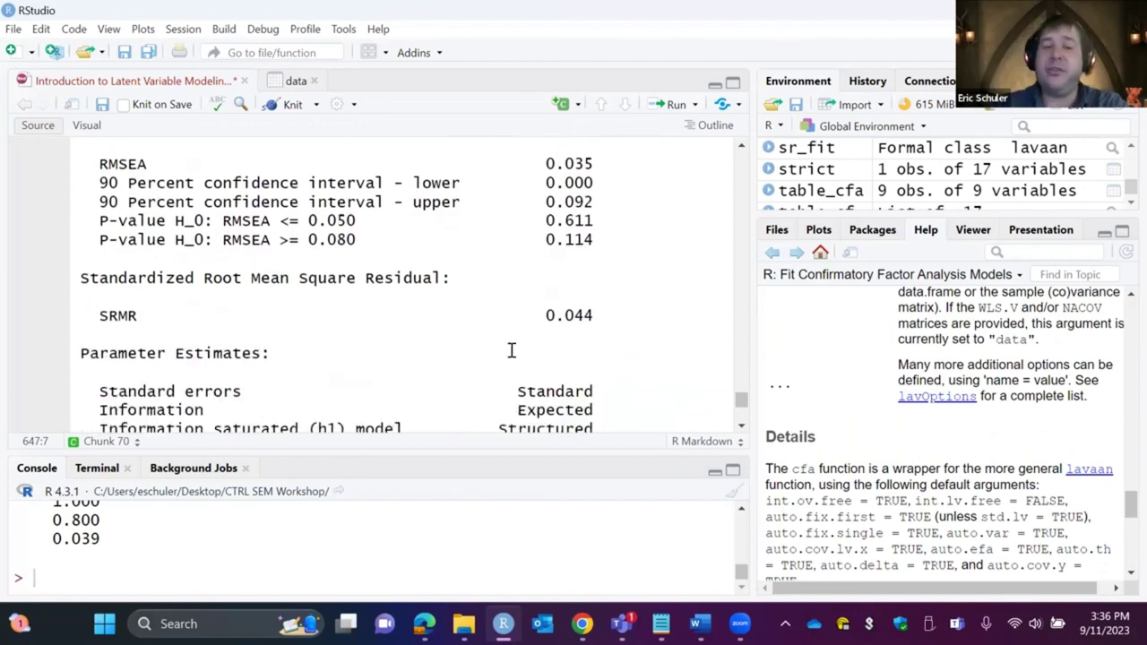
scroll(512, 349, down, 3)
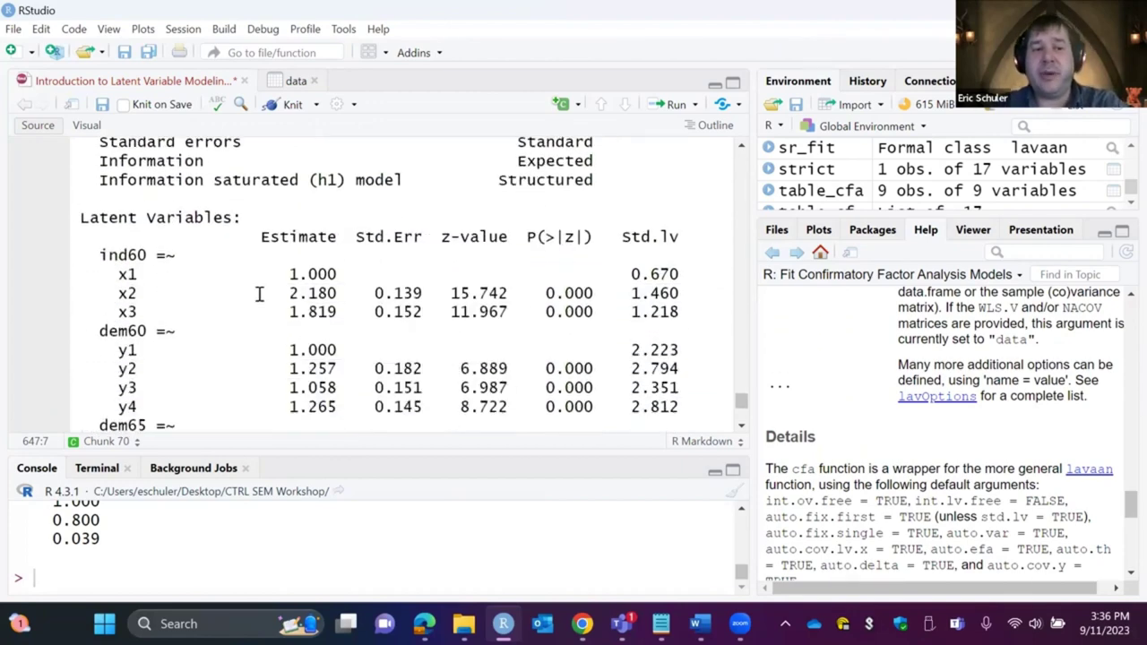
scroll(258, 294, down, 1)
scroll(200, 320, down, 2)
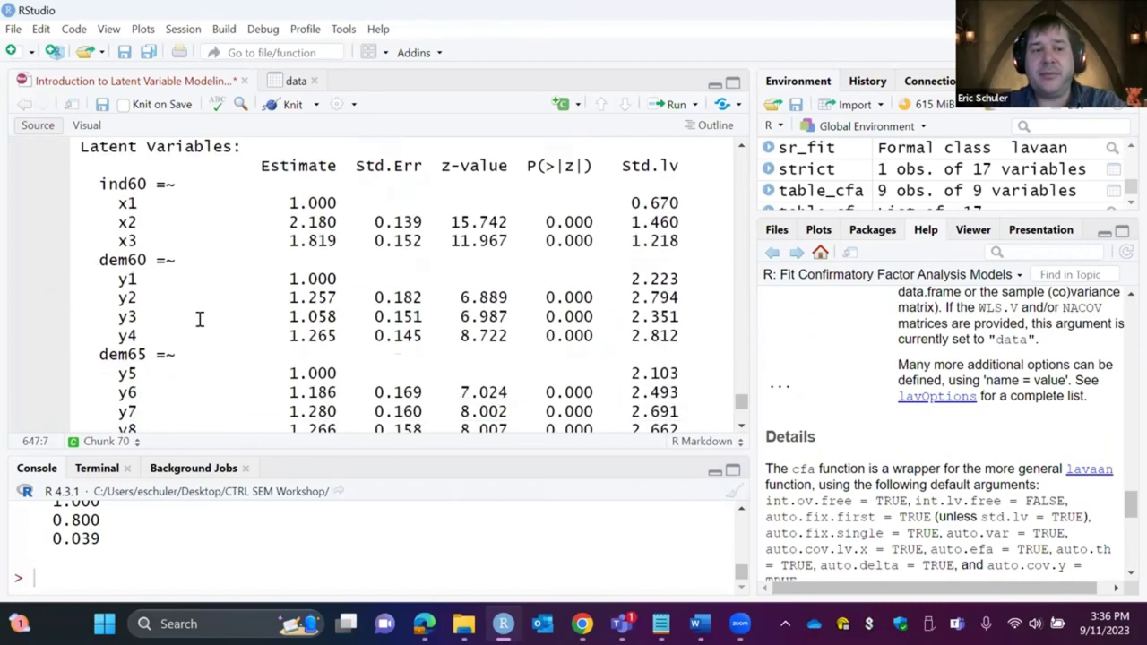
scroll(200, 320, down, 2)
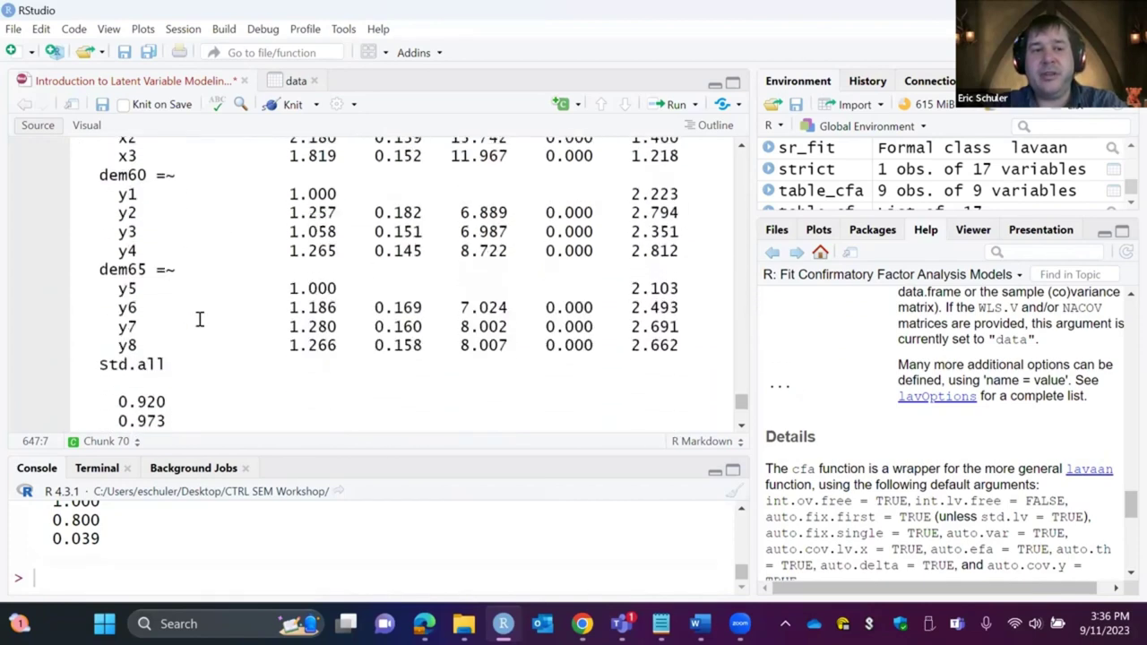
scroll(200, 320, up, 3)
scroll(199, 320, down, 2)
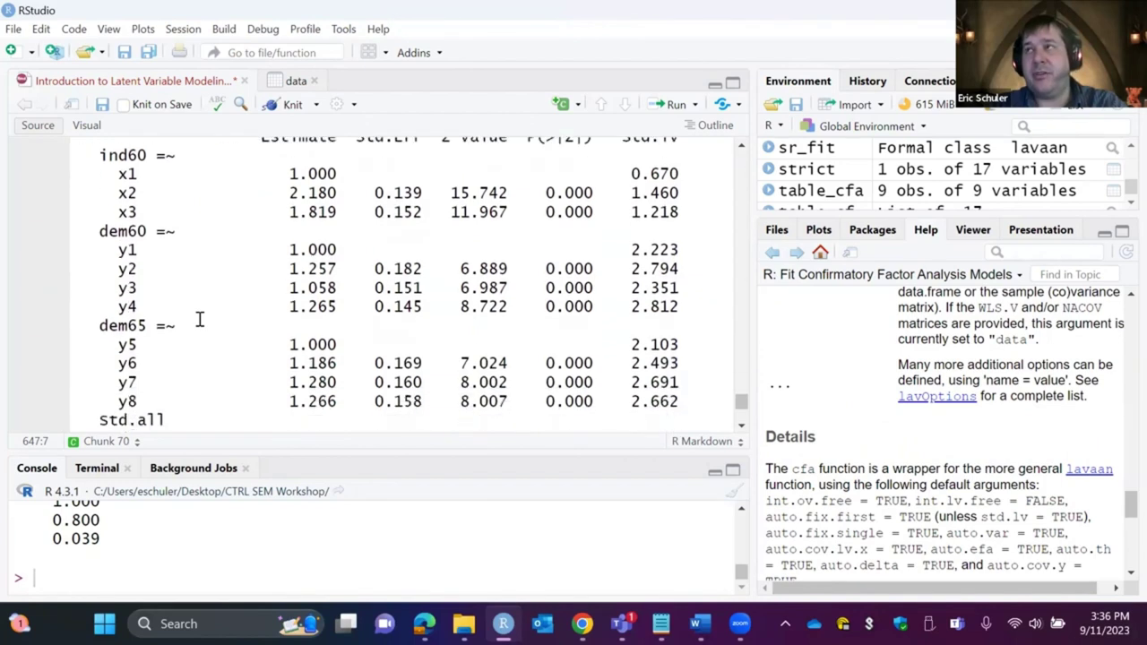
- Examine the estimates, p-values and standardized coefficients for the regressions of dem60 on ind60 and of dem65 on ind60 and dem60
scroll(199, 320, down, 5)
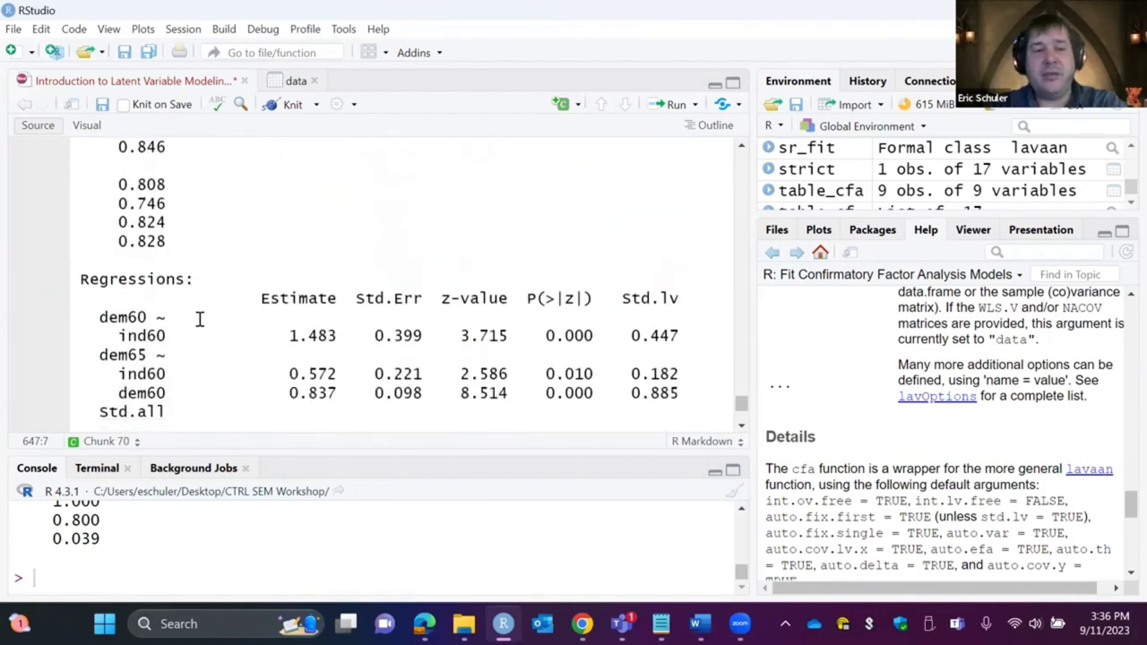
scroll(200, 320, down, 1)
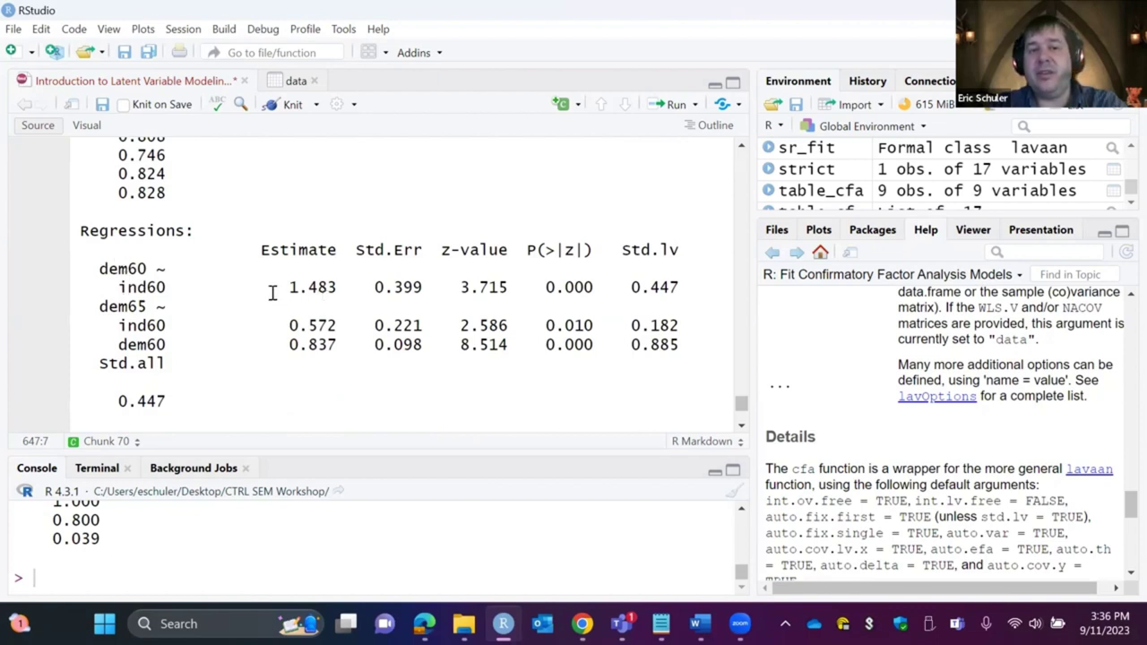
drag(271, 289, 331, 285)
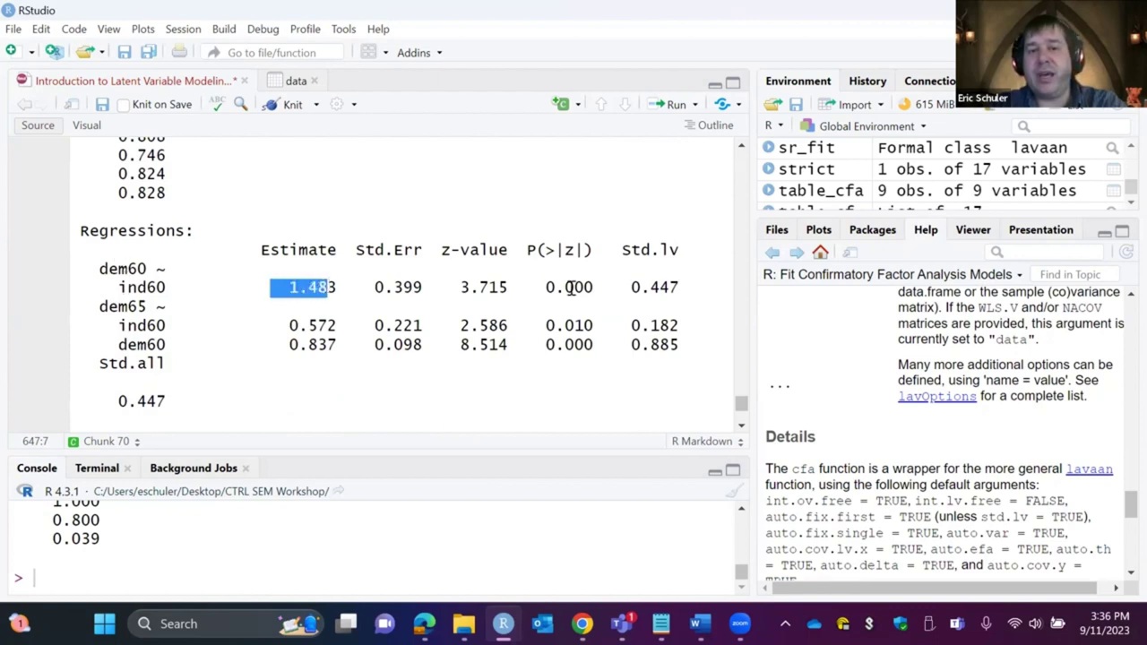
click(337, 286)
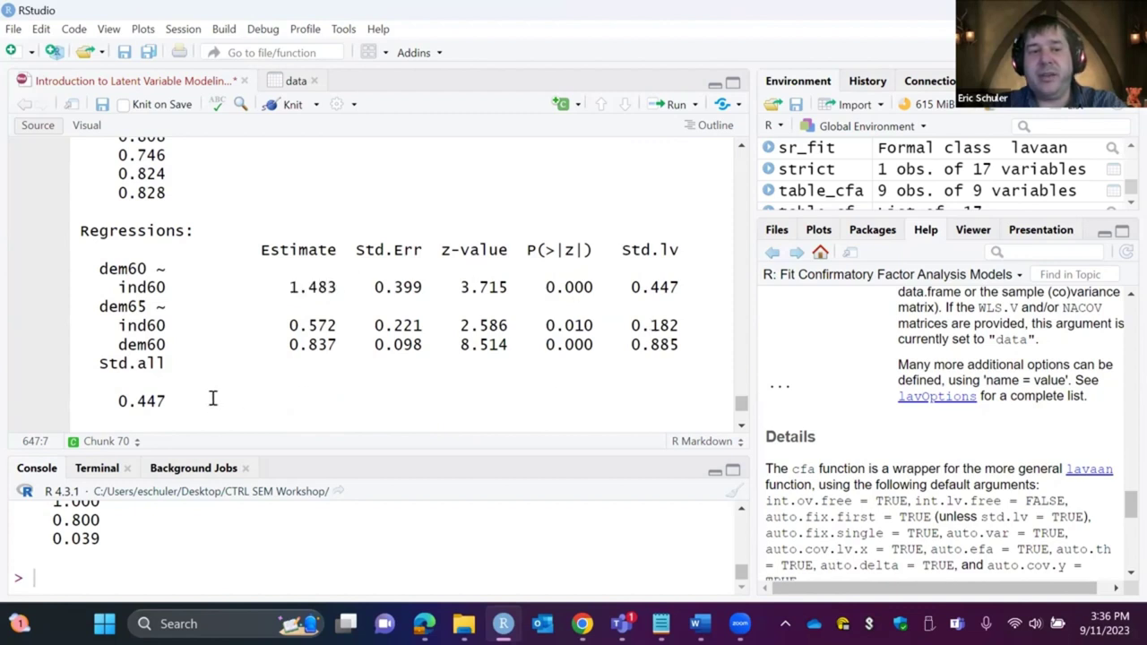
drag(166, 401, 110, 402)
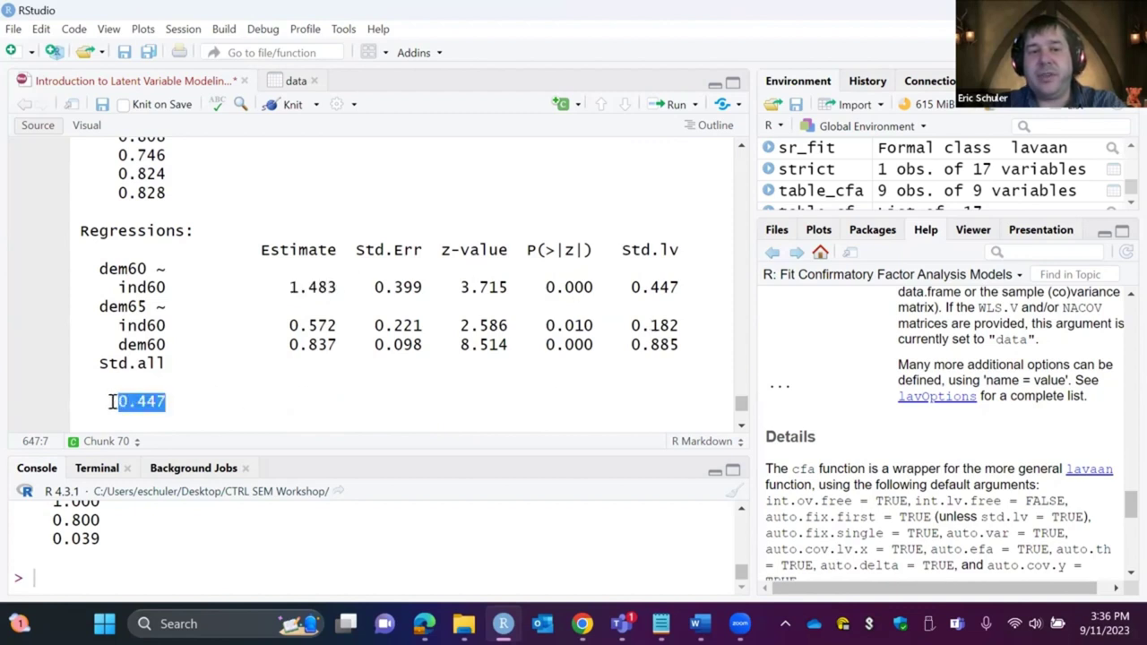
scroll(266, 418, down, 3)
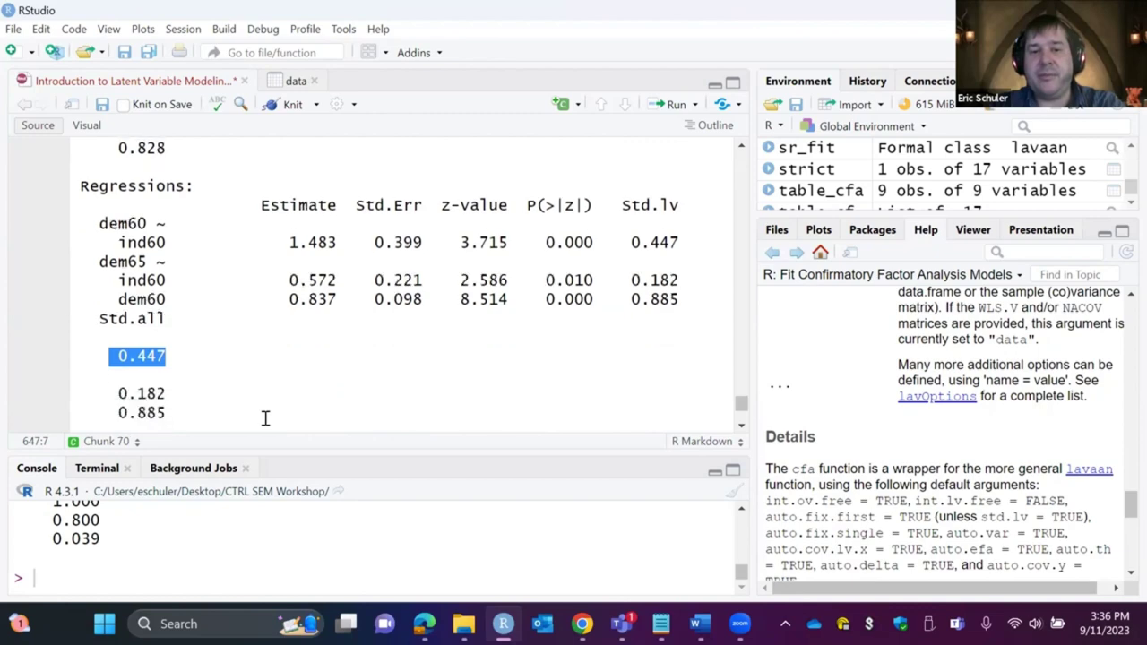
scroll(187, 350, down, 1)
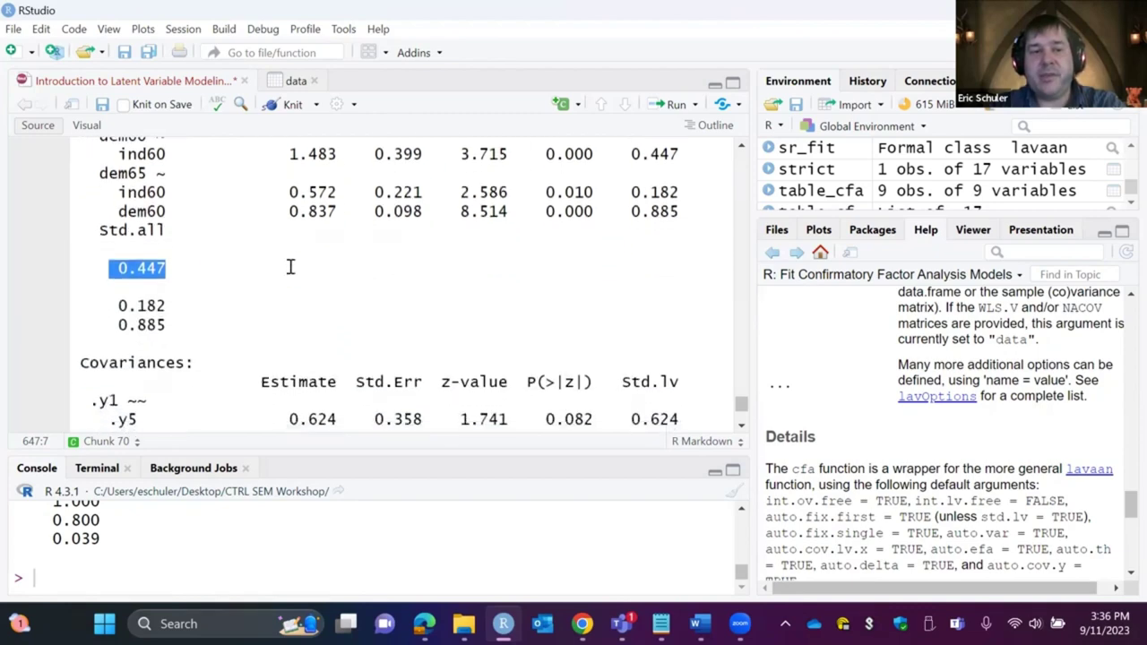
- Run the semPaths chunk under "View the model" to plot the path diagram of sr_fit
scroll(290, 266, down, 15)
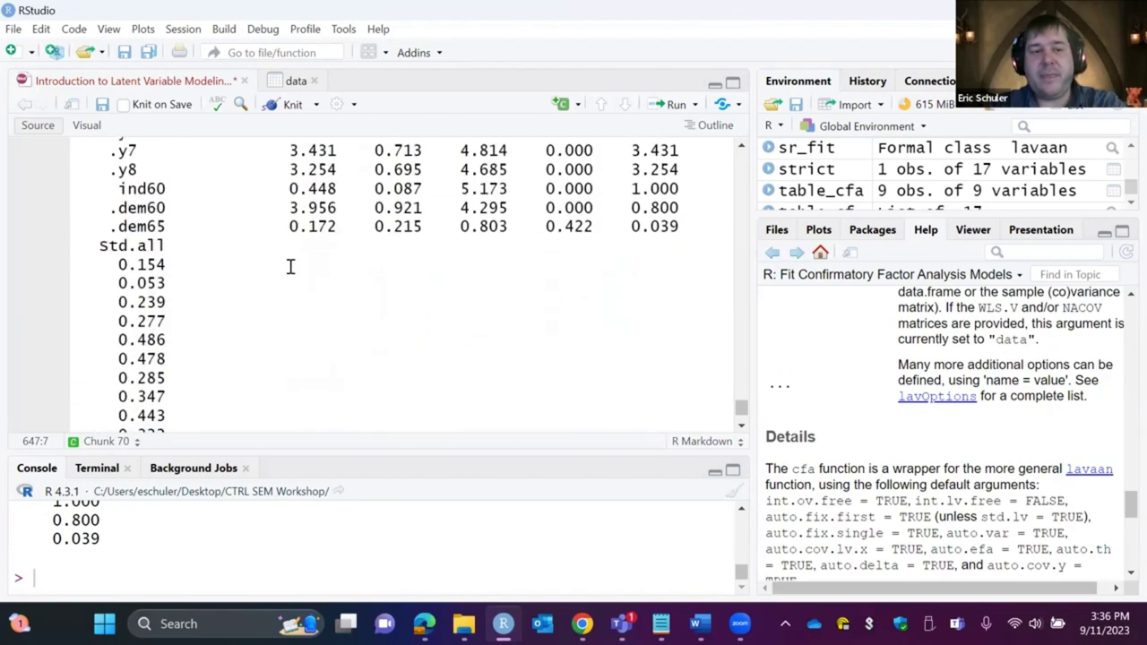
scroll(290, 266, down, 8)
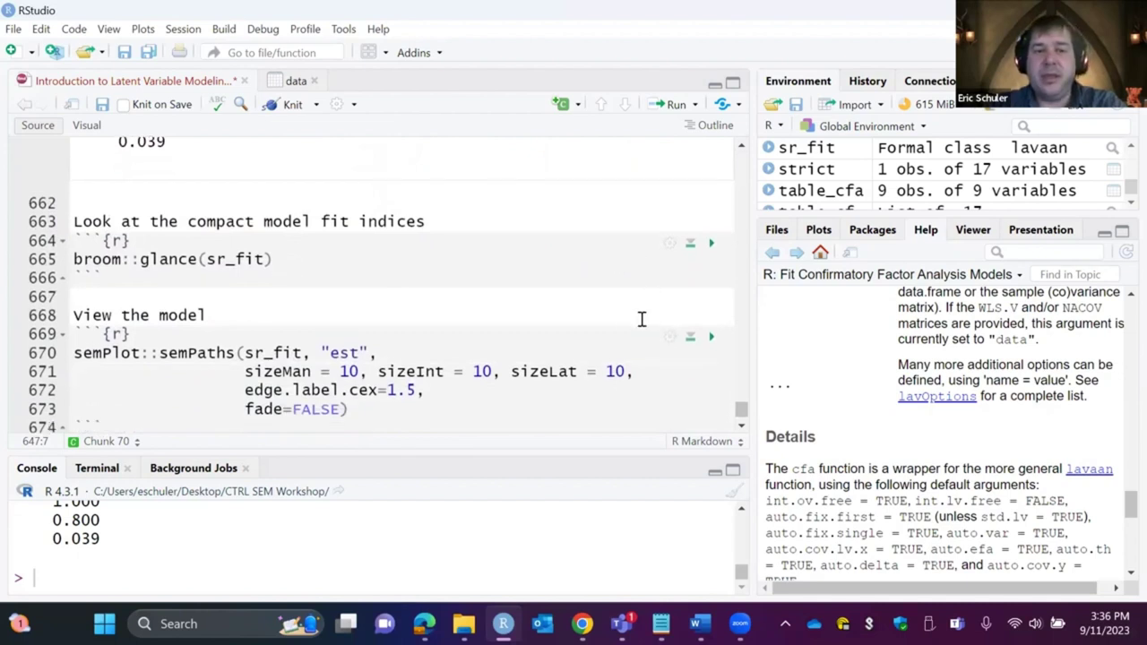
scroll(627, 319, down, 1)
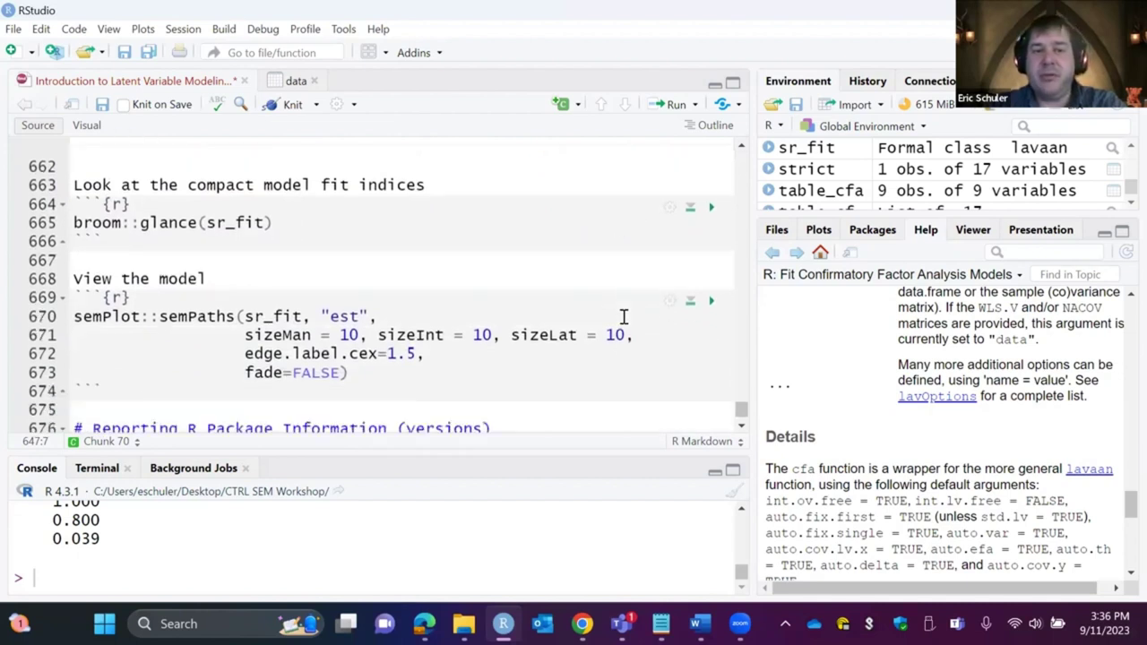
click(712, 298)
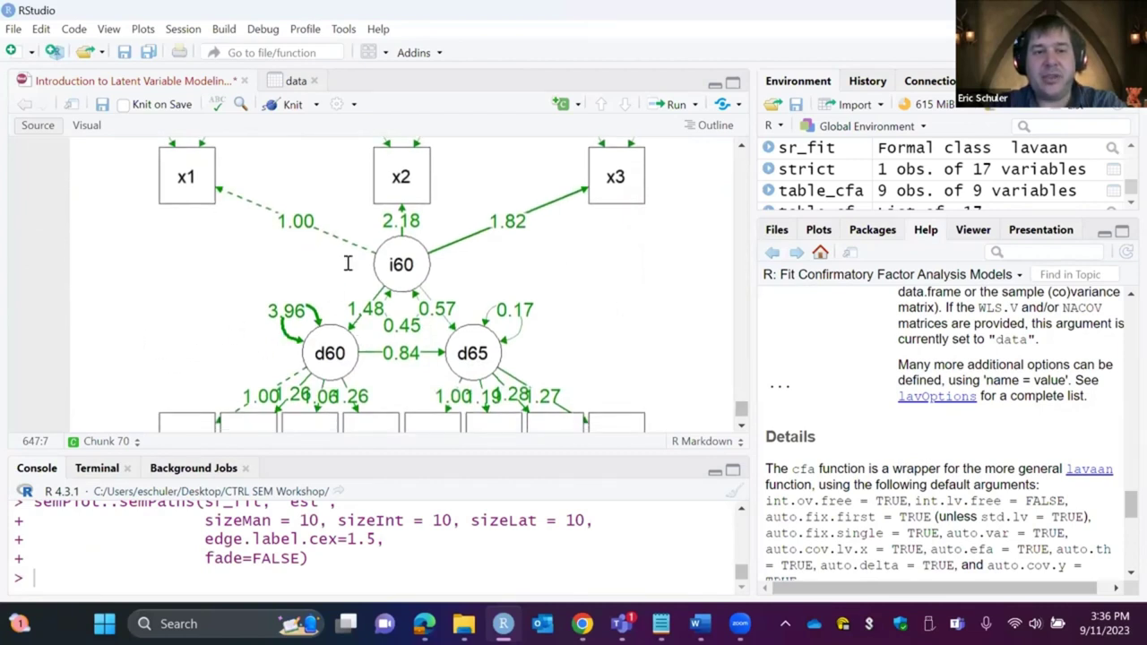
scroll(348, 262, down, 1)
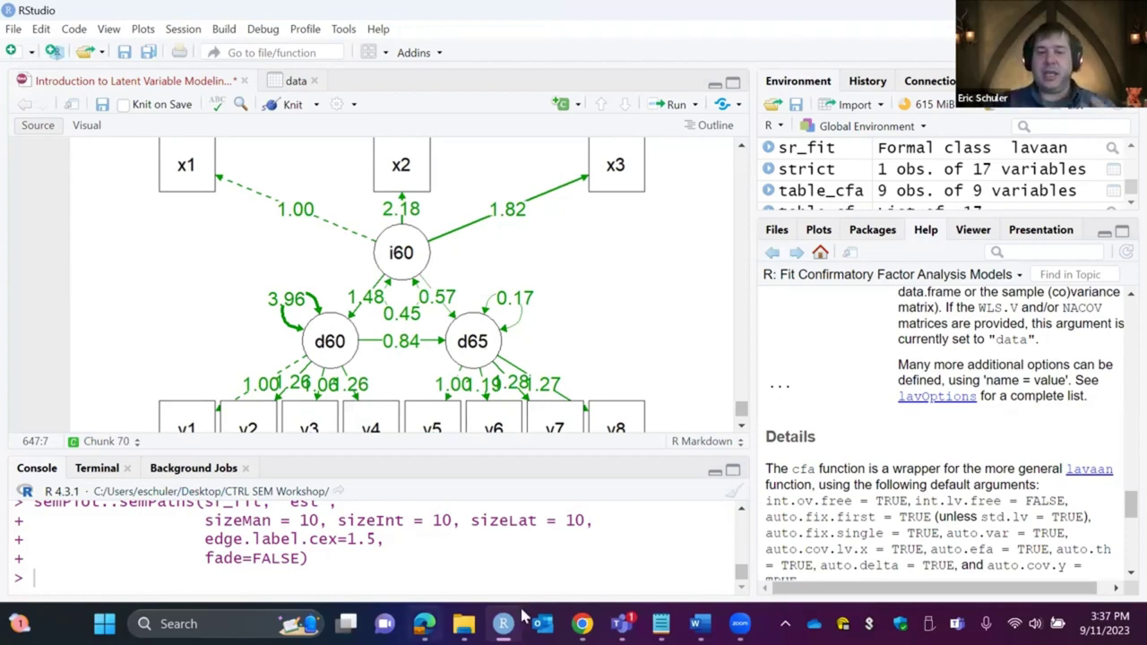
- Switch to the lavaan tutorial website in Chrome and view the Categorical data page's guidance on endogenous categorical variables
click(583, 624)
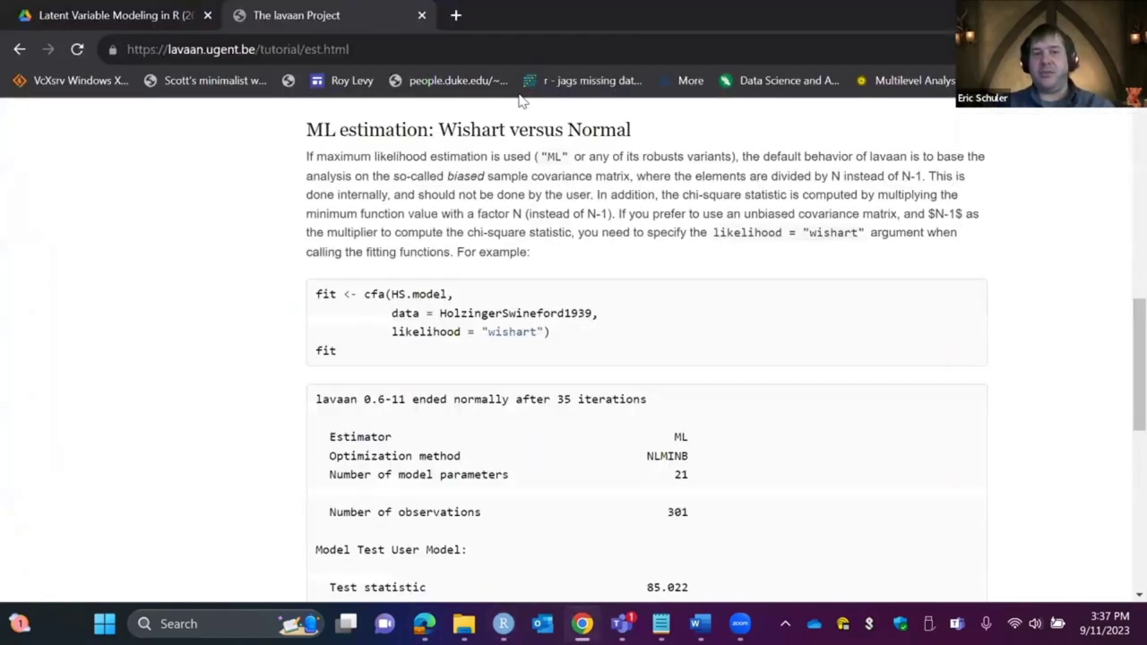
scroll(148, 362, up, 8)
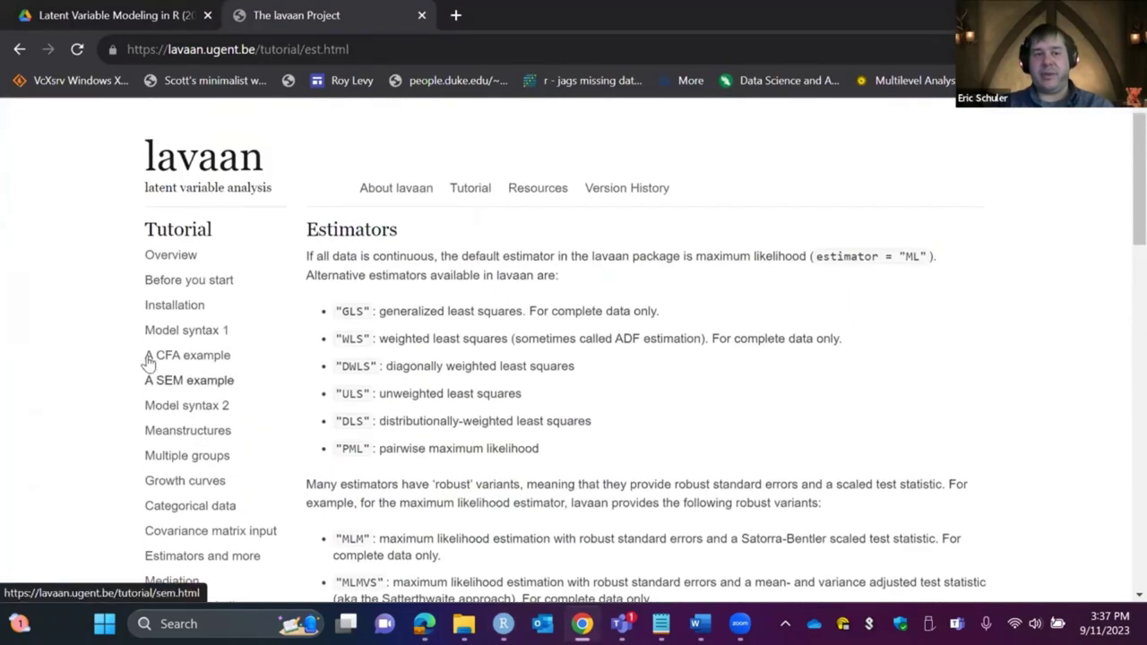
scroll(148, 362, down, 1)
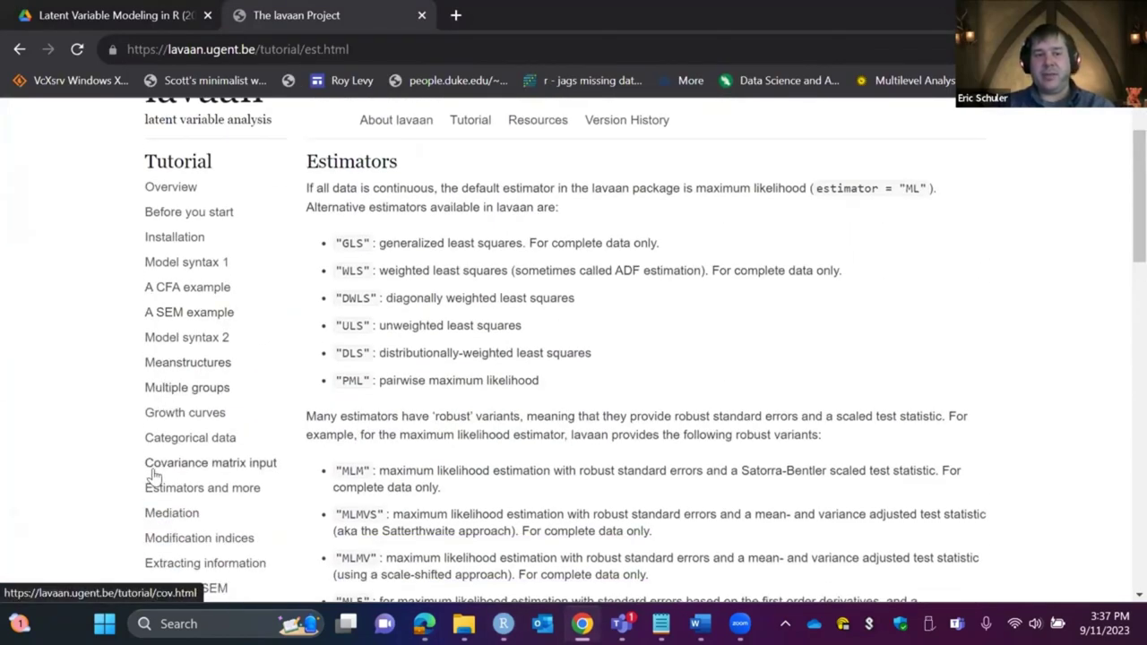
scroll(154, 477, down, 1)
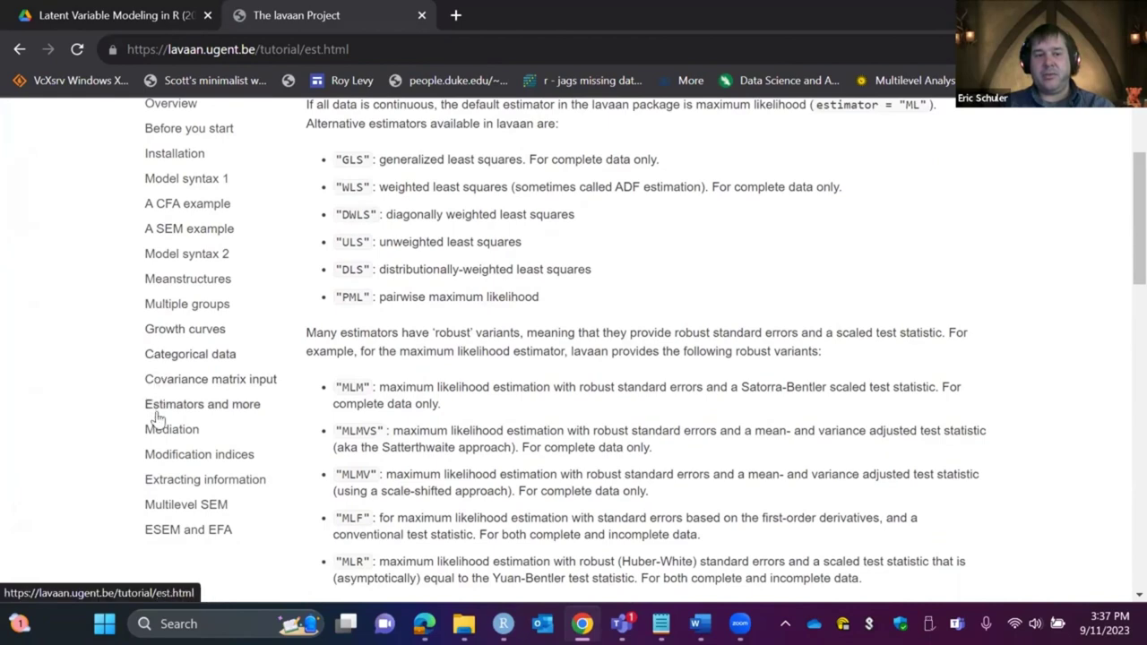
click(157, 356)
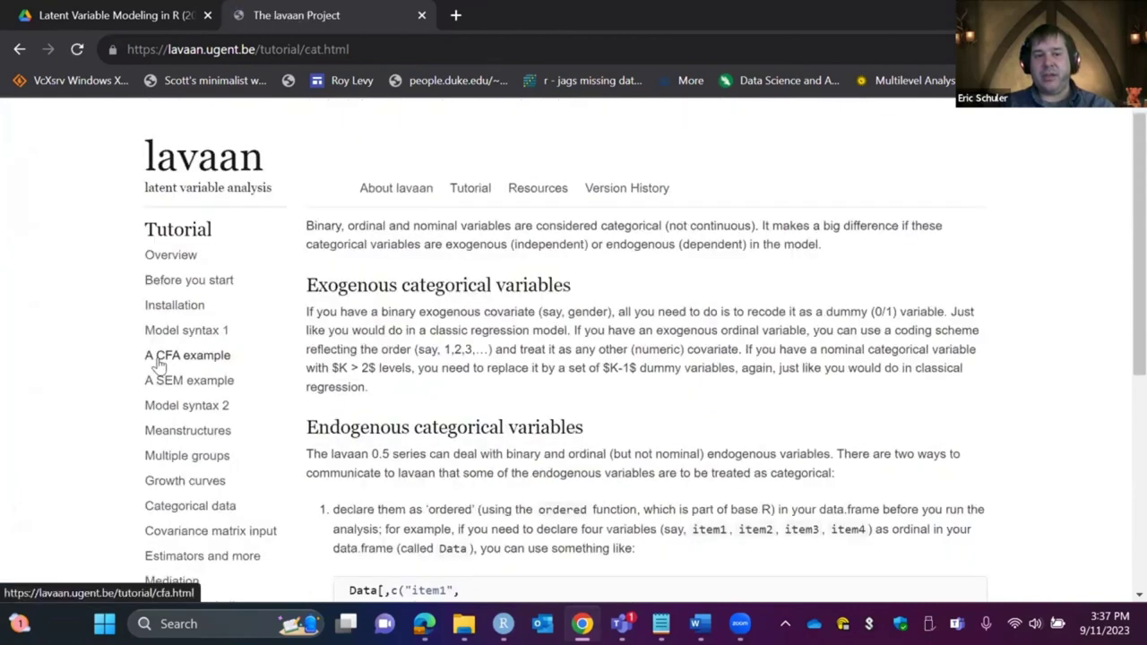
scroll(466, 454, down, 4)
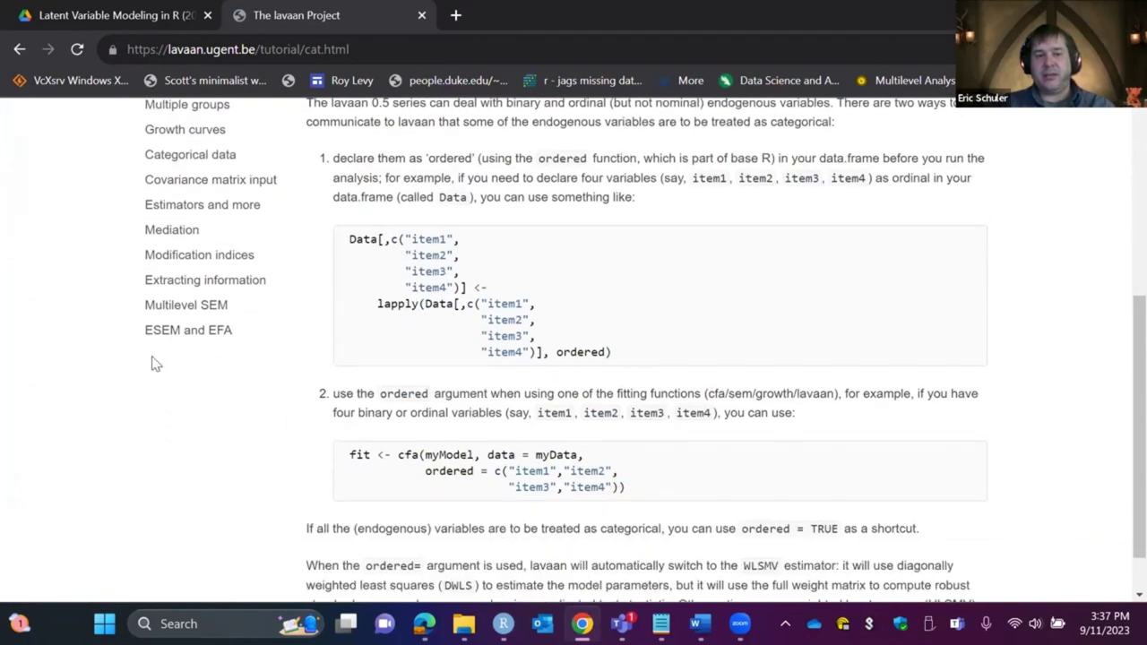
scroll(36, 313, up, 1)
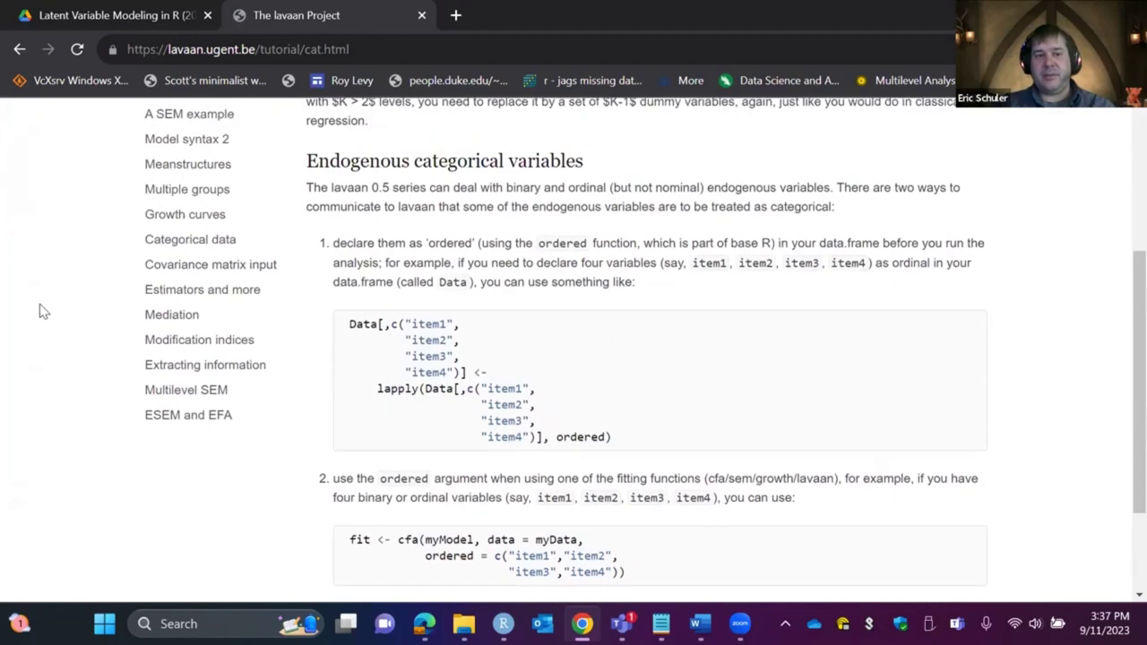
- Open the Mediation tutorial page and examine its example model syntax, regression estimates and defined parameters
click(167, 315)
scroll(638, 427, down, 1)
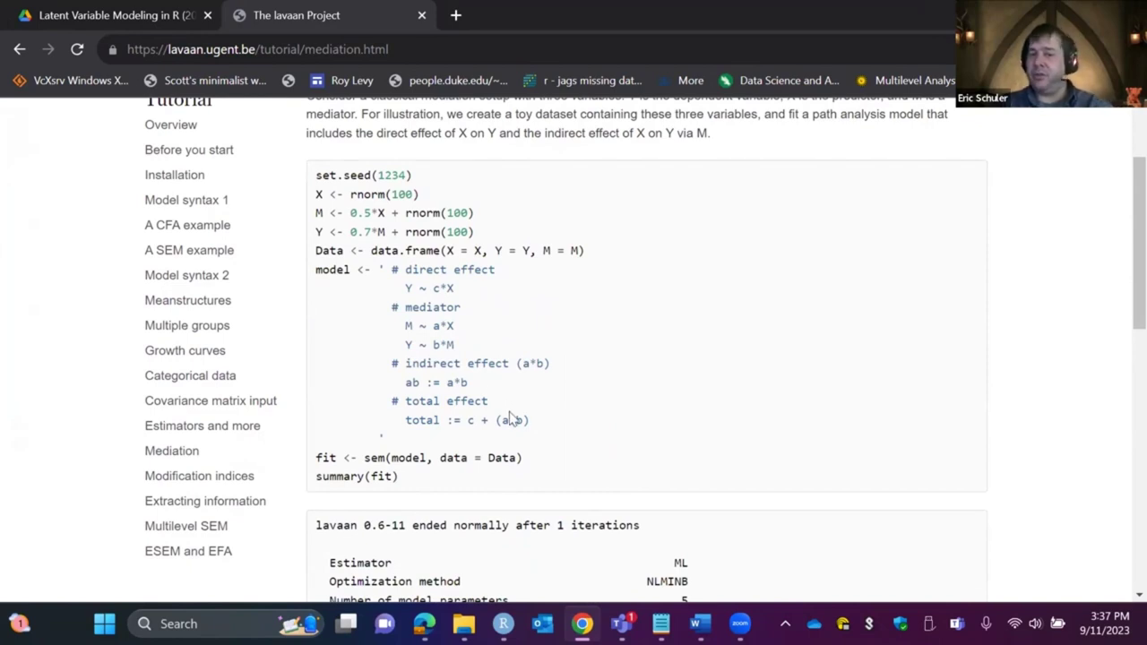
scroll(492, 401, down, 1)
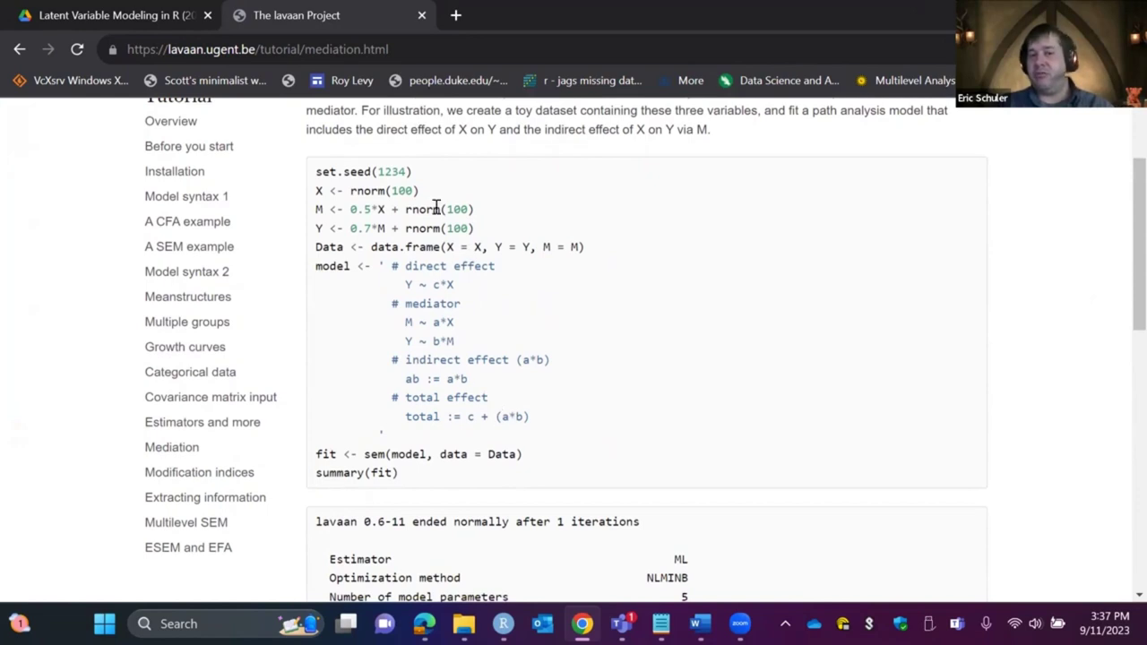
scroll(492, 297, down, 2)
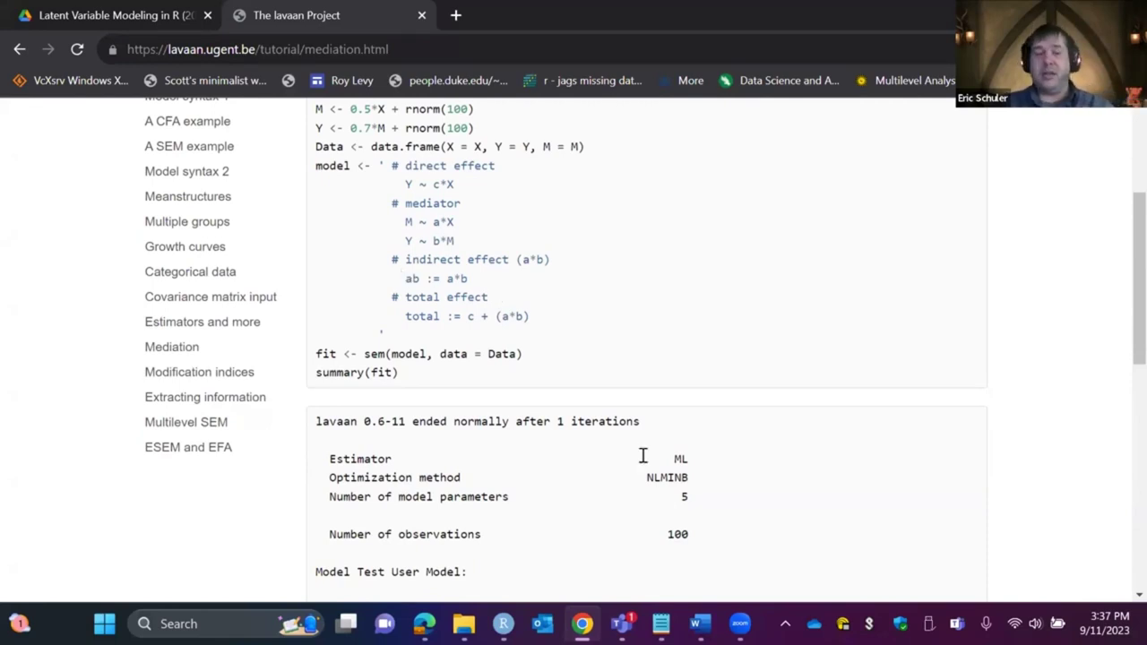
scroll(724, 376, down, 12)
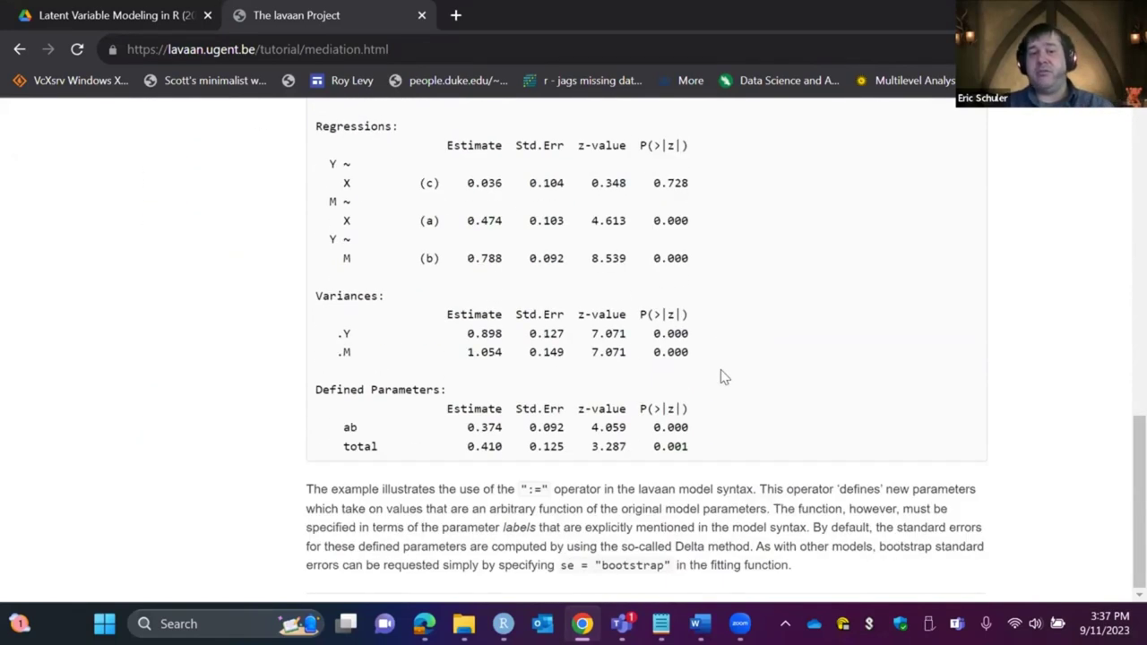
scroll(724, 376, up, 2)
key(ctrl+l)
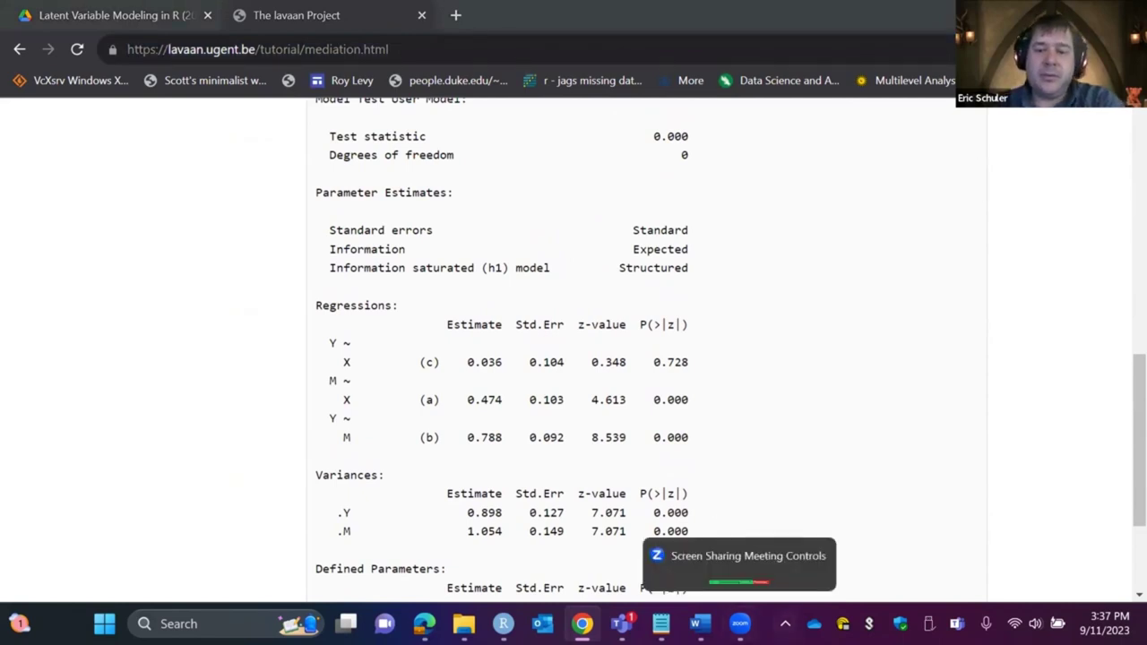
- Return to RStudio and run the installed.packages chunk under "Reporting R Package Information (versions)"
mouse_move(700, 623)
click(502, 623)
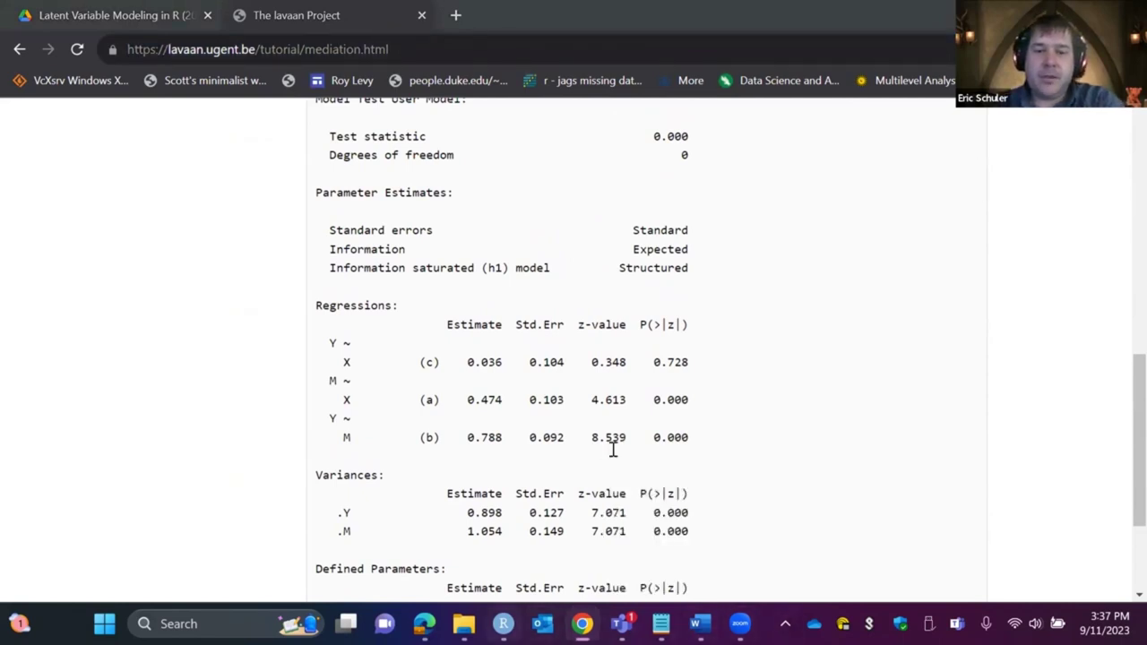
scroll(338, 350, down, 3)
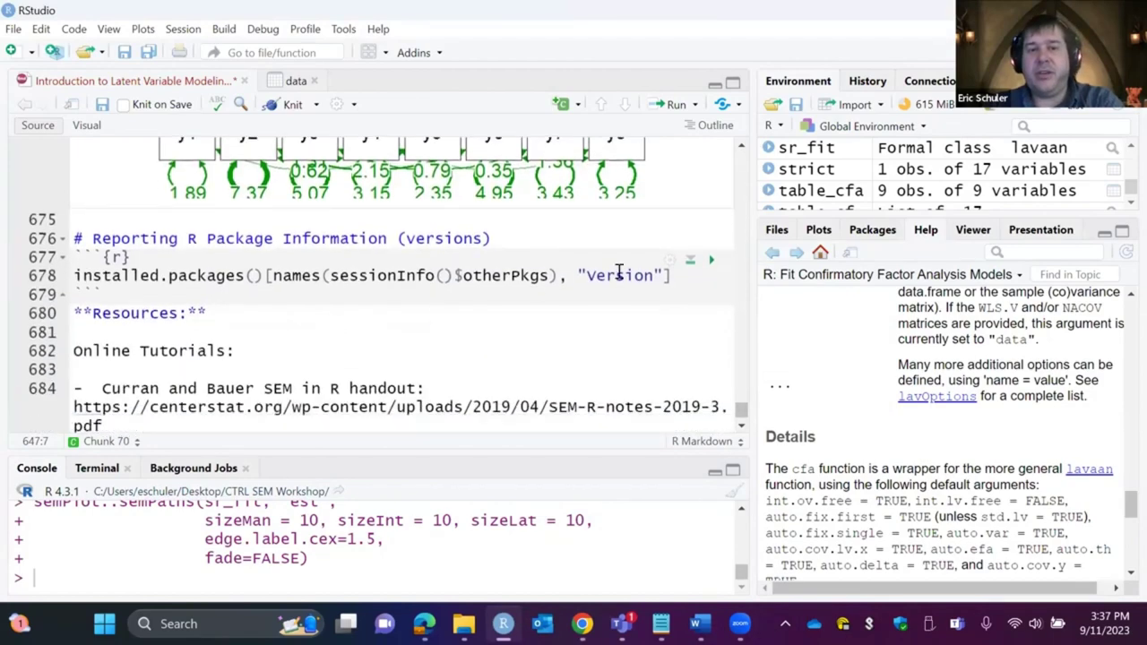
click(711, 262)
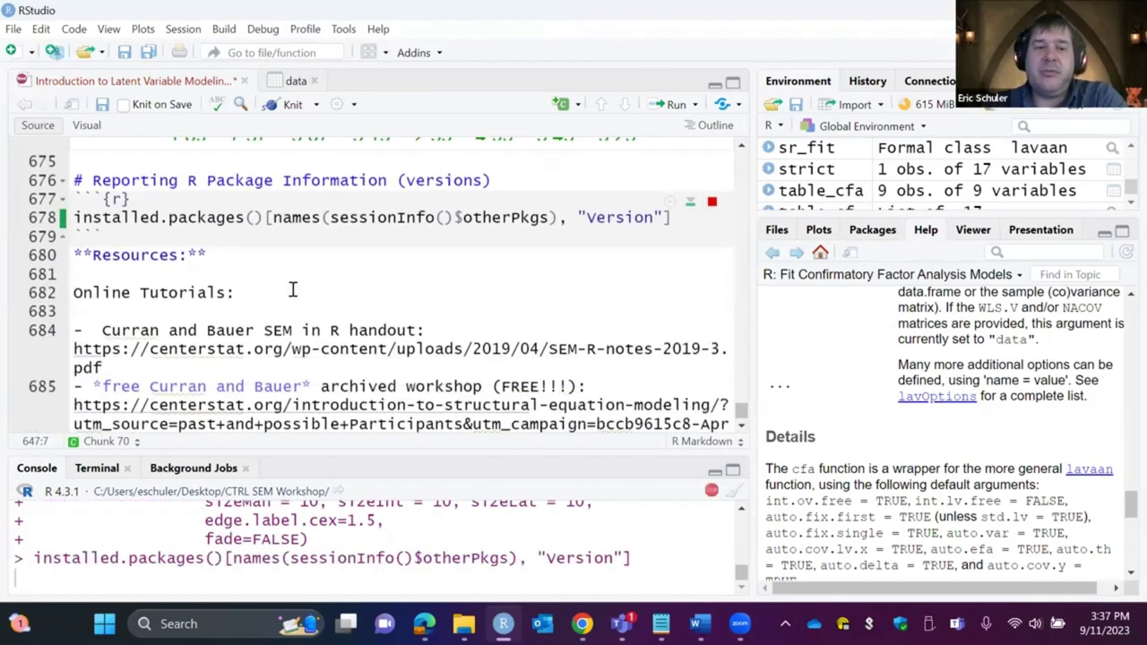
- Review the online tutorials and books listed under Resources at the end of the R Markdown document
scroll(292, 289, down, 1)
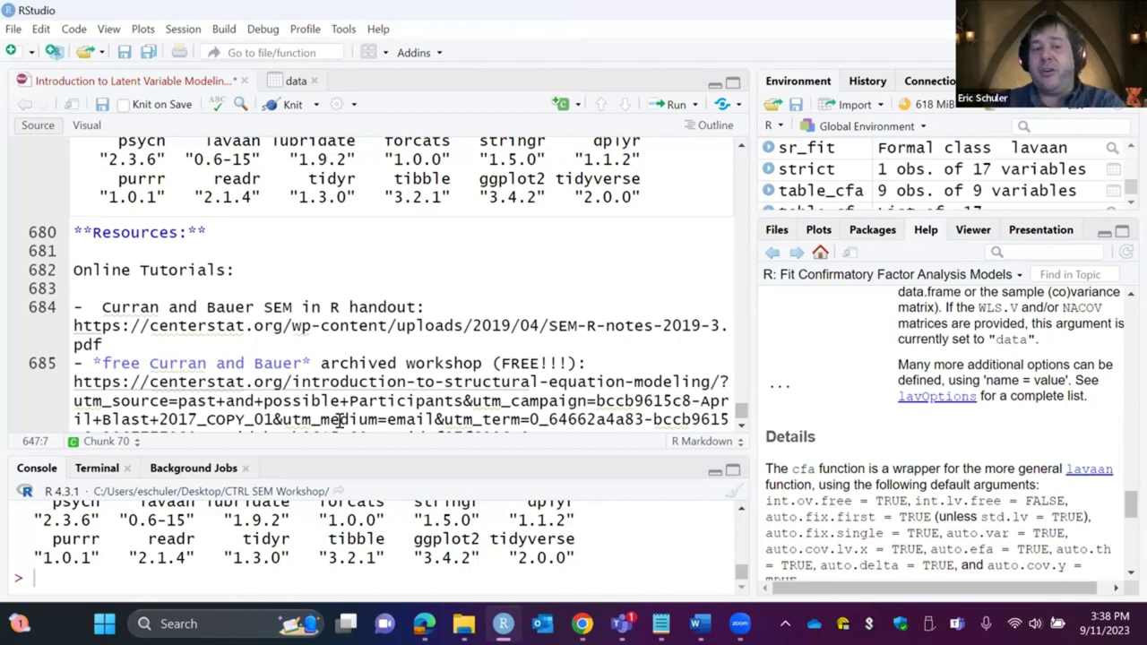
scroll(491, 398, down, 2)
scroll(494, 398, down, 2)
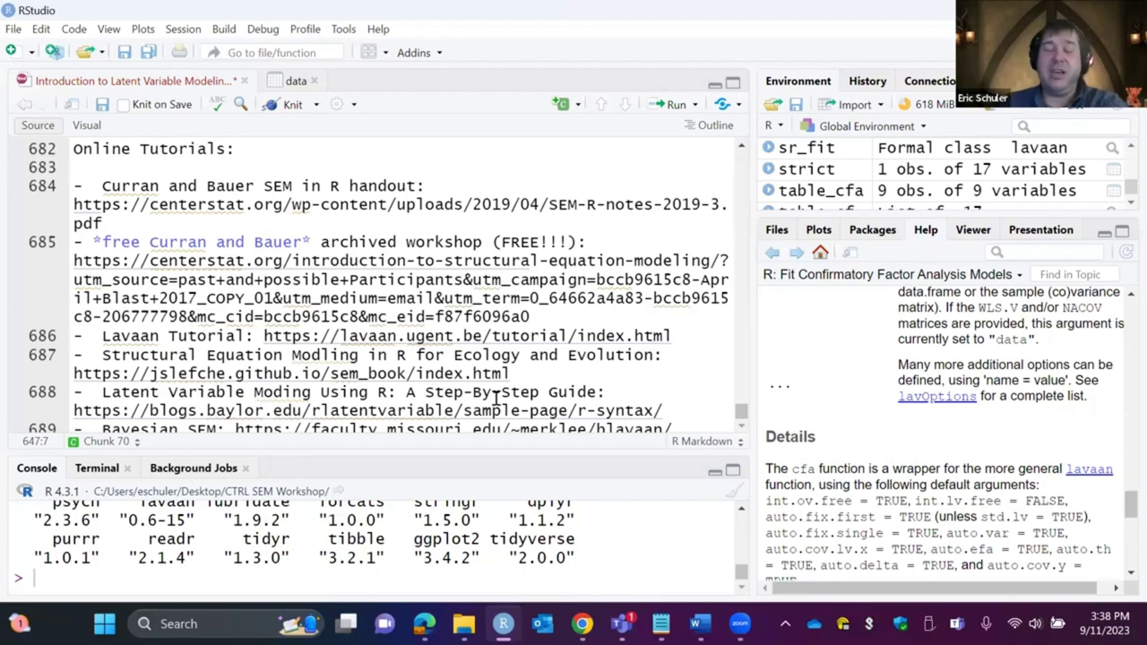
scroll(496, 397, down, 3)
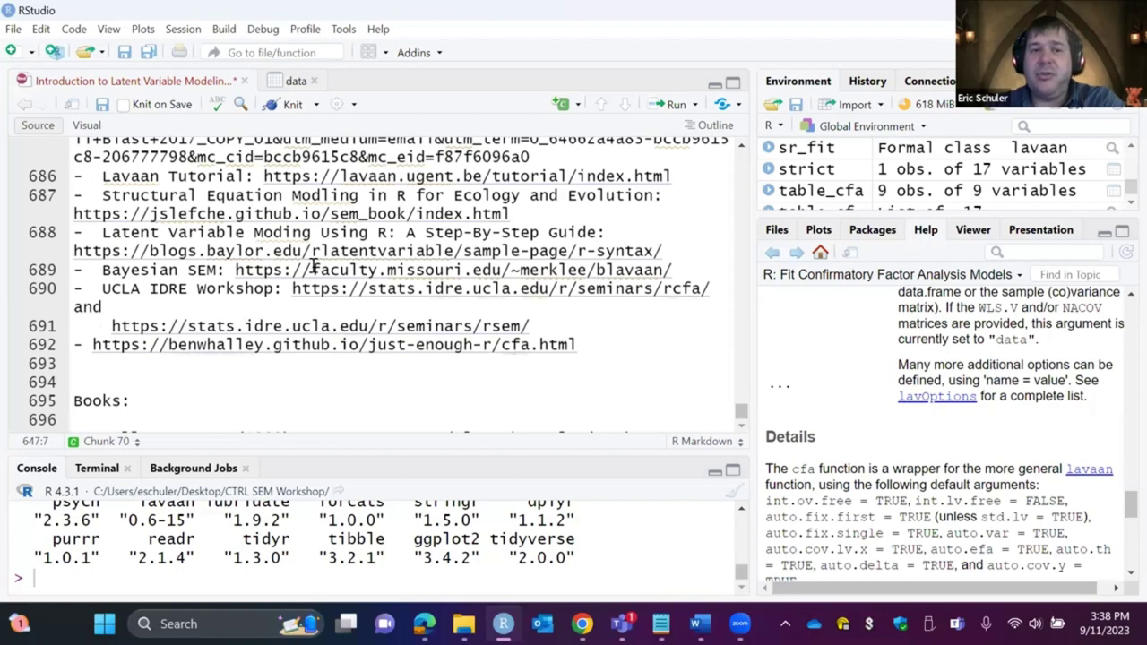
scroll(314, 269, up, 1)
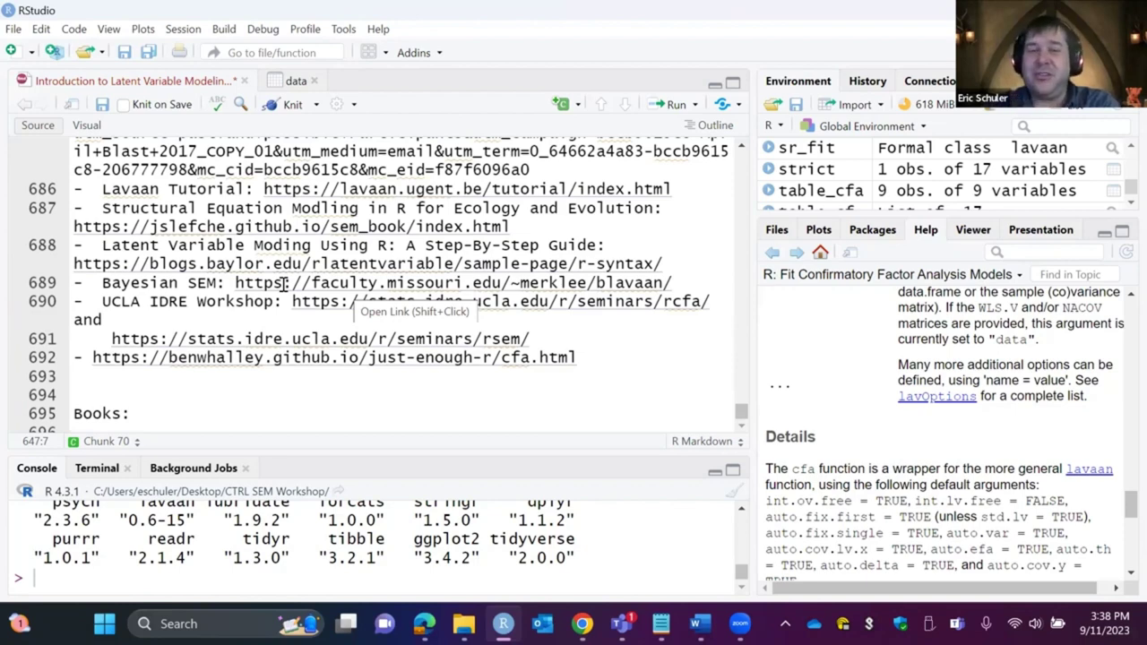
scroll(282, 284, down, 5)
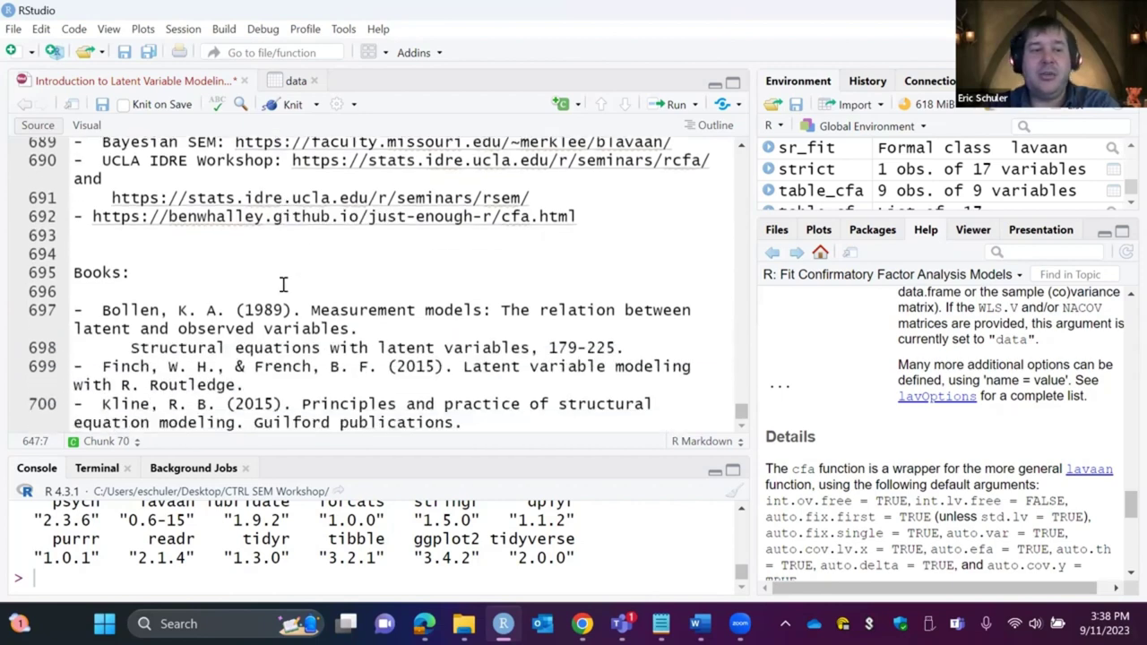